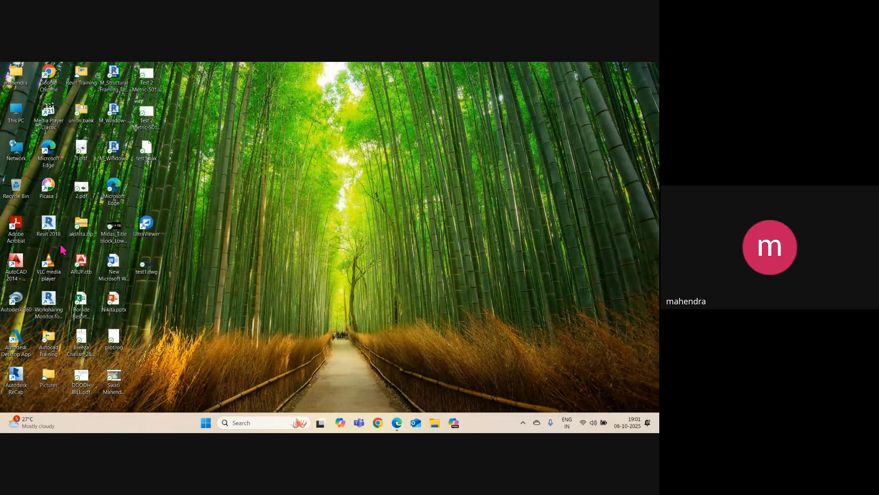
Step: Launch Revit 2018 and open TEST 1.rvt from the 04.10.2025 folder inside Revit Training on the Desktop
double_click(50, 227)
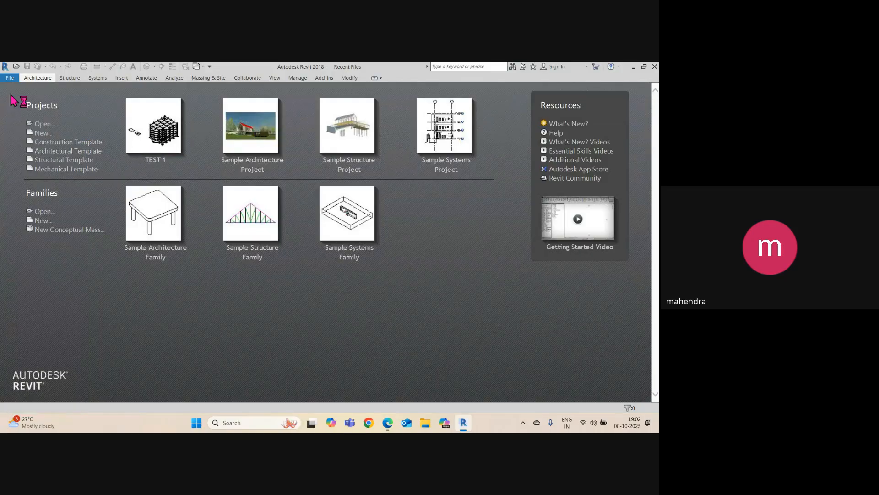
left_click(44, 124)
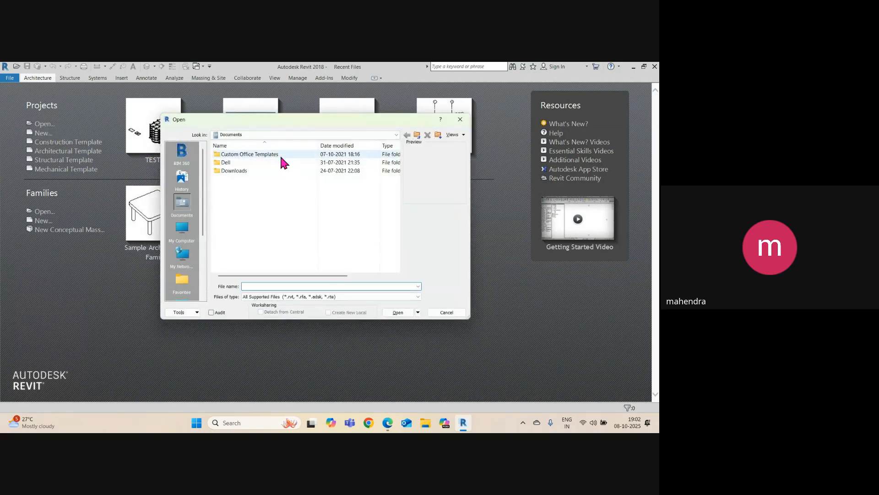
left_click(263, 134)
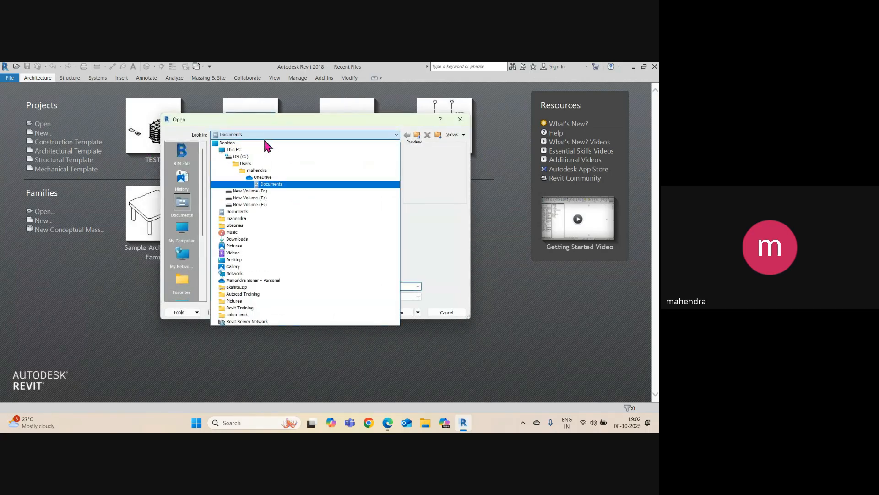
left_click(236, 145)
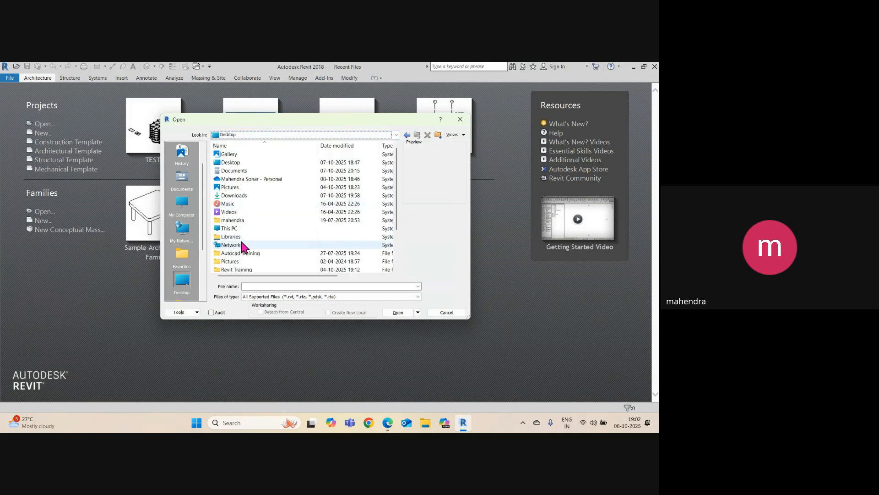
double_click(235, 270)
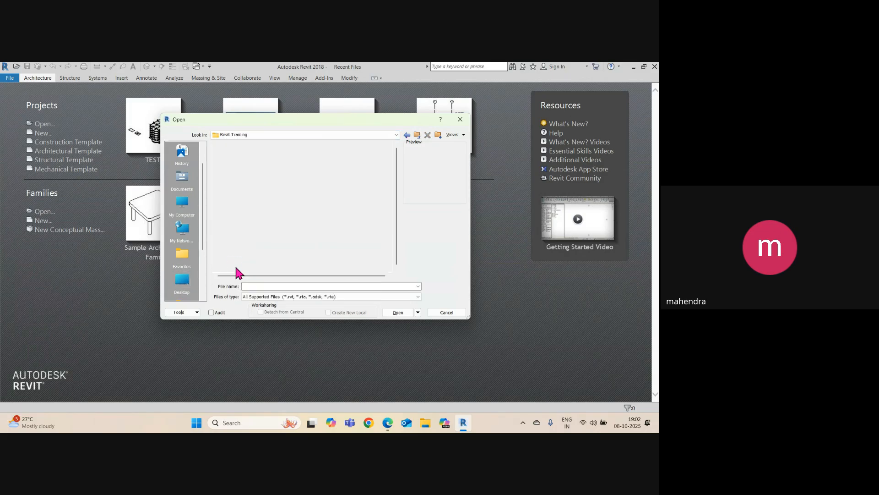
double_click(230, 154)
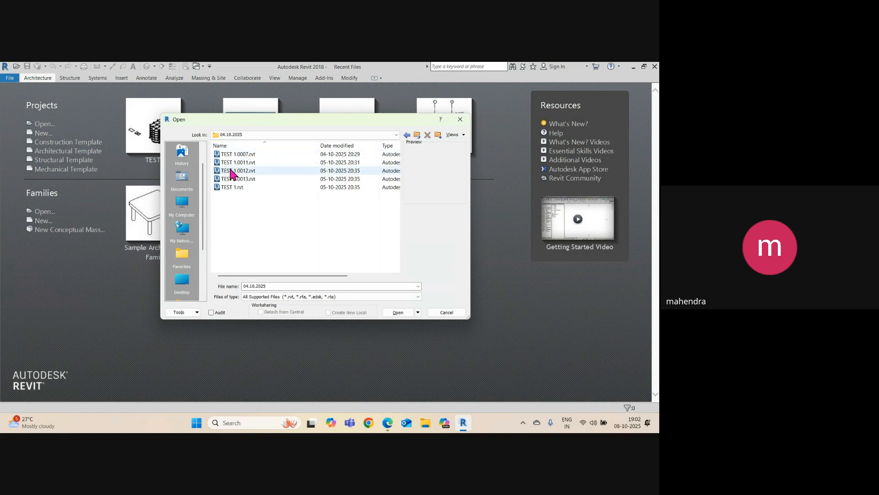
left_click(229, 188)
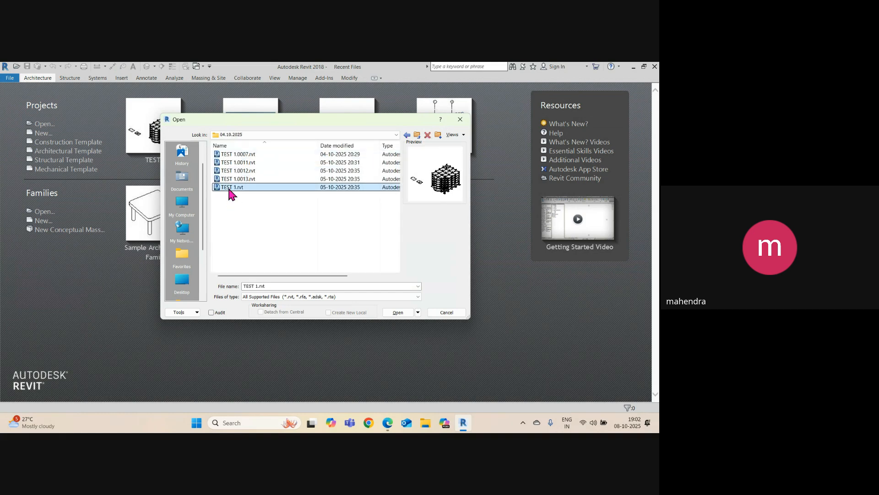
left_click(399, 314)
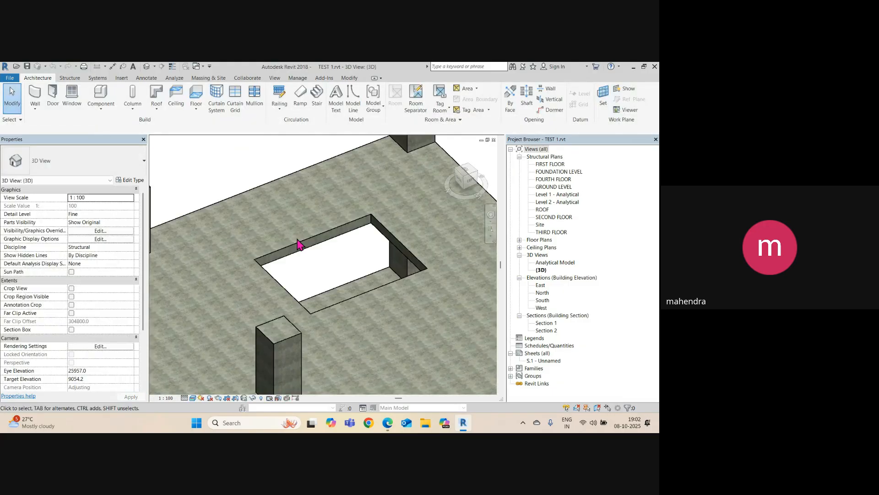
Step: Examine the building model in 3D, including its roof slab and the two detached slabs beside it
scroll(298, 244, "down", 4)
scroll(294, 264, "down", 3)
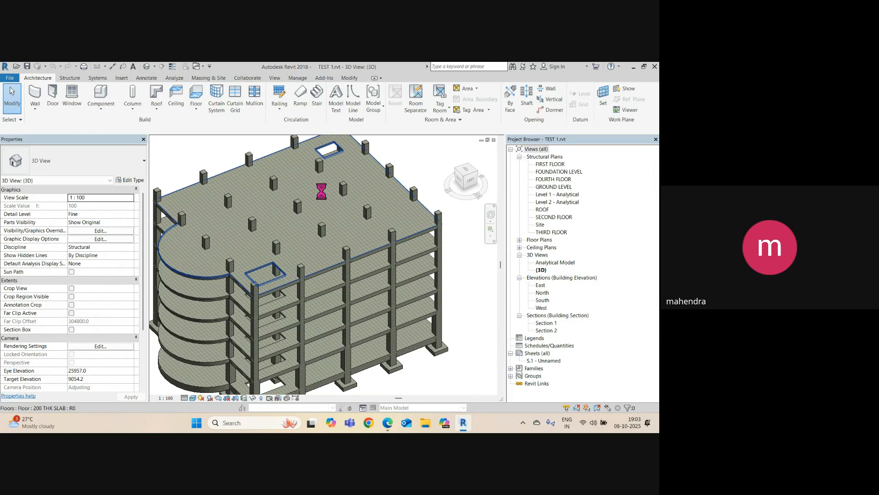
left_click(323, 176)
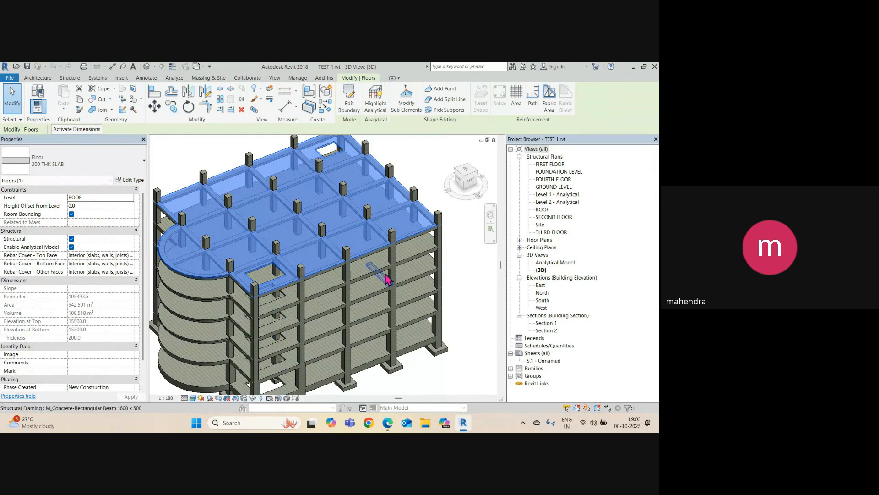
key("Escape")
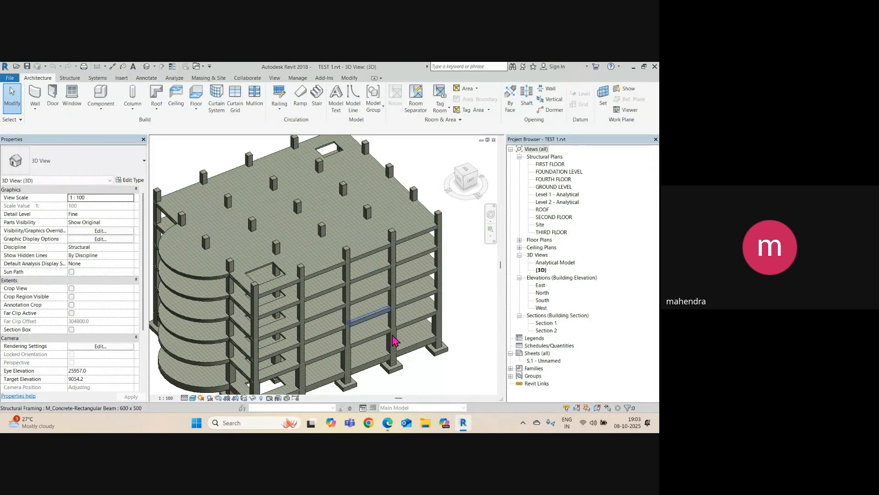
scroll(355, 282, "down", 2)
middle_click_drag(294, 295, 236, 347, "shift")
middle_click_drag(384, 270, 279, 302)
scroll(312, 254, "up", 5)
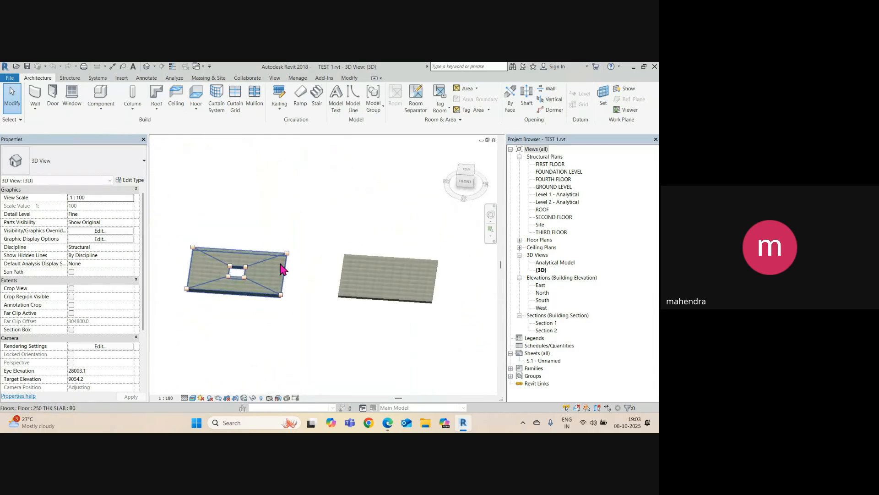
Step: Review the structural Slab and Floor tool variants, including the Floor: Slab Edge command
left_click(70, 78)
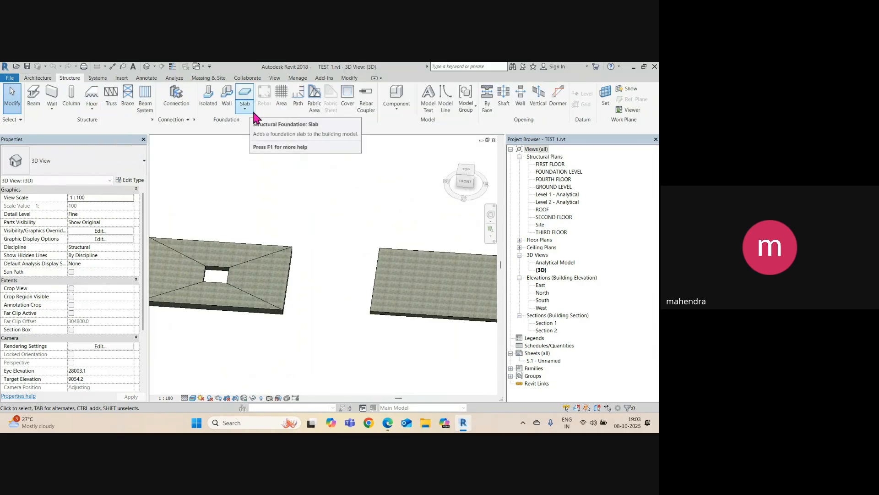
left_click(245, 109)
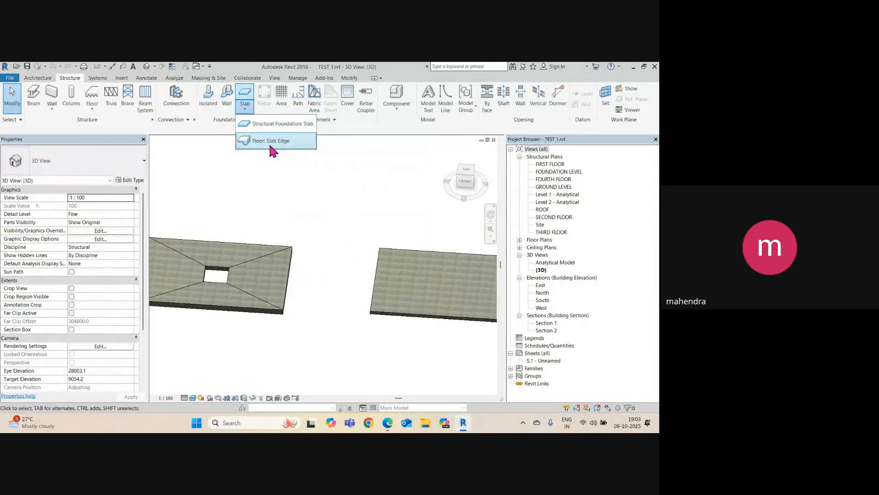
left_click(91, 109)
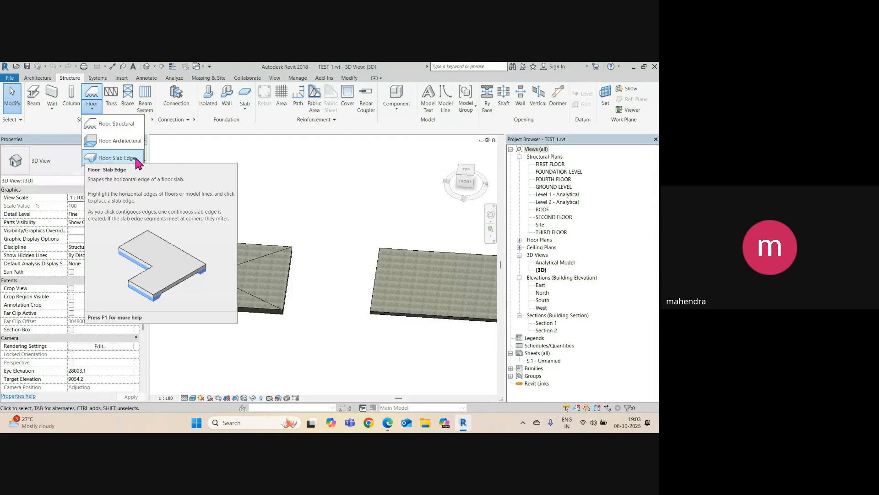
left_click(336, 192)
Step: Open the GROUND LEVEL structural plan and examine the open area beside the building beyond grid E
scroll(308, 206, "down", 4)
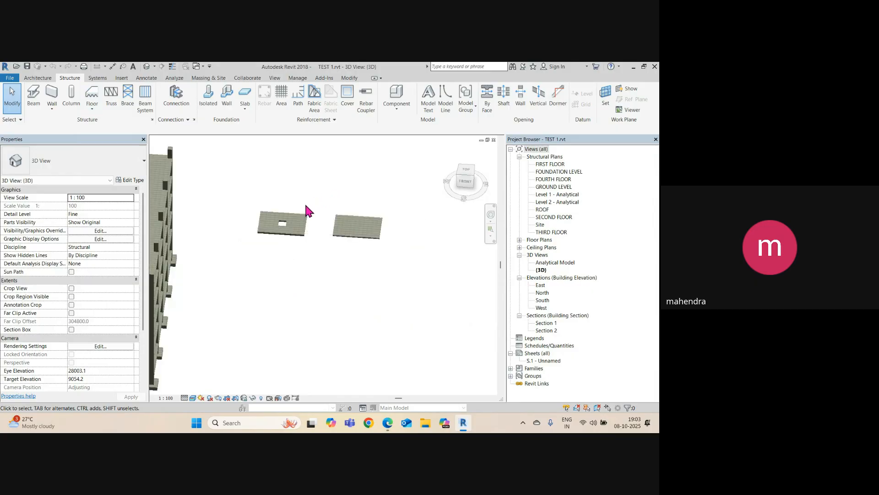
middle_click_drag(223, 315, 352, 325)
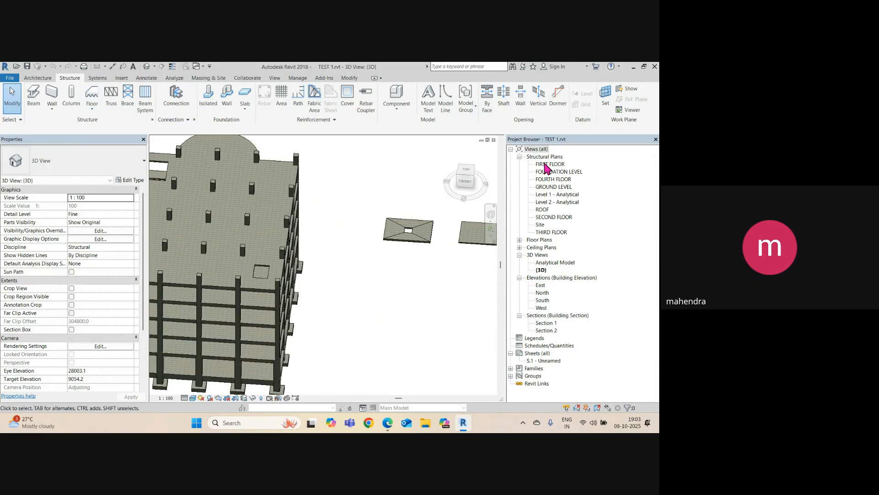
double_click(553, 187)
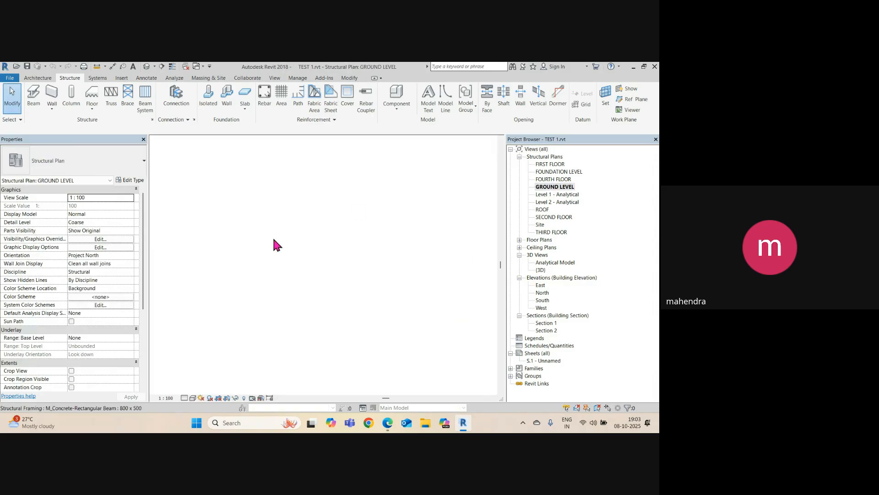
scroll(374, 237, "up", 3)
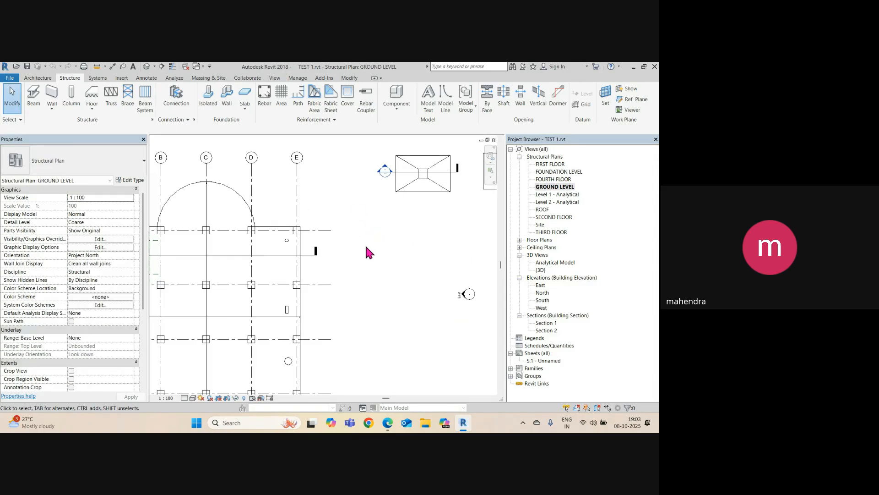
middle_click_drag(363, 257, 313, 254)
scroll(247, 238, "down", 2)
scroll(283, 256, "up", 2)
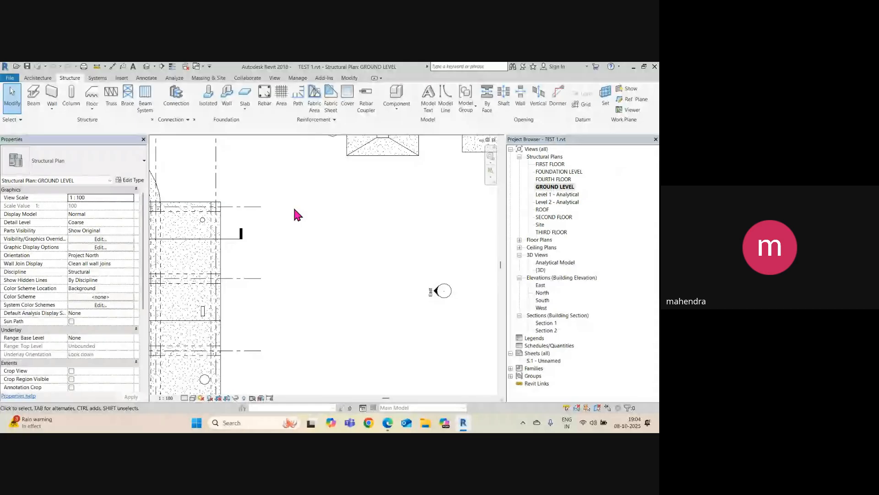
scroll(352, 221, "down", 3)
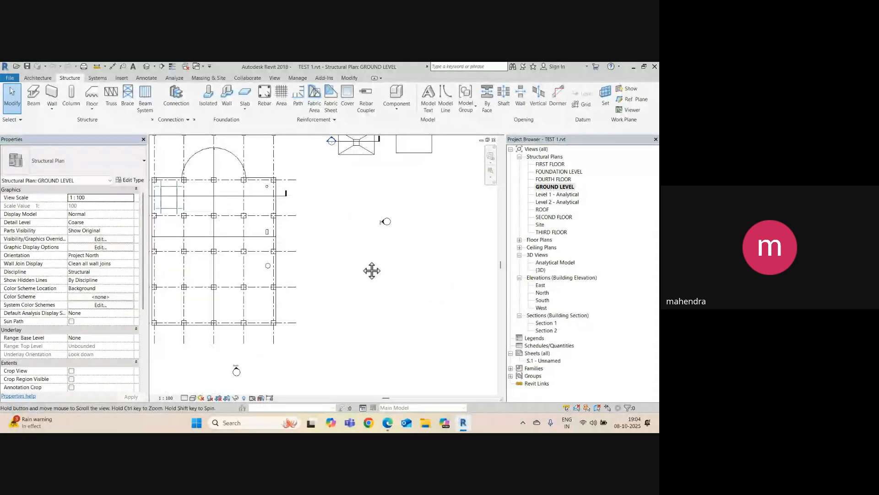
middle_click_drag(372, 271, 372, 256)
scroll(300, 277, "up", 1)
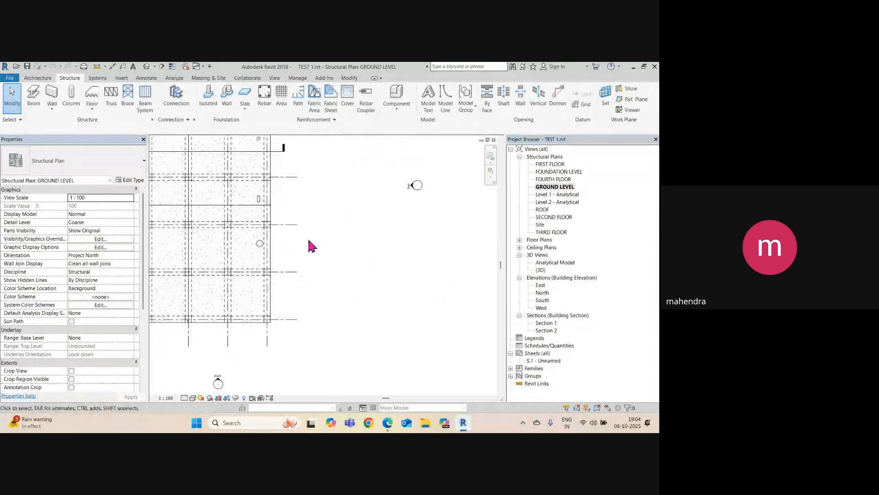
middle_click_drag(320, 259, 323, 318)
scroll(330, 270, "down", 2)
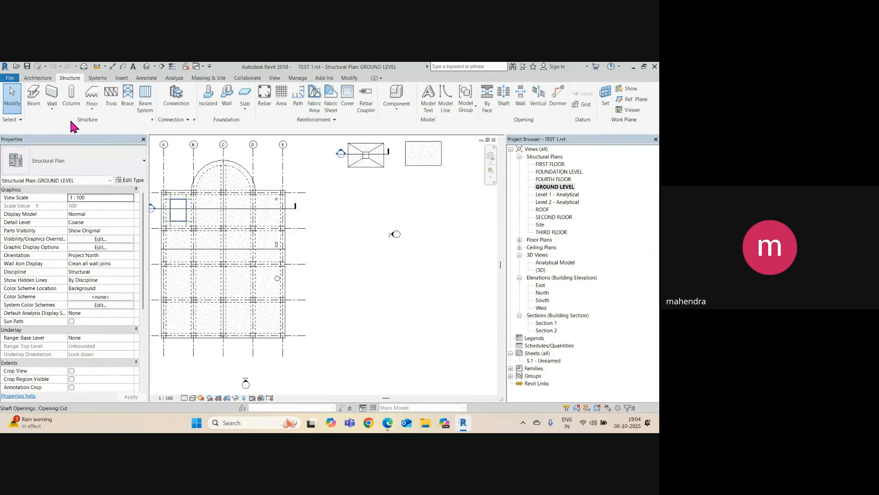
Step: Start a 250 THK SLAB structural floor and add a boundary line offset 5000 outward from the building slab's edge near grid E
left_click(92, 106)
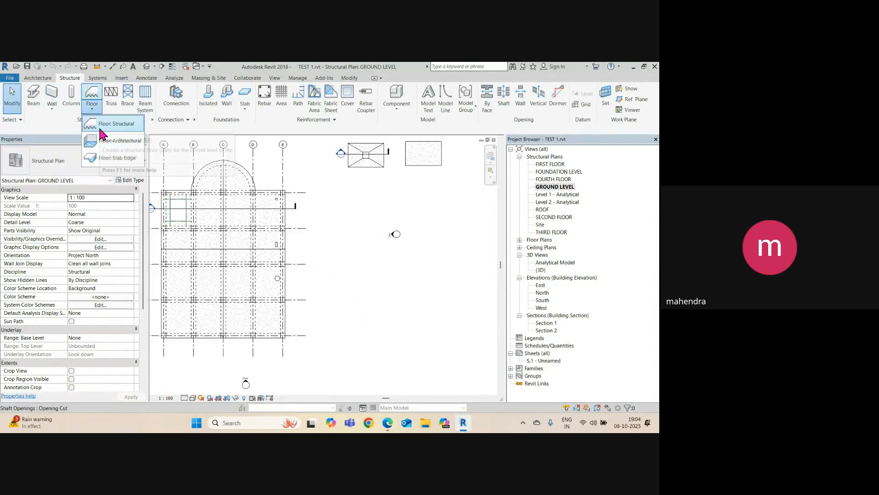
left_click(99, 123)
scroll(340, 333, "up", 4)
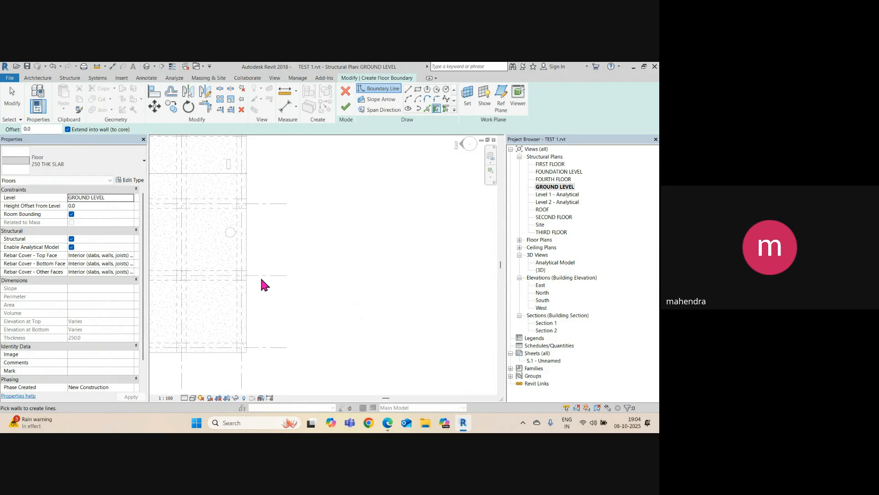
left_click(427, 109)
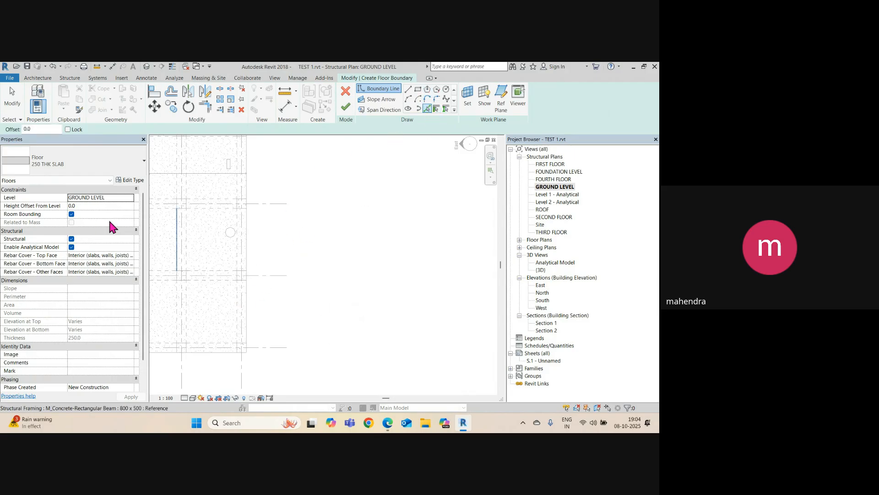
left_click(36, 129)
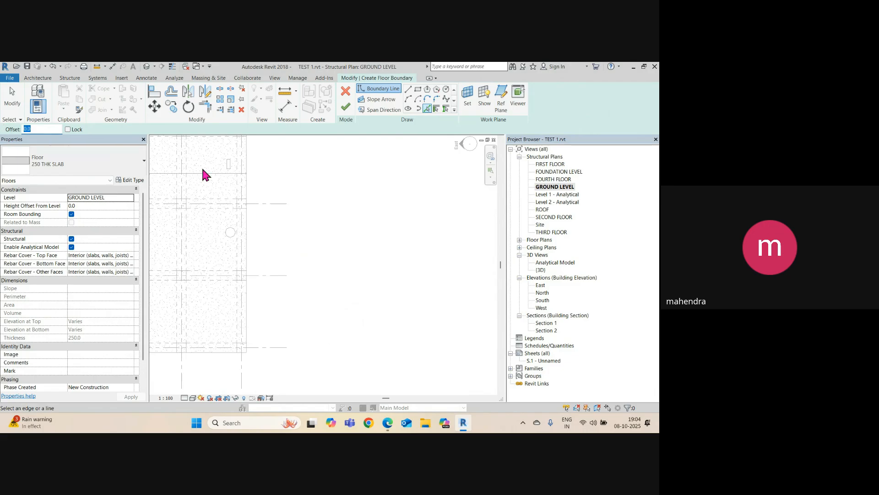
type("5000")
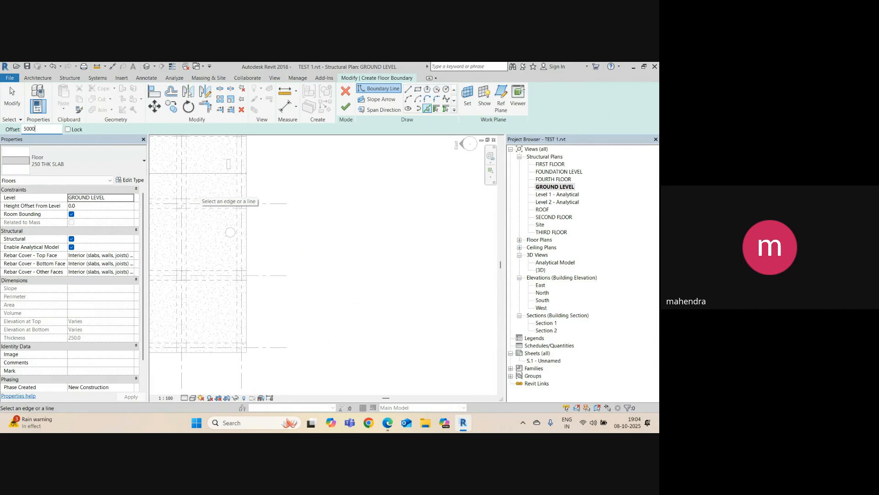
key("Return")
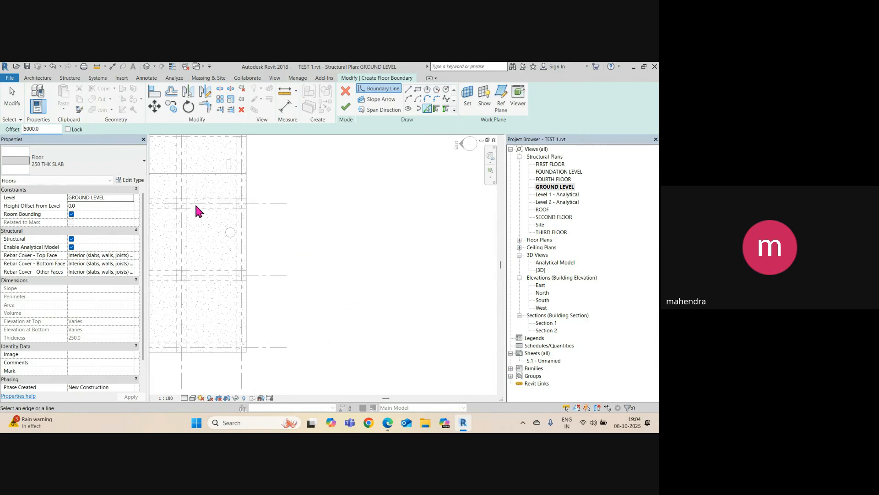
left_click(247, 318)
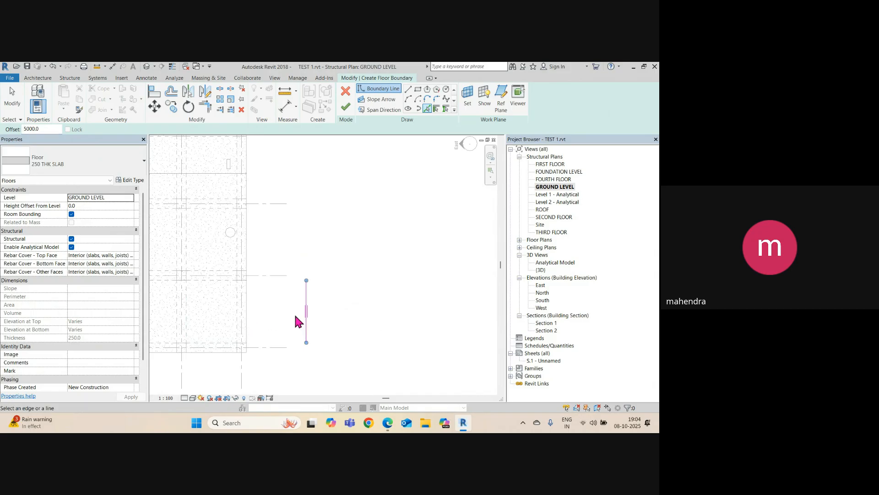
key("Escape")
Step: Draw a 4000 long horizontal boundary line with the 5000 offset, referenced from the upper end of the offset vertical line
left_click(409, 90)
left_click(307, 279)
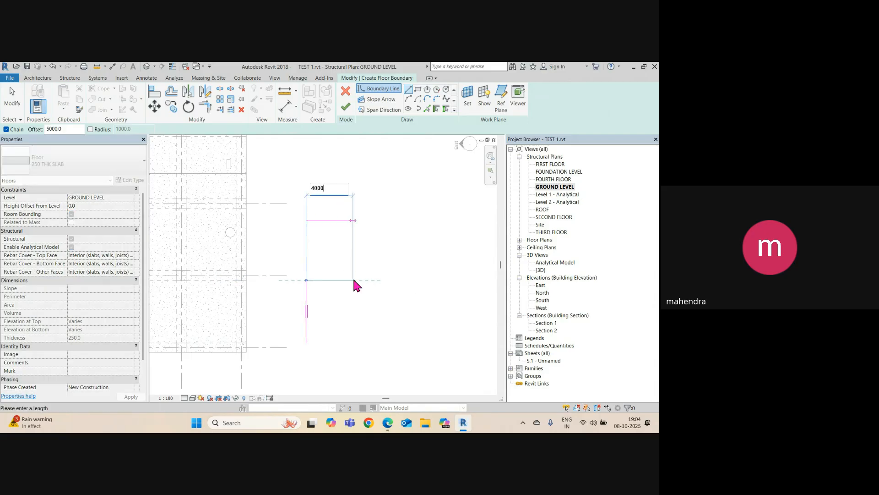
left_click(353, 278)
key("Escape")
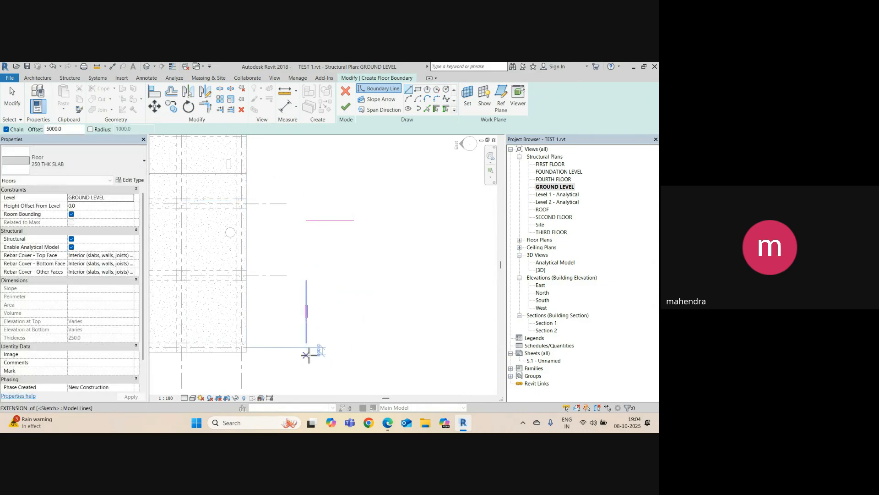
left_click(247, 352)
key("Escape")
key("Escape")
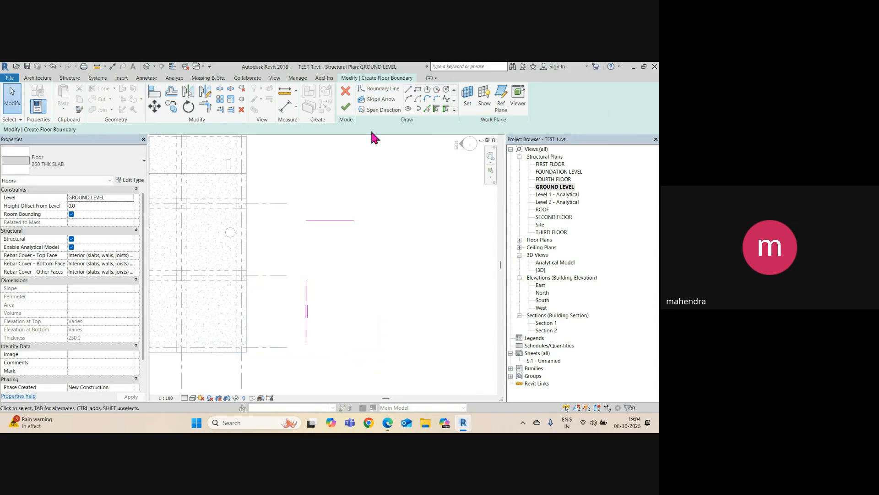
Step: Draw a horizontal floor boundary line with zero offset, running outward from the building slab's lower corner near grid E
left_click(395, 89)
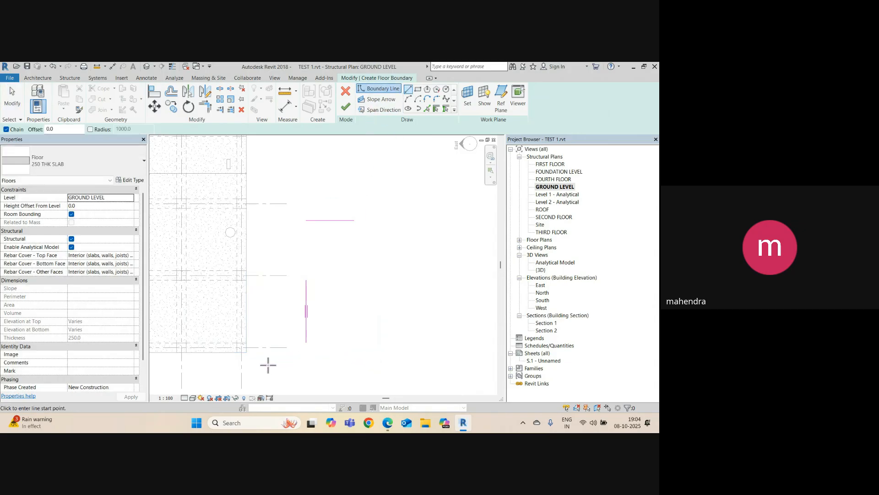
left_click(246, 352)
left_click(416, 352)
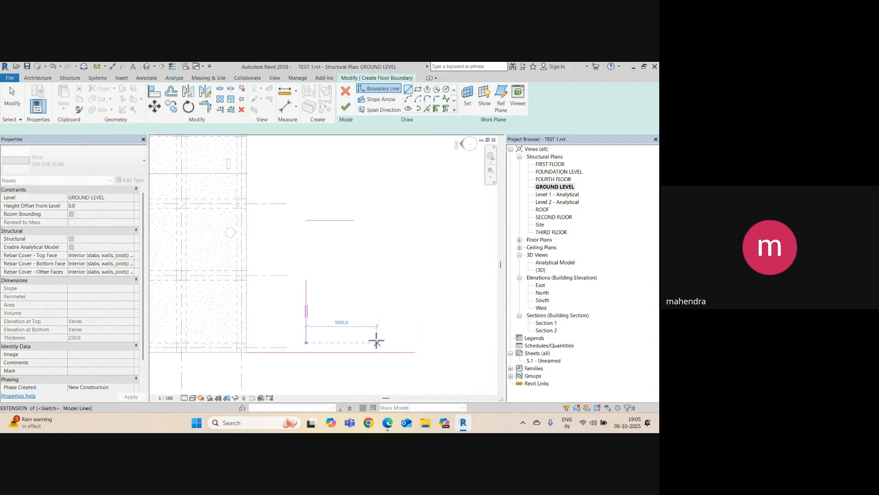
Step: Trim and extend the vertical boundary line to form corners with the upper and lower horizontal boundary lines
key("Escape")
key("Escape")
left_click(307, 286)
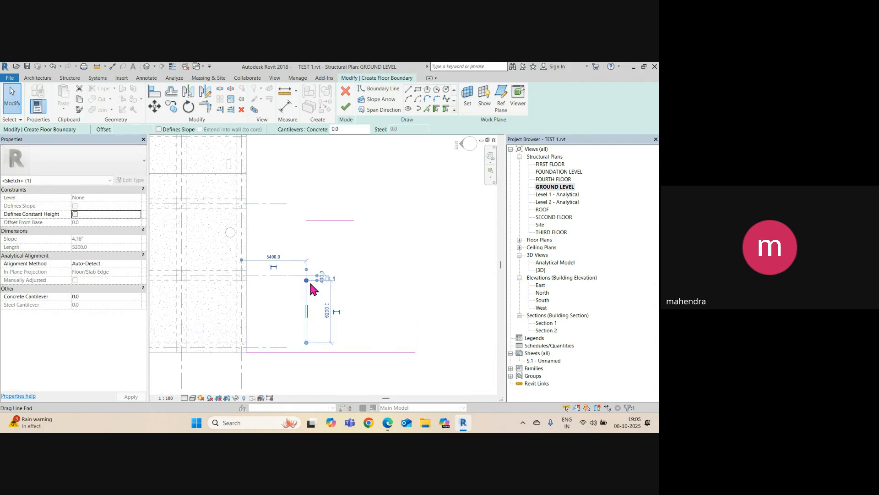
left_click(366, 170)
left_click(306, 285)
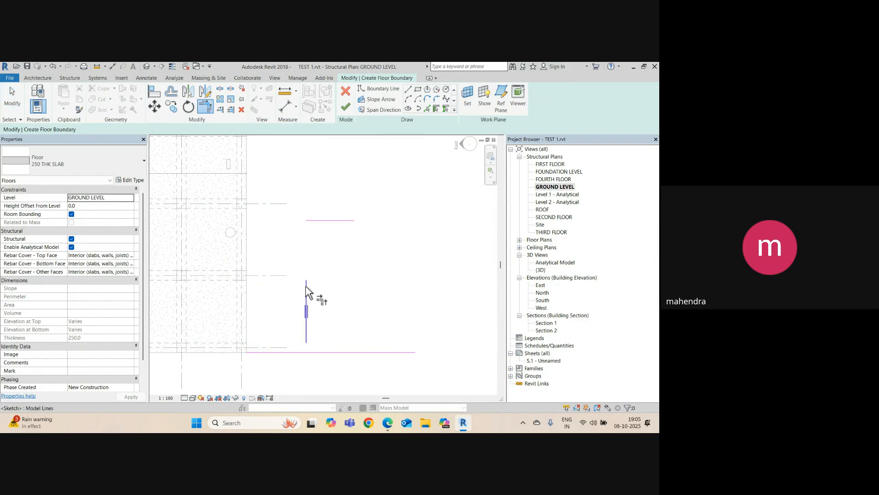
left_click(322, 221)
left_click(306, 336)
left_click(327, 353)
key("Escape")
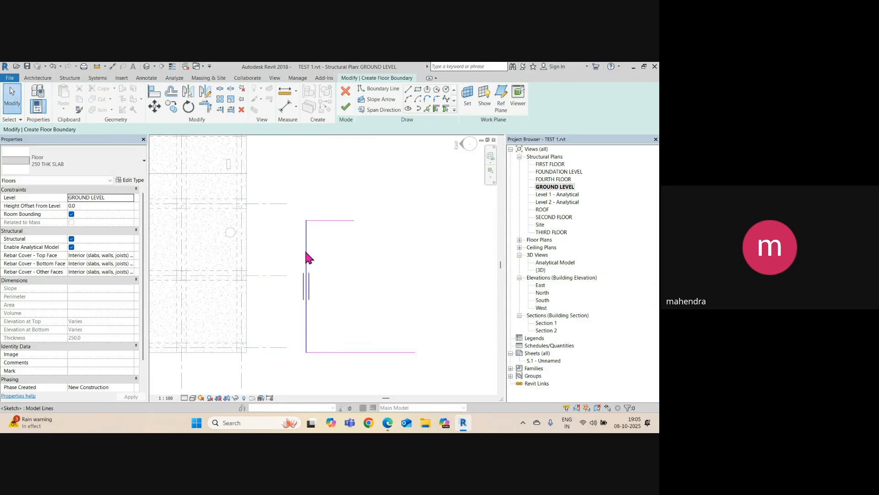
Step: Copy the vertical boundary line 6000 horizontally outward, away from the building
left_click(305, 248)
key("c")
key("o")
left_click(323, 256)
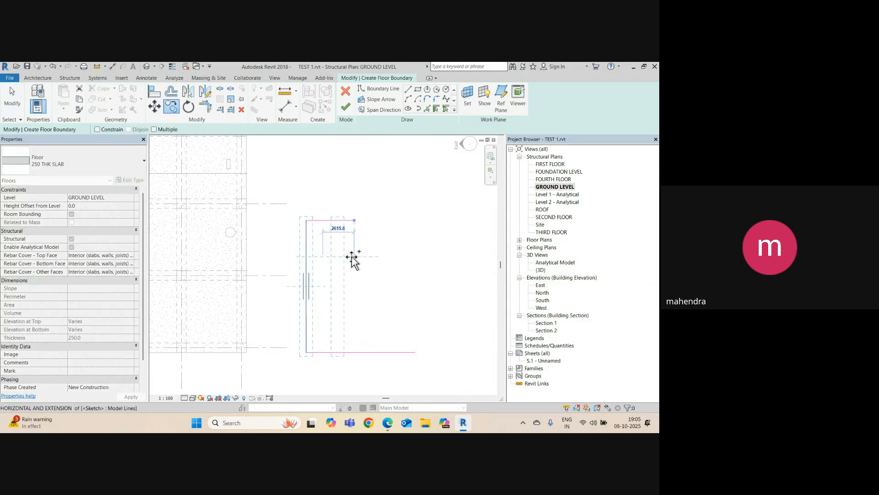
type("6000")
key("Return")
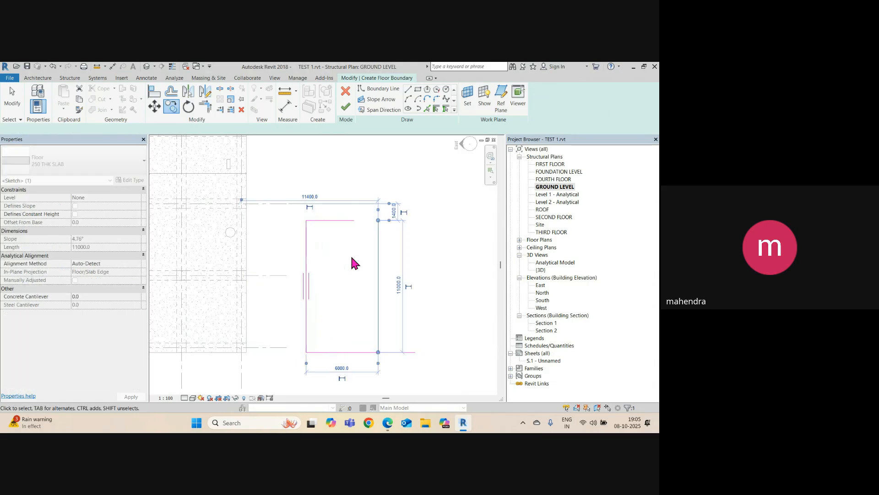
key("Escape")
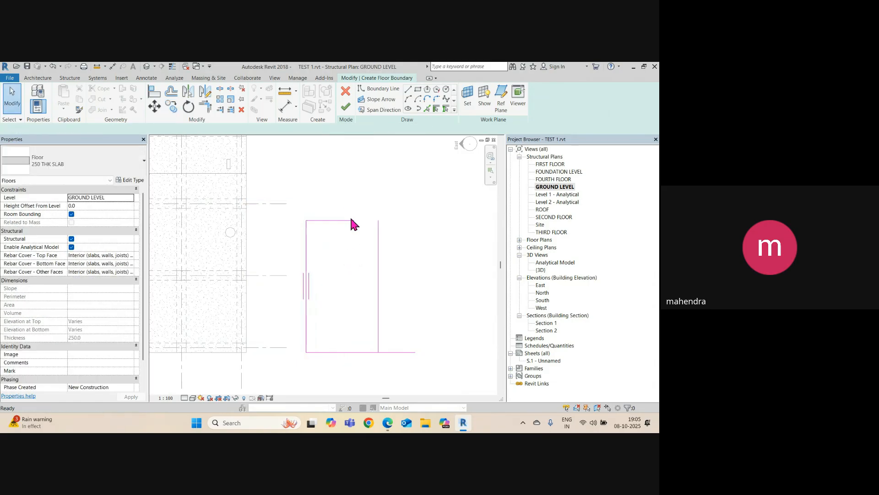
Step: Trim the copied vertical line with both horizontal lines into a closed rectangle and finish the floor sketch
key("t")
key("r")
left_click(379, 234)
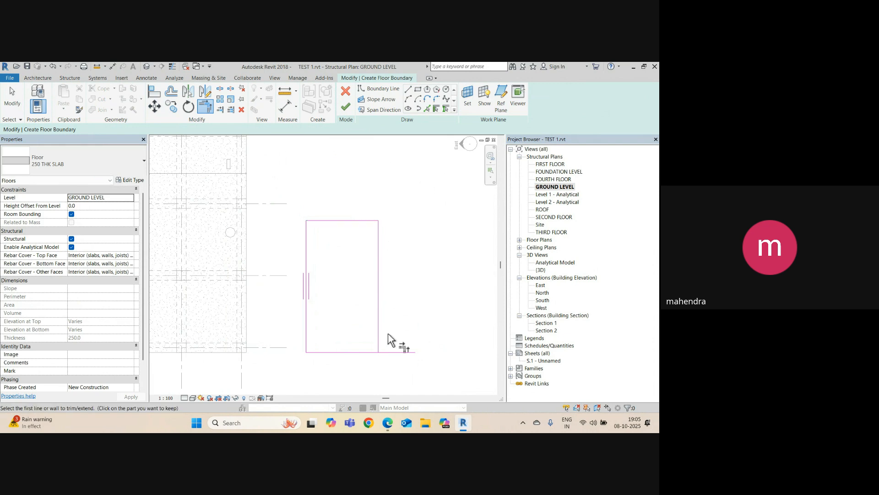
left_click(372, 352)
left_click(346, 107)
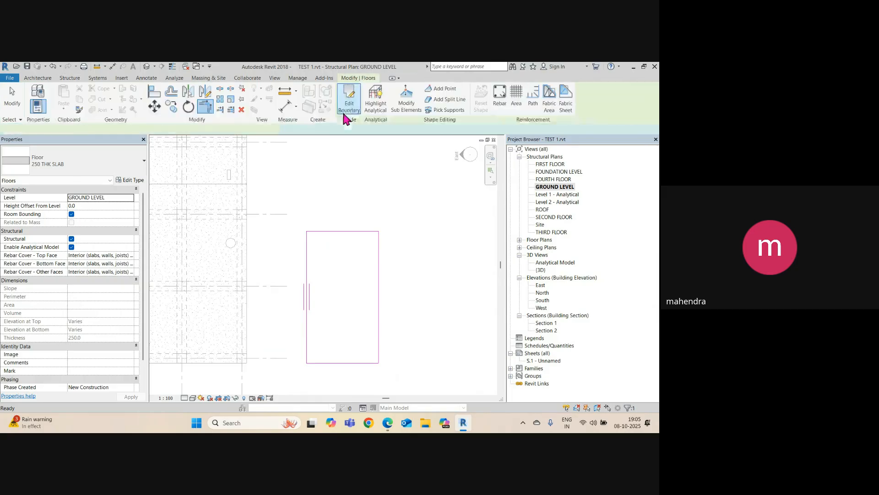
left_click(398, 276)
Step: Examine the new slab in the 3D view and in the East and North elevations
left_click(147, 67)
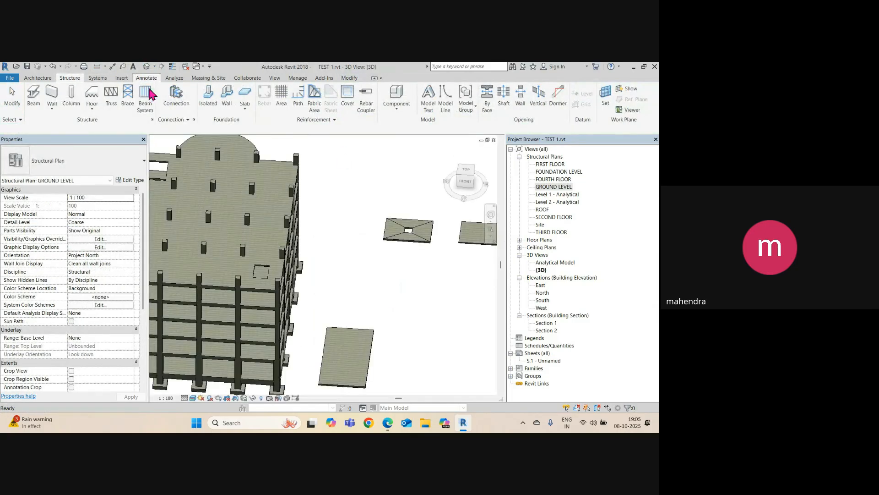
scroll(342, 290, "down", 2)
middle_click_drag(342, 290, 293, 271)
scroll(334, 252, "up", 1)
left_click(334, 257)
scroll(294, 271, "up", 2)
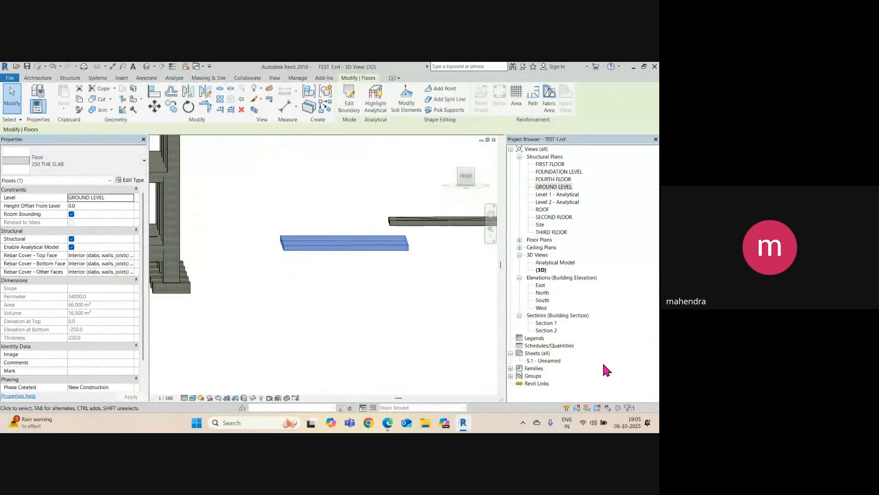
double_click(541, 286)
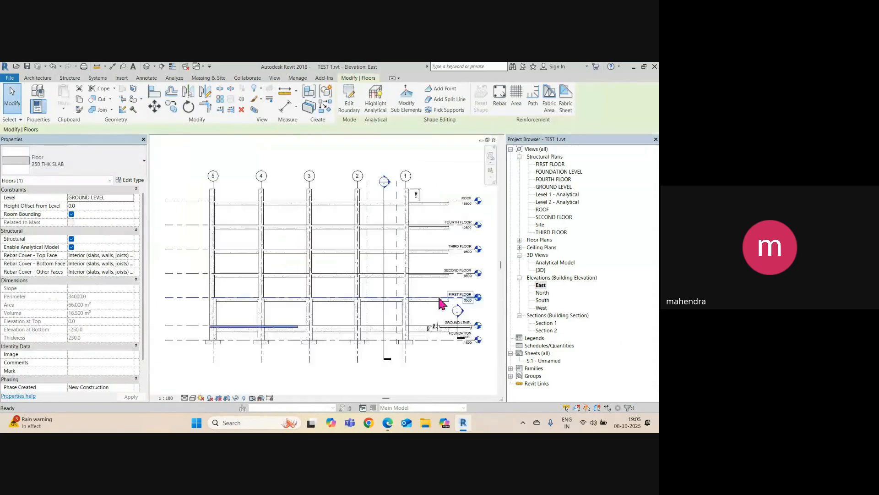
double_click(543, 293)
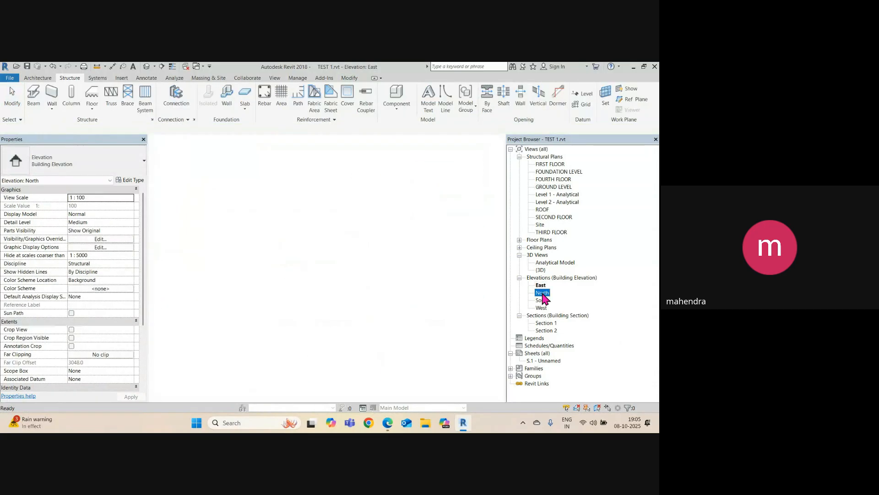
scroll(249, 320, "up", 3)
scroll(245, 316, "up", 2)
middle_click_drag(245, 316, 339, 295)
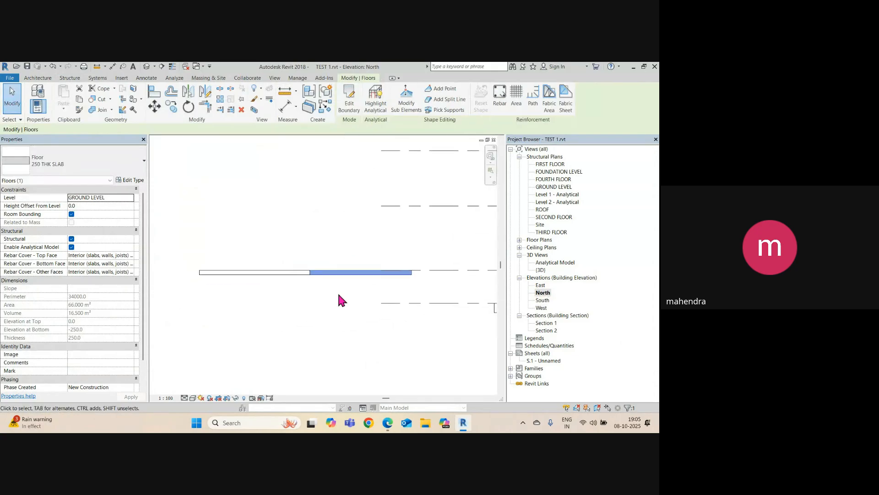
Step: Move the two other detached slabs farther away from the building in the 3D view, seen from the top
left_click(146, 67)
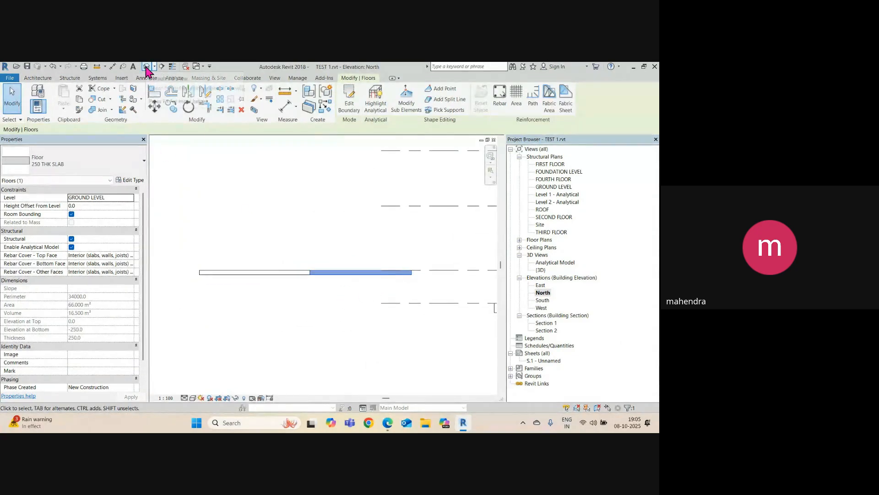
middle_click_drag(314, 249, 349, 324, "shift")
middle_click_drag(349, 324, 174, 394)
middle_click_drag(220, 256, 247, 285)
scroll(229, 257, "down", 2)
left_click_drag(180, 223, 370, 257)
left_click(466, 171)
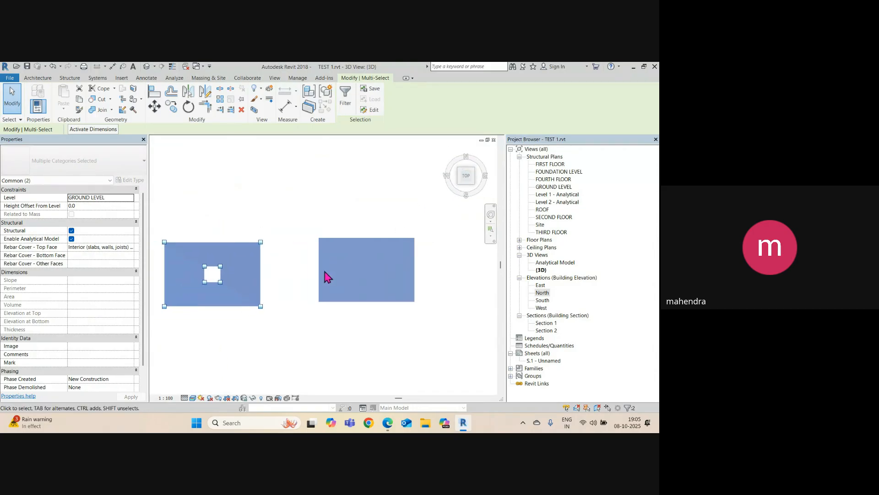
key("m")
key("v")
left_click(267, 274)
scroll(444, 294, "down", 3)
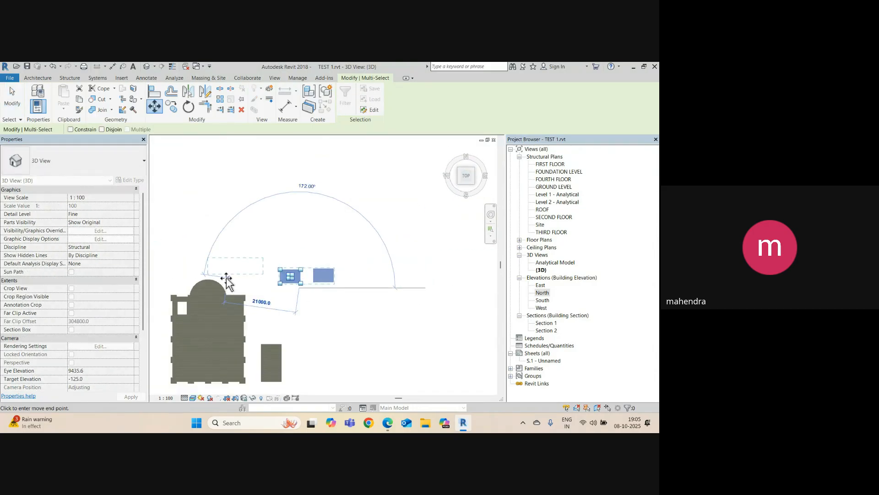
left_click(440, 282)
left_click(372, 335)
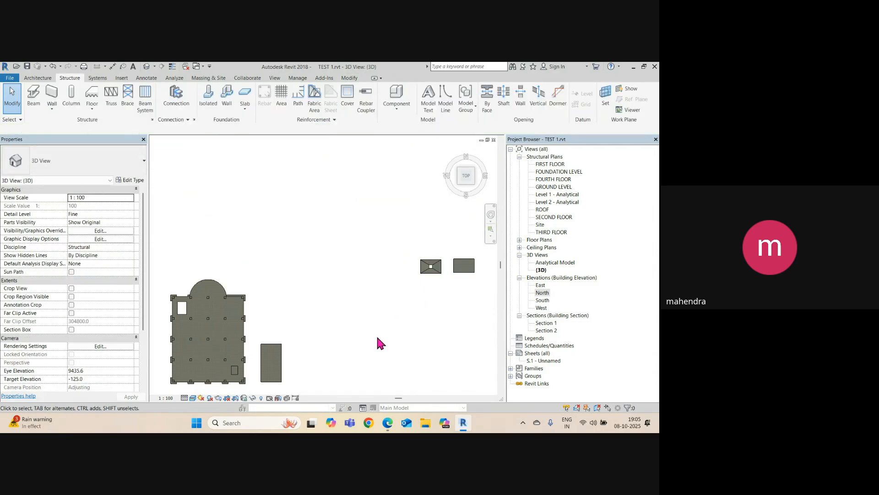
Step: Add an aligned dimension across the new slab's thickness in the North elevation
double_click(542, 292)
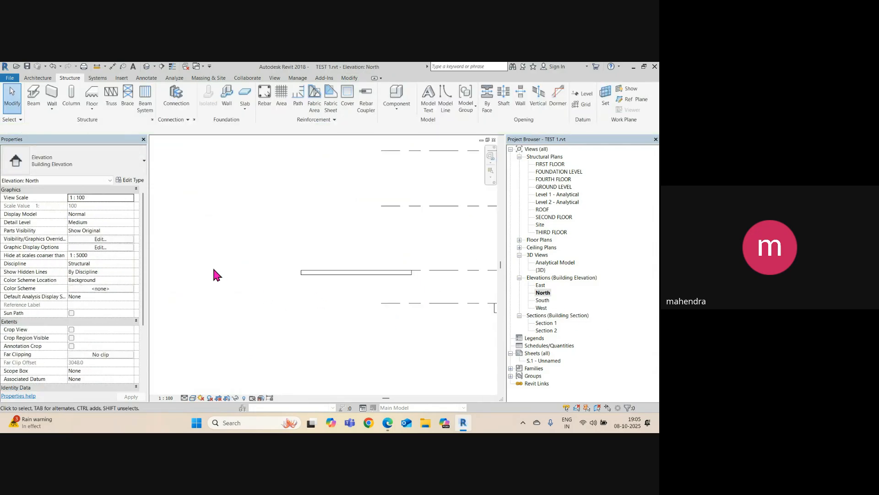
scroll(220, 275, "down", 5)
scroll(249, 277, "up", 5)
scroll(253, 280, "up", 3)
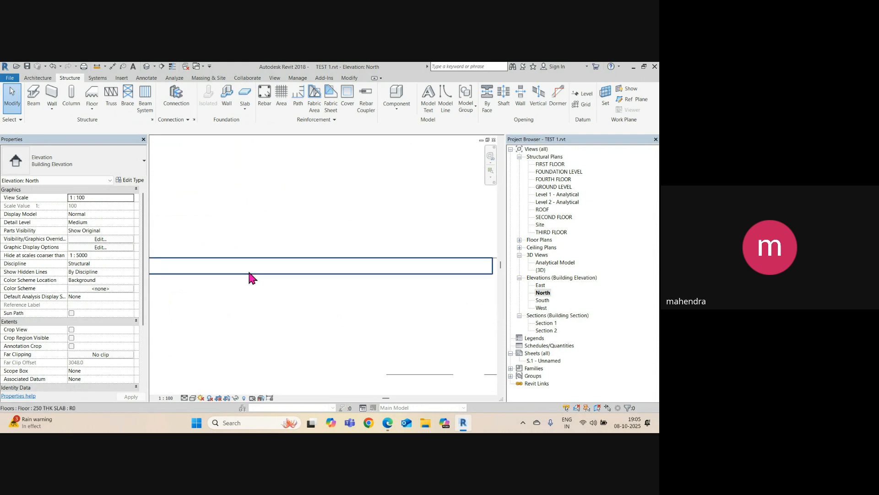
scroll(238, 281, "down", 2)
middle_click_drag(226, 286, 284, 302)
left_click(113, 66)
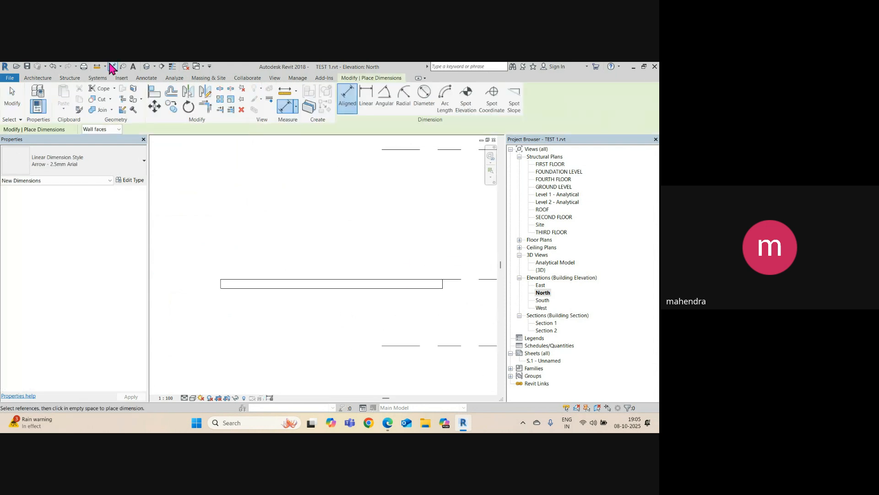
scroll(314, 287, "up", 3)
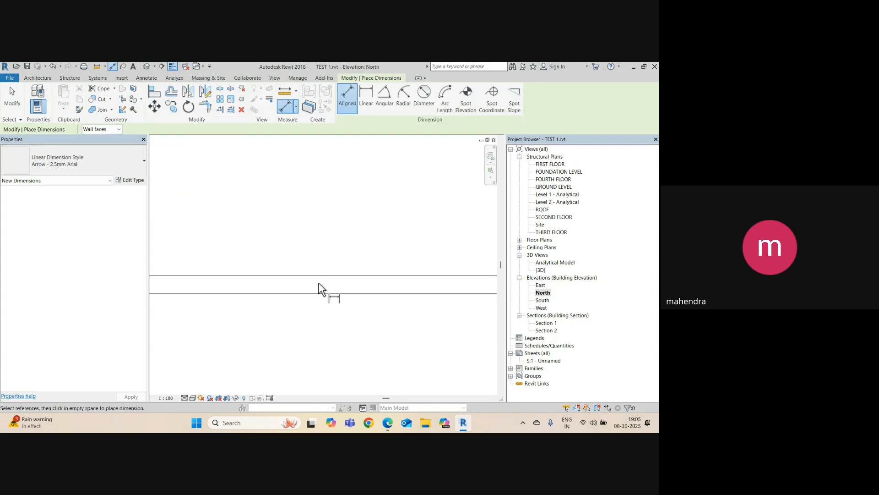
left_click(348, 294)
left_click(343, 266)
left_click(338, 208)
scroll(338, 208, "down", 2)
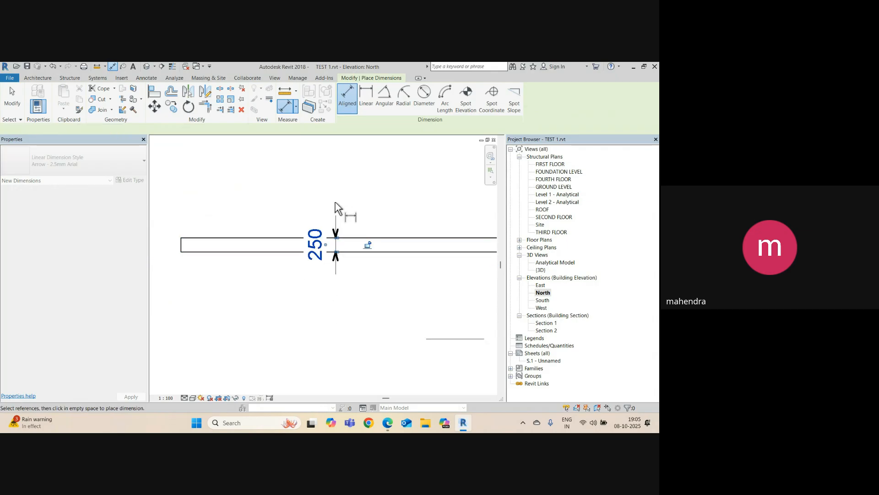
key("Escape")
key("Escape")
Step: Duplicate the new slab's floor type under the name 300 THK SLAB
left_click(240, 255)
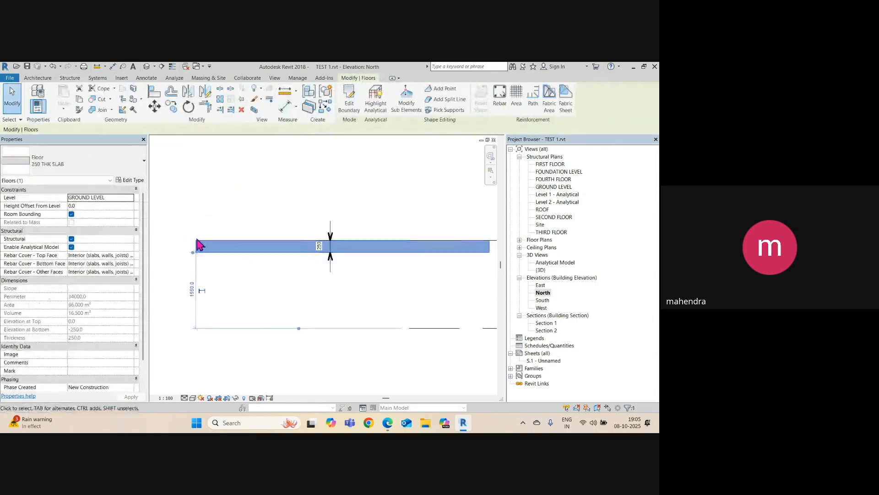
left_click(66, 158)
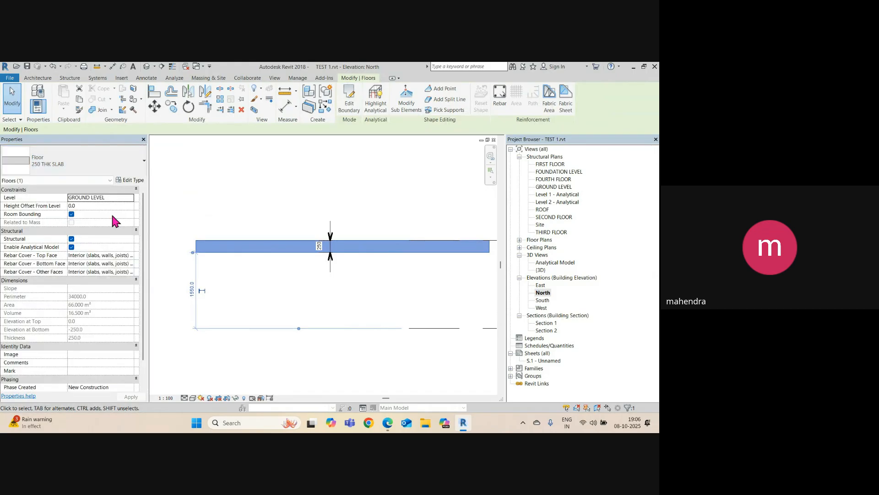
left_click(132, 181)
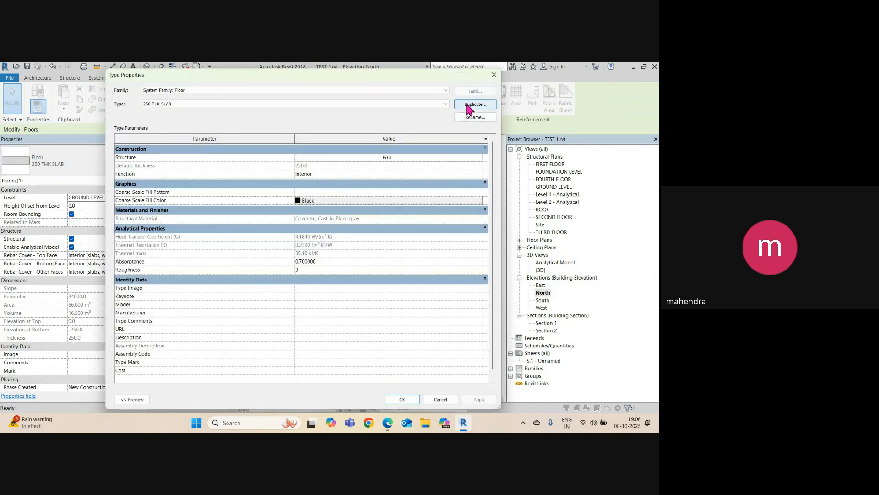
left_click(468, 106)
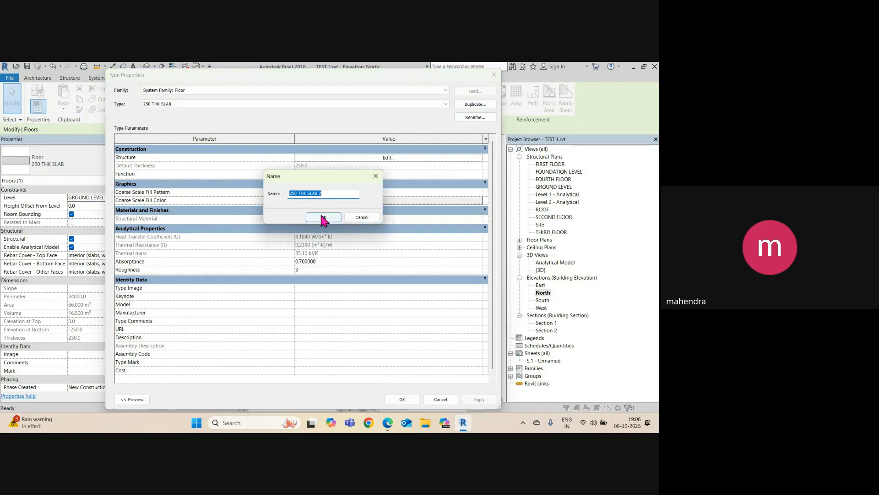
left_click_drag(294, 195, 283, 198)
left_click(324, 218)
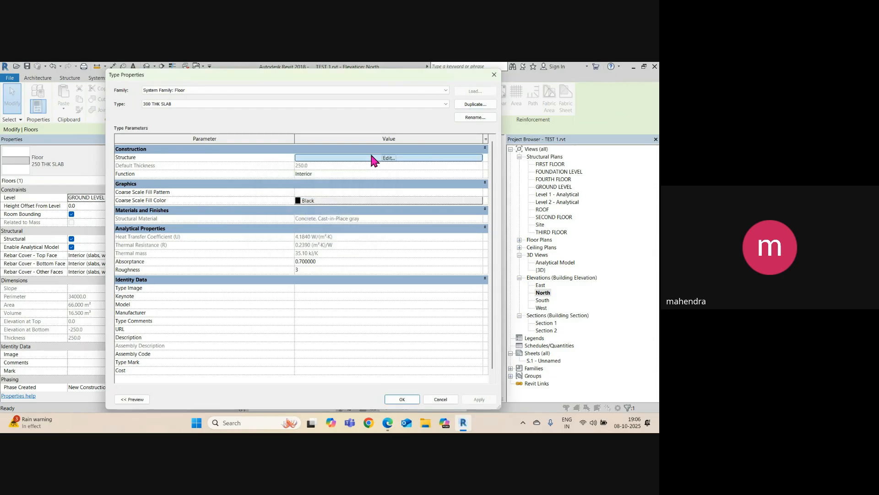
Step: Set the structure layer thickness of the 300 THK SLAB type to 300 and apply it to the slab
left_click(373, 159)
left_click(322, 154)
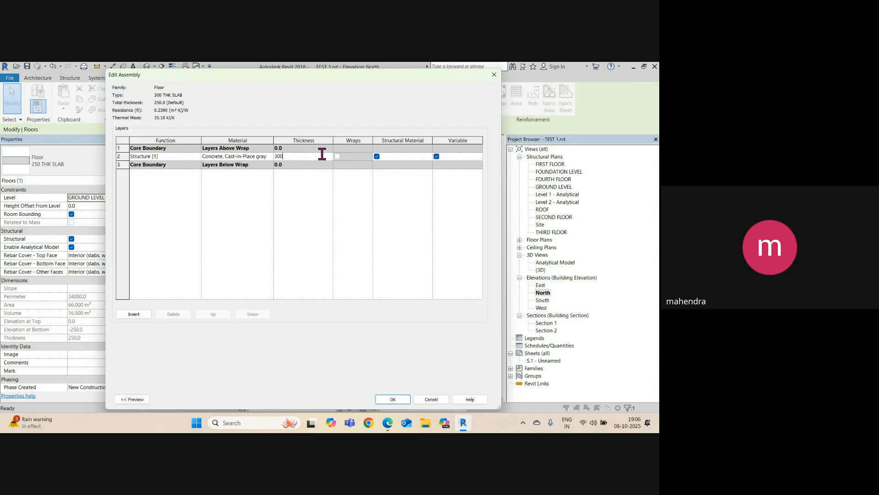
left_click(393, 398)
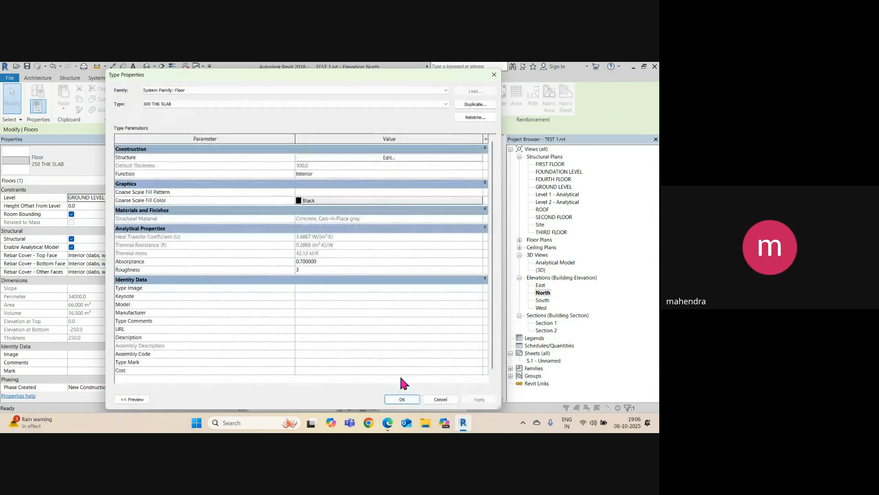
left_click(411, 399)
left_click(173, 235)
scroll(275, 277, "down", 4)
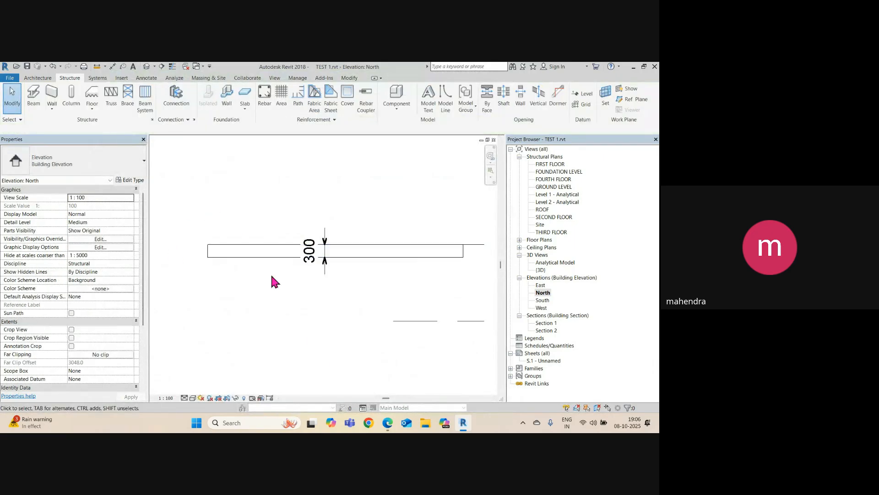
Step: Examine the slab's thickness dimension and its position relative to the building levels in the North elevation
scroll(250, 249, "up", 2)
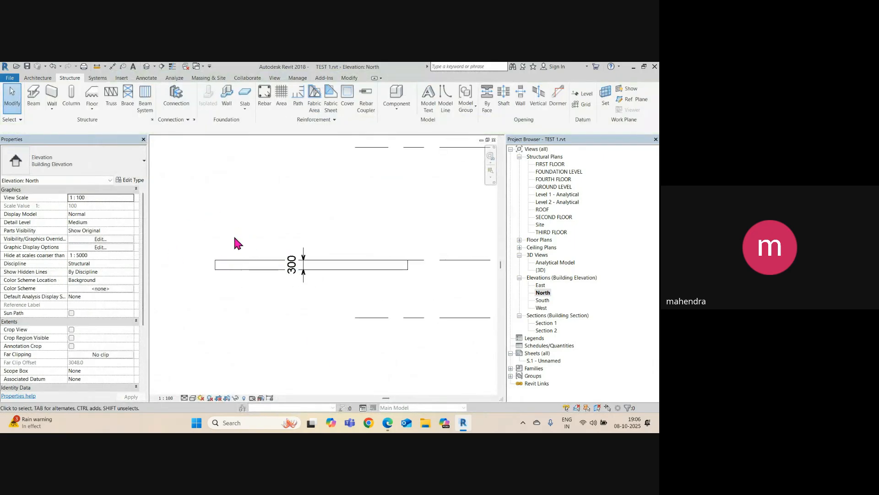
scroll(276, 224, "down", 1)
middle_click_drag(444, 244, 280, 254)
scroll(279, 256, "down", 1)
scroll(312, 273, "down", 1)
middle_click_drag(201, 267, 266, 271)
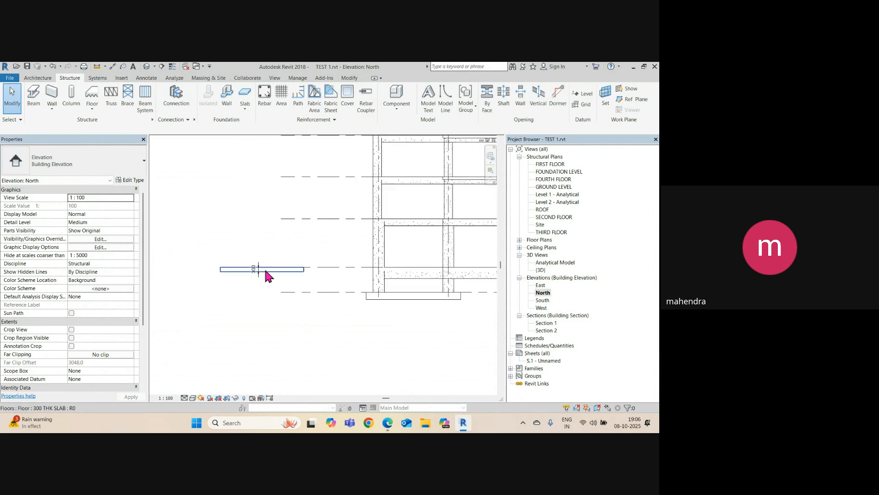
scroll(266, 270, "up", 1)
scroll(254, 289, "down", 2)
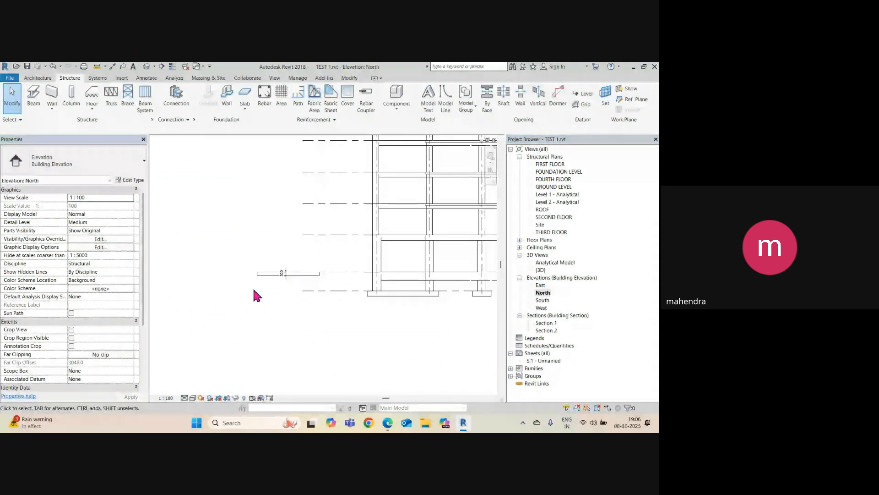
scroll(254, 289, "down", 2)
middle_click_drag(395, 294, 312, 287)
scroll(333, 302, "up", 3)
scroll(466, 266, "down", 2)
scroll(290, 274, "up", 5)
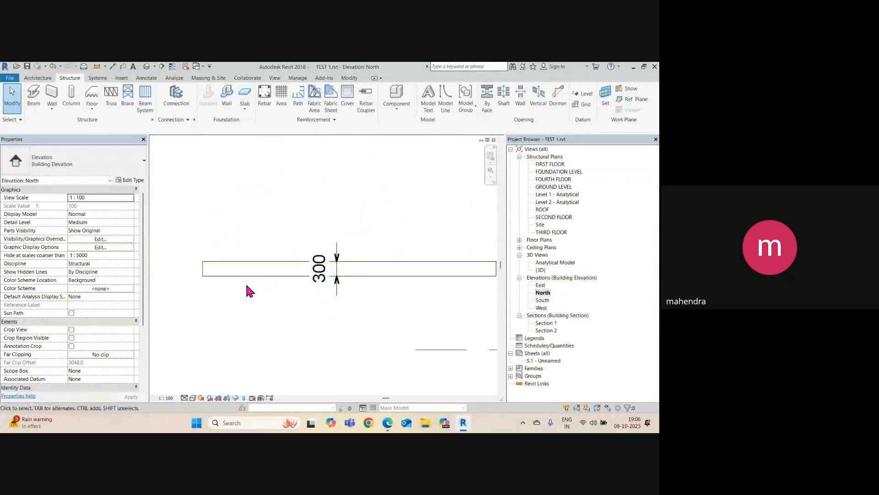
scroll(204, 280, "down", 1)
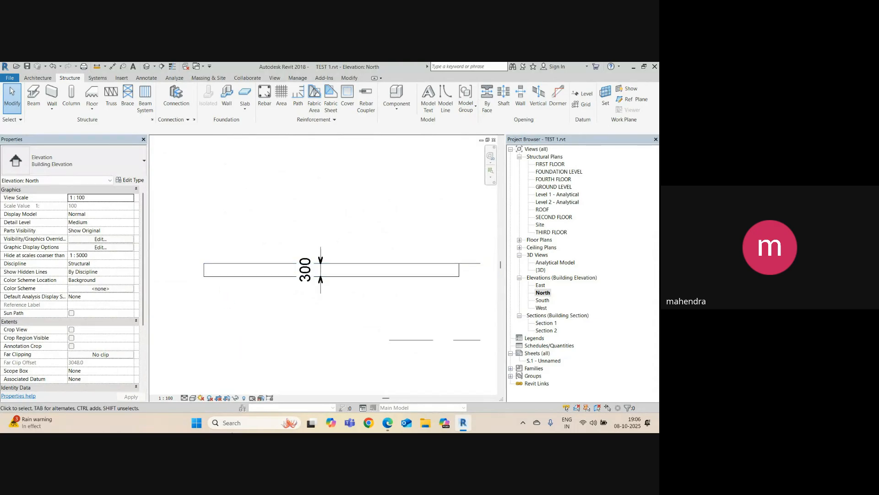
Step: Switch to Paint with a blank canvas for a hand sketch of the slab
left_click(231, 423)
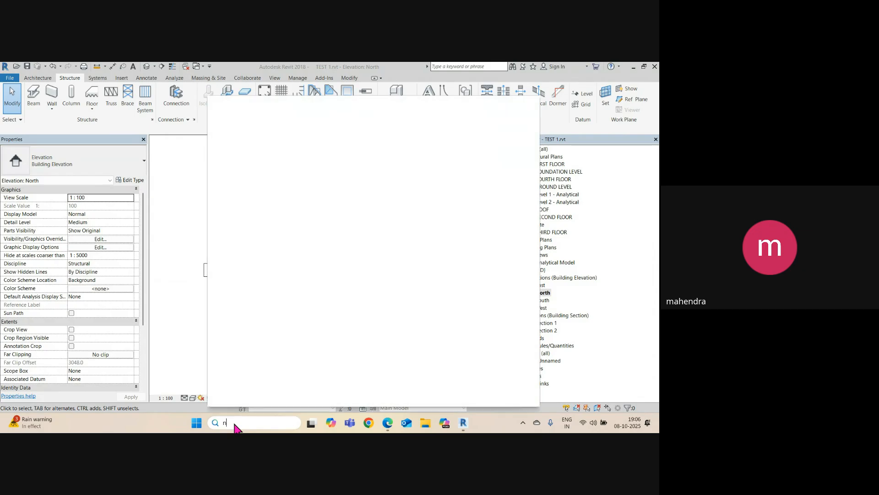
type("pain")
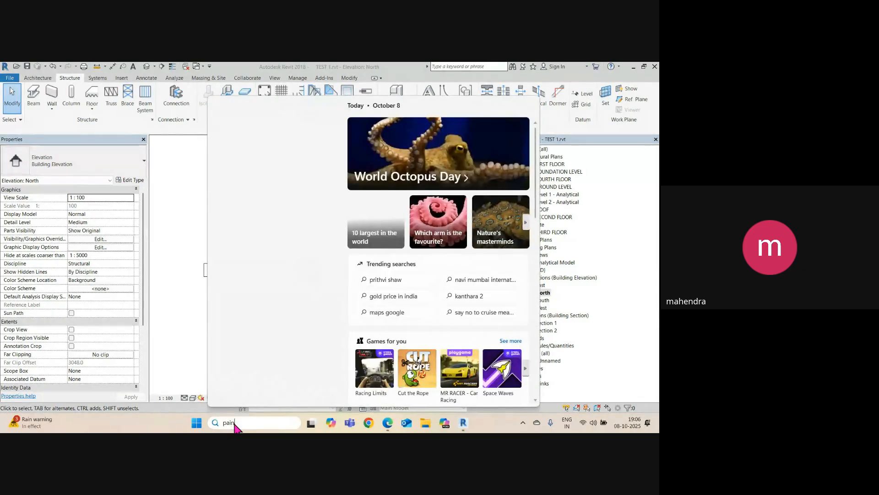
type("tt")
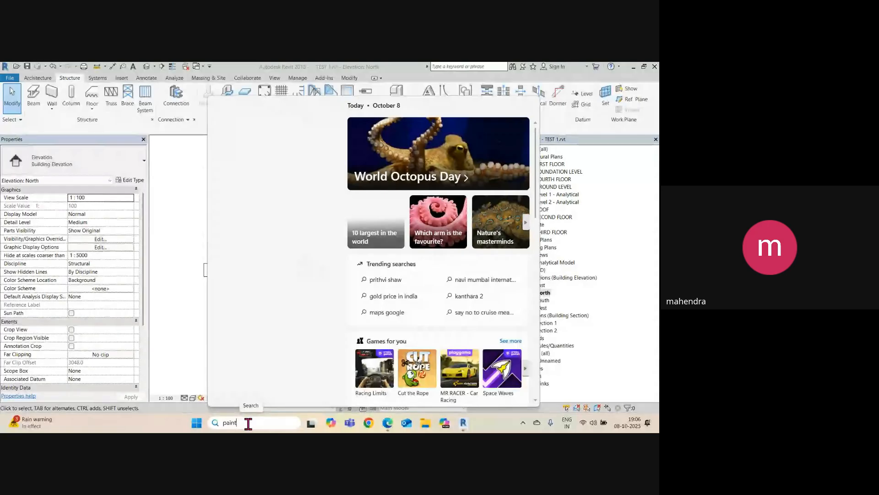
left_click(249, 155)
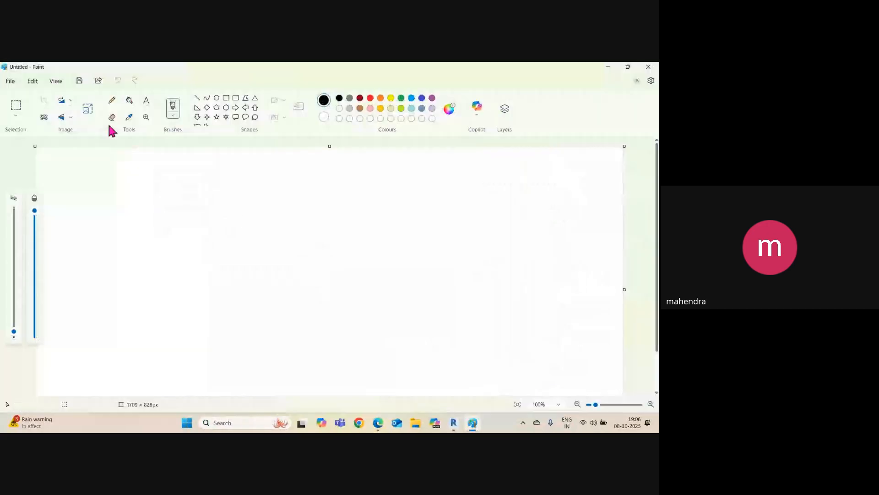
Step: Draw a rectangle of about 626 × 210 px as the slab's plan and sketch a horizontal section line with end markers through it
left_click(226, 97)
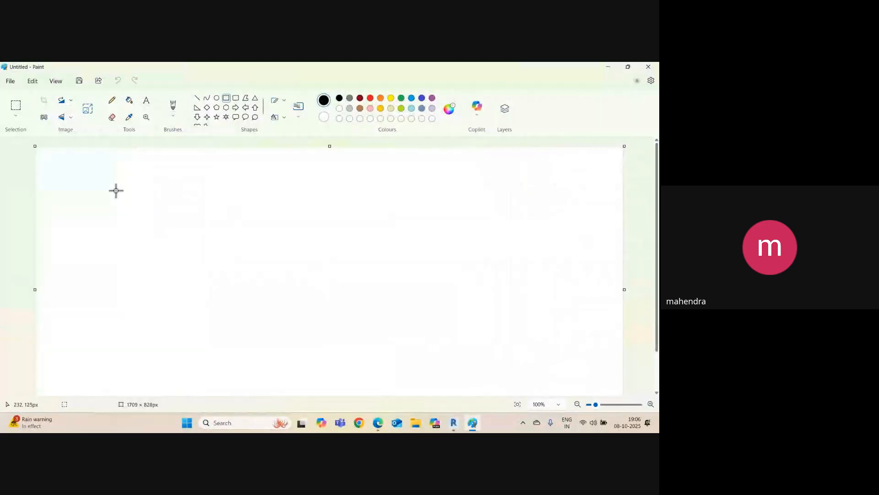
left_click_drag(115, 191, 331, 262)
left_click(111, 99)
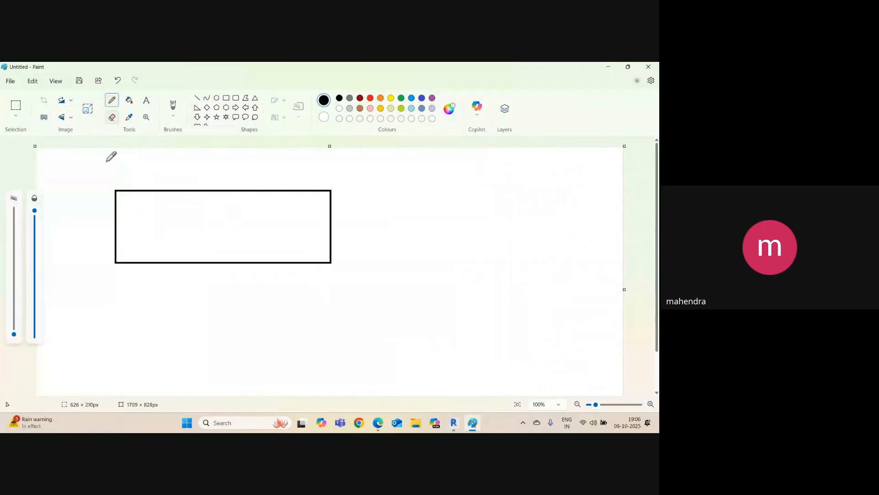
left_click_drag(86, 228, 343, 228)
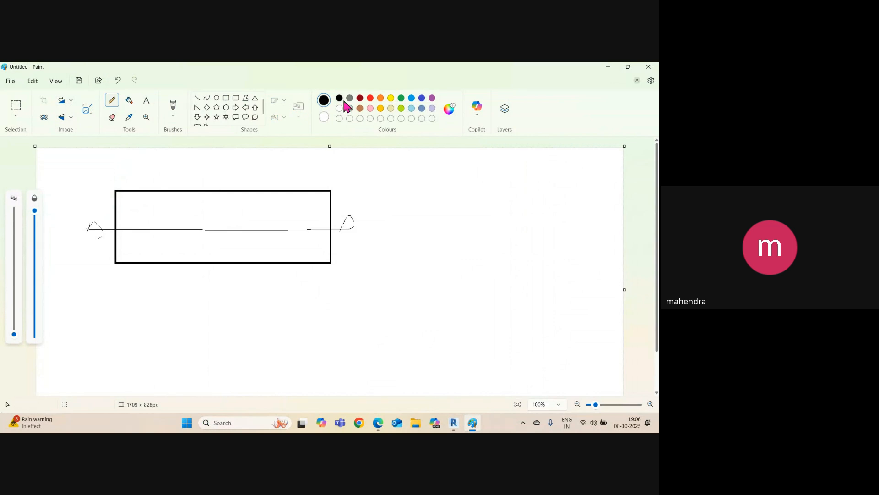
Step: Sketch the slab's section below the plan with ground lines, tapered thickenings under both ends and a dashed outline, and circle both thickenings
left_click(226, 99)
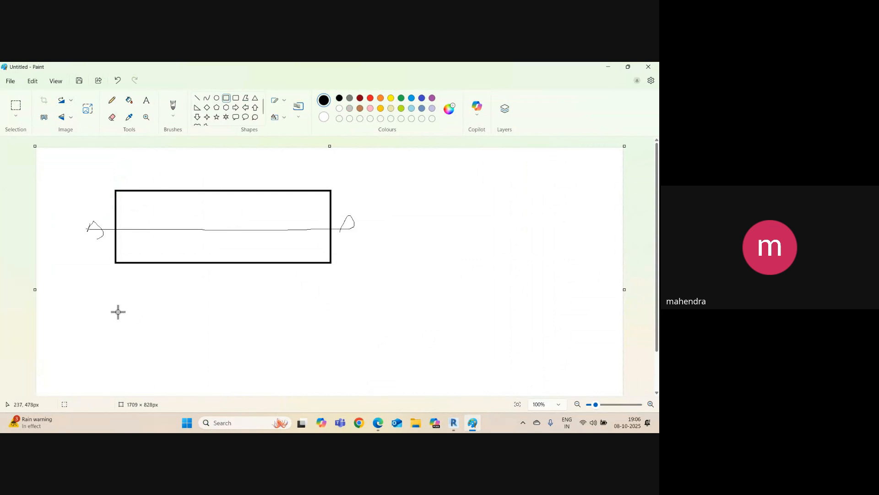
mouse_move(118, 311)
left_mouse_down()
mouse_move(249, 339)
mouse_move(338, 341)
mouse_move(330, 342)
mouse_move(378, 320)
left_mouse_up()
left_click(112, 100)
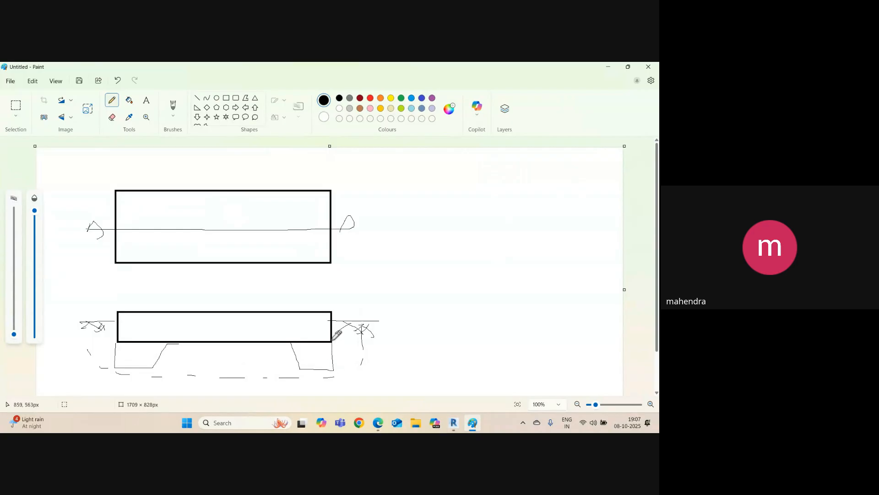
mouse_move(158, 322)
left_mouse_down()
mouse_move(138, 387)
mouse_move(163, 318)
left_mouse_up()
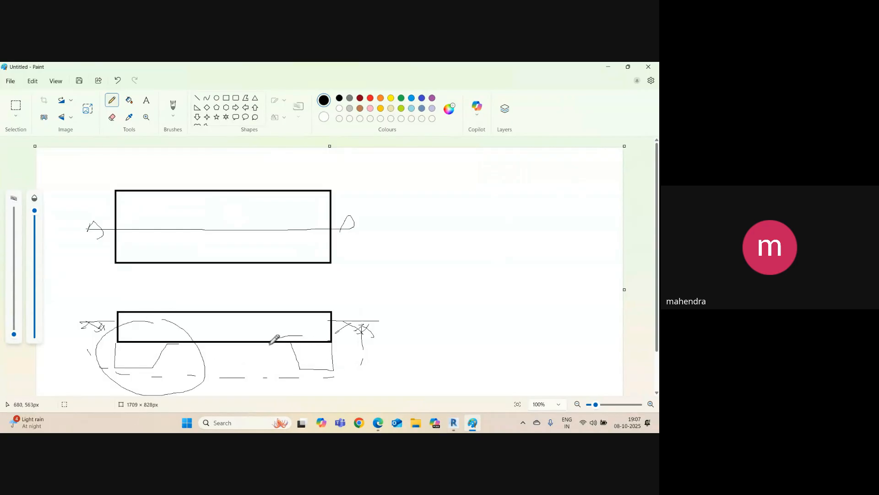
left_click_drag(270, 341, 261, 329)
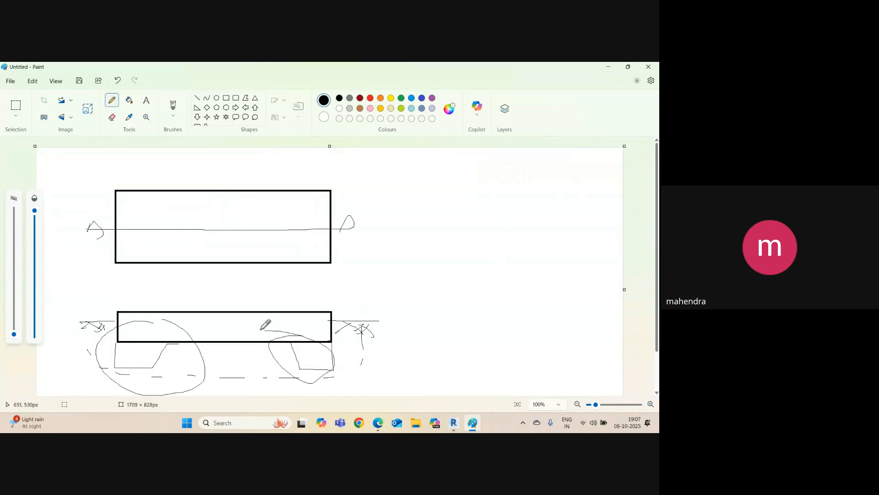
Step: Switch back to Revit and show the separate slab beside the building in an isometric 3D view
left_click(610, 67)
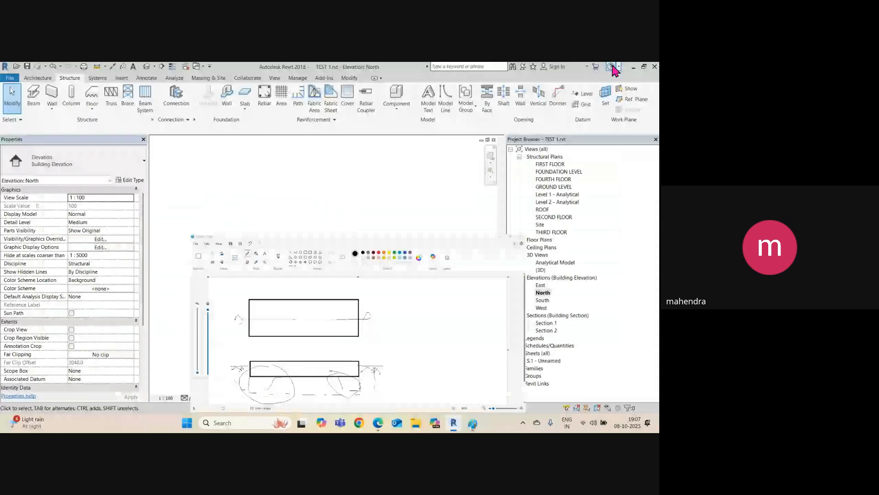
left_click(146, 66)
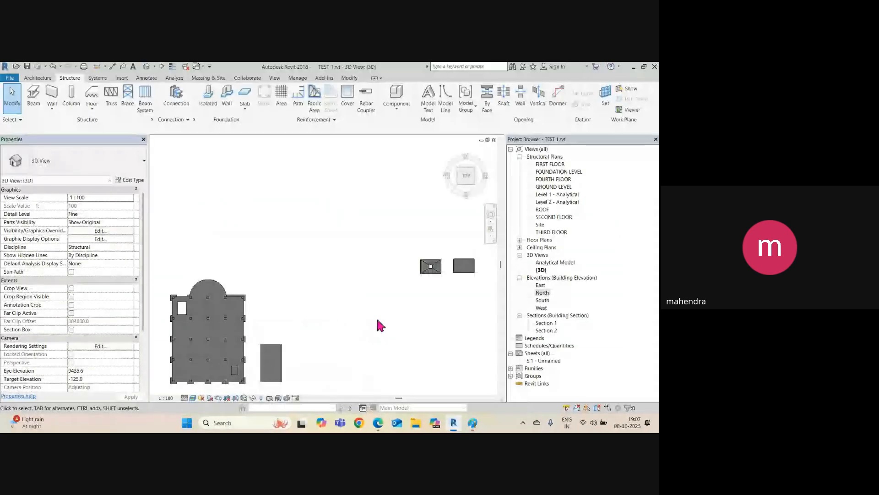
left_click(478, 184)
scroll(252, 306, "up", 3)
scroll(290, 338, "up", 4)
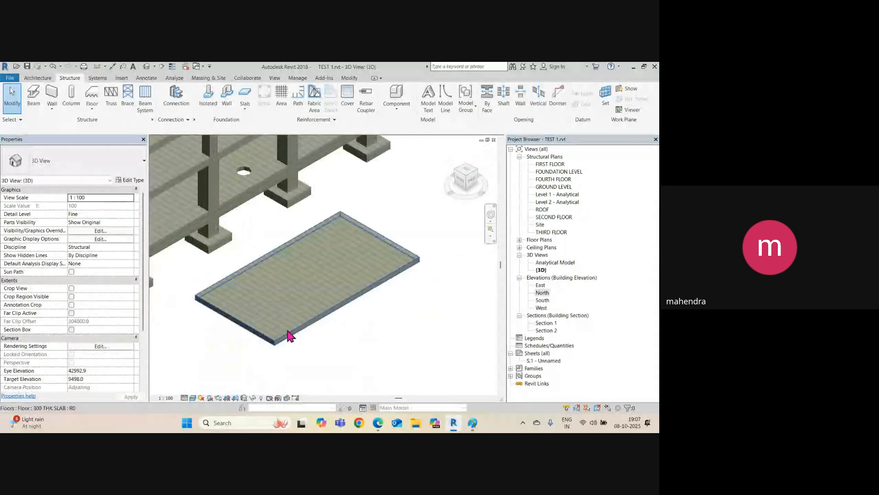
Step: Place a slab edge along one long bottom edge of the 300 THK SLAB floor and inspect its profile
left_click(92, 108)
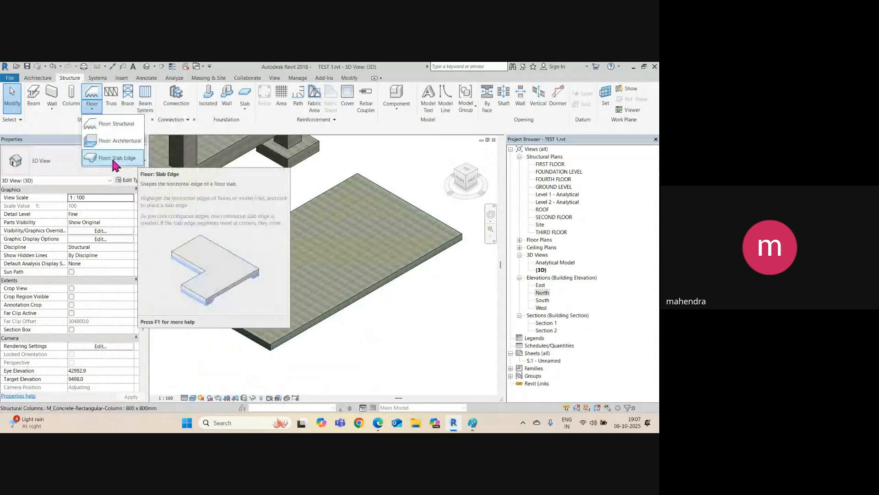
left_click(119, 158)
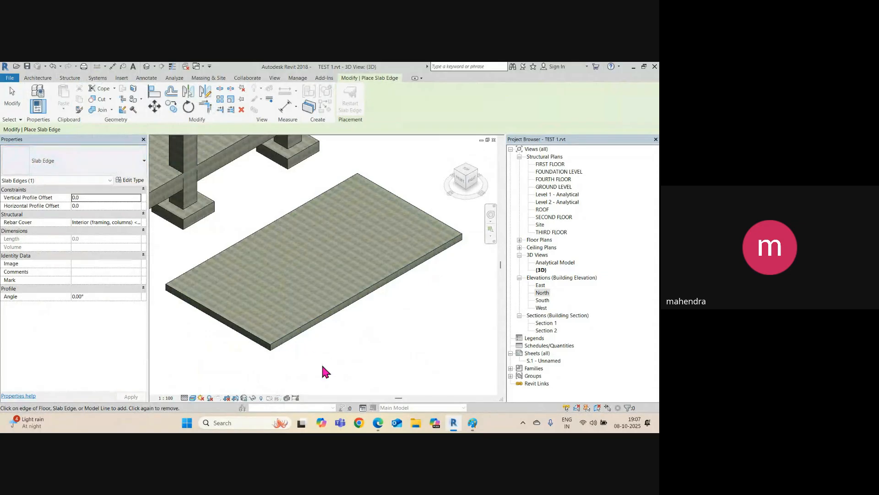
scroll(276, 356, "up", 2)
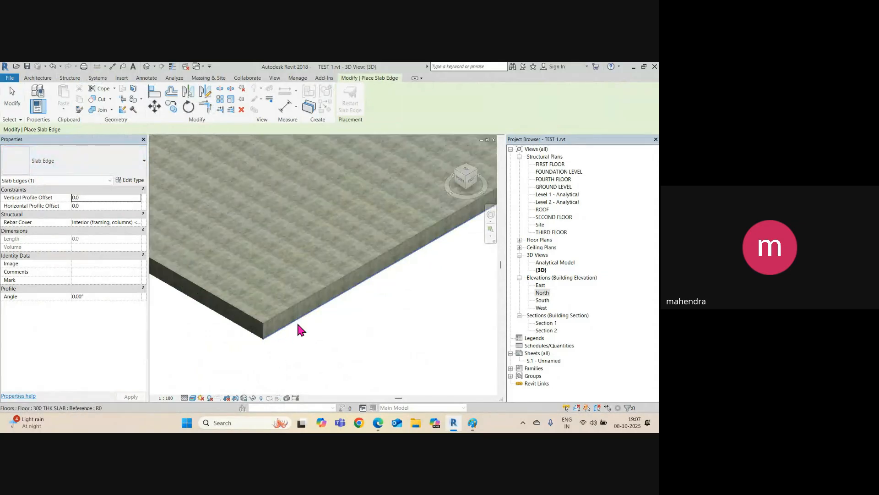
scroll(299, 328, "up", 1)
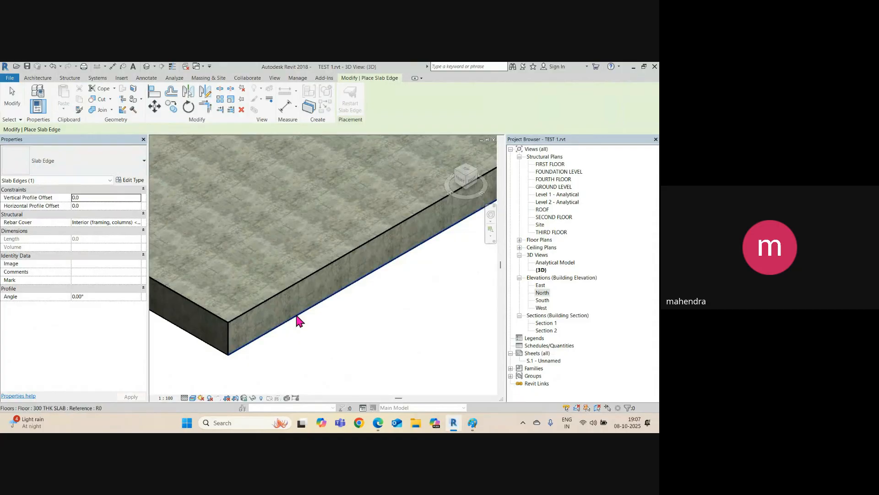
left_click(297, 316)
scroll(294, 320, "down", 3)
scroll(268, 331, "down", 1)
middle_click_drag(280, 351, 302, 303, "shift")
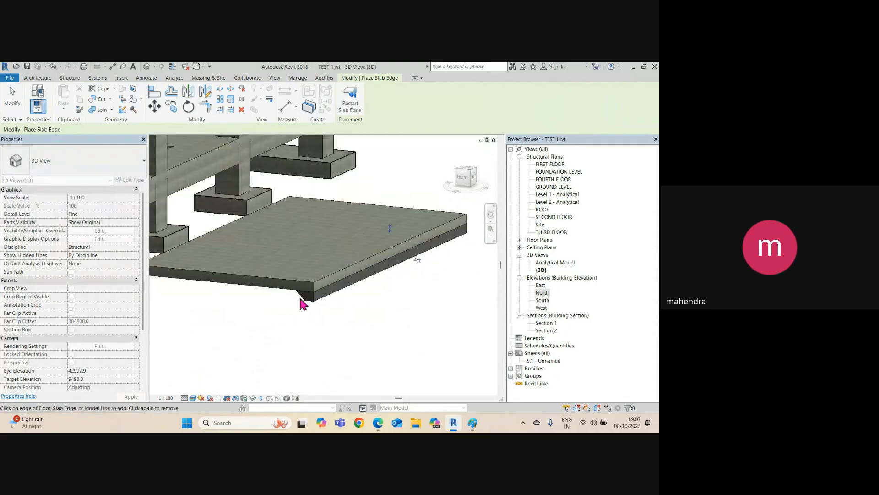
scroll(323, 308, "up", 3)
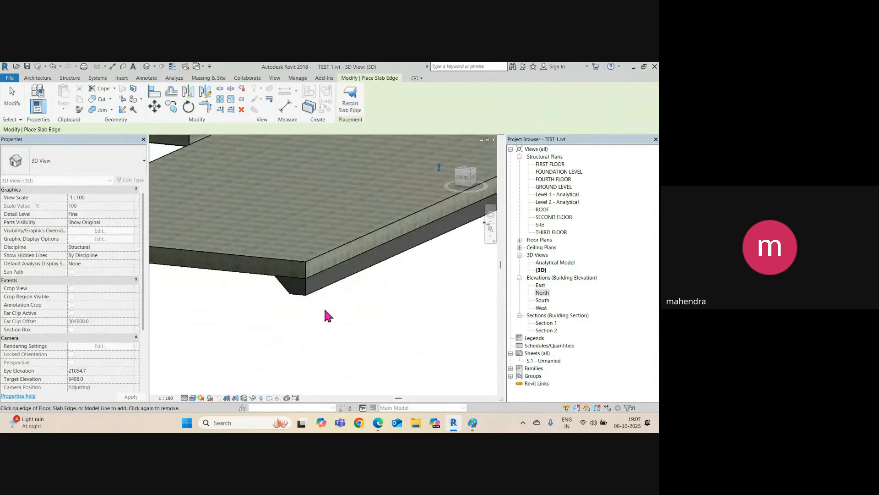
Step: Undo the single slab edge placement and leave the Slab Edge command
key("ctrl+z")
scroll(203, 285, "down", 3)
middle_click_drag(282, 278, 284, 333)
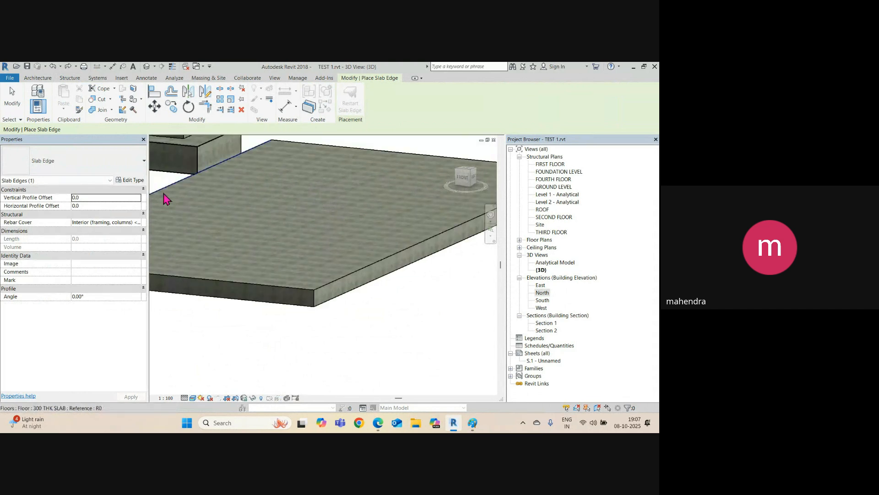
key("Escape")
key("Escape")
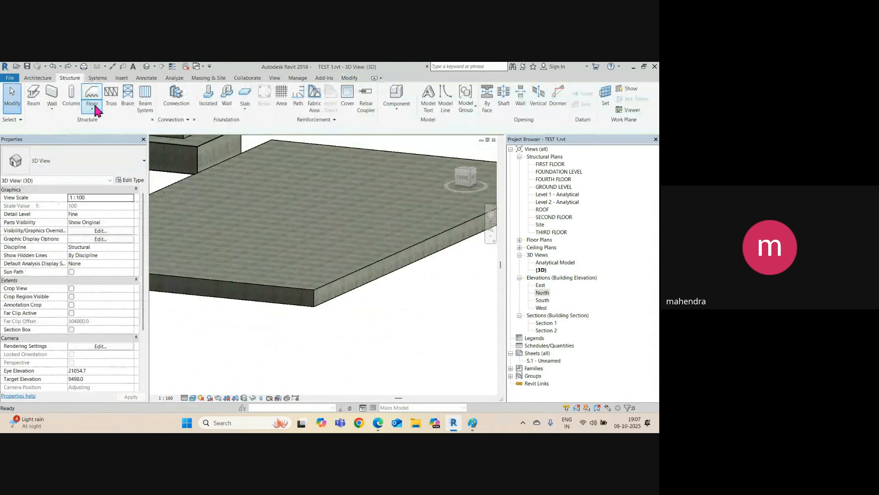
Step: Place a slab edge along the entire chain of bottom edges of the 300 THK SLAB floor, viewed from below
left_click(94, 107)
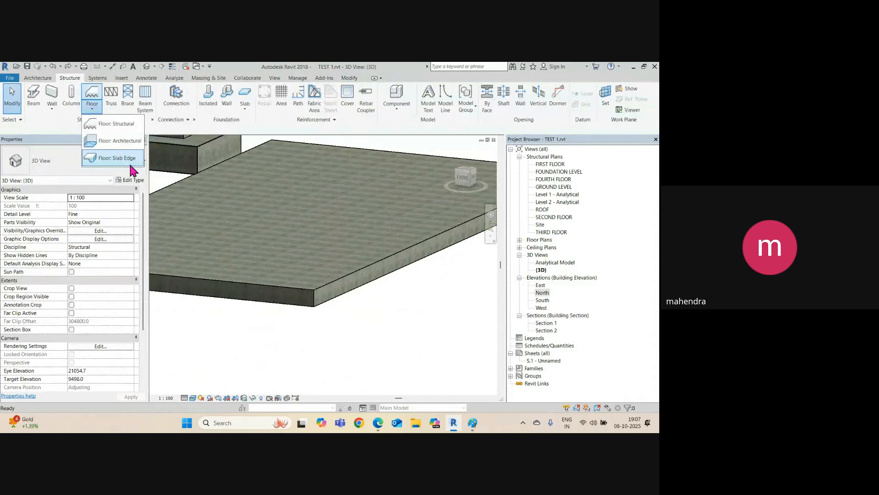
left_click(117, 158)
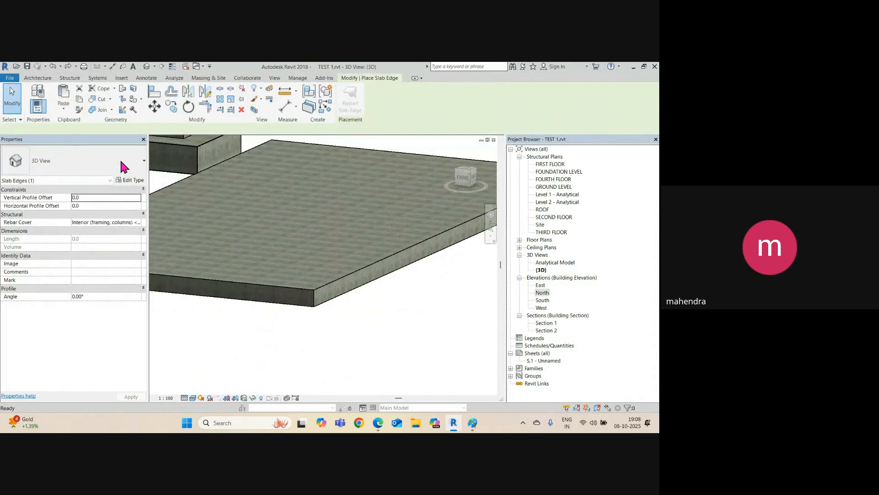
scroll(361, 325, "down", 3)
scroll(366, 331, "up", 2)
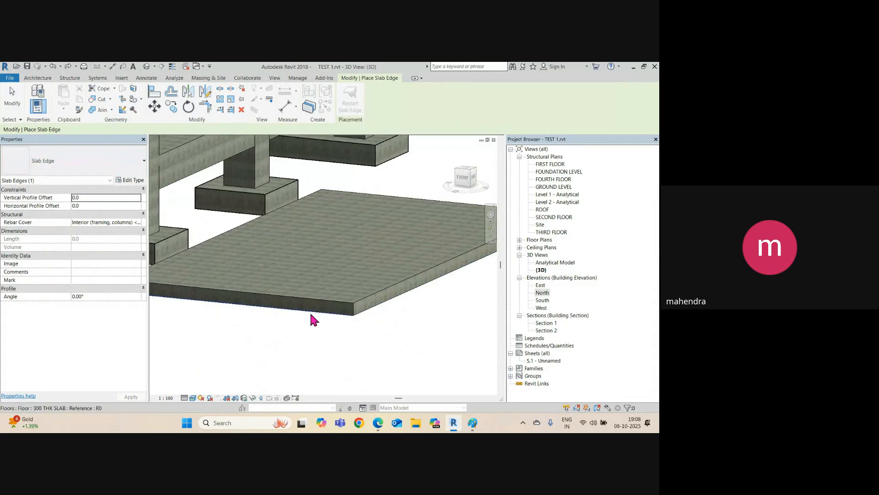
scroll(308, 316, "up", 2)
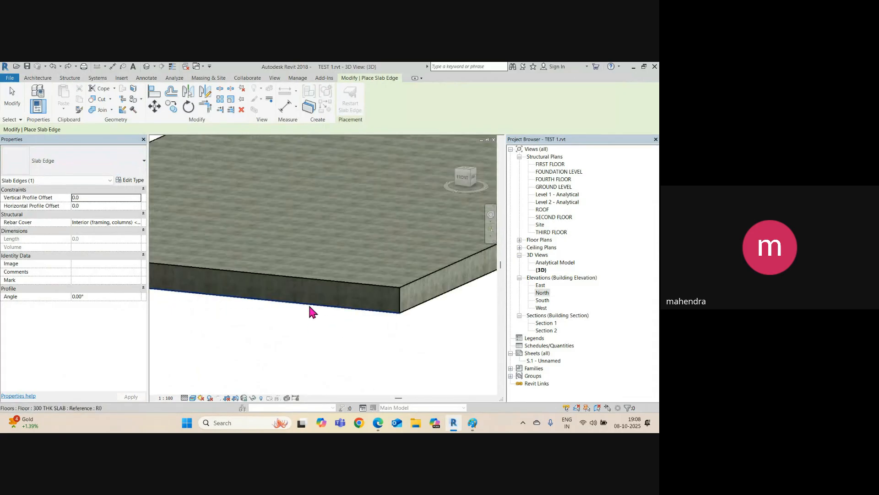
scroll(310, 311, "down", 4)
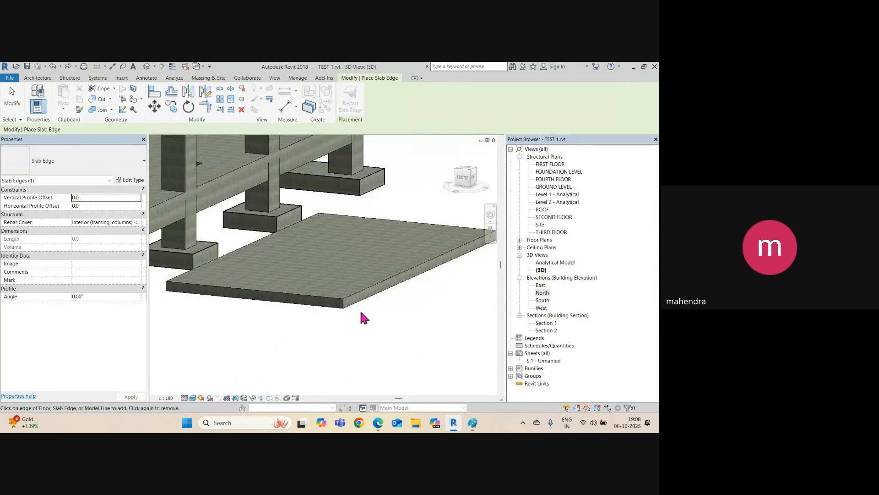
middle_click_drag(361, 310, 358, 257, "shift")
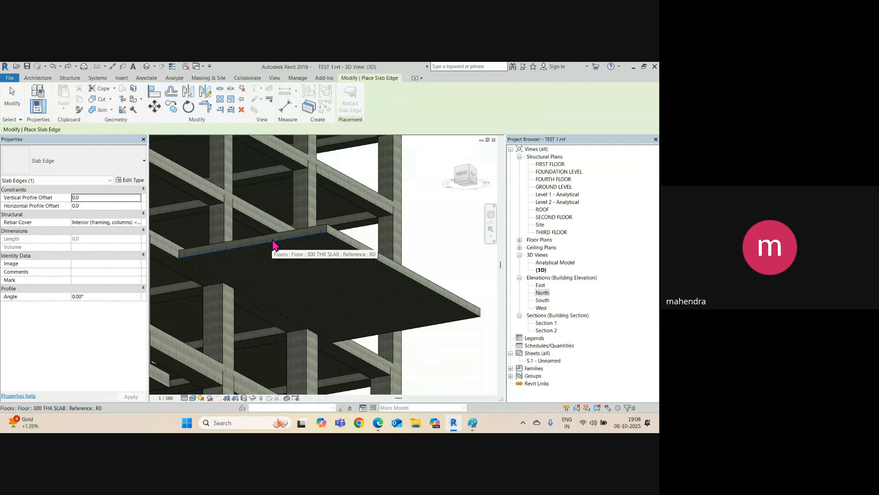
key("Tab")
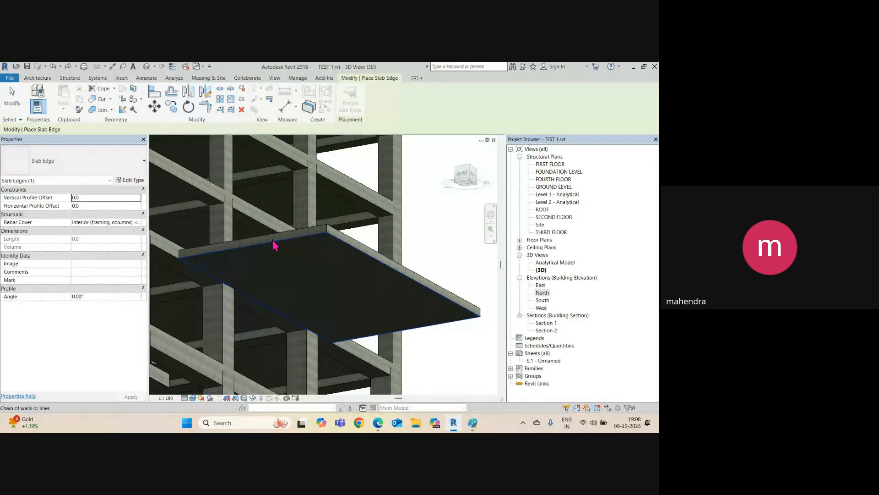
left_click(274, 248)
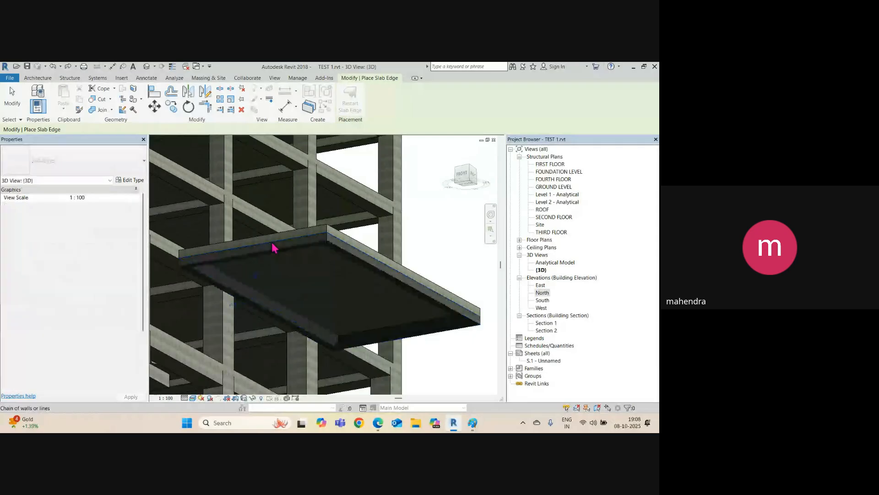
Step: Examine the slab edge at the slab's underside corners and select the 300 THK SLAB floor
scroll(359, 339, "down", 2)
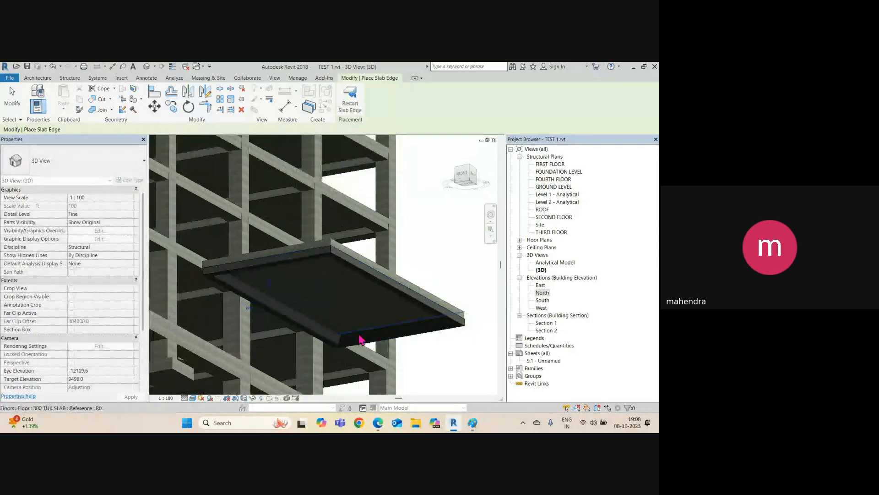
middle_click_drag(371, 347, 304, 304, "shift")
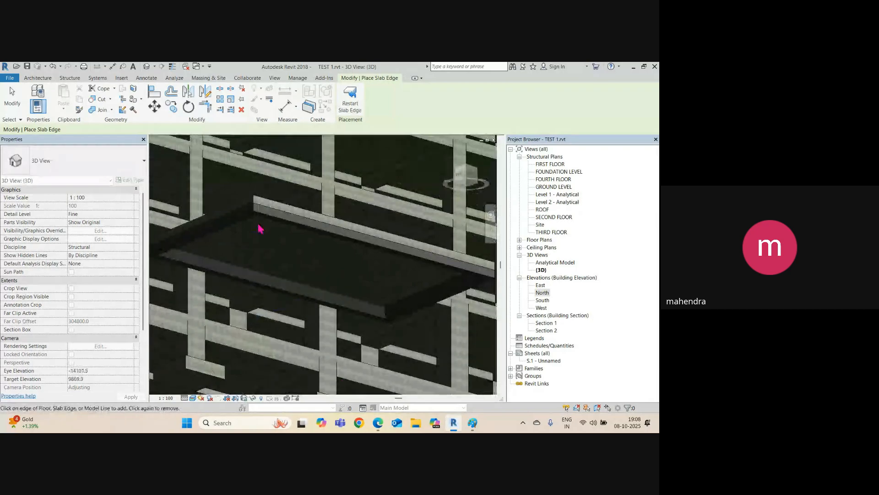
left_click(259, 228)
scroll(261, 225, "up", 3)
key("Escape")
key("Escape")
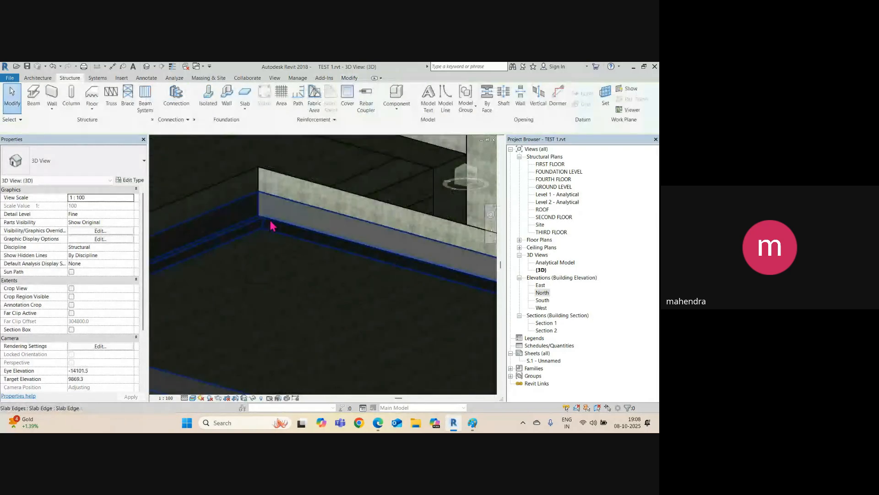
middle_click_drag(270, 226, 230, 270, "shift")
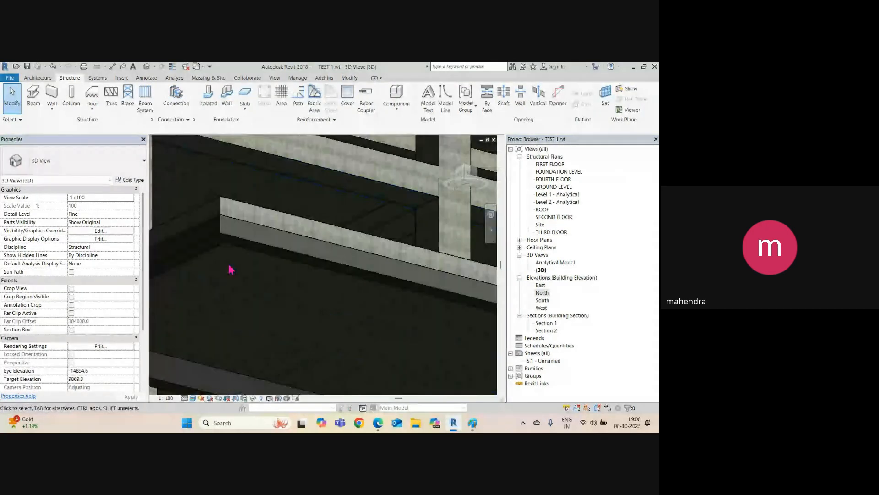
left_click(245, 205)
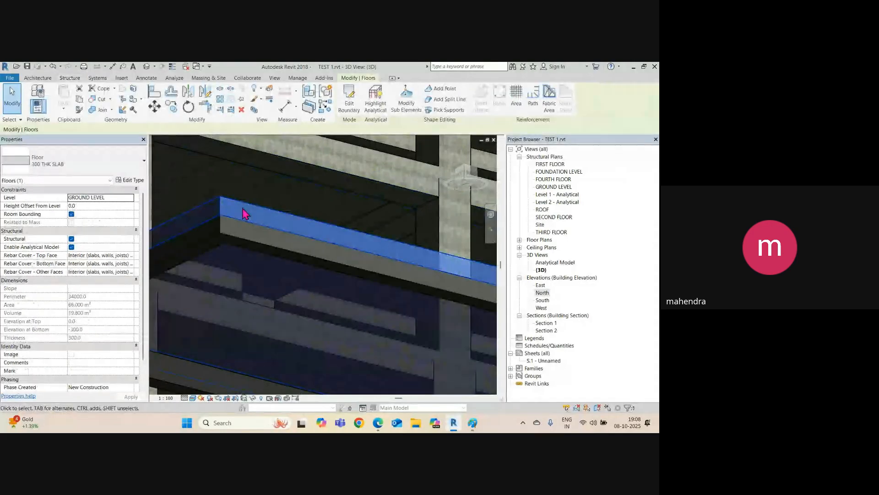
Step: Check which material the structure layer of the 300 THK SLAB floor type uses, leaving the type unchanged
left_click(130, 180)
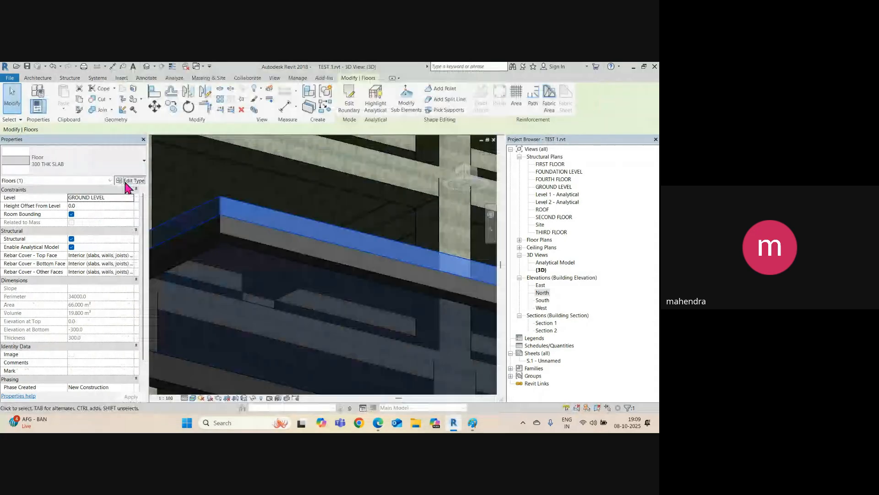
left_click(127, 183)
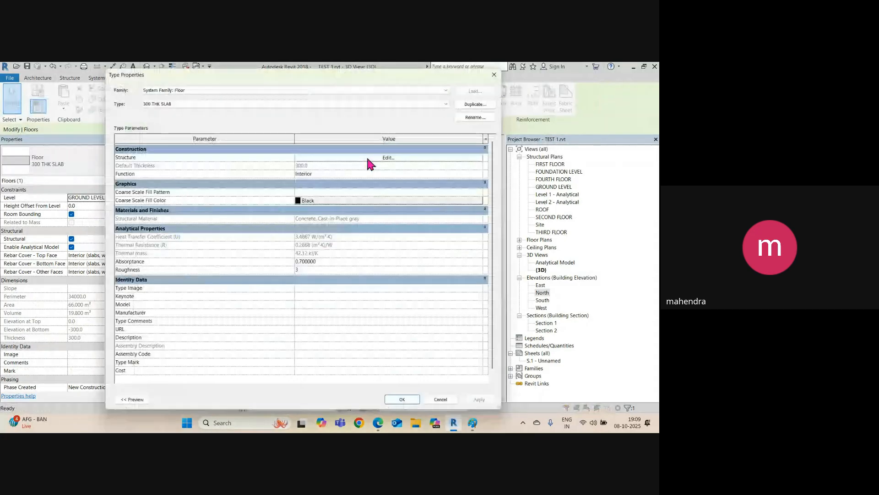
left_click(368, 158)
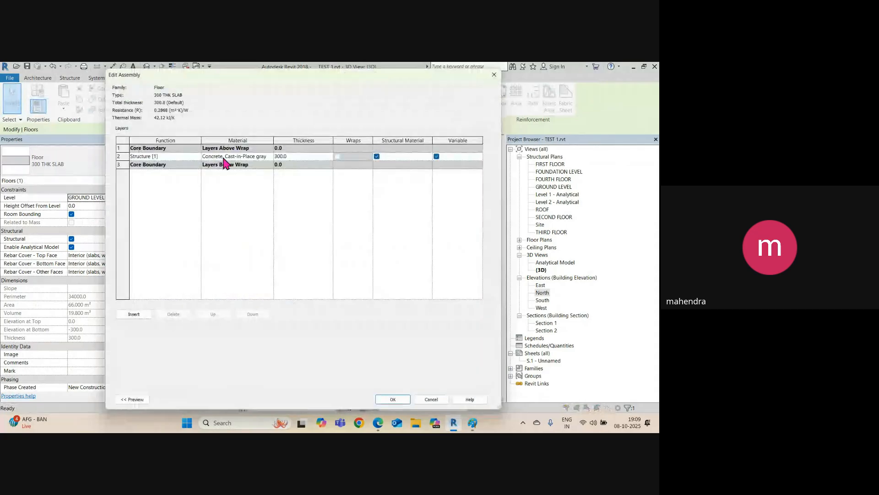
left_click(272, 159)
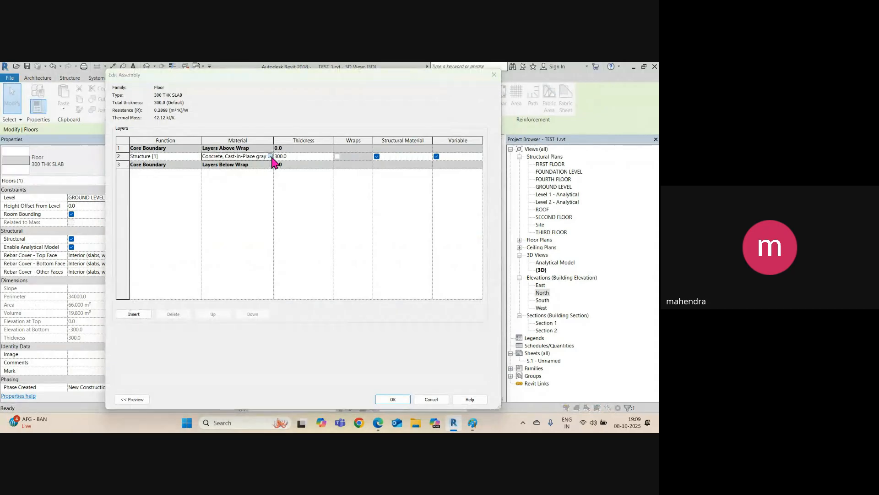
left_click(270, 157)
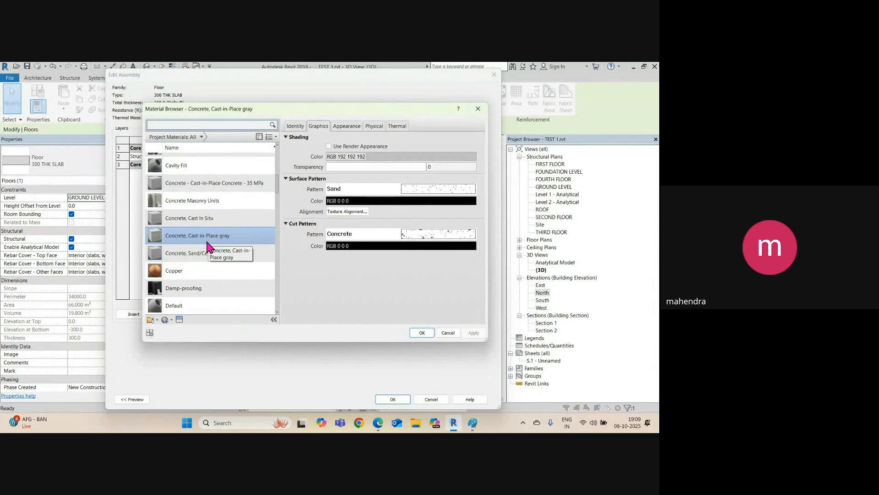
left_click(478, 108)
left_click(494, 74)
key("Escape")
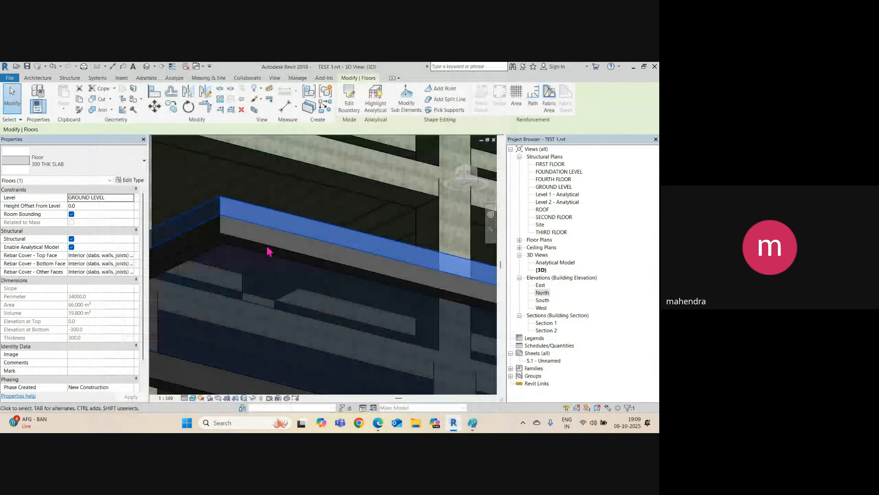
key("Escape")
Step: Set the material of the Slab Edge type under the slab's perimeter to Concrete, Cast-in-Place gray
left_click(259, 245)
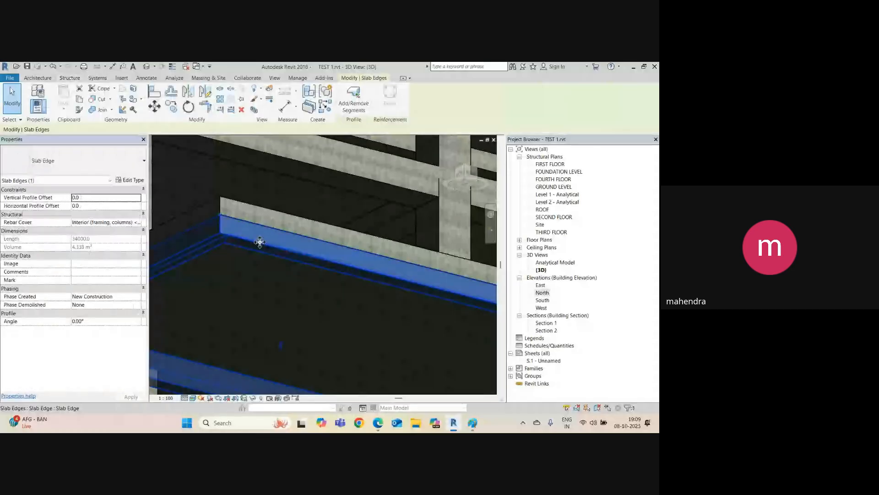
left_click(130, 180)
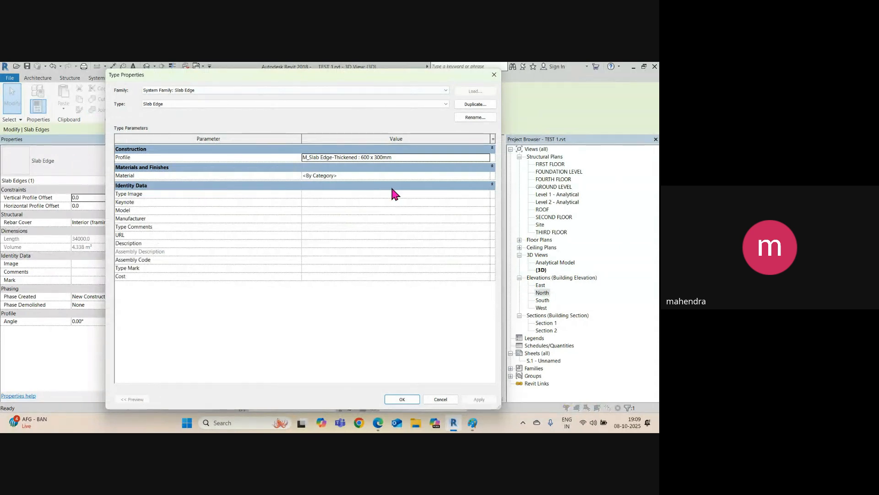
left_click(484, 175)
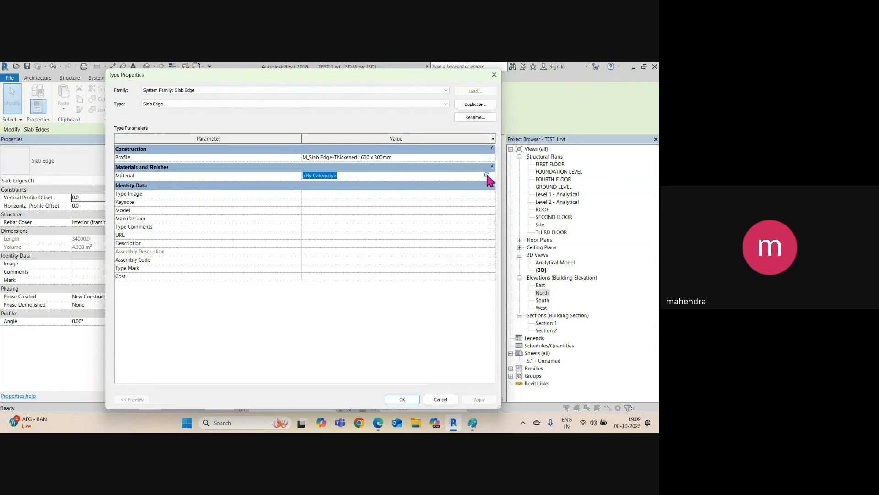
left_click(486, 175)
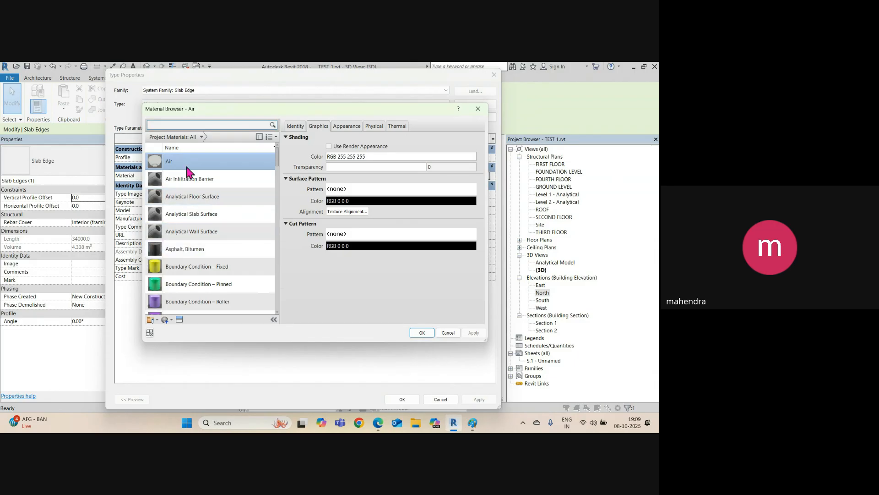
type("gray")
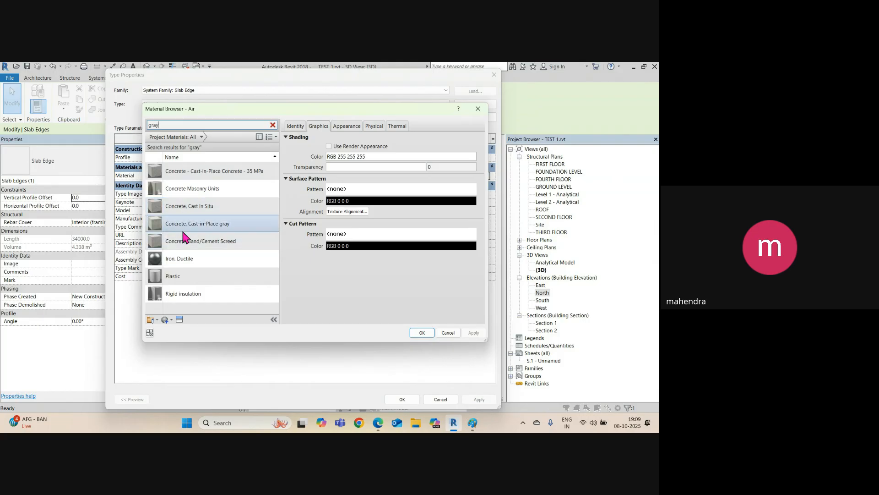
left_click(181, 229)
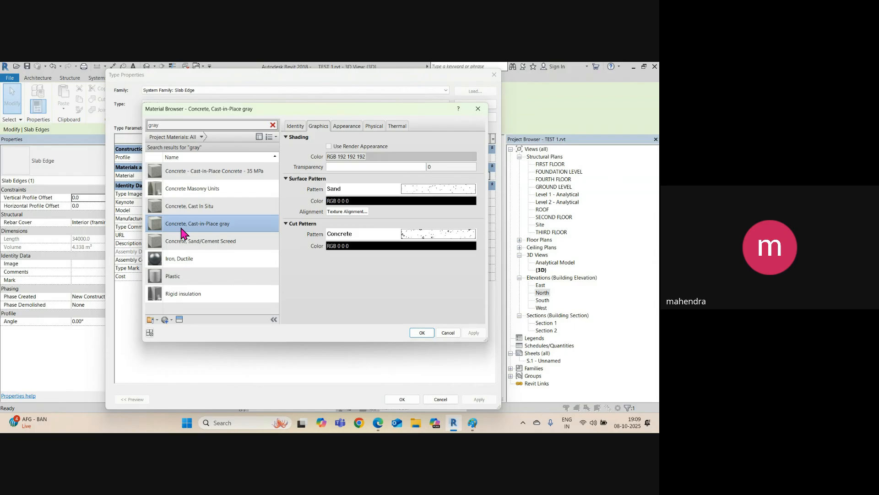
left_click(420, 333)
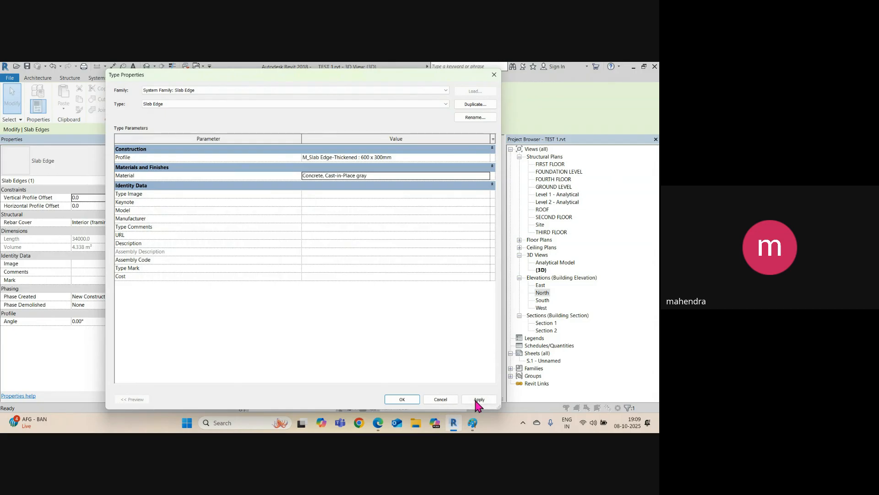
left_click(412, 400)
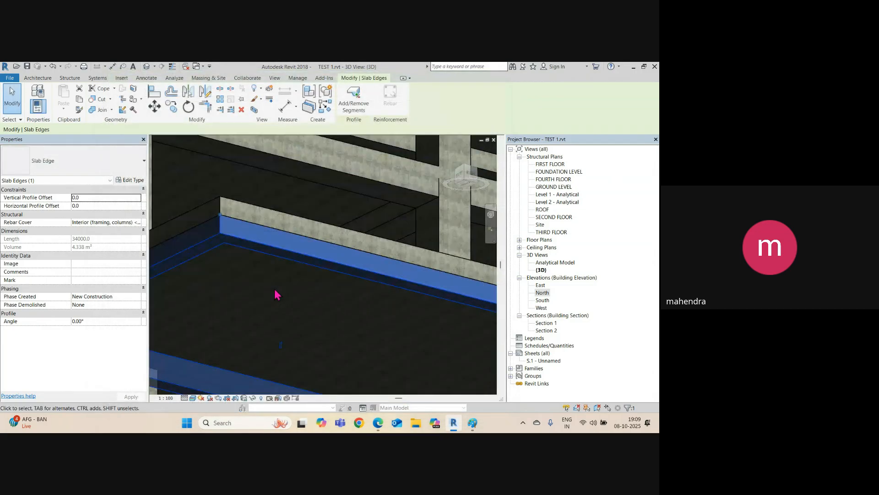
key("Escape")
Step: Inspect the slab edge around the 300 THK SLAB floor in the 3D view, from below and from above
left_click(261, 245)
scroll(270, 245, "down", 2)
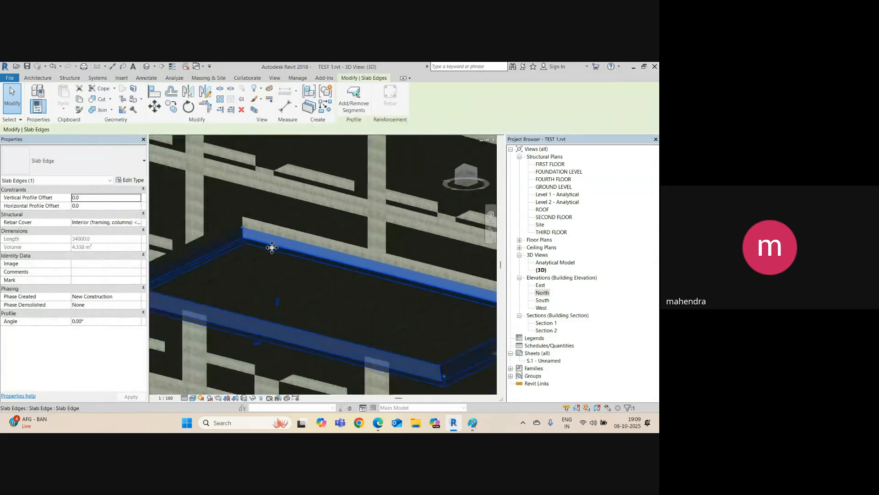
middle_click_drag(271, 246, 362, 335, "shift")
left_click(367, 366)
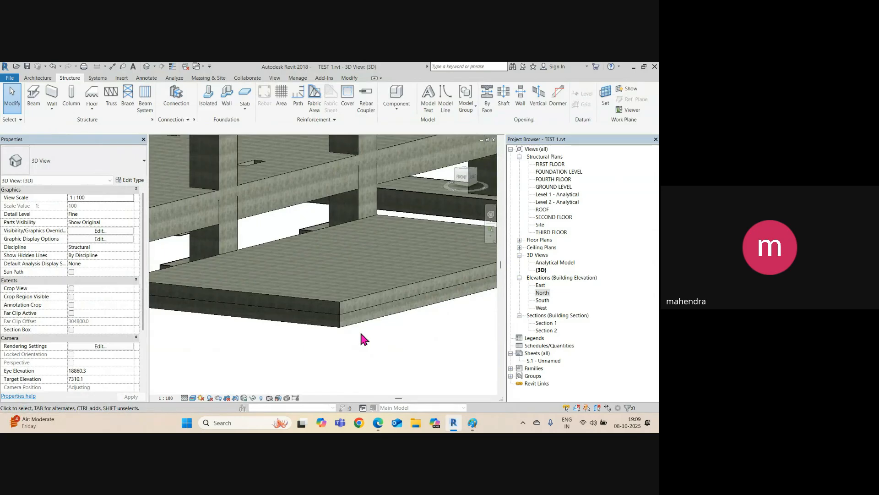
Step: Switch to the GROUND LEVEL structural plan and set it to Fine detail level with the Hidden Line visual style
key("ctrl+Tab")
key("ctrl+Tab")
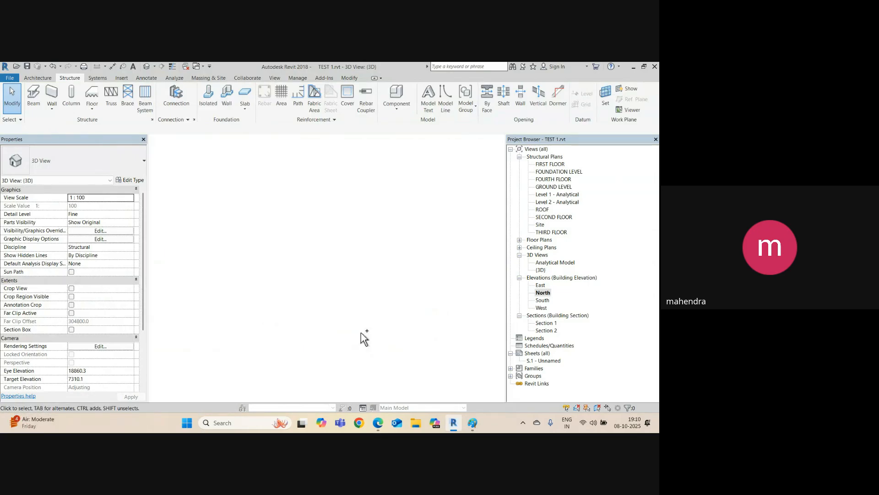
key("ctrl+Tab")
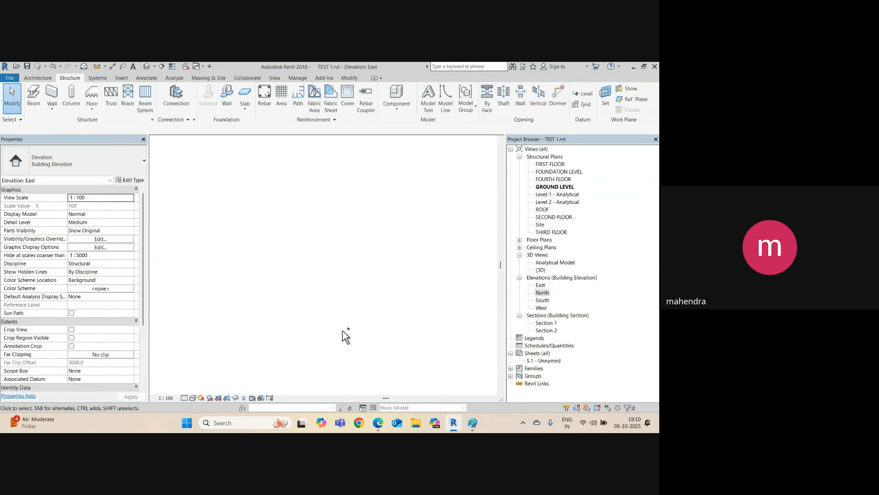
middle_click_drag(356, 299, 377, 296)
scroll(281, 275, "up", 2)
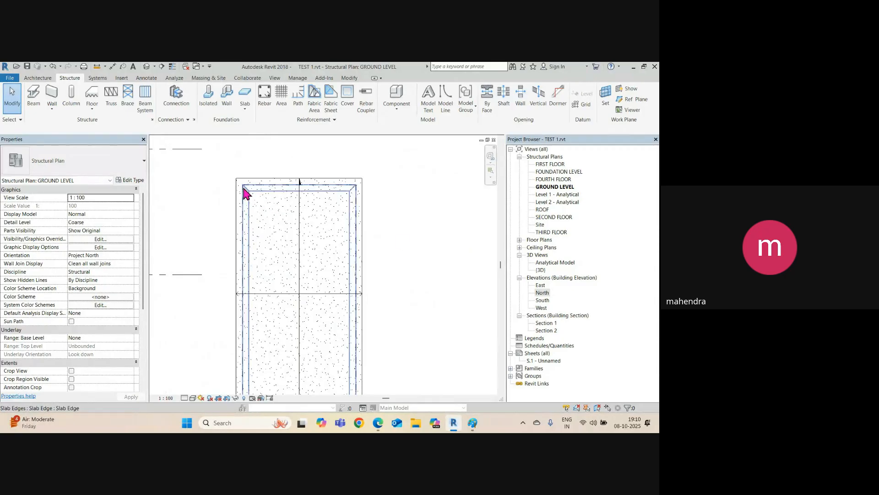
left_click(185, 398)
left_click(195, 389)
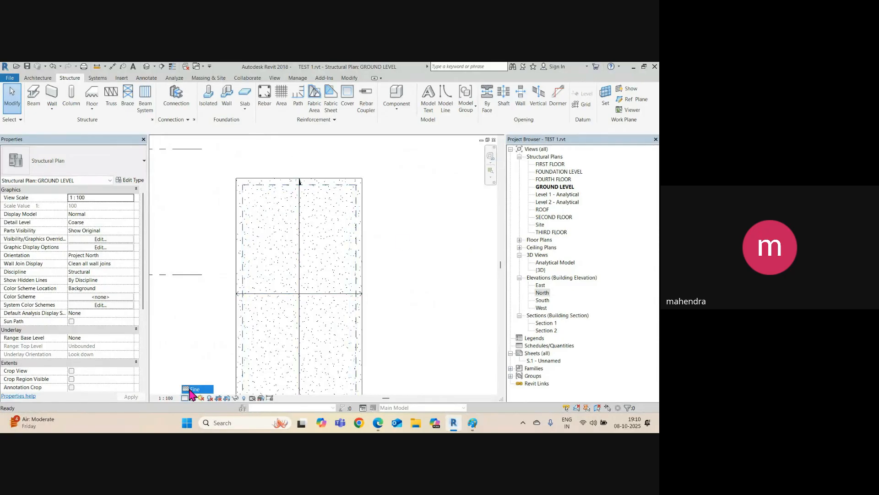
left_click(192, 398)
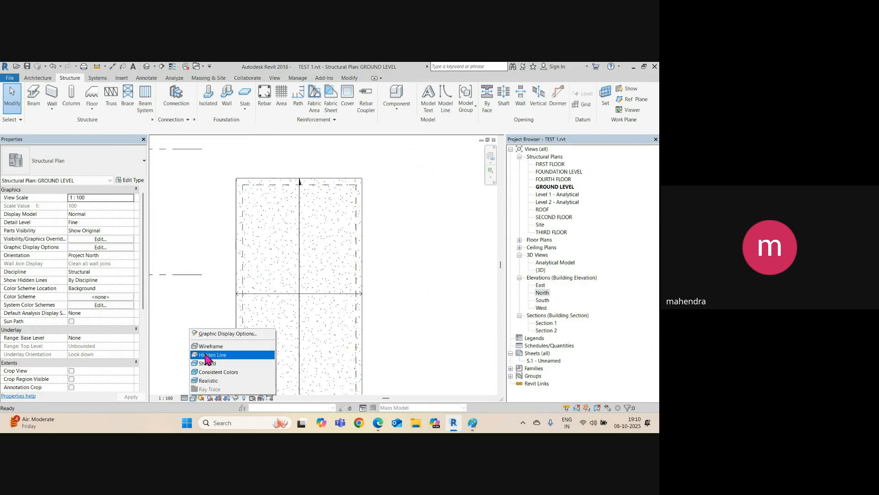
left_click(207, 356)
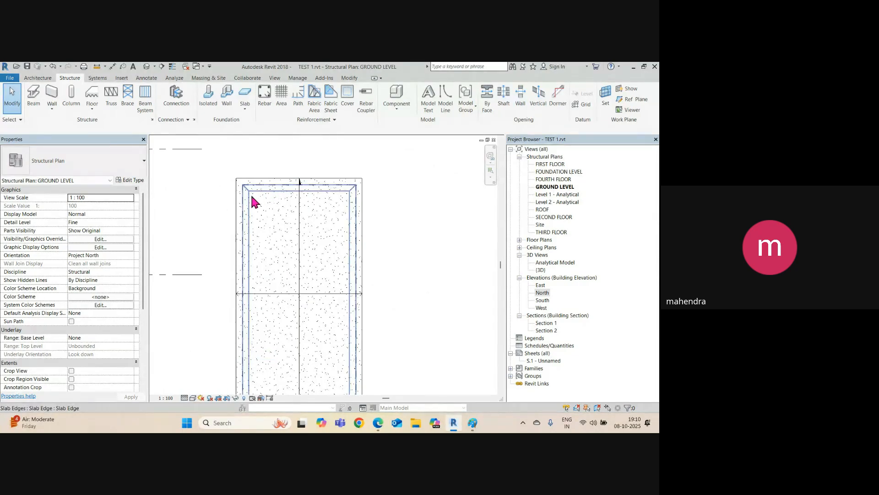
Step: Draw a building section across the width of the separate slab near mid-length and reduce its far clip offset to about 857 mm
scroll(363, 262, "down", 2)
middle_click_drag(383, 333, 394, 285)
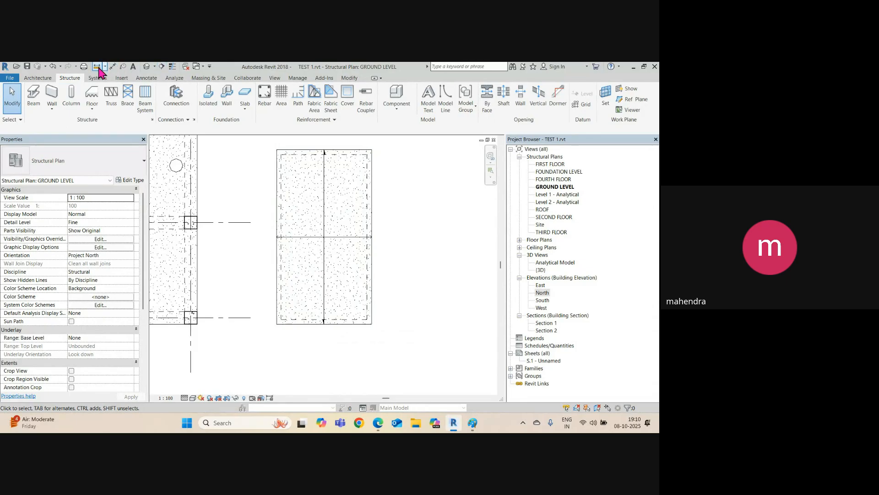
left_click(161, 66)
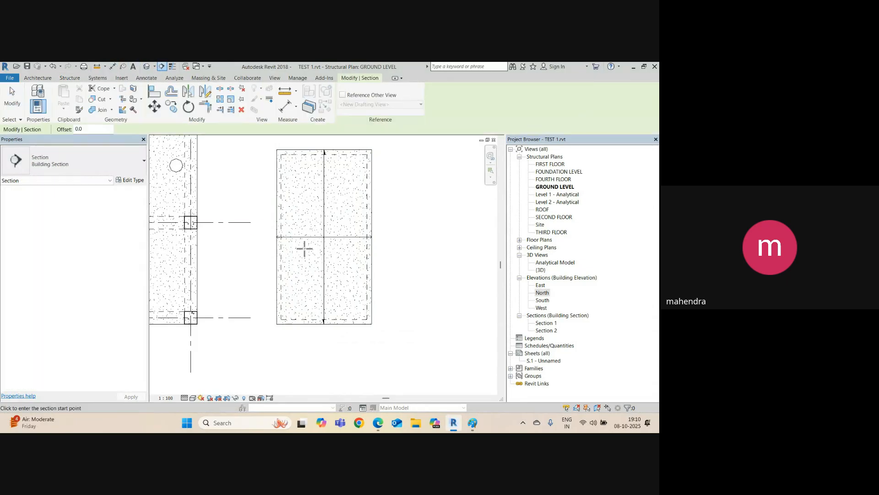
left_click(258, 245)
left_click(392, 245)
scroll(384, 265, "down", 1)
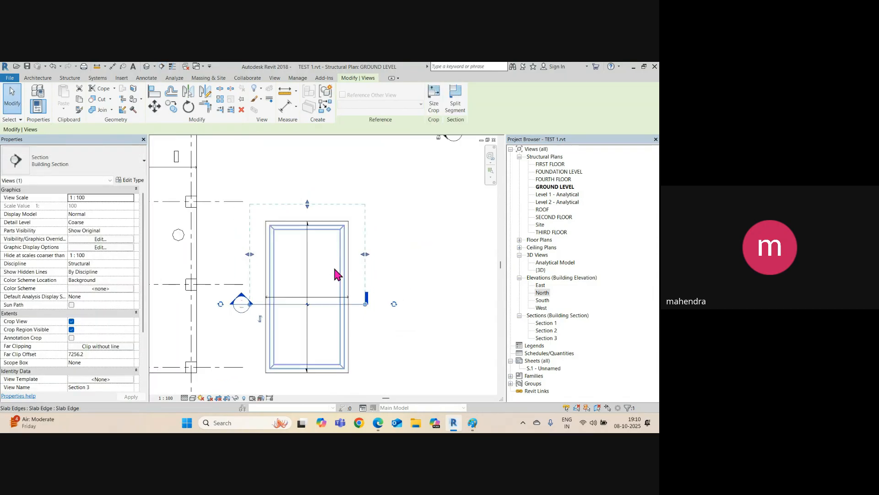
left_click_drag(307, 204, 317, 302)
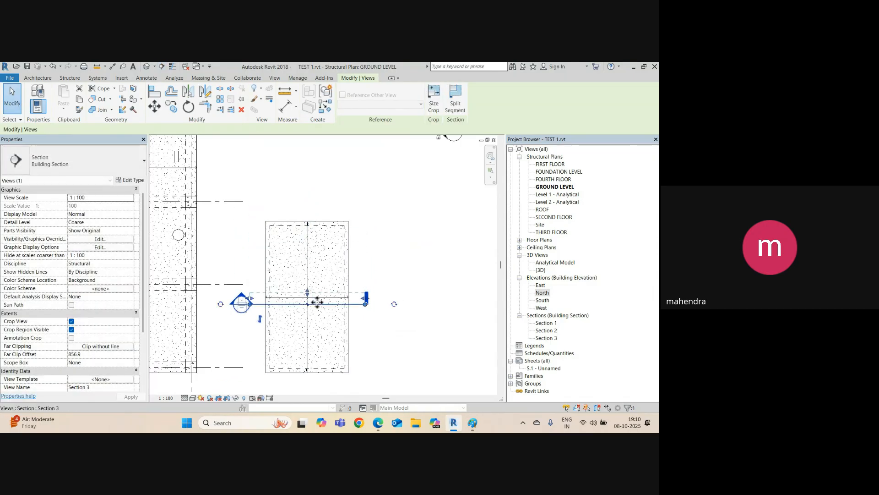
Step: Open the new section's view and move the GROUND LEVEL and FOUNDATION LEVEL heads clear of the slab, beyond the crop region
right_click(318, 303)
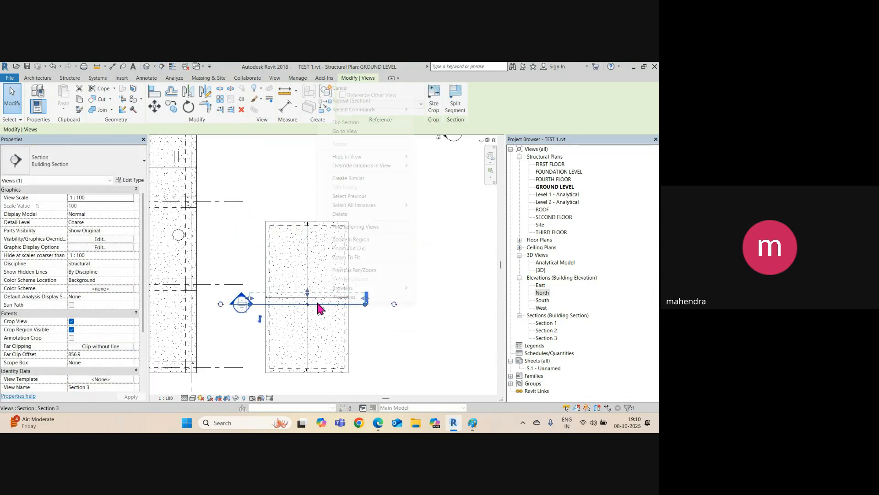
left_click(352, 131)
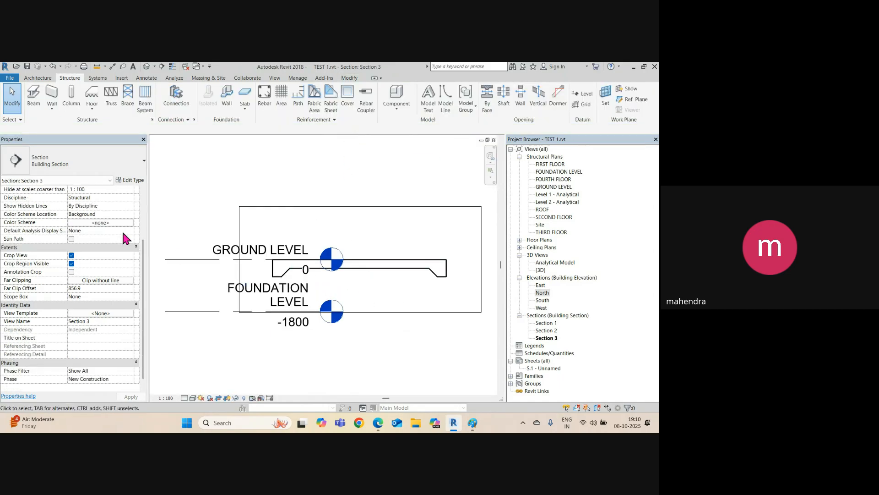
scroll(208, 252, "down", 2)
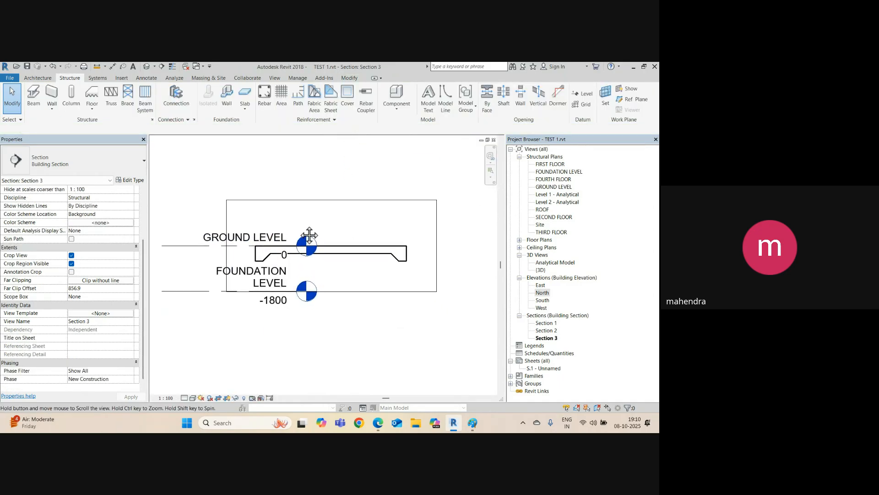
left_click(199, 245)
left_click_drag(298, 246, 470, 246)
middle_click_drag(497, 250, 387, 242)
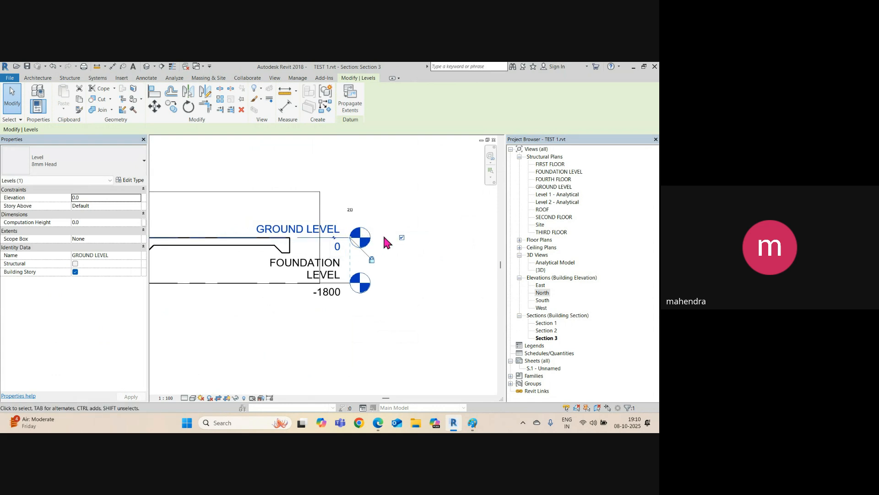
left_click_drag(375, 244, 406, 244)
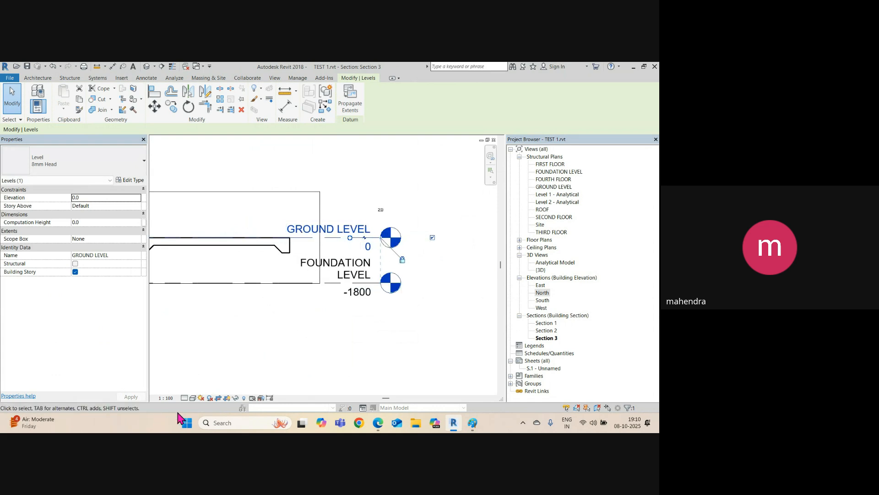
Step: Set the section view to Fine detail level and the Hidden Line visual style
left_click(184, 398)
left_click(203, 382)
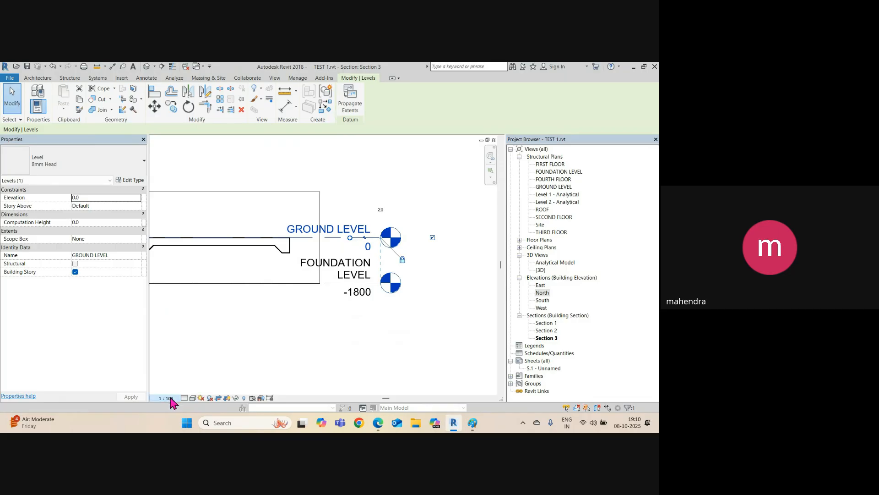
left_click(184, 397)
left_click(195, 389)
left_click(192, 398)
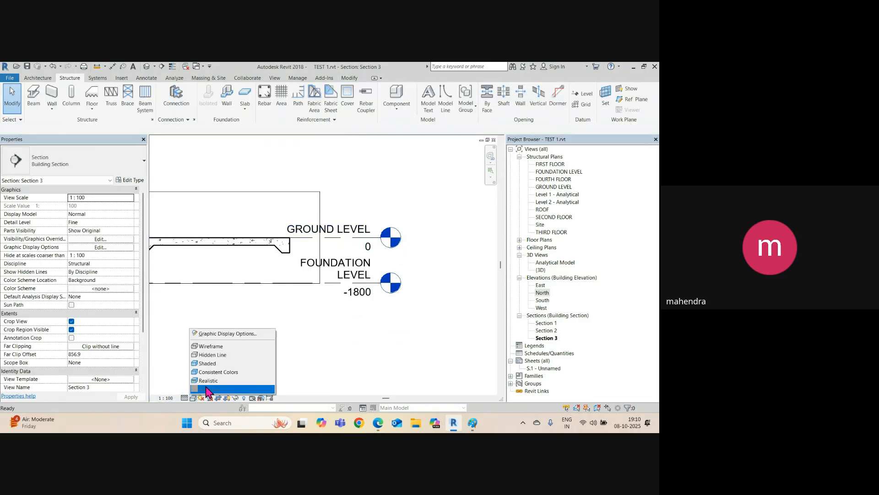
left_click(213, 355)
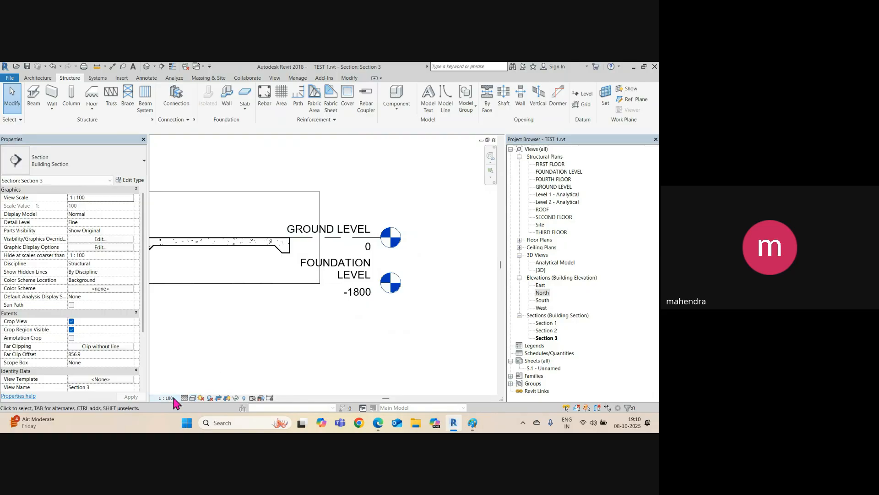
Step: Set the section view's scale to 1:50 after trying 1:25
left_click(173, 396)
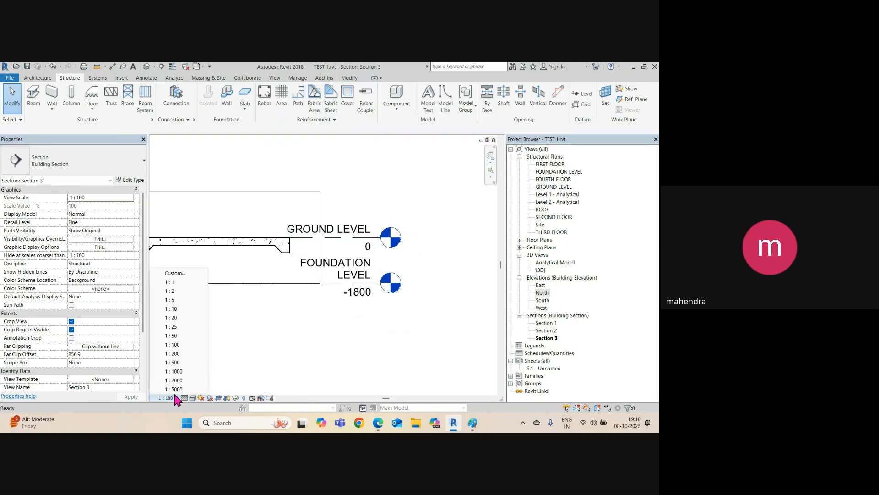
left_click(176, 327)
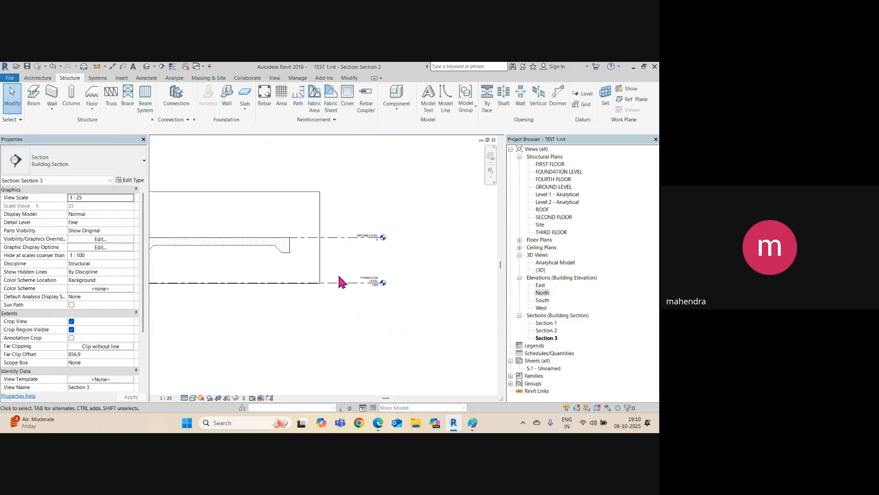
left_click(162, 397)
left_click(179, 332)
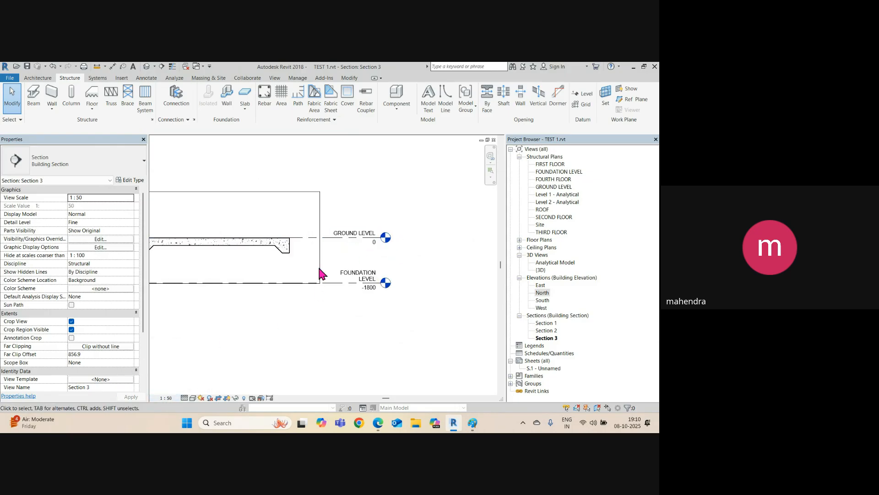
Step: Examine the slab edge profile beneath the slab's outer end in the section view
middle_click_drag(254, 294, 345, 308)
scroll(223, 247, "up", 4)
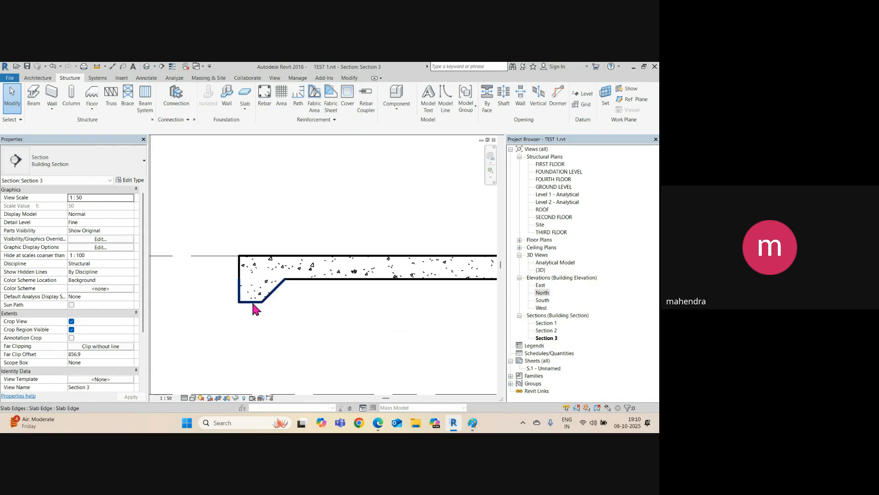
left_click(254, 307)
middle_click_drag(294, 313, 240, 316)
left_click(243, 316)
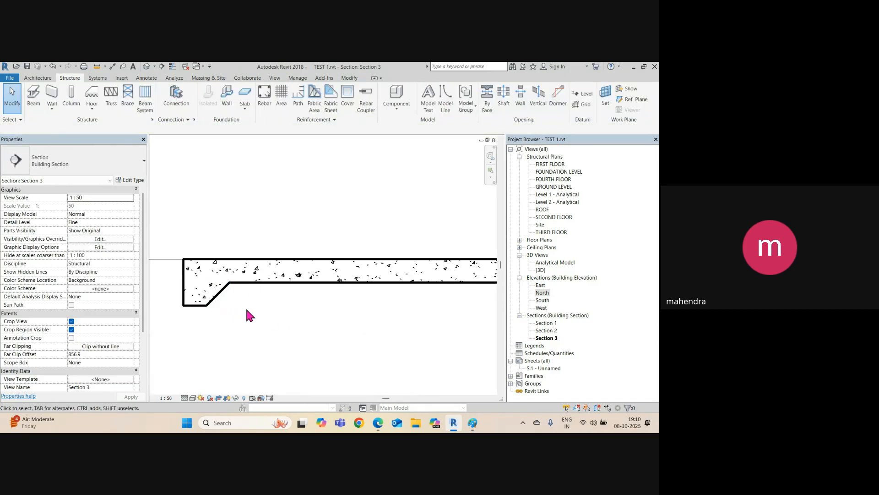
scroll(204, 308, "down", 4)
scroll(204, 308, "up", 3)
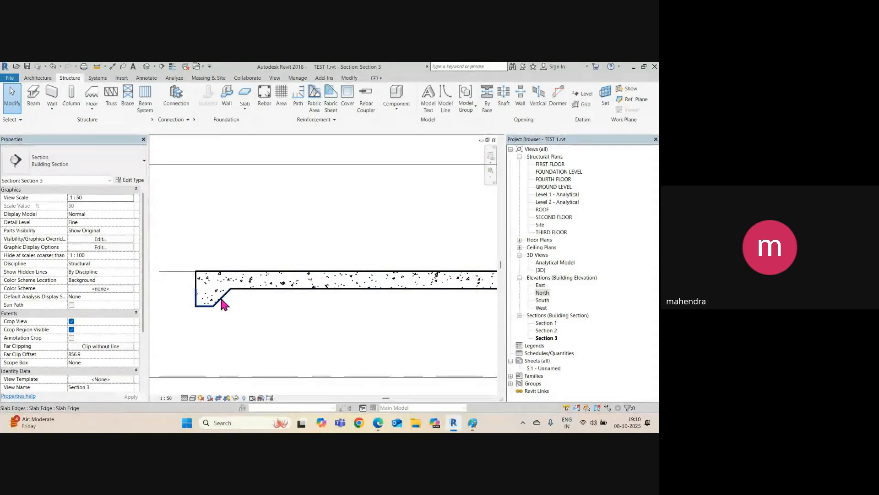
Step: Join the perimeter slab edge to the 300 THK SLAB floor with Join Geometry in the 3D view
left_click(145, 66)
scroll(348, 342, "up", 4)
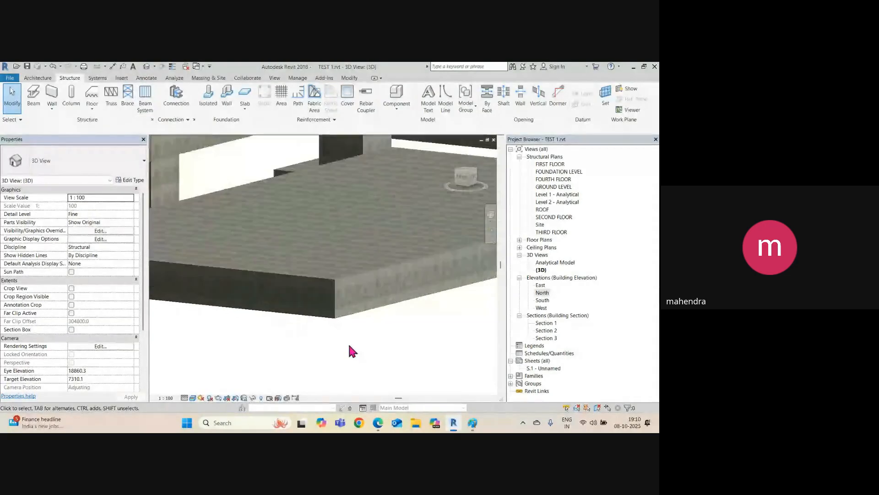
left_click(337, 314)
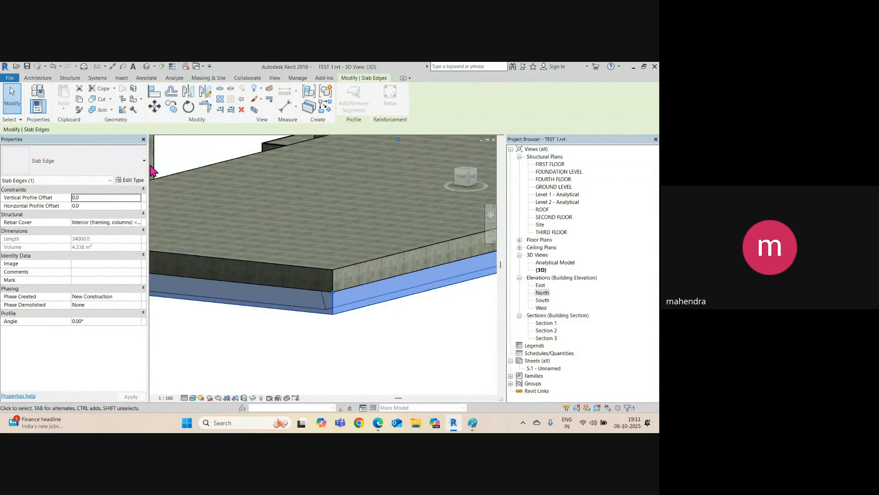
left_click(100, 110)
left_click(337, 274)
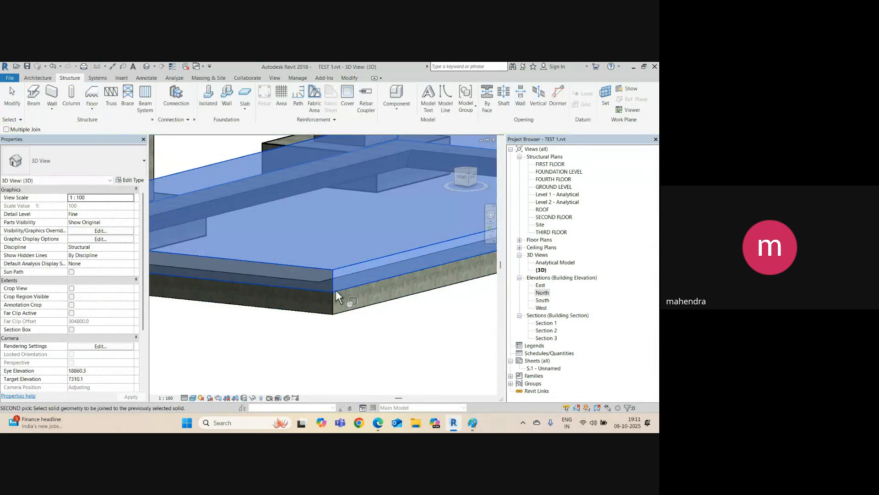
left_click(335, 309)
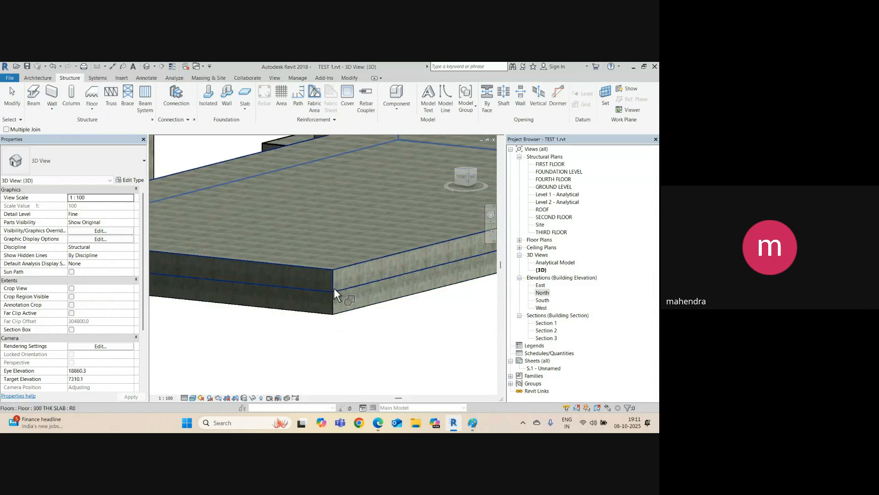
scroll(335, 295, "up", 3)
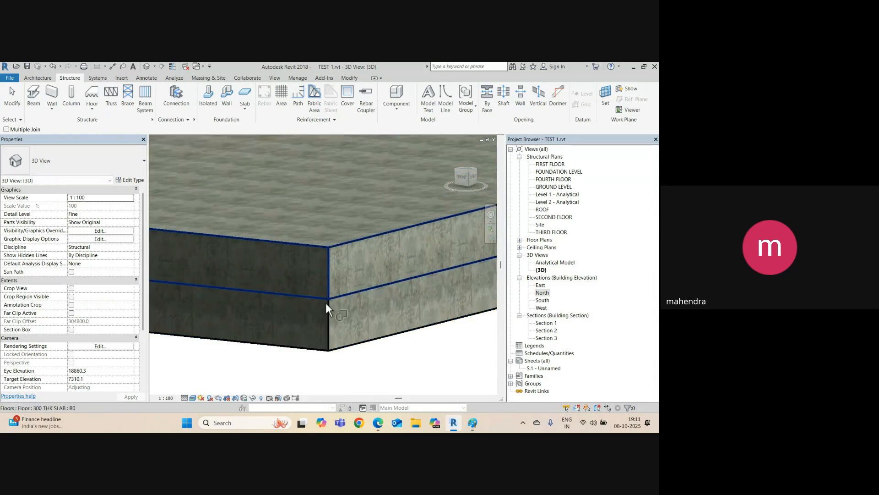
scroll(280, 297, "down", 2)
scroll(280, 297, "down", 2)
key("Escape")
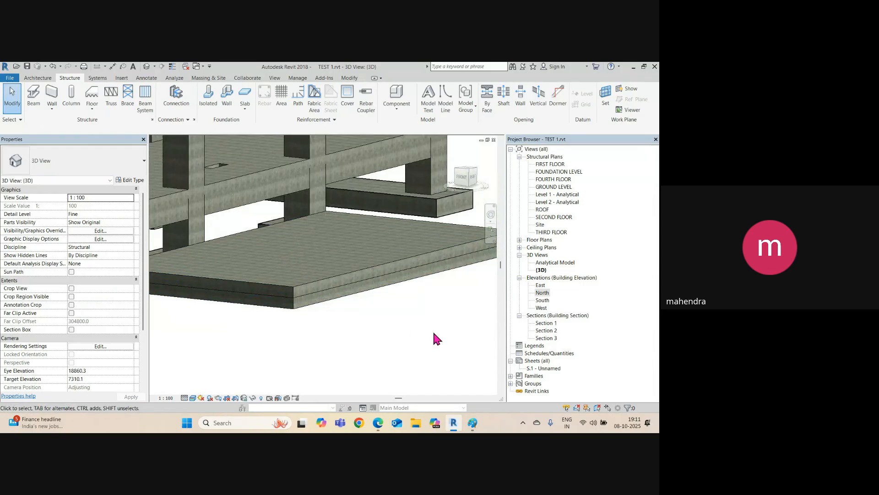
Step: Return to the section view and examine the slab edge where it meets the slab's underside
key("ctrl+Tab")
scroll(196, 279, "up", 3)
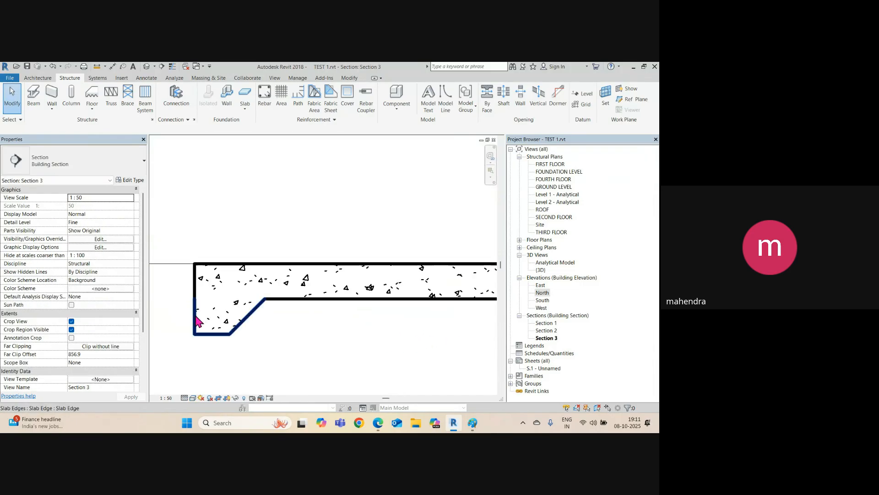
left_click(197, 321)
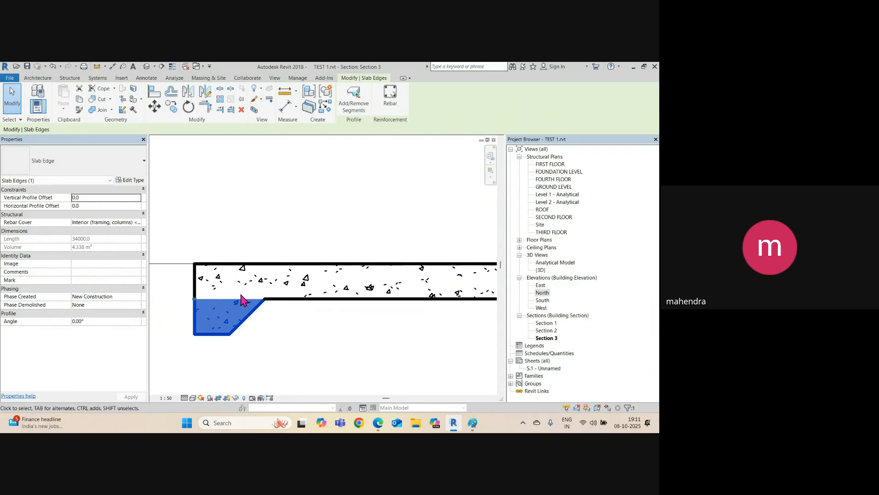
key("Escape")
scroll(242, 303, "down", 3)
scroll(247, 252, "up", 2)
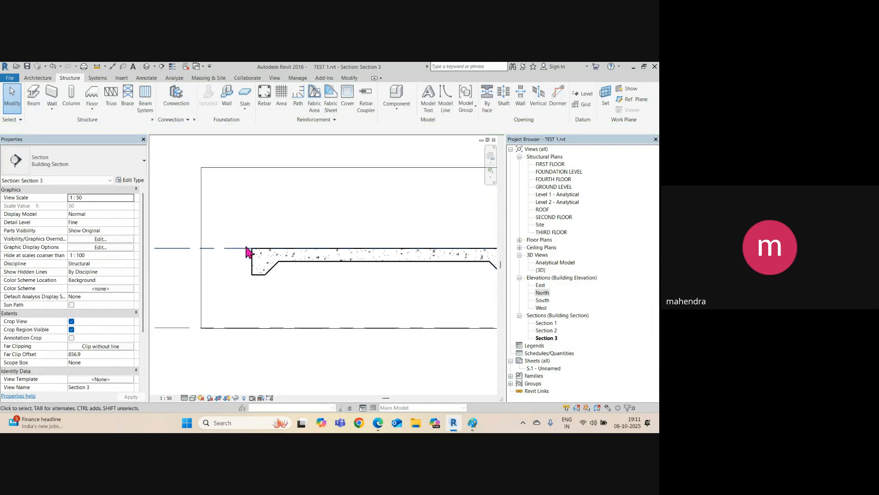
Step: Add an aligned dimension for the overall thickness at the slab's end, from the slab top to the slab edge's underside
scroll(276, 261, "up", 3)
middle_click_drag(268, 292, 293, 310)
scroll(267, 288, "up", 1)
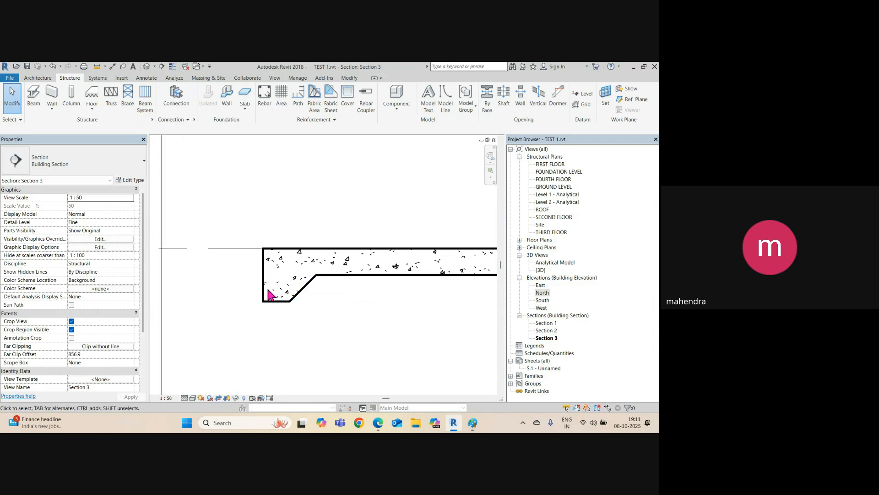
key("d")
key("i")
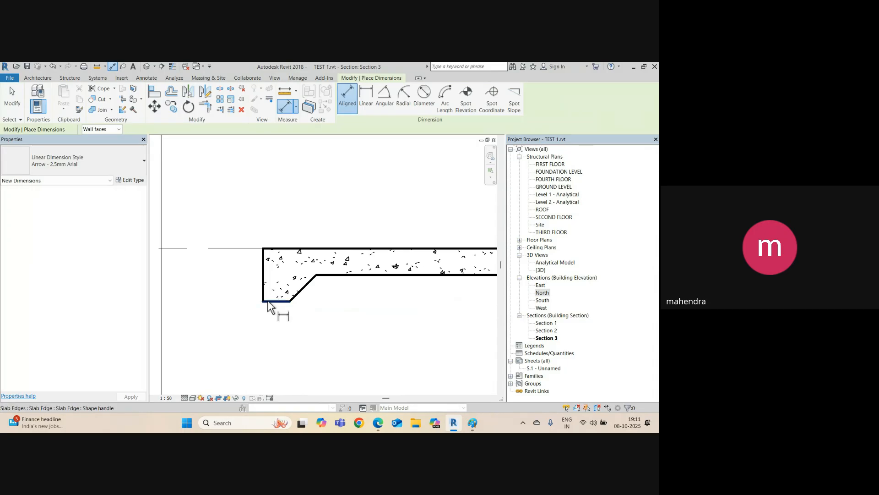
left_click(269, 302)
left_click(266, 248)
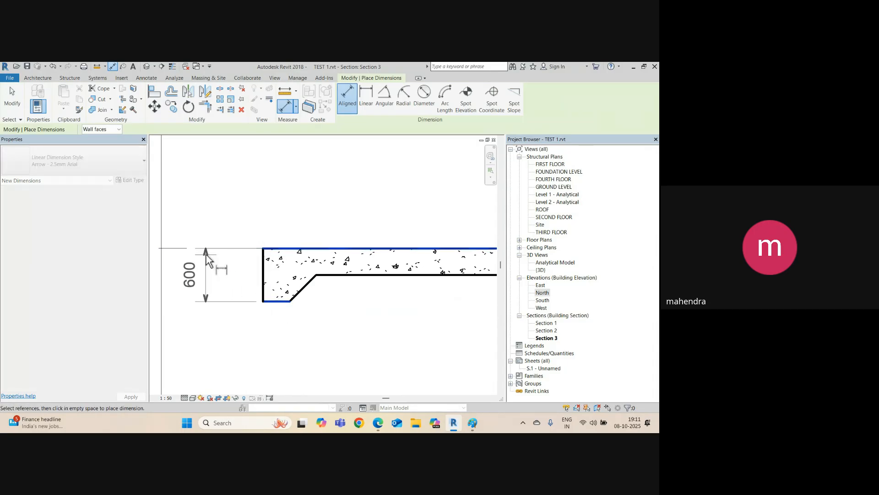
left_click(207, 258)
Step: Dimension the slab's thickness away from the end and the depth of the slab edge below the slab's underside
scroll(324, 281, "down", 3)
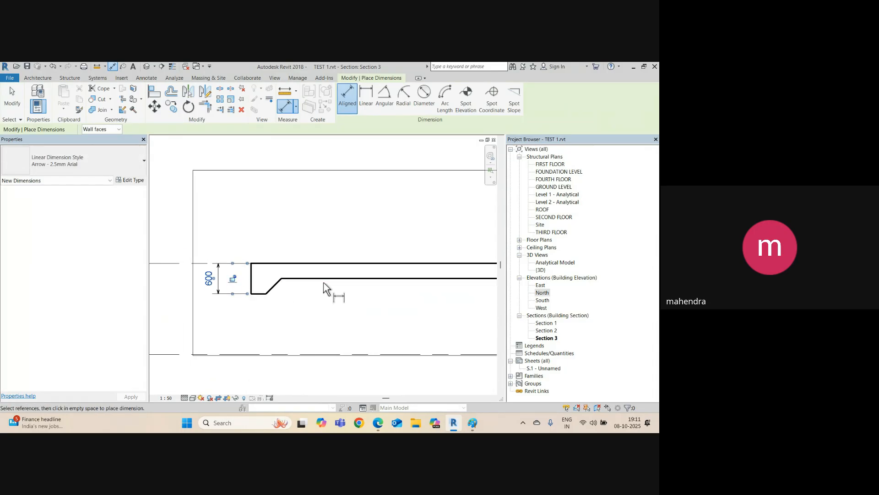
left_click(339, 265)
left_click(356, 235)
scroll(254, 281, "up", 3)
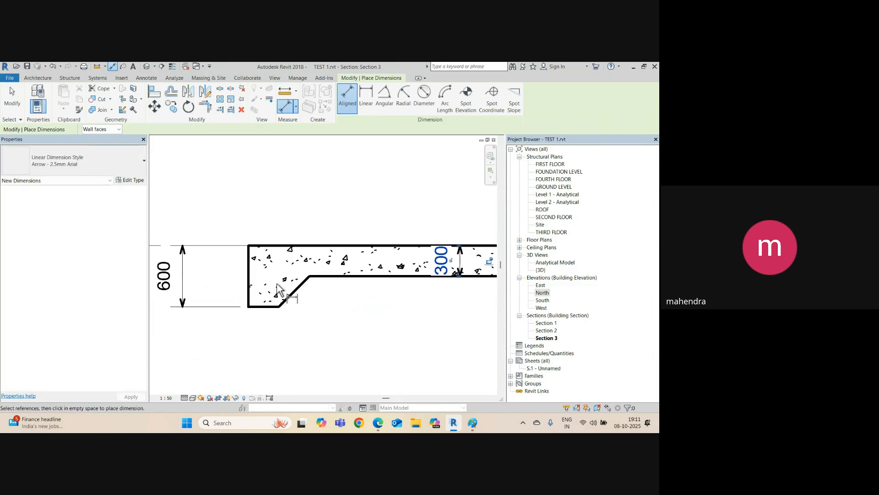
left_click(256, 306)
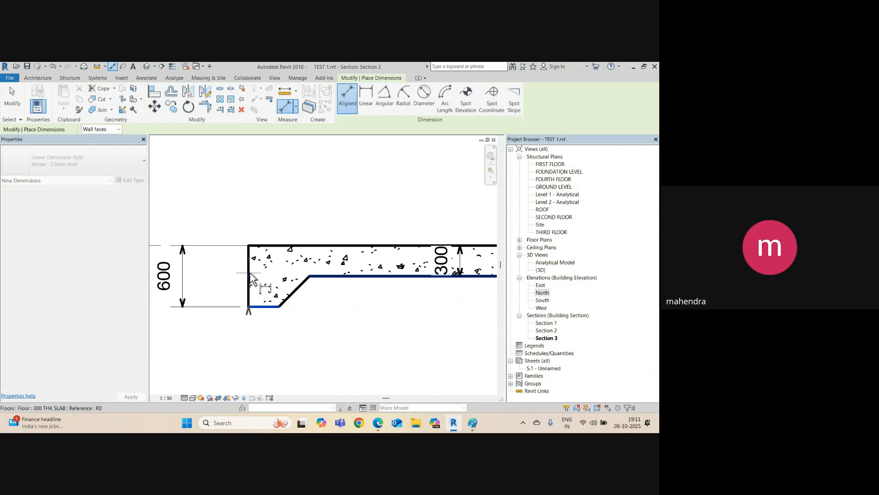
left_click(318, 277)
left_click(218, 276)
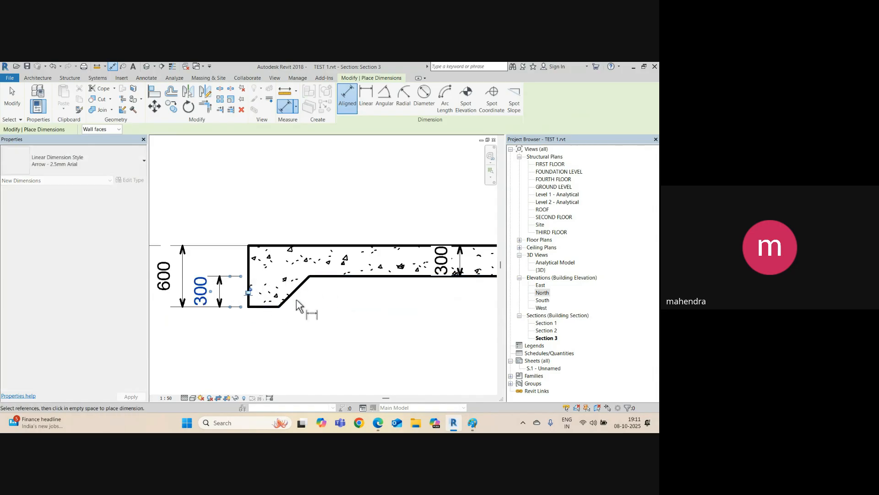
left_click(331, 277)
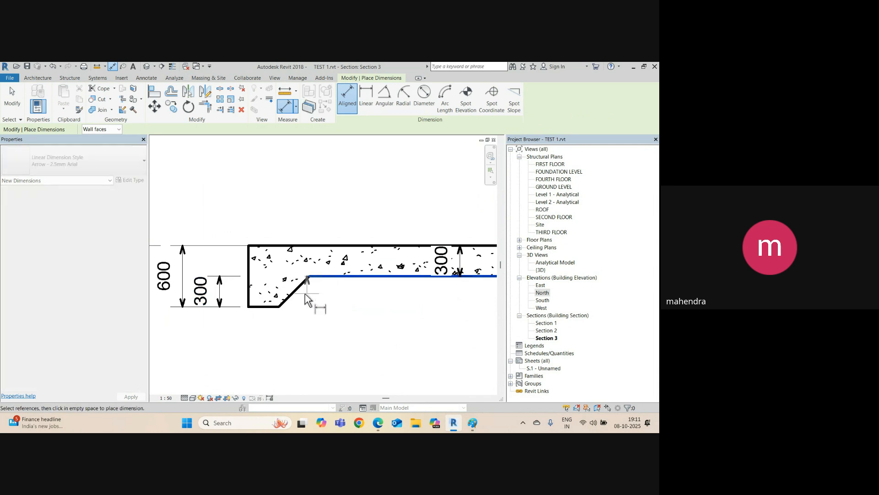
left_click(277, 306)
key("Escape")
Step: Dimension the sloped face's horizontal run below the profile, moving the witness line from the outer face to the slope's lower corner
left_click(249, 295)
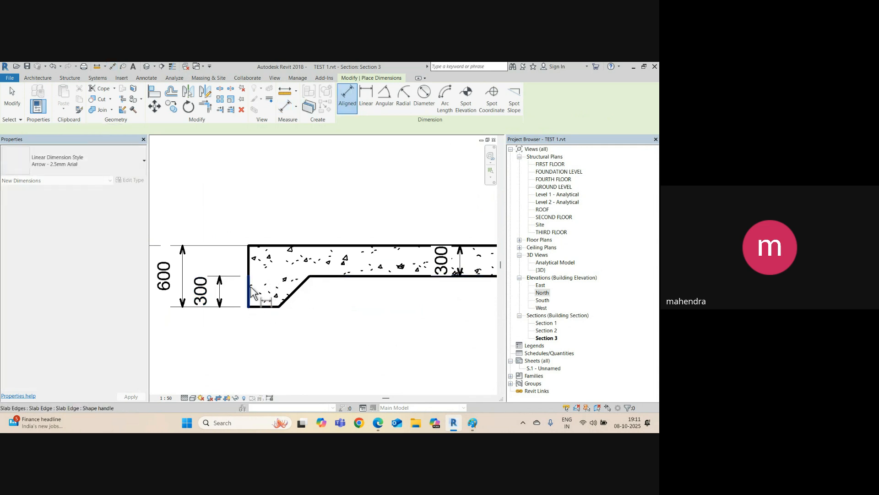
left_click(309, 275)
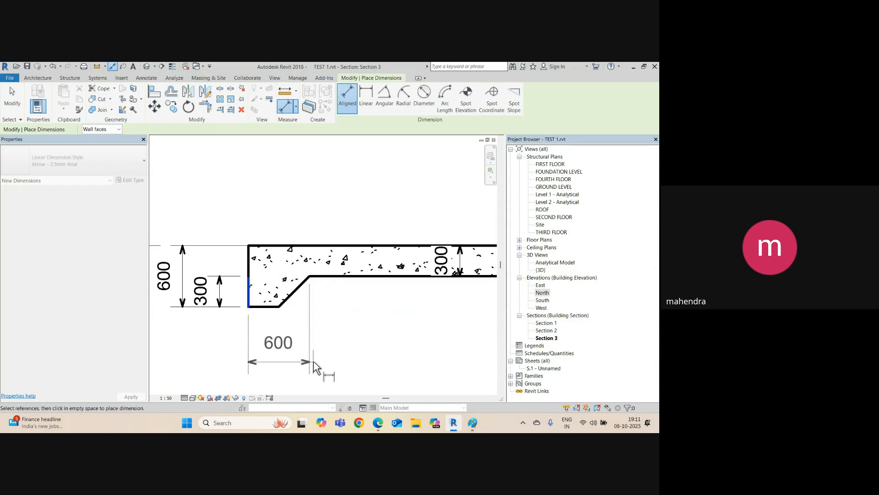
left_click(313, 362)
left_click(259, 360)
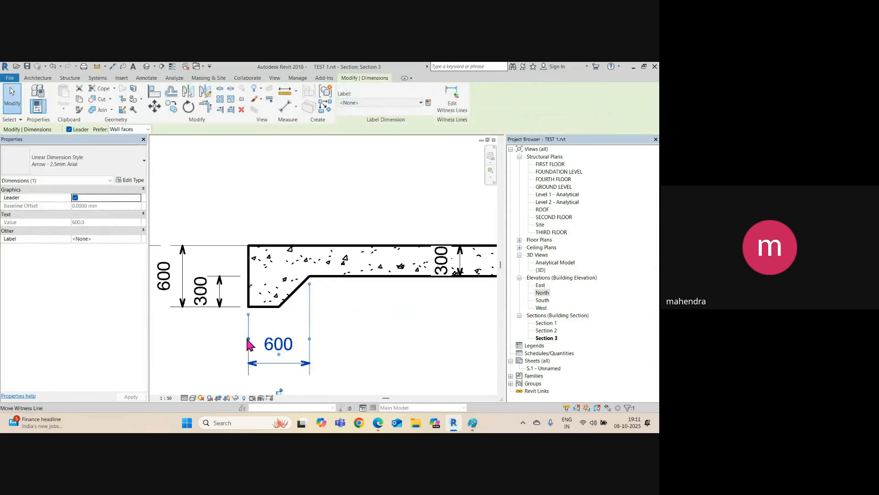
left_click_drag(279, 307, 280, 316)
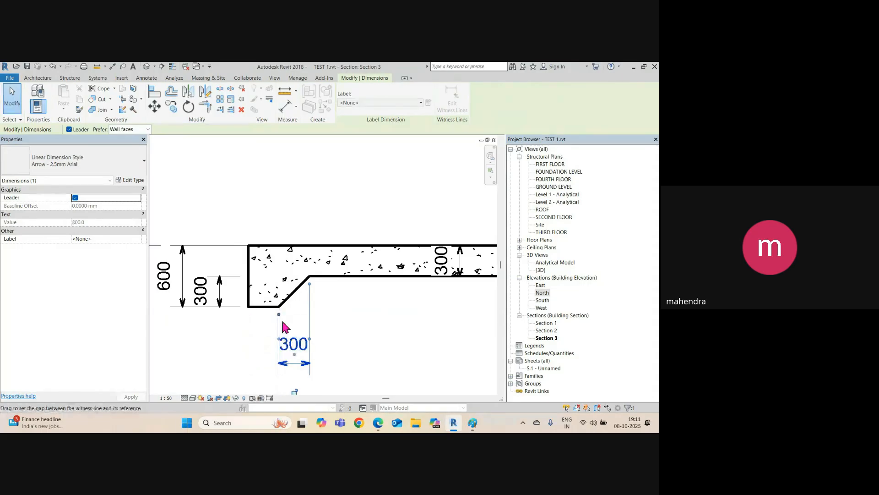
middle_click_drag(290, 361, 298, 328)
key("Escape")
Step: Dimension the slab edge's flat bottom width from the outer face to the slope's lower corner, in line with the slope's horizontal dimension
key("d")
key("i")
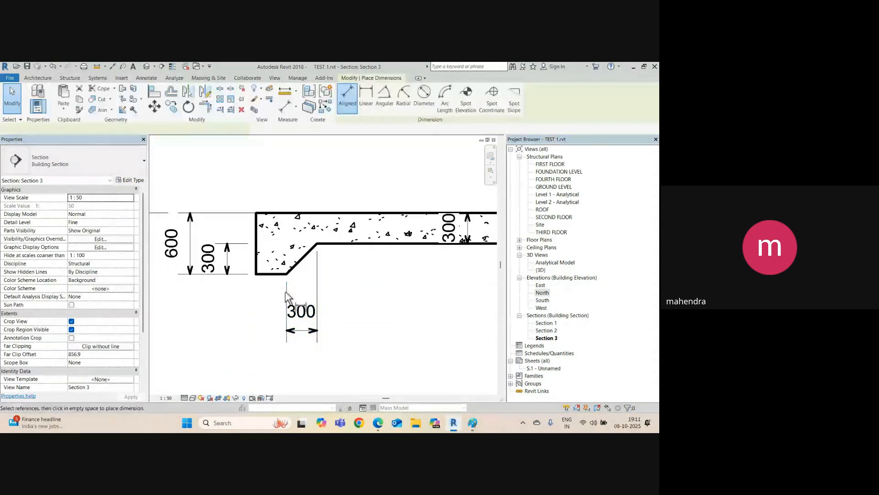
left_click(257, 265)
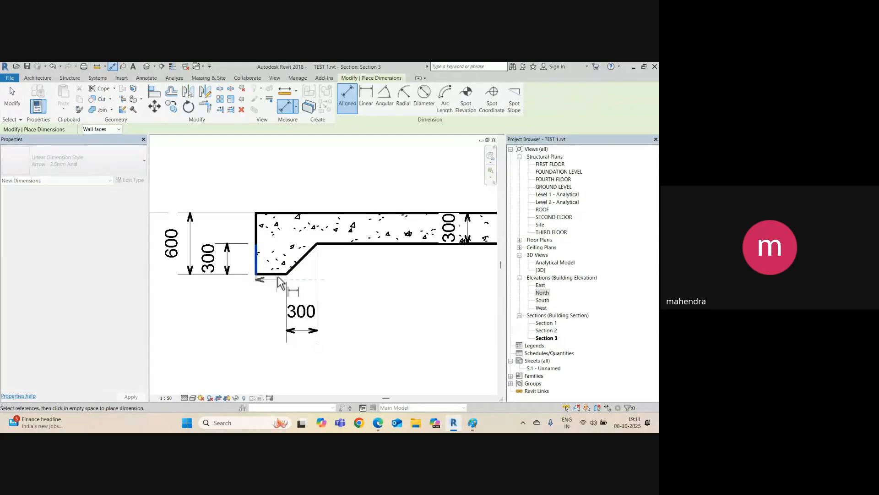
left_click(287, 274)
left_click(311, 338)
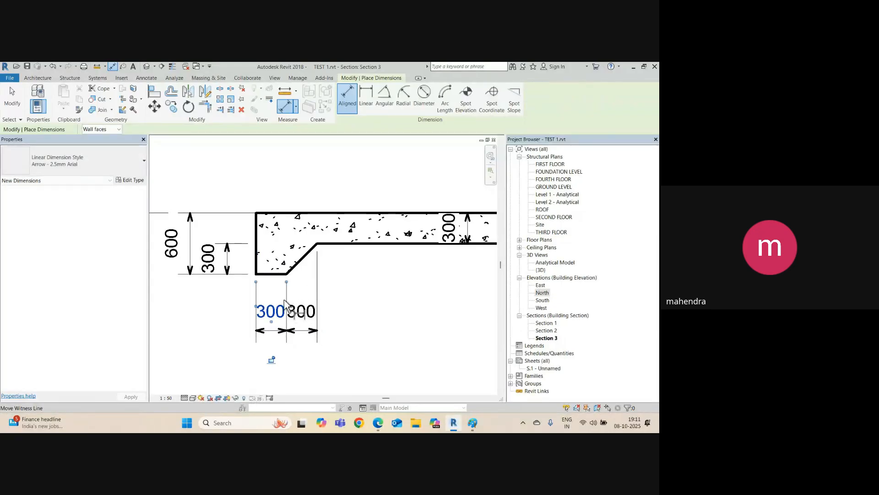
key("Escape")
key("Escape")
scroll(265, 255, "up", 2)
scroll(265, 250, "down", 1)
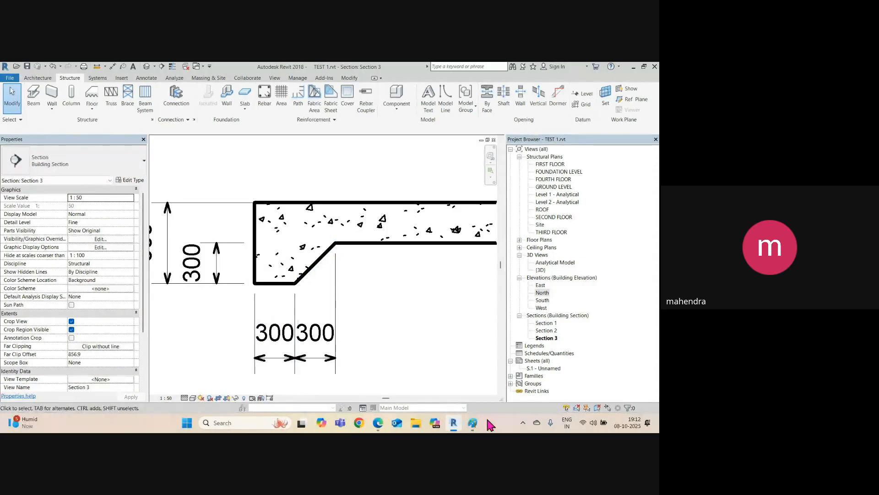
Step: Switch to Paint and sketch a slab end beside the existing sketches, marking the slab's thickness and the outer face's depth
left_click(471, 424)
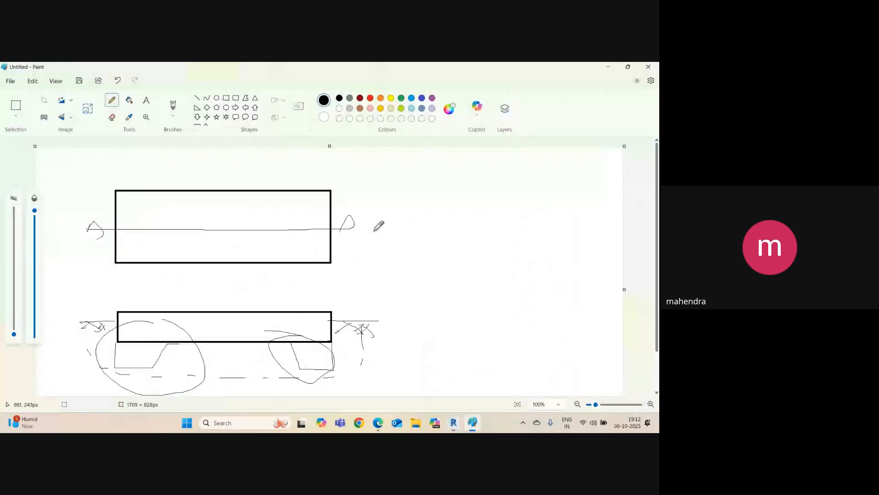
left_click_drag(420, 187, 534, 186)
left_click_drag(444, 214, 544, 215)
left_click_drag(510, 182, 510, 209)
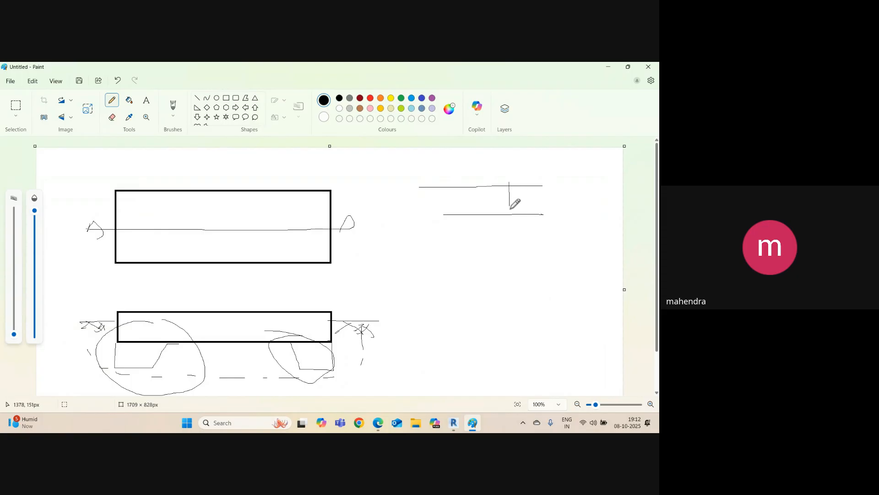
mouse_move(511, 175)
left_mouse_down()
mouse_move(501, 194)
mouse_move(532, 205)
mouse_move(533, 177)
left_mouse_up()
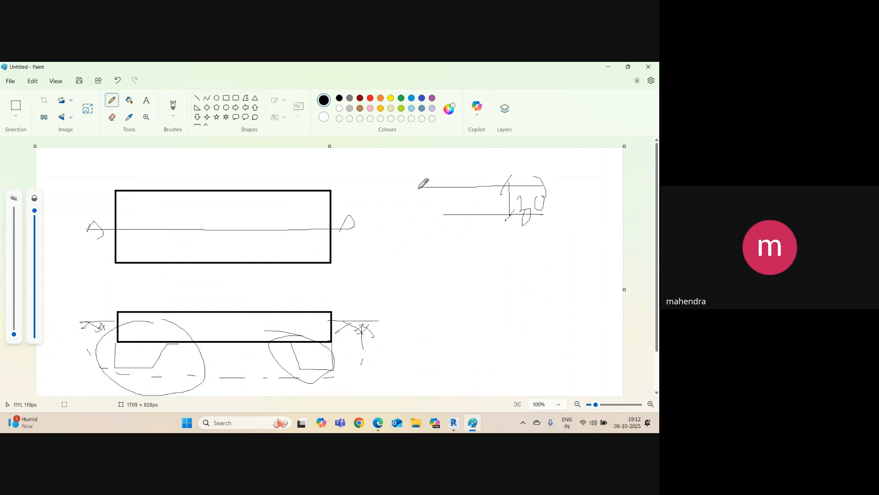
left_click_drag(419, 188, 418, 267)
left_click_drag(381, 233, 380, 253)
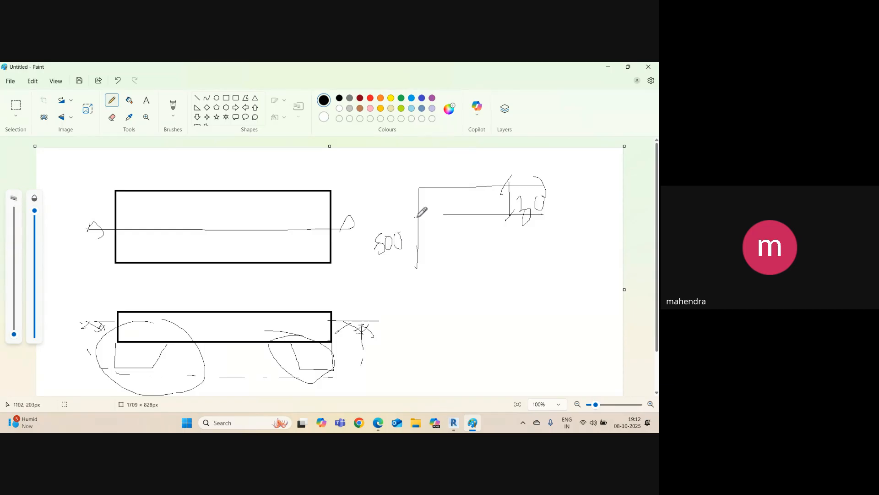
Step: Complete the freehand slab end with its underside, flat bottom and sloped face, and mark the depths beside the outer face
left_click_drag(417, 217, 453, 221)
left_click_drag(416, 270, 488, 265)
mouse_move(408, 219)
left_mouse_down()
mouse_move(411, 284)
mouse_move(389, 277)
mouse_move(369, 287)
left_mouse_up()
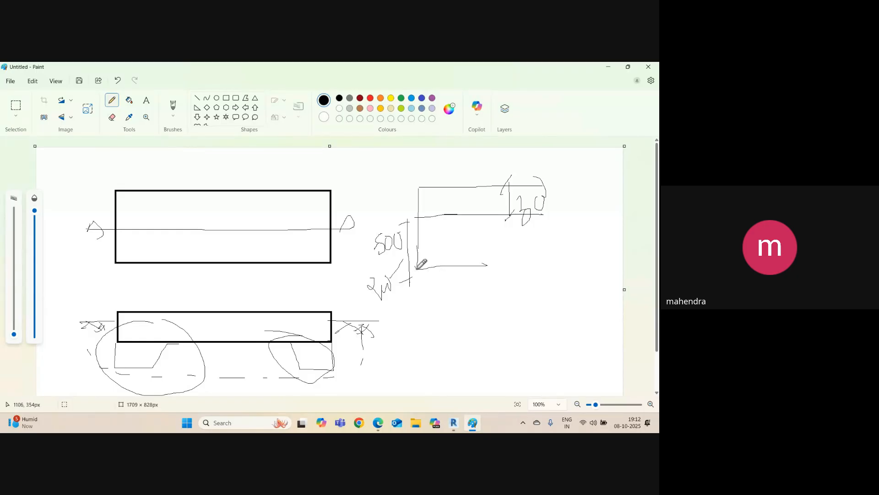
mouse_move(416, 269)
left_mouse_down()
mouse_move(492, 268)
mouse_move(542, 234)
left_mouse_up()
left_click_drag(407, 193, 407, 224)
Step: Start a blank canvas without saving and draw a slab's horizontal top line, about 647 px long, and vertical end face, about 205 px
left_click(10, 83)
left_click(28, 97)
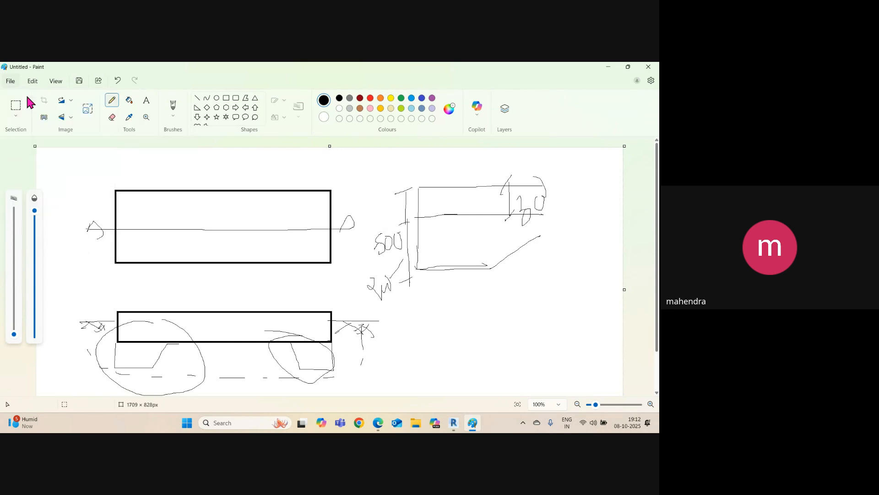
left_click(331, 261)
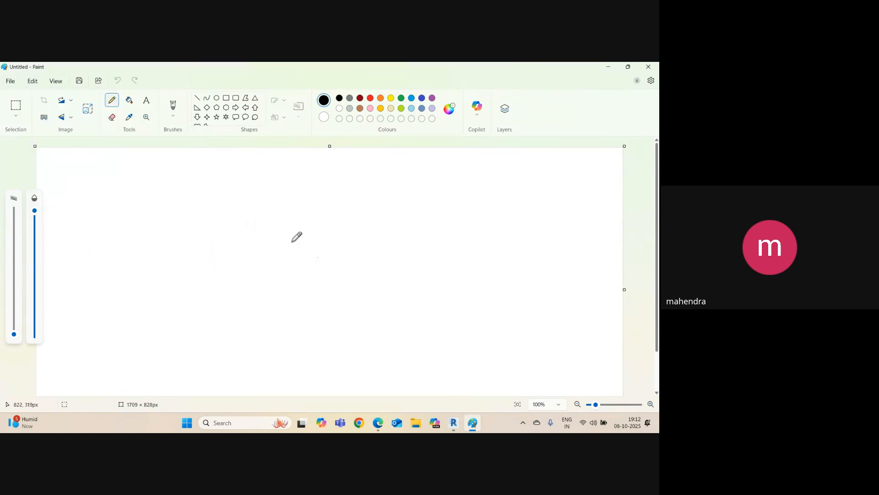
left_click(198, 98)
left_click_drag(181, 205, 403, 205)
left_click(196, 99)
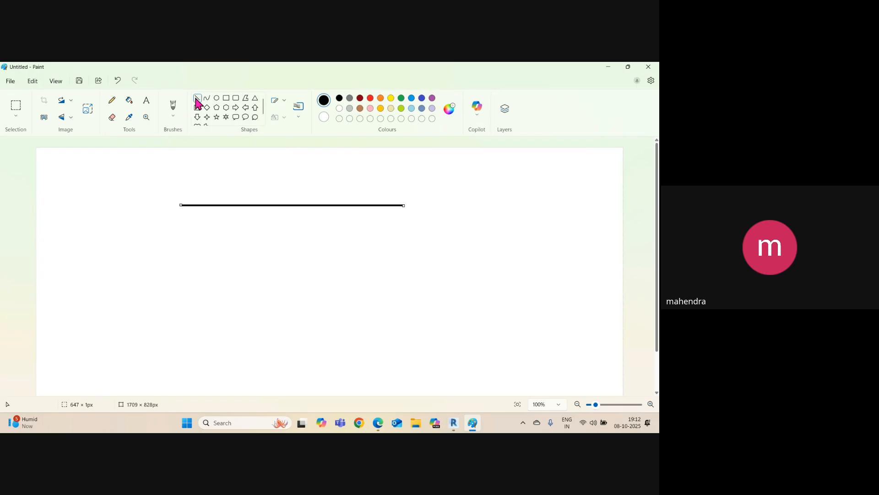
left_click_drag(180, 205, 178, 275)
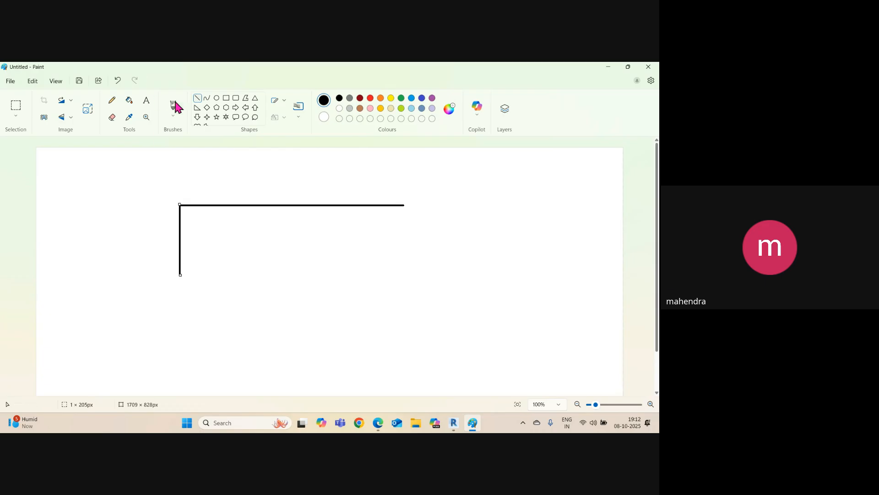
Step: Draw the thickened edge's flat bottom, a sloped line of about 88 × 100 px and the slab's underside, about 312 px long
left_click(197, 99)
left_click_drag(179, 275, 296, 243)
left_click(198, 99)
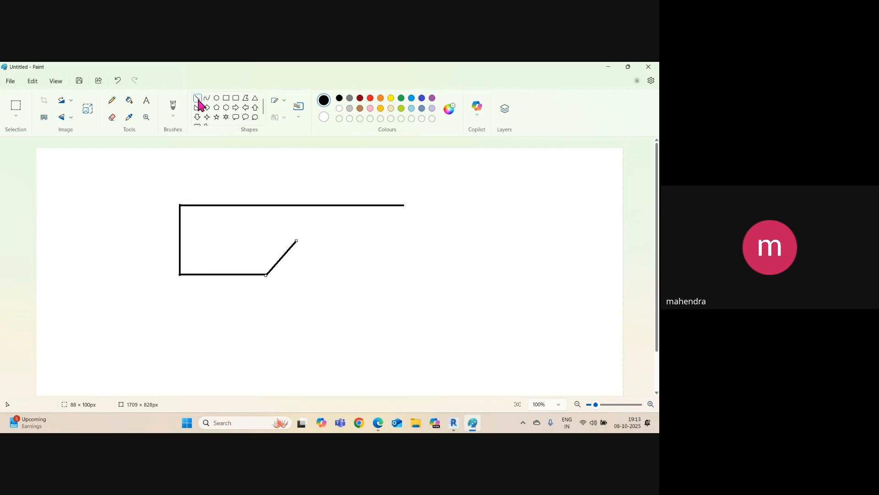
mouse_move(297, 240)
left_mouse_down()
mouse_move(428, 243)
mouse_move(404, 241)
left_mouse_up()
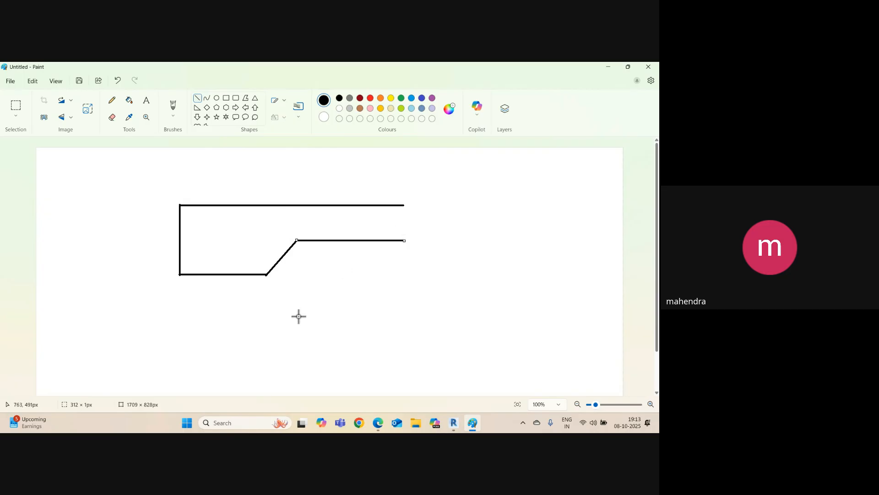
Step: Mark the slab's thickness with the pencil and label the edge's depth below the slab as 300
left_click(112, 102)
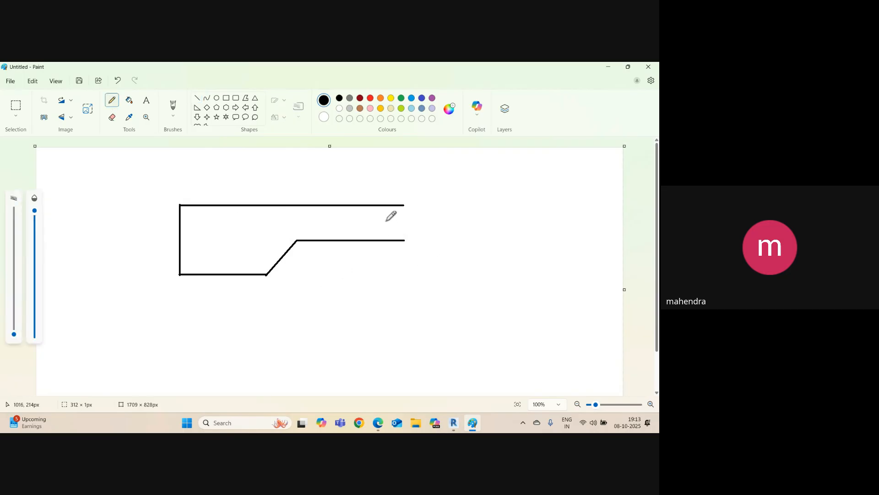
left_click_drag(383, 205, 382, 250)
mouse_move(384, 204)
left_mouse_down()
mouse_move(372, 222)
mouse_move(418, 223)
left_mouse_up()
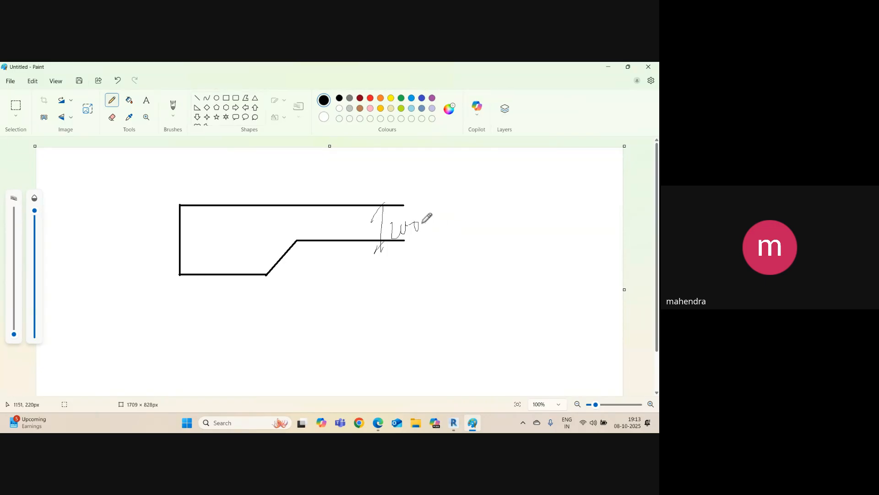
left_click_drag(399, 230, 389, 266)
left_click_drag(170, 277, 157, 283)
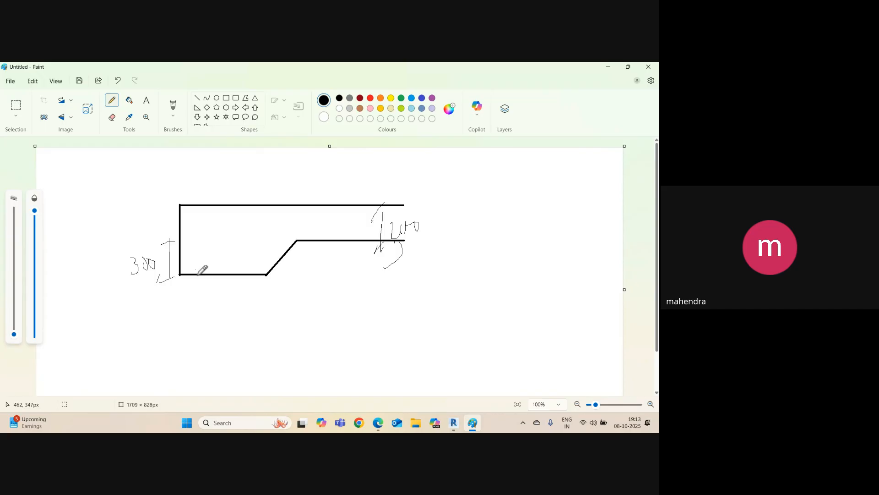
Step: Mark the edge's flat bottom width as 500 and sketch a dimension line from the outer face to the slope's upper end
mouse_move(178, 291)
left_mouse_down()
mouse_move(170, 347)
mouse_move(232, 323)
mouse_move(268, 324)
mouse_move(268, 343)
left_mouse_up()
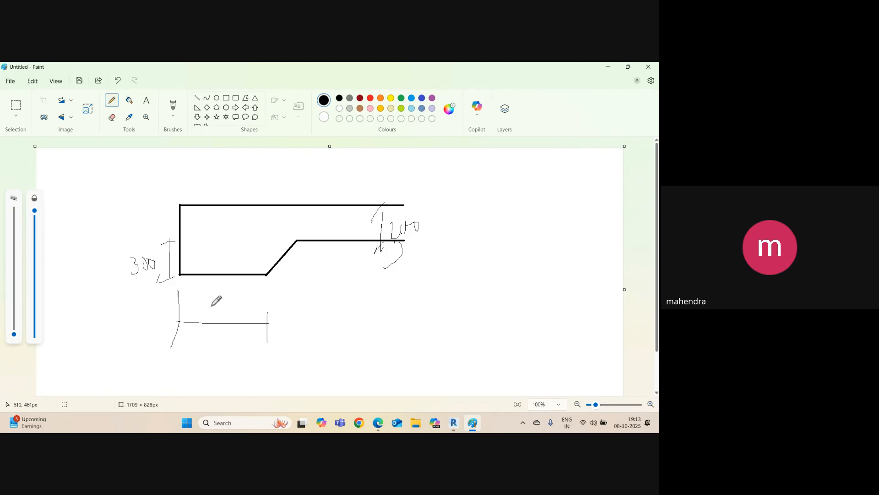
mouse_move(210, 311)
left_mouse_down()
mouse_move(223, 318)
mouse_move(228, 303)
left_mouse_up()
mouse_move(180, 230)
left_mouse_down()
mouse_move(301, 227)
mouse_move(276, 236)
left_mouse_up()
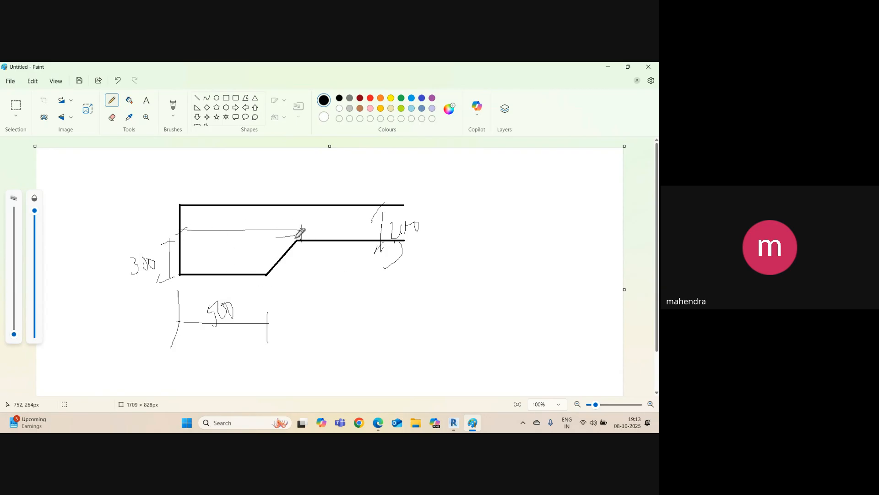
Step: Switch to Revit and draw a horizontal detail line about 1700 mm long in the empty area above the slab in Section 3
left_click(454, 422)
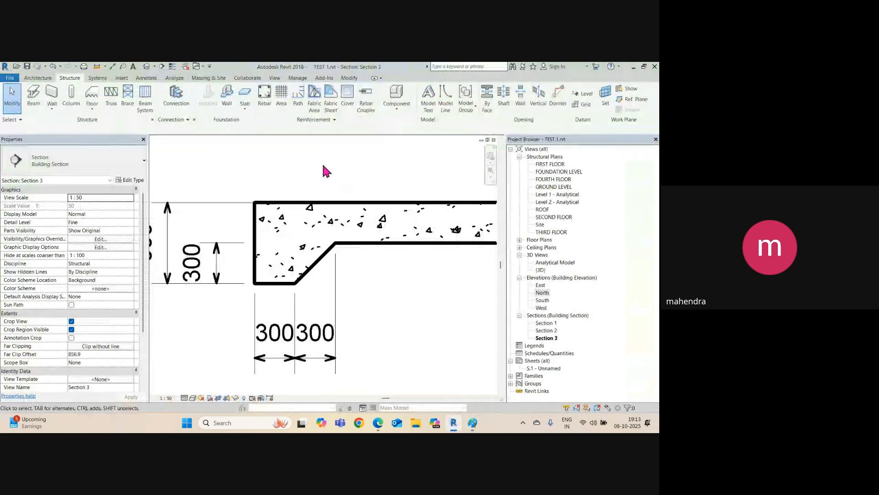
scroll(293, 301, "down", 3)
scroll(293, 284, "up", 2)
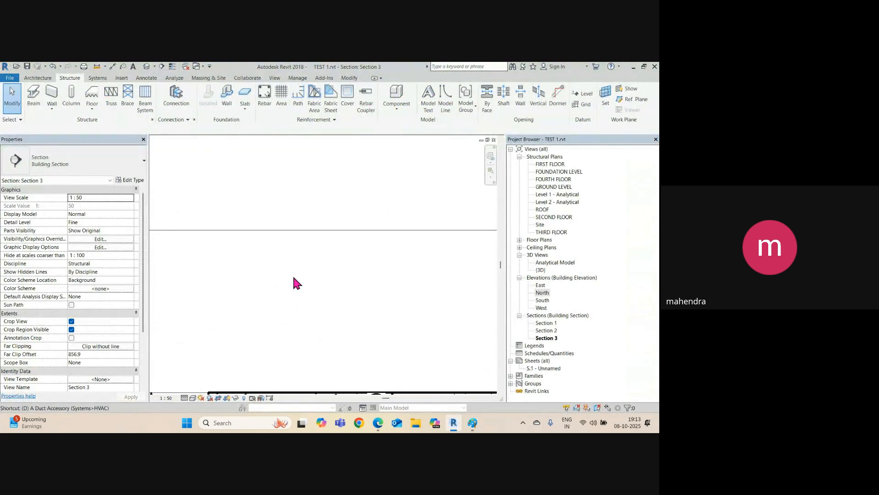
key("d")
key("l")
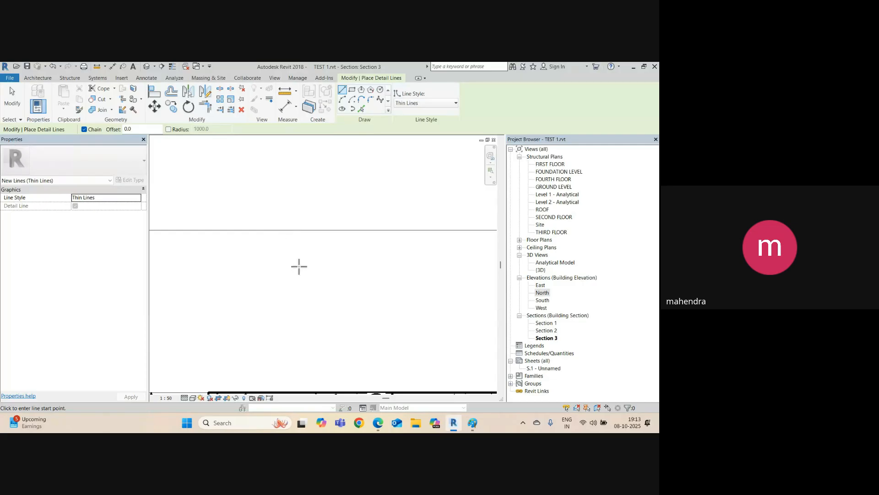
left_click(261, 266)
left_click(411, 266)
scroll(371, 259, "up", 2)
key("Escape")
key("Escape")
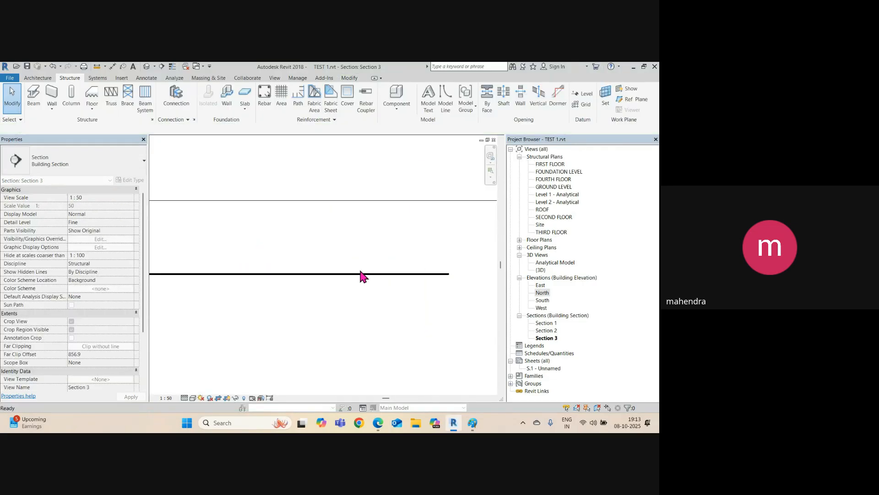
Step: Copy the horizontal detail line 300 mm downward
left_click(360, 275)
middle_click_drag(349, 304, 378, 266)
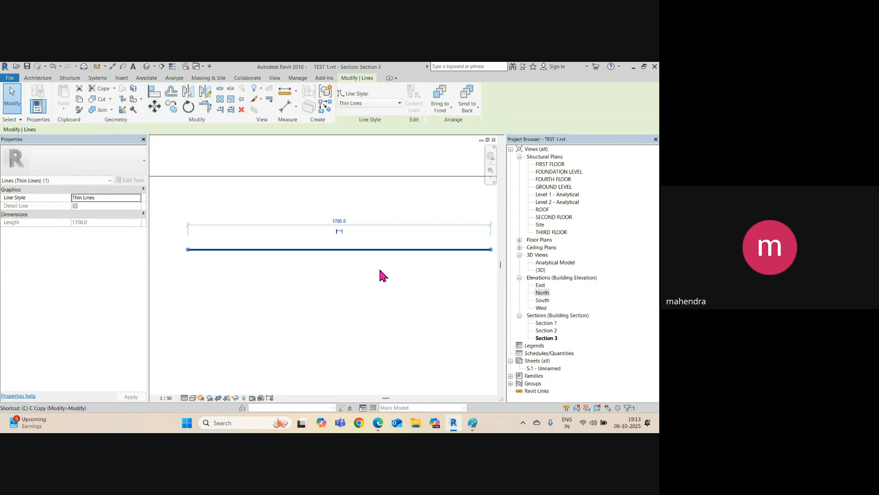
key("c")
key("o")
left_click(372, 251)
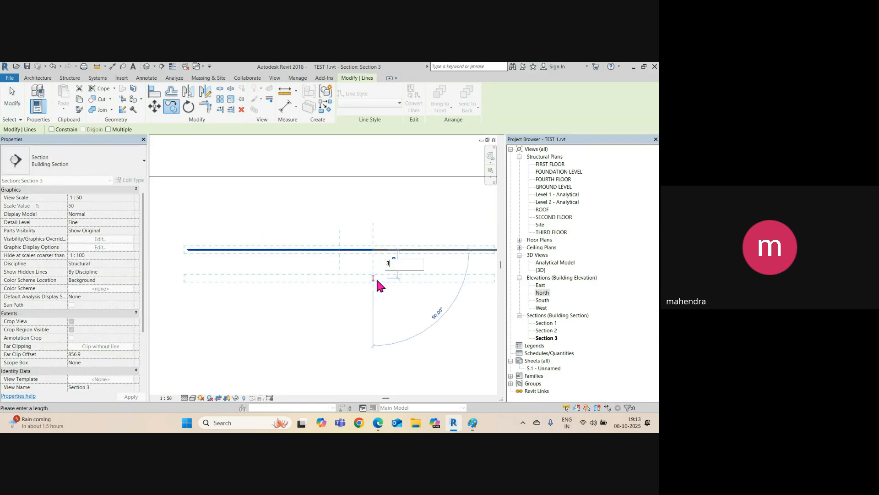
key("Return")
scroll(301, 269, "down", 2)
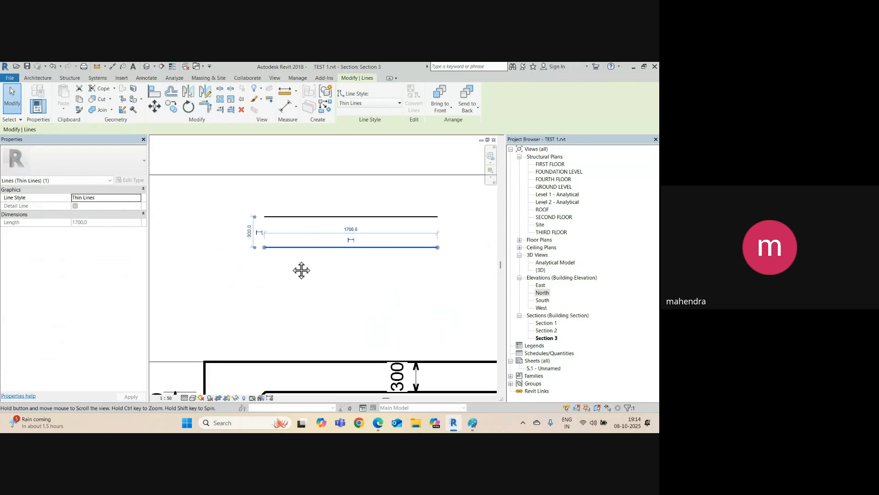
key("Escape")
key("d")
key("l")
left_click(263, 215)
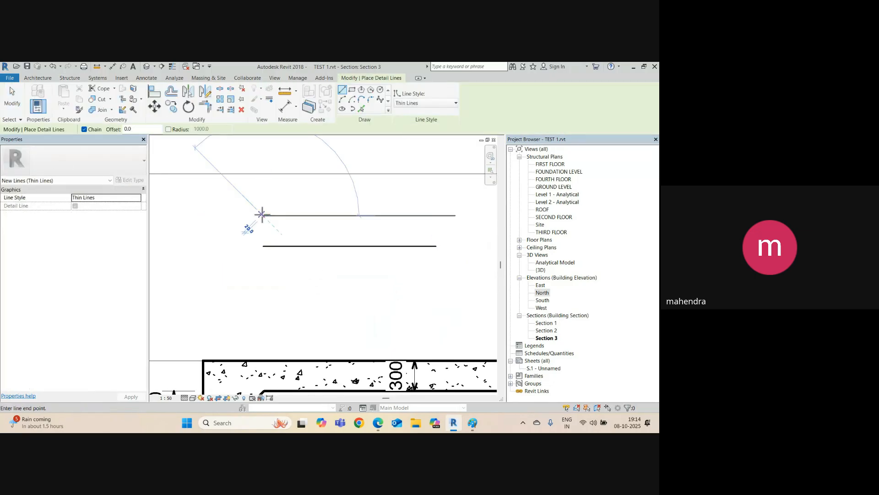
key("Escape")
key("Escape")
Step: Copy the lower detail line another 300 mm downward to make a third parallel line
left_click(286, 247)
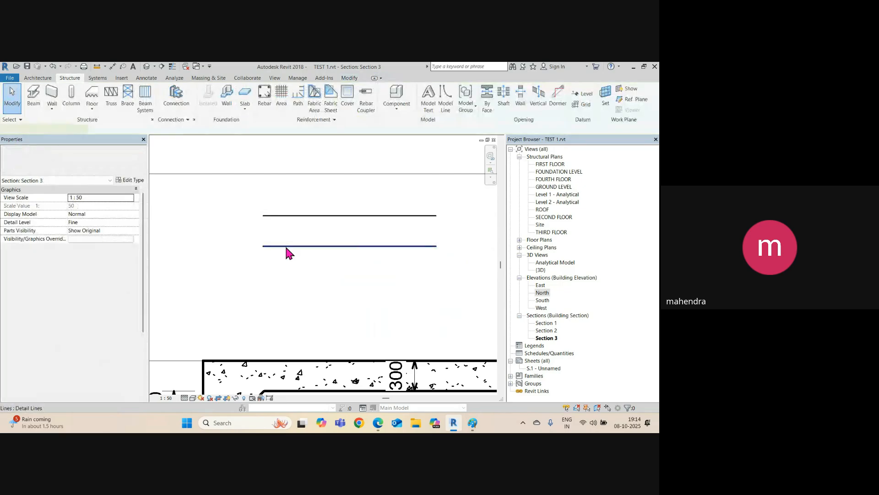
key("r")
key("o")
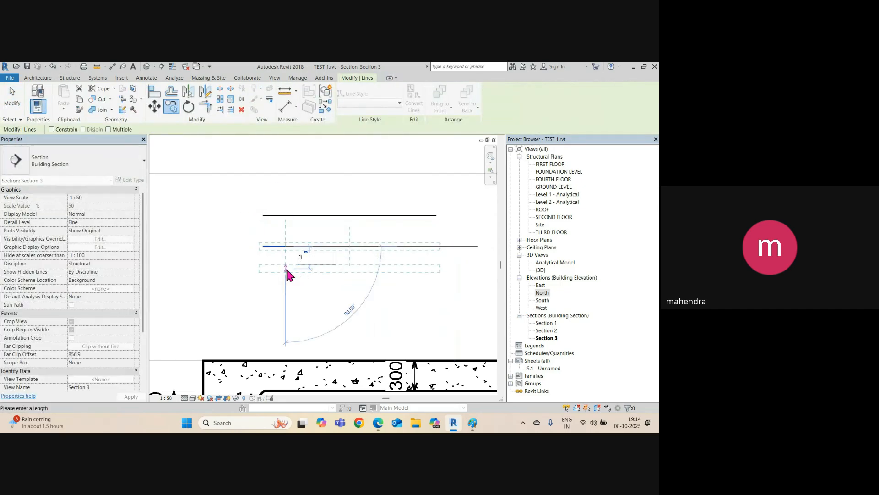
type("300")
key("Return")
key("Escape")
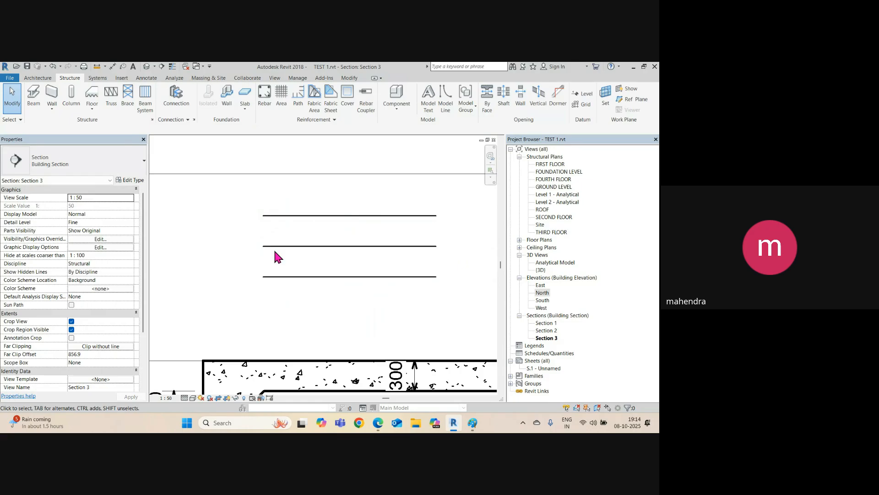
Step: Draw a vertical detail line joining the outer ends of the upper and lowest horizontal lines
key("d")
key("l")
left_click(263, 215)
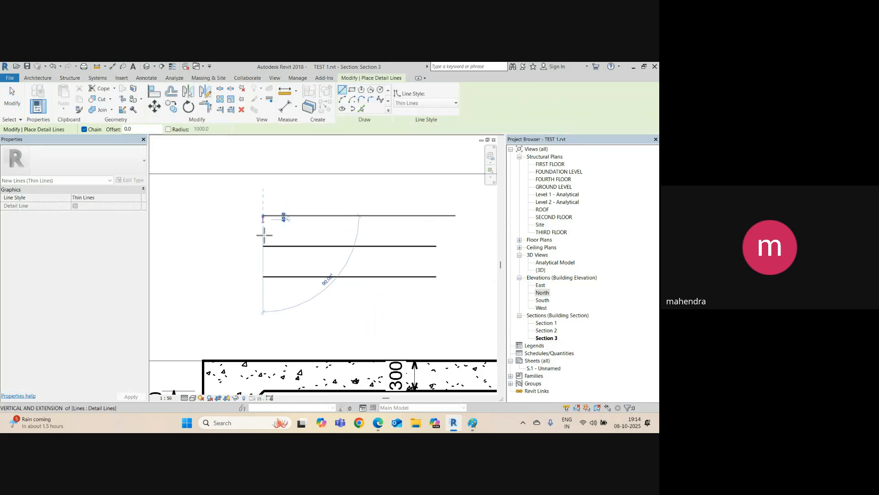
left_click(263, 277)
key("Escape")
key("Escape")
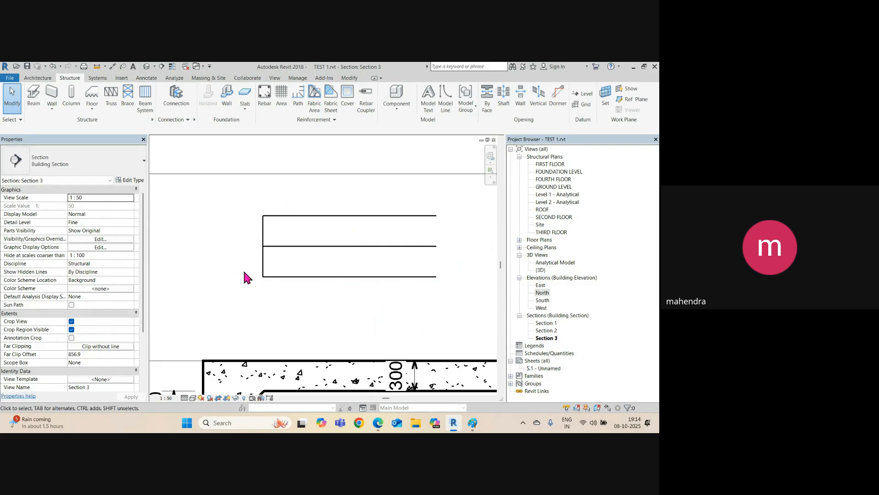
Step: Copy the vertical end line 500 mm inward and move the copy's upper end onto the middle line to form an inward-sloping face
left_click(263, 274)
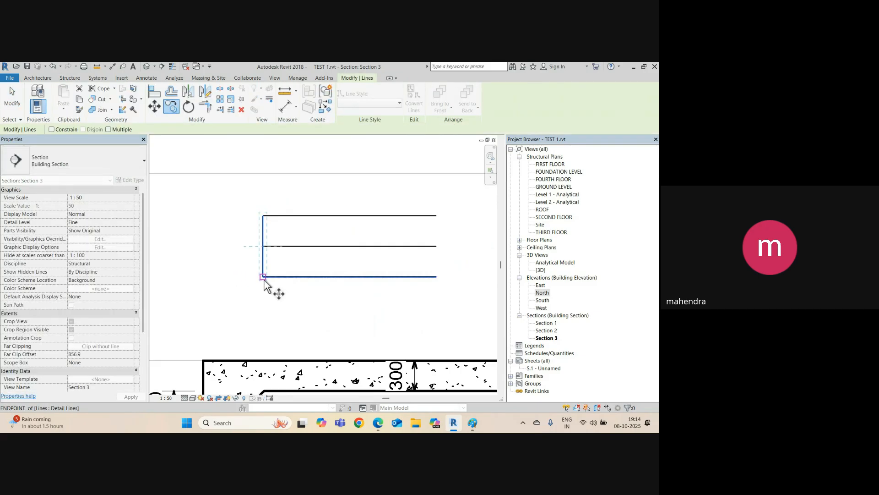
left_click_drag(264, 281, 326, 285)
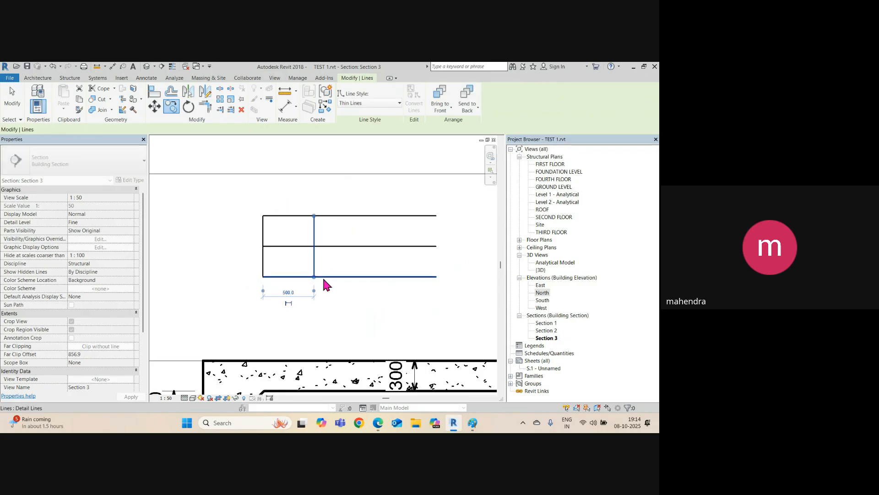
scroll(324, 284, "up", 2)
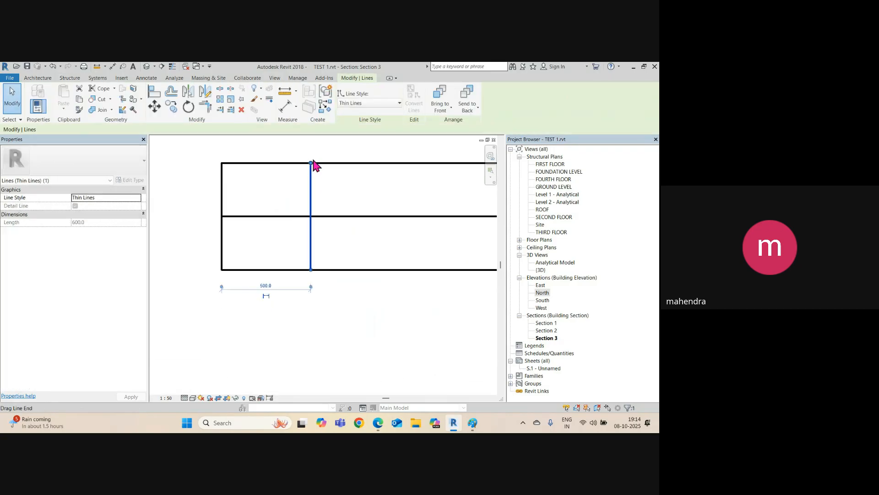
left_click_drag(313, 163, 364, 216)
left_click(349, 255)
Step: Trim the middle and lowest lines to the sloped line, leaving the slab's underside inward and the flat bottom toward the end face
scroll(341, 244, "down", 1)
key("t")
key("r")
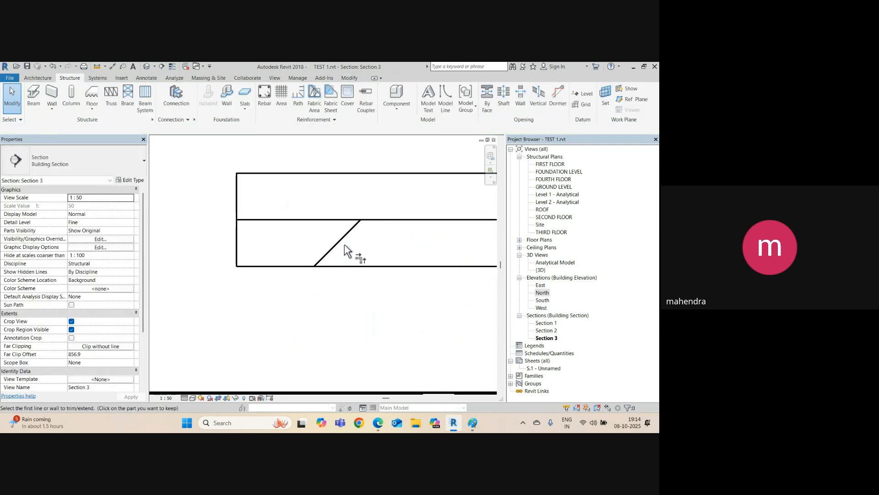
left_click(342, 238)
left_click(369, 221)
left_click(328, 252)
left_click(288, 267)
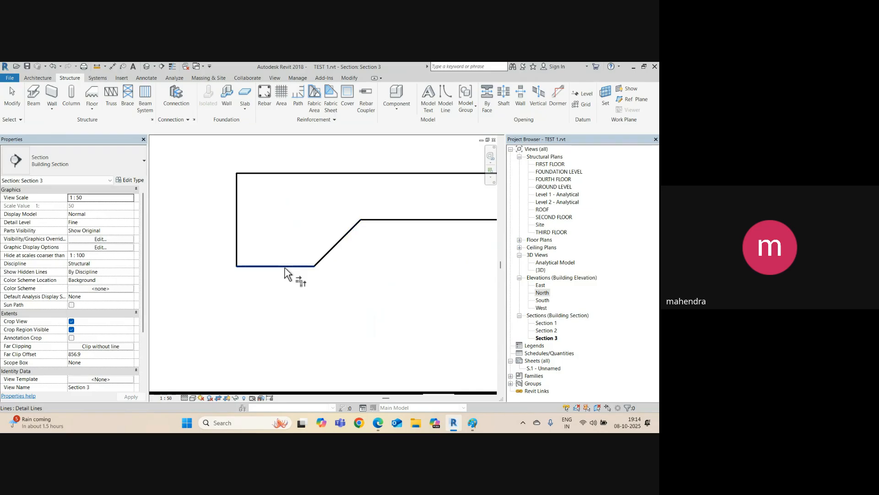
scroll(251, 257, "down", 2)
scroll(295, 270, "up", 2)
key("Escape")
key("Escape")
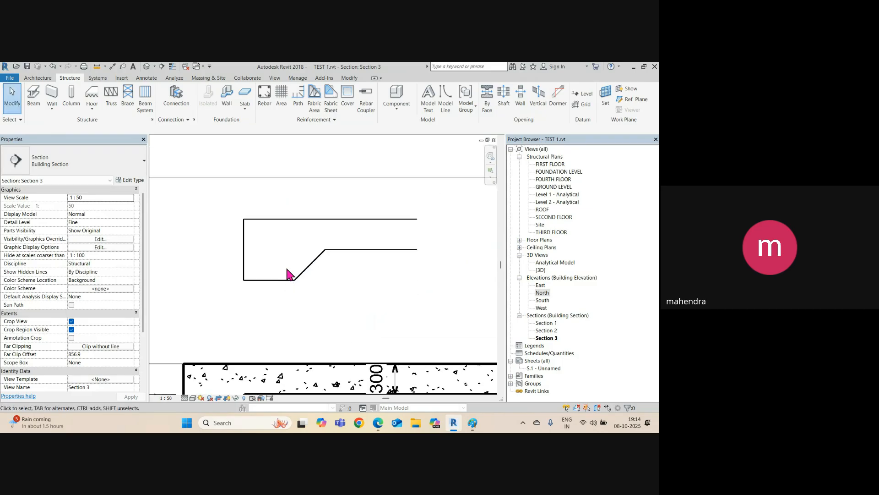
Step: Add aligned dimensions for the slab thickness beyond the profile's open end and for its full height outside the end face
key("d")
key("i")
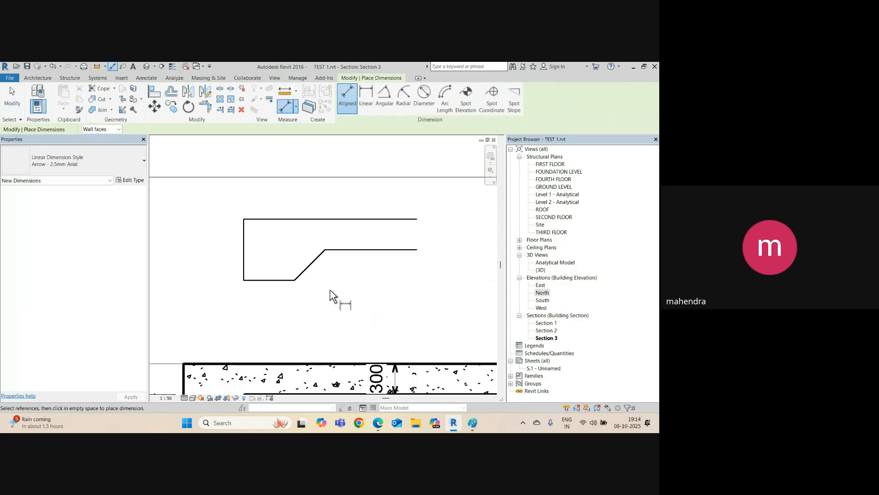
scroll(287, 248, "down", 2)
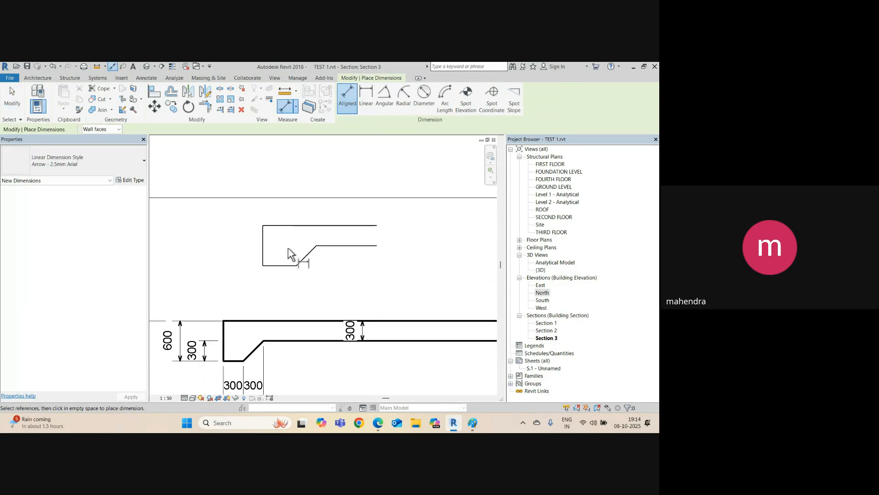
left_click(366, 246)
left_click(418, 236)
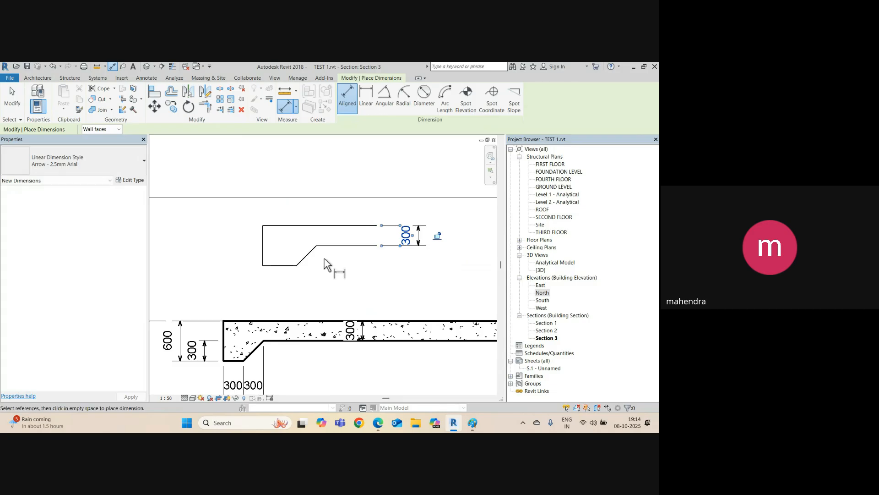
left_click(275, 265)
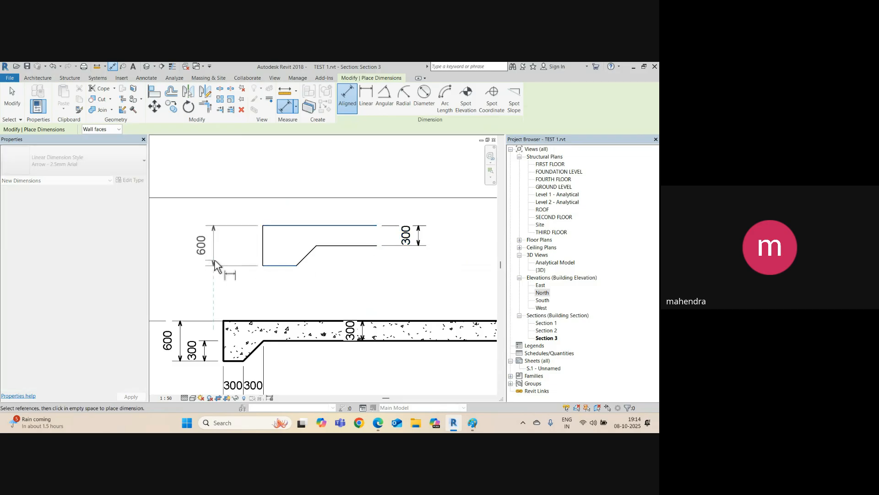
left_click(213, 245)
Step: Dimension the vertical drop from the slab underside to the flat bottom, between the end face and the full-height dimension
scroll(281, 261, "up", 2)
left_click(342, 240)
left_click(294, 266)
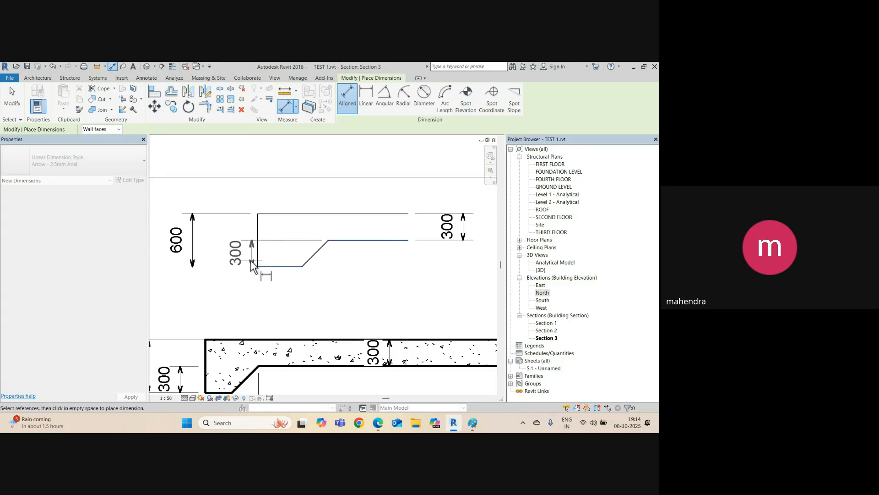
left_click(233, 255)
Step: Dimension the horizontal distance from the end face to the upper end of the slope, placed above the profile
scroll(274, 248, "up", 1)
scroll(272, 249, "up", 1)
left_click(251, 239)
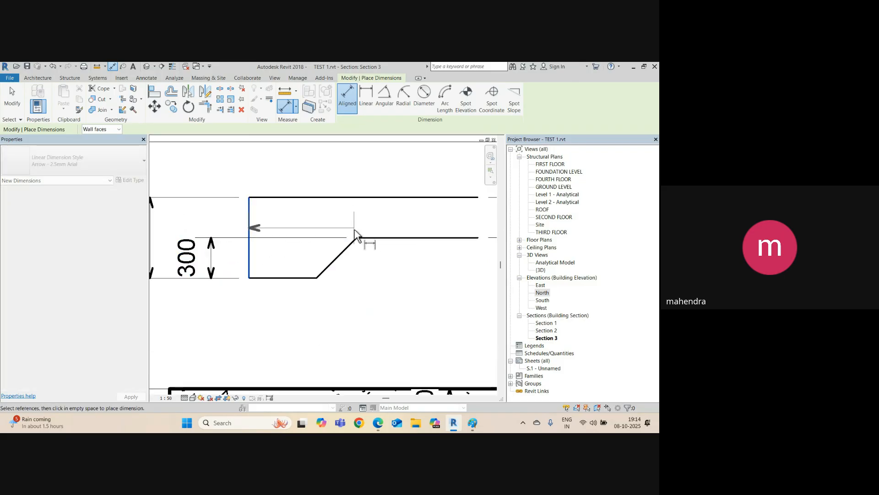
left_click(351, 174)
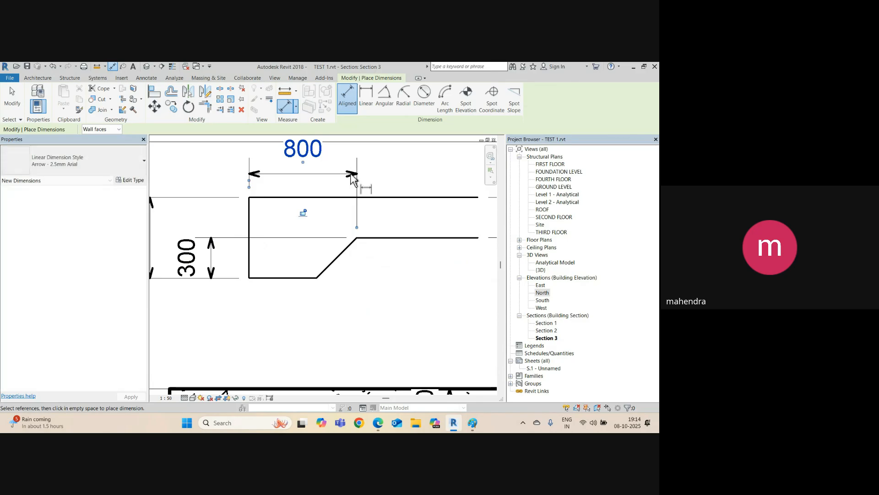
middle_click_drag(362, 231, 357, 278)
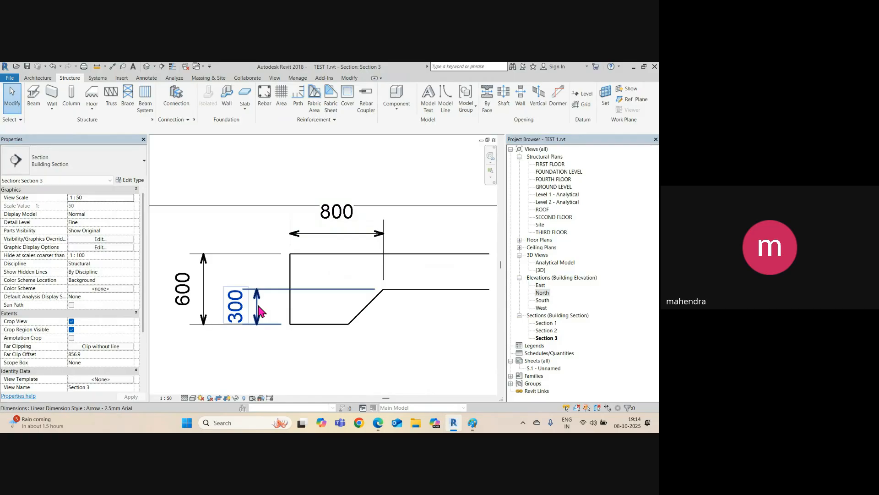
Step: Dimension the width of the flat bottom from the end face to the foot of the slope, placed below the profile
scroll(260, 312, "down", 1)
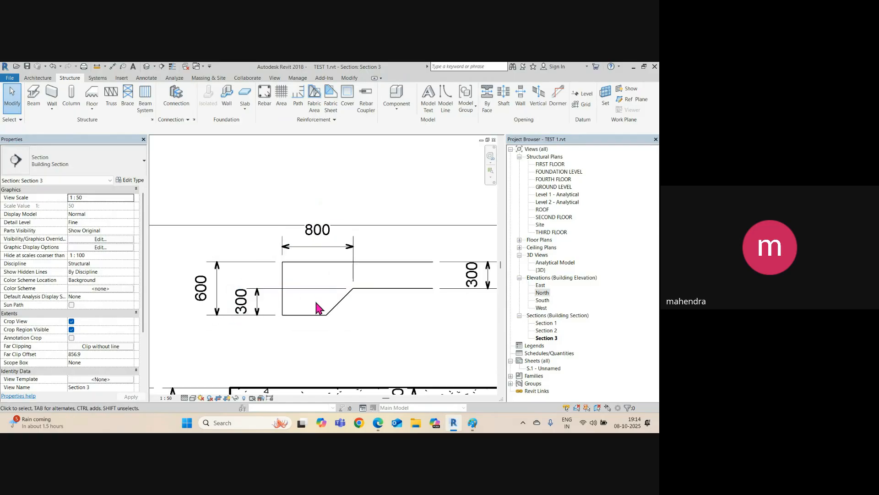
key("d")
key("i")
left_click(283, 305)
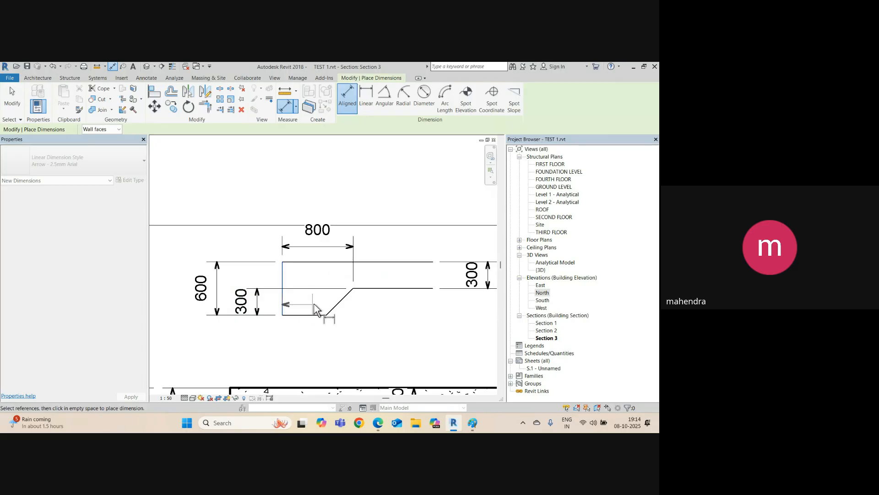
left_click(326, 315)
left_click(328, 349)
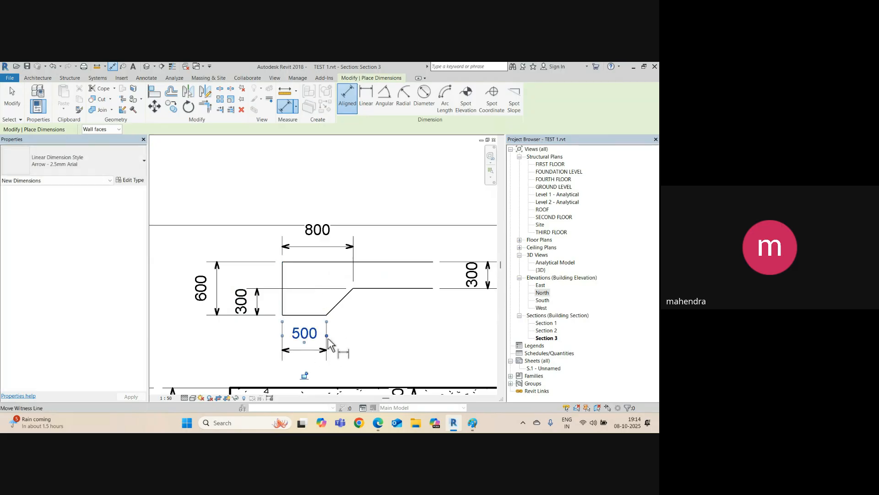
scroll(330, 320, "up", 2)
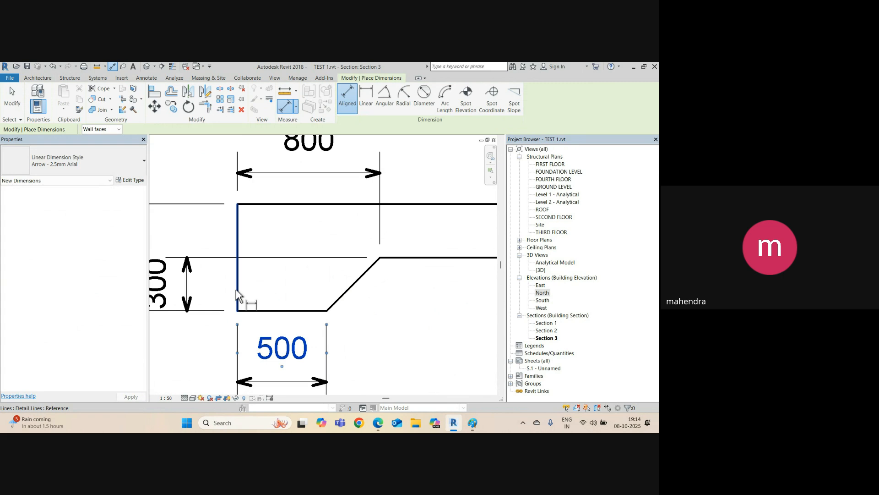
left_click(238, 289)
key("Escape")
scroll(328, 339, "down", 3)
key("Escape")
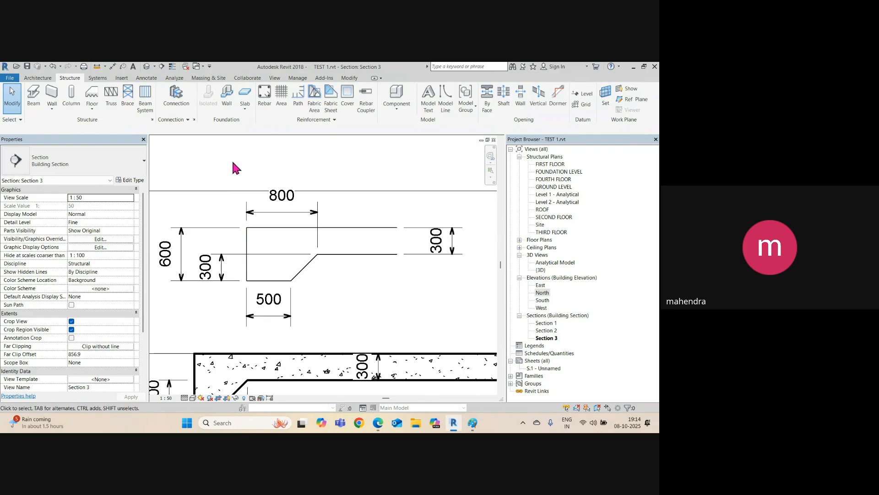
scroll(230, 227, "down", 2)
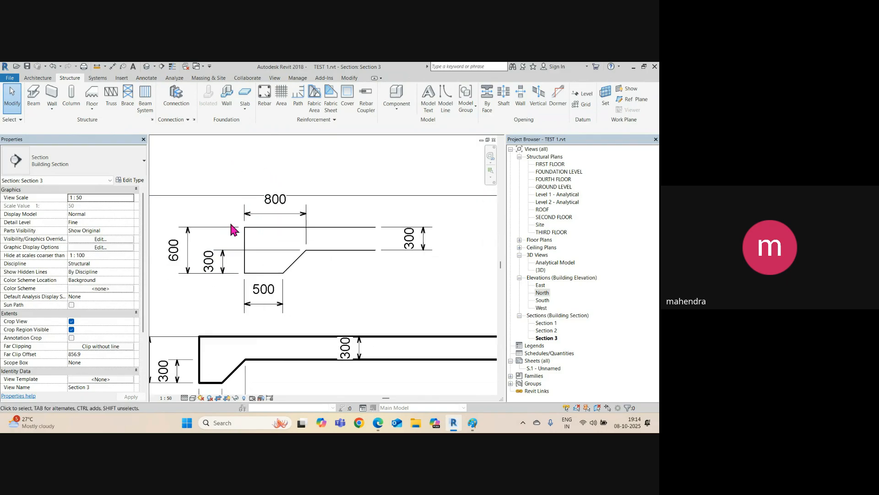
Step: Select the separate 300 THK SLAB floor in 3D and copy it to the free area beside the original in the GROUND LEVEL plan
left_click(145, 68)
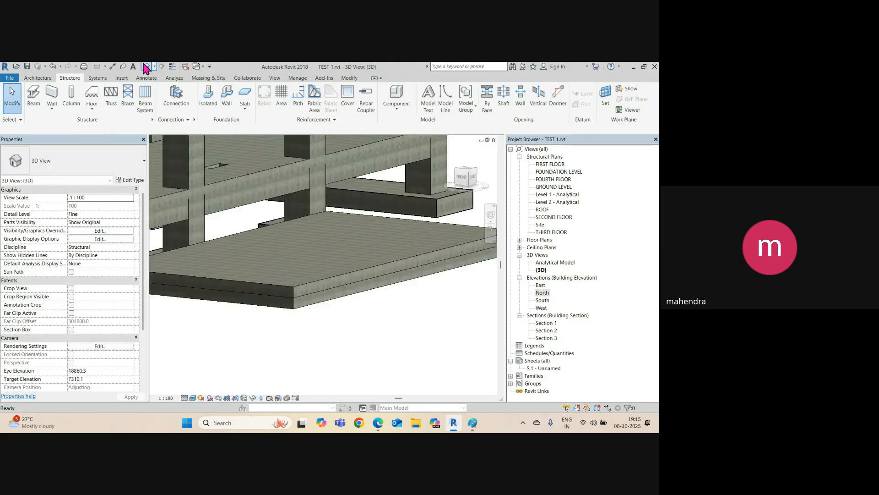
left_click(338, 286)
middle_click_drag(338, 287, 256, 320, "shift")
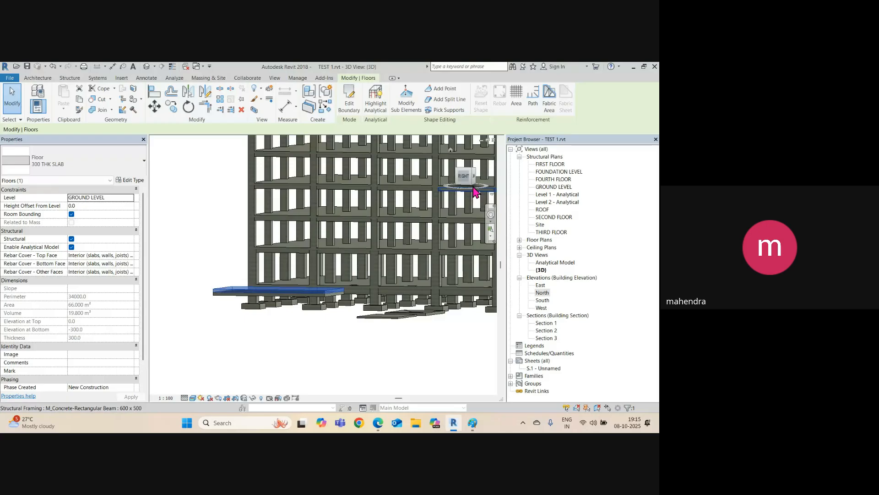
double_click(555, 186)
scroll(249, 314, "down", 2)
middle_click_drag(249, 314, 265, 250)
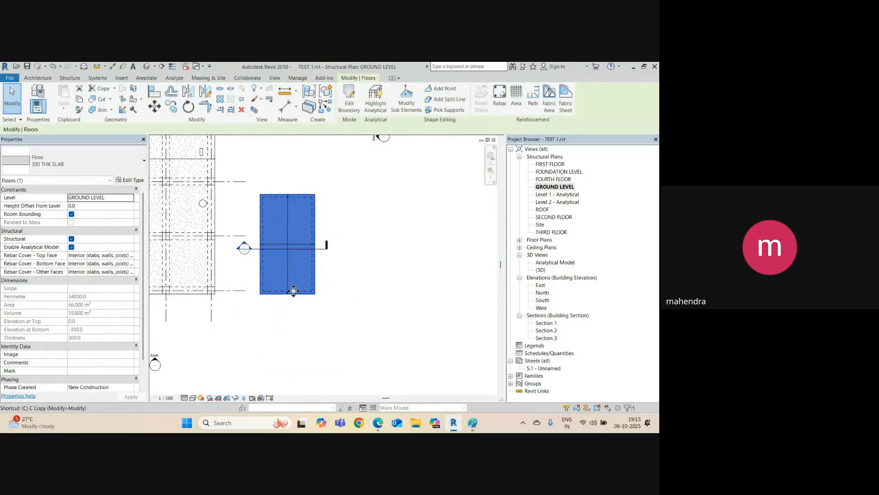
key("c")
left_click(279, 304)
left_click(387, 305)
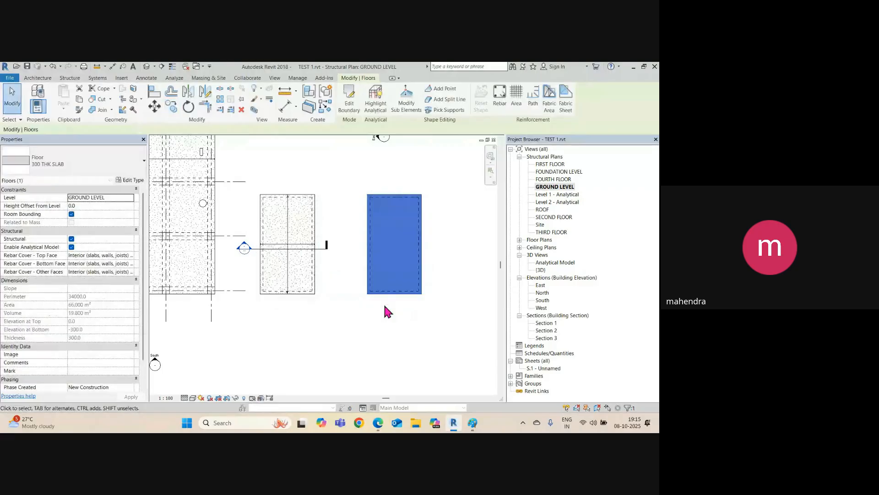
left_click(386, 312)
Step: Examine the copied slab from below in the 3D view and compare its edges with those of the thickened original
left_click(146, 66)
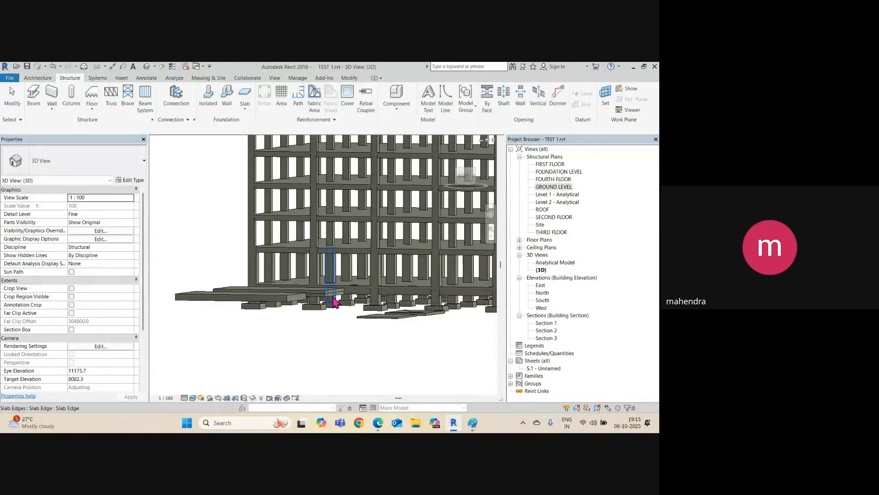
middle_click_drag(333, 302, 284, 259, "shift")
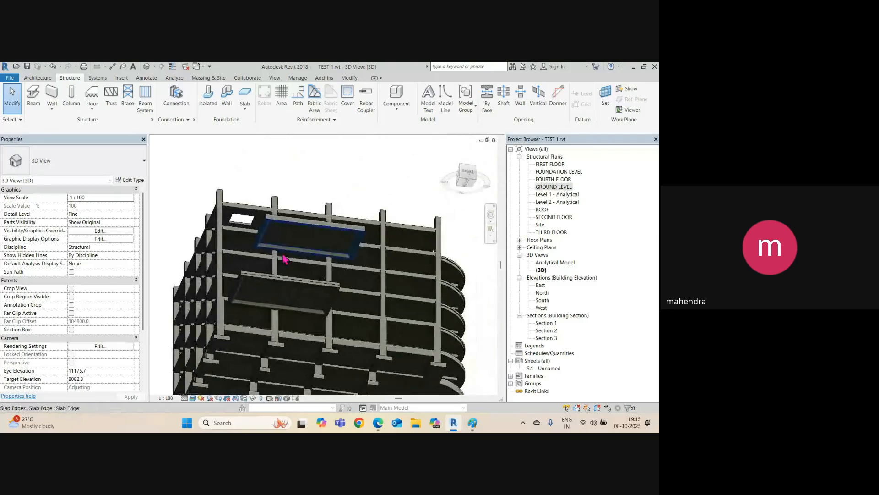
left_click(289, 228)
key("Escape")
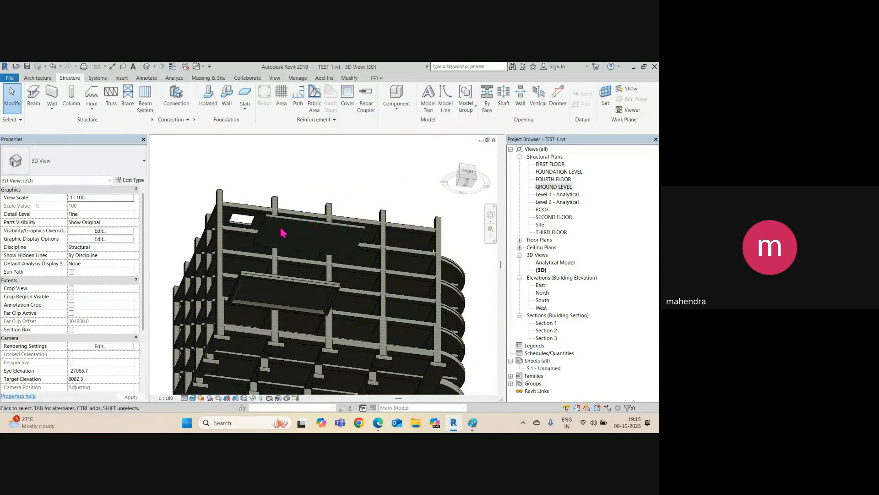
scroll(277, 228, "up", 4)
left_click(278, 223)
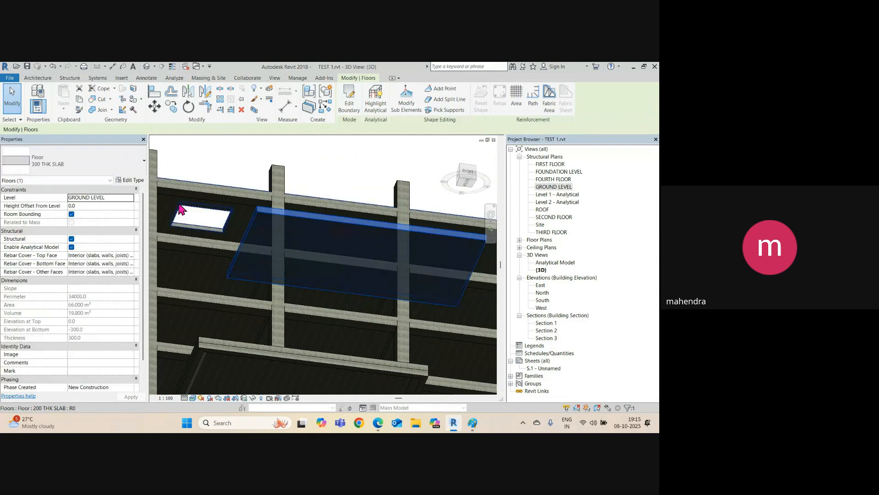
key("Escape")
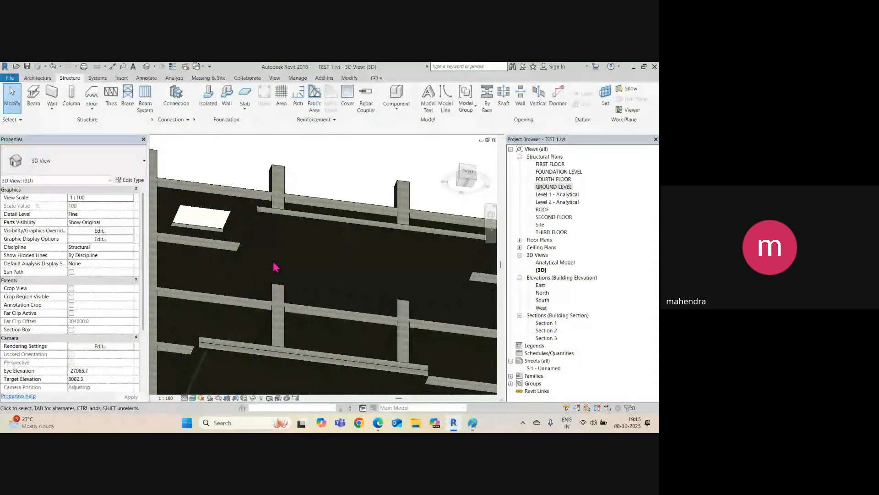
scroll(275, 267, "down", 2)
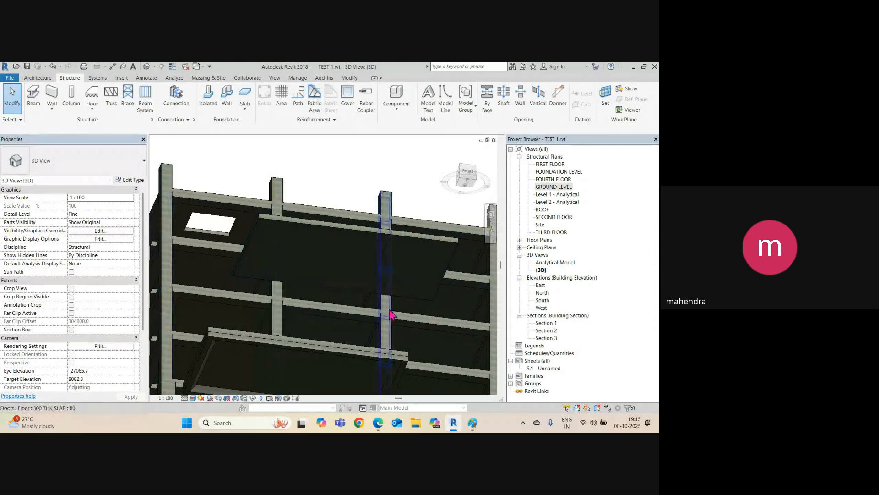
scroll(324, 340, "down", 1)
Step: Return to Section 3 and expand the project's profile families down to the types of M_Slab Edge-Thickened
key("ctrl+Tab")
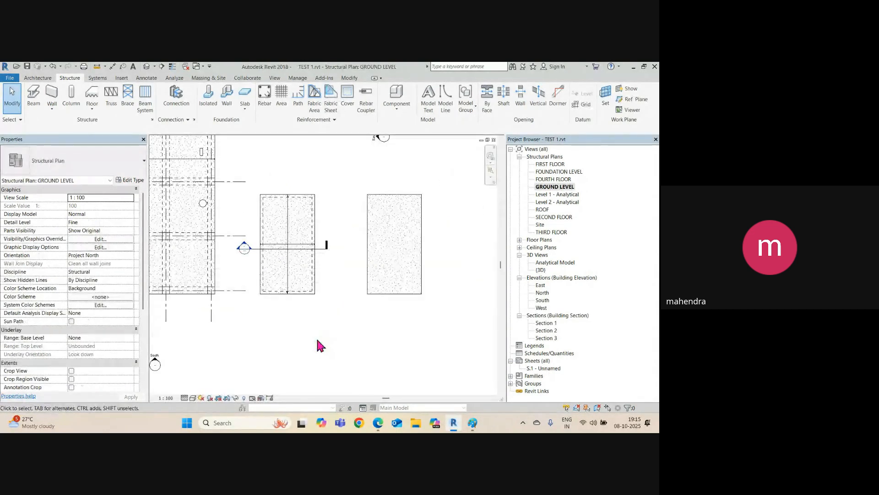
key("ctrl+Tab")
scroll(259, 229, "up", 2)
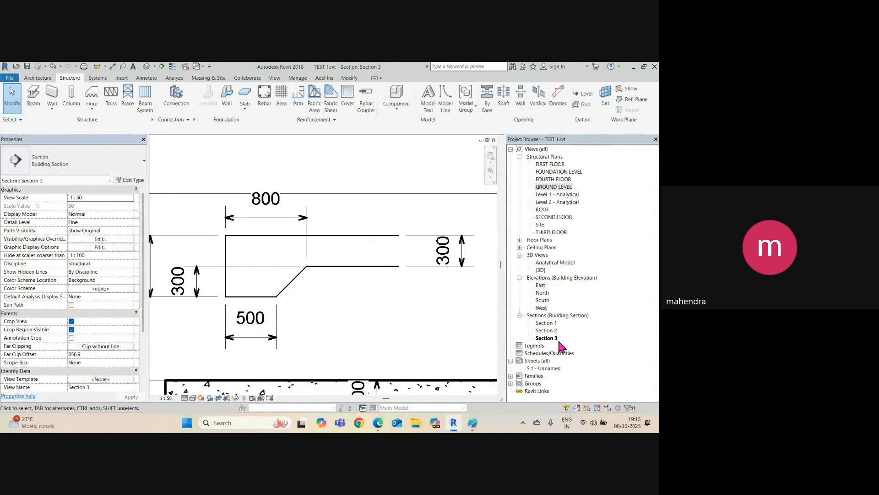
left_click(511, 376)
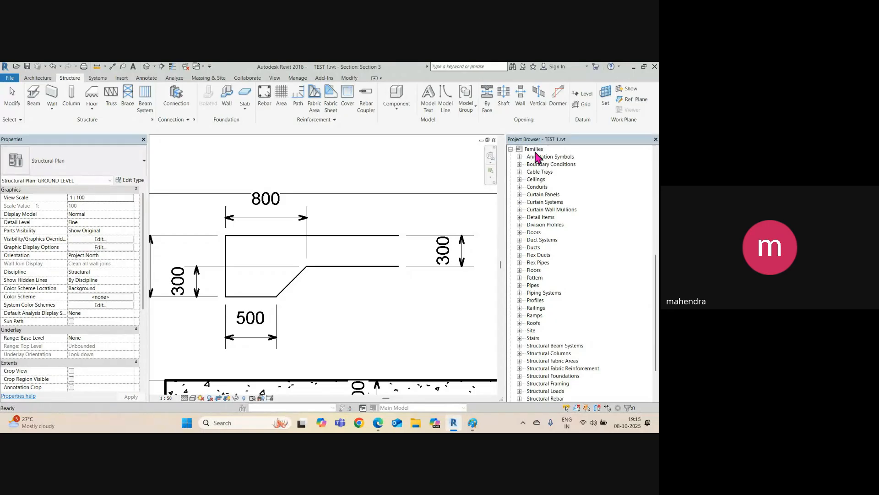
left_click(520, 301)
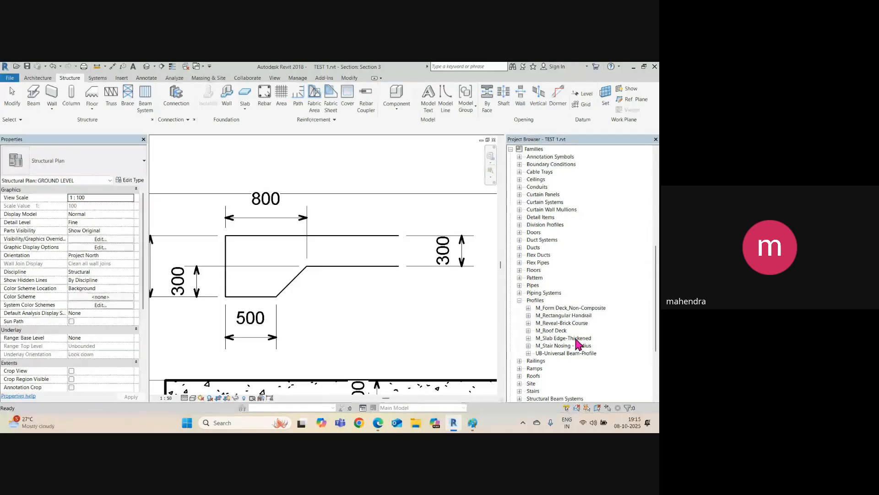
left_click(528, 338)
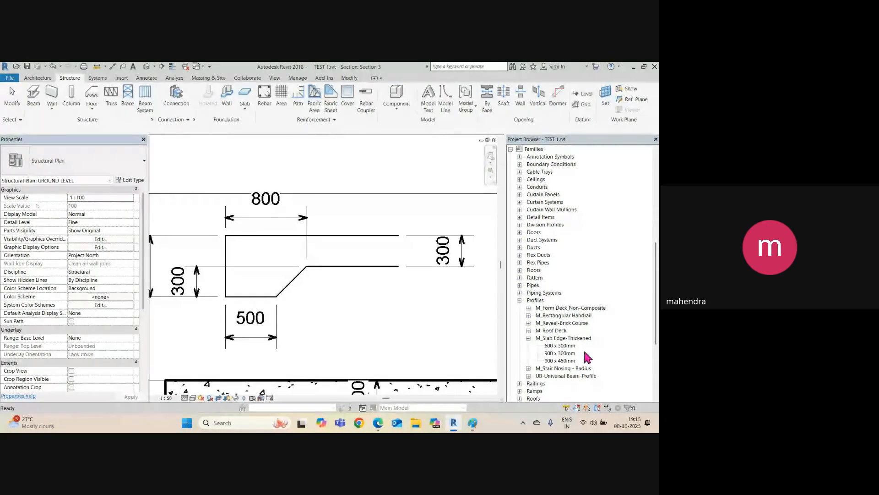
scroll(556, 350, "down", 1)
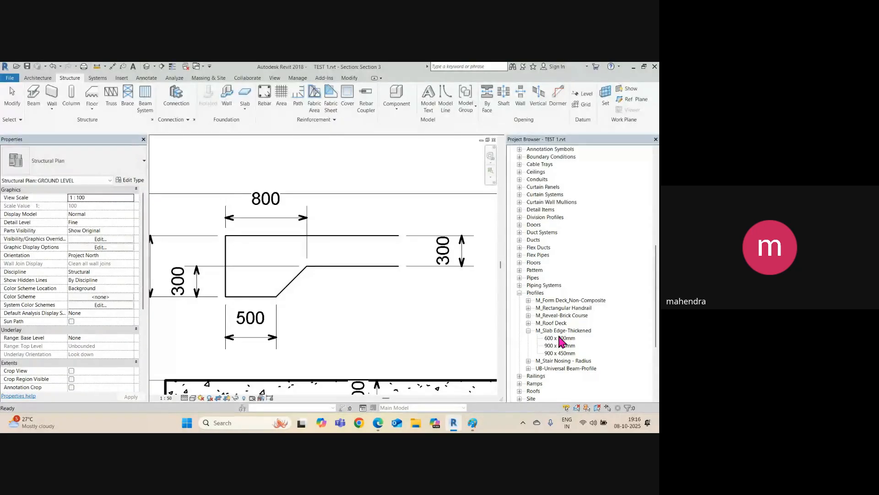
Step: Duplicate the 600 x 300mm type of M_Slab Edge-Thickened and name the copy 800 x 300mm
left_click(560, 339)
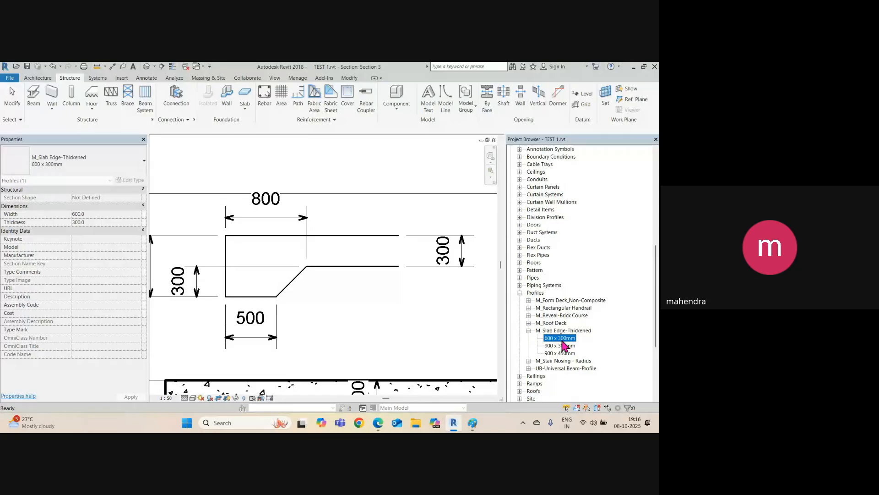
right_click(563, 346)
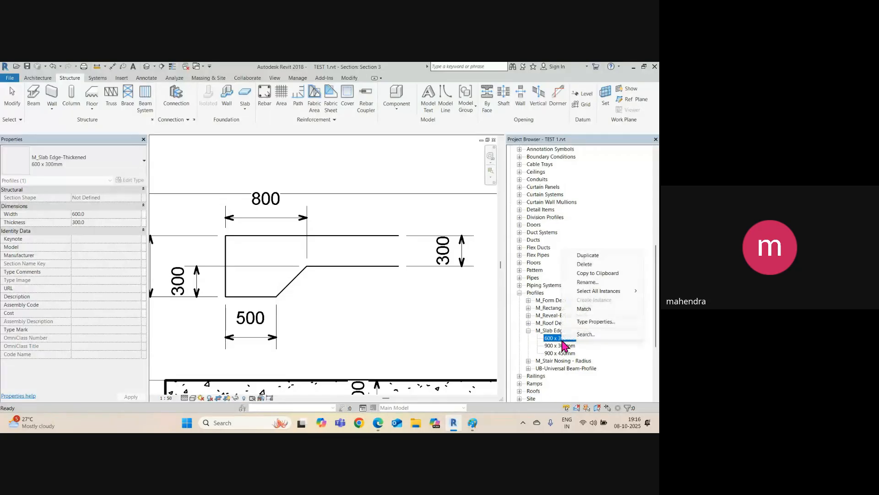
left_click(588, 255)
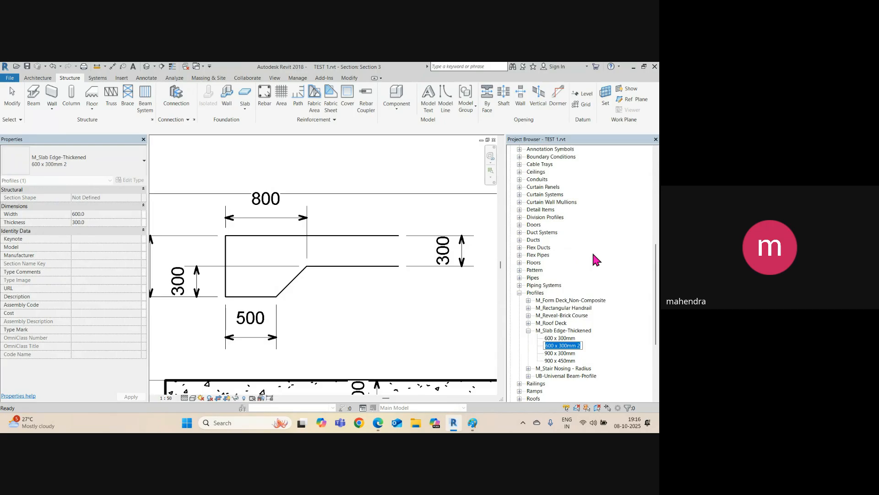
left_click(551, 345)
type("8")
left_click_drag(577, 345, 590, 362)
key("BackSpace")
left_click(433, 349)
Step: Set the Width of the M_Slab Edge-Thickened 800 x 300mm profile type to 800
double_click(560, 346)
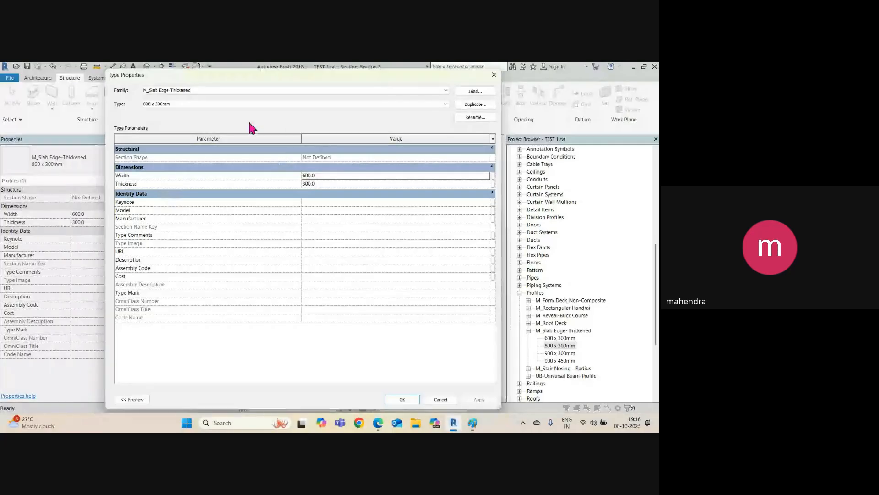
left_click(334, 176)
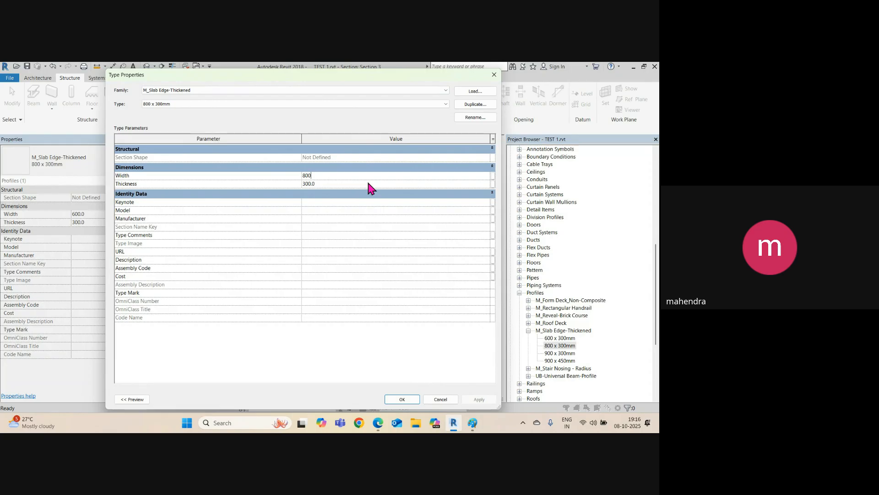
left_click(410, 400)
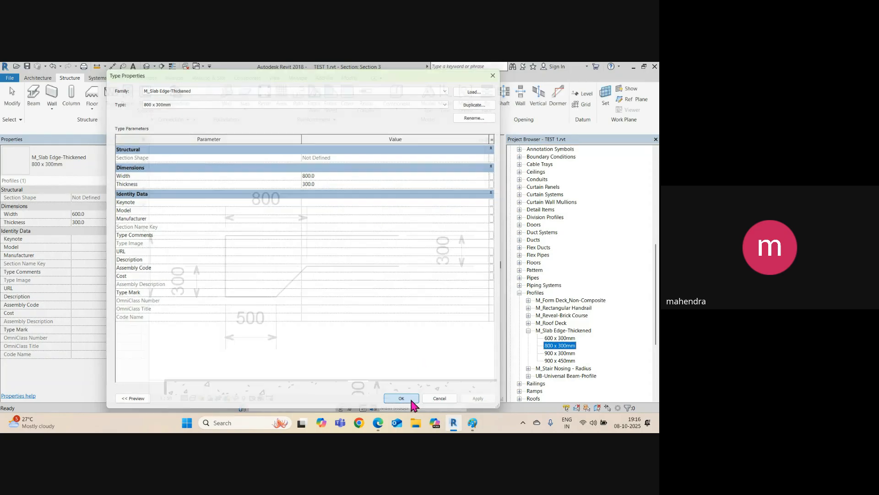
key("Escape")
Step: Start a floor slab edge in the 3D view and assign the M_Slab Edge-Thickened : 800 x 300mm profile to the Slab Edge type
scroll(340, 264, "down", 3)
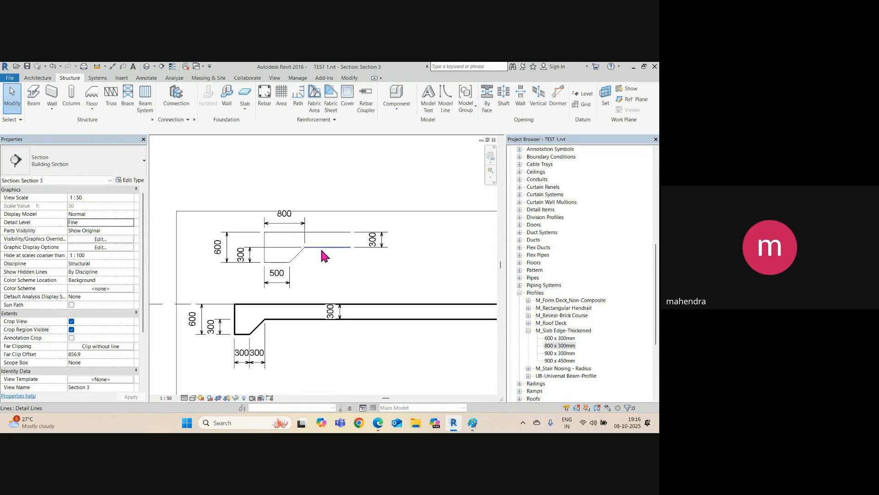
left_click(146, 66)
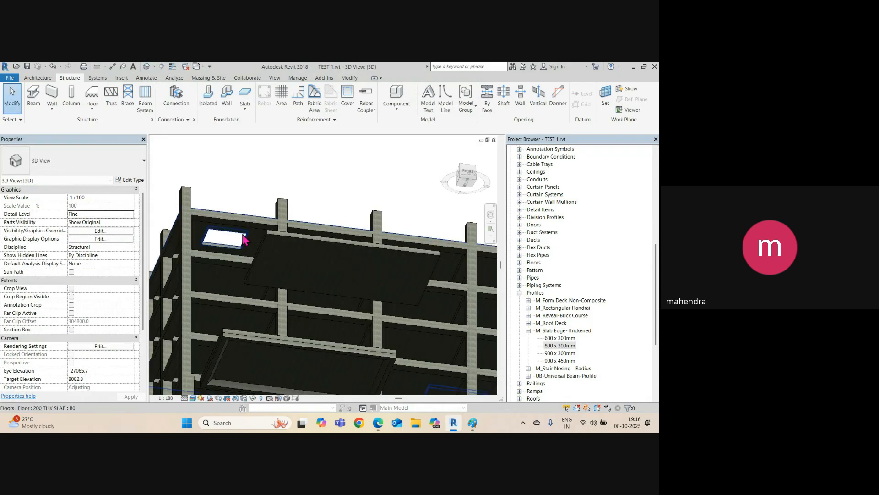
middle_click_drag(240, 236, 355, 273, "shift")
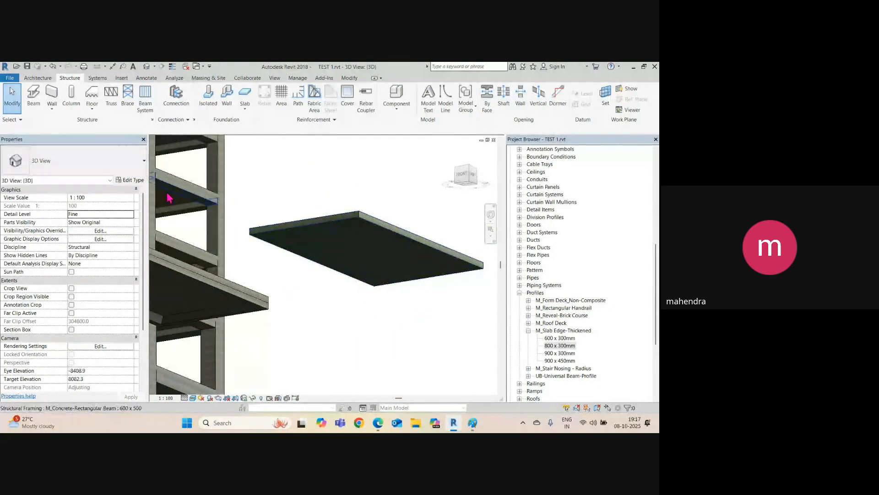
left_click(93, 112)
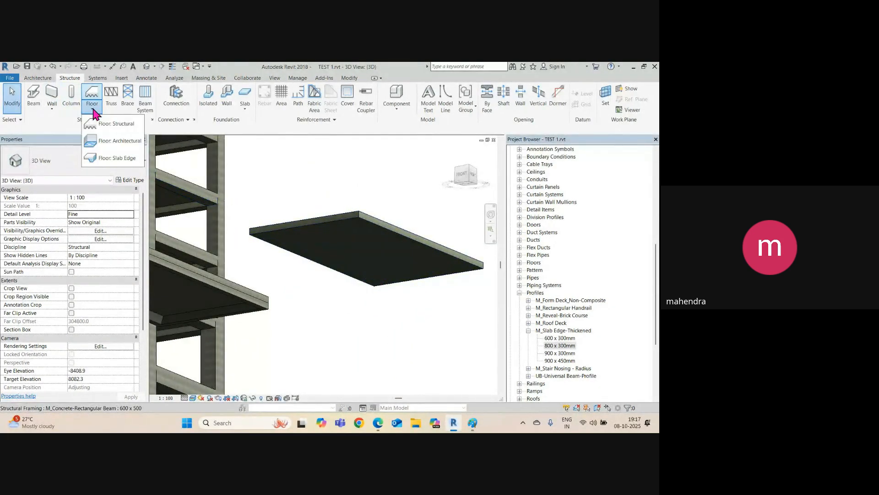
left_click(115, 158)
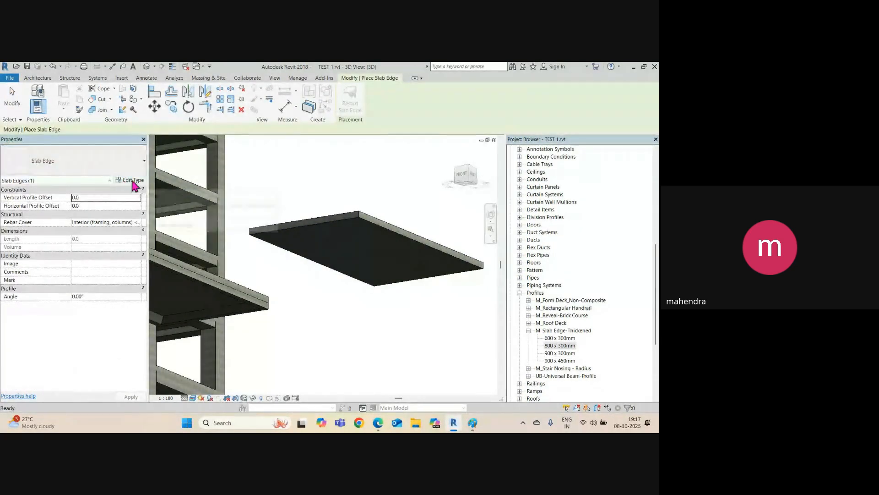
left_click(131, 181)
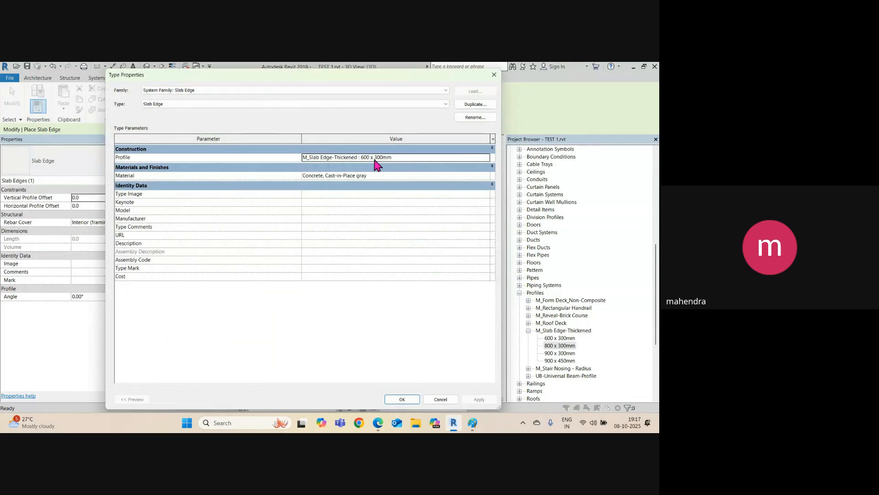
left_click(487, 159)
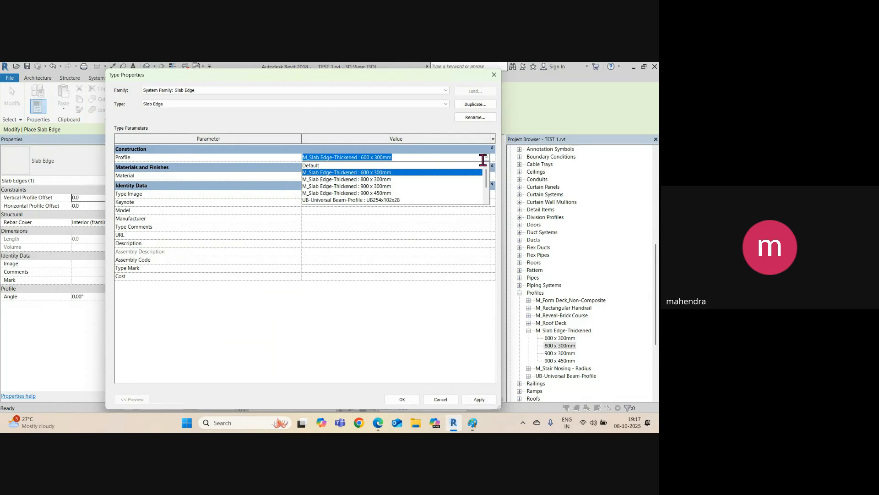
left_click(368, 179)
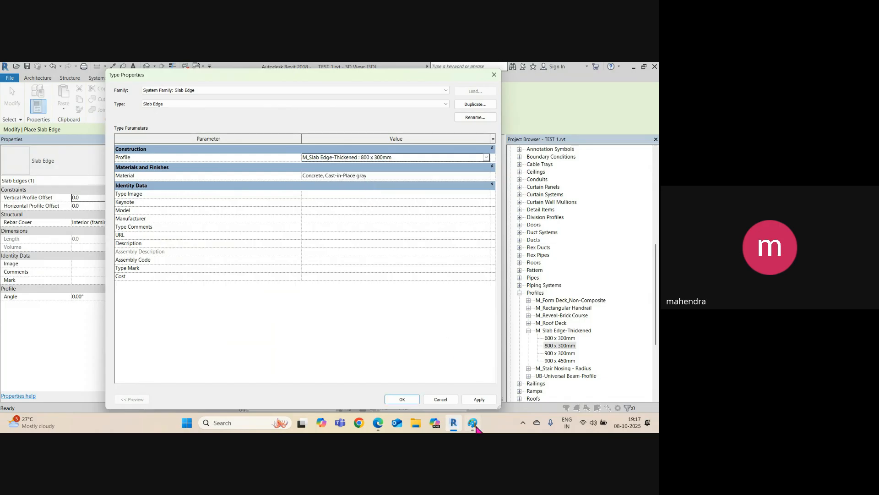
left_click(477, 399)
left_click(407, 398)
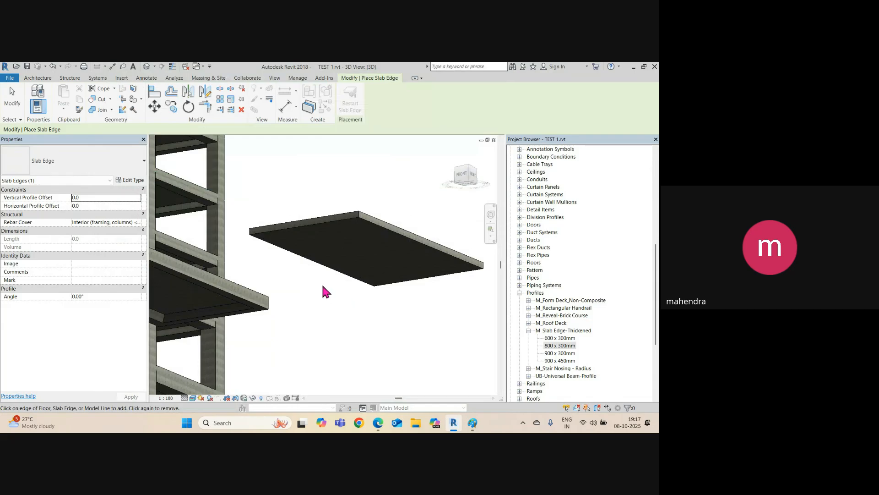
Step: Dimension the overall width of the original slab's thickened edge above the slab in Section 3
scroll(280, 295, "down", 2)
middle_click_drag(278, 297, 363, 300)
scroll(277, 290, "up", 3)
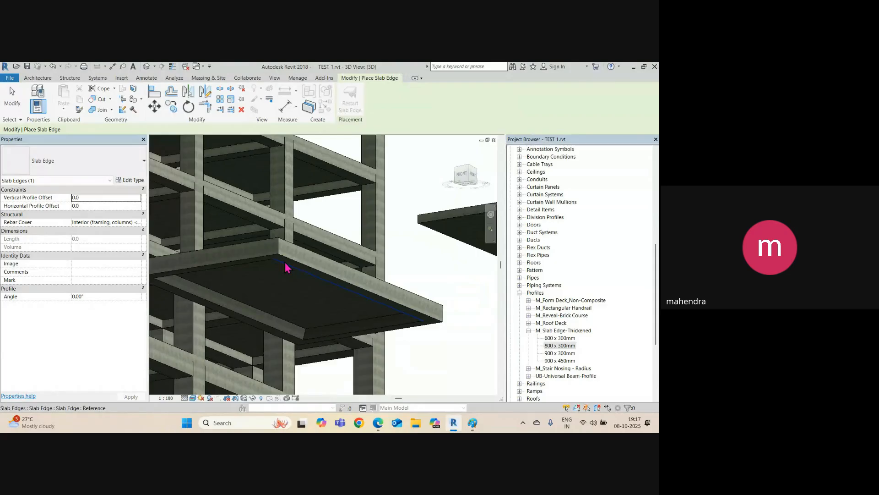
key("ctrl+Tab")
scroll(269, 377, "up", 1)
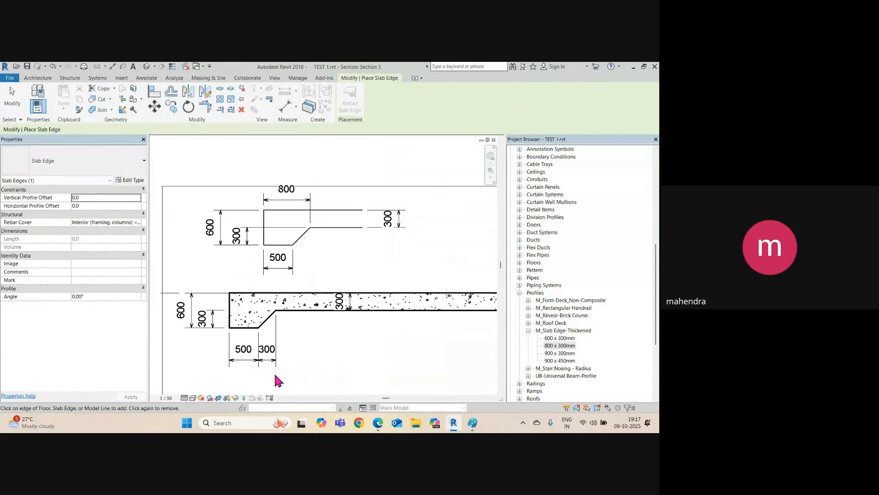
middle_click_drag(275, 374, 292, 348)
scroll(251, 316, "up", 1)
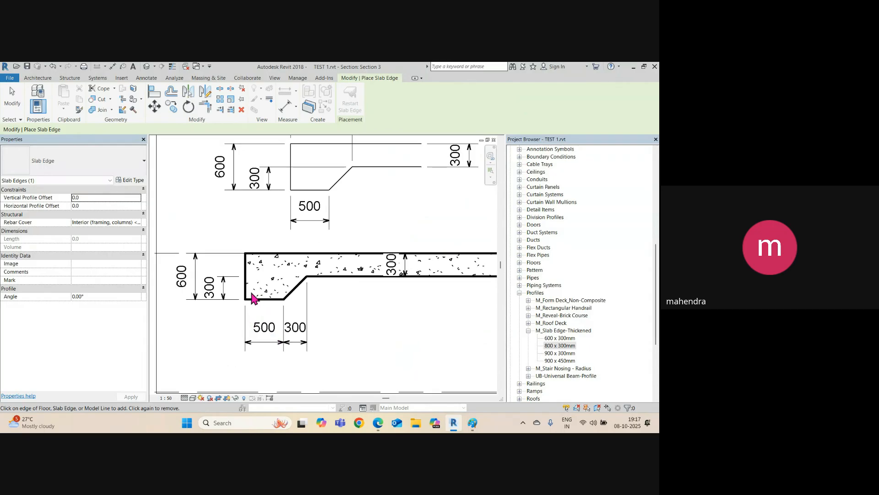
key("d")
key("i")
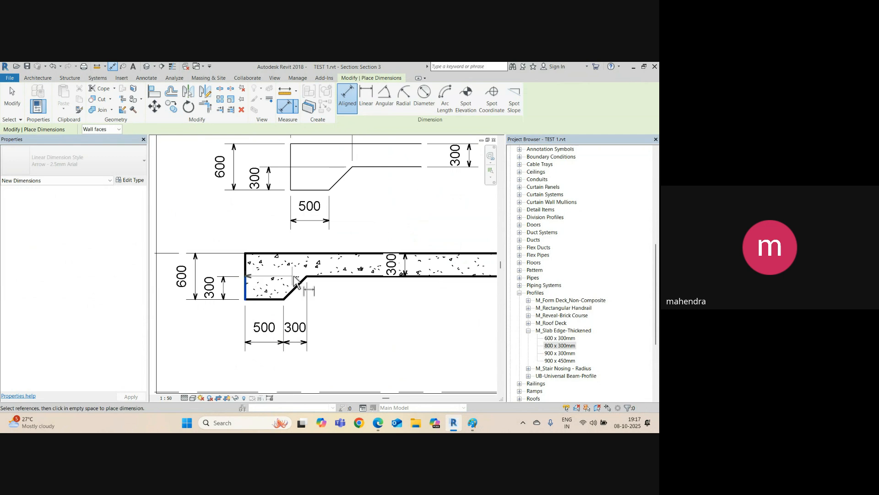
left_click(307, 277)
left_click(297, 244)
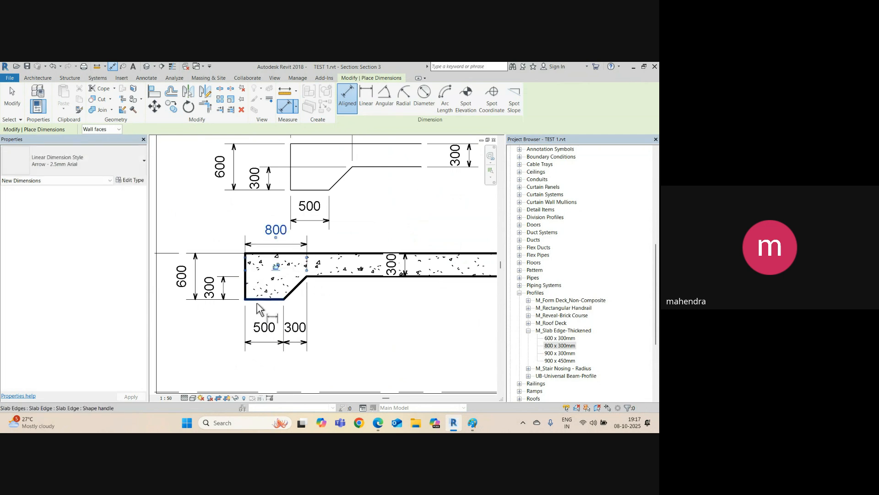
key("Escape")
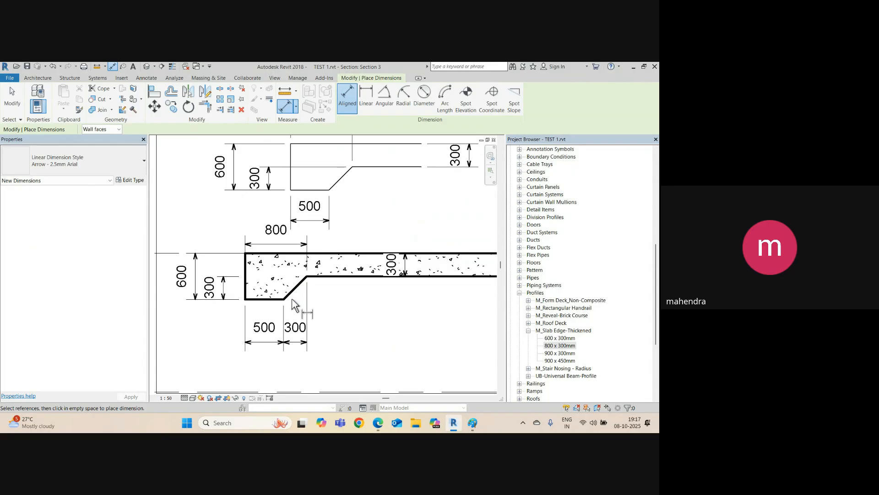
Step: Undo the overall width dimension and the profile change of the Slab Edge type
scroll(272, 288, "down", 2)
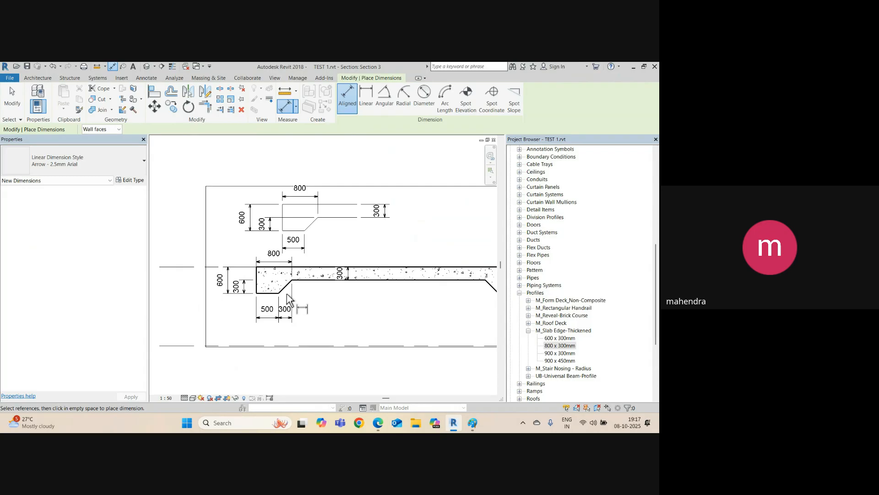
scroll(286, 297, "up", 2)
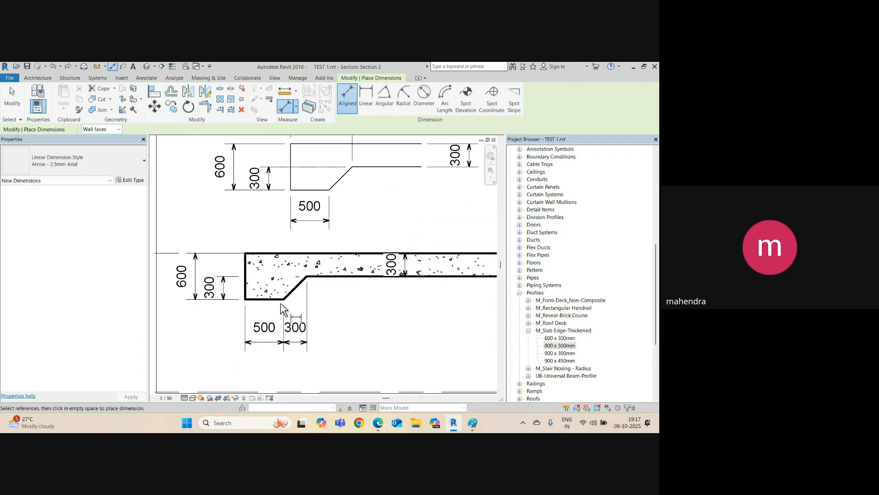
key("ctrl+z")
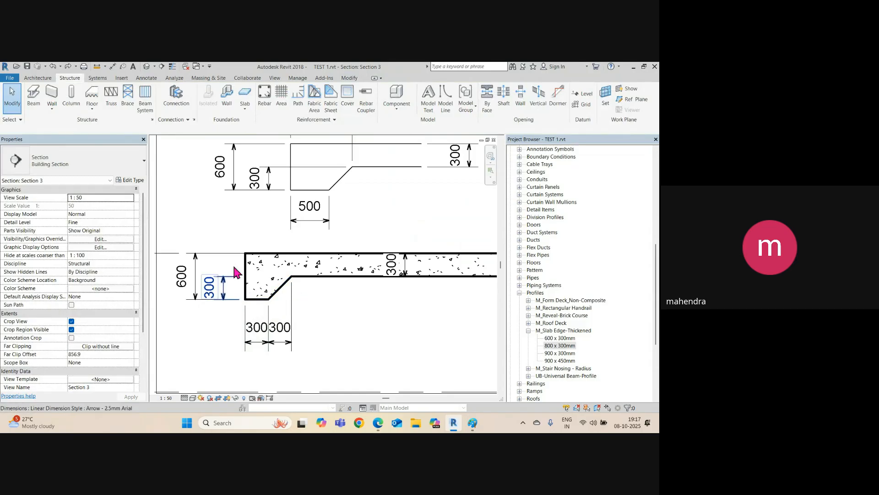
Step: Return to the 3D view and check which profile the Slab Edge type uses
left_click(198, 67)
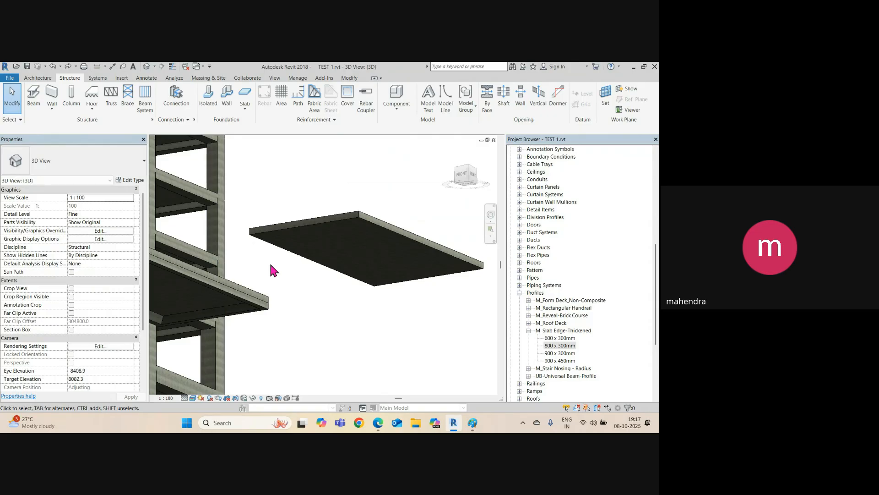
left_click(92, 109)
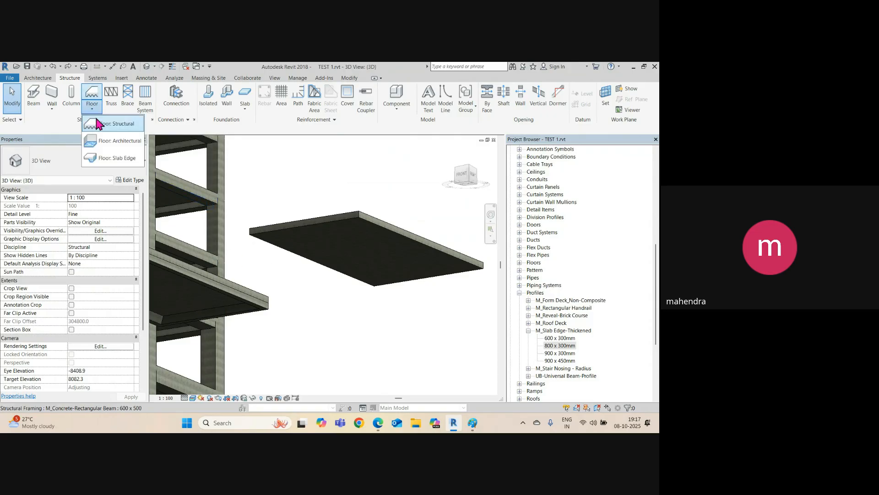
left_click(110, 158)
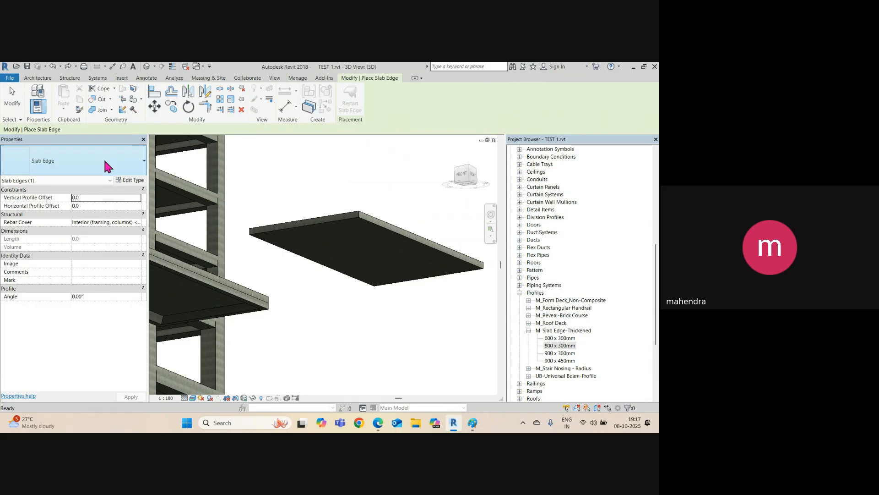
left_click(130, 181)
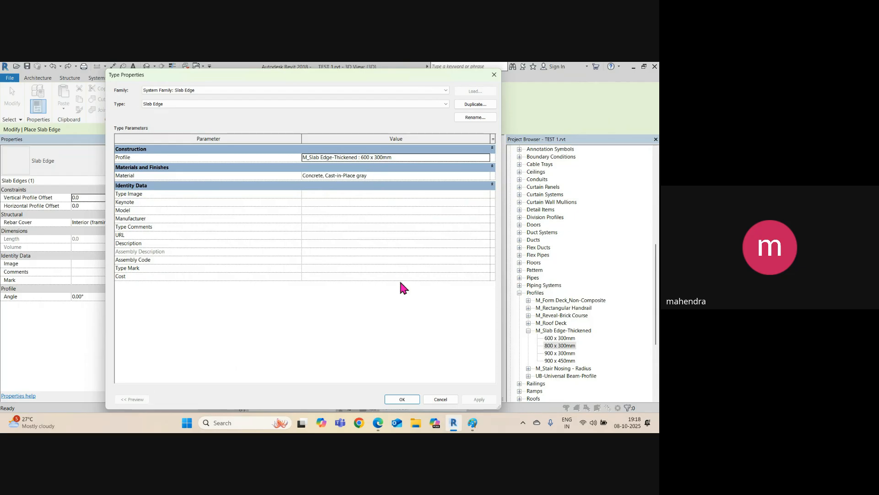
key("Escape")
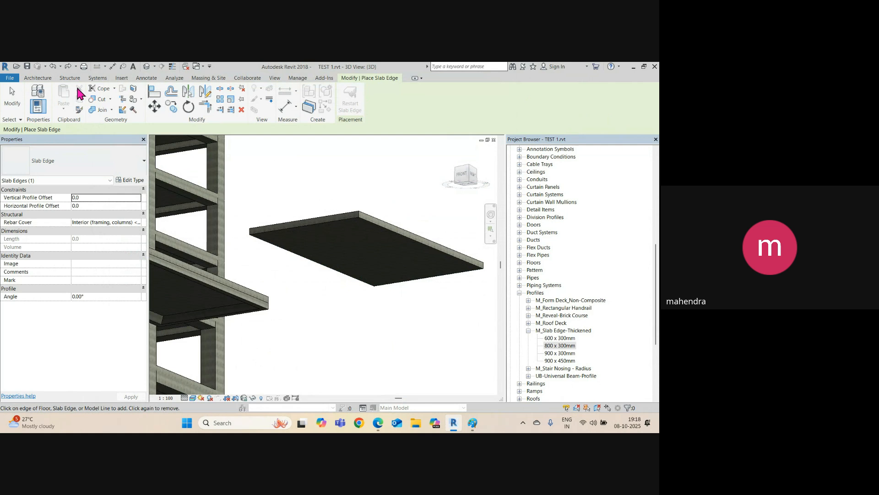
Step: Start a floor slab edge and duplicate the Slab Edge type under the name Slab Edge 800 X 300
left_click(70, 77)
left_click(93, 108)
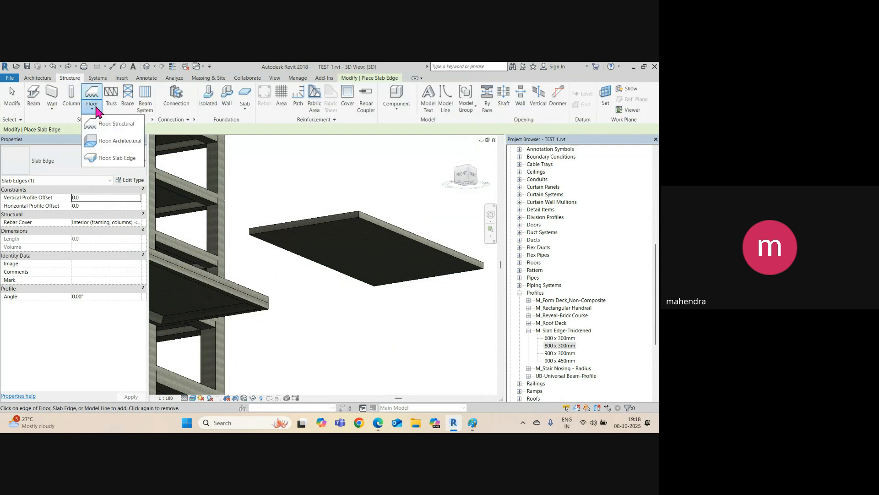
left_click(120, 159)
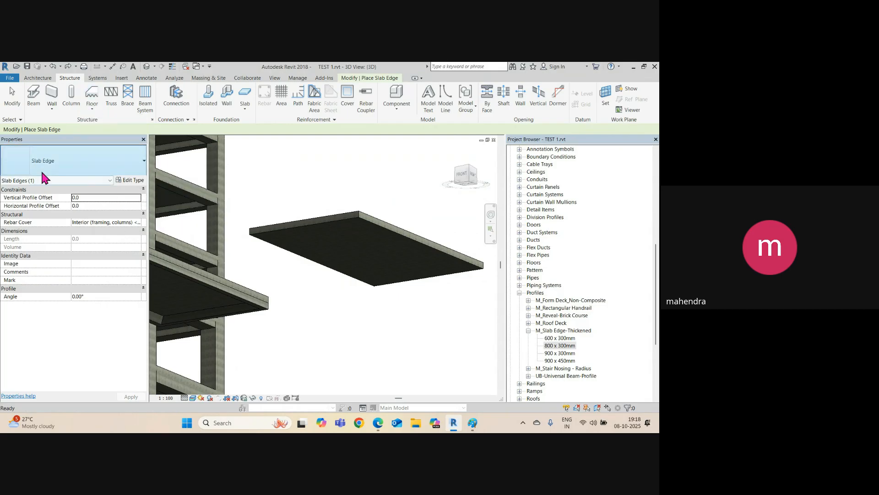
left_click(130, 182)
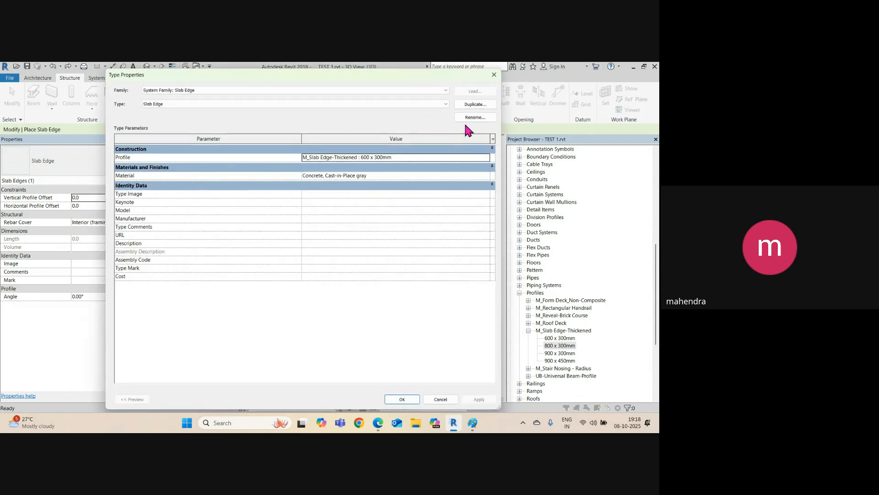
left_click(470, 106)
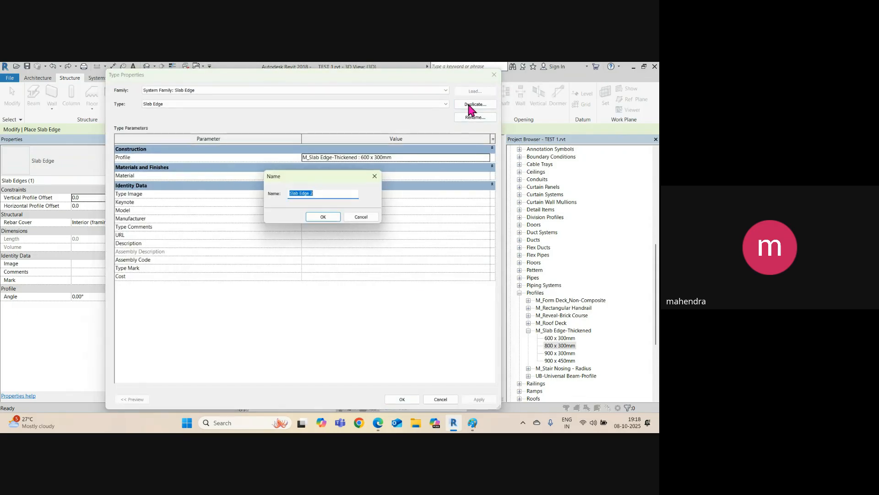
left_click(323, 193)
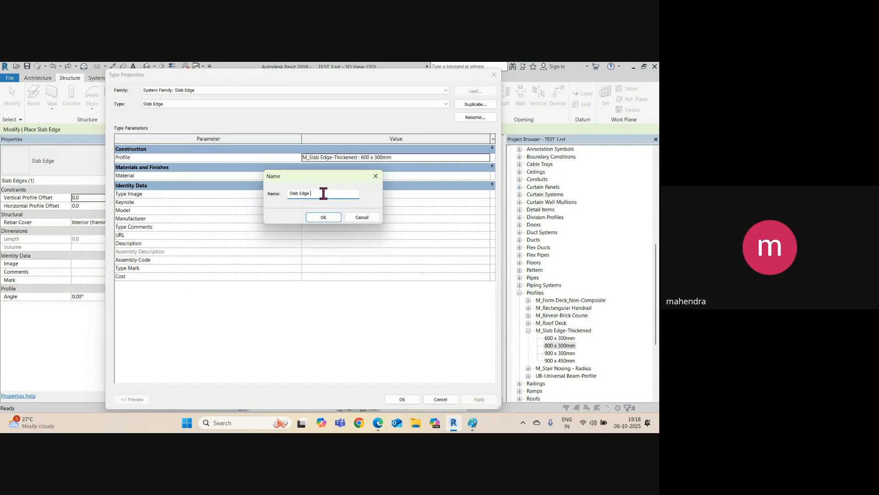
type("800 X 300")
left_click(326, 215)
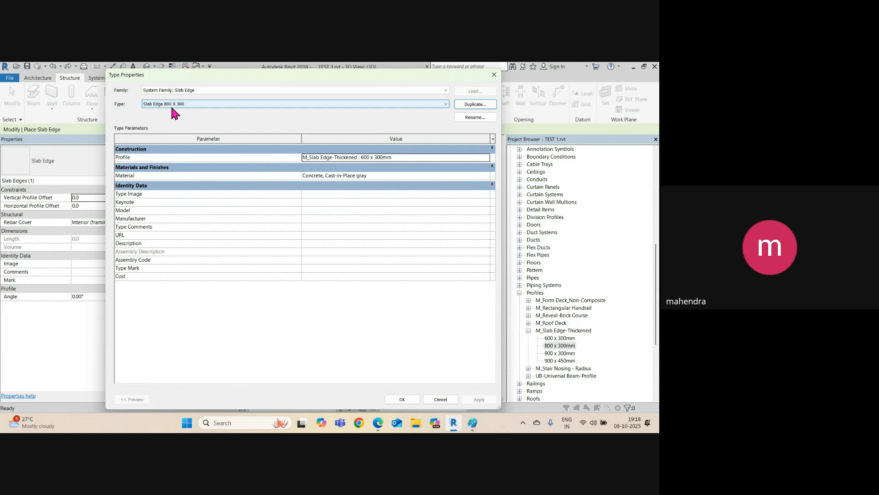
Step: Assign the M_Slab Edge-Thickened : 800 x 300mm profile to the Slab Edge 800 X 300 type
left_click(486, 157)
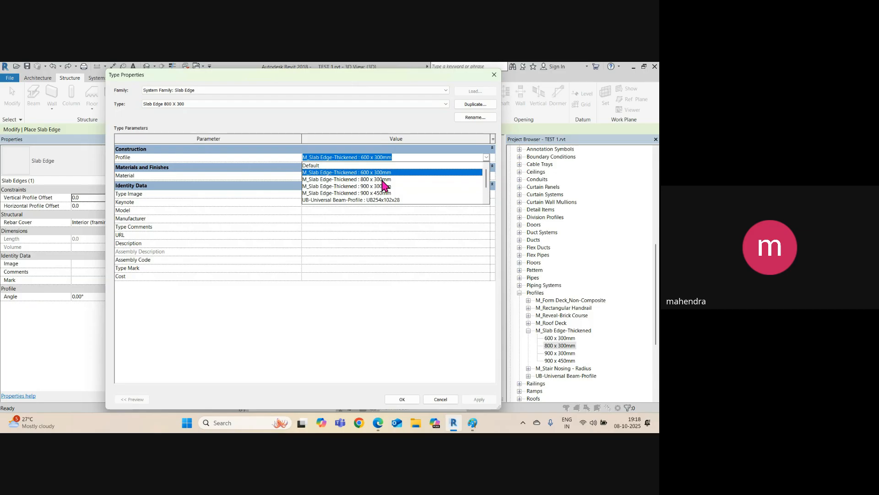
left_click(360, 180)
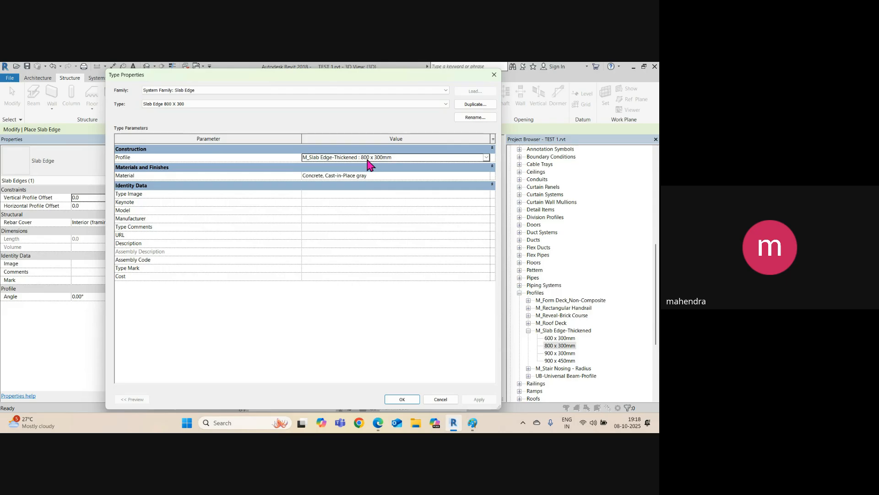
left_click(412, 401)
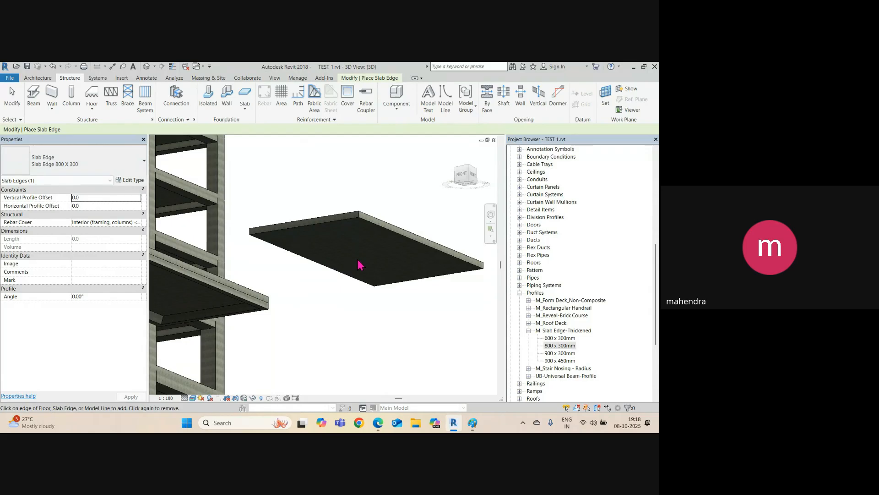
Step: Apply the Slab Edge 800 X 300 type to the whole chain of lower edges of the copied slab
scroll(388, 306, "up", 2)
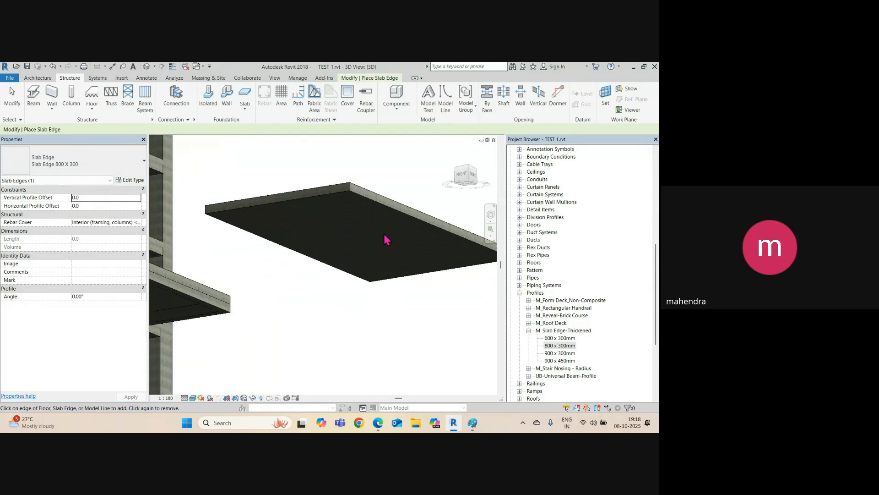
key("Tab")
left_click(378, 205)
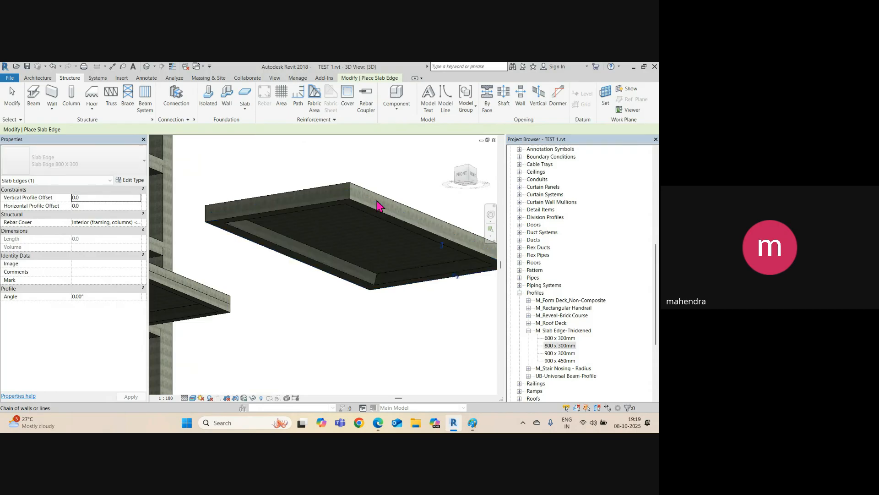
middle_click_drag(345, 288, 355, 302, "shift")
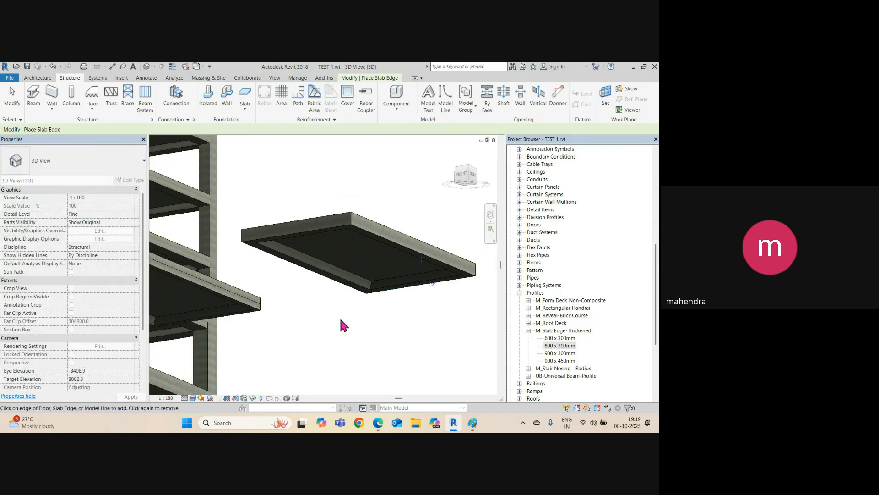
Step: In the GROUND LEVEL plan, extend the Section 3 line so that it cuts through the copied slab as well
key("ctrl+Tab")
scroll(248, 273, "down", 4)
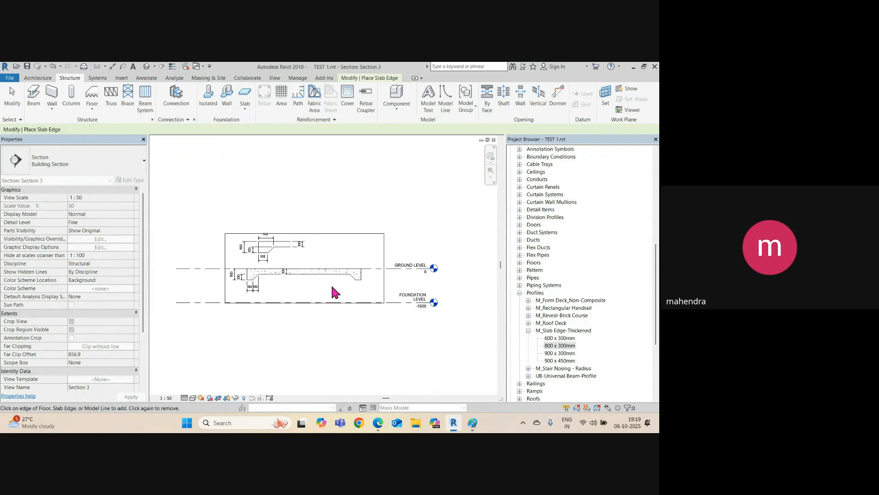
key("ctrl+Tab")
key("ctrl+Tab")
key("ctrl+Tab")
key("ctrl+Tab")
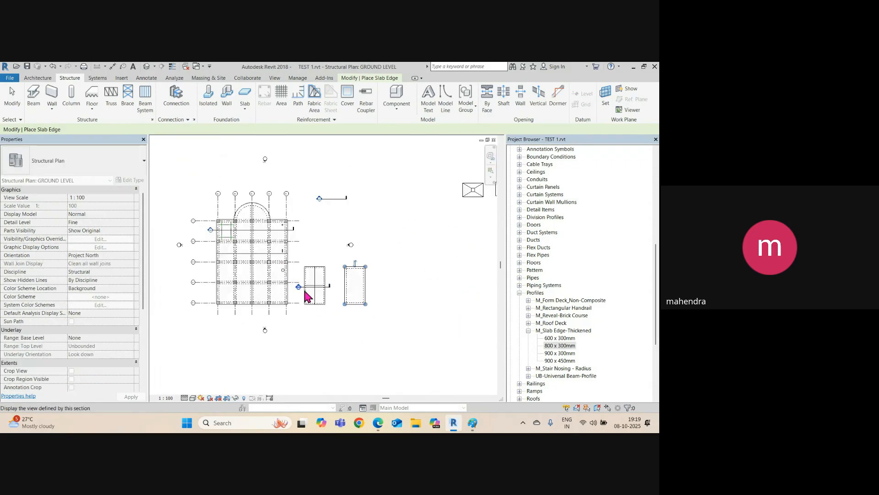
scroll(306, 295, "up", 4)
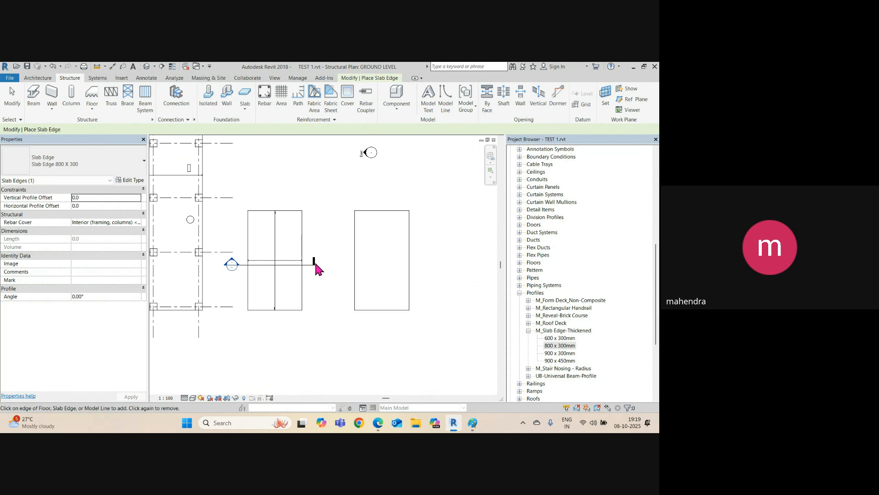
key("Escape")
key("Escape")
left_click(315, 264)
left_click_drag(313, 264, 422, 260)
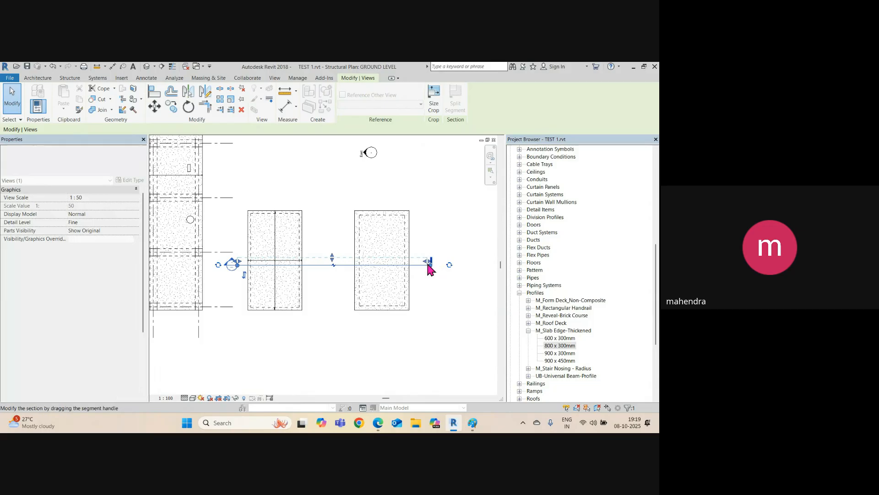
Step: Open the Section 3 view and extend the GROUND LEVEL and FOUNDATION LEVEL lines past the copied slab
right_click(422, 260)
left_click(447, 240)
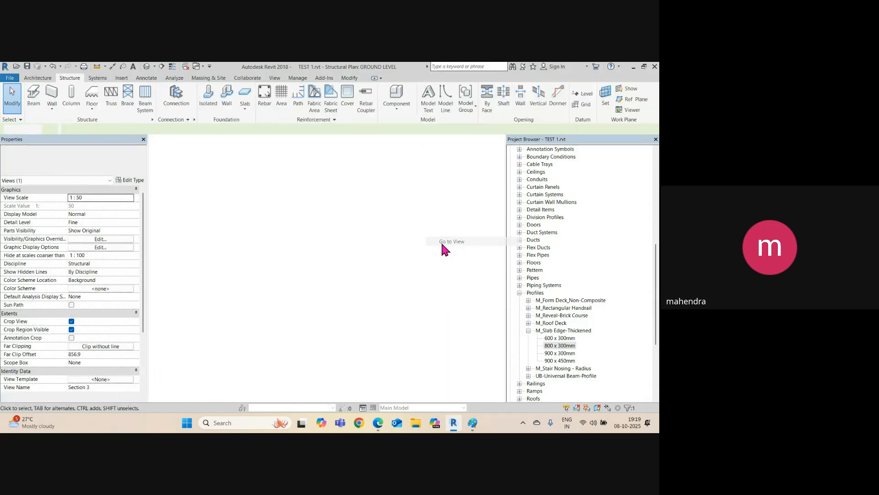
middle_click_drag(274, 283, 335, 250)
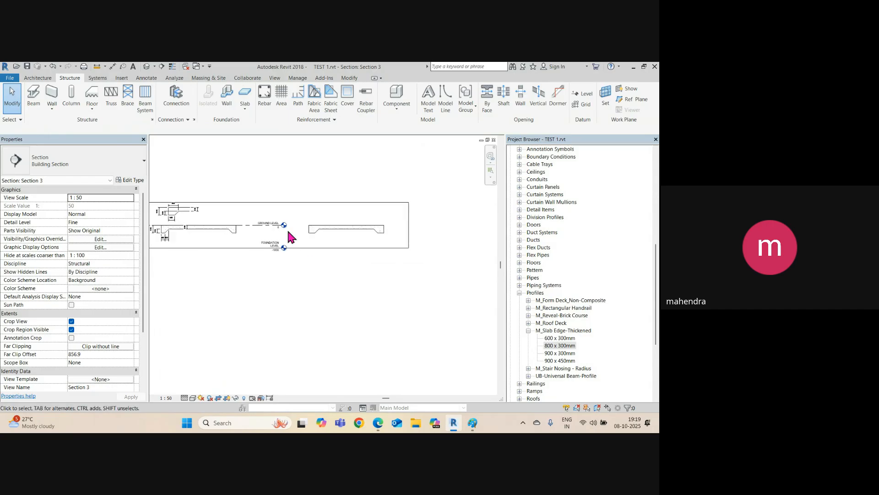
left_click(284, 225)
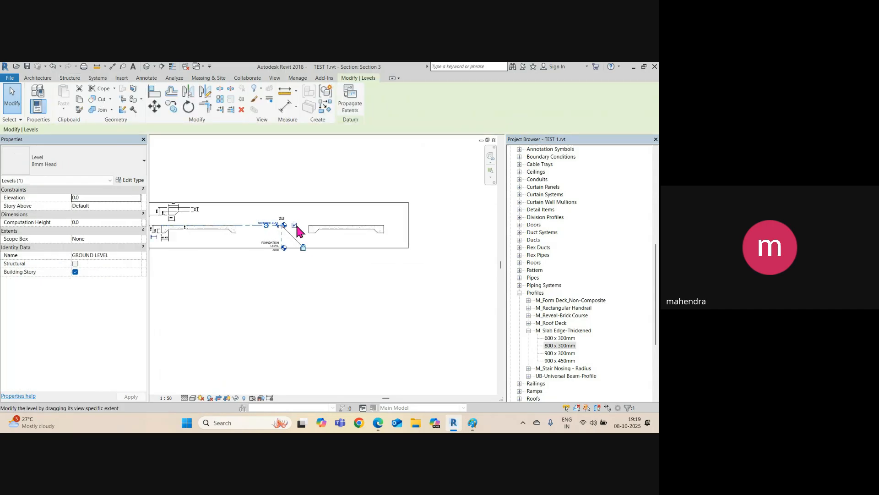
left_click_drag(297, 226, 442, 225)
scroll(397, 219, "up", 2)
left_click(398, 220)
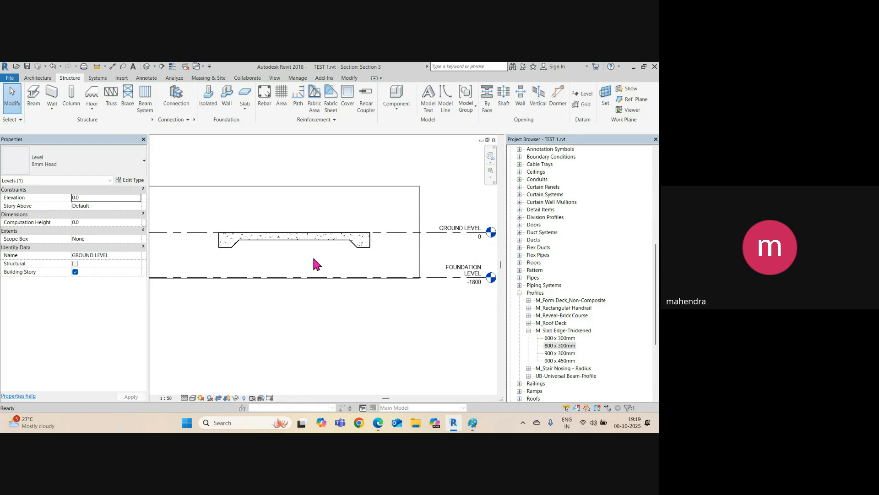
Step: Dimension the copied slab's thickness and, above the slab, the overall width of its thickened edge
middle_click_drag(256, 258, 319, 255)
scroll(367, 244, "up", 1)
scroll(385, 247, "up", 1)
key("d")
key("i")
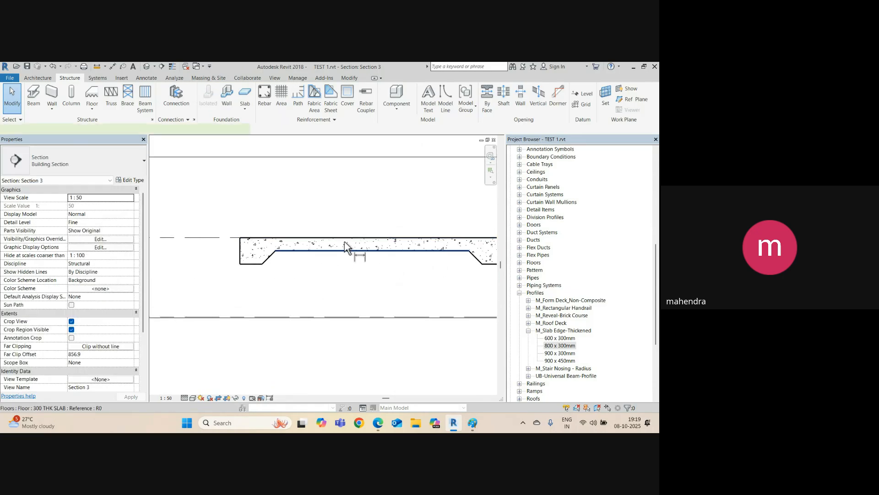
left_click(348, 245)
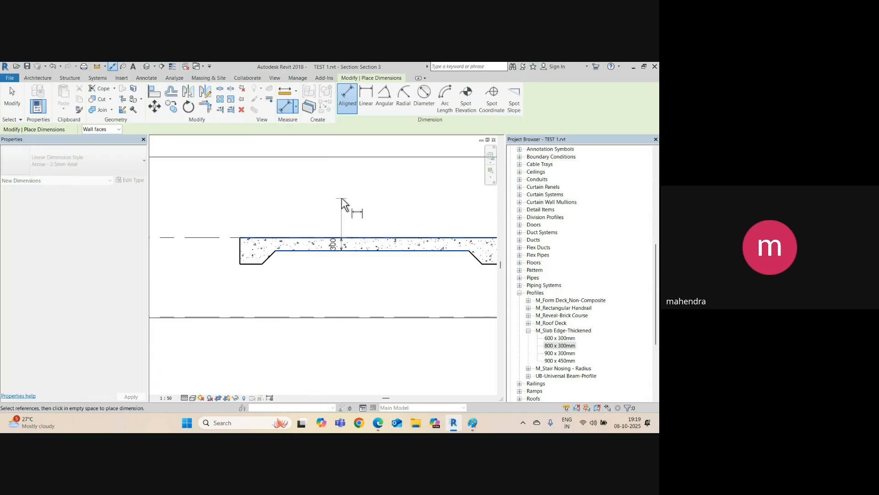
scroll(229, 247, "up", 3)
left_click(257, 247)
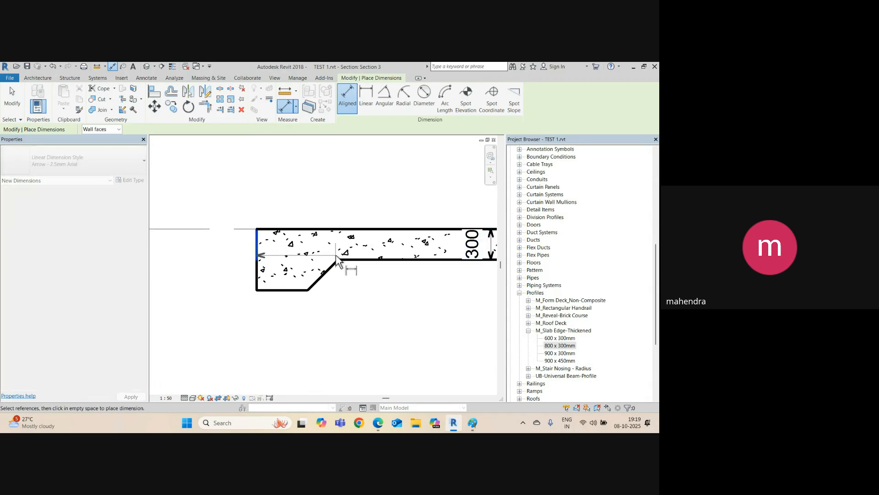
left_click(338, 260)
left_click(339, 184)
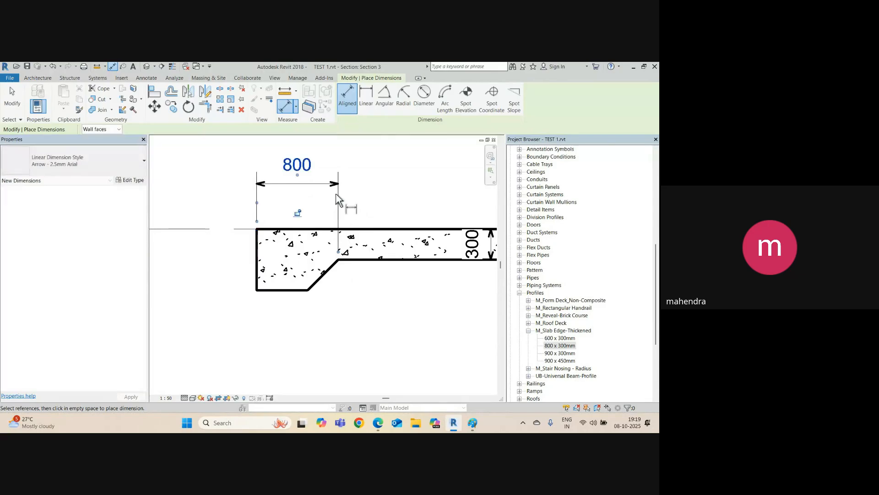
Step: Dimension the thickened edge's total height and add a chain splitting it into slab thickness and edge depth
left_click(273, 230)
left_click(259, 290)
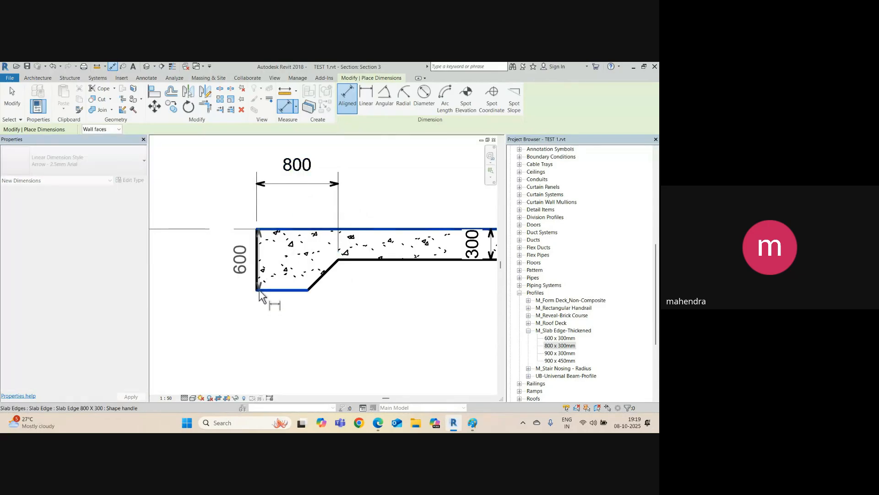
left_click(196, 286)
left_click(346, 260)
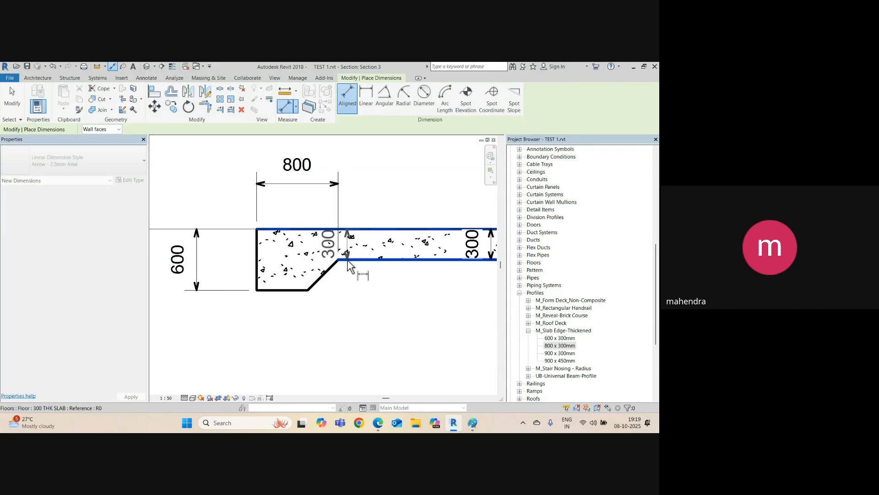
left_click(263, 290)
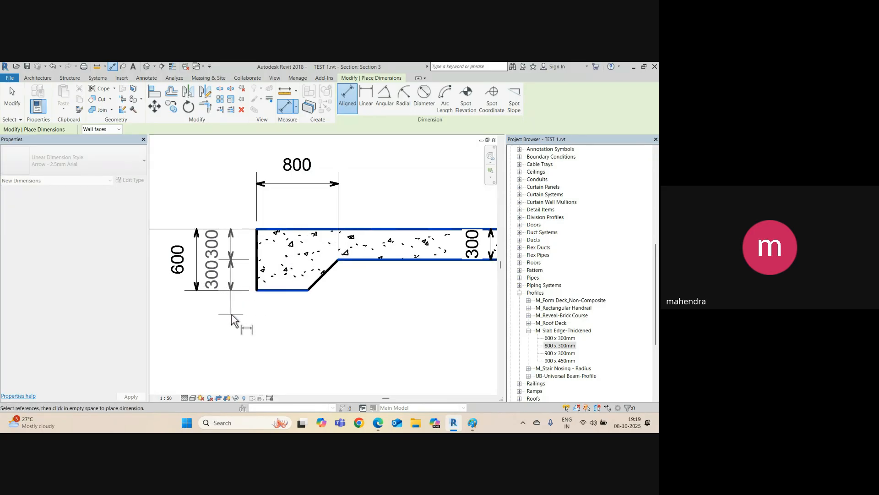
left_click(233, 312)
Step: Dimension the thickened edge's flat bottom width and its overall width below the profile
left_click(256, 275)
left_click(307, 290)
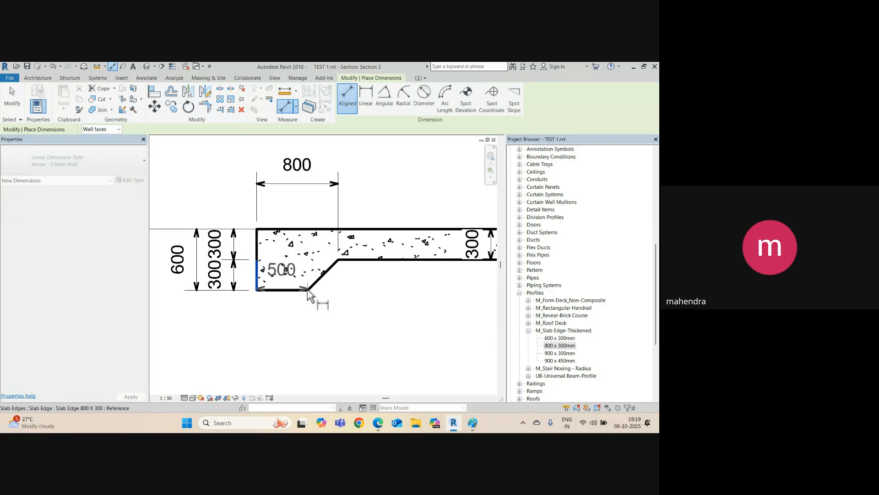
left_click(307, 337)
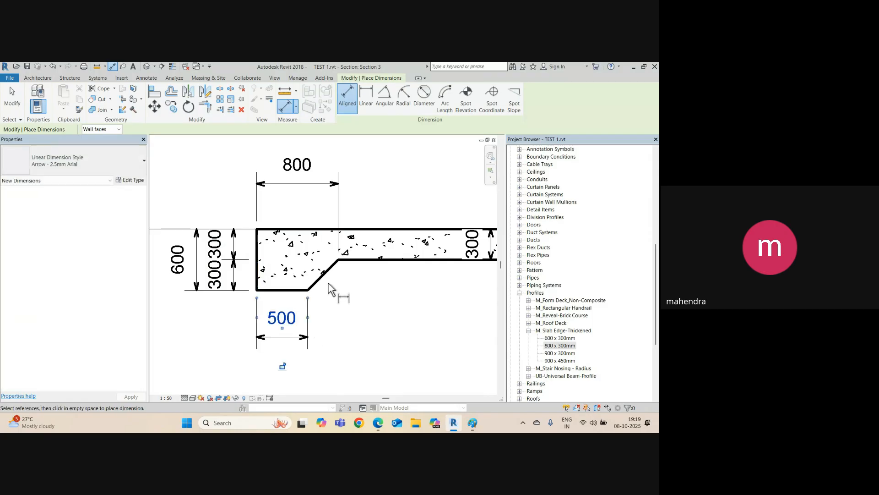
left_click(257, 275)
left_click(338, 259)
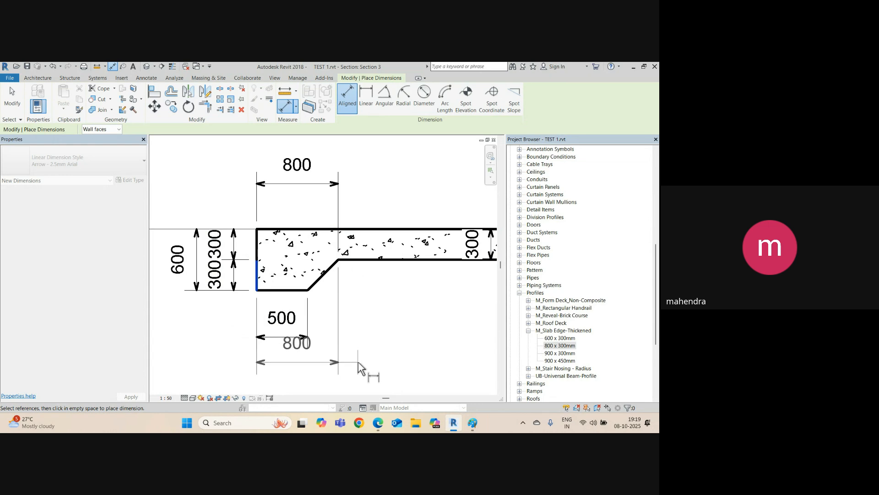
middle_click_drag(367, 365, 368, 319)
left_click(354, 336)
key("Escape")
key("Escape")
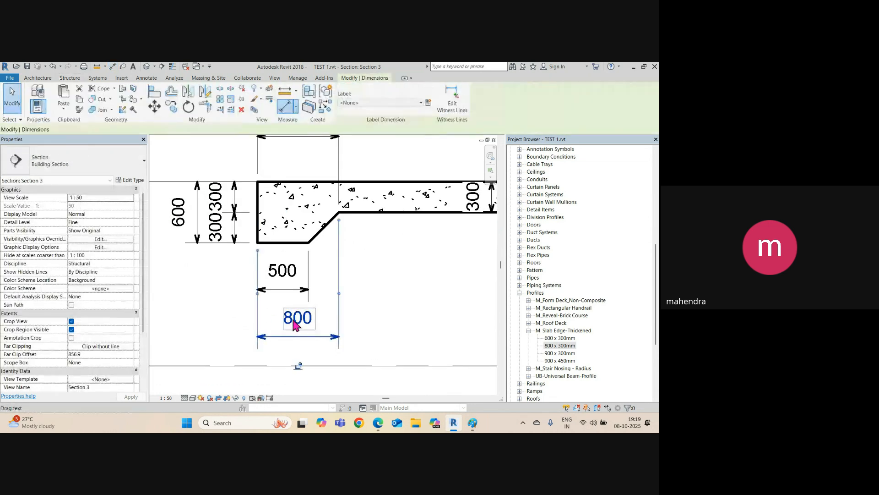
Step: Move the lower overall dimension's witness line to the foot of the slope and align the dimension with the flat bottom width dimension
left_click_drag(315, 244, 309, 243)
scroll(343, 331, "up", 1)
scroll(332, 330, "up", 2)
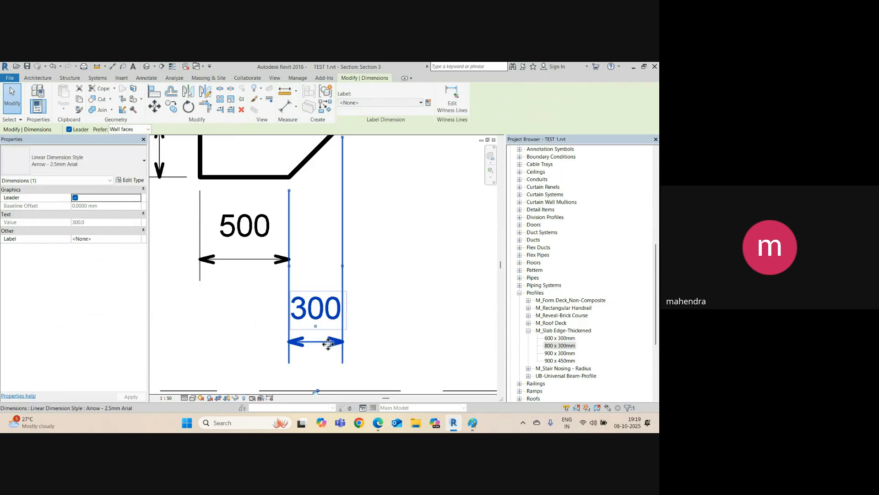
left_click_drag(327, 343, 324, 261)
scroll(324, 261, "down", 1)
scroll(340, 231, "down", 1)
middle_click_drag(339, 231, 324, 285)
left_click(317, 250)
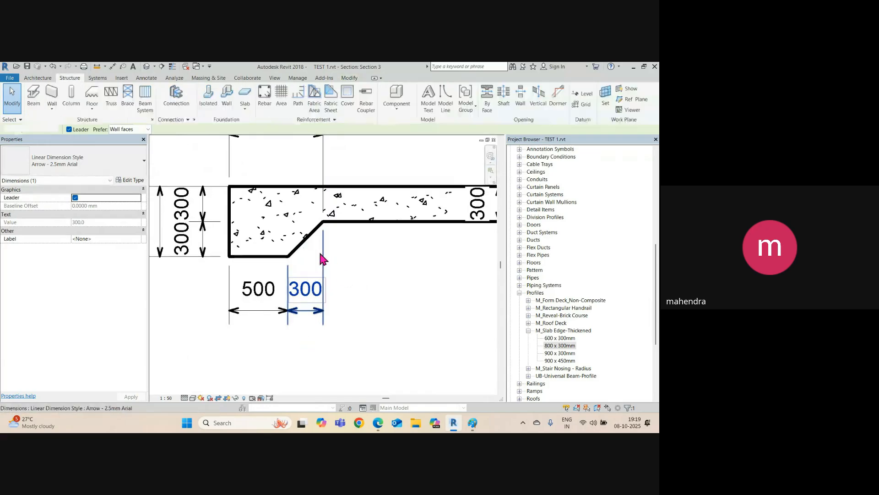
Step: Dimension the vertical drop from the slab's underside to the thickened edge's bottom beside the slope
key("d")
key("i")
left_click(266, 256)
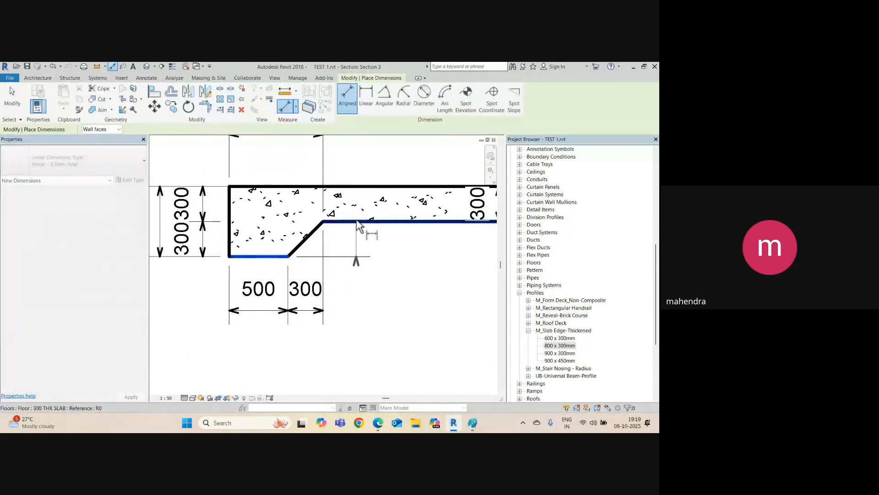
left_click(360, 222)
left_click(351, 275)
scroll(310, 297, "down", 3)
key("Escape")
key("Escape")
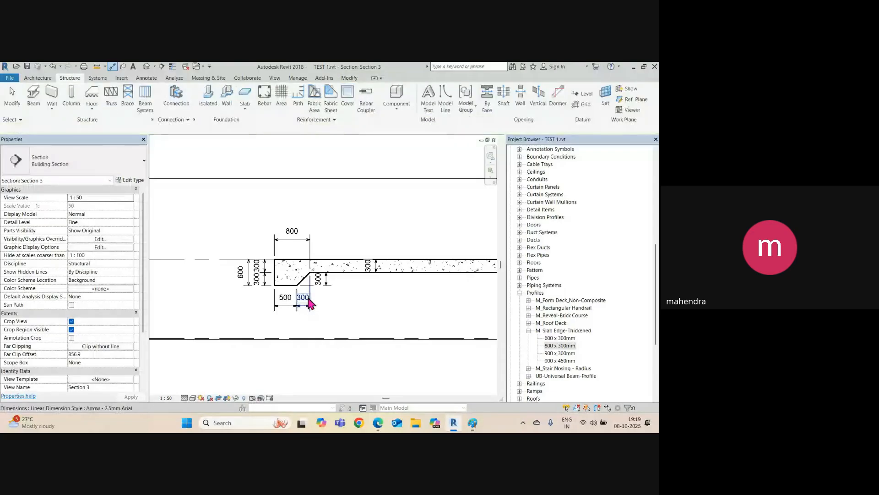
Step: Select the copied slab's thickened edge in the section and check its slab edge type
left_click(286, 280)
scroll(283, 282, "up", 3)
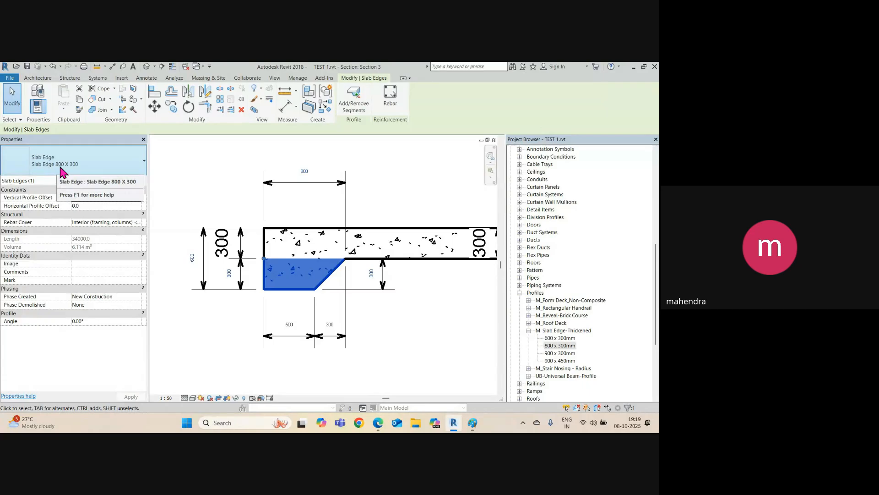
left_click(392, 323)
scroll(382, 312, "down", 3)
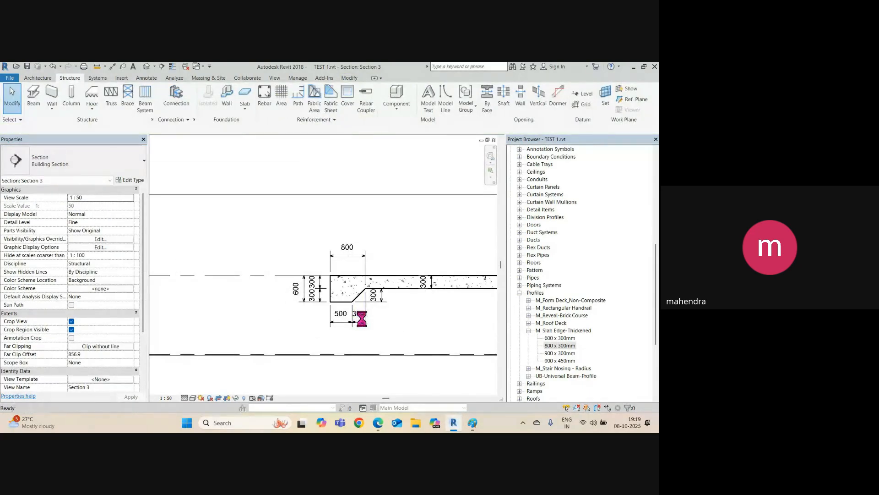
Step: Return to the 3D view and look at both ground slabs from above
left_click(145, 67)
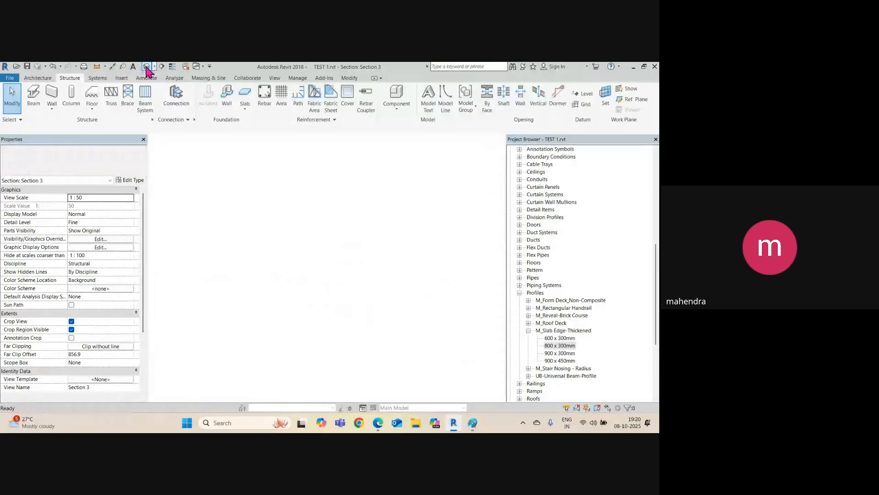
scroll(342, 219, "down", 3)
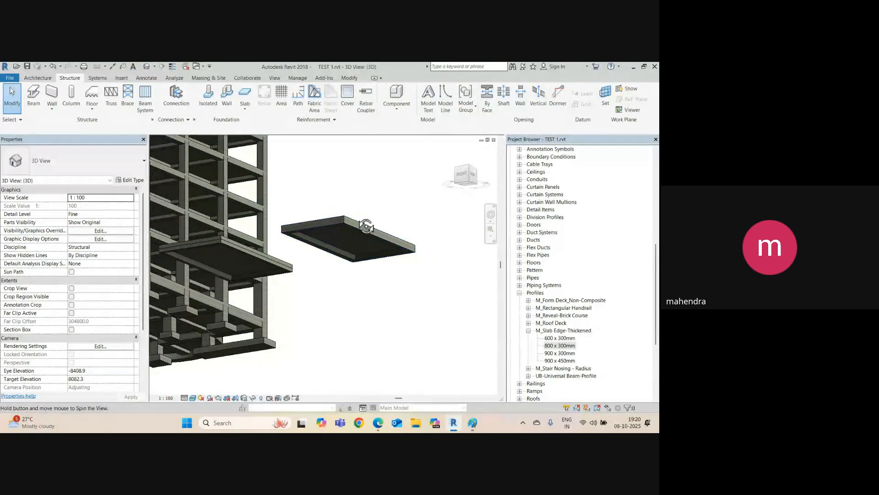
middle_click_drag(365, 226, 346, 338, "shift")
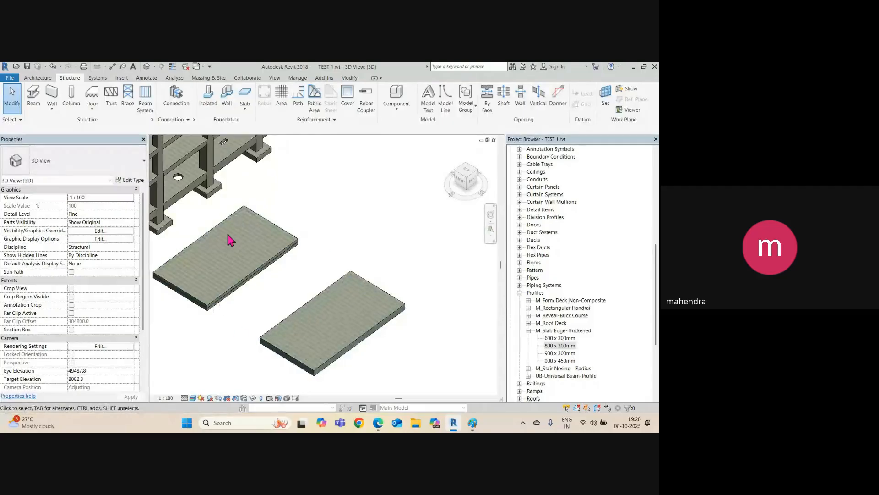
middle_click_drag(228, 310, 276, 313)
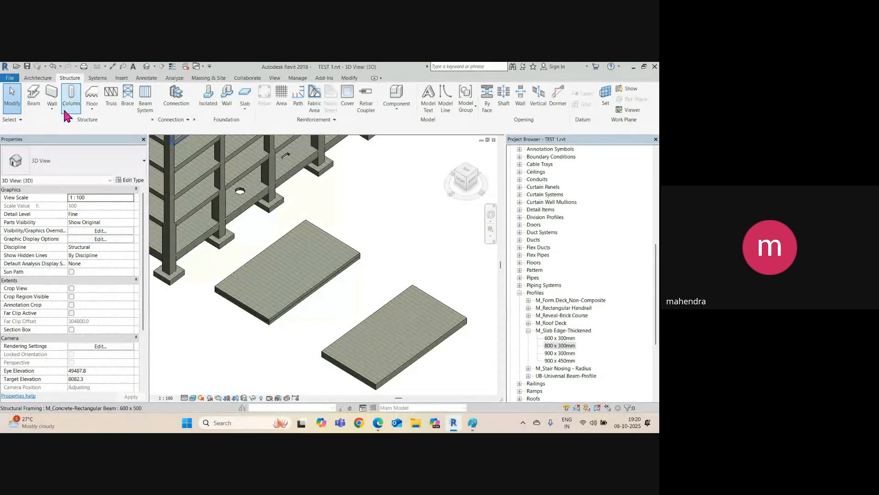
left_click(91, 107)
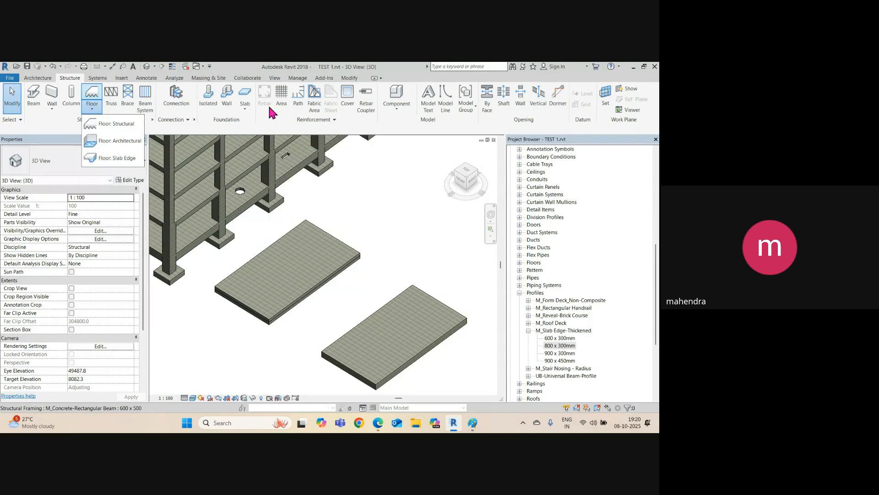
left_click(247, 108)
left_click(247, 108)
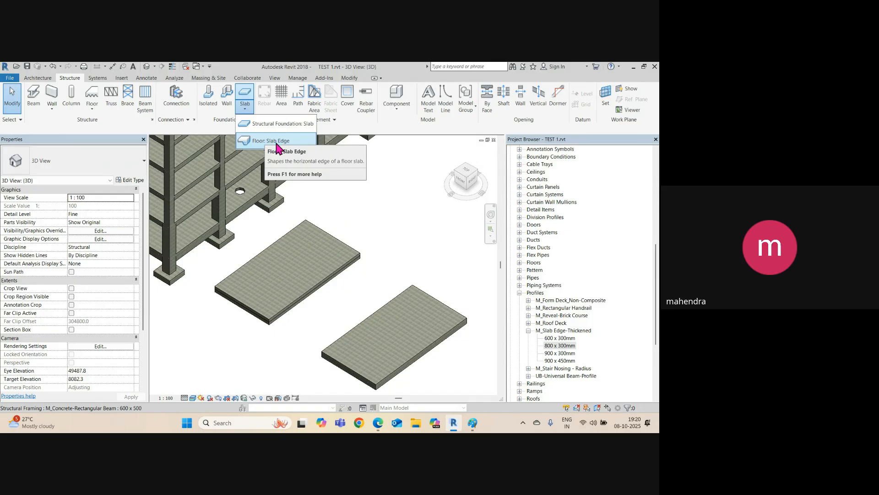
left_click(366, 231)
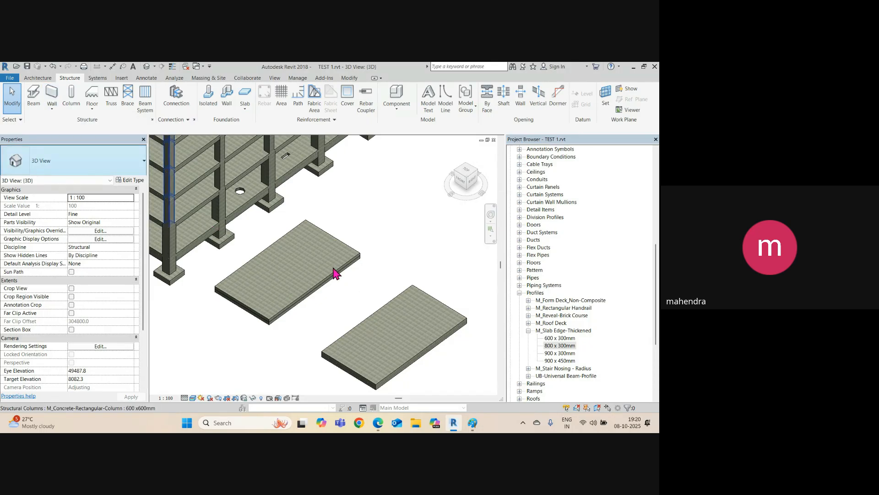
scroll(334, 274, "down", 4)
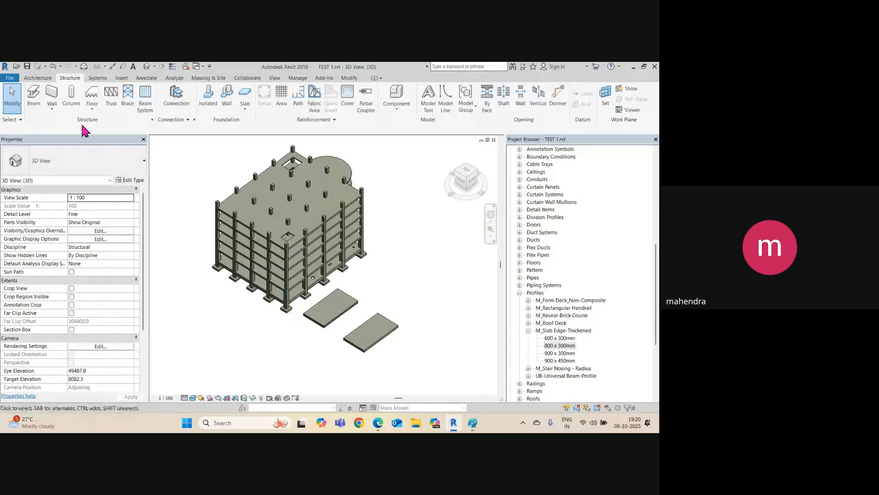
left_click(56, 107)
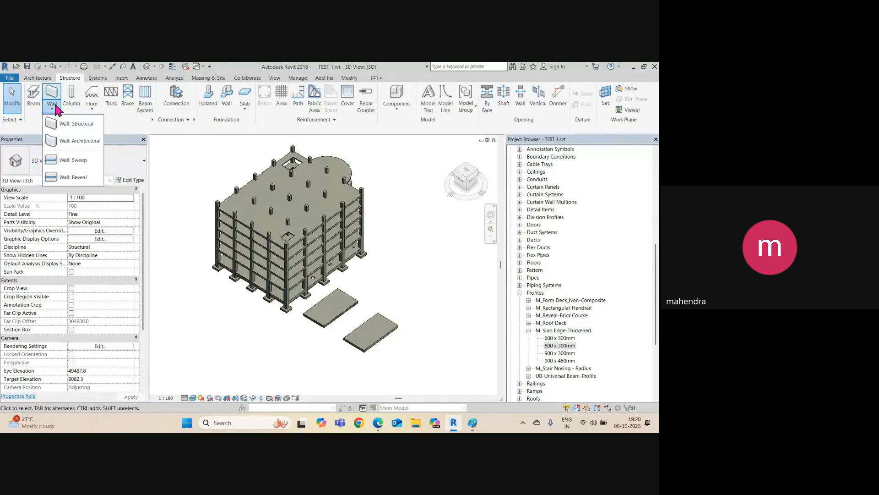
left_click(83, 128)
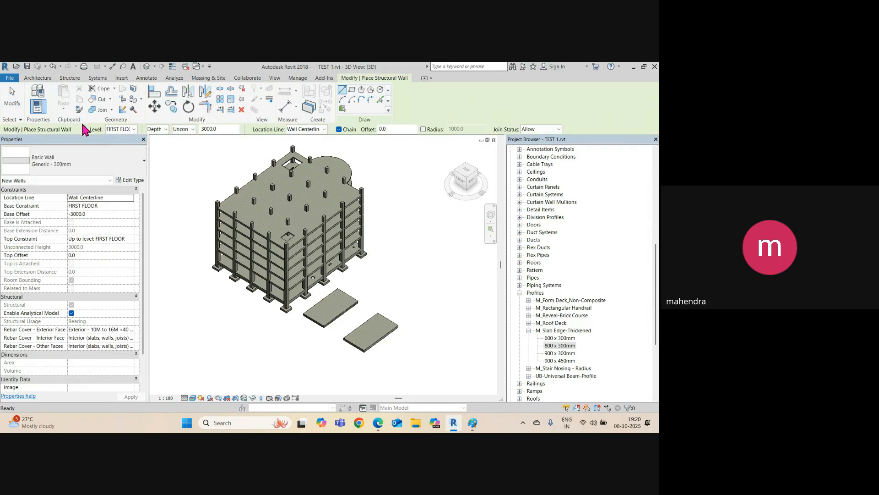
left_click(84, 157)
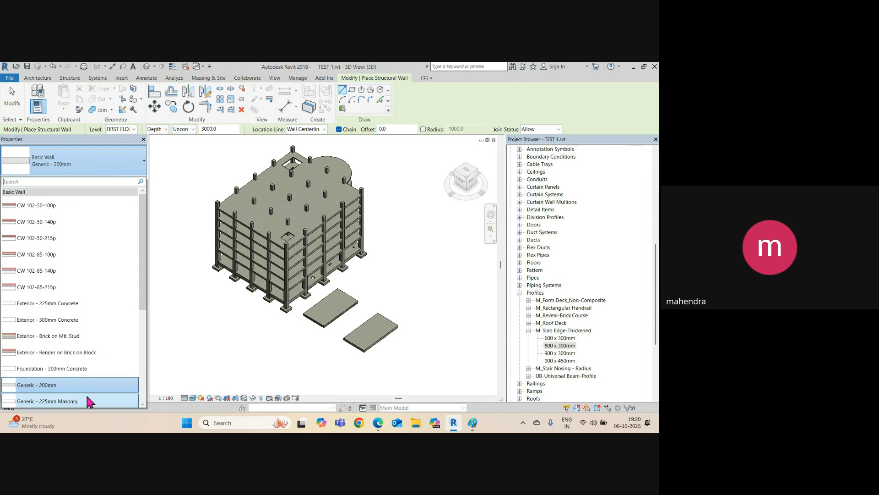
scroll(69, 335, "down", 2)
scroll(64, 343, "down", 2)
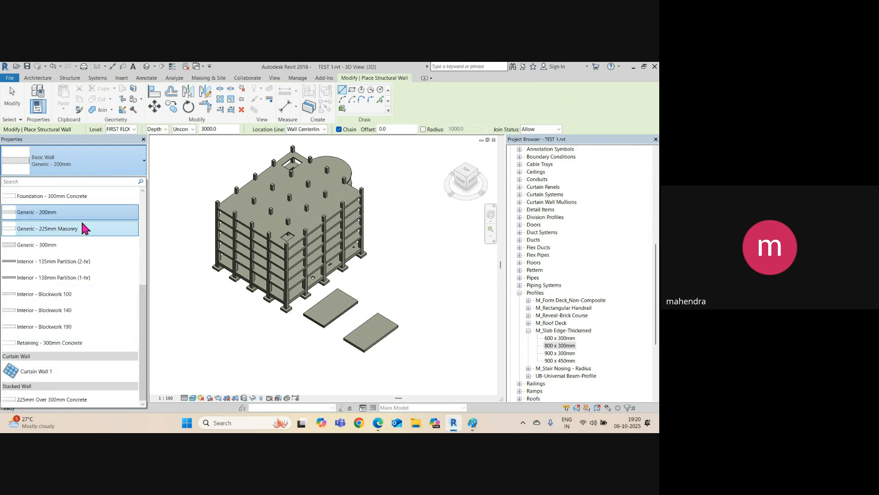
scroll(82, 228, "up", 3)
scroll(52, 220, "up", 3)
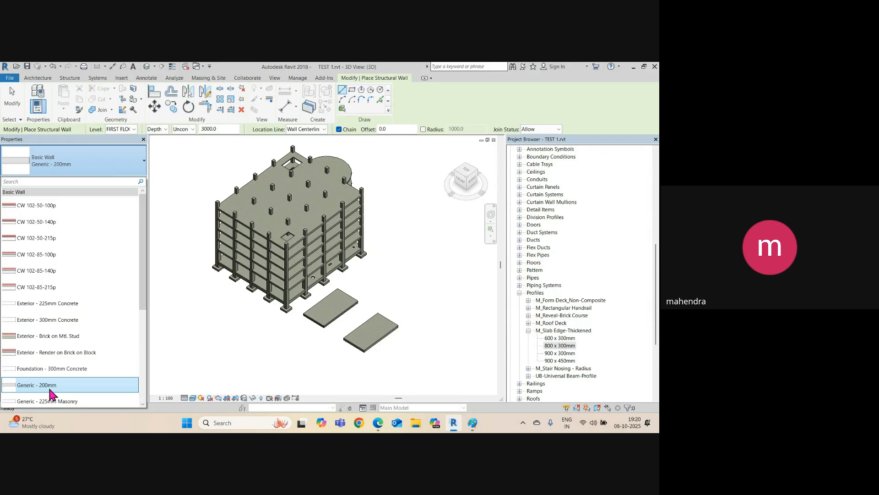
left_click(301, 357)
scroll(260, 290, "up", 4)
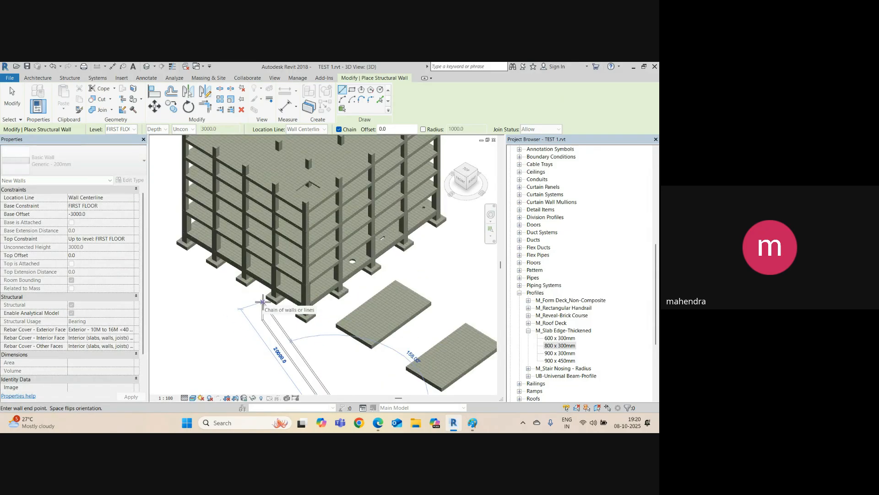
key("Escape")
key("Escape")
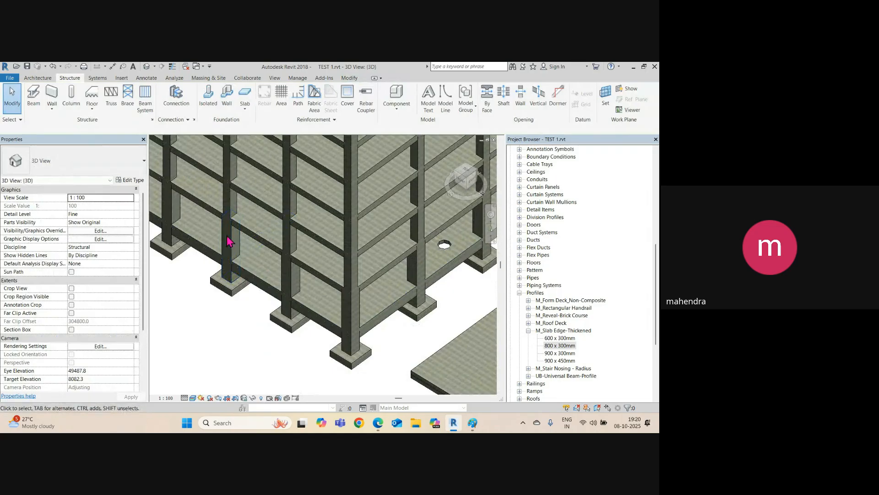
Step: Open the GROUND LEVEL structural plan and go to the view of the section line crossing the floor opening
scroll(554, 175, "up", 10)
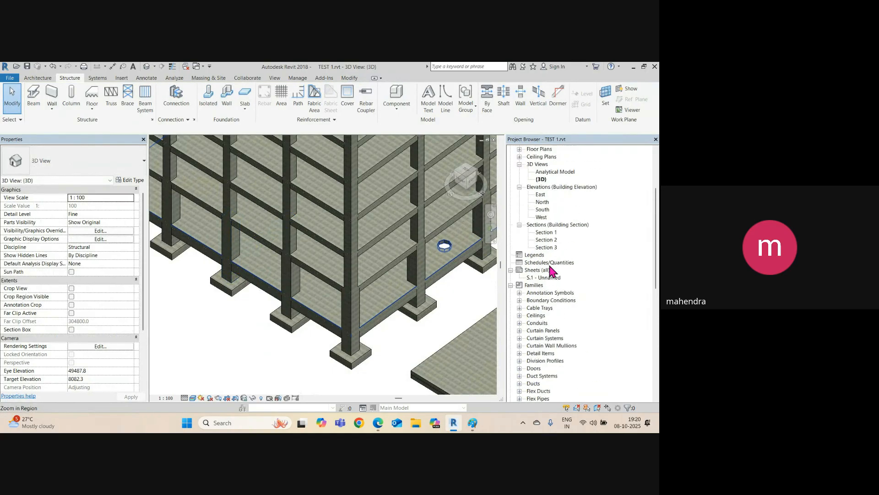
double_click(554, 187)
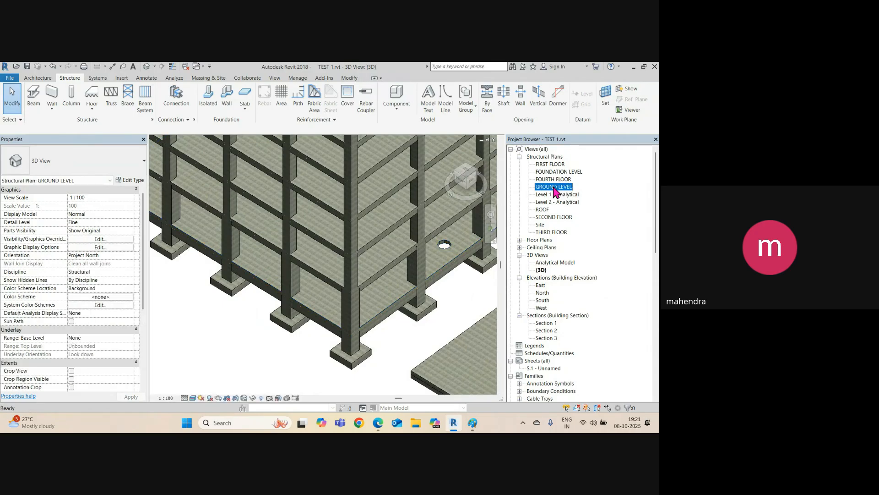
middle_click_drag(265, 239, 456, 374)
middle_click_drag(325, 277, 342, 289)
scroll(233, 218, "up", 2)
left_click(260, 261)
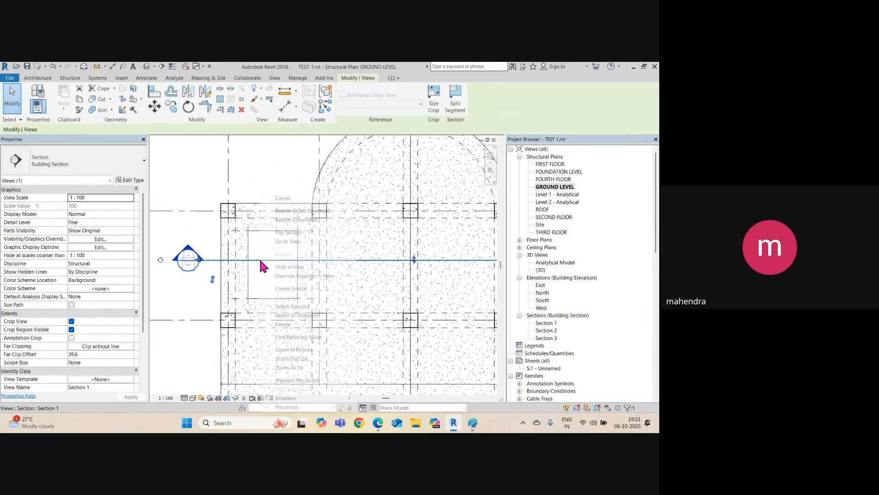
right_click(260, 261)
left_click(295, 240)
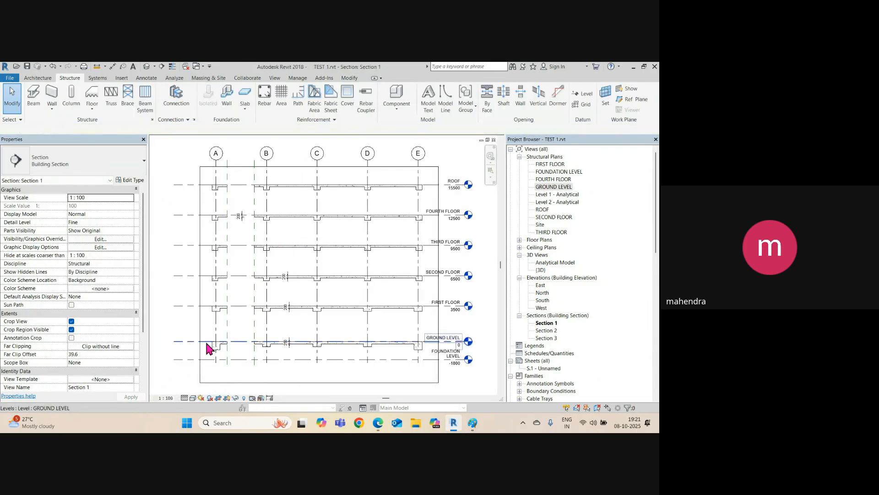
Step: Measure the clear height from GROUND LEVEL to the underside of the first floor beam at grid A with a temporary detail line
scroll(215, 339, "up", 5)
scroll(287, 275, "down", 4)
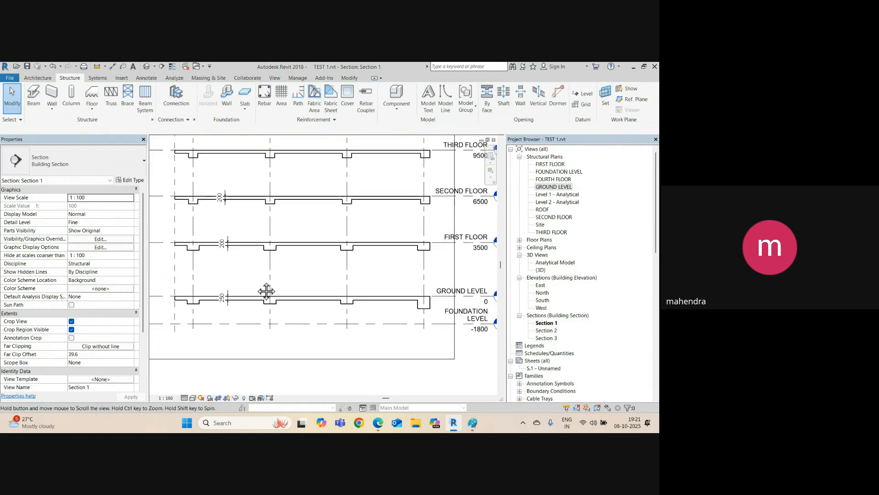
scroll(199, 266, "up", 1)
middle_click_drag(200, 266, 255, 279)
middle_click_drag(173, 274, 324, 280)
scroll(301, 268, "up", 3)
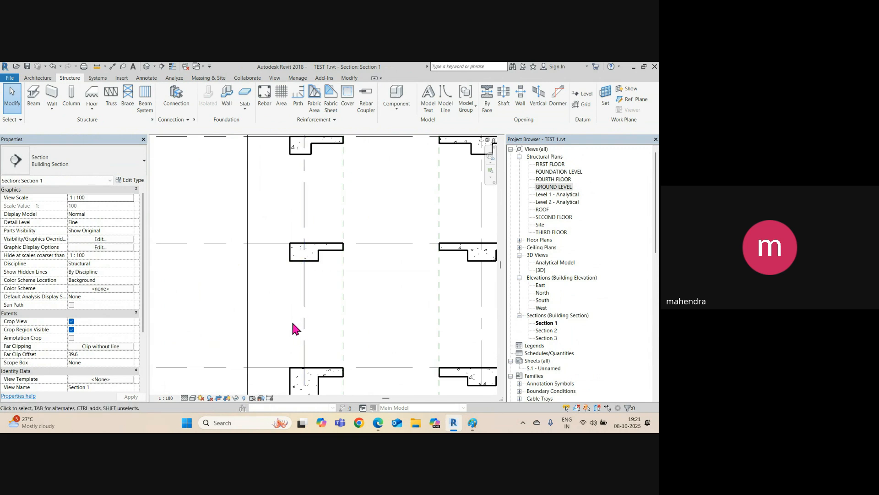
key("l")
left_click(290, 368)
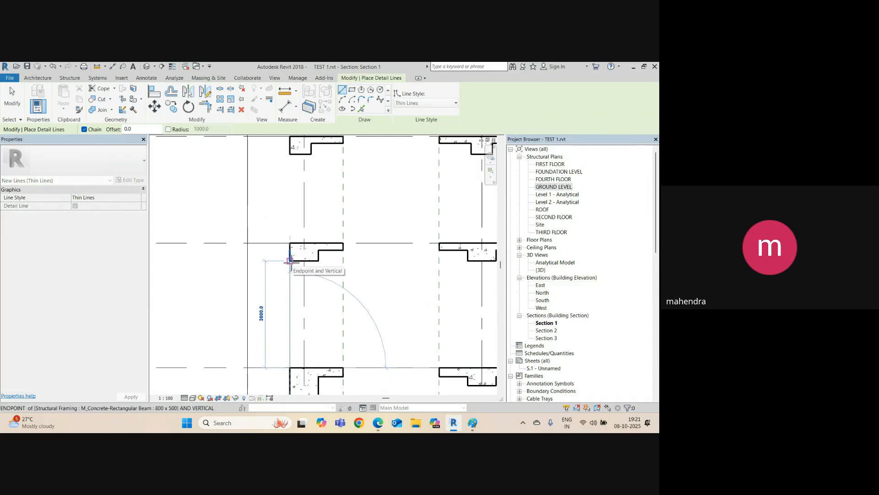
key("Escape")
key("Escape")
scroll(234, 303, "down", 3)
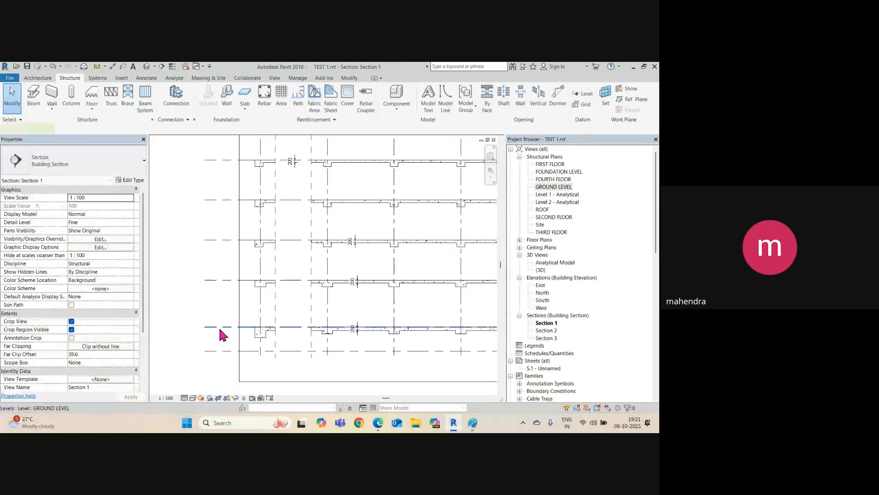
Step: Return to the GROUND LEVEL plan from its level line and start placing a structural wall
left_click(220, 328)
right_click(220, 328)
left_click(255, 142)
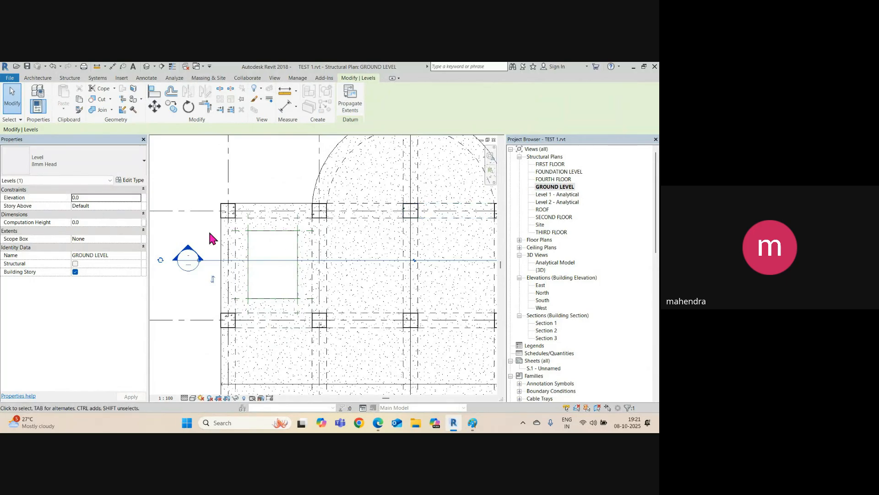
left_click(65, 78)
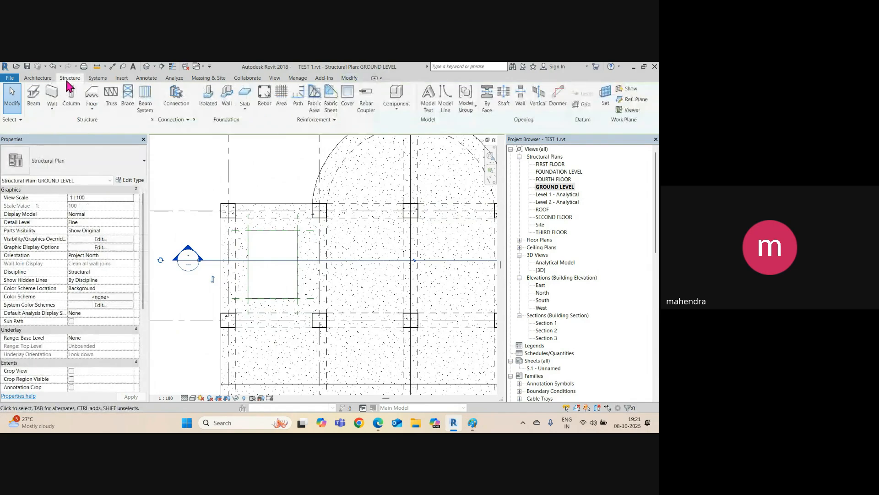
left_click(55, 111)
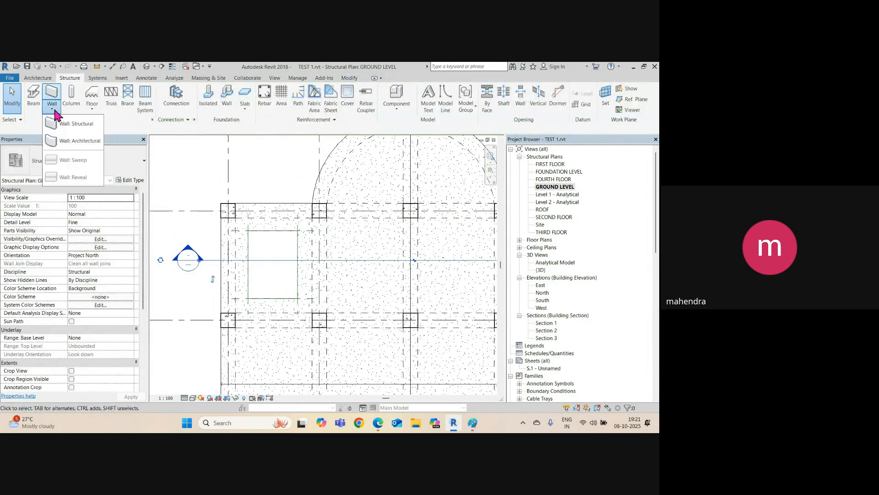
left_click(69, 125)
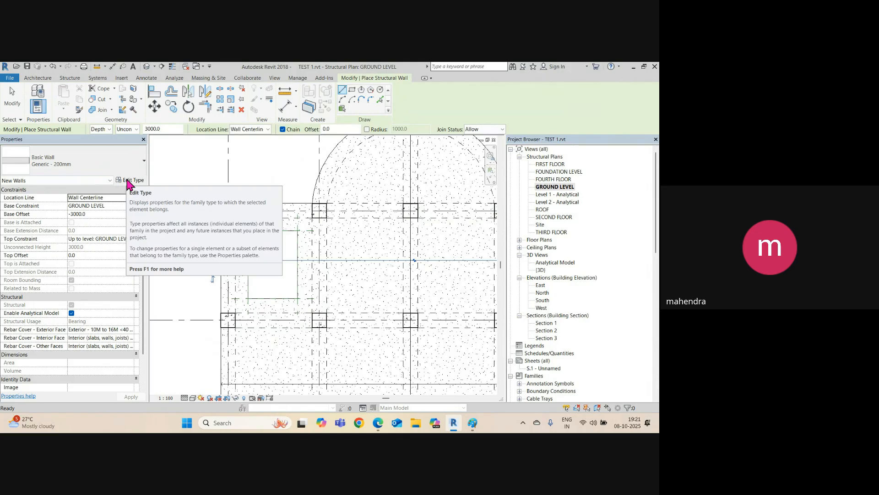
Step: Try to duplicate the Generic - 200mm wall type under the name Generic - 300mm
left_click(133, 181)
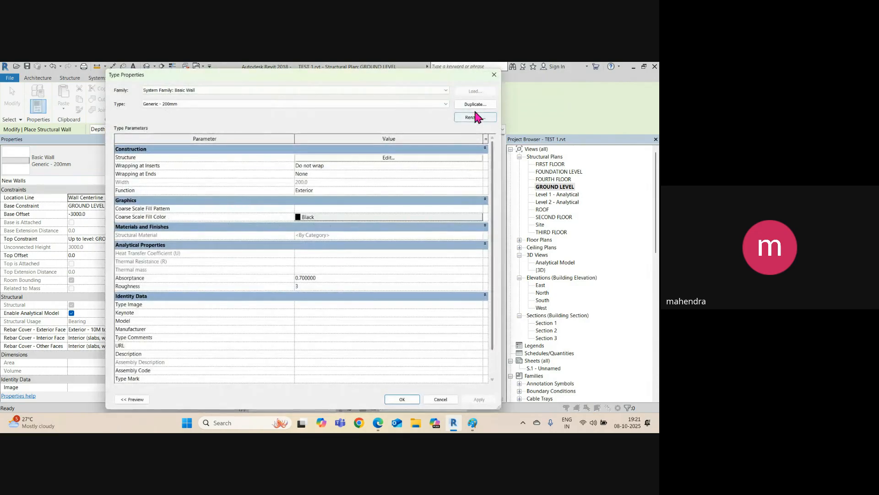
left_click(475, 105)
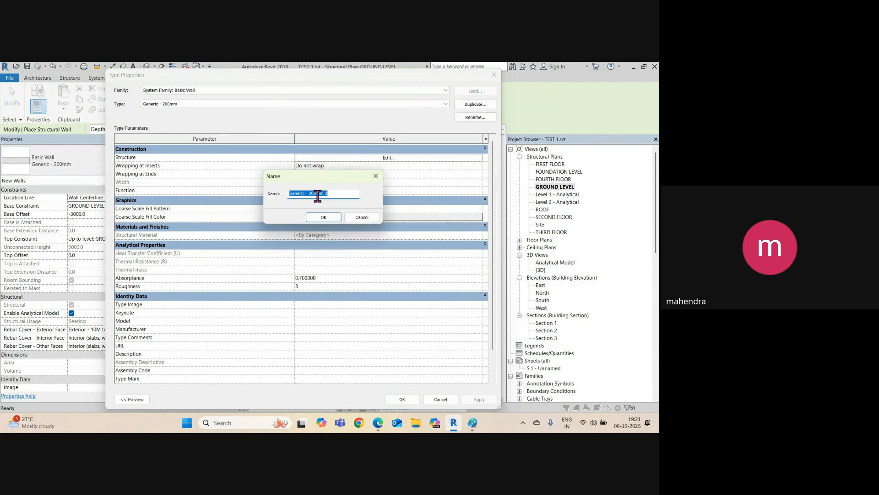
left_click(308, 193)
type("3")
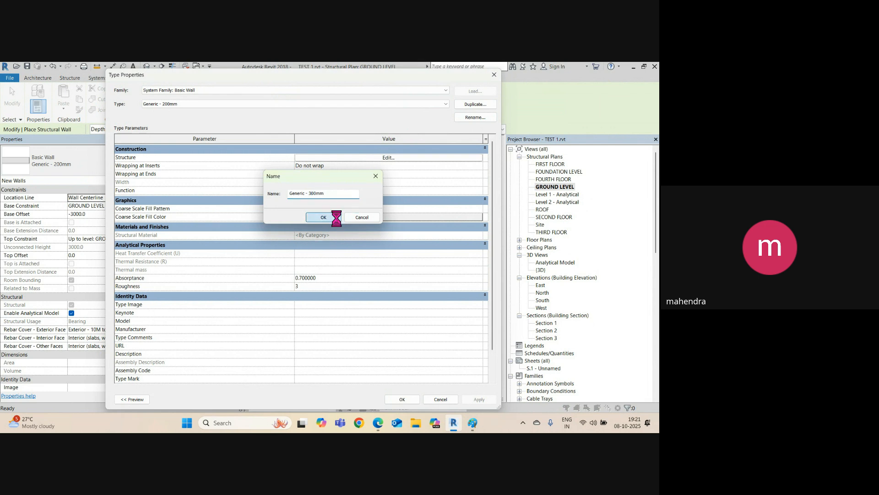
left_click(338, 217)
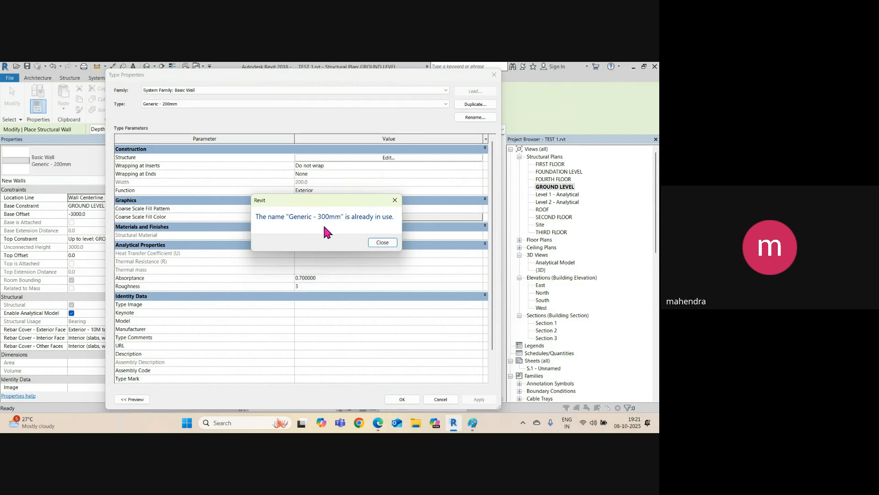
key("Escape")
key("Escape")
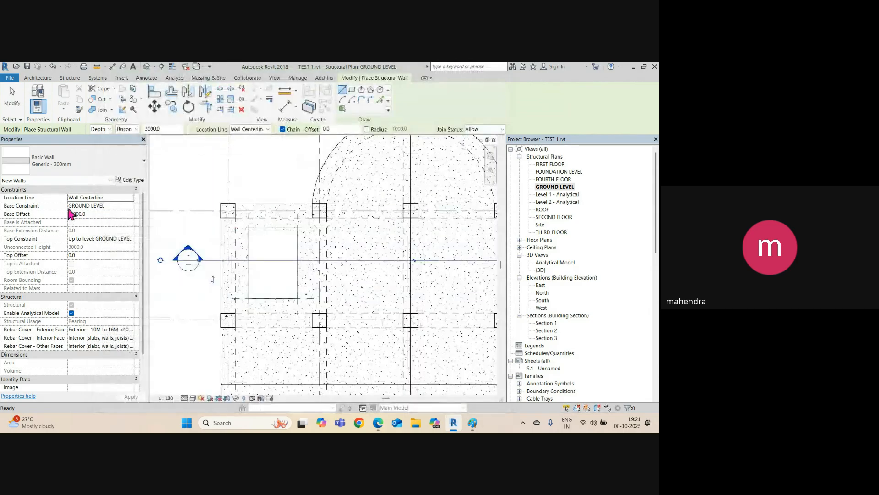
Step: Choose the Generic - 300mm wall type and duplicate it as Generic - 350mm
left_click(111, 170)
scroll(89, 314, "down", 1)
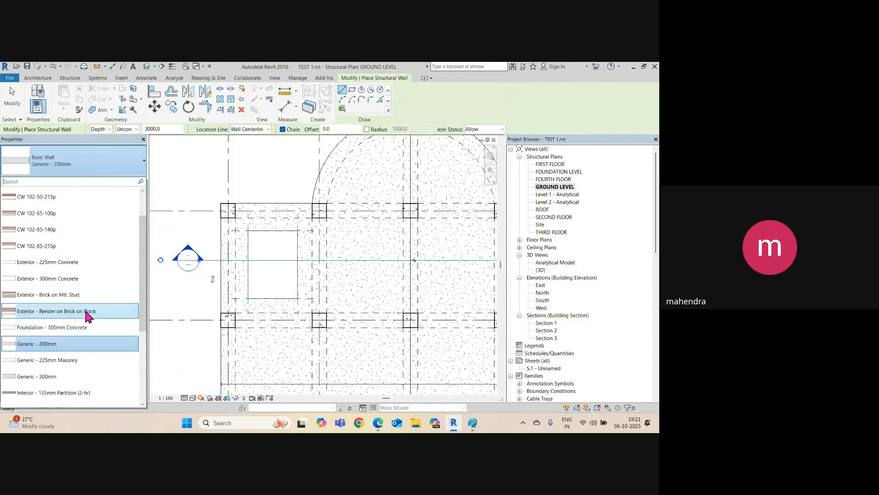
left_click(52, 375)
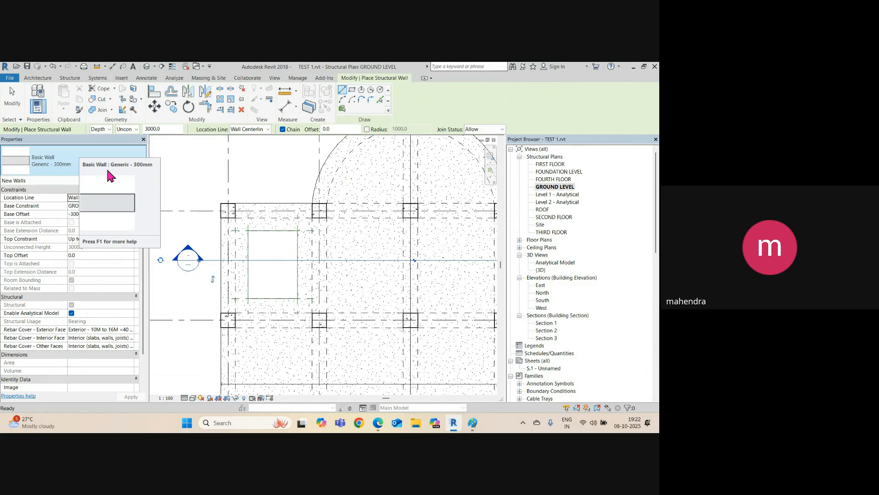
left_click(131, 180)
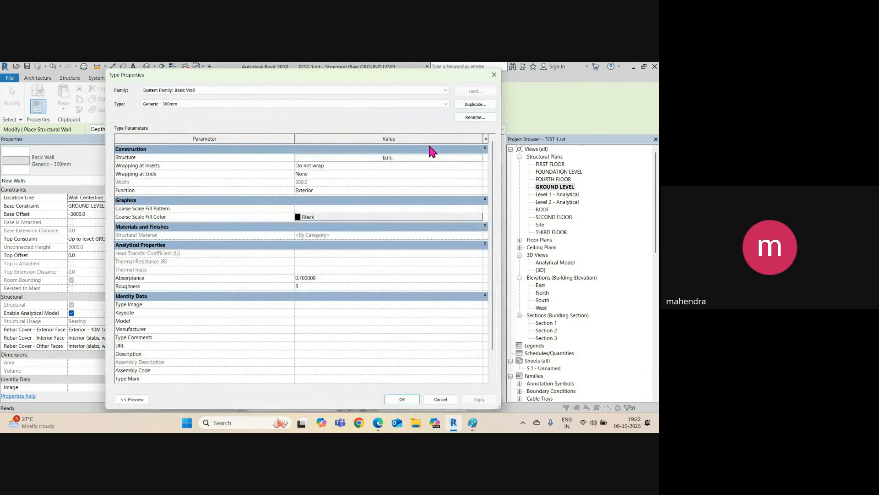
left_click(474, 105)
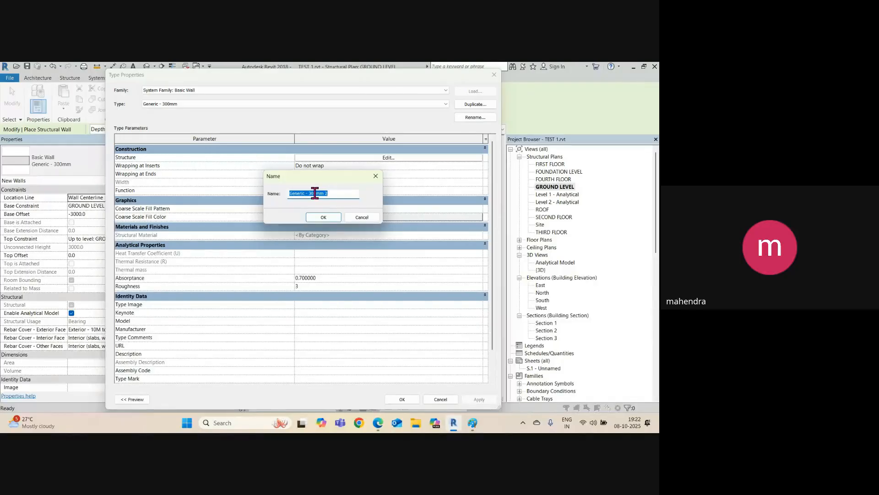
left_click(312, 193)
key("End")
key("BackSpace")
key("BackSpace")
left_click(323, 218)
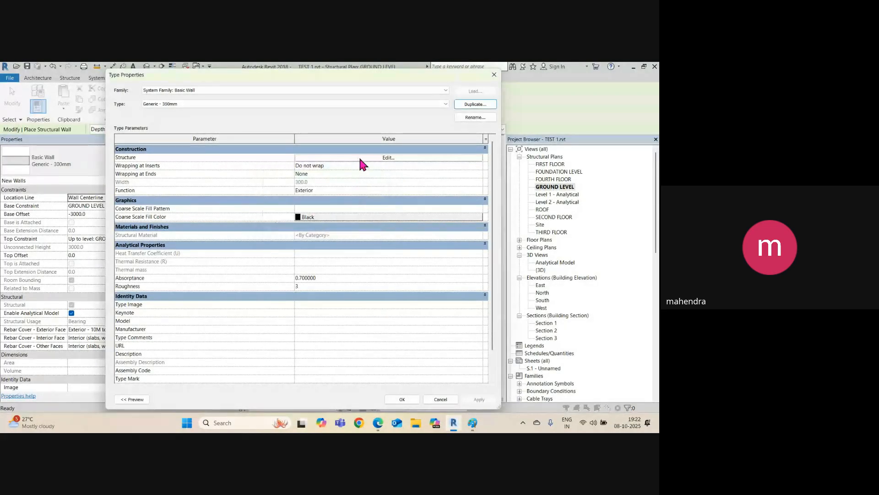
Step: Set the new wall type's structure layer to 350 mm thick with Concrete, Cast-in-Place gray as its material
left_click(358, 158)
left_click(337, 157)
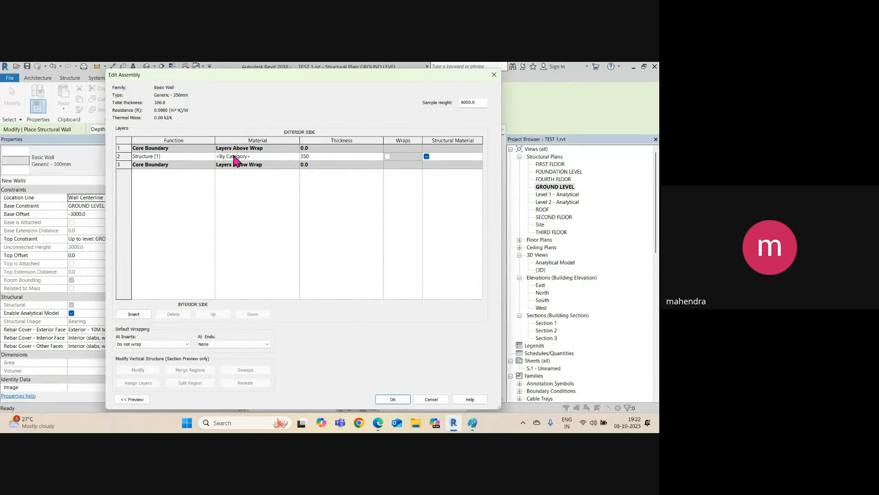
type("350")
left_click(302, 156)
left_click(295, 157)
left_click(295, 157)
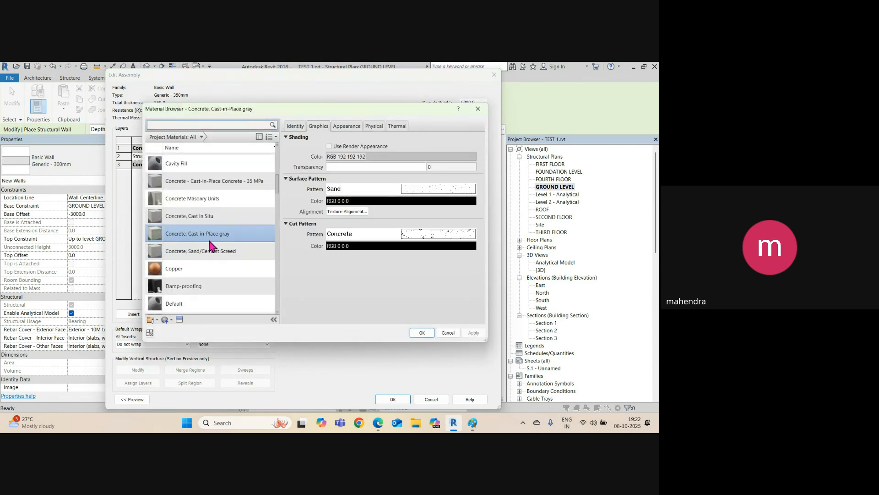
left_click(422, 333)
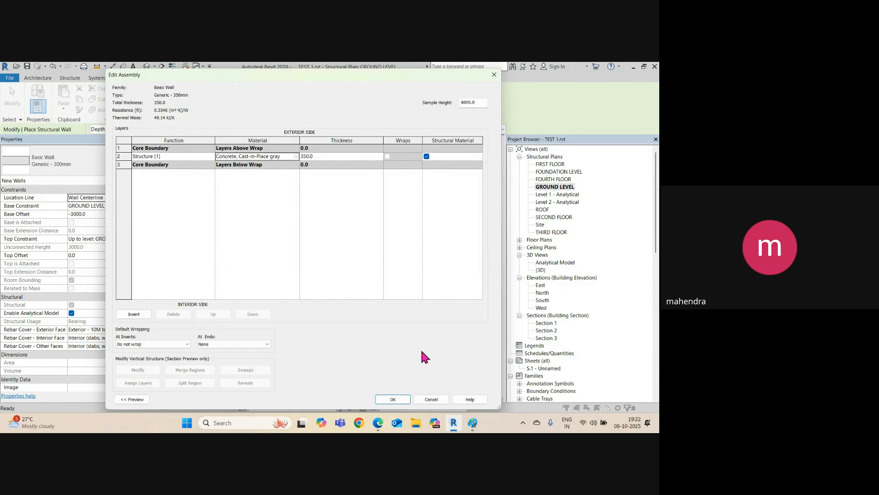
left_click(406, 400)
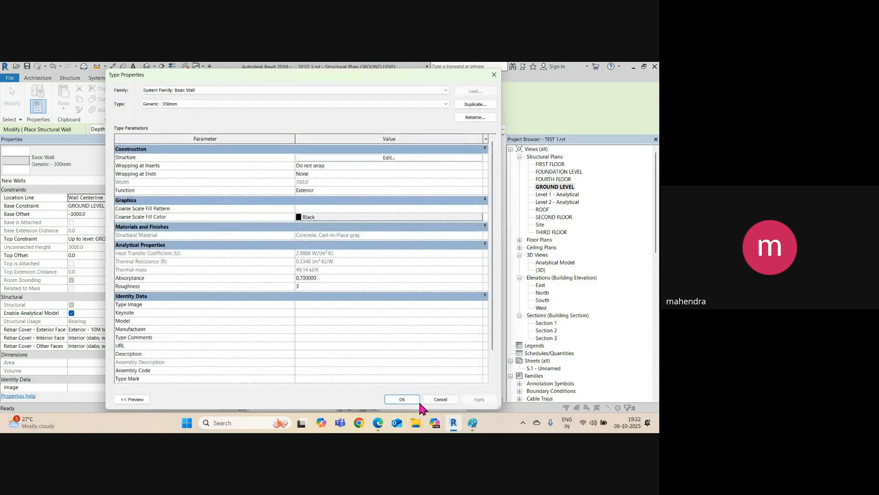
left_click(406, 401)
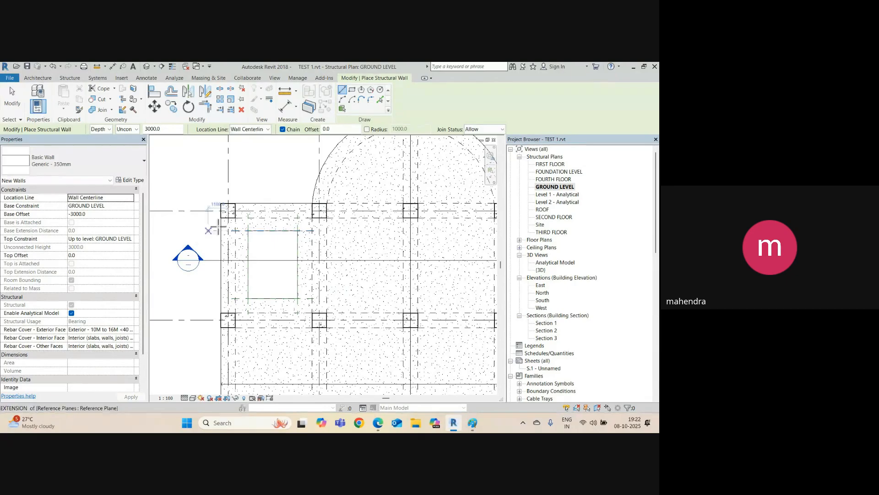
Step: Try to set the new wall's top constraint to Up to level: FIRST FLOOR and its base offset to 0
middle_click_drag(210, 222, 279, 229)
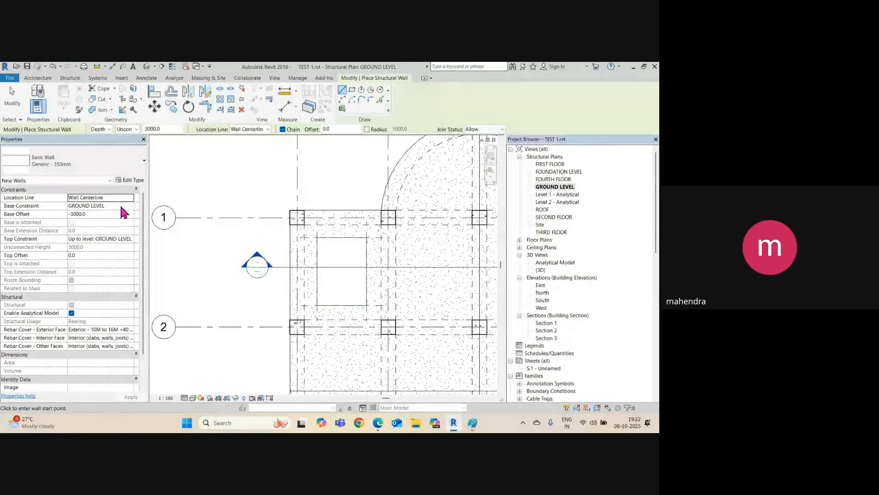
left_click(130, 238)
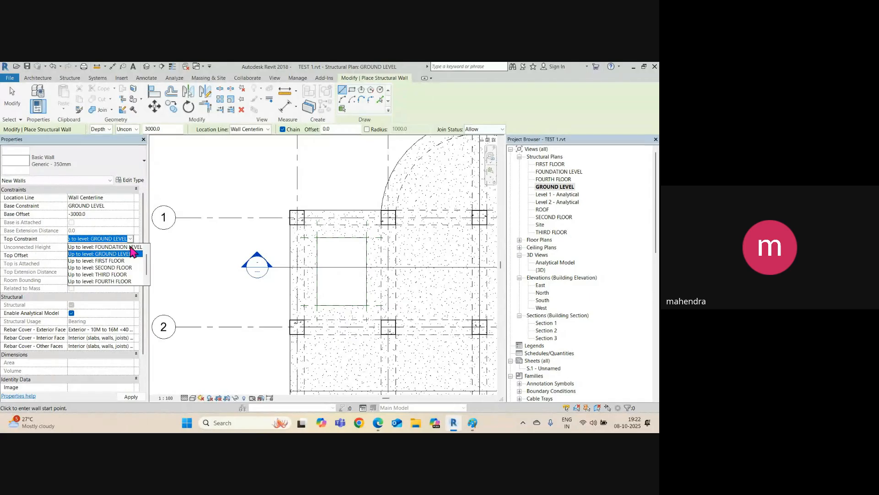
left_click(118, 263)
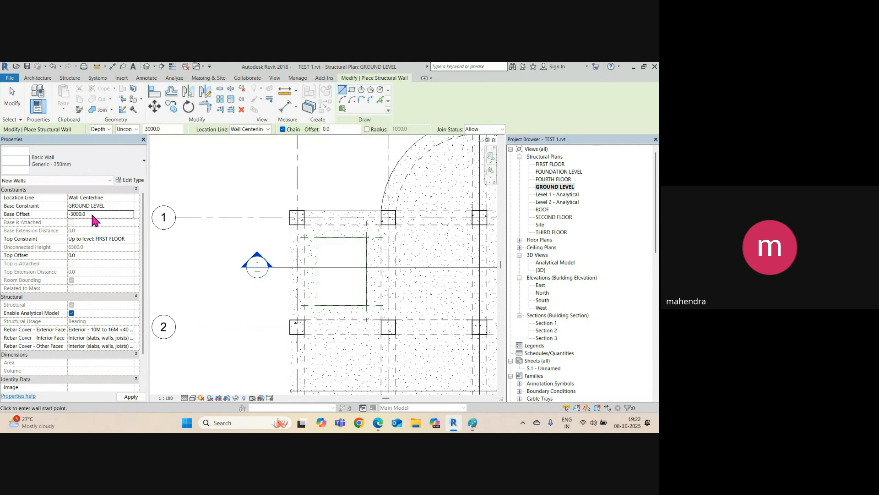
left_click(92, 214)
type("0")
key("Return")
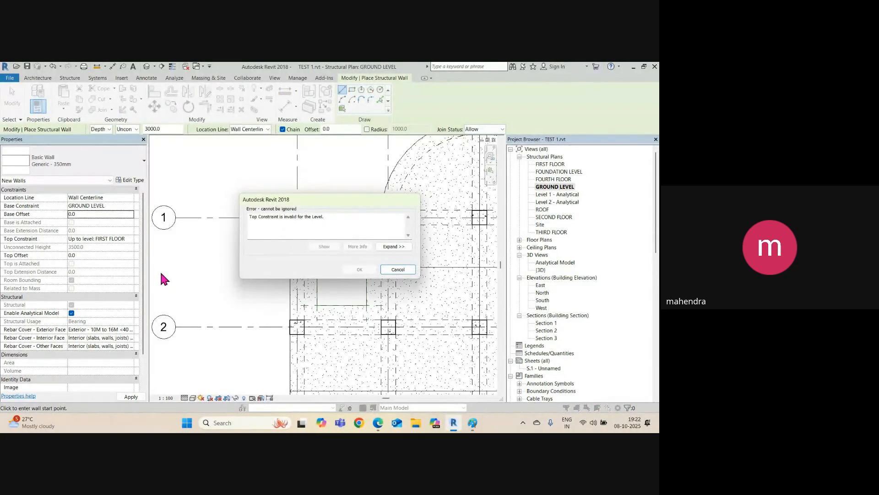
left_click(413, 269)
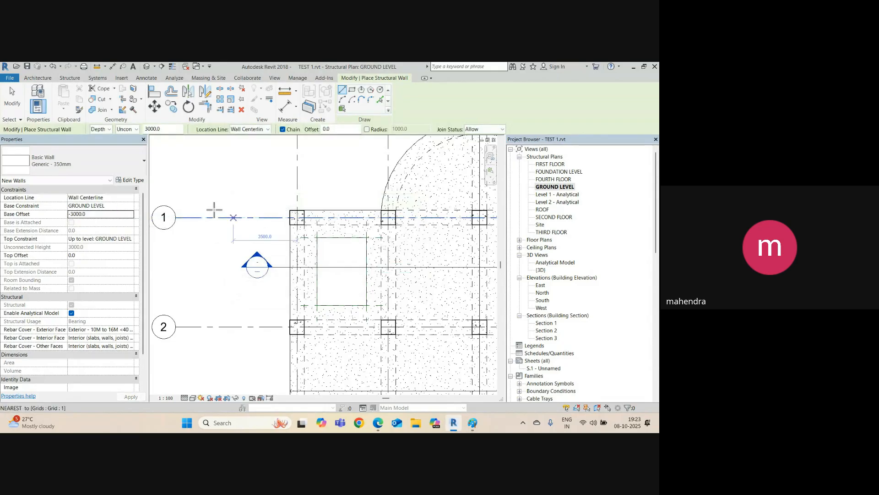
scroll(296, 229, "up", 1)
mouse_move(306, 239)
middle_mouse_down()
mouse_move(292, 200)
mouse_move(288, 215)
middle_mouse_up()
scroll(275, 201, "up", 1)
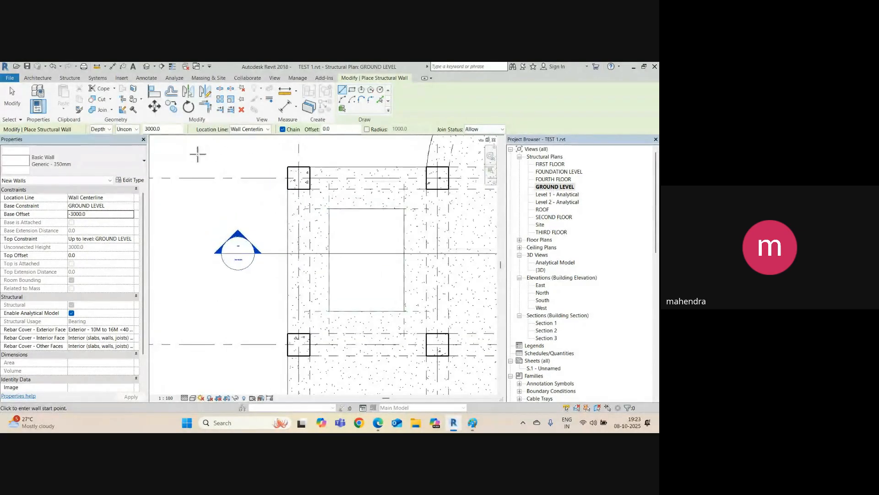
left_click(288, 188)
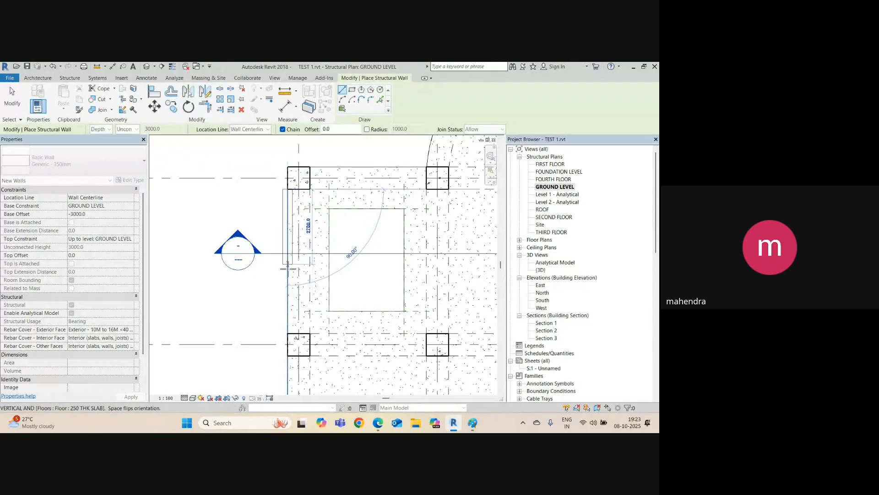
key("Escape")
middle_click_drag(181, 149, 274, 187)
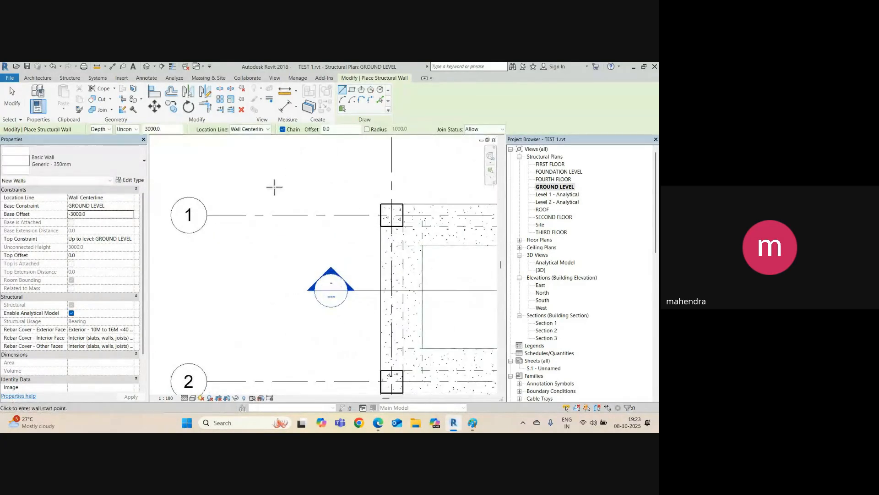
left_click(274, 187)
scroll(304, 180, "up", 5)
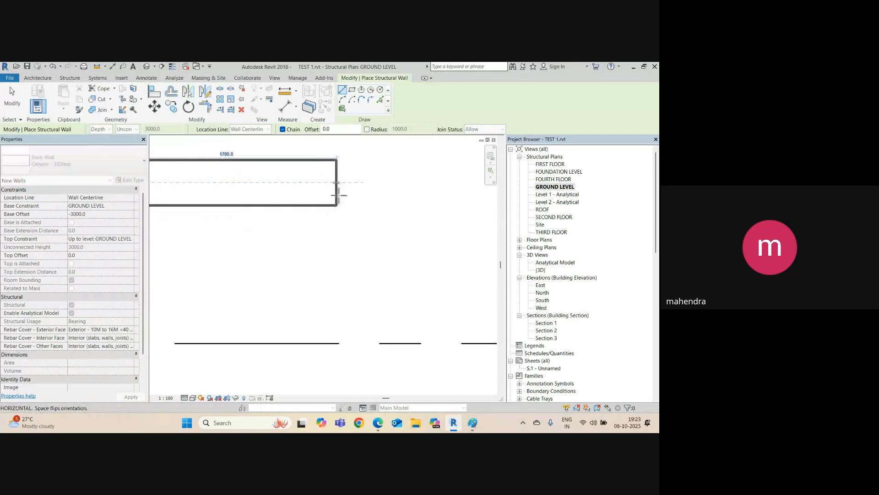
scroll(333, 190, "down", 2)
key("Escape")
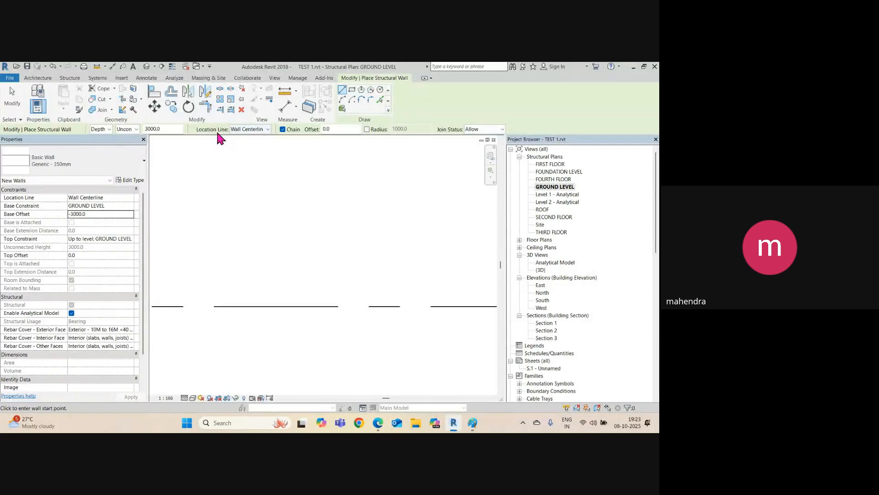
Step: Draw a U-shaped chain of three walls outside the building above grid 1, with horizontal legs about 2300 mm and 1800 mm long
left_click(256, 205)
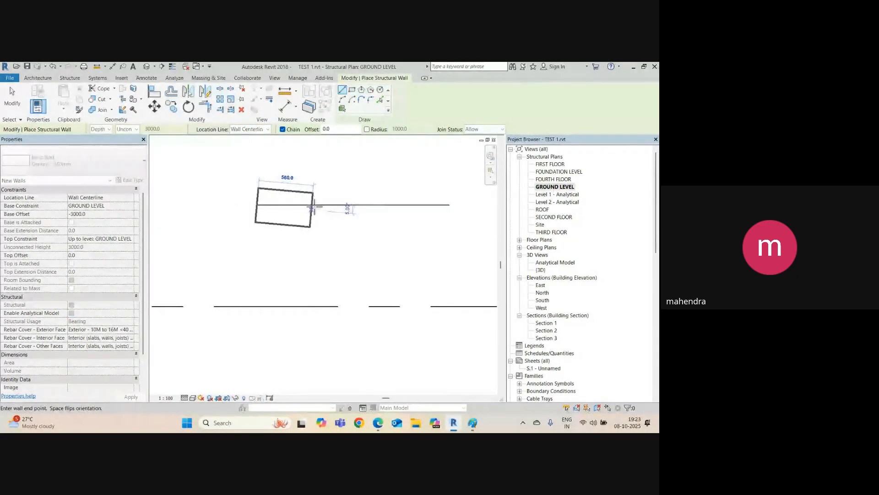
scroll(348, 204, "down", 2)
middle_click_drag(365, 204, 274, 211)
left_click(321, 211)
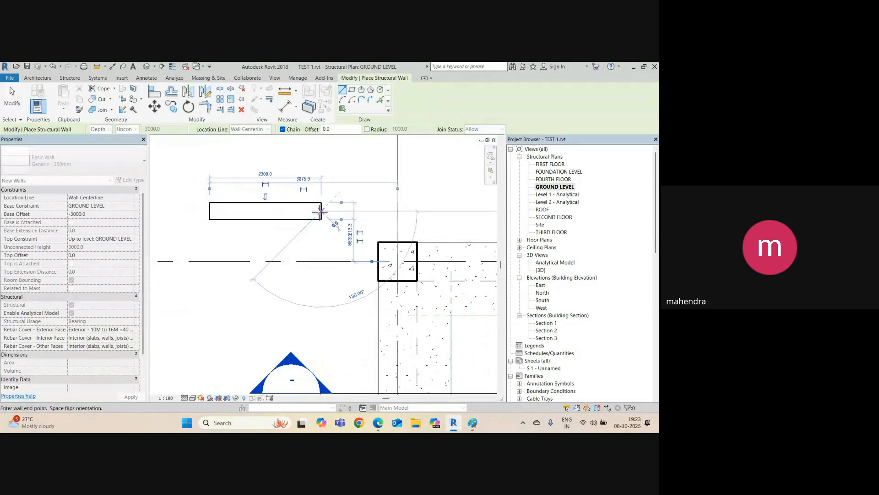
left_click(322, 162)
middle_click_drag(270, 140, 284, 188)
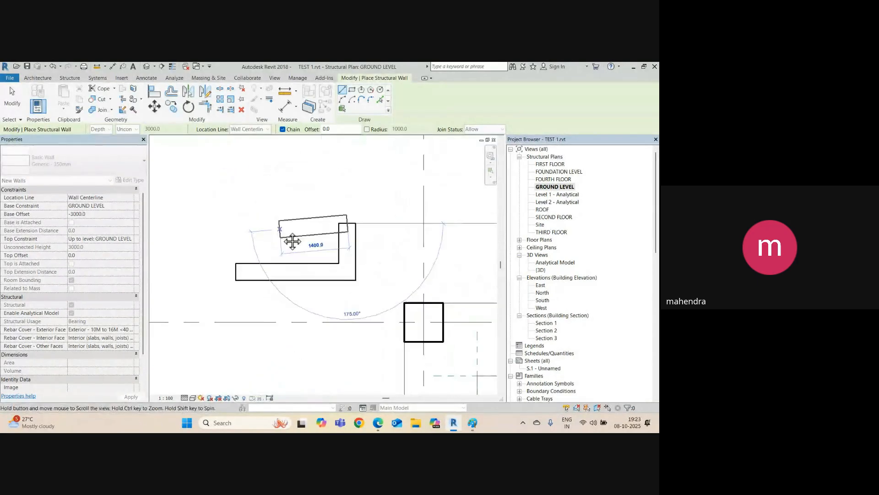
left_click(248, 210)
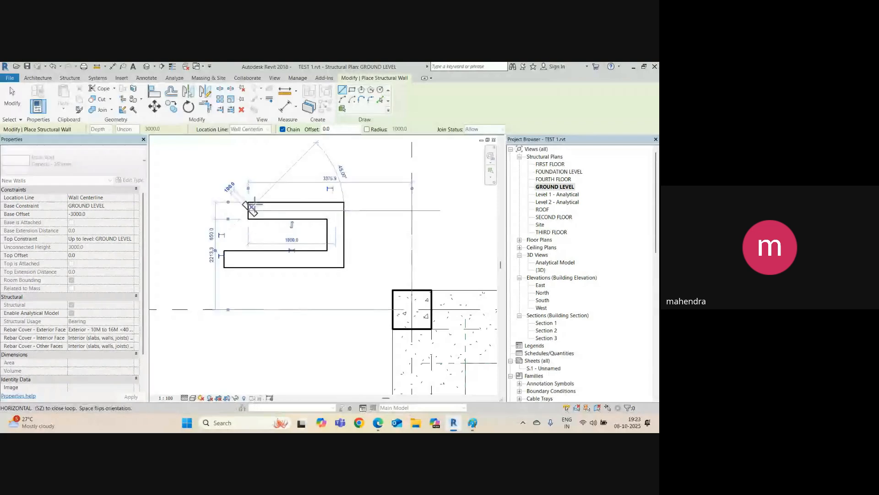
Step: Preview a structural wall in the empty area above grid 1 with its location line at Finish Face: Exterior
key("Escape")
left_click(269, 130)
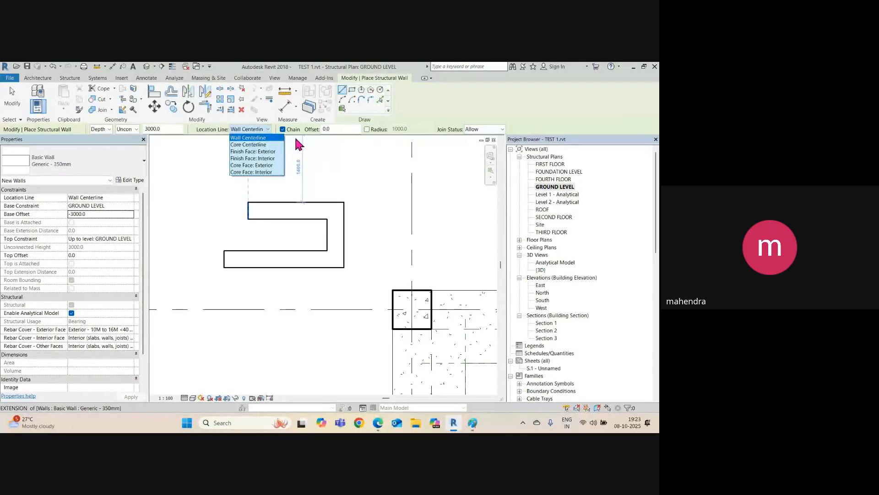
left_click(271, 151)
scroll(195, 206, "down", 2)
middle_click_drag(194, 206, 328, 250)
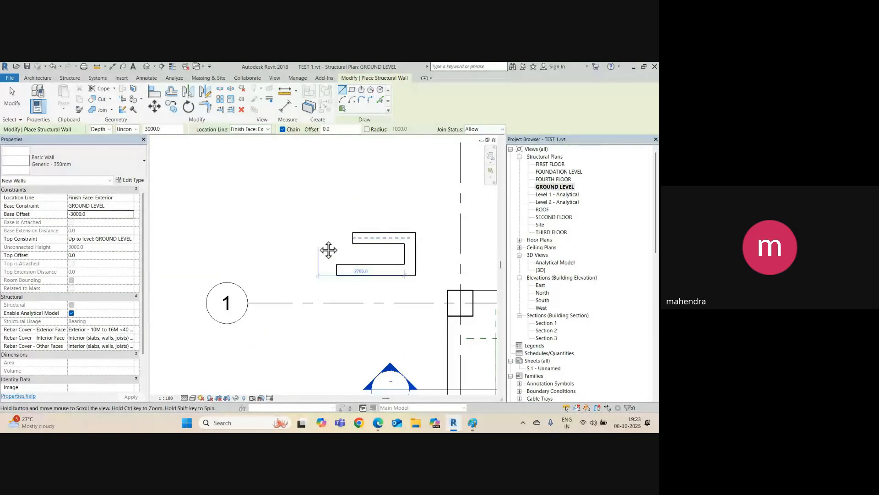
left_click(284, 237)
scroll(295, 207, "up", 4)
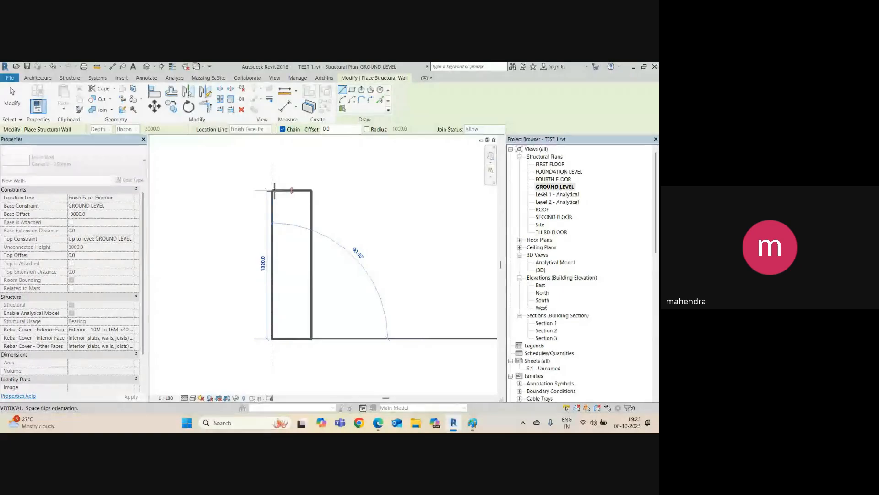
scroll(275, 192, "down", 2)
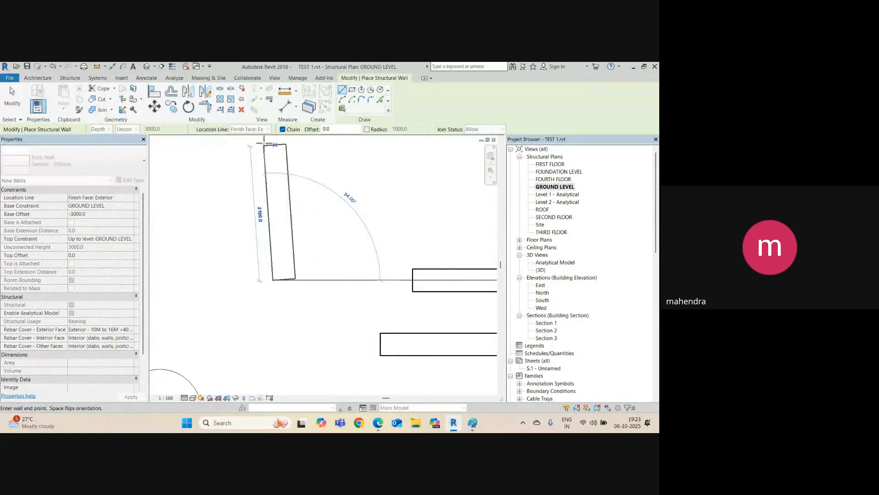
key("Escape")
Step: Preview a structural wall in the same empty area with its location line at Finish Face: Interior
left_click(257, 129)
left_click(252, 157)
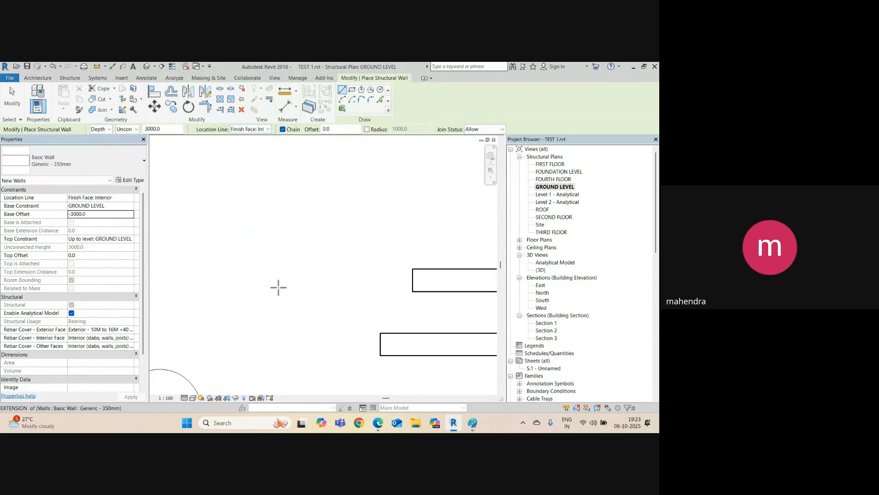
left_click(279, 299)
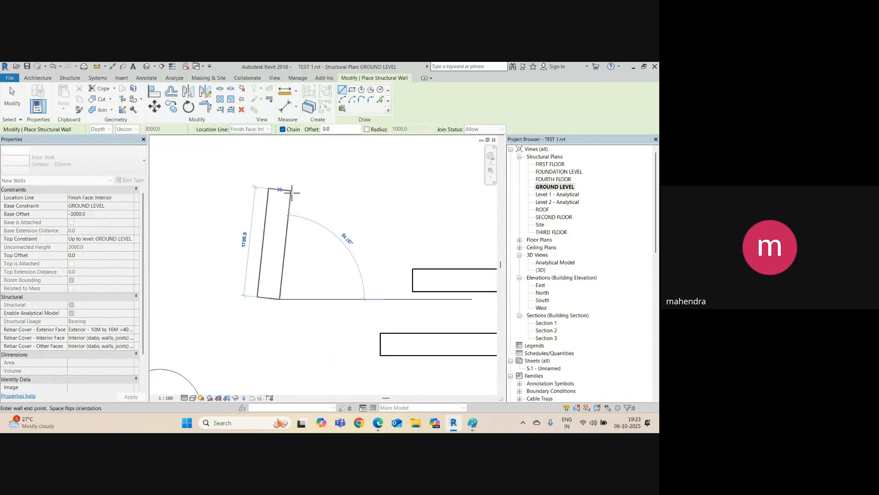
scroll(292, 199, "down", 3)
key("Escape")
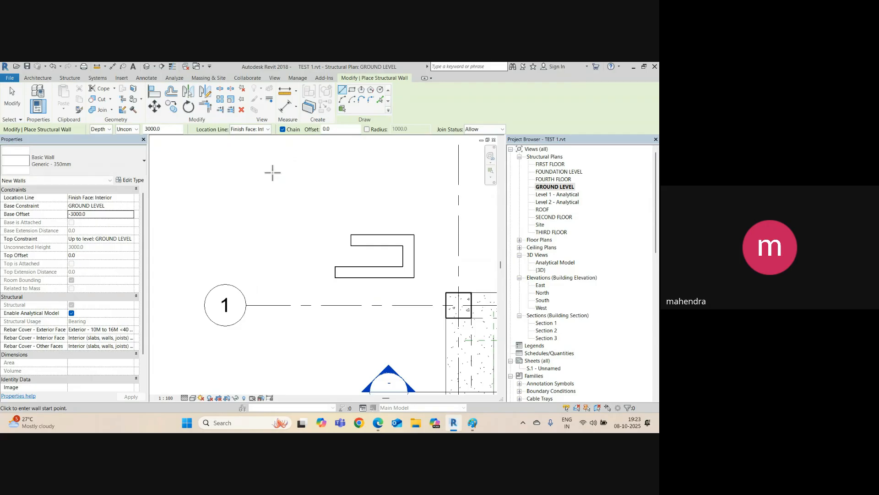
Step: Draw a Finish Face: Exterior structural wall along the building's outer left edge from the grid 2 column to the grid 1 column
scroll(273, 172, "down", 2)
middle_click_drag(381, 299, 345, 250)
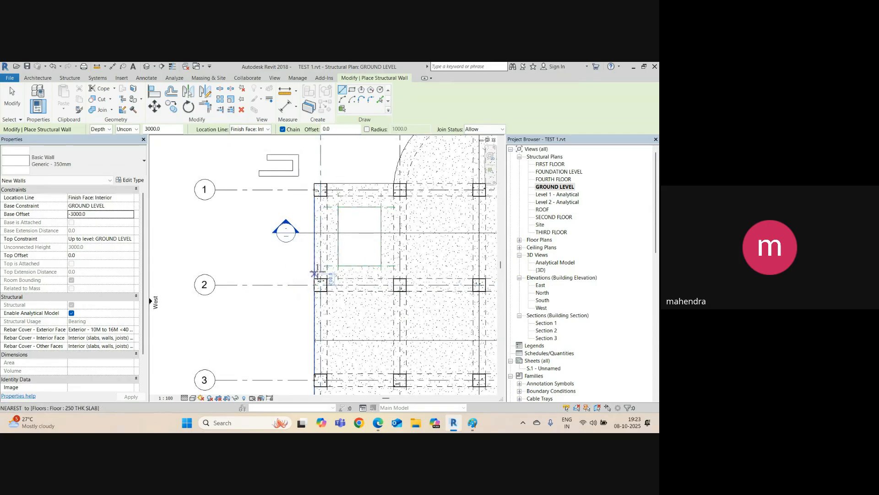
left_click(264, 129)
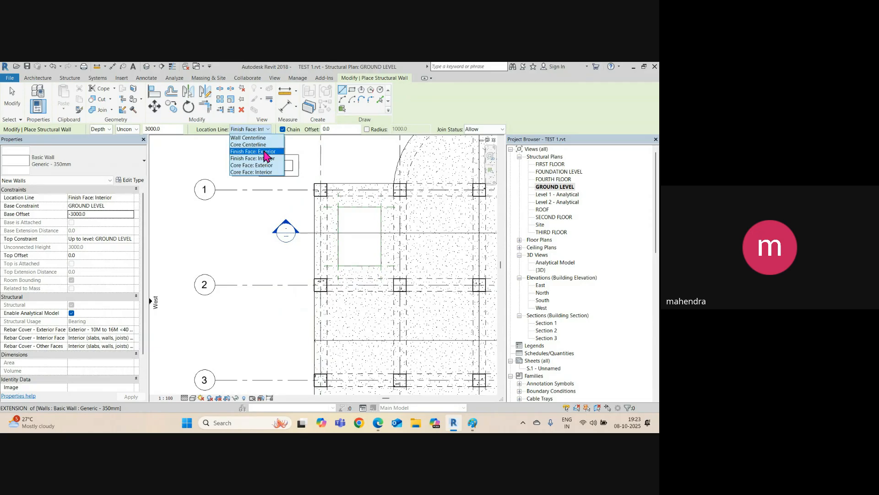
left_click(265, 152)
scroll(315, 279, "up", 3)
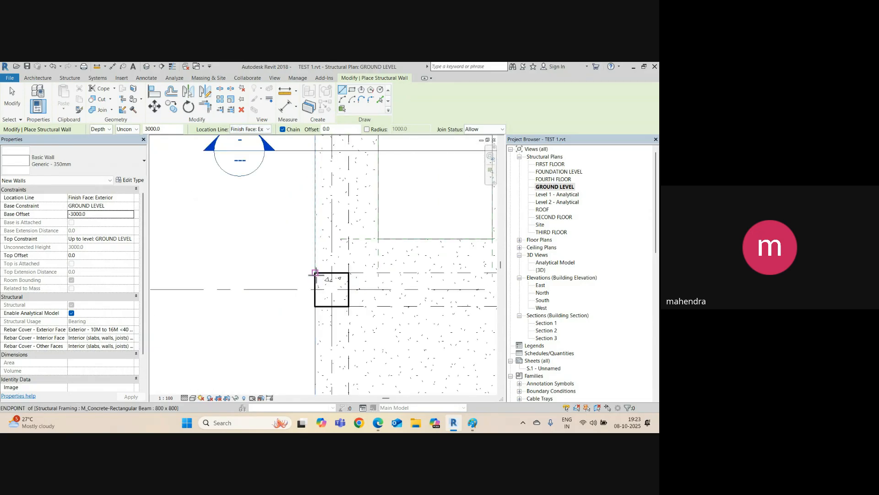
left_click(315, 273)
mouse_move(327, 219)
middle_mouse_down()
mouse_move(332, 306)
mouse_move(325, 266)
mouse_move(326, 282)
middle_mouse_up()
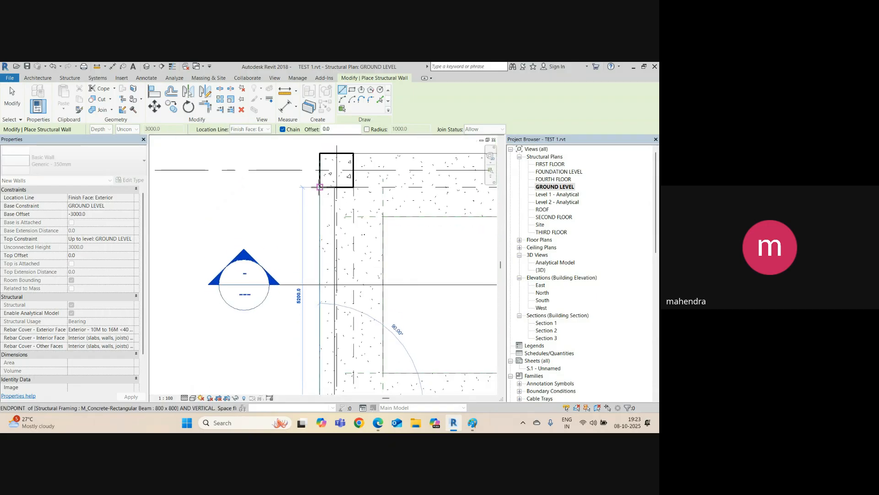
left_click(319, 187)
scroll(248, 224, "down", 5)
key("Escape")
key("Escape")
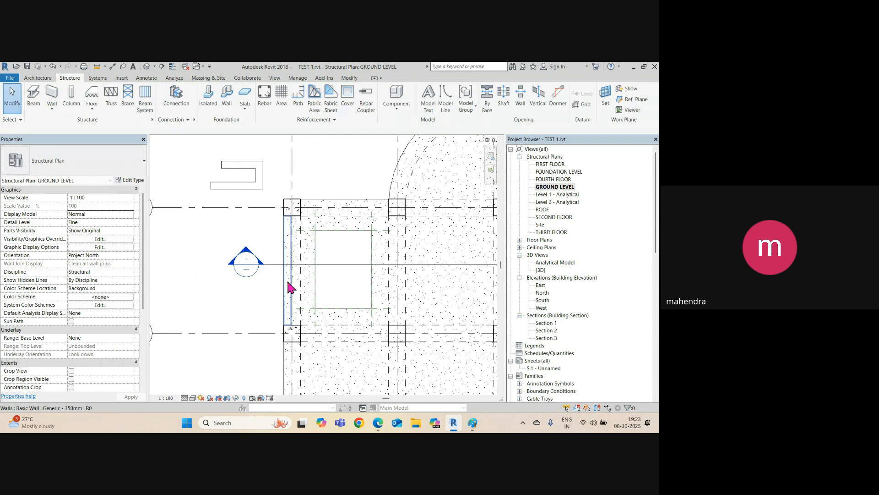
Step: Open the Section 1 view from the section line that crosses the new wall
scroll(272, 259, "down", 2)
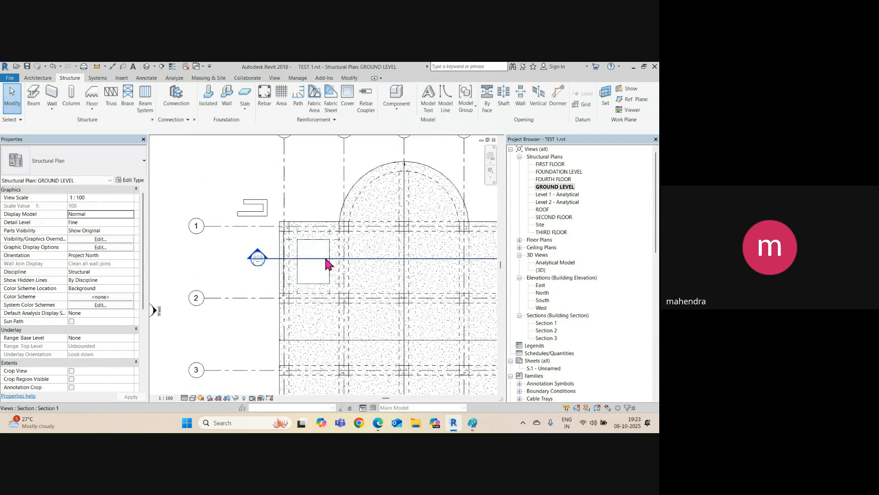
scroll(282, 260, "up", 3)
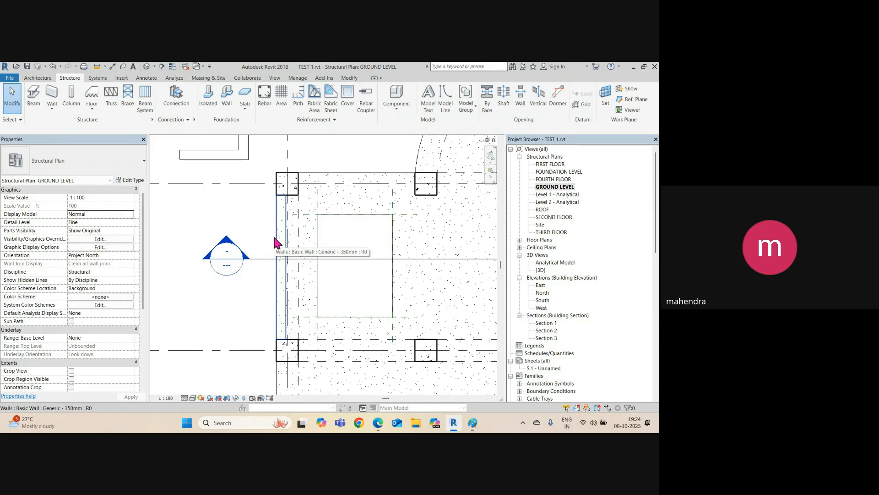
left_click(271, 236)
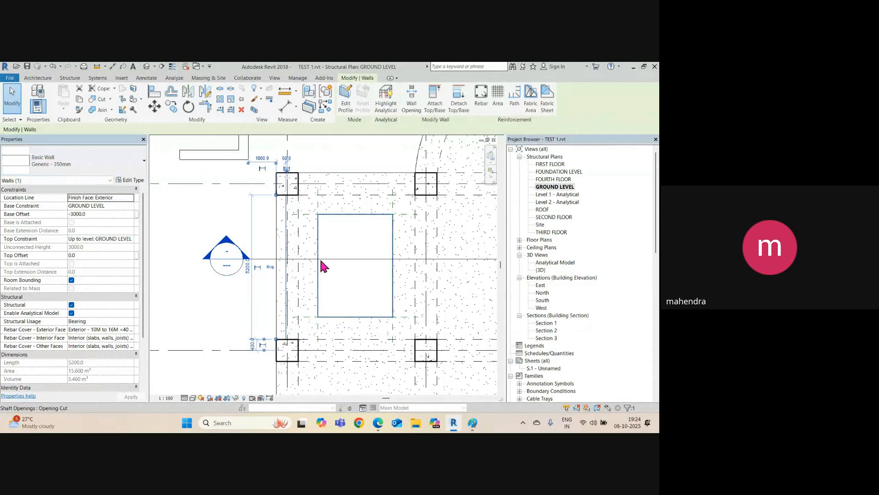
key("Escape")
left_click(343, 264)
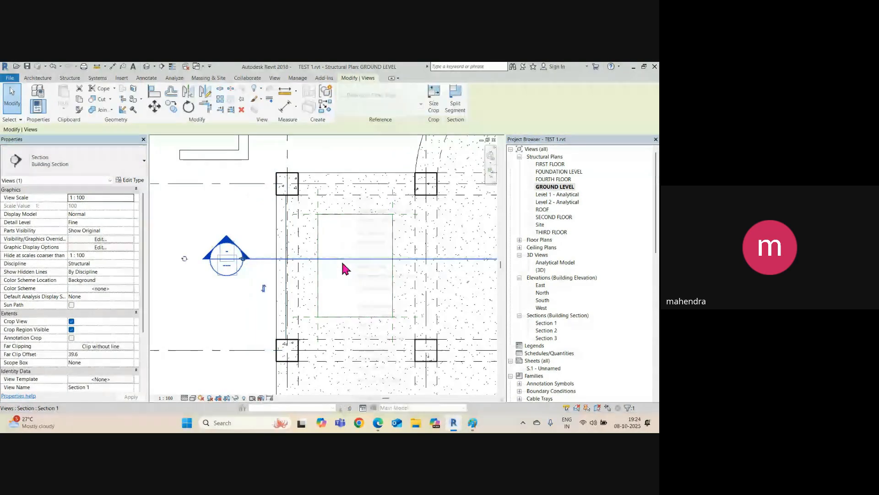
right_click(342, 264)
left_click(369, 241)
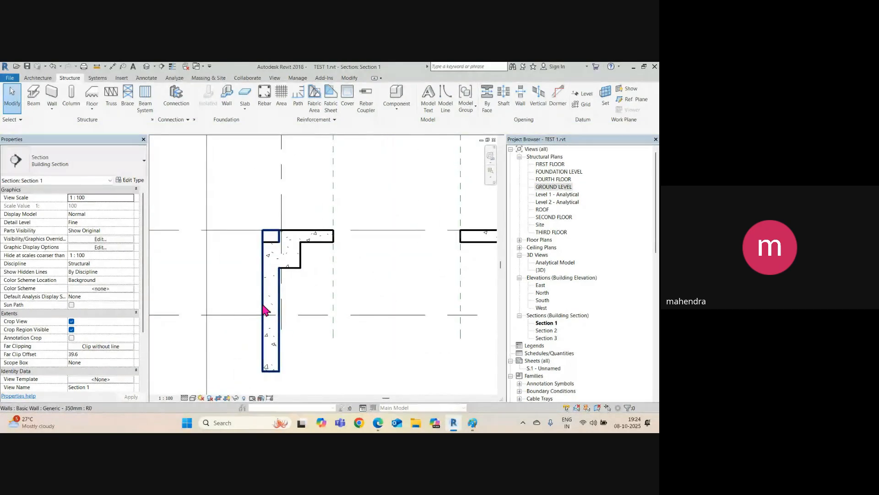
Step: Set the top constraint of the wall in the section to Up to level: FIRST FLOOR
left_click(265, 310)
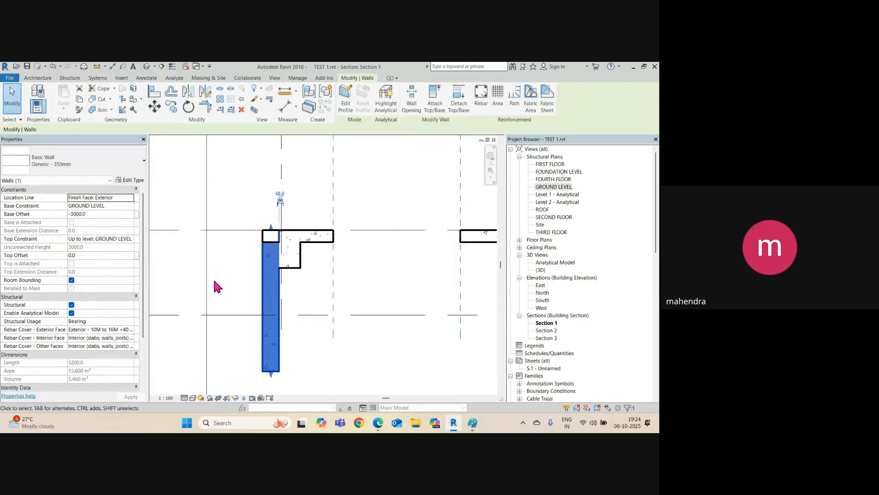
scroll(251, 265, "down", 2)
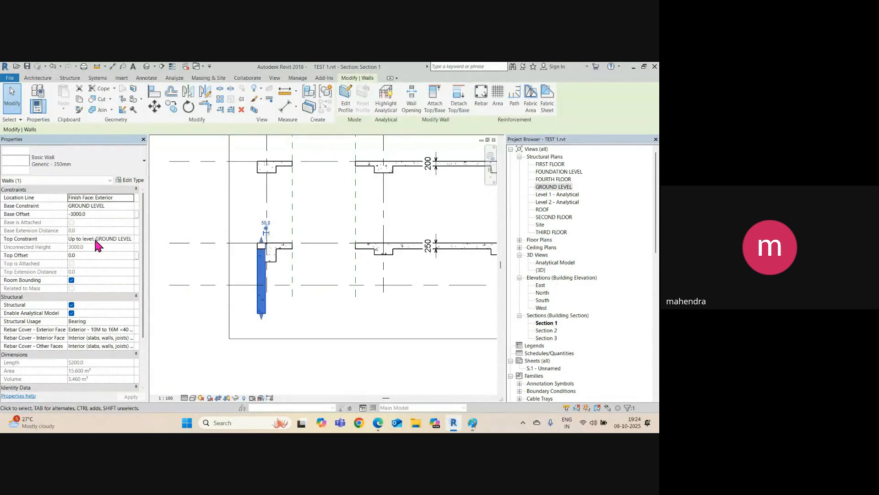
left_click(133, 239)
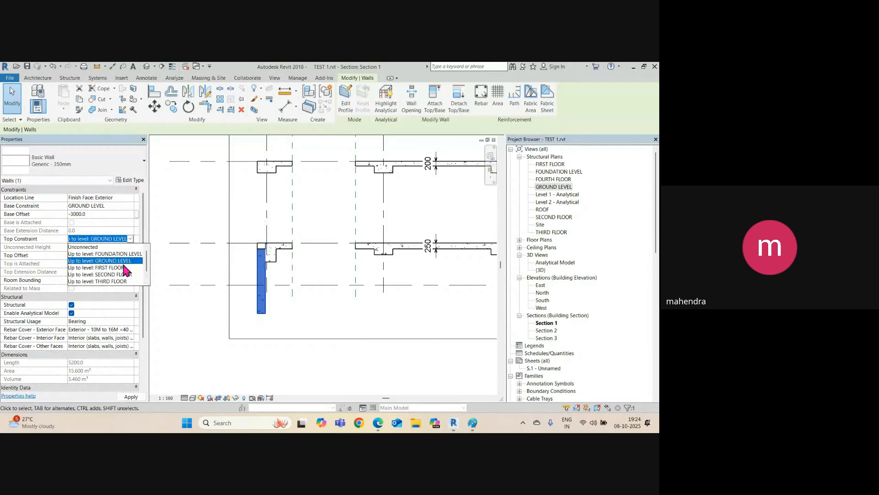
left_click(120, 268)
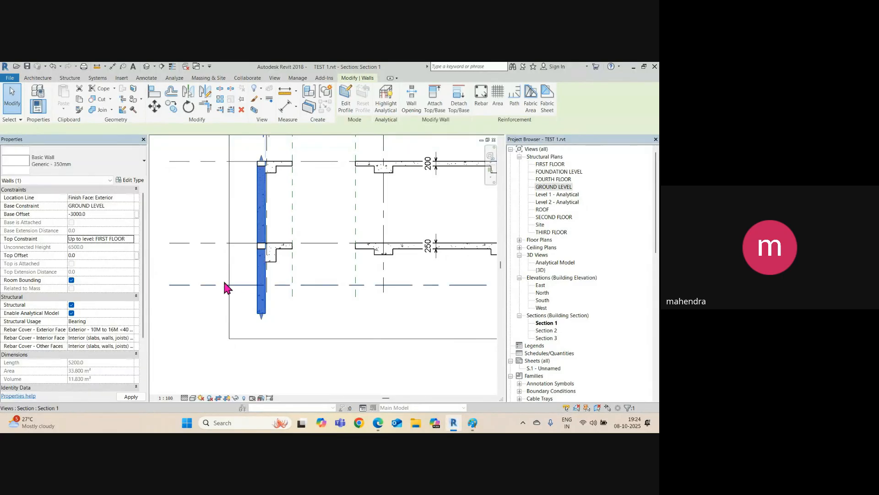
scroll(261, 171, "up", 2)
scroll(259, 268, "down", 1)
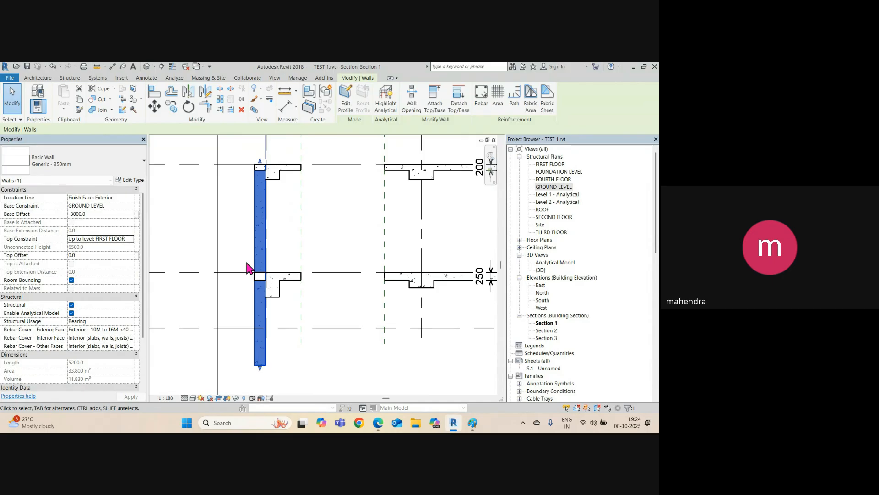
scroll(275, 173, "up", 2)
key("Escape")
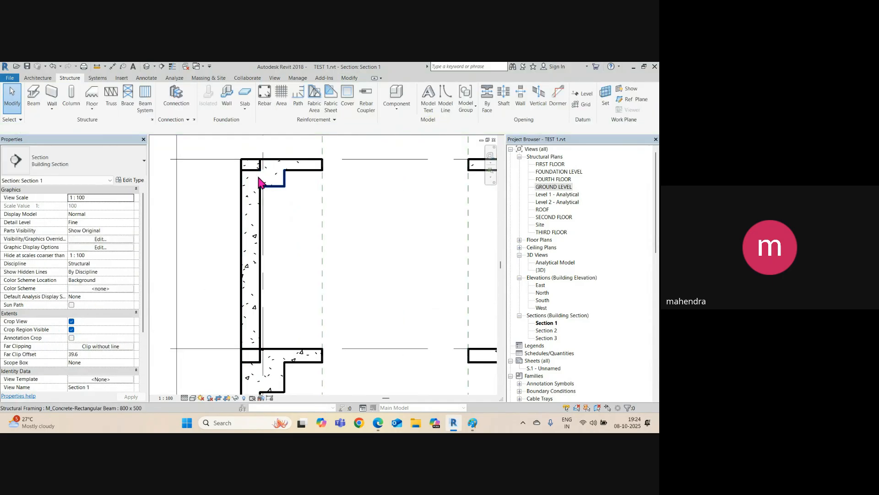
Step: Measure the depth of the first-floor edge beam above the wall with a temporary aligned dimension
left_click(244, 210)
scroll(244, 206, "down", 4)
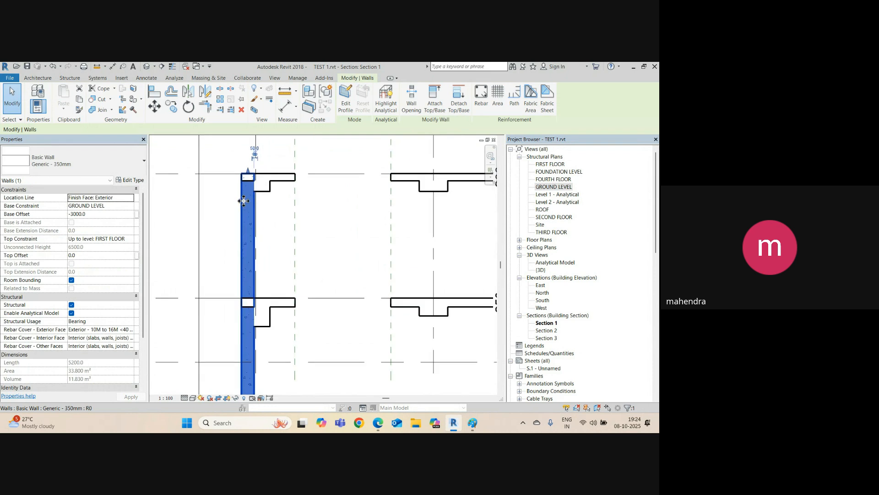
scroll(248, 186, "up", 3)
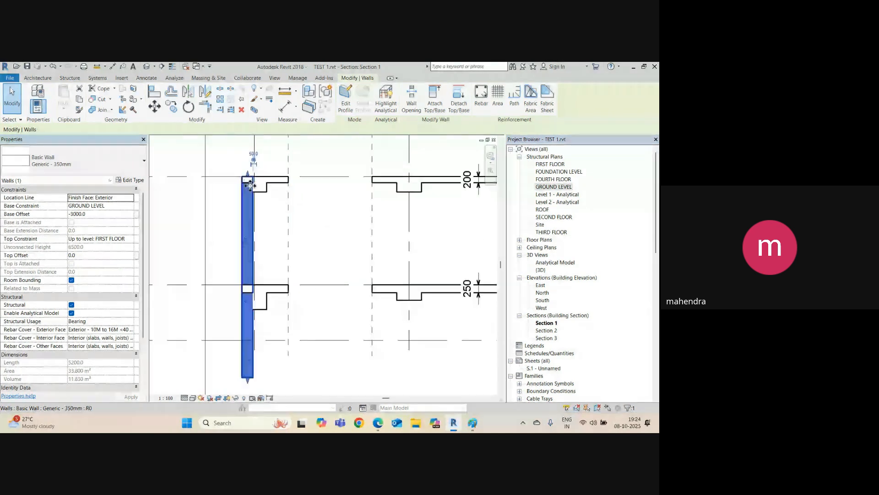
scroll(303, 180, "down", 1)
scroll(307, 181, "up", 4)
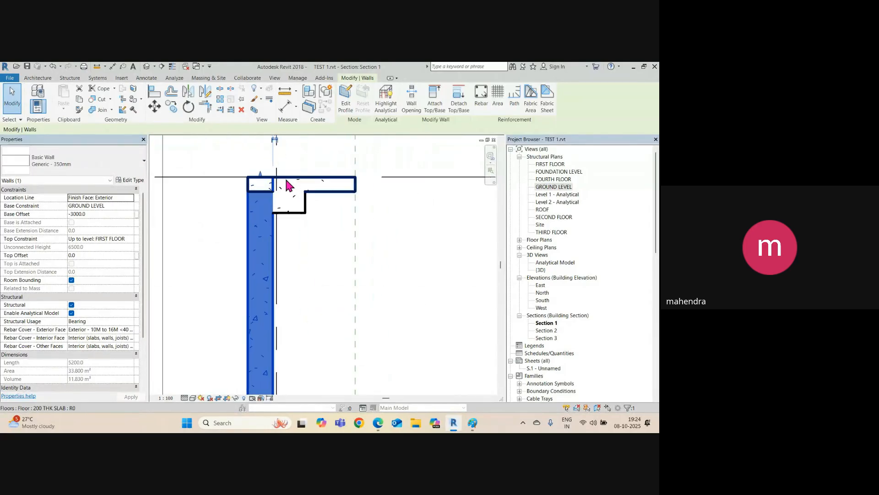
key("d")
key("i")
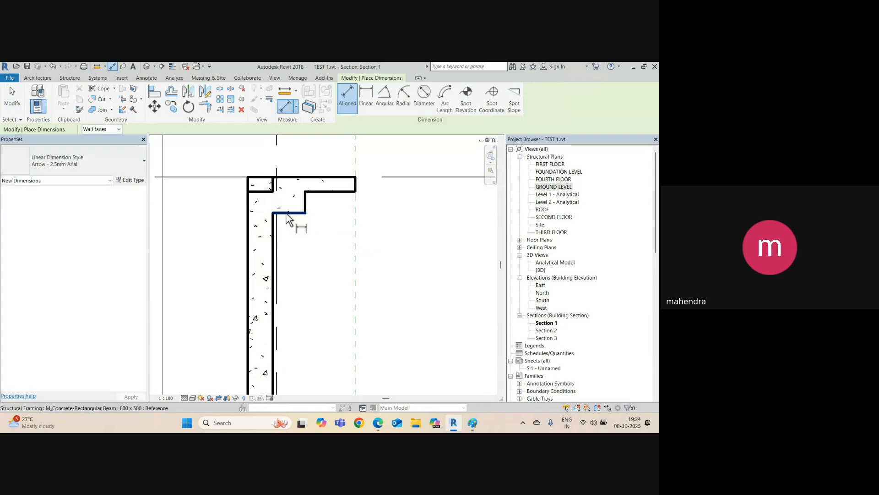
left_click(290, 213)
left_click(293, 177)
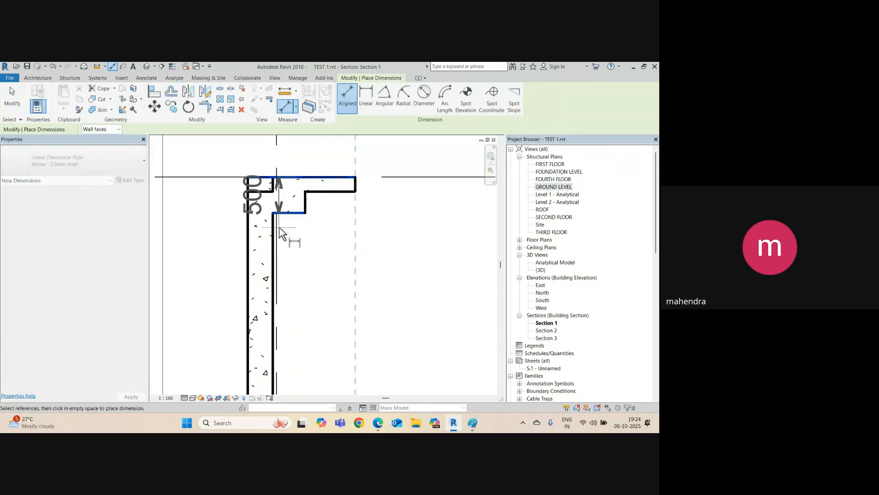
key("Escape")
key("Escape")
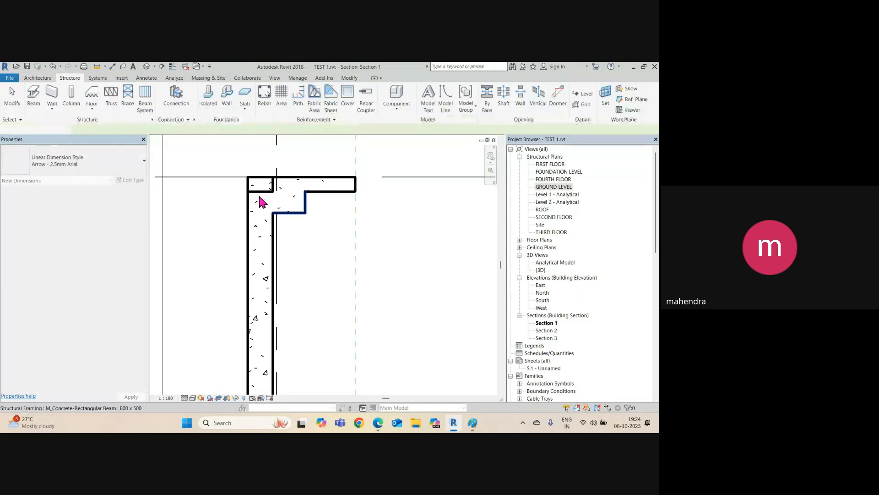
Step: Set the wall's top offset to -500 so that it stops at the underside of the first-floor beam
left_click(251, 208)
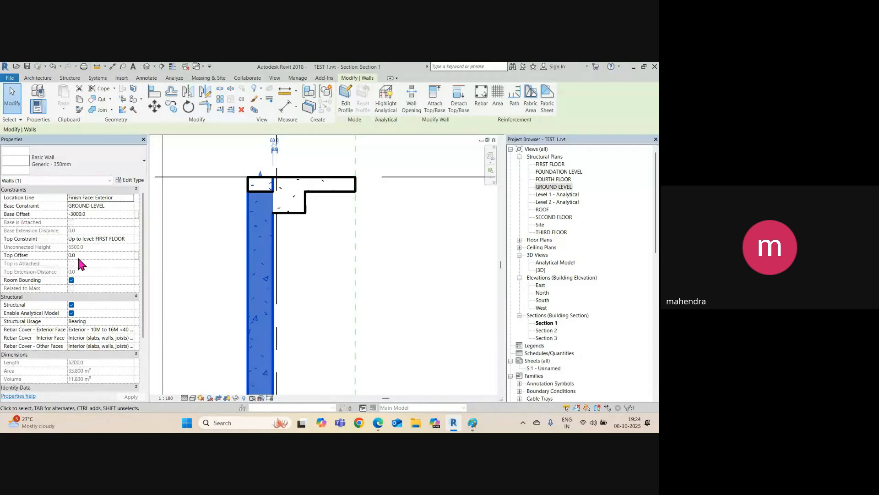
left_click(99, 255)
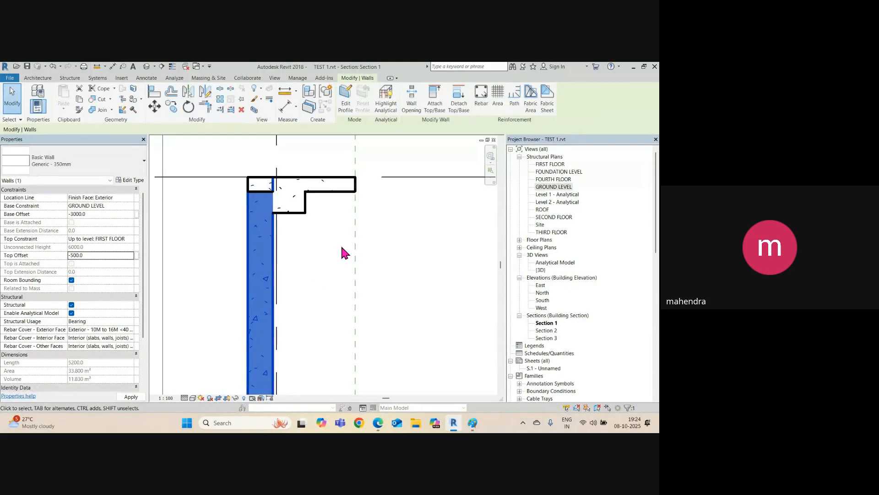
scroll(275, 218, "down", 2)
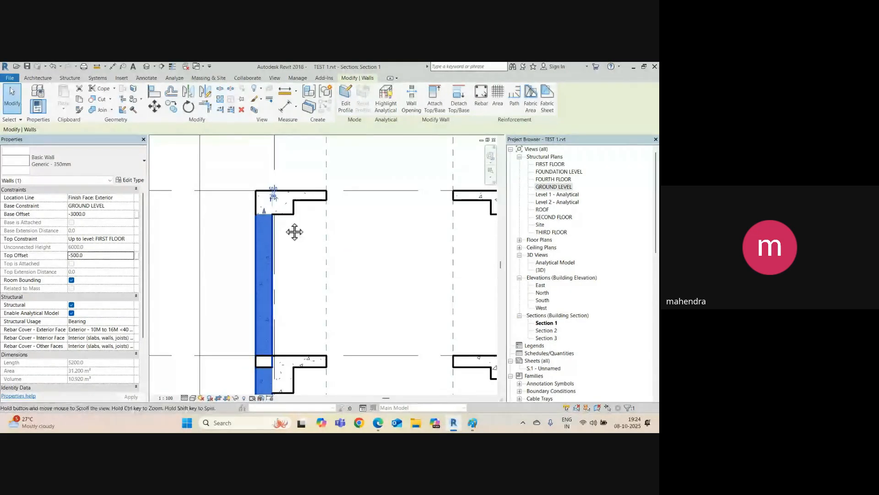
middle_click_drag(289, 231, 288, 207)
left_click(286, 228)
scroll(284, 243, "down", 2)
middle_click_drag(291, 280, 290, 250)
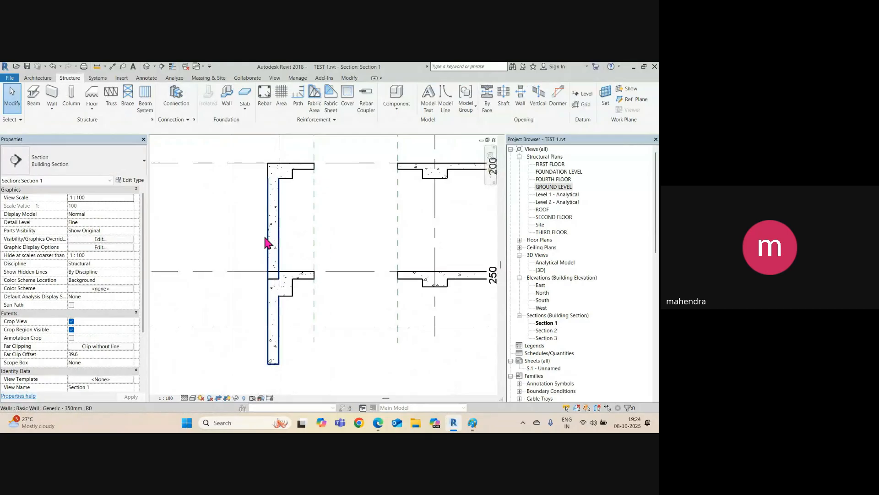
Step: Set the base offset of the 350 mm wall in the section to 0 so that it starts at GROUND LEVEL
left_click(270, 243)
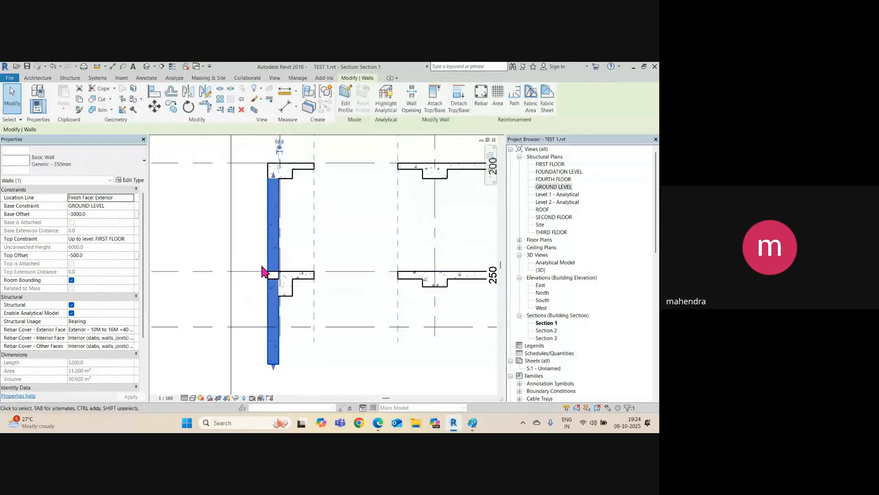
scroll(263, 272, "down", 1)
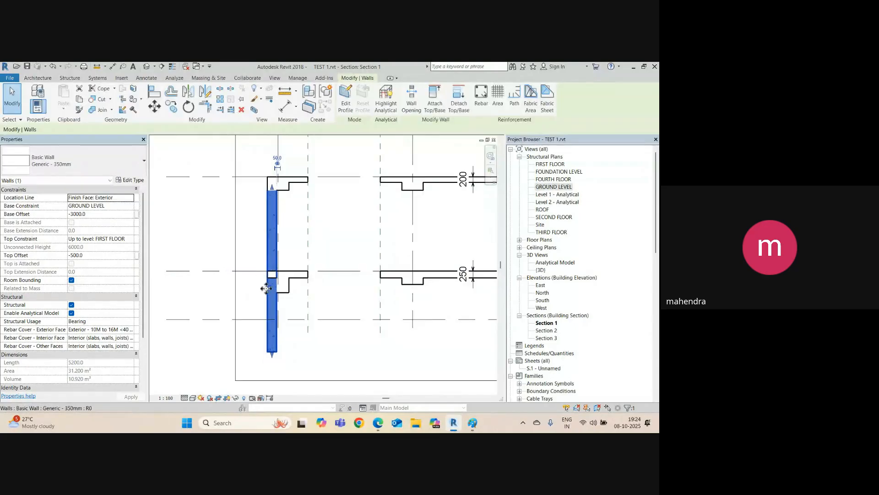
left_click(89, 213)
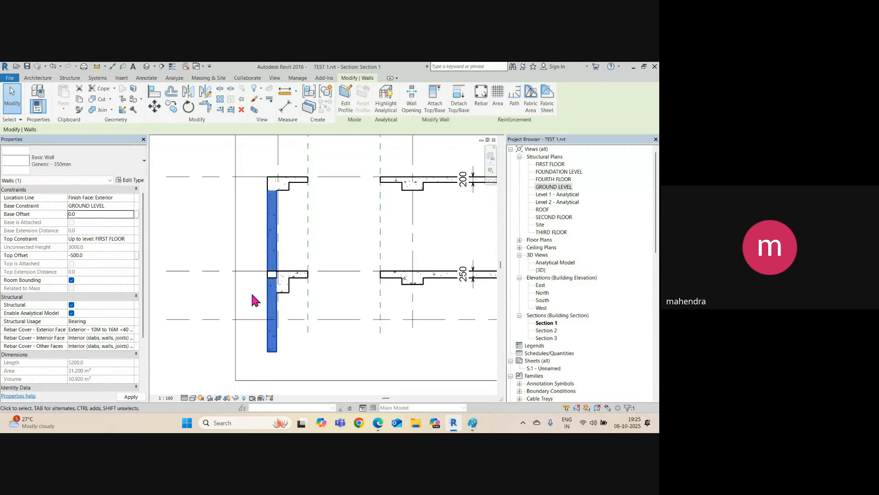
left_click(294, 265)
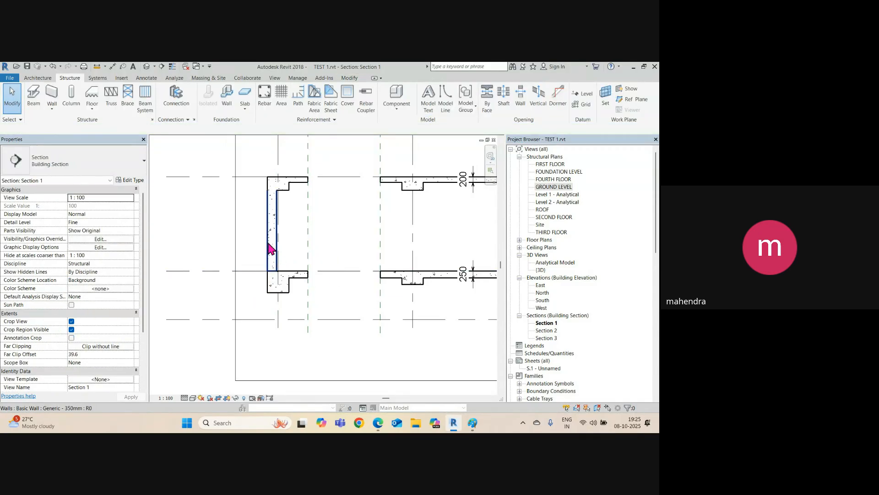
Step: Join the geometry of the wall with the ground-level slab at its base
scroll(271, 251, "up", 3)
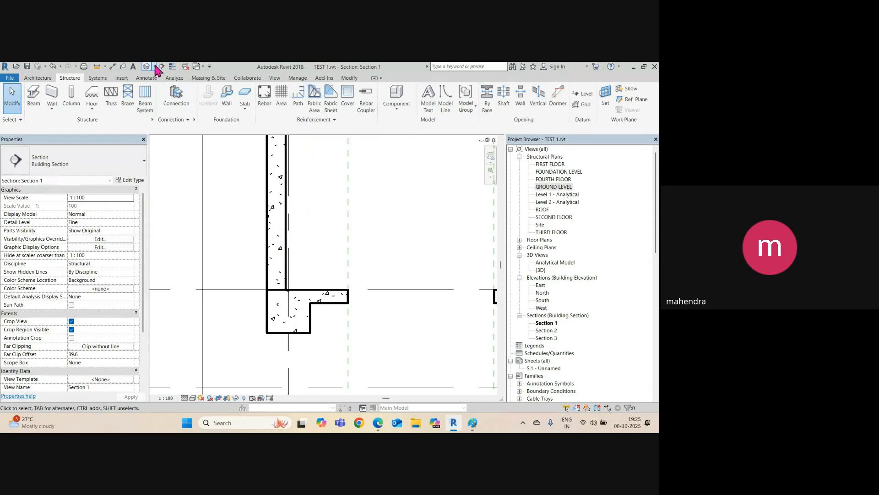
scroll(289, 293, "down", 3)
scroll(298, 257, "up", 3)
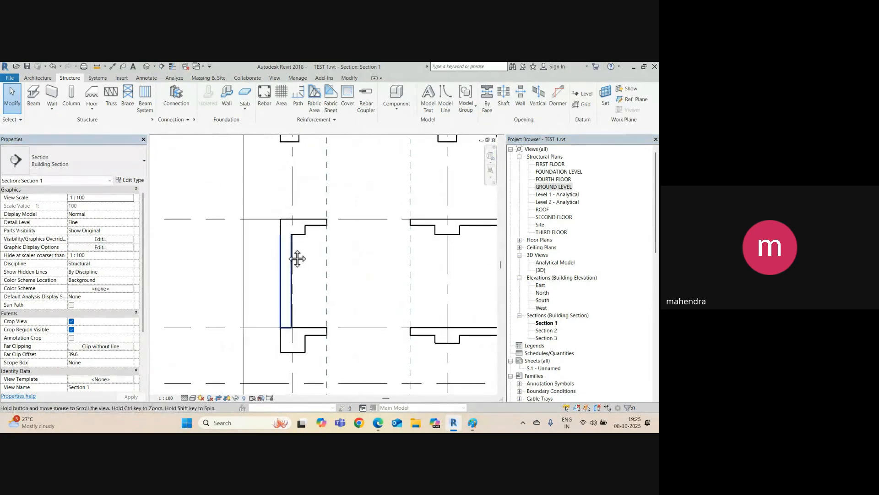
left_click(284, 274)
scroll(289, 303, "up", 2)
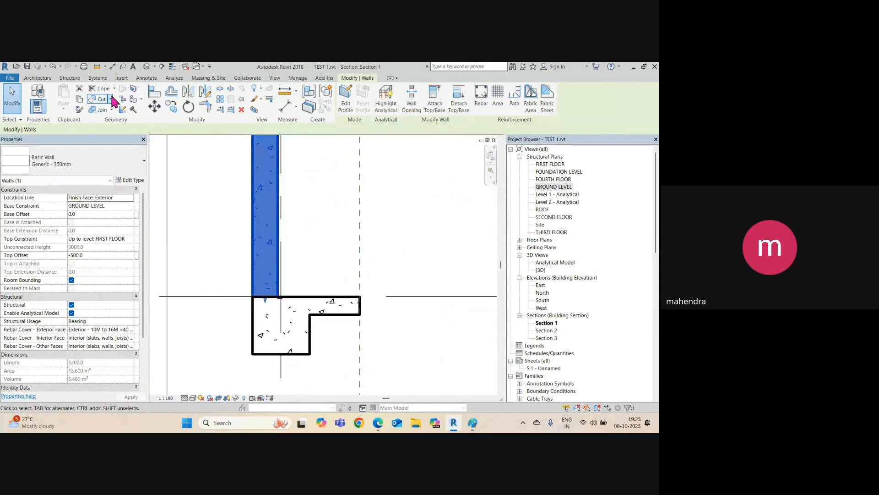
left_click(191, 237)
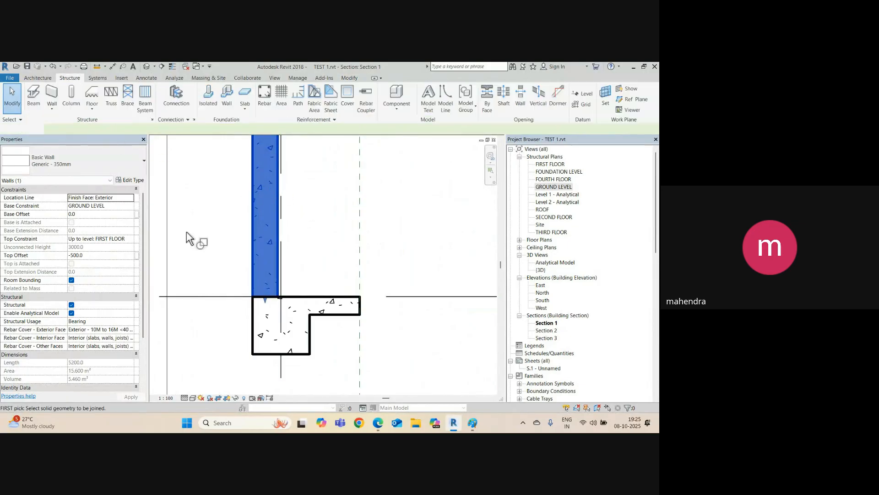
scroll(275, 302, "down", 3)
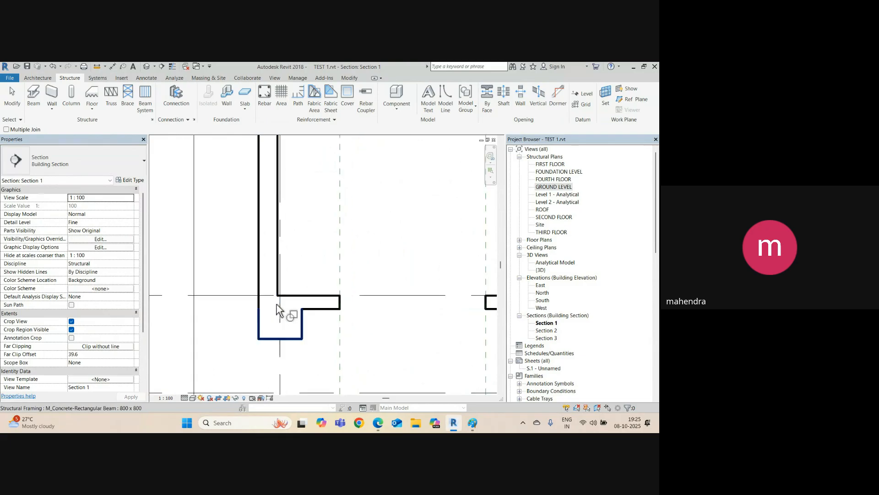
Step: Open the 3D view and examine how the wall fits between the edge columns and beams
left_click(146, 67)
scroll(334, 357, "down", 3)
middle_click_drag(334, 358, 410, 263, "shift")
scroll(286, 338, "up", 2)
scroll(254, 275, "up", 5)
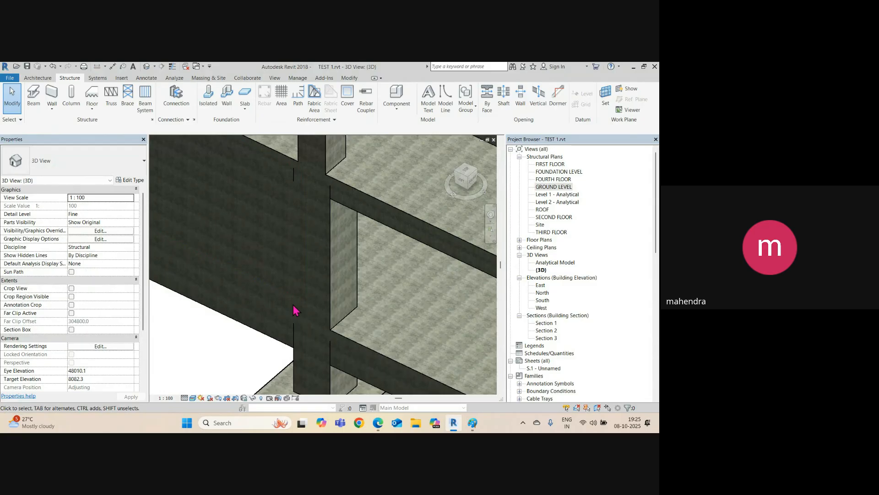
scroll(251, 244, "down", 2)
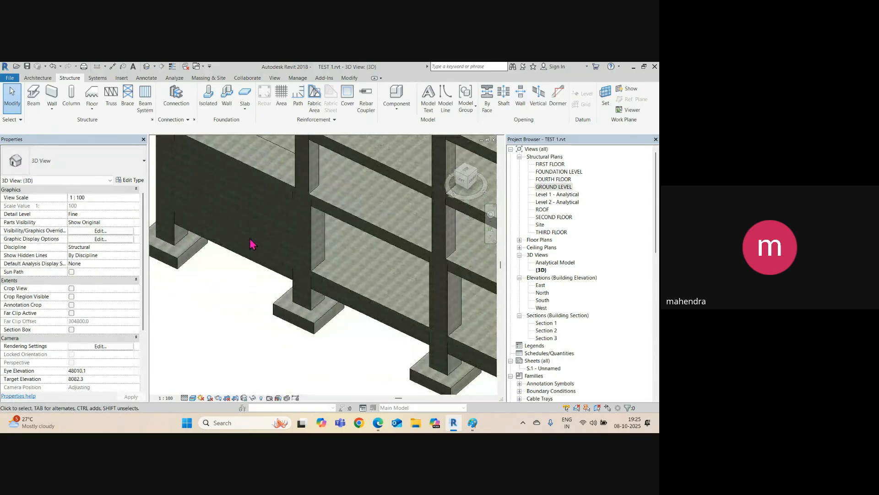
scroll(266, 255, "down", 3)
scroll(234, 224, "up", 2)
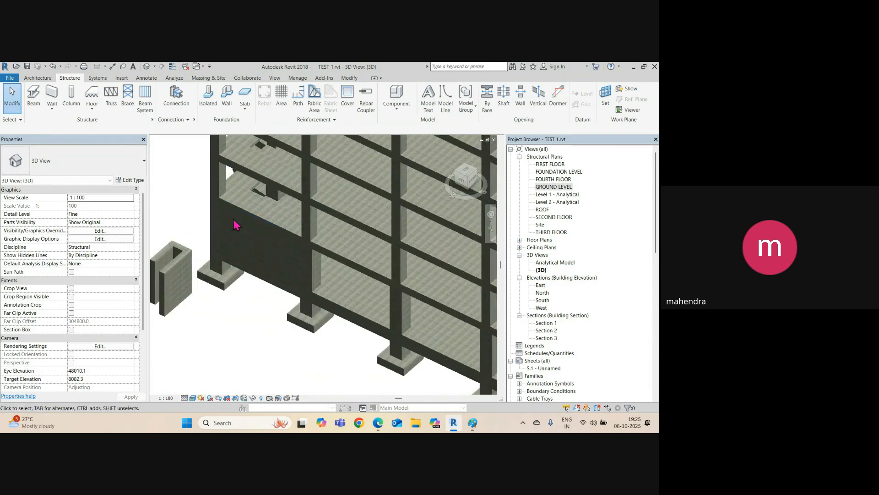
Step: Select the 350 mm wall in the 3D view and examine its position relative to the shaft opening from above and from outside
left_click(234, 225)
scroll(284, 285, "down", 3)
scroll(287, 288, "up", 2)
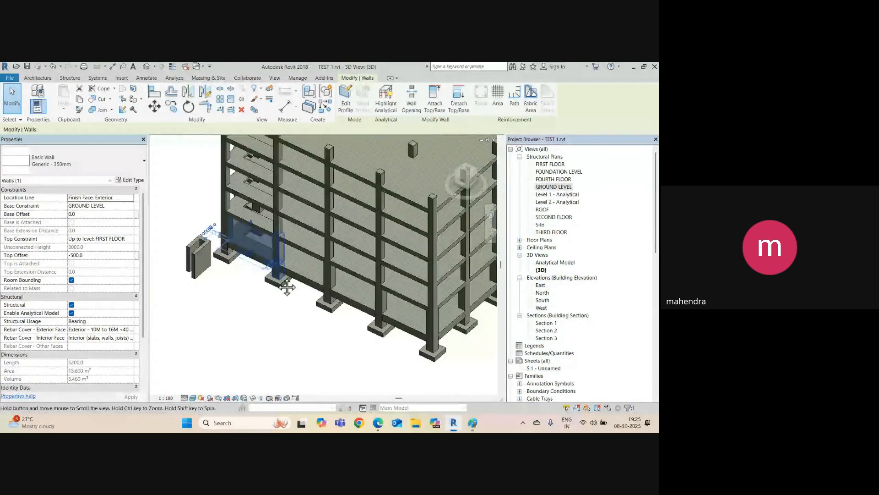
middle_click_drag(287, 288, 302, 324, "shift")
scroll(249, 170, "up", 2)
middle_click_drag(249, 170, 271, 257)
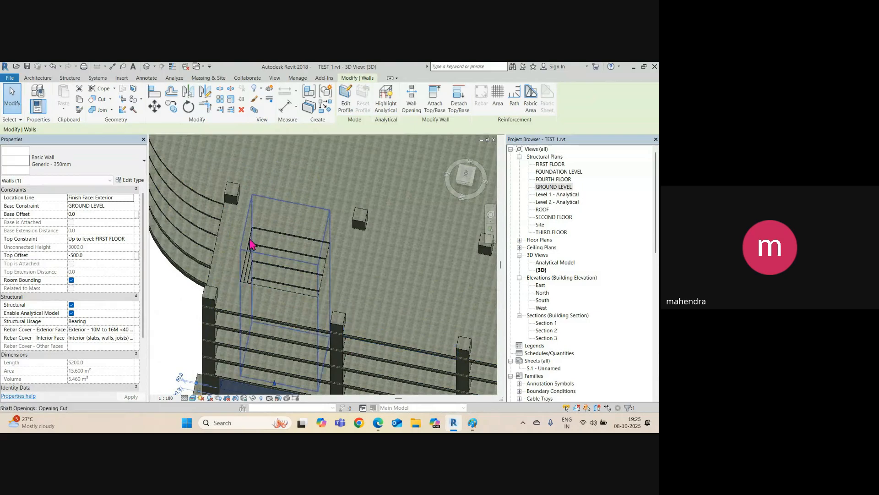
scroll(287, 275, "down", 2)
scroll(291, 282, "up", 1)
middle_click_drag(267, 334, 288, 279)
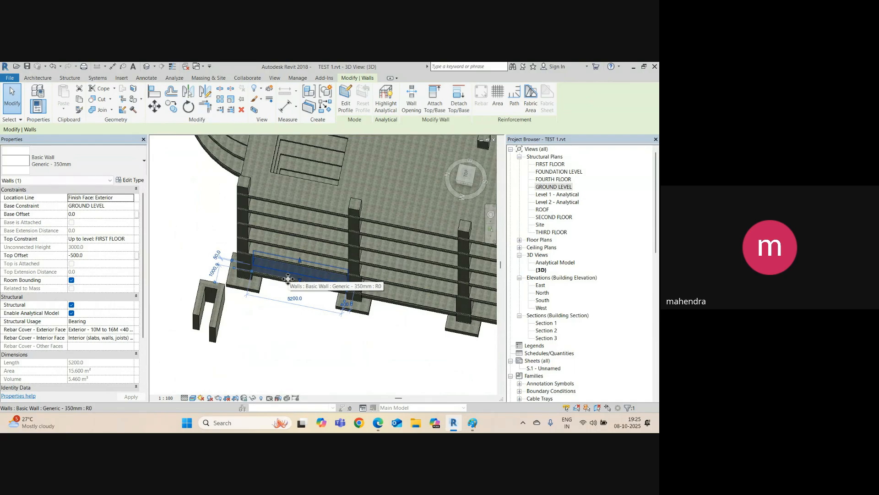
scroll(288, 278, "up", 2)
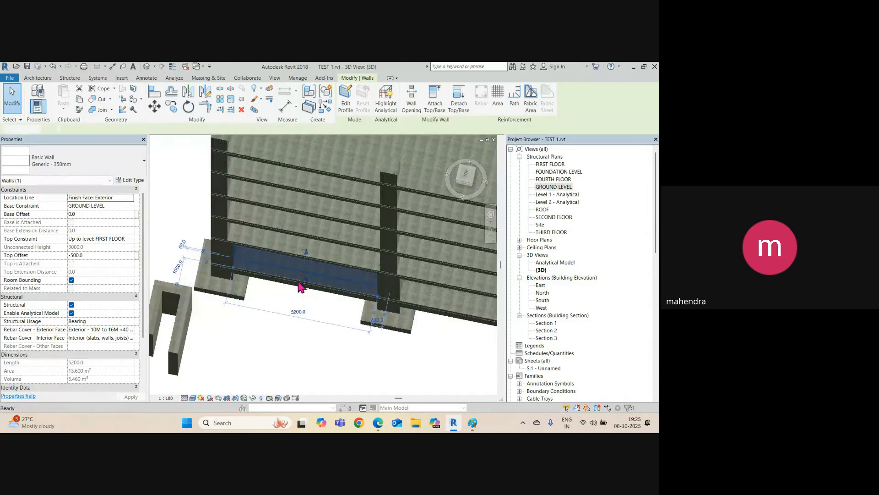
left_click(309, 299)
middle_click_drag(336, 341, 324, 251, "shift")
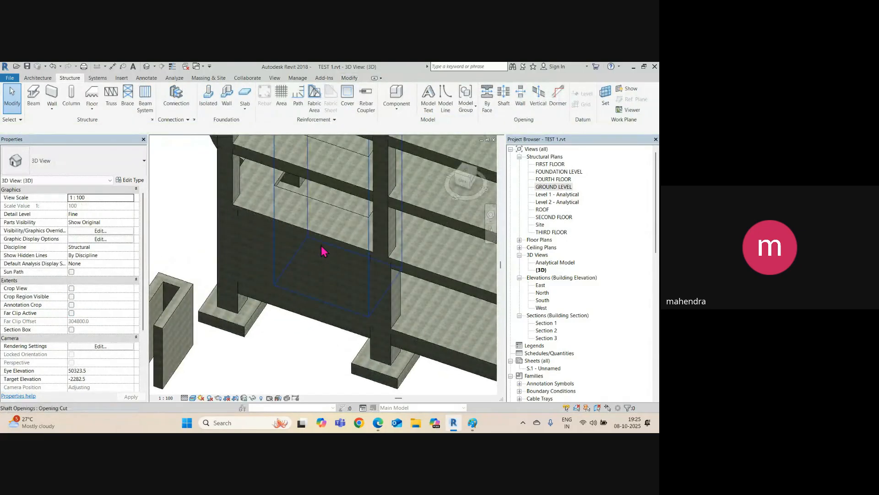
left_click(329, 261)
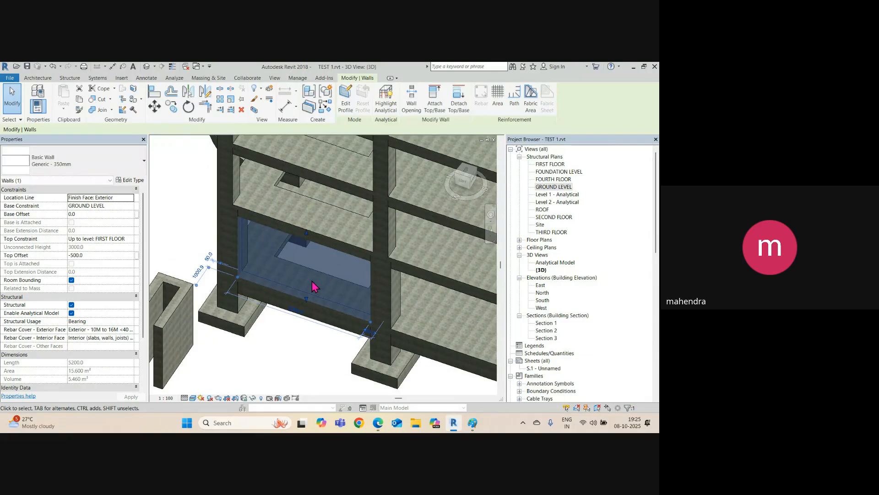
key("Escape")
scroll(222, 277, "down", 3)
Step: Switch to the GROUND LEVEL structural plan and start a structural wall for the edge bay between grids 2 and 3
key("ctrl+Tab")
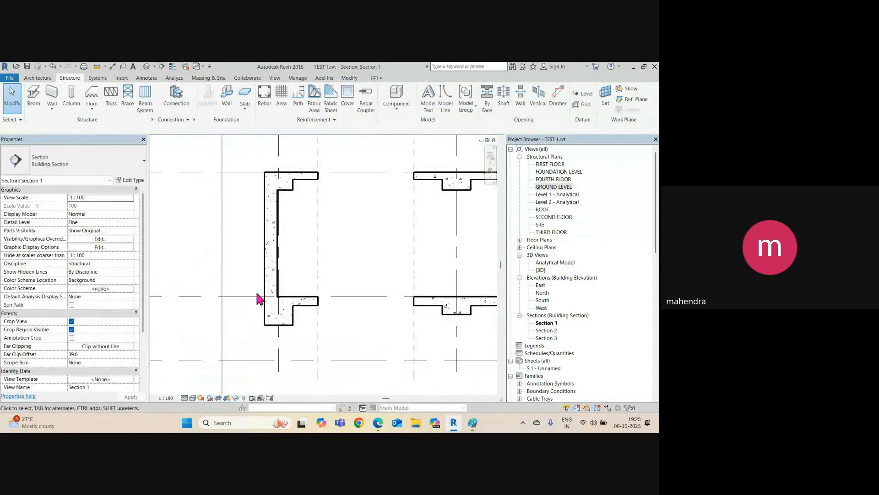
key("ctrl+Tab")
scroll(267, 284, "down", 3)
middle_click_drag(303, 339, 327, 248)
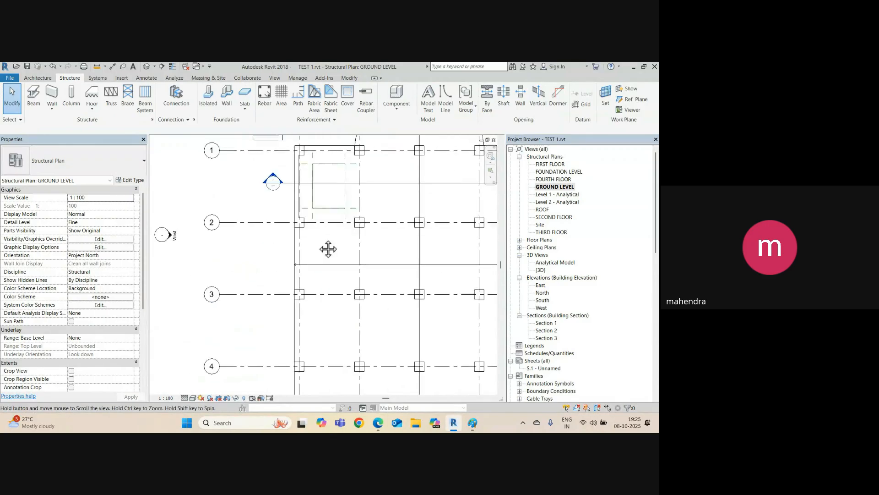
scroll(298, 259, "up", 3)
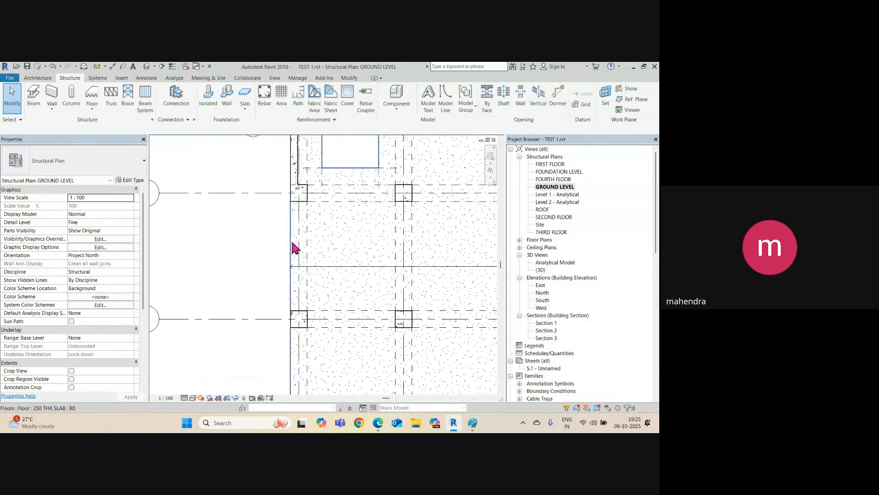
middle_click_drag(299, 226, 298, 247)
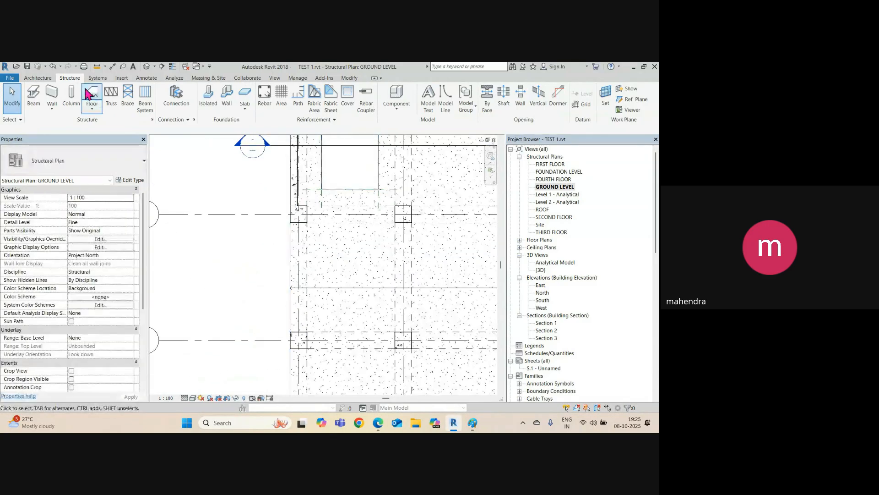
left_click(52, 108)
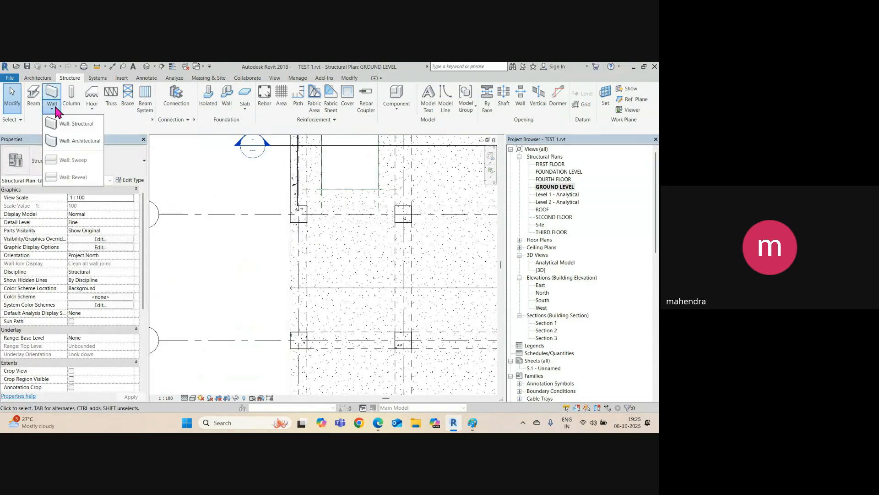
left_click(78, 124)
Step: Search the wall types for "bri" and choose Basic Wall: Generic - 350mm as the base type
left_click(73, 163)
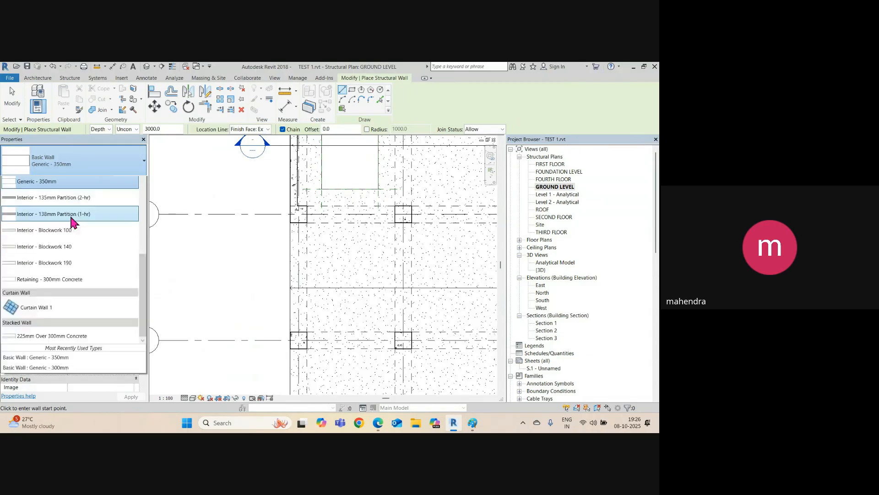
scroll(69, 275, "up", 1)
scroll(69, 323, "up", 3)
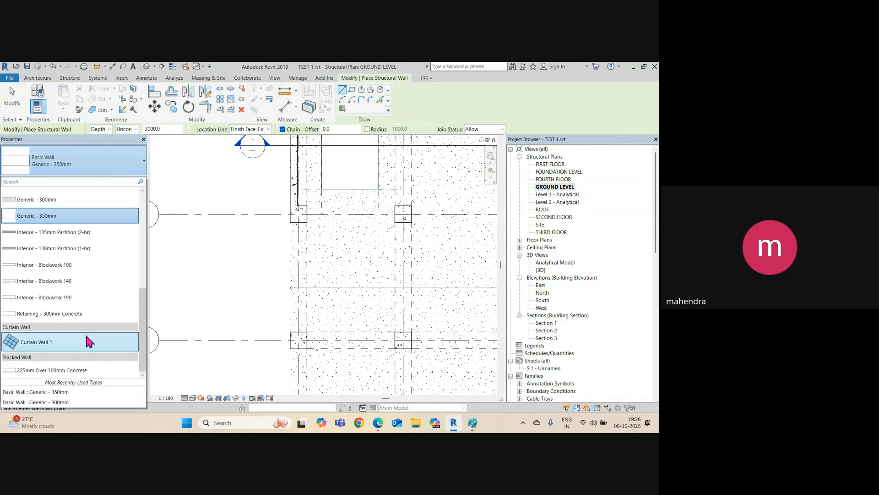
scroll(81, 275, "up", 3)
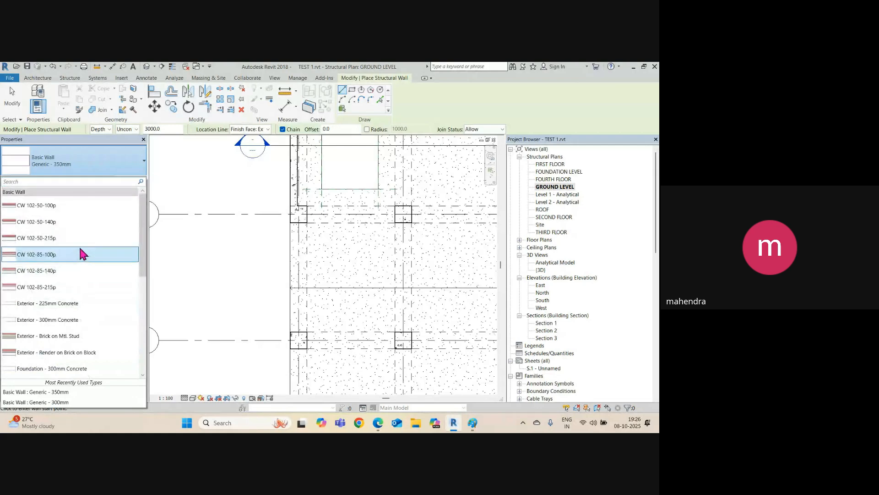
scroll(87, 307, "down", 5)
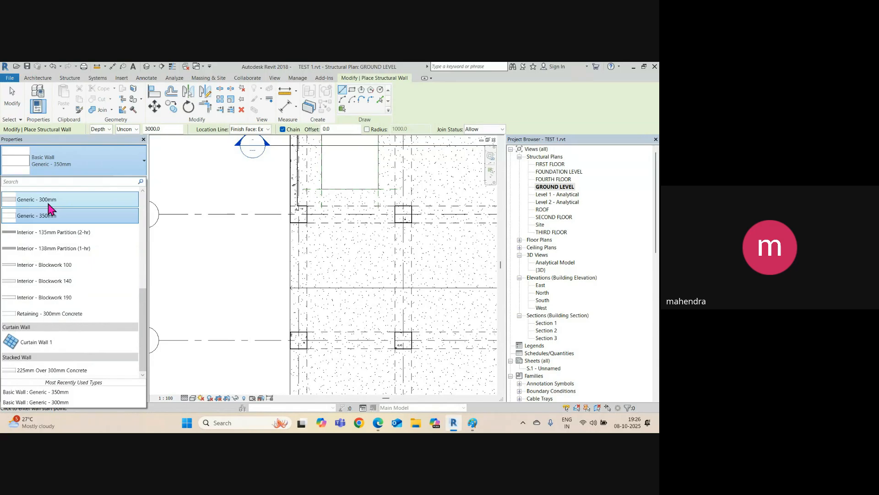
type("bri")
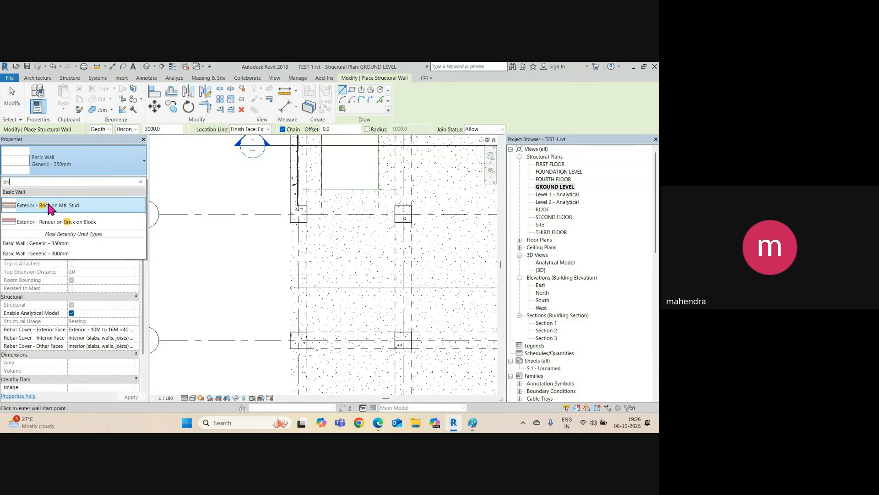
left_click(63, 245)
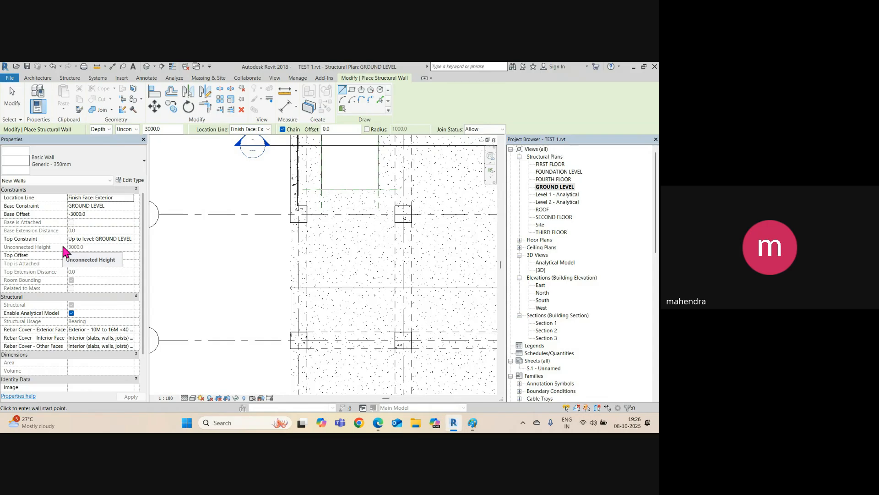
Step: Duplicate the Generic - 350mm wall type as 230mm THK BRICK WALL and open its layer structure for editing
left_click(131, 180)
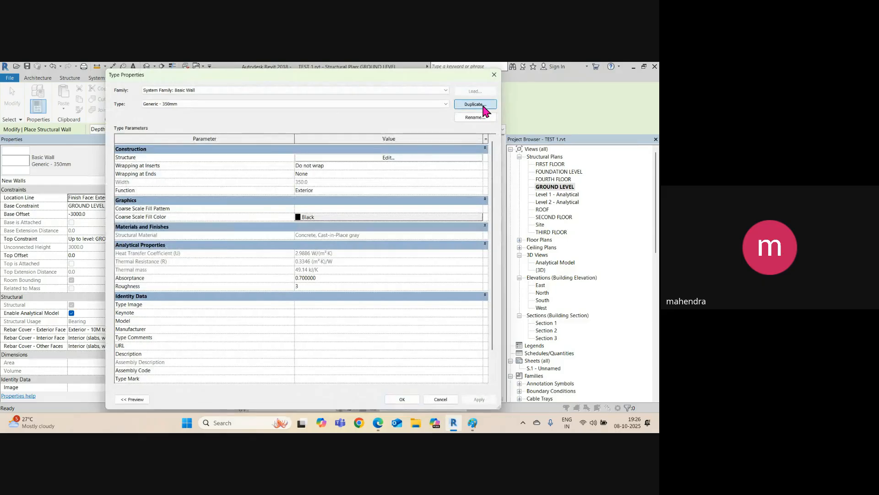
left_click(475, 104)
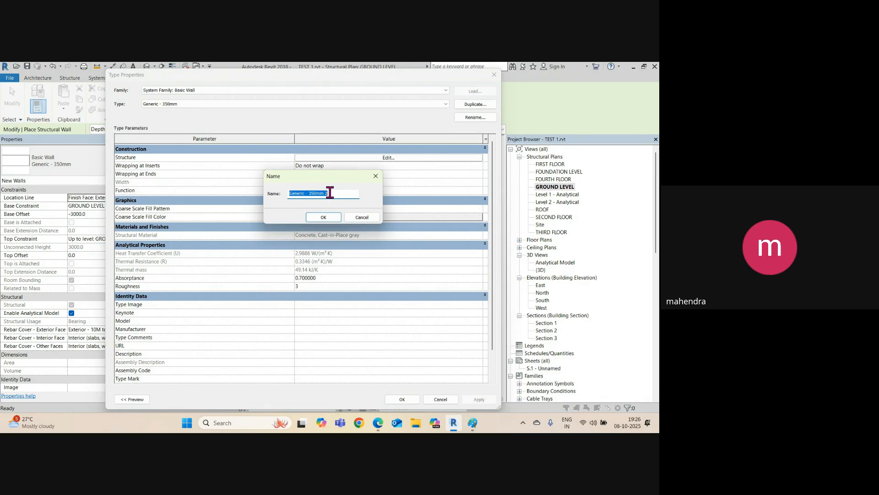
type("9")
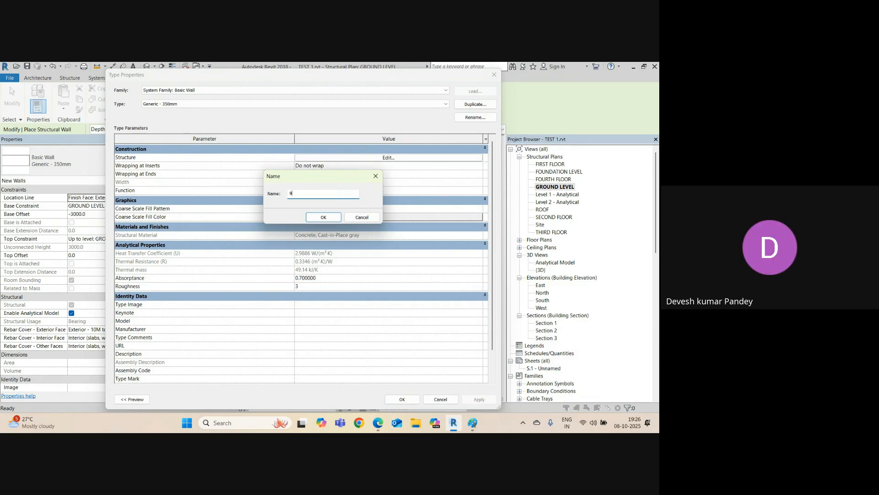
key("BackSpace")
type("230")
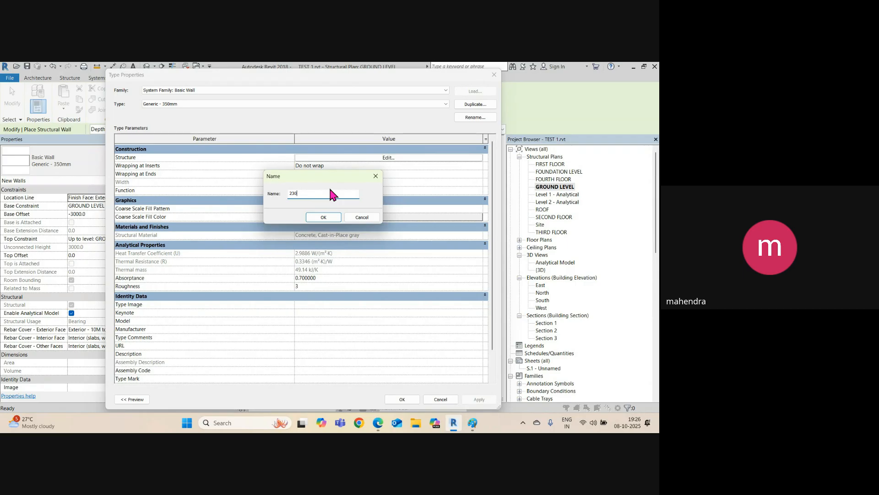
type("mm THK BRICK WALL")
left_click(323, 218)
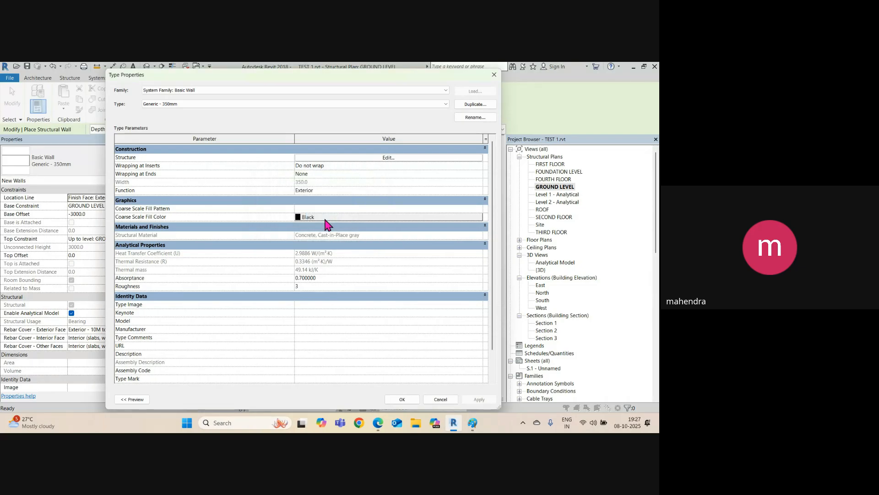
left_click(389, 158)
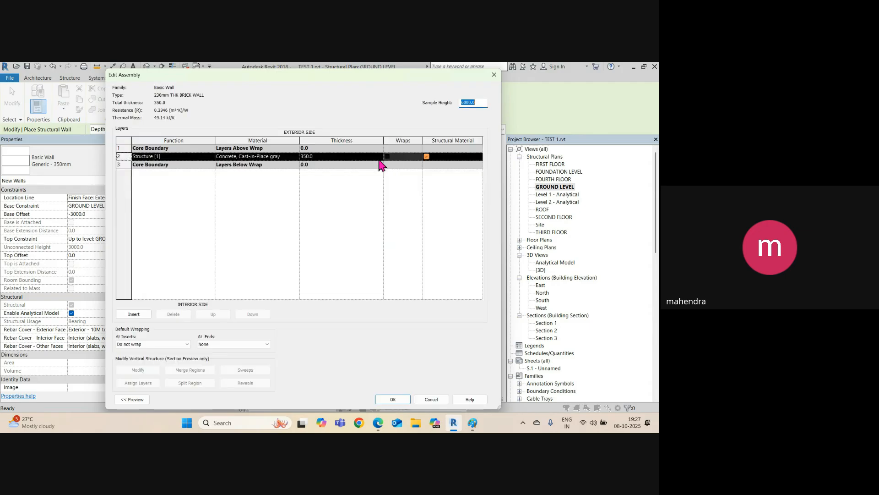
Step: Set the thickness of the brick wall type's structure layer to 230 mm
left_click(337, 158)
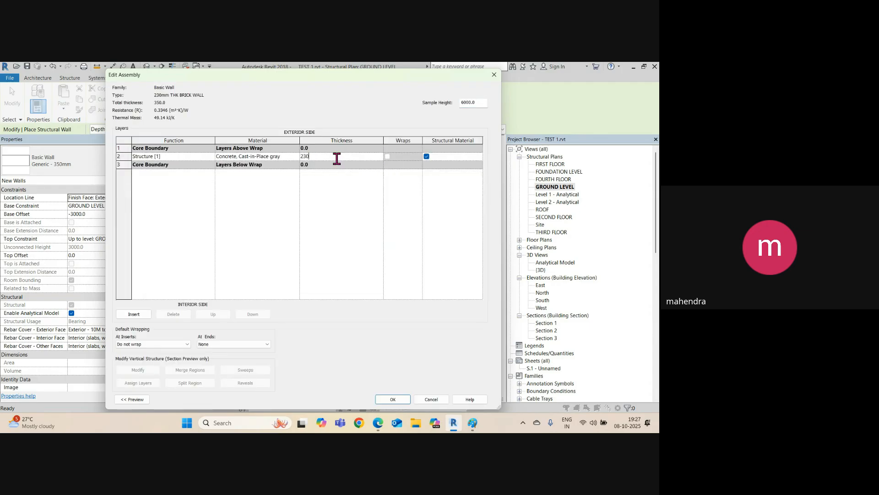
type("230")
key("Return")
Step: Assign the Brick, Common material to the structure layer and accept the new wall type's properties
left_click(297, 156)
left_click(295, 157)
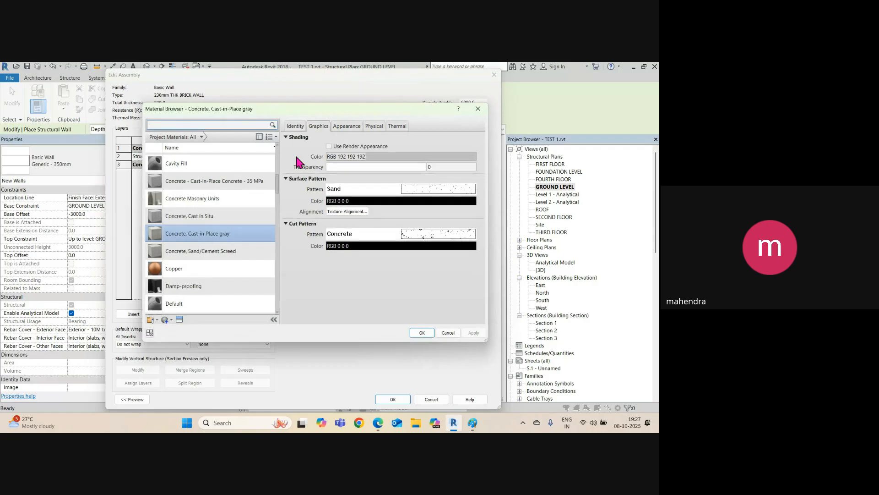
type("BRIC")
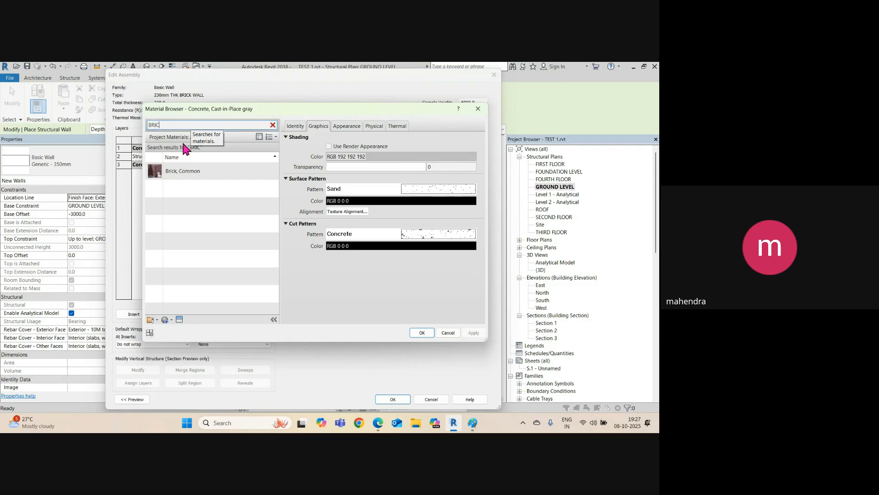
left_click(173, 178)
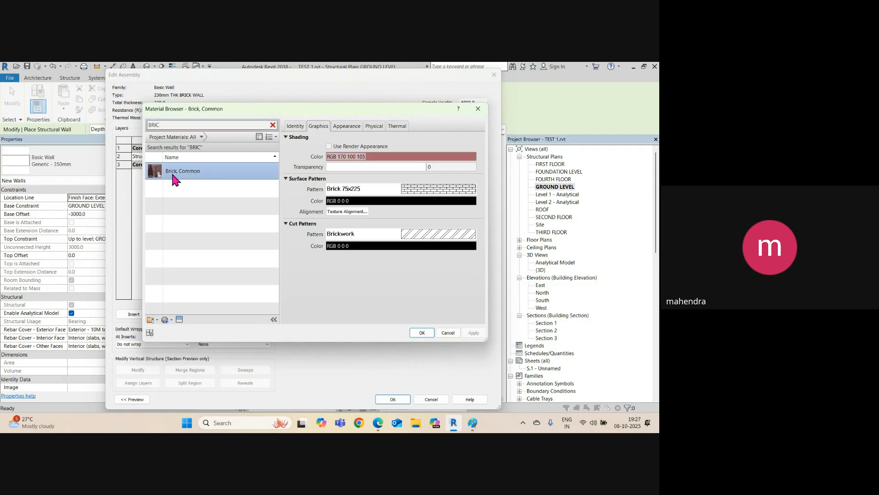
left_click(423, 332)
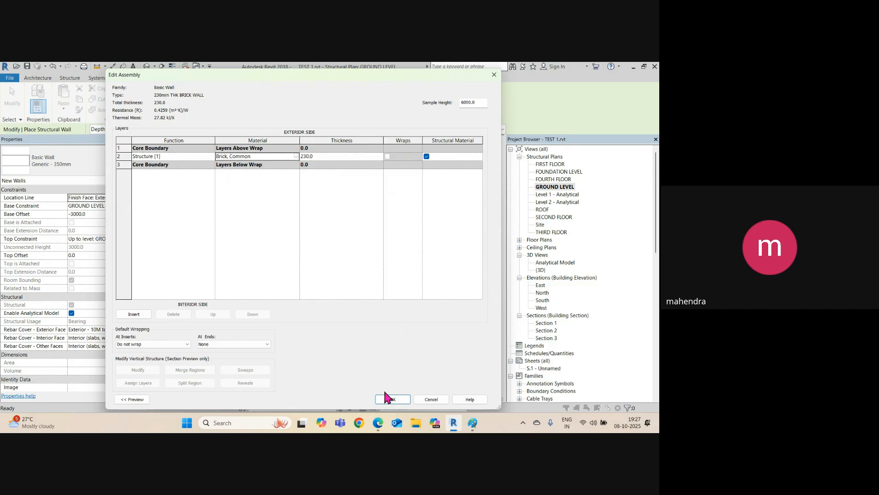
left_click(392, 400)
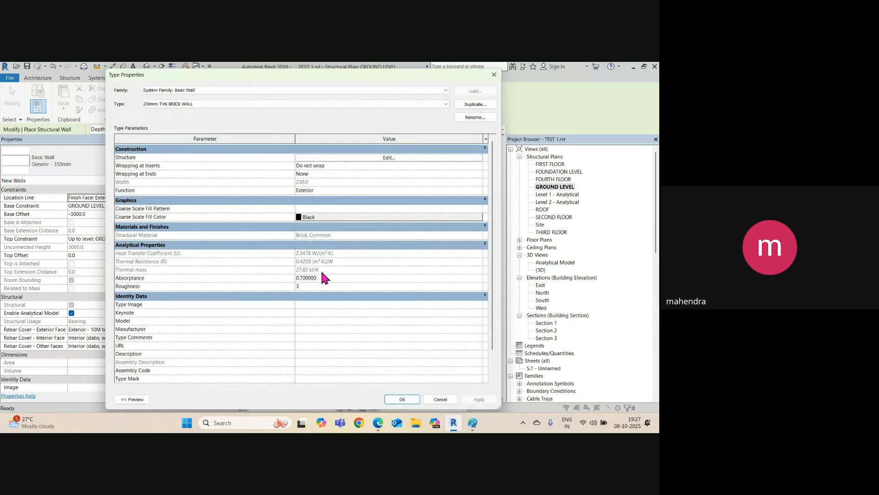
left_click(411, 400)
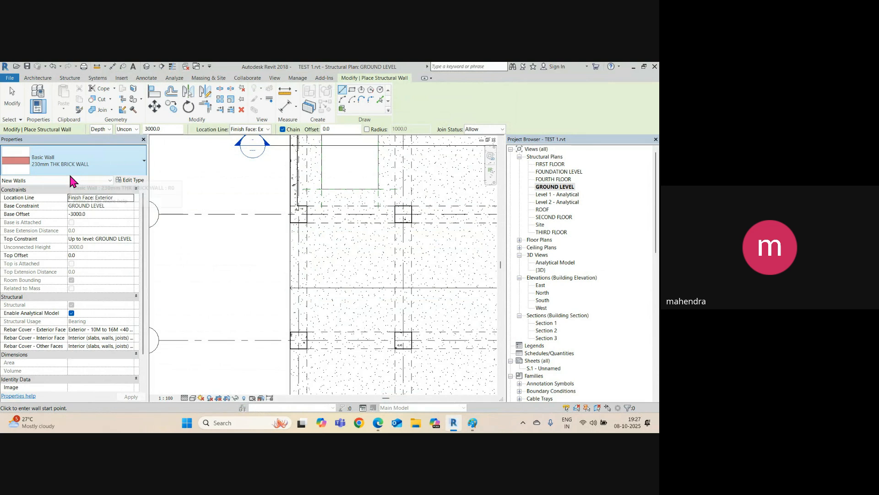
Step: Try to set the new wall's top constraint to Up to level: FIRST FLOOR before placing it
left_click(124, 239)
left_click(131, 238)
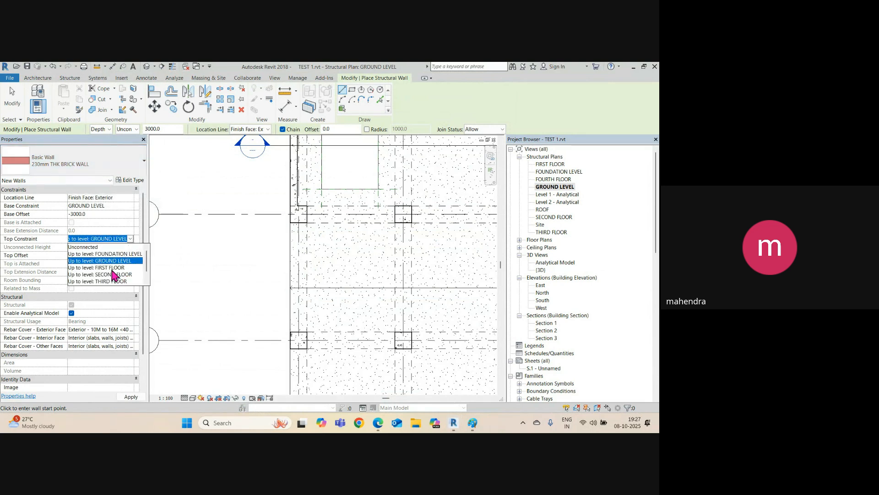
left_click(111, 268)
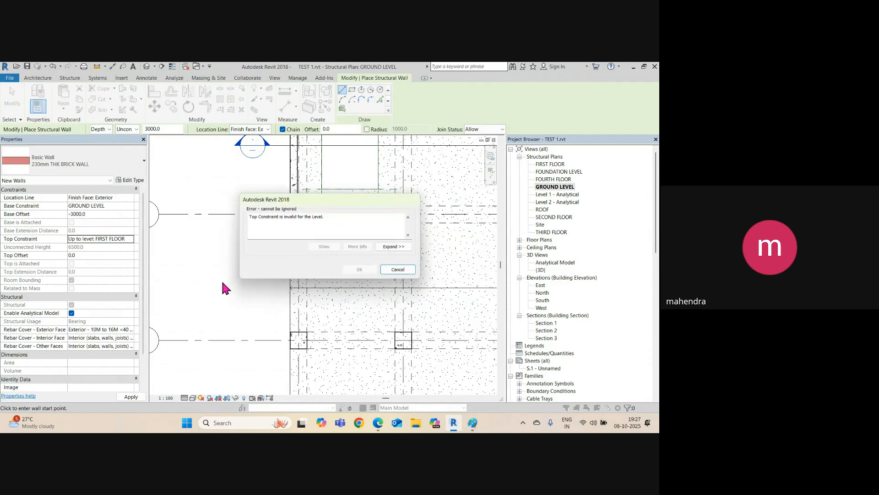
left_click(400, 270)
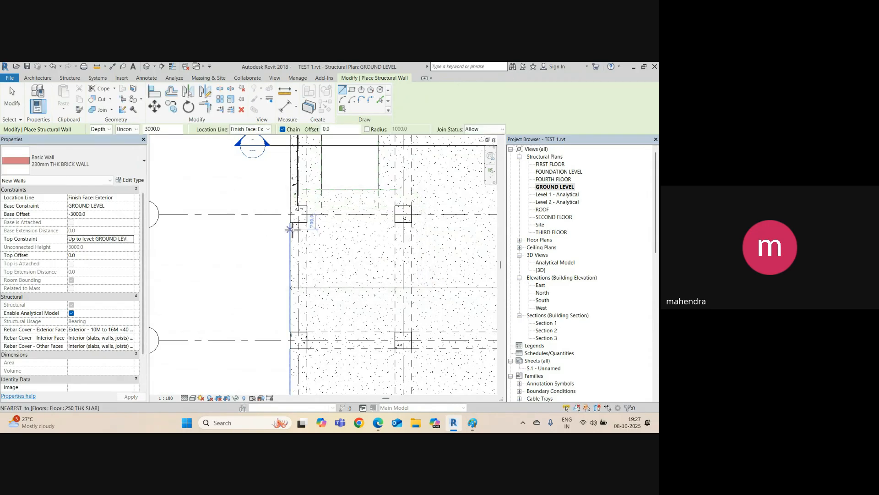
Step: Draw a 230mm THK BRICK WALL about 5200 mm long along the slab edge between the columns at grids 3 and 2
left_click(289, 223)
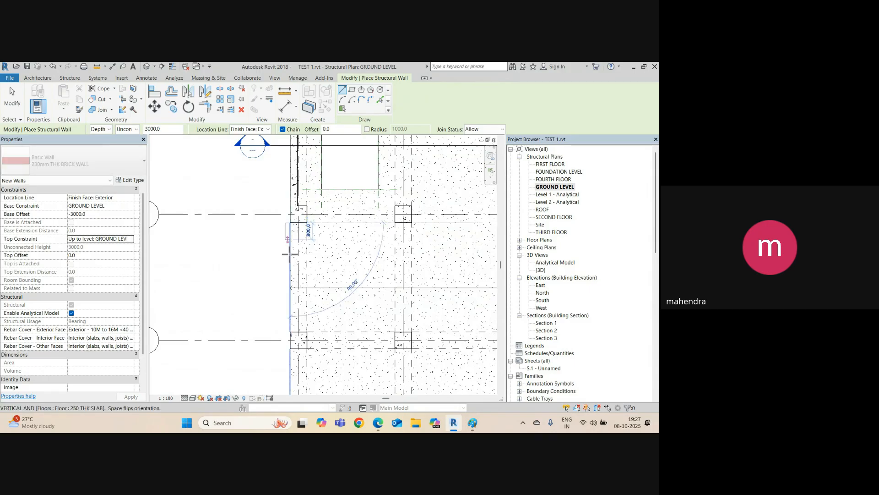
key("Escape")
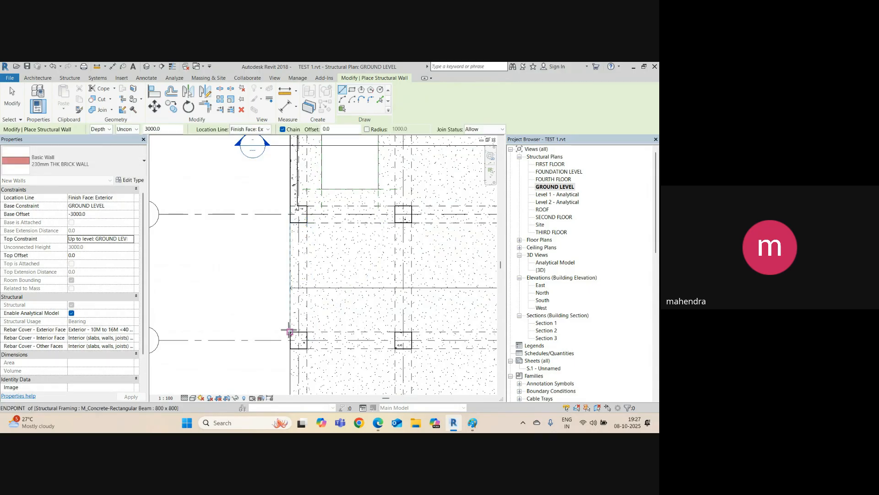
left_click(290, 332)
scroll(290, 266, "up", 4)
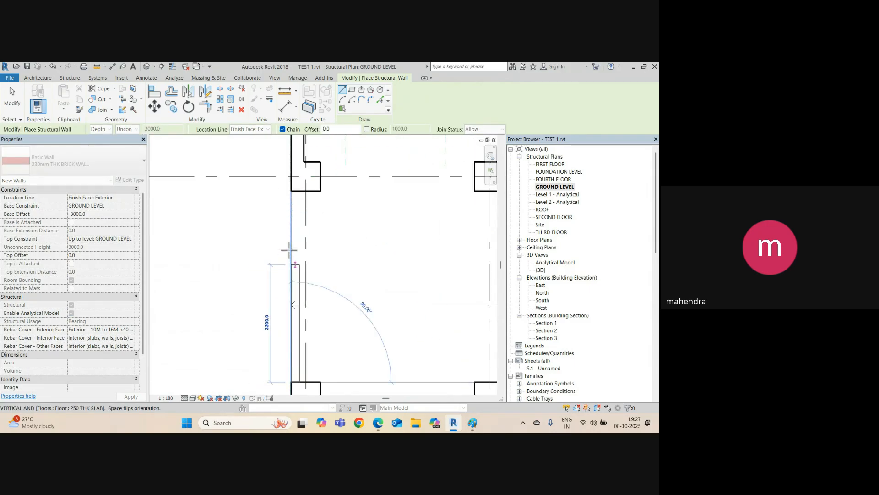
left_click(291, 191)
scroll(247, 245, "down", 1)
scroll(247, 240, "down", 3)
key("Escape")
key("Escape")
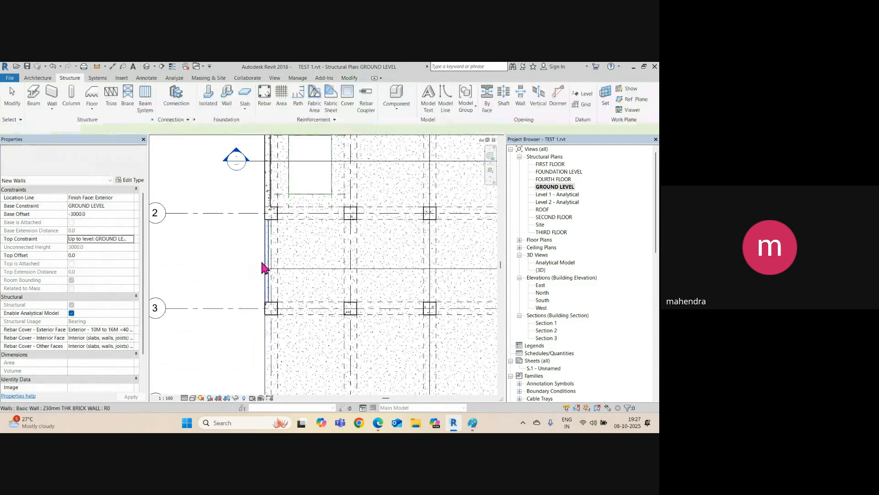
Step: Move the Section 1 line into the bay between grids 2 and 3 so it cuts the brick wall, and open that section view
scroll(263, 252, "up", 1)
left_click(268, 246)
scroll(263, 250, "up", 1)
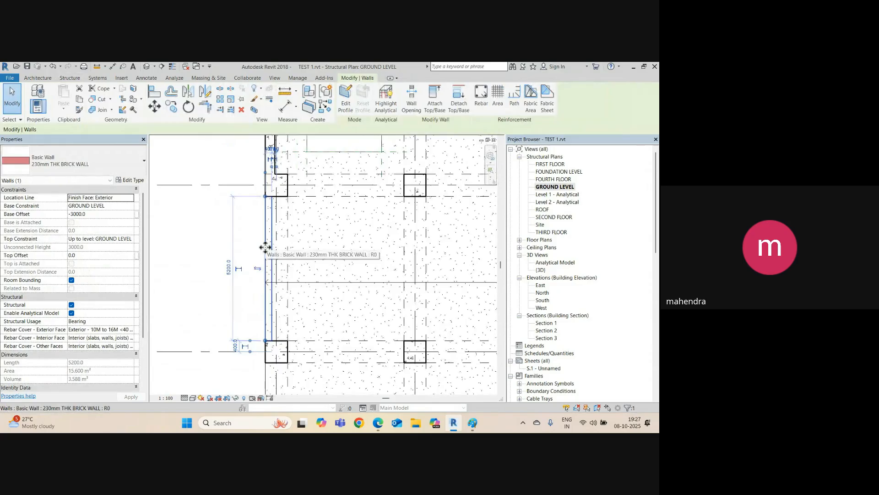
scroll(252, 259, "down", 4)
left_click(306, 208)
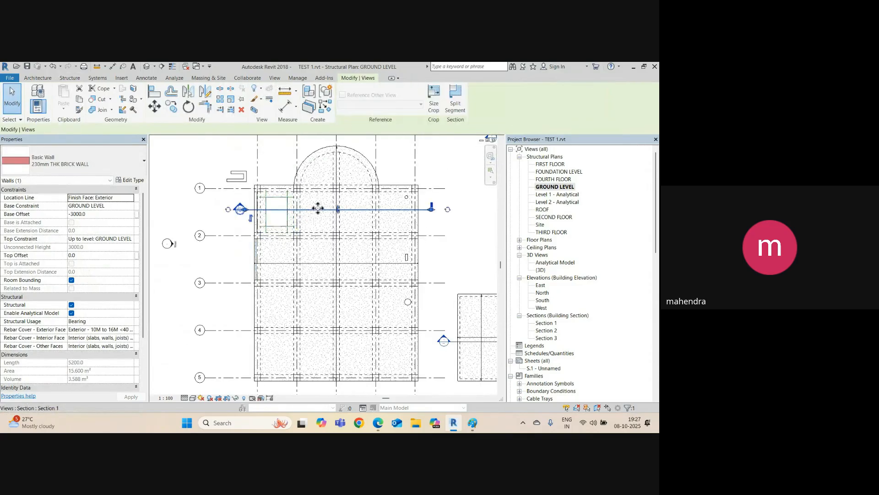
left_click_drag(318, 208, 309, 257)
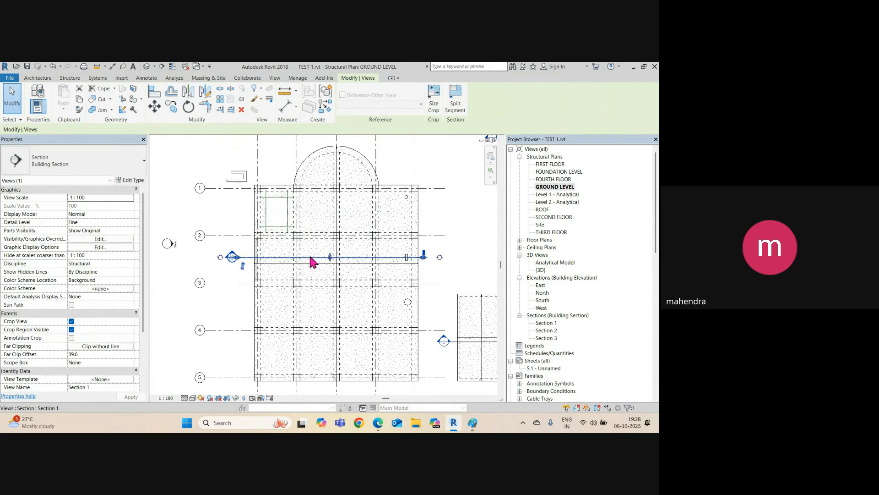
right_click(311, 257)
left_click(339, 241)
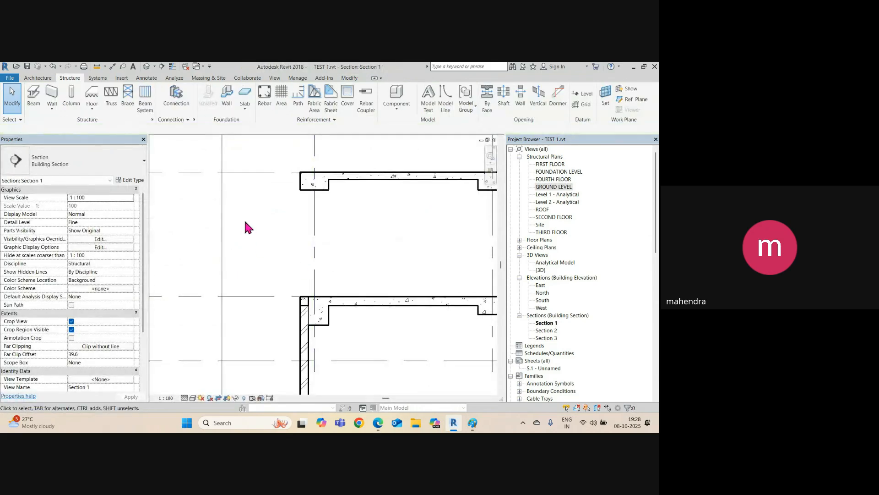
Step: Set the brick wall's base offset to 0 and its top constraint to Up to level: FIRST FLOOR in the section view
scroll(280, 284, "down", 2)
scroll(283, 293, "up", 1)
left_click(279, 294)
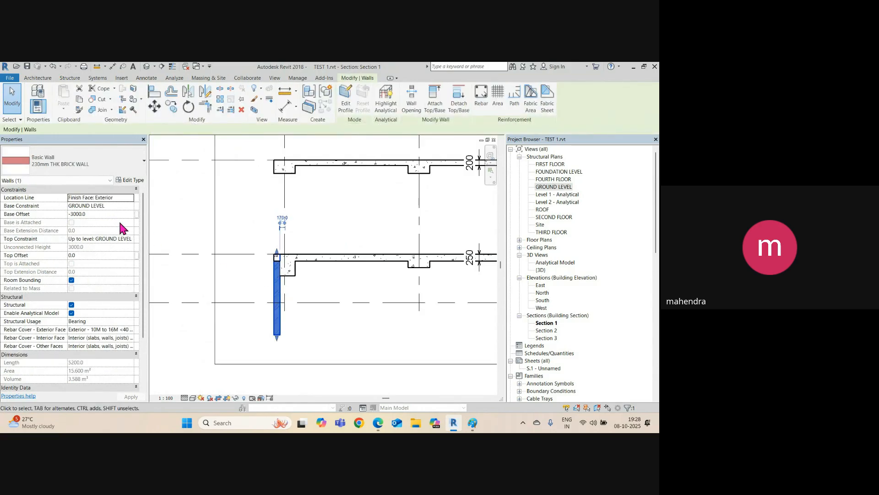
left_click(111, 215)
type("0")
left_click(120, 239)
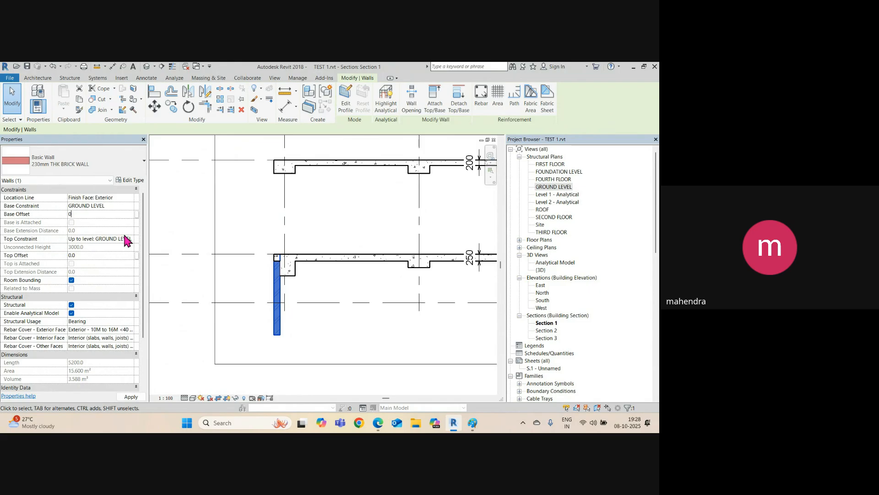
left_click(130, 239)
left_click(109, 268)
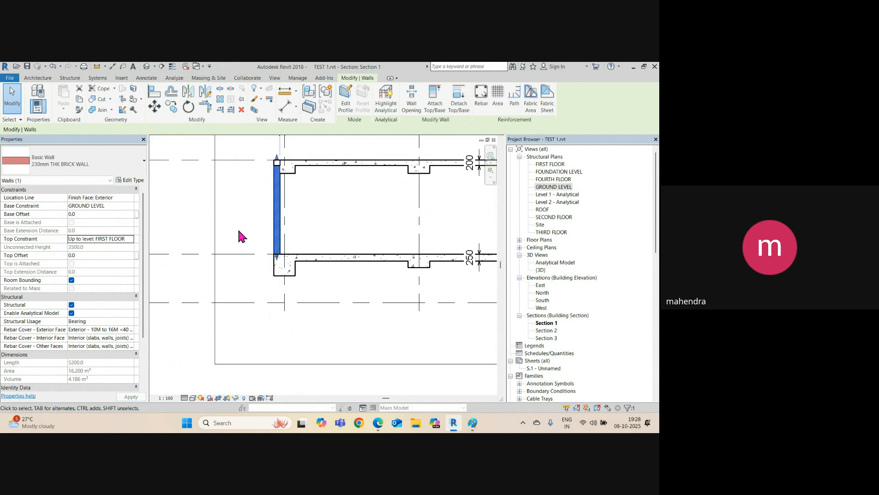
Step: Set the brick wall's base offset to -500 mm
scroll(284, 163, "up", 2)
scroll(284, 163, "up", 1)
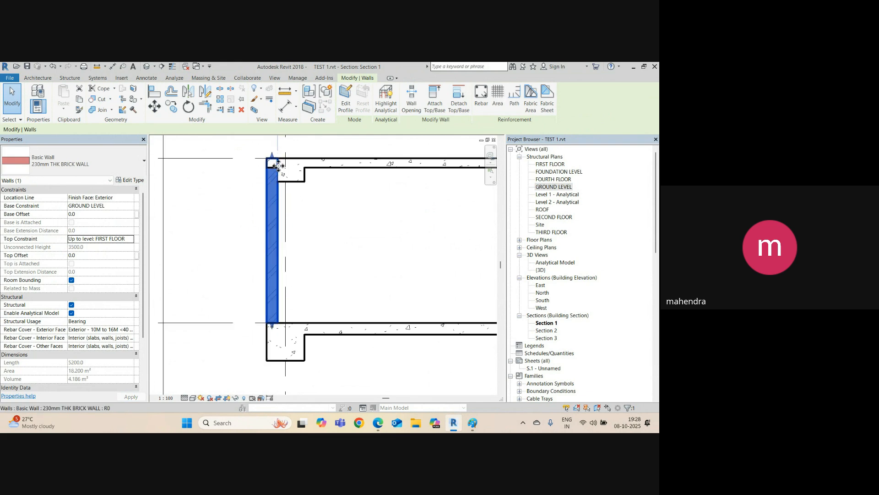
left_click(91, 214)
type("-5")
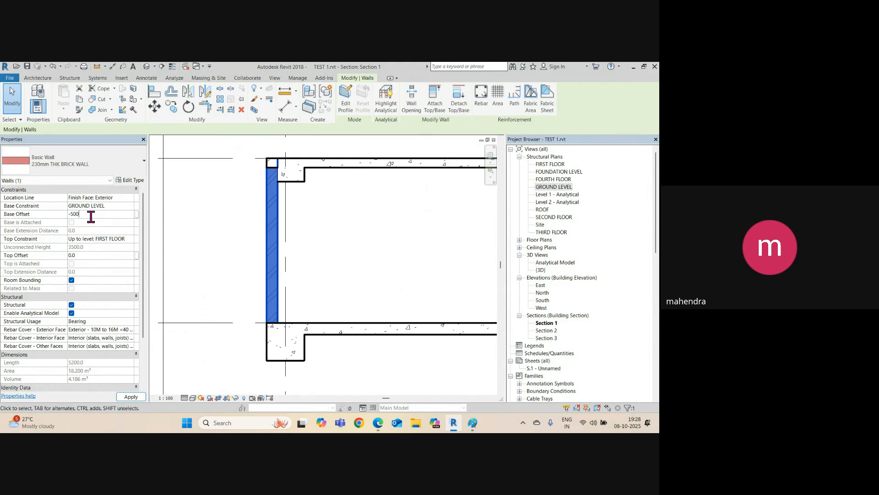
key("Return")
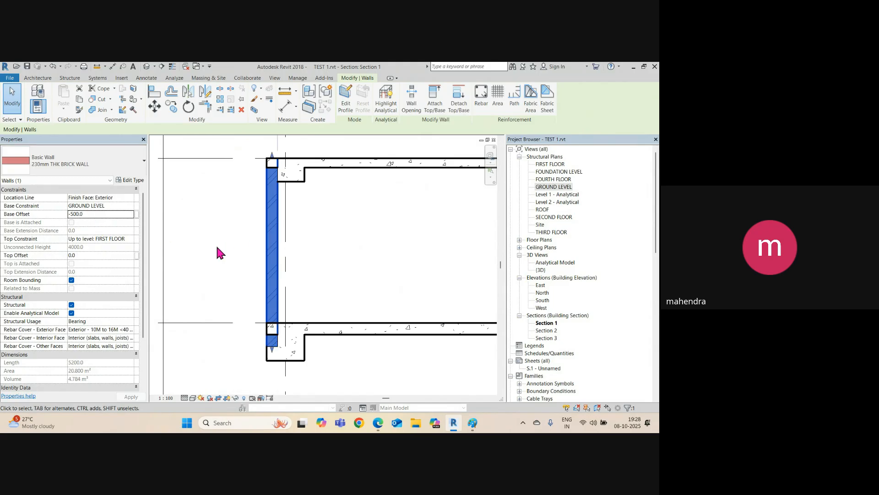
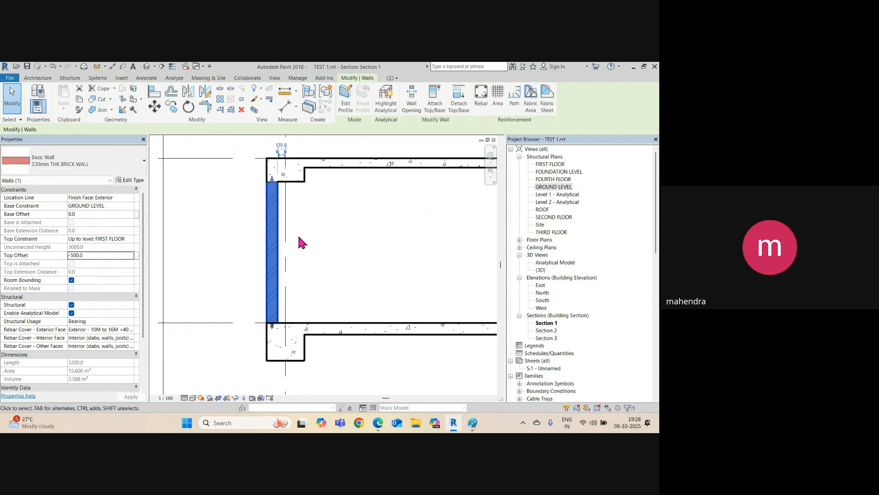
Step: Examine how the brick wall fits between the beams in the section, and inspect its outer face in the 3D view
left_click(259, 196)
scroll(259, 193, "up", 3)
scroll(295, 211, "down", 3)
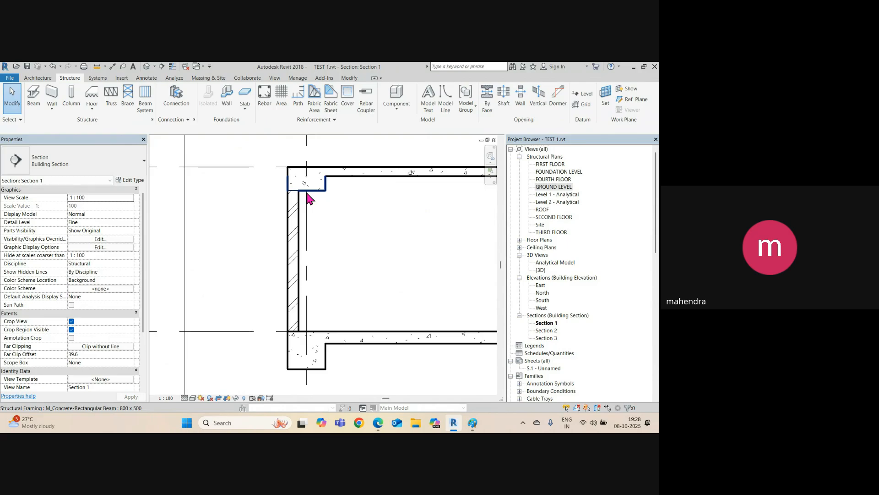
left_click(146, 67)
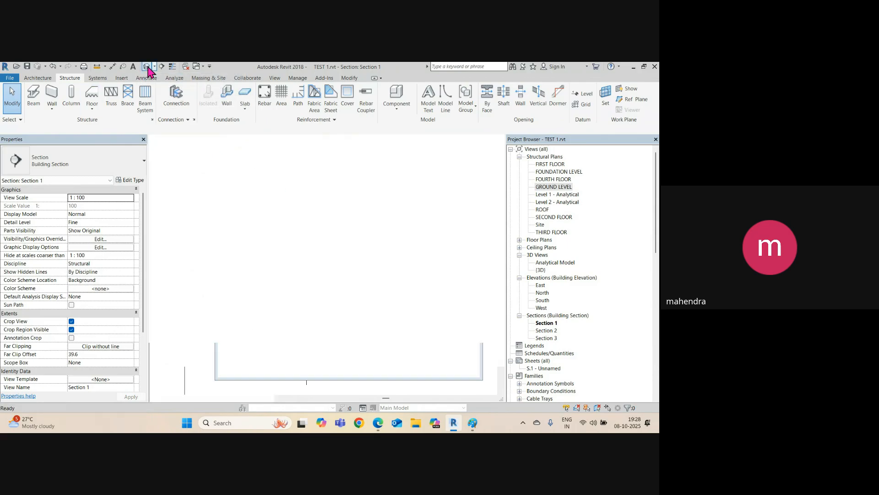
scroll(383, 323, "up", 5)
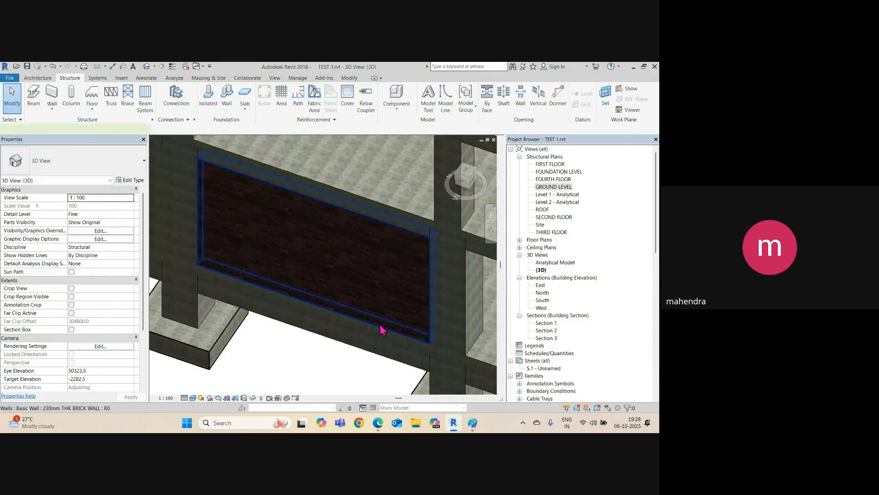
left_click(383, 328)
middle_click_drag(385, 323, 371, 309, "shift")
key("Escape")
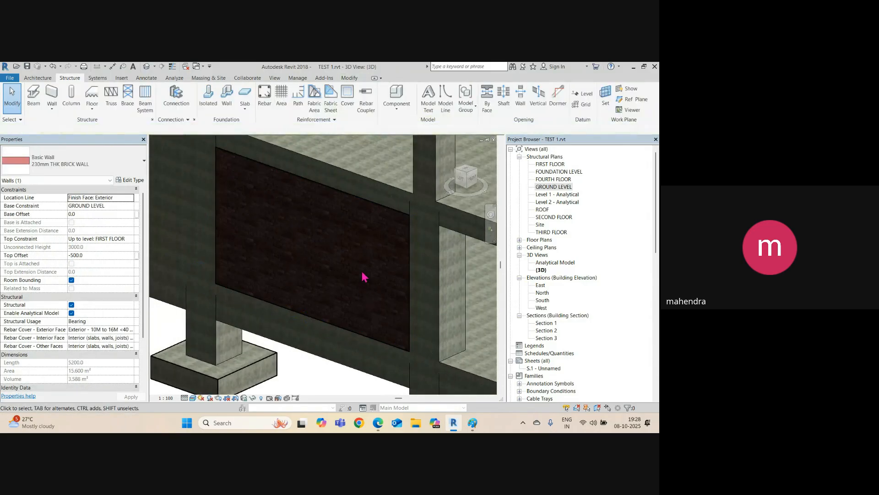
scroll(364, 278, "up", 2)
Step: Set the 3D view's visual style to Shaded and view the brick wall from outside
left_click(192, 398)
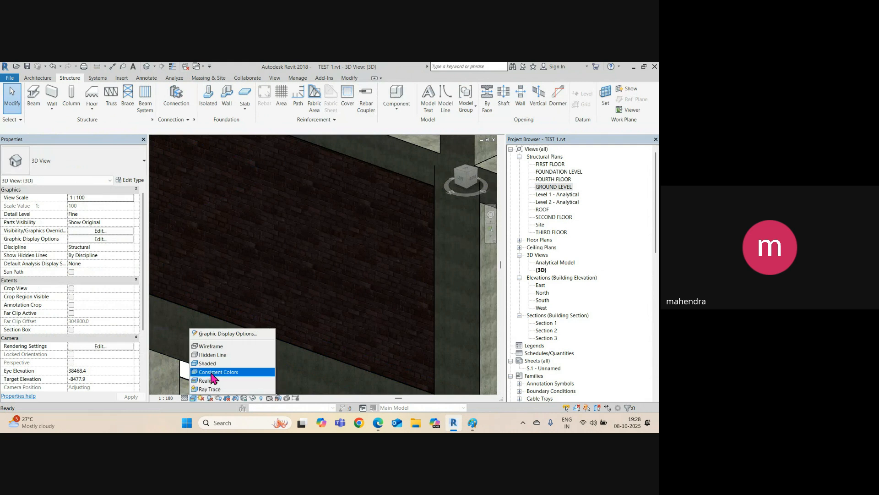
left_click(190, 364)
scroll(365, 294, "down", 3)
middle_click_drag(346, 308, 341, 390, "shift")
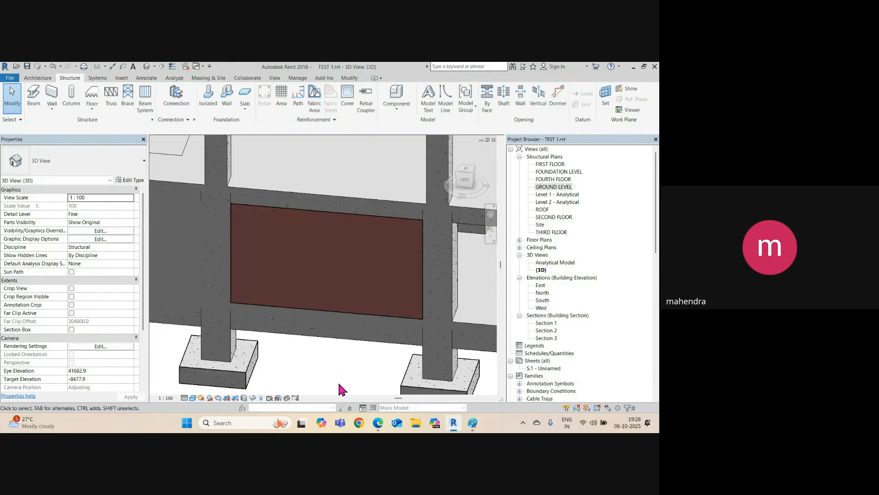
Step: Set the 3D view's visual style to Realistic and examine the brick texture of the wall up close
left_click(192, 398)
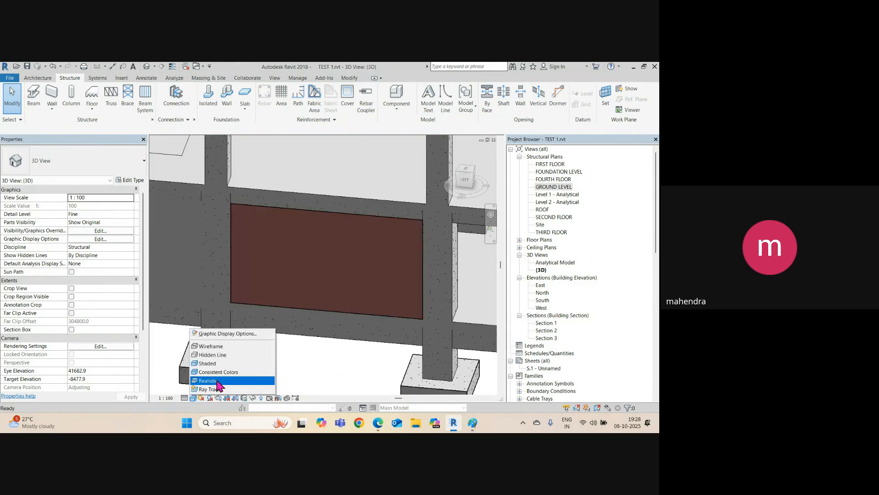
left_click(202, 380)
scroll(403, 252, "up", 3)
scroll(385, 254, "up", 8)
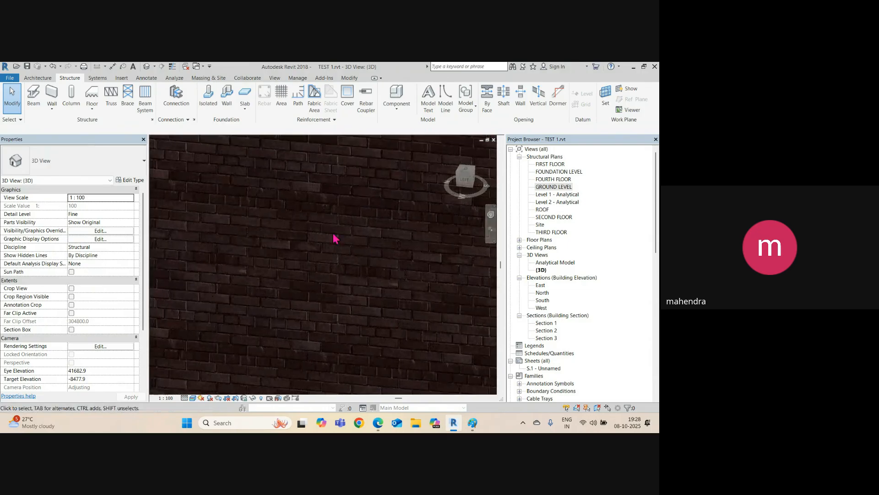
scroll(343, 234, "down", 5)
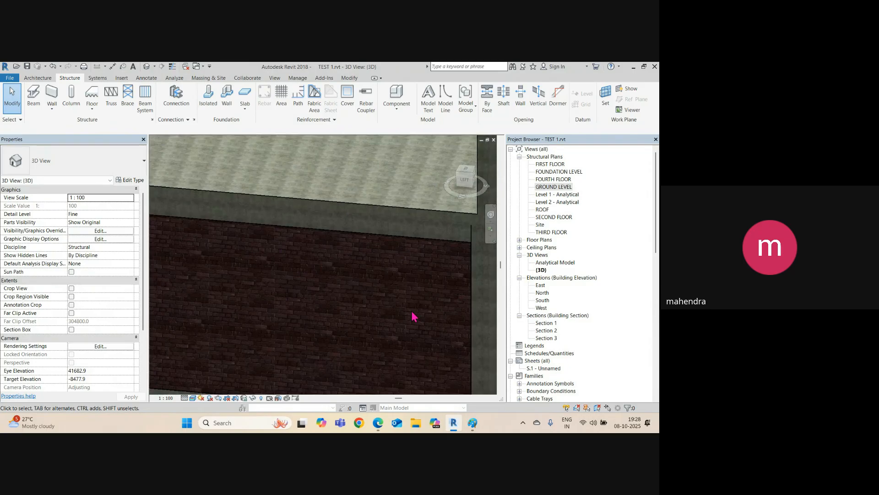
scroll(345, 265, "down", 3)
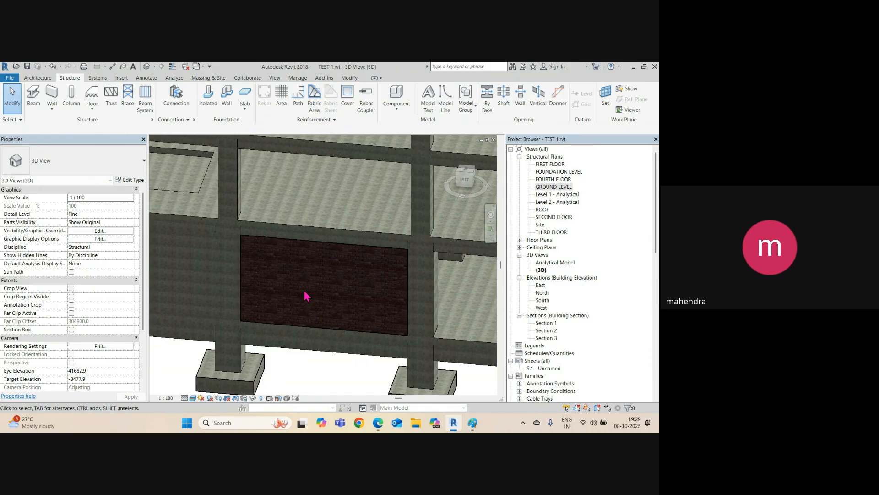
Step: Examine the material assigned to the structure layer of the 230mm THK BRICK WALL type and browse the available project materials
left_click(284, 323)
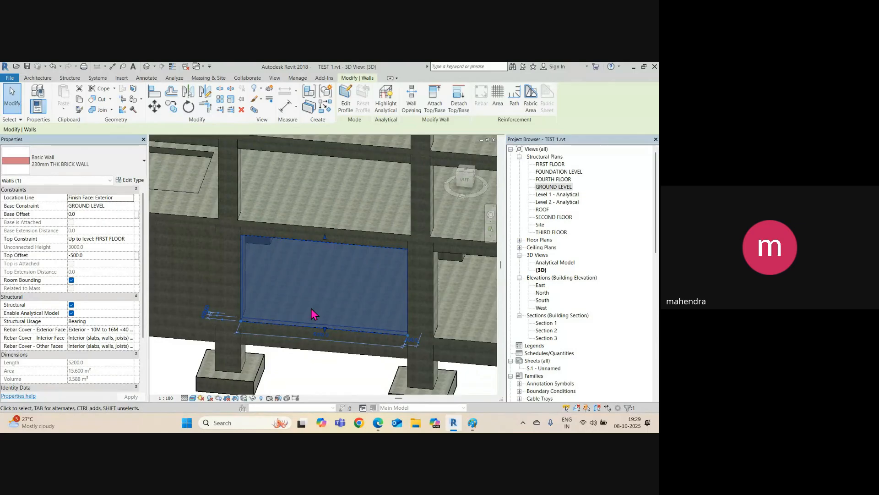
key("Escape")
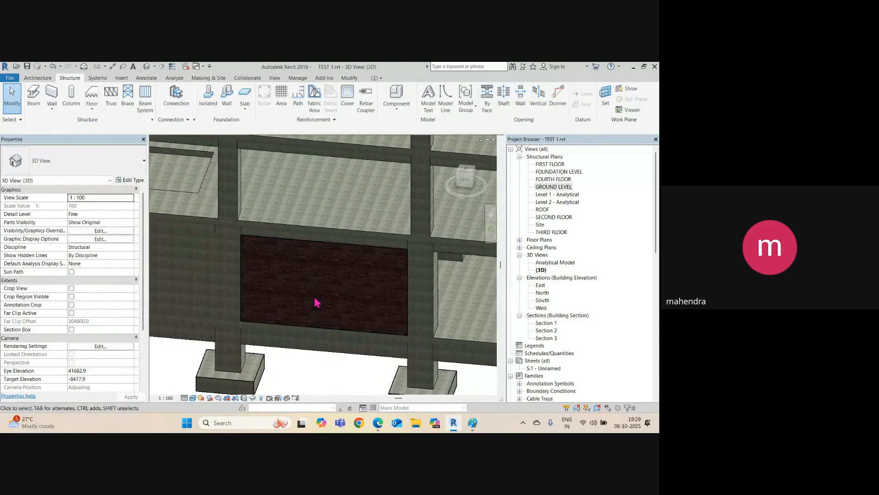
left_click(300, 241)
left_click(132, 181)
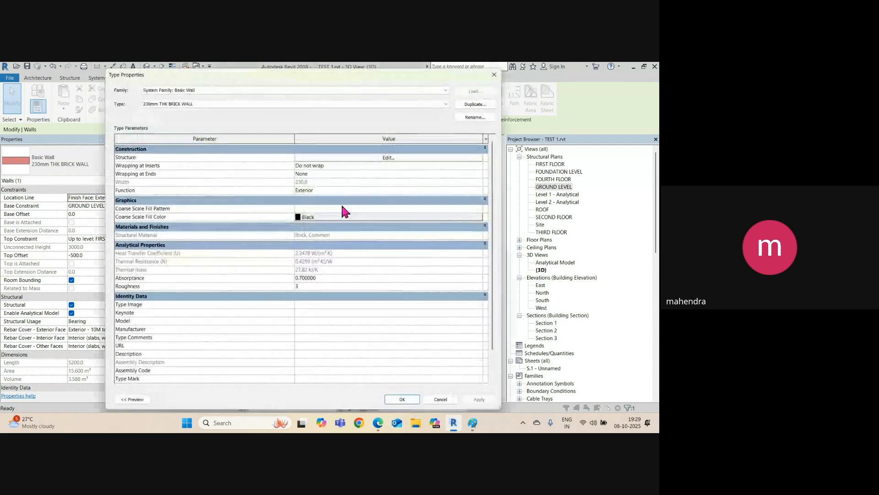
left_click(380, 158)
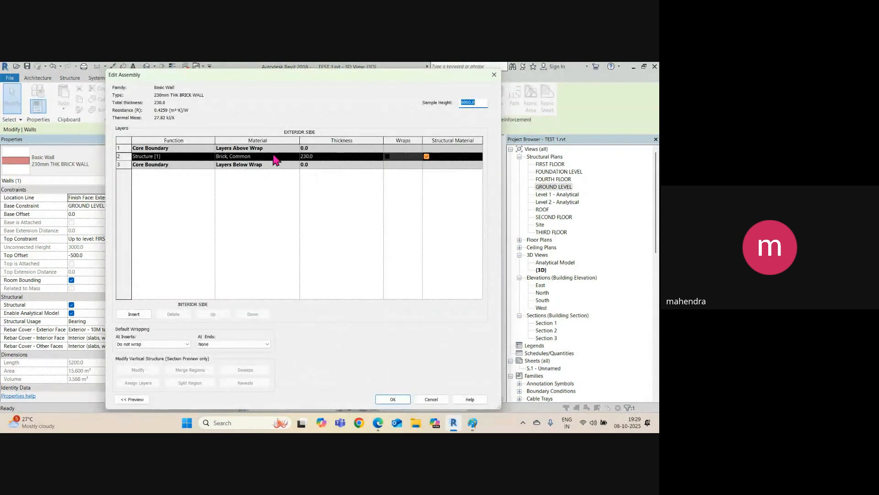
left_click(294, 160)
left_click(296, 157)
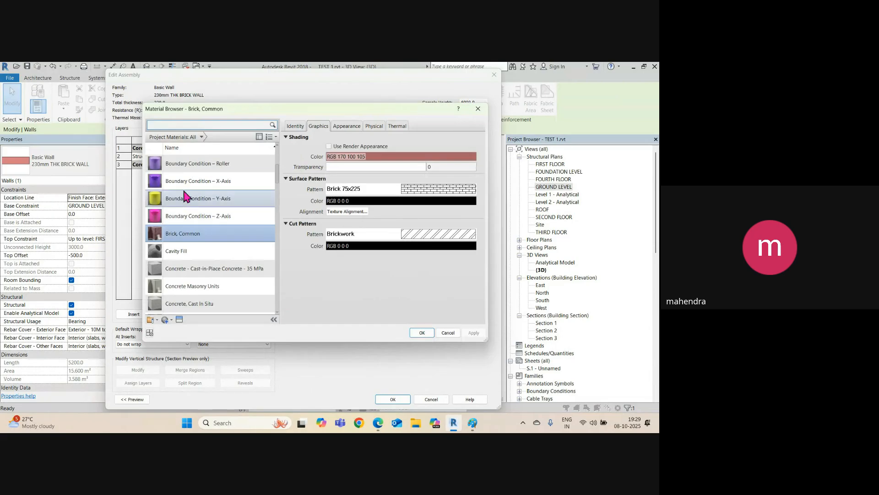
scroll(208, 250, "down", 10)
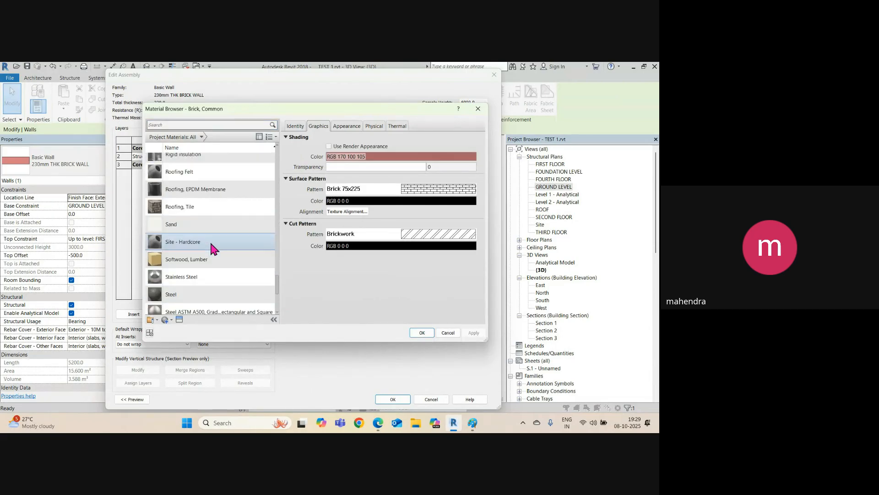
scroll(215, 274, "up", 10)
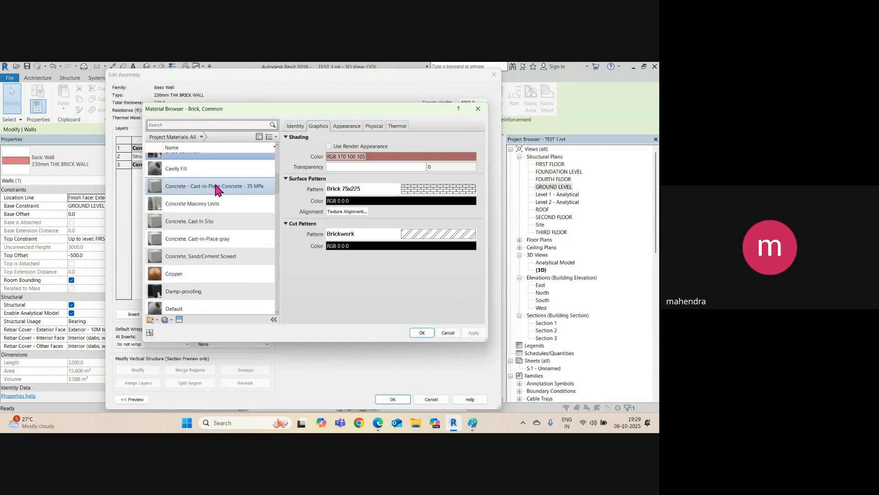
scroll(200, 248, "up", 2)
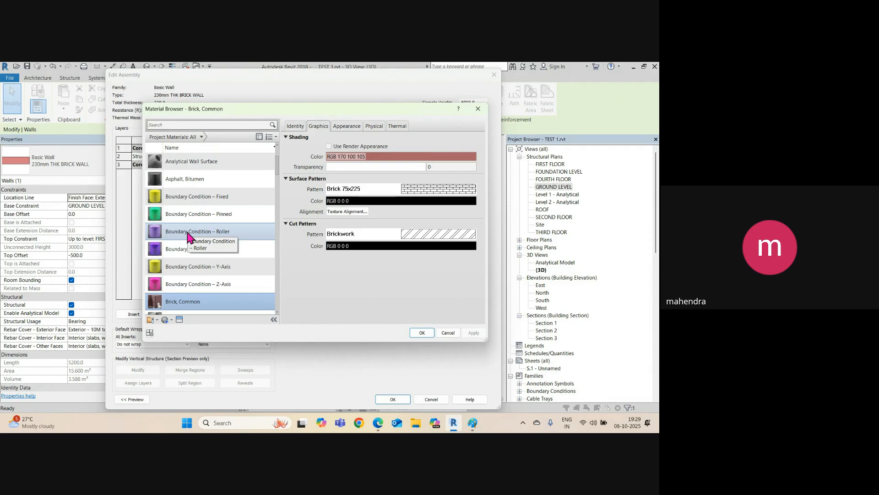
key("Return")
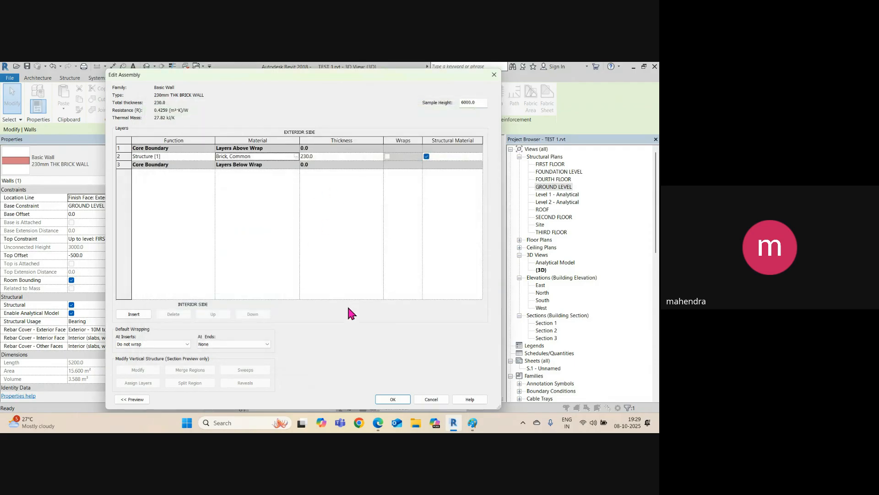
key("Return")
key("Return")
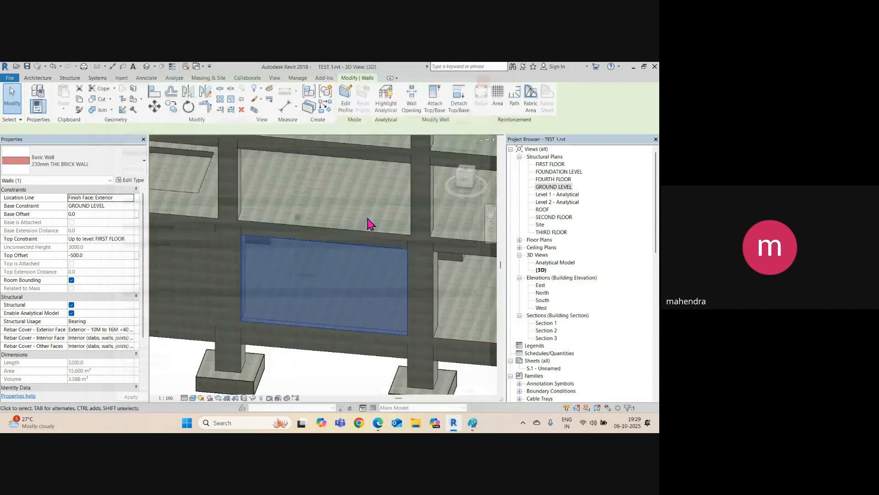
Step: Change the Generic - 350mm ground-storey wall beside the brick wall to the 230mm THK BRICK WALL type
scroll(270, 329, "down", 5)
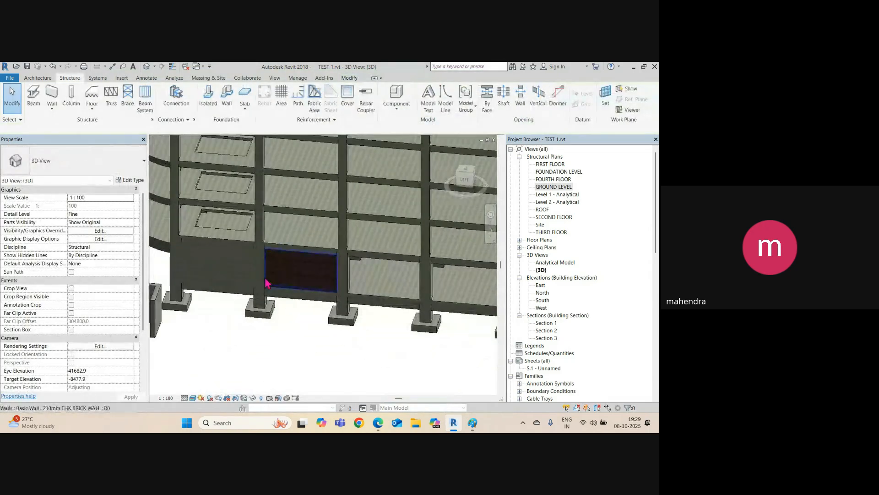
scroll(228, 278, "up", 3)
middle_click_drag(268, 280, 347, 247)
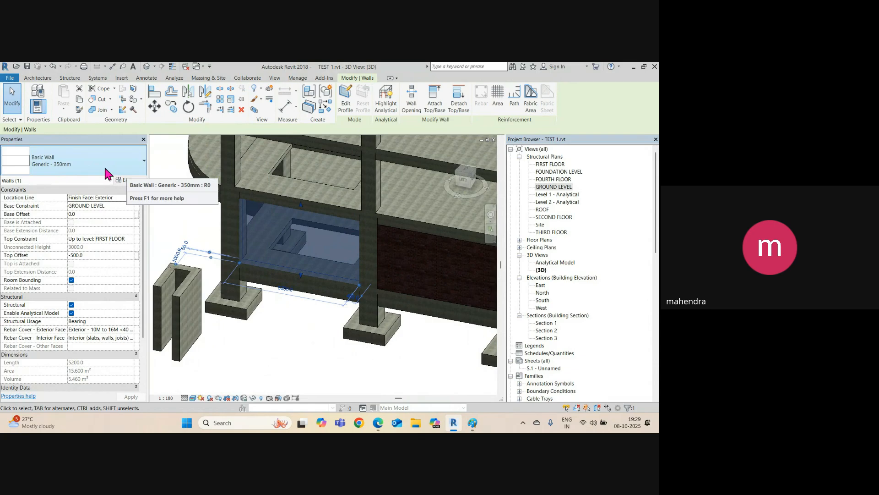
left_click(95, 155)
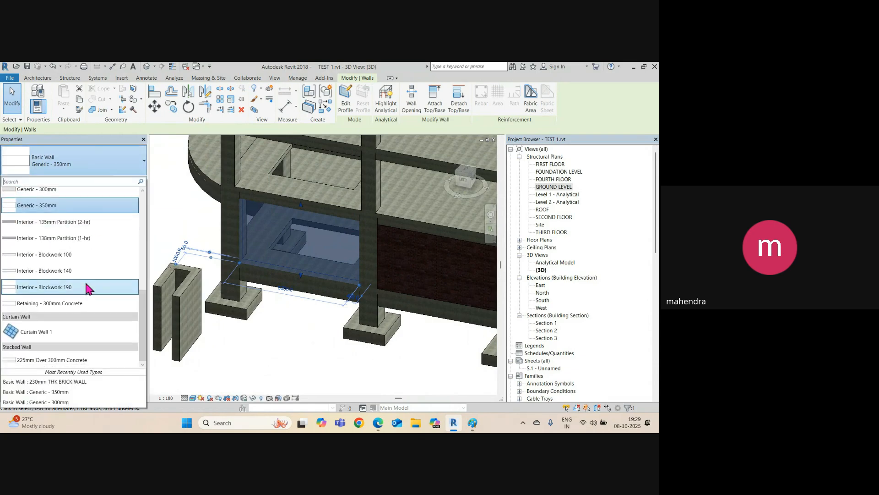
scroll(77, 279, "up", 2)
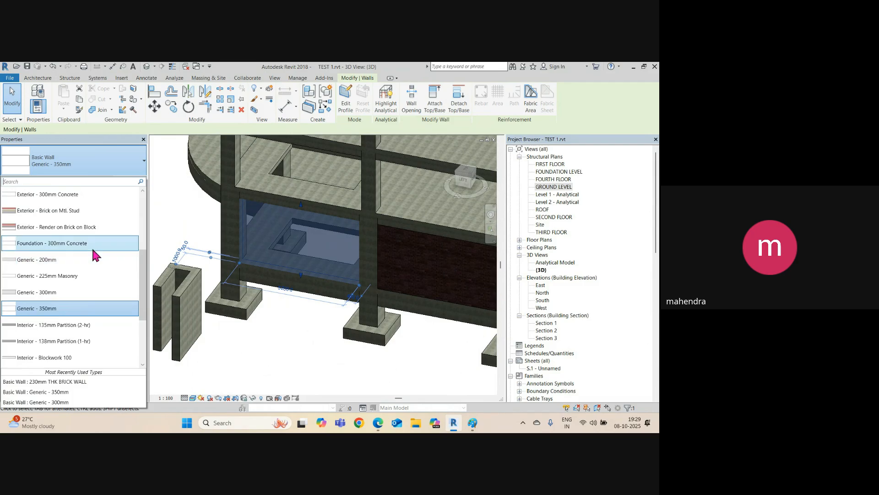
scroll(78, 221, "up", 3)
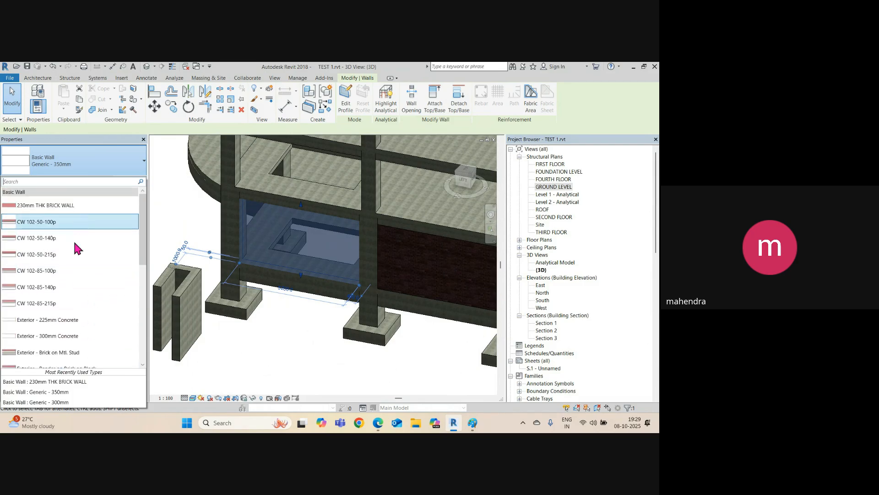
scroll(75, 249, "down", 6)
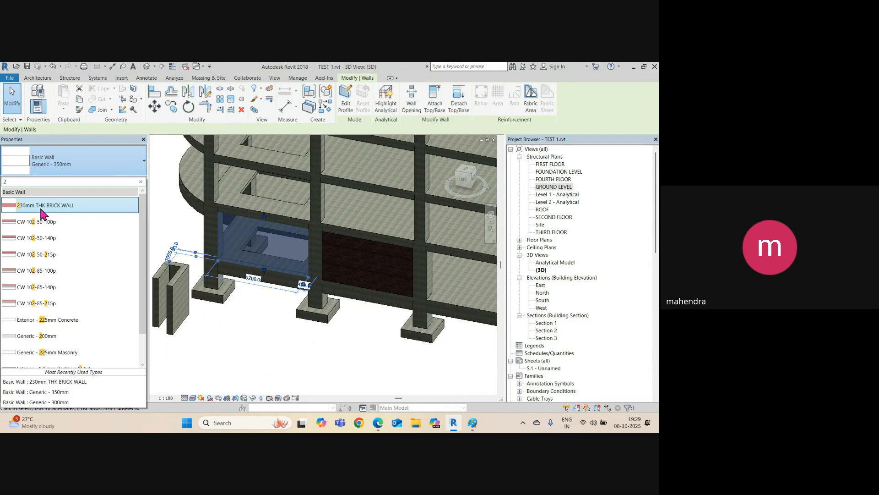
left_click(41, 206)
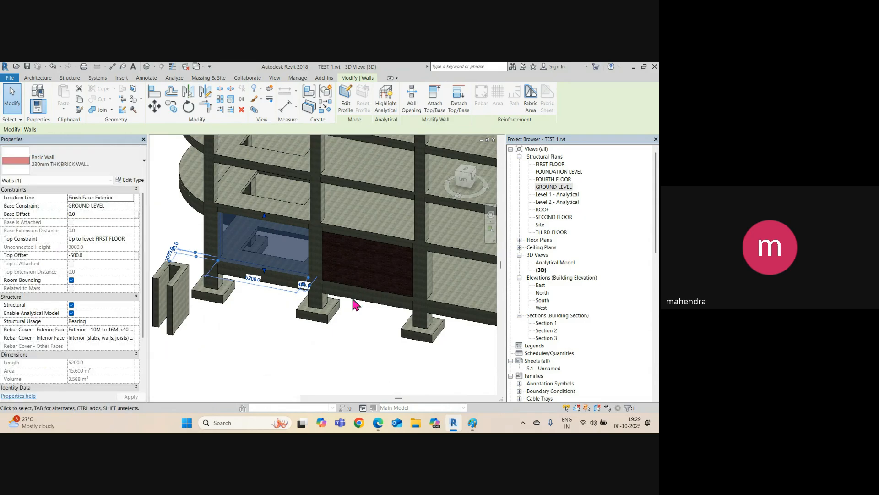
left_click(307, 353)
scroll(325, 265, "up", 2)
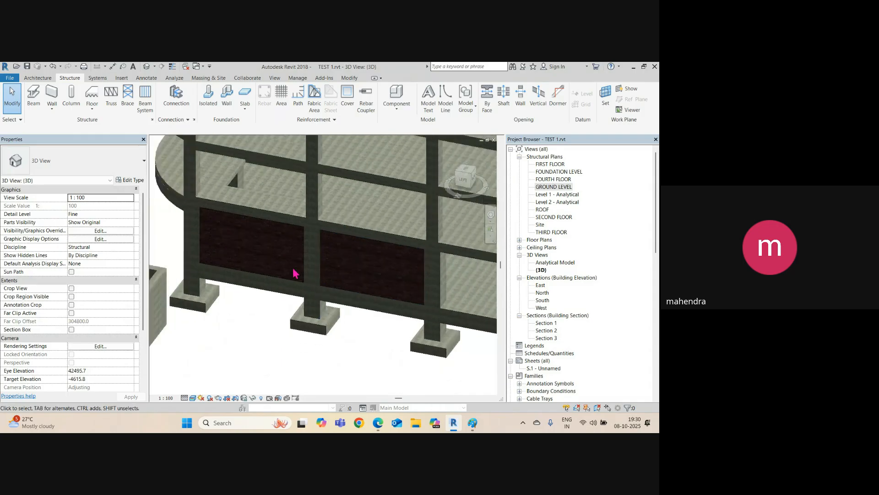
Step: In the GROUND LEVEL plan, copy the brick wall between grids 2 and 3 into the bay between grids 3 and 4
scroll(293, 269, "down", 3)
key("ctrl+Tab")
key("ctrl+Tab")
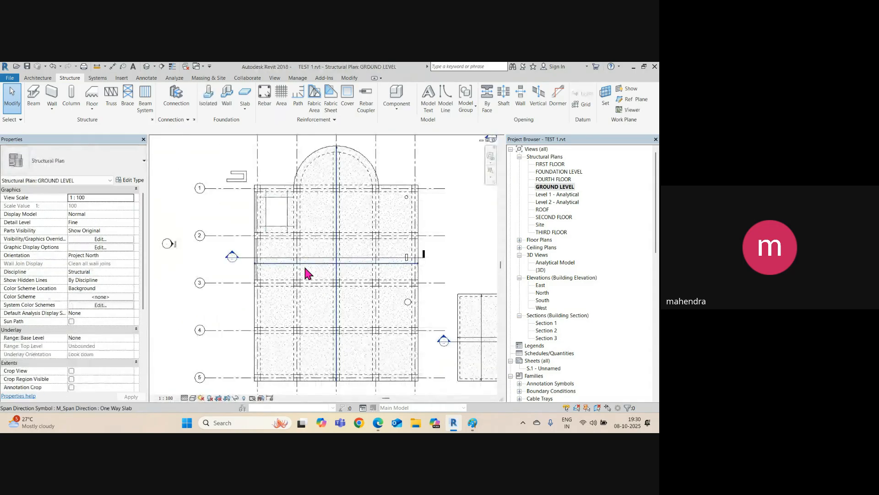
scroll(293, 206, "up", 4)
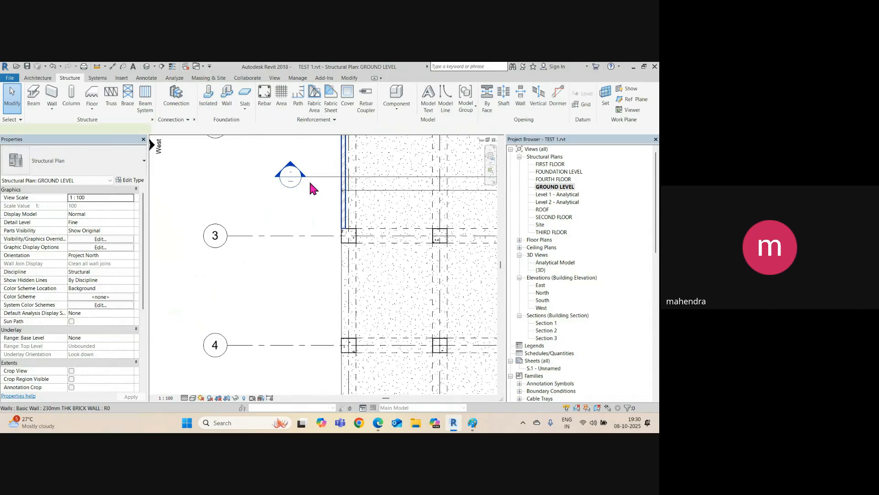
left_click(310, 188)
scroll(270, 202, "down", 2)
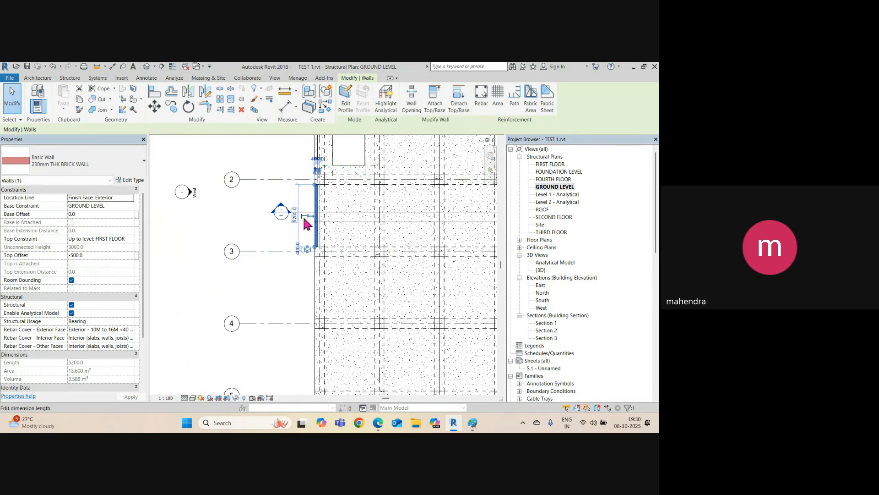
key("Escape")
left_click(318, 207)
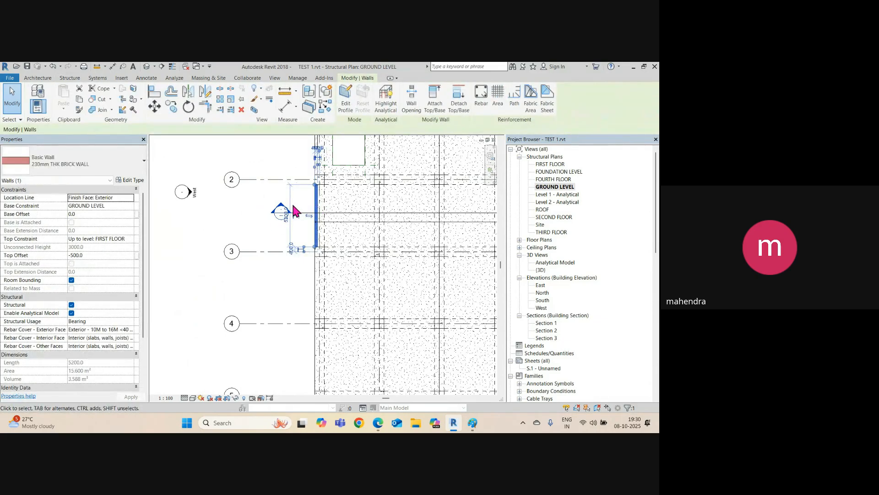
key("c")
left_click(239, 180)
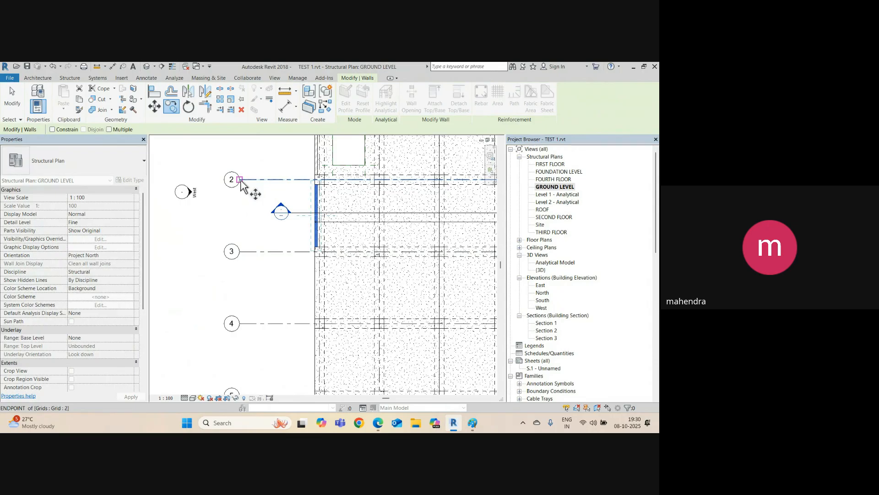
left_click(238, 251)
middle_click_drag(248, 323, 255, 270)
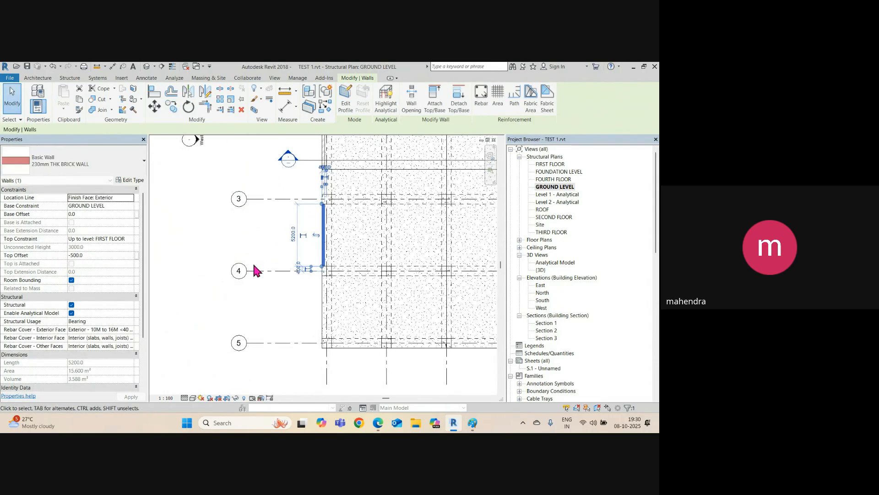
Step: Copy the wall between grids 3 and 4 with Multiple enabled, using grid 3 as base point and grids 4 and 5 as targets
key("m")
key("v")
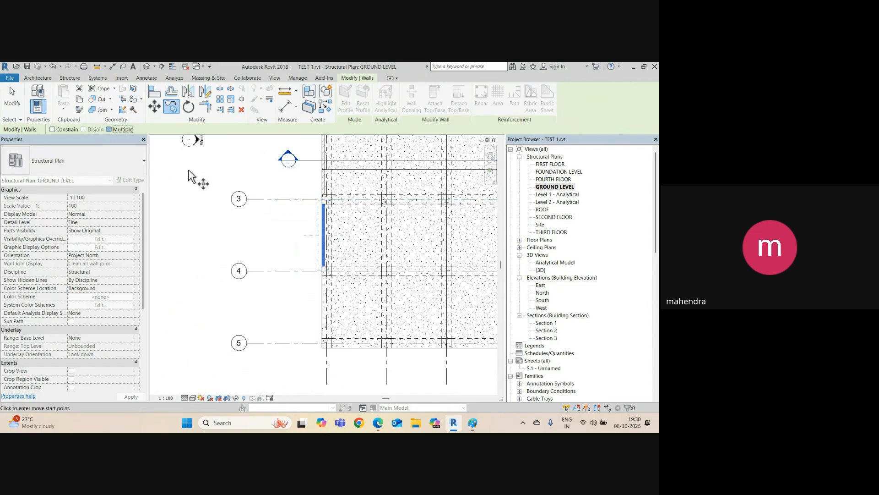
left_click(248, 199)
left_click(248, 271)
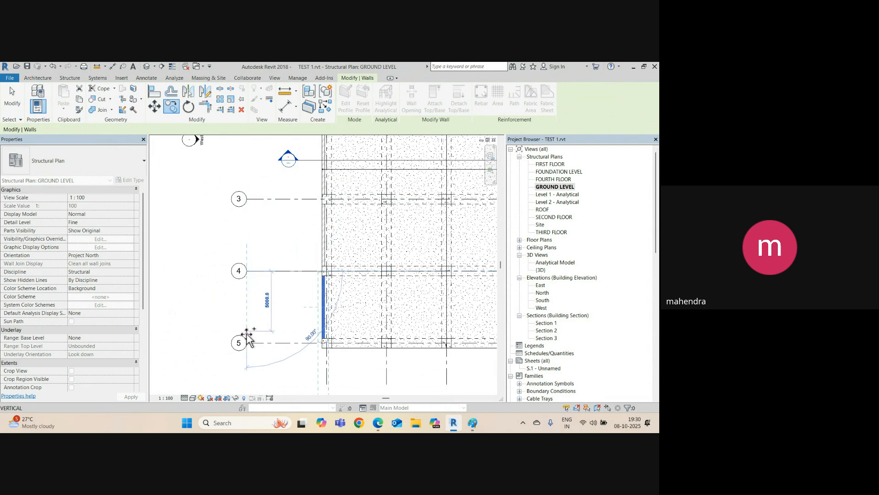
left_click(247, 344)
scroll(253, 312, "down", 3)
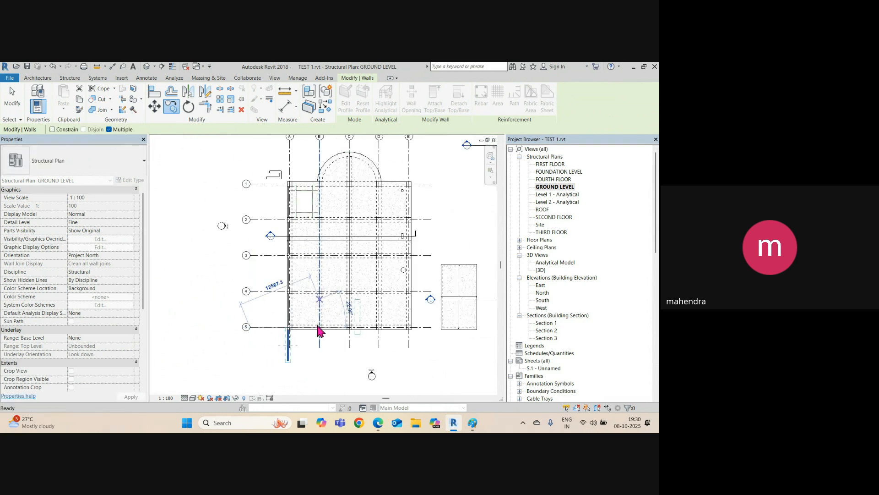
Step: End the copying and delete the surplus brick wall that extends beyond grid 5
key("Escape")
left_click(289, 352)
key("Delete")
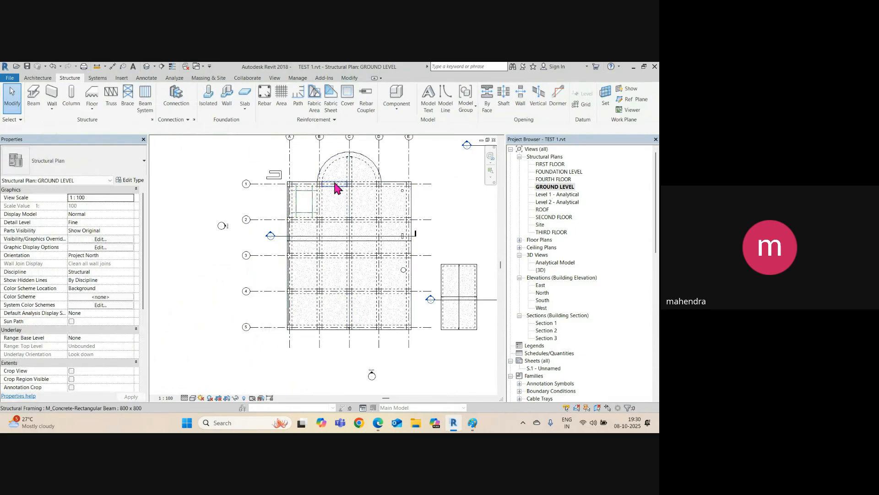
Step: Draw a straight horizontal structural wall of type 230mm THK BRICK WALL, about 5500 mm long, in the empty area above grid bubbles A and B
scroll(351, 192, "up", 5)
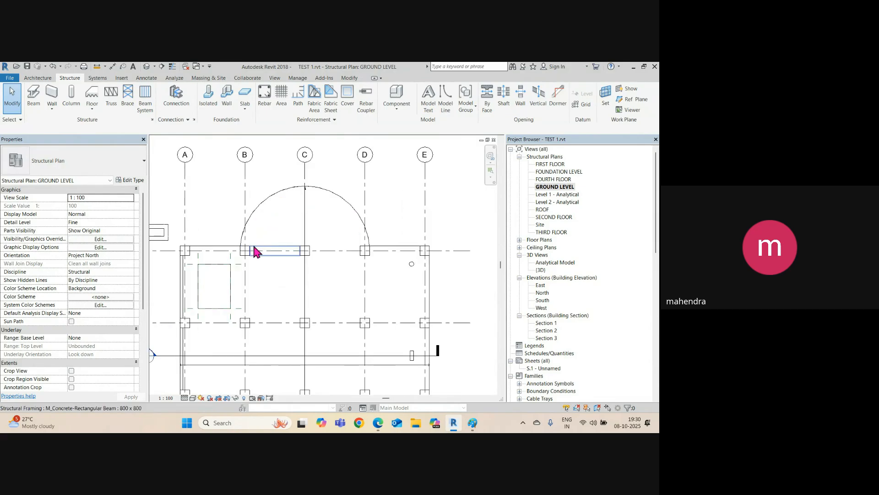
scroll(245, 257, "up", 1)
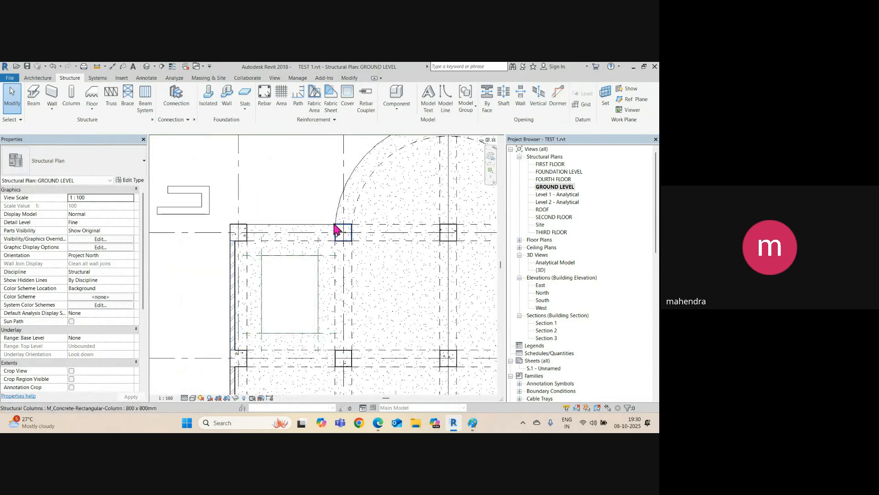
middle_click_drag(338, 230, 329, 267)
scroll(330, 163, "down", 3)
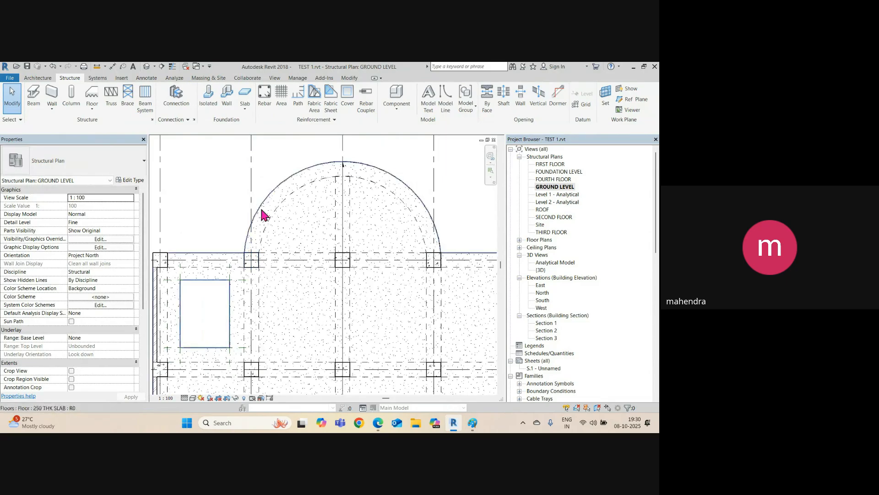
middle_click_drag(277, 257, 296, 248)
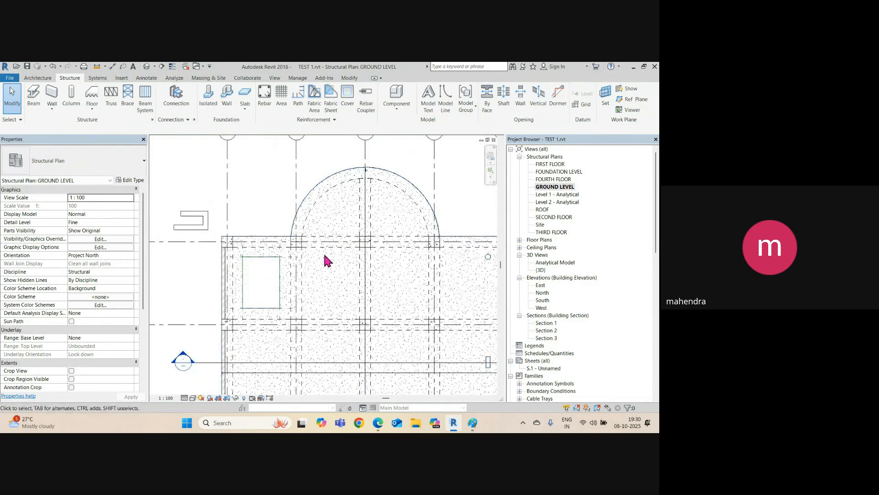
left_click(54, 106)
left_click(64, 132)
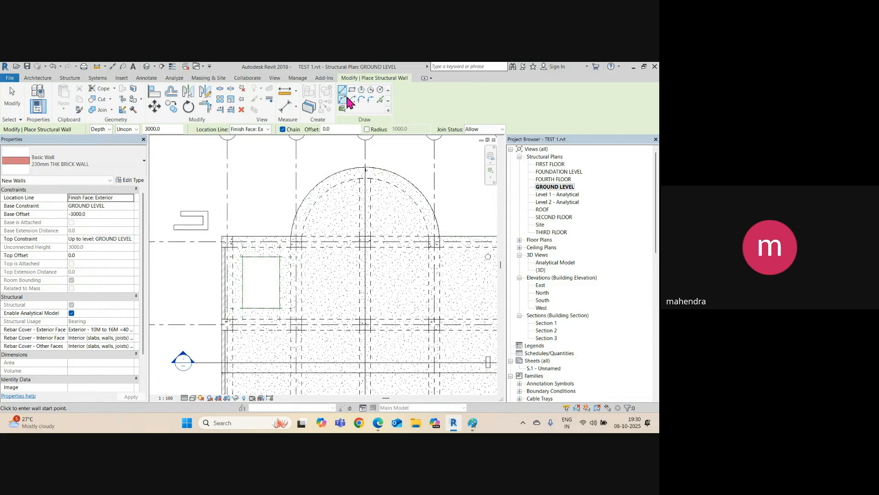
scroll(240, 206, "down", 1)
middle_click_drag(240, 205, 309, 292)
scroll(274, 222, "up", 2)
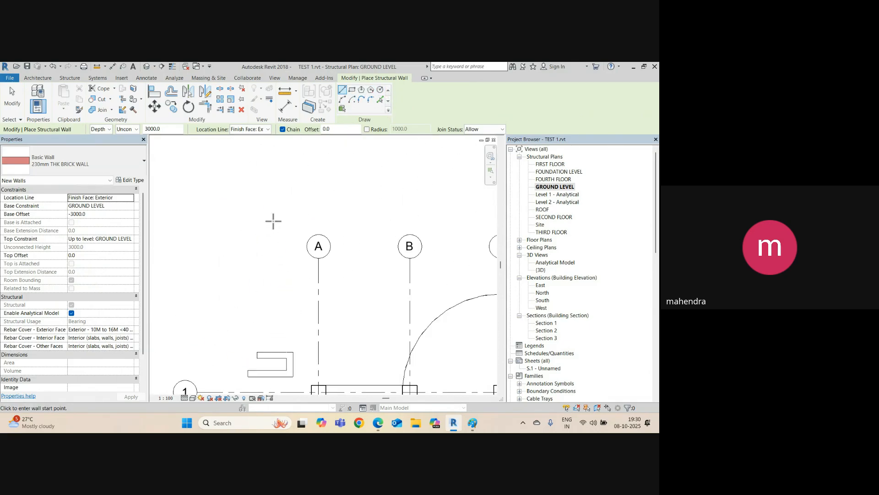
scroll(251, 190, "up", 1)
left_click(240, 188)
left_click(355, 189)
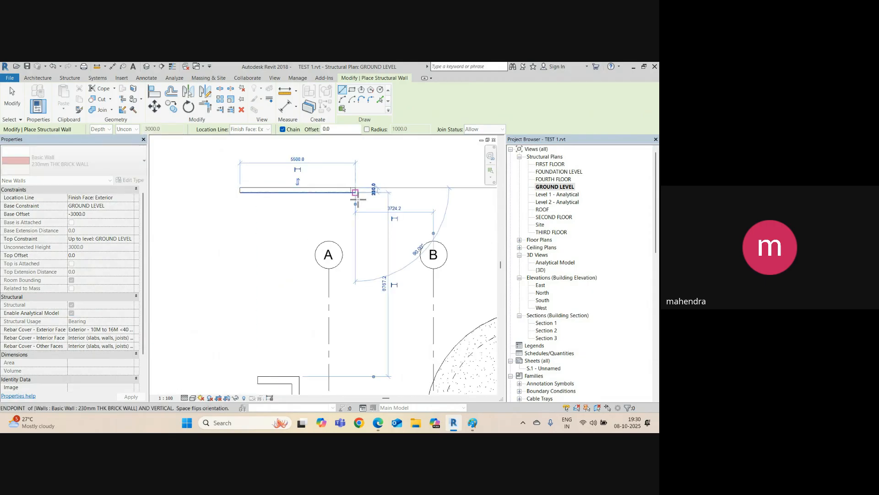
Step: Continue the chained brick wall with a short vertical segment and another horizontal segment above grid B, ending the chain there
left_click(357, 157)
left_click(414, 158)
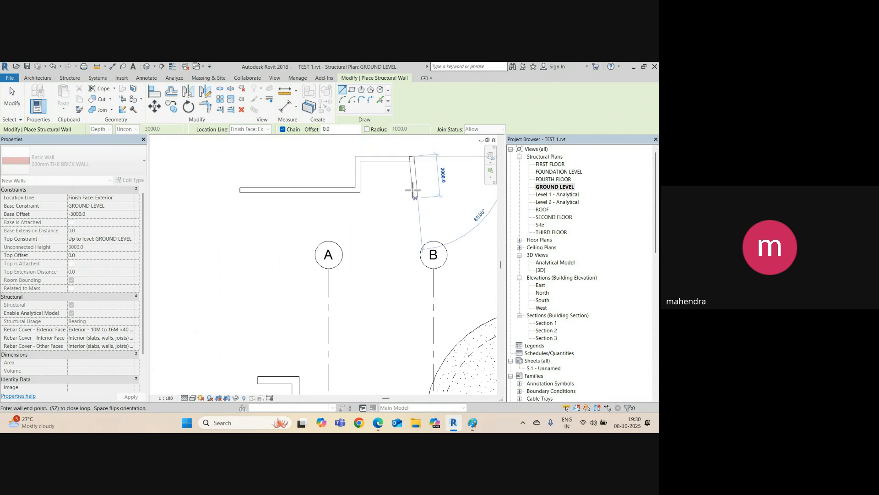
key("Escape")
Step: Draw a rectangular 230mm THK BRICK WALL enclosure, about 4900 by 3300 mm, in the empty area beside grid bubble A
left_click(351, 90)
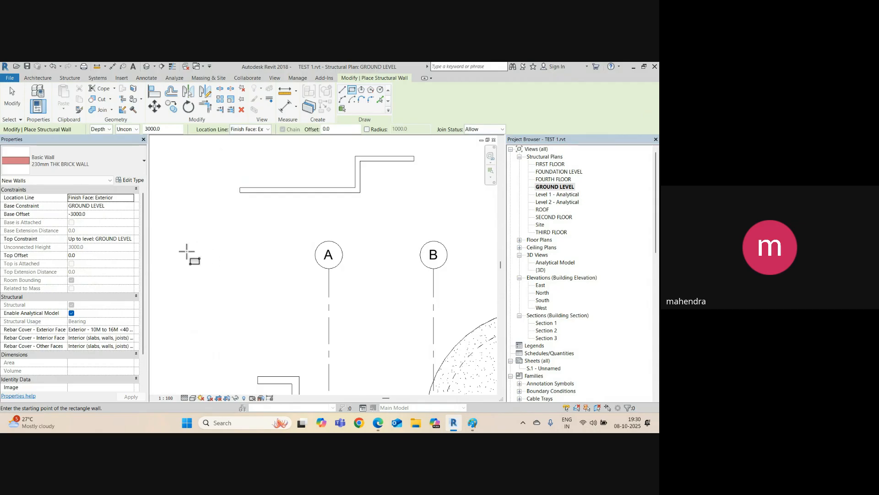
middle_click_drag(187, 251, 315, 250)
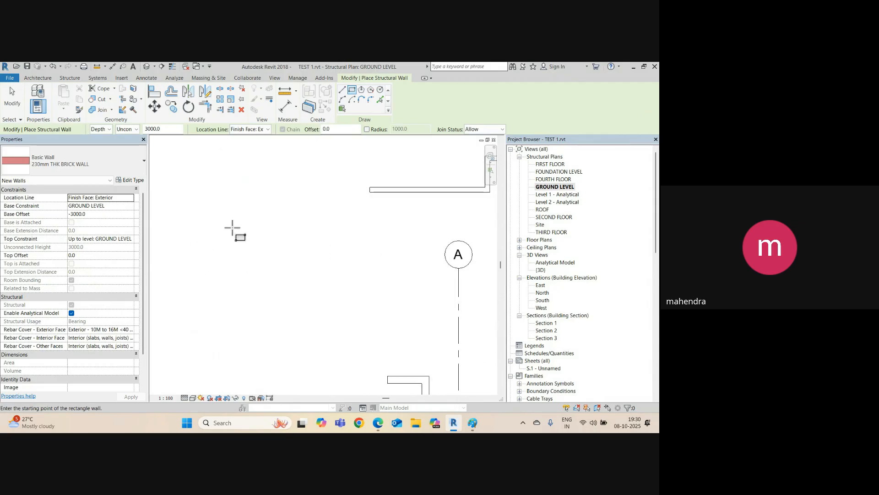
left_click(224, 216)
left_click(328, 288)
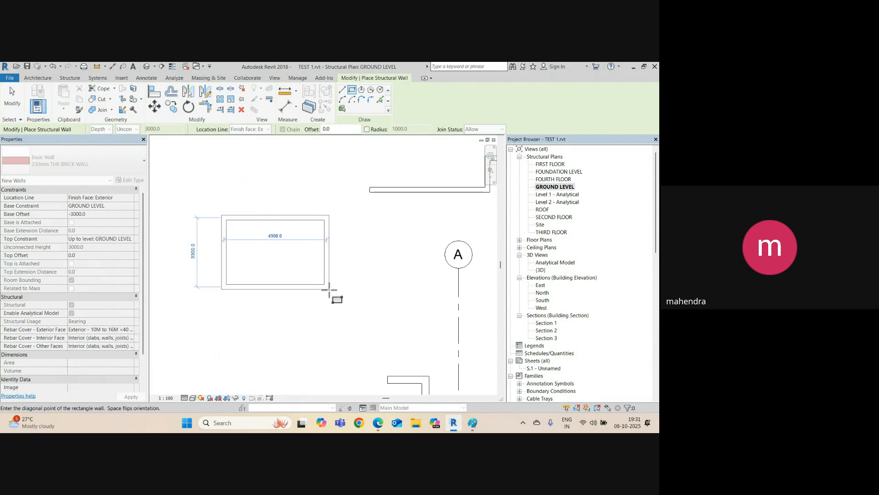
Step: Draw a six-sided polygon of brick walls with a radius of about 1880 mm above the rectangular enclosure
left_click(362, 90)
middle_click_drag(182, 150, 248, 252)
scroll(238, 238, "up", 1)
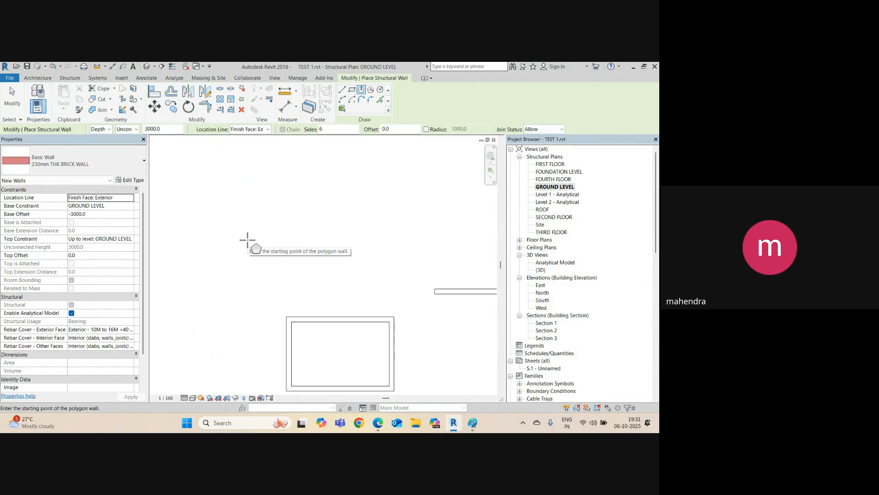
left_click(243, 239)
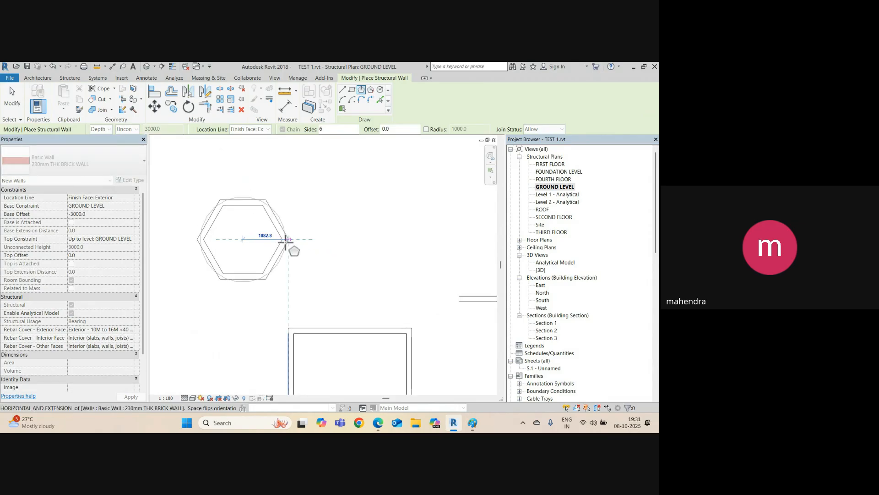
left_click(288, 239)
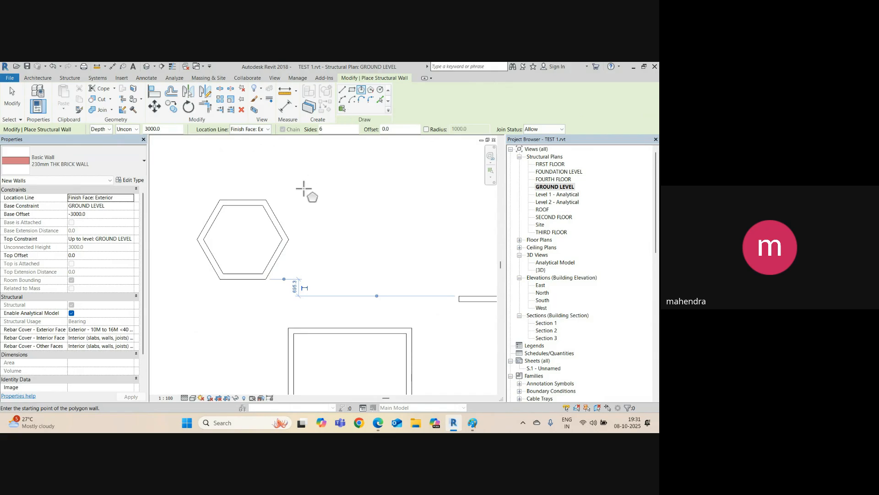
Step: Draw a circular brick wall with a radius of about 1670 mm beside the hexagon and end wall placement
left_click(380, 90)
scroll(312, 263, "down", 1)
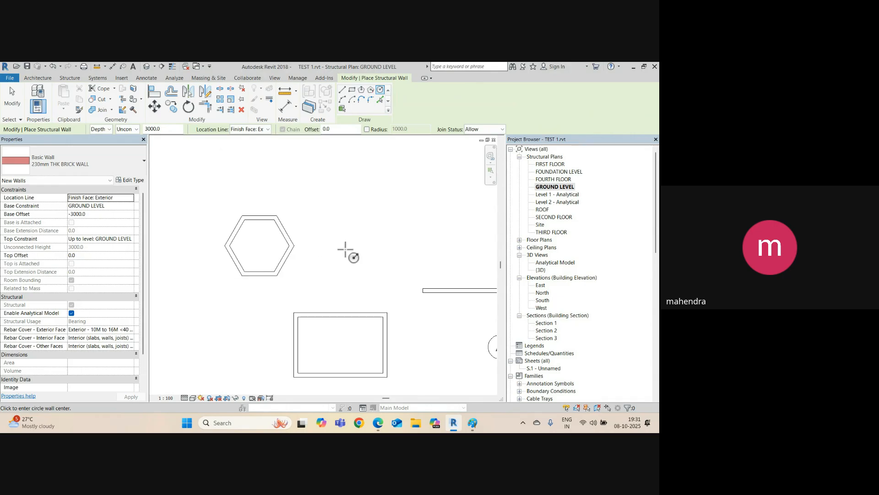
left_click(348, 250)
left_click(371, 225)
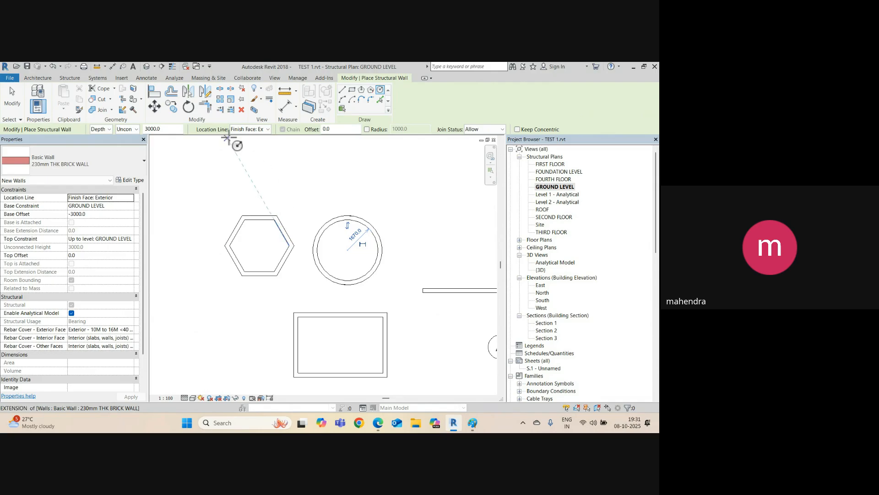
key("Escape")
key("Escape")
Step: Examine the hexagonal, circular, rectangular and stepped practice walls in the 3D view
left_click(147, 66)
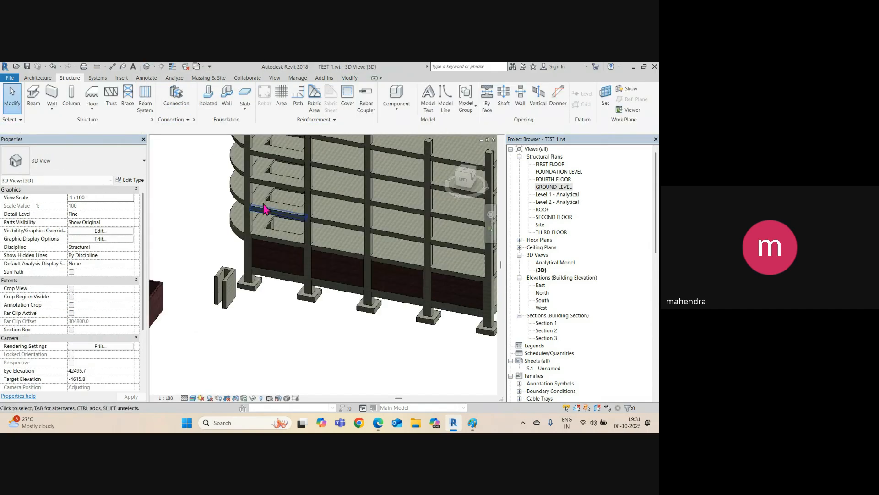
scroll(246, 299, "down", 2)
scroll(249, 275, "up", 2)
scroll(250, 275, "up", 5)
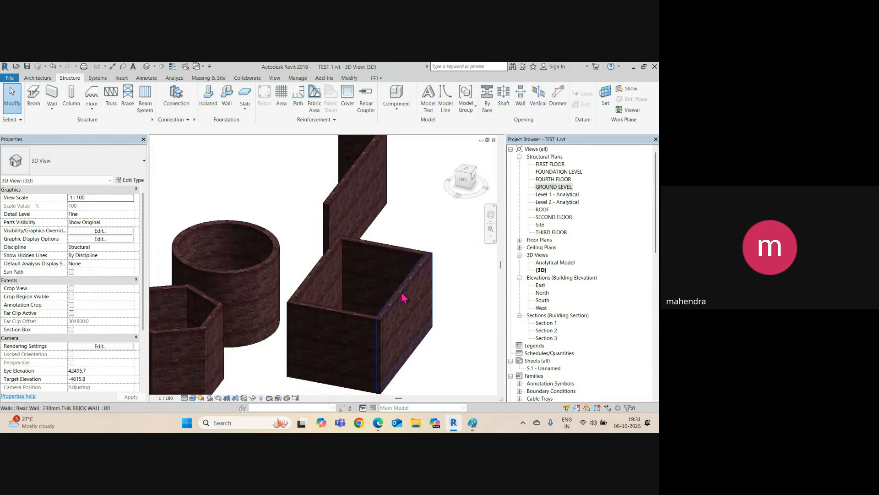
scroll(370, 312, "down", 3)
scroll(255, 290, "up", 3)
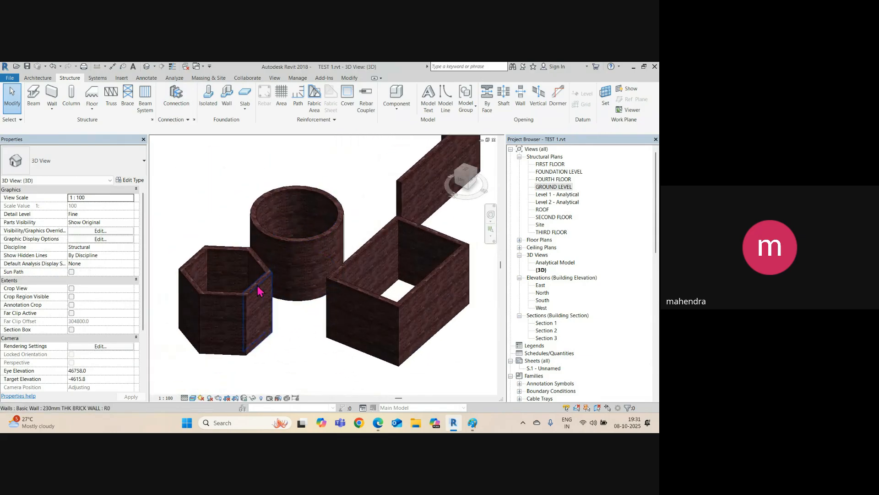
left_click(256, 277)
scroll(300, 267, "down", 2)
left_click(408, 238)
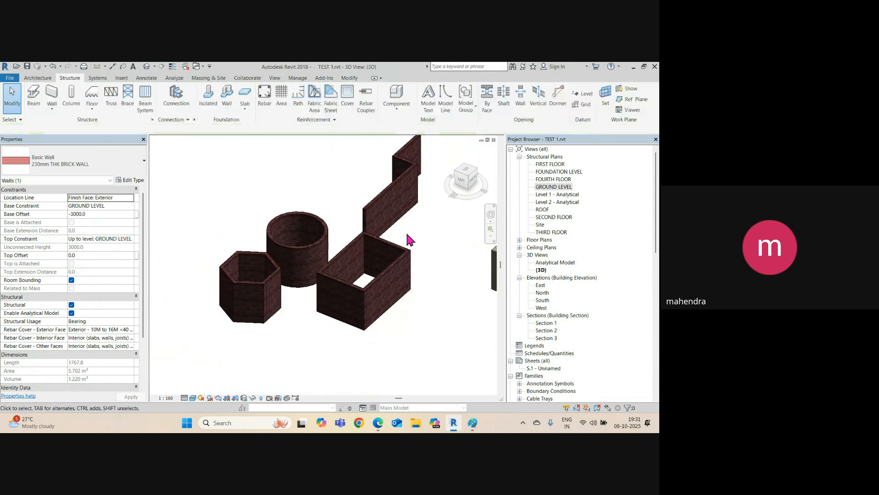
scroll(350, 263, "down", 1)
Step: Return to the GROUND LEVEL plan and delete all the practice walls drawn outside the building
key("ctrl+Tab")
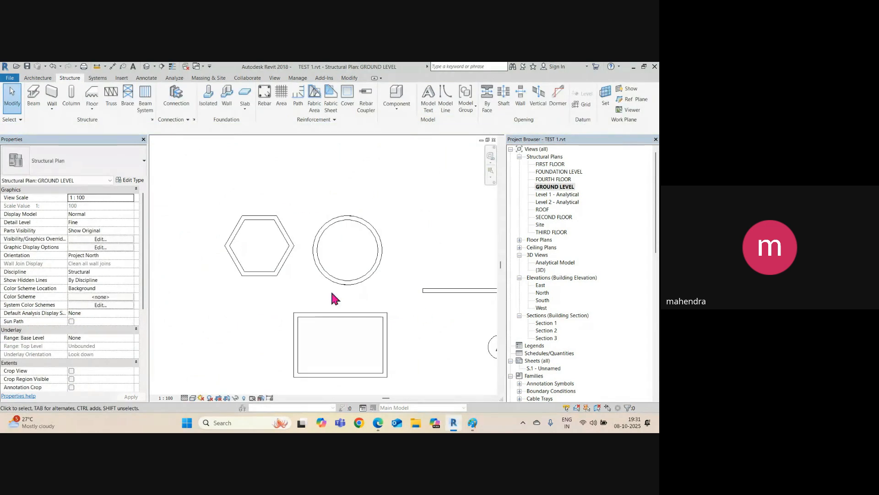
scroll(321, 289, "down", 3)
left_click_drag(238, 220, 445, 346)
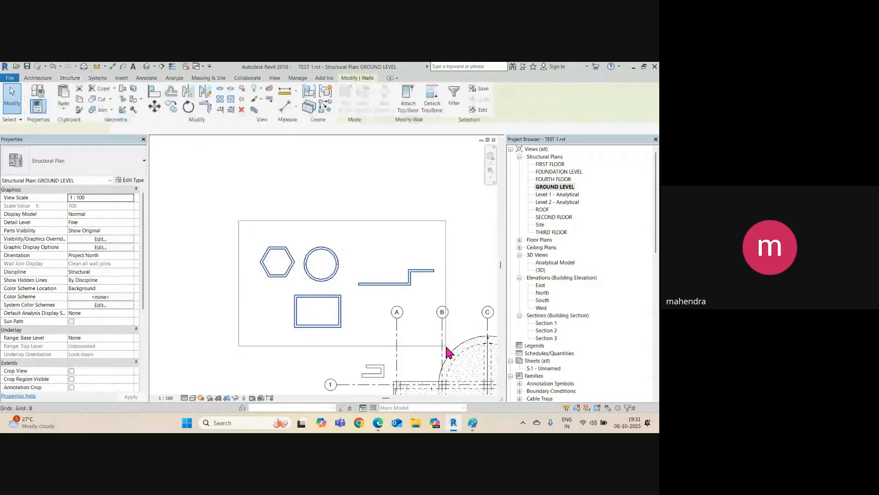
key("Delete")
Step: Try to draw a semicircular structural wall with a radius of about 3835 mm above the grid bubbles using a start-end-radius arc
scroll(444, 330, "down", 2)
scroll(334, 292, "up", 4)
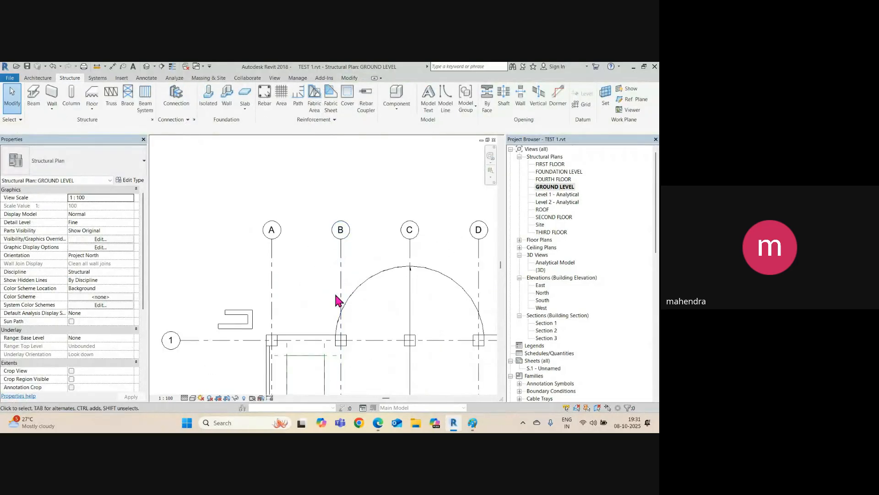
scroll(336, 297, "up", 2)
middle_click_drag(342, 345, 281, 306)
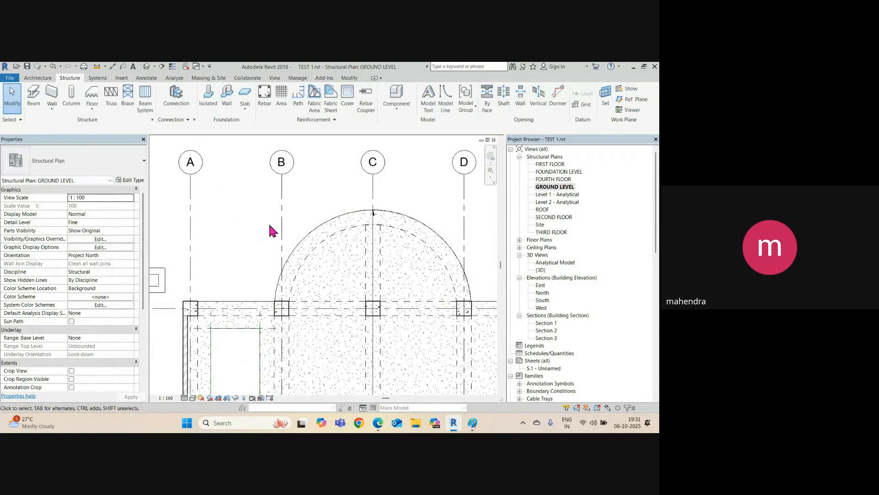
left_click(53, 109)
left_click(65, 123)
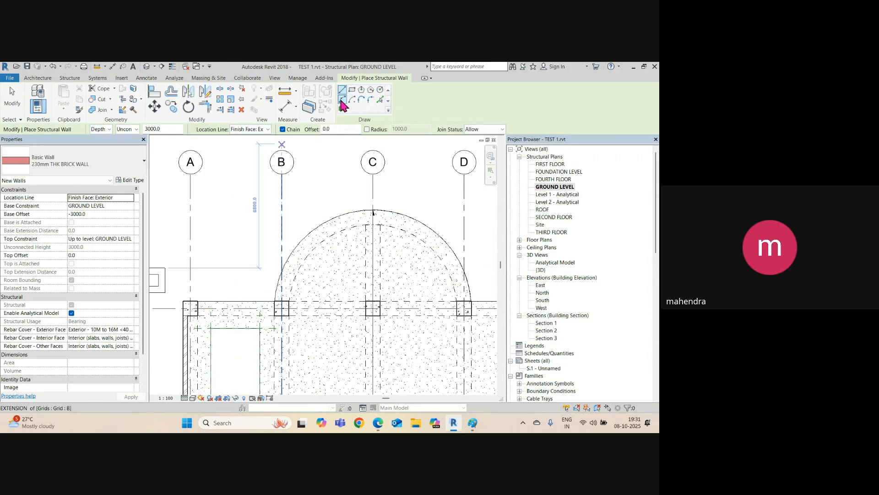
scroll(339, 203, "down", 2)
scroll(372, 217, "up", 2)
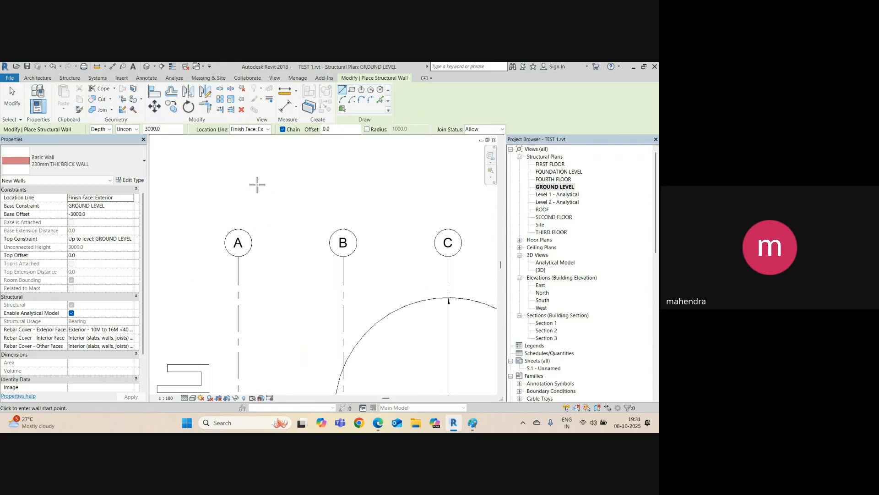
left_click(342, 99)
left_click(219, 181)
left_click(386, 178)
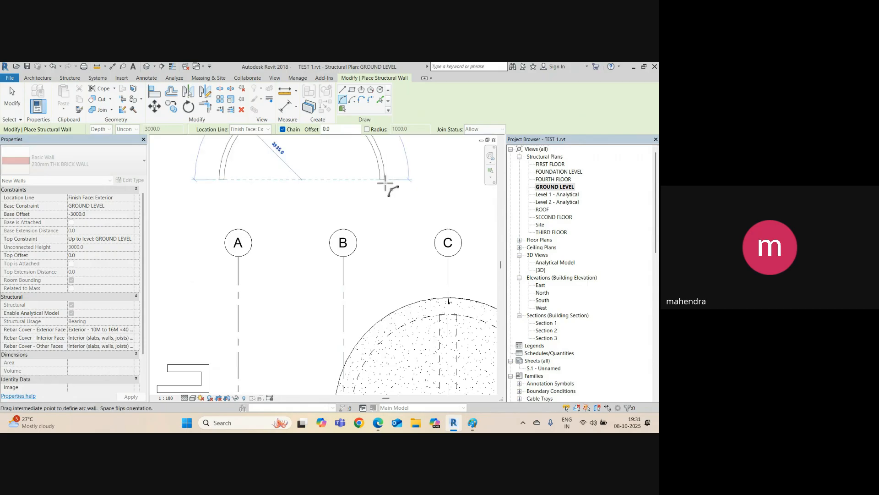
middle_click_drag(315, 172, 338, 226)
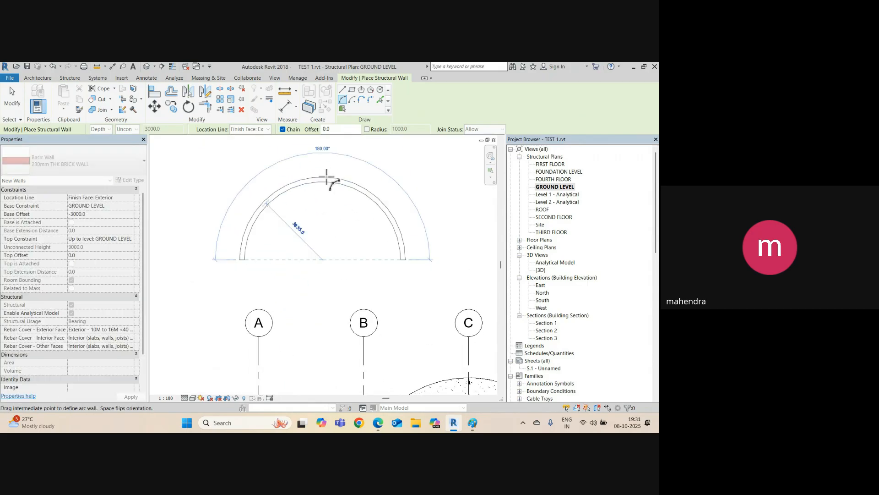
key("Escape")
Step: Create a curved 230mm THK BRICK WALL along the semicircular slab edge between grids B and D using Pick Lines
left_click(352, 99)
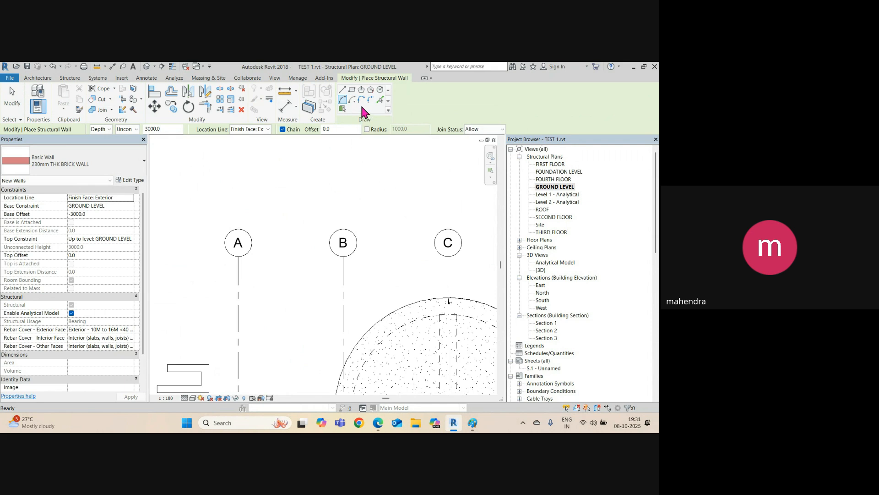
scroll(309, 222, "down", 3)
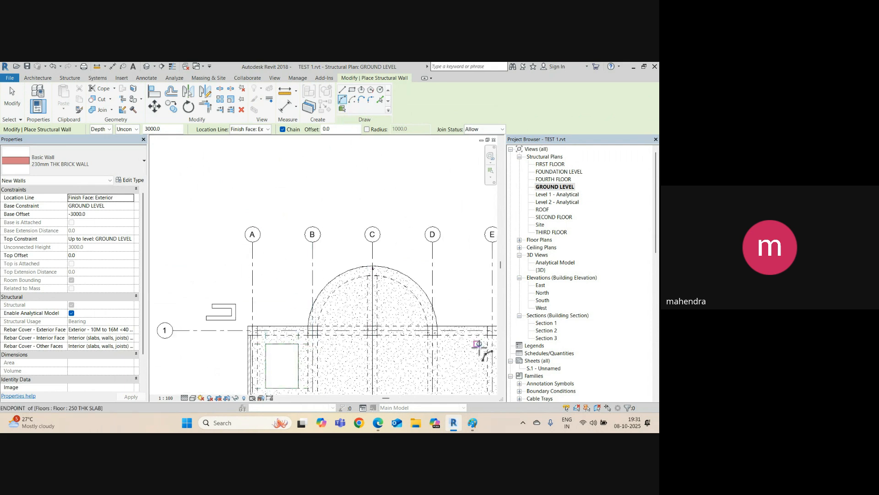
scroll(359, 318, "up", 2)
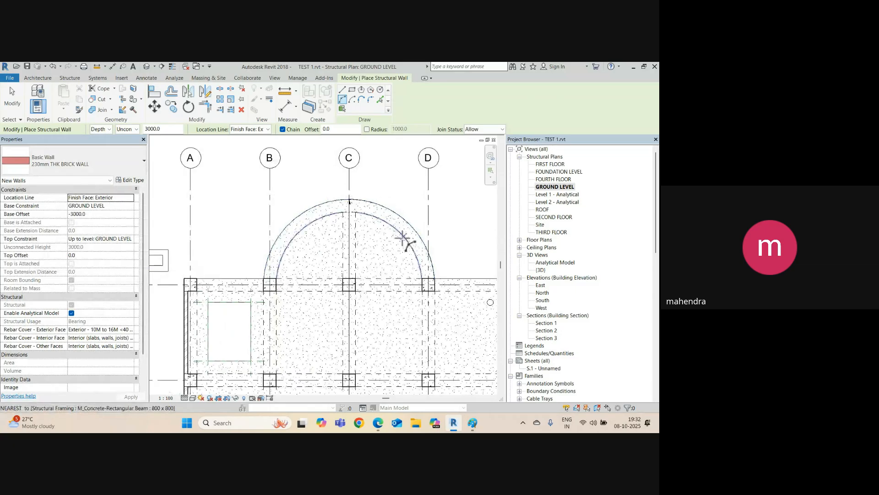
left_click(379, 103)
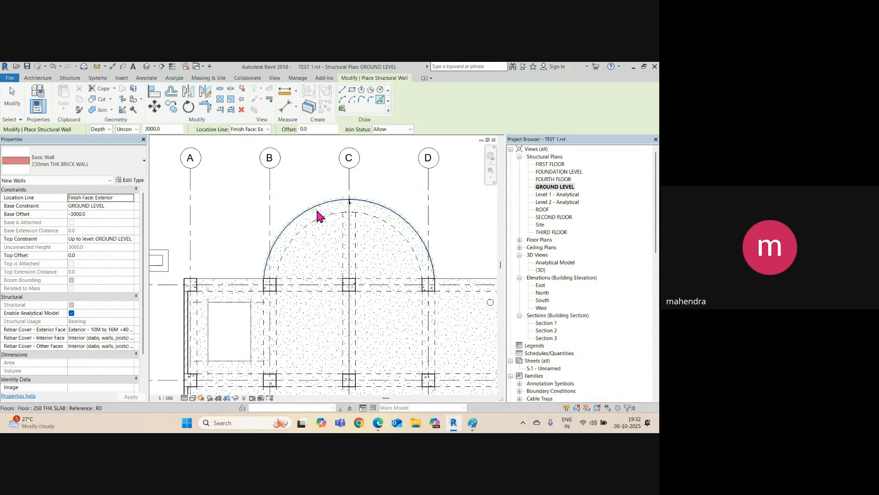
scroll(283, 266, "up", 4)
scroll(293, 275, "up", 3)
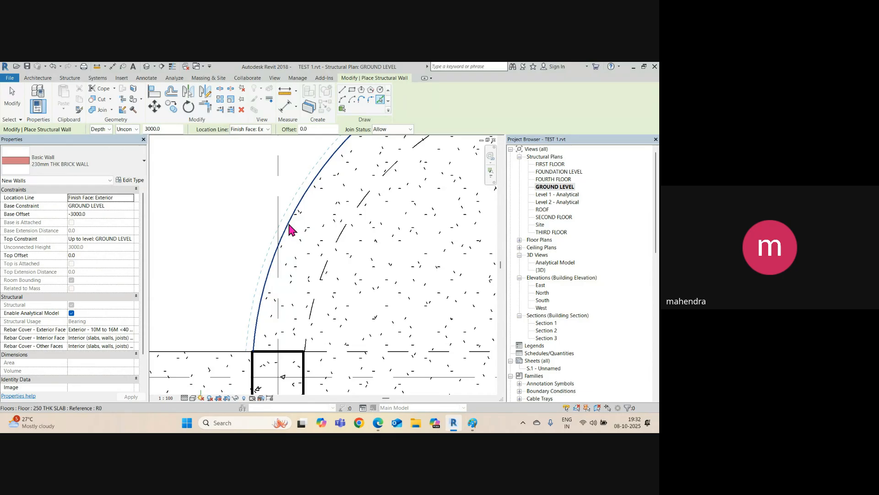
scroll(288, 227, "down", 5)
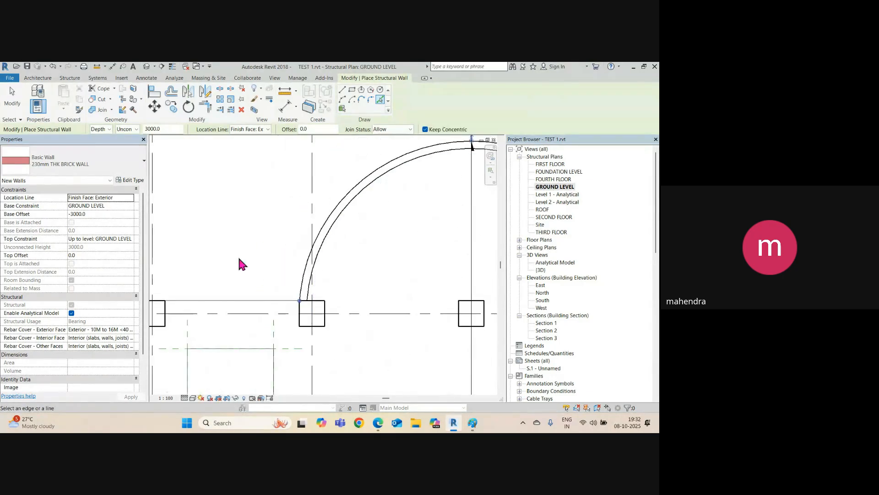
key("Escape")
key("Escape")
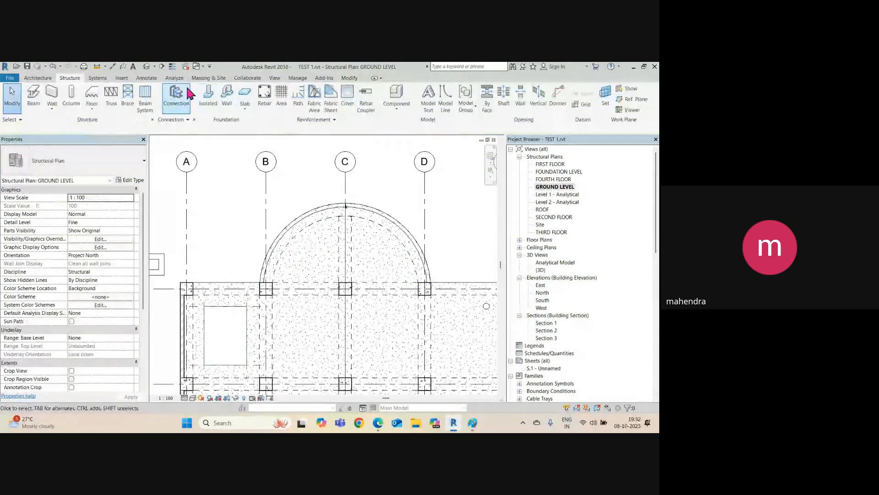
Step: In the 3D view, set the curved wall's top constraint to FIRST FLOOR, top offset to -500 and base offset to 0
left_click(146, 66)
scroll(364, 310, "down", 5)
middle_click_drag(369, 320, 440, 308, "shift")
scroll(353, 286, "up", 2)
scroll(326, 284, "up", 4)
middle_click_drag(361, 318, 336, 302, "shift")
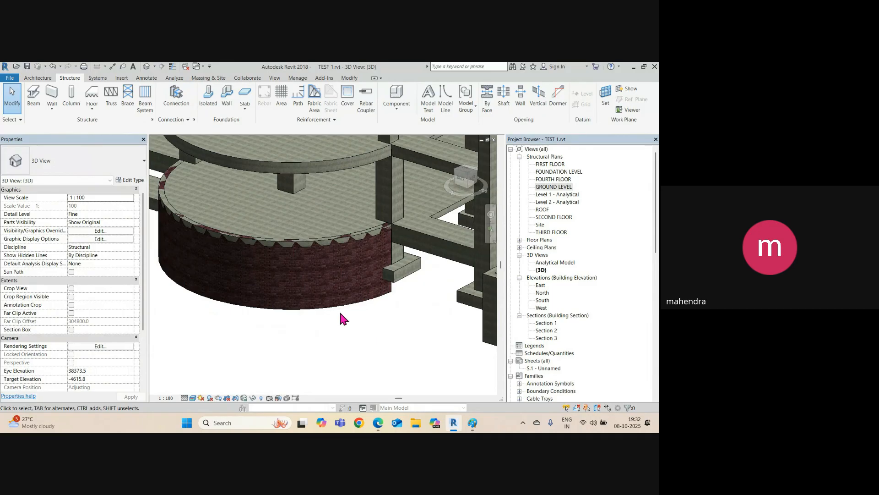
left_click(325, 304)
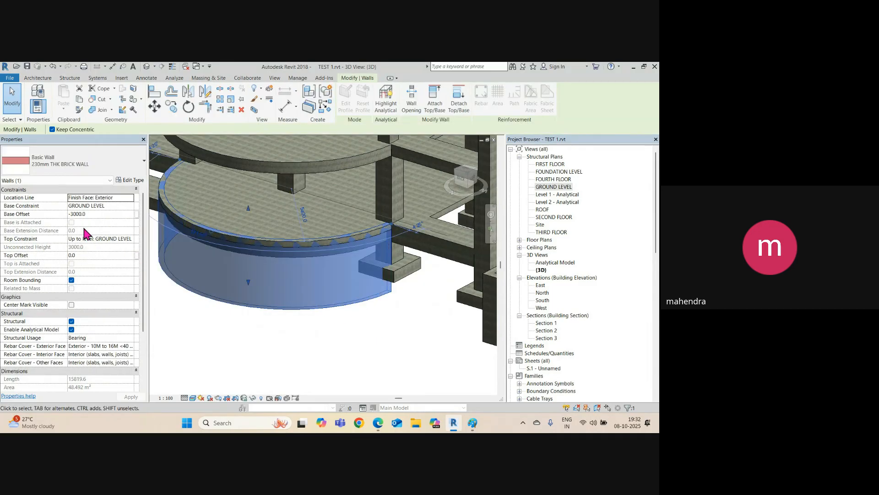
left_click(119, 239)
left_click(131, 239)
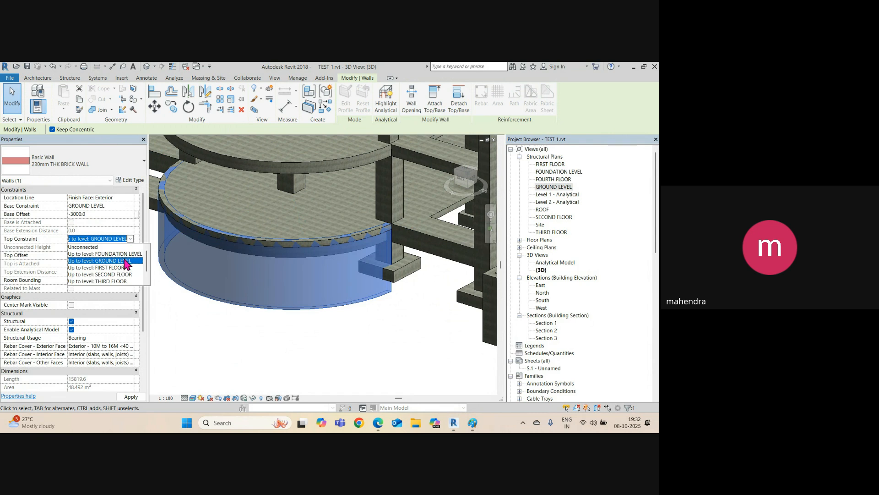
left_click(110, 268)
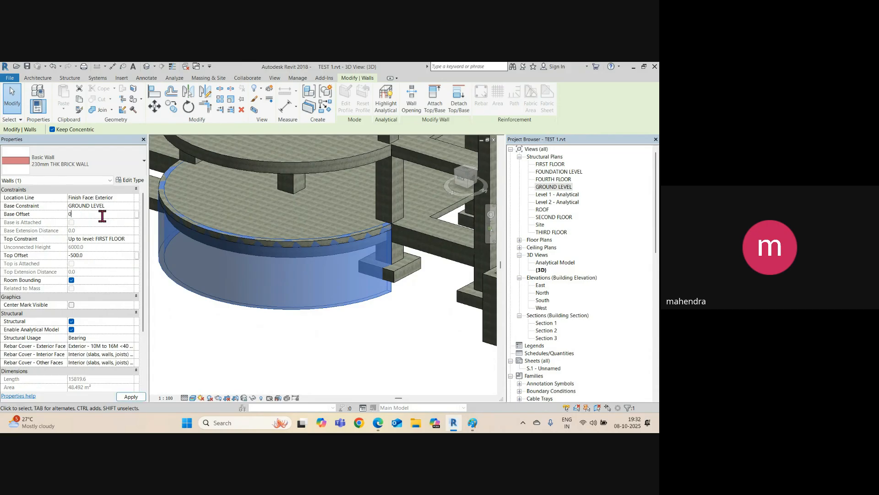
left_click(247, 349)
Step: Examine the curved brick wall between the ground and first floor slabs from several sides in 3D
scroll(267, 260, "down", 2)
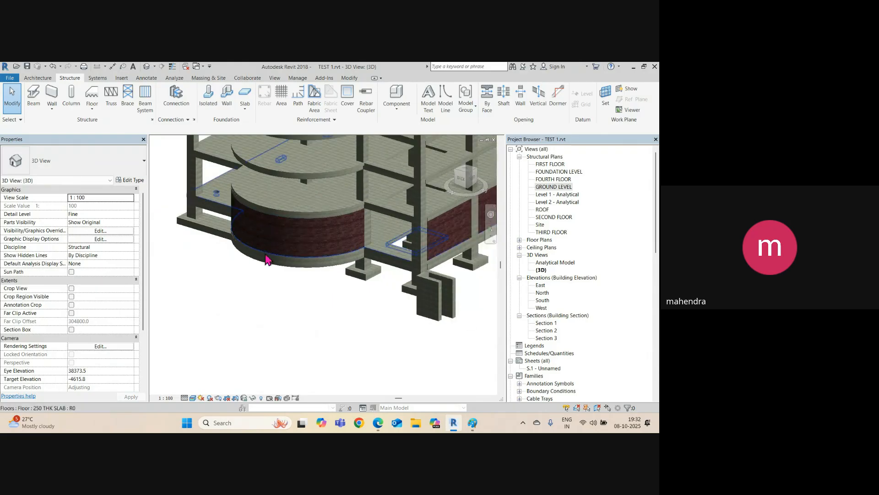
scroll(280, 258, "up", 2)
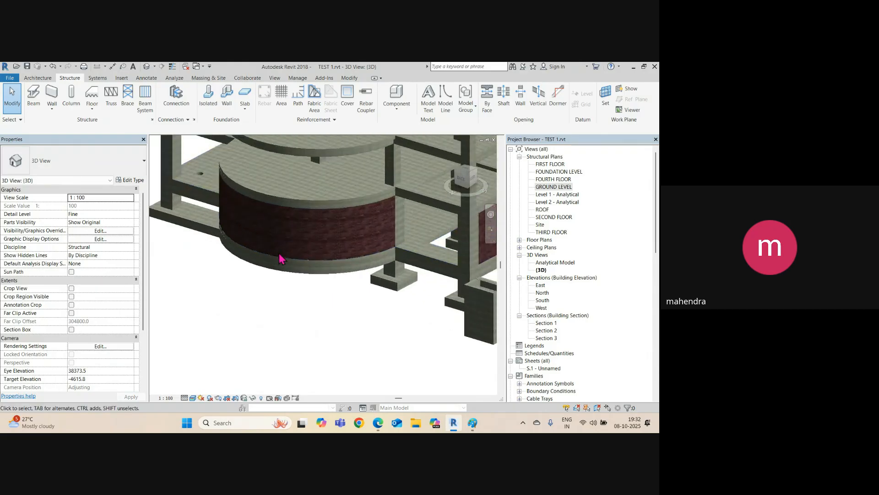
left_click(393, 207)
middle_click_drag(392, 206, 350, 273, "shift")
left_click(348, 335)
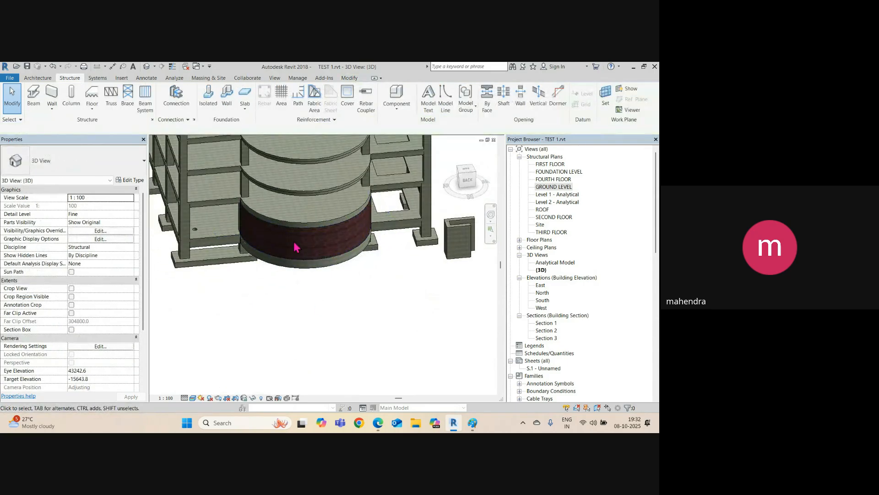
Step: Inspect the curved wall and the adjoining straight brick walls around the ground storey in the 3D view
middle_click_drag(294, 247, 277, 196, "shift")
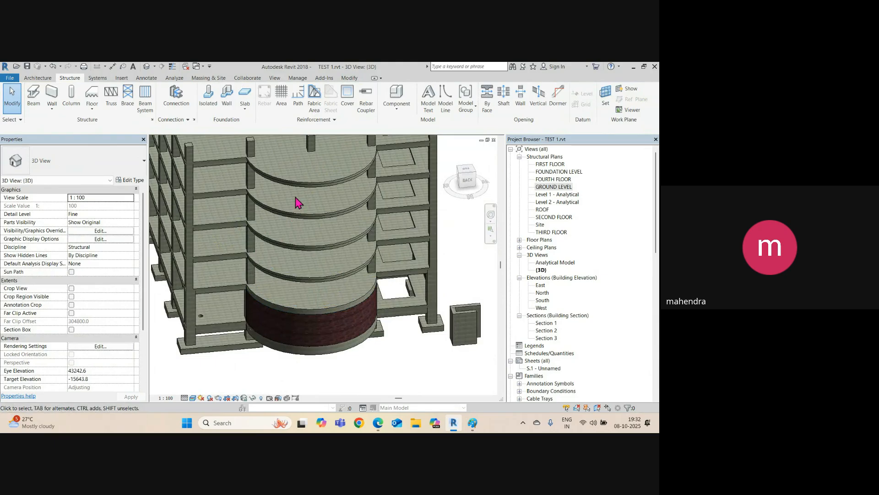
left_click(247, 314)
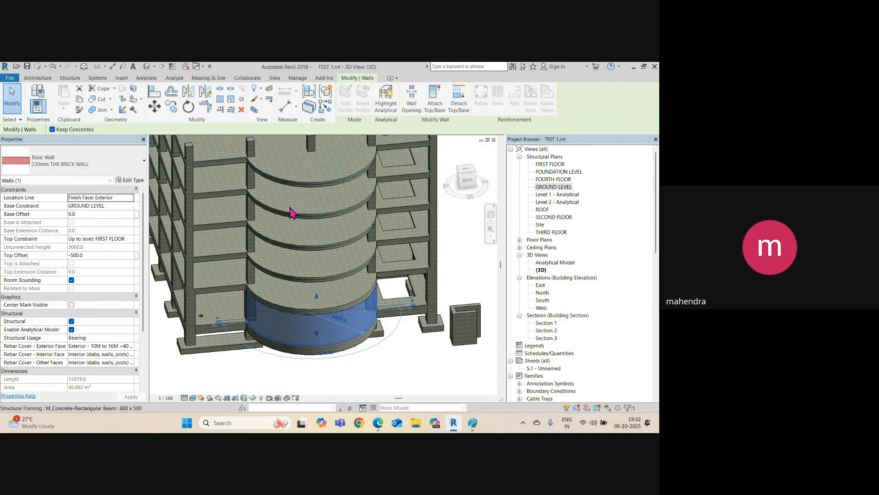
scroll(292, 212, "down", 1)
middle_click_drag(309, 260, 305, 366, "shift")
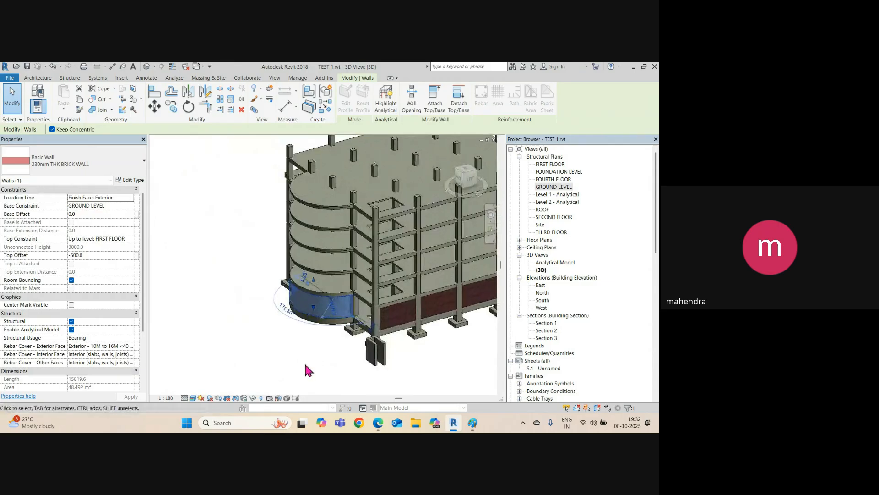
left_click(304, 344)
scroll(281, 300, "down", 2)
scroll(280, 304, "up", 3)
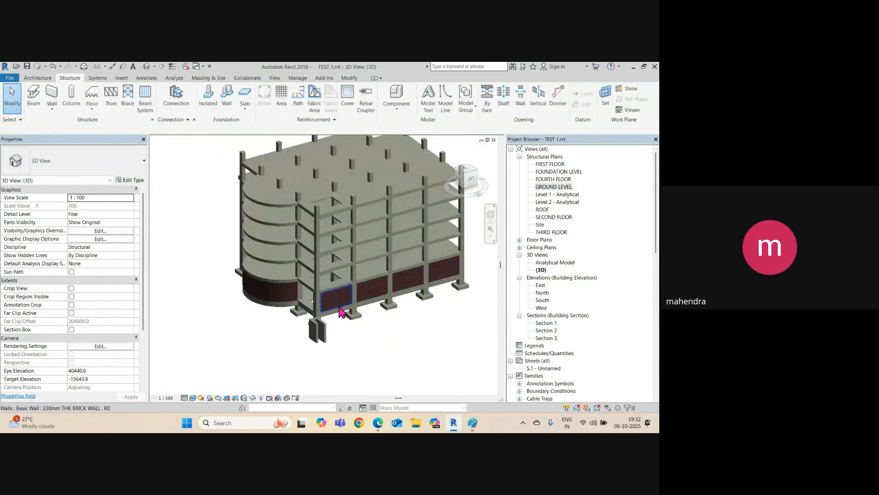
scroll(321, 275, "up", 5)
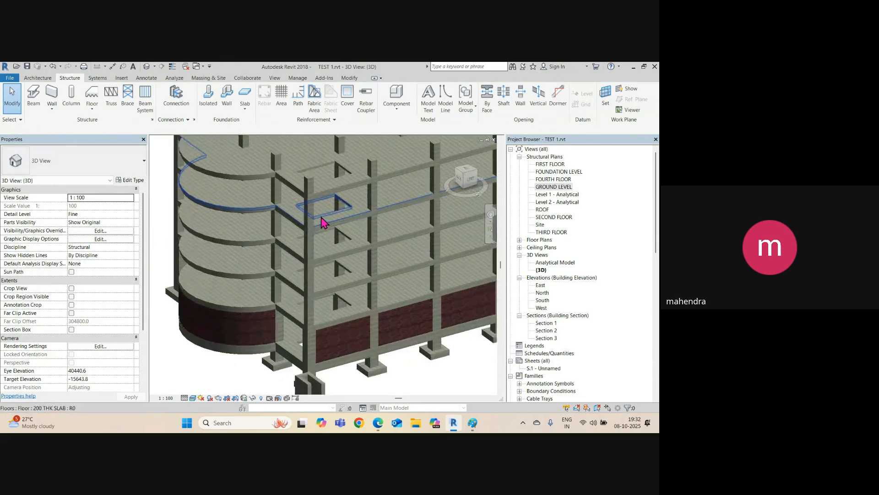
scroll(315, 306, "down", 3)
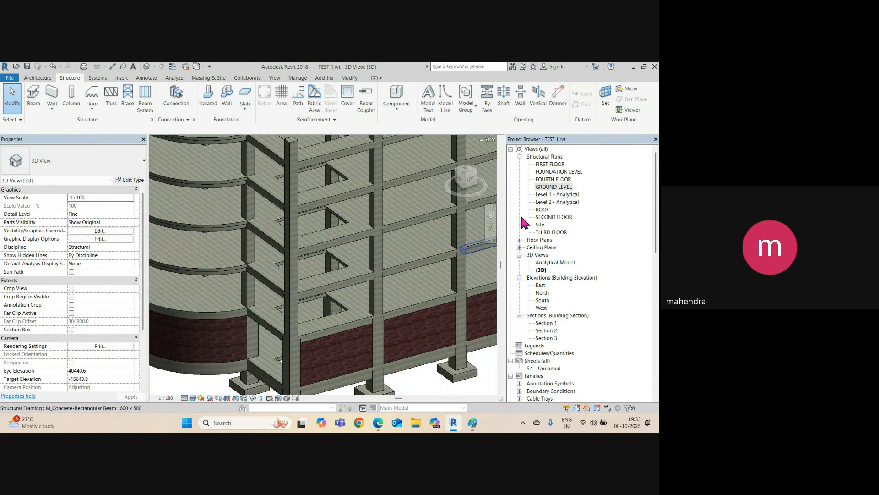
Step: In the GROUND LEVEL plan, start a rectangular structural wall of type Generic - 300mm at the shaft opening between grids A and B
double_click(560, 186)
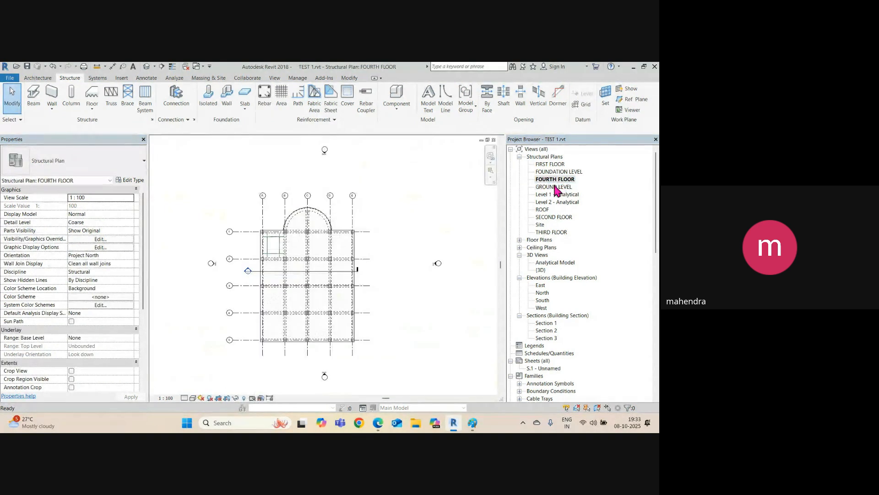
scroll(268, 290, "up", 5)
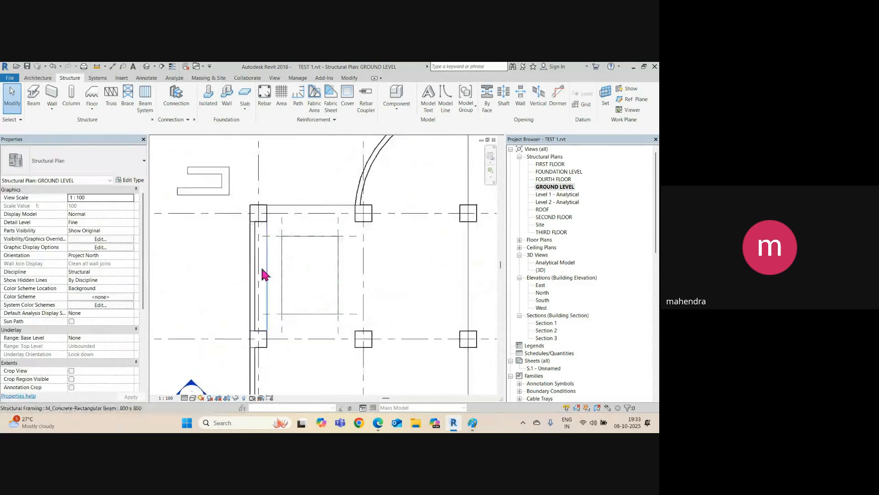
middle_click_drag(293, 275, 285, 289)
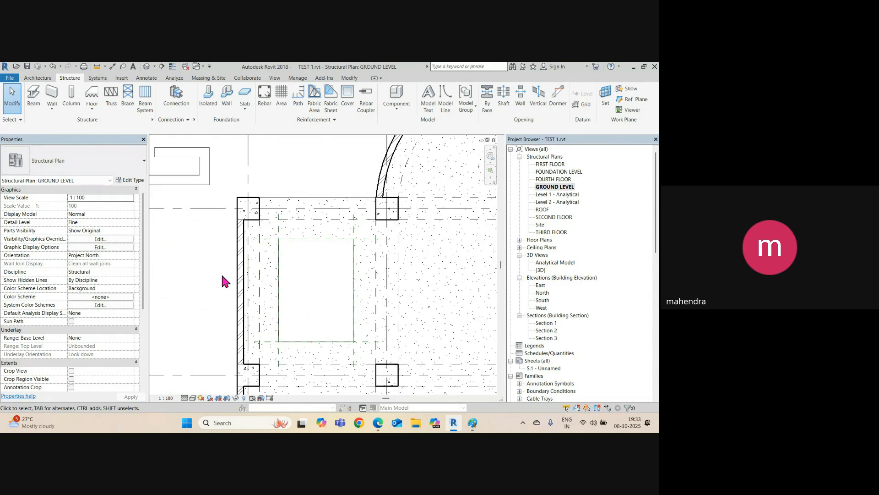
left_click(52, 108)
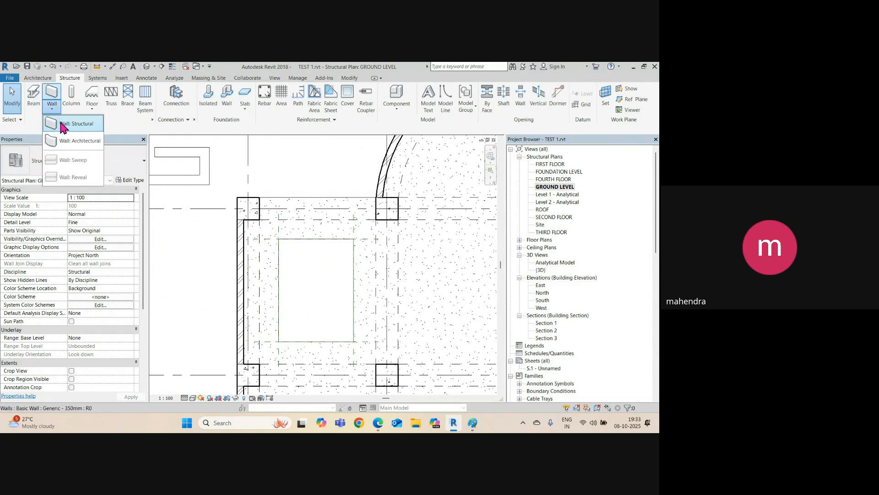
left_click(64, 122)
left_click(96, 172)
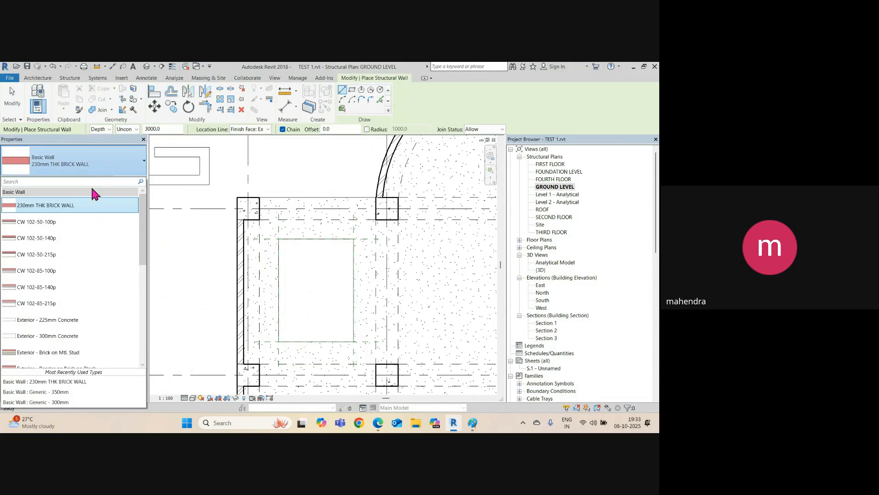
scroll(73, 294, "down", 5)
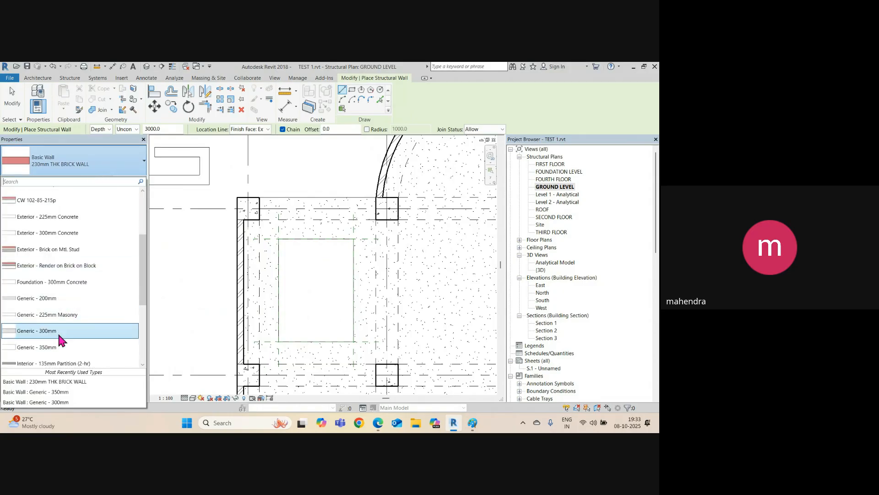
left_click(57, 330)
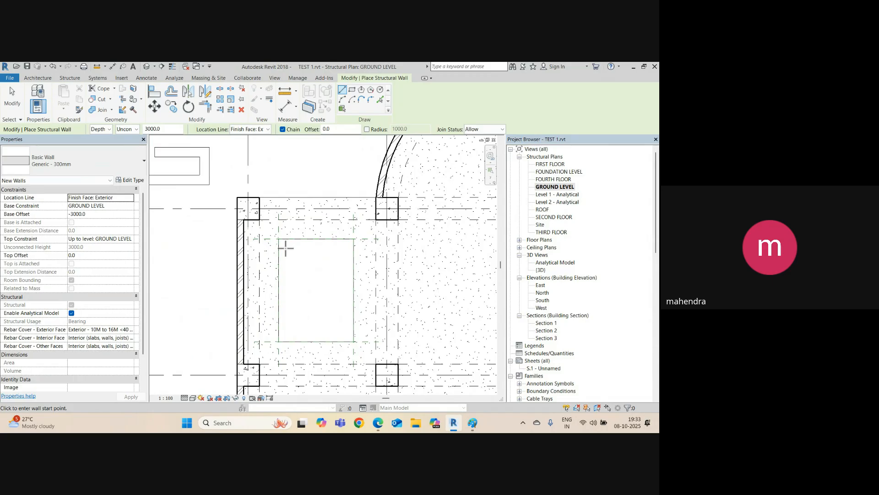
scroll(285, 248, "up", 1)
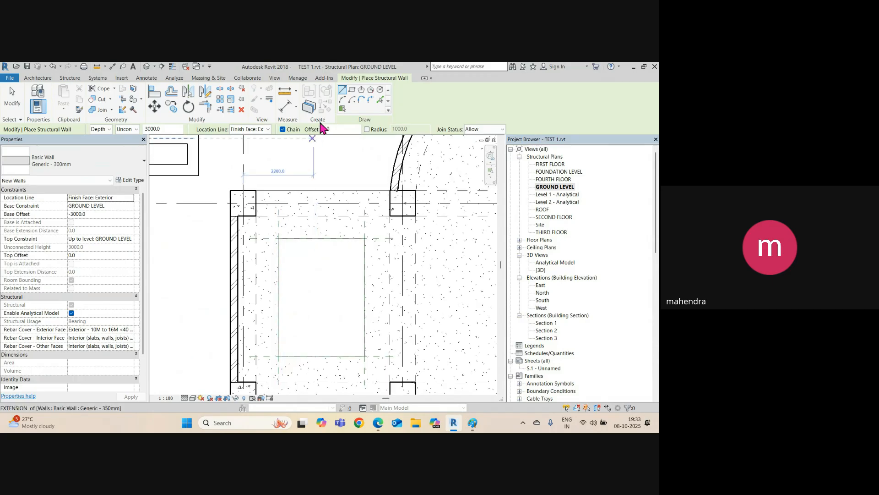
left_click(352, 90)
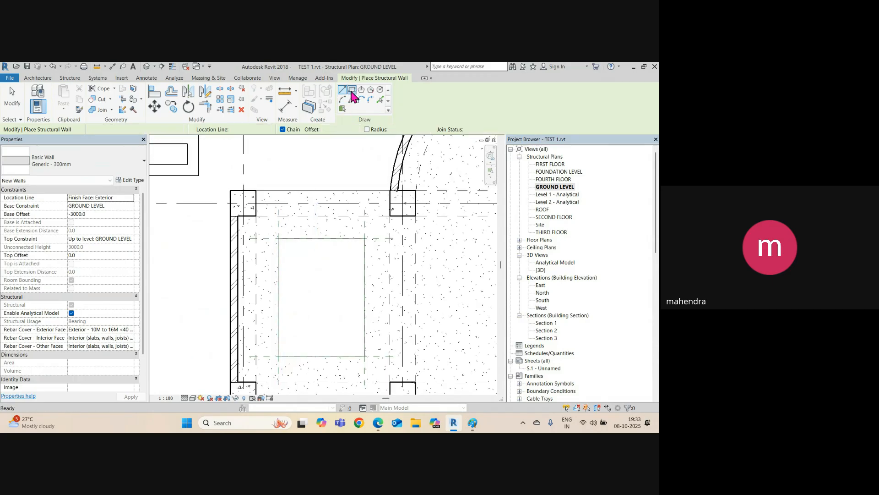
left_click(279, 238)
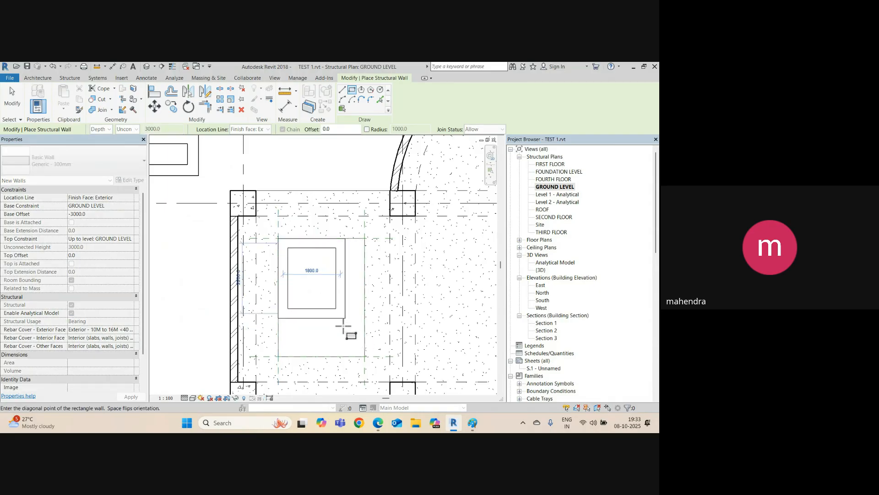
key("Escape")
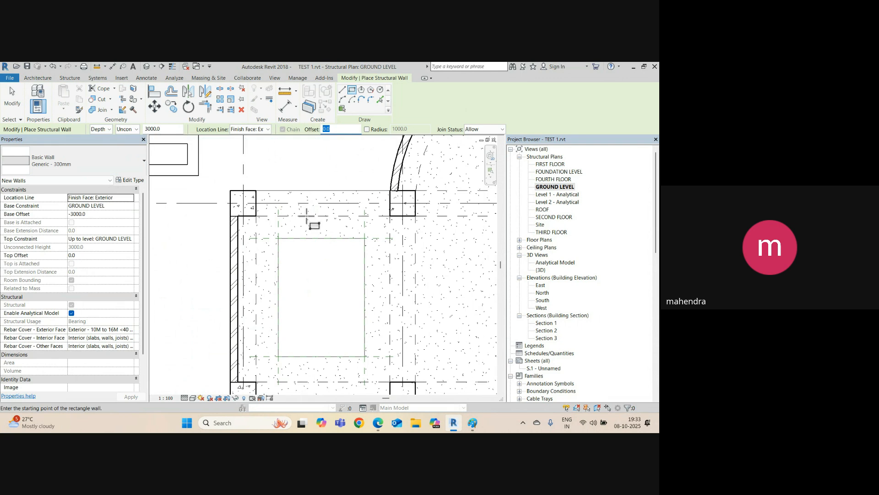
scroll(278, 238, "up", 3)
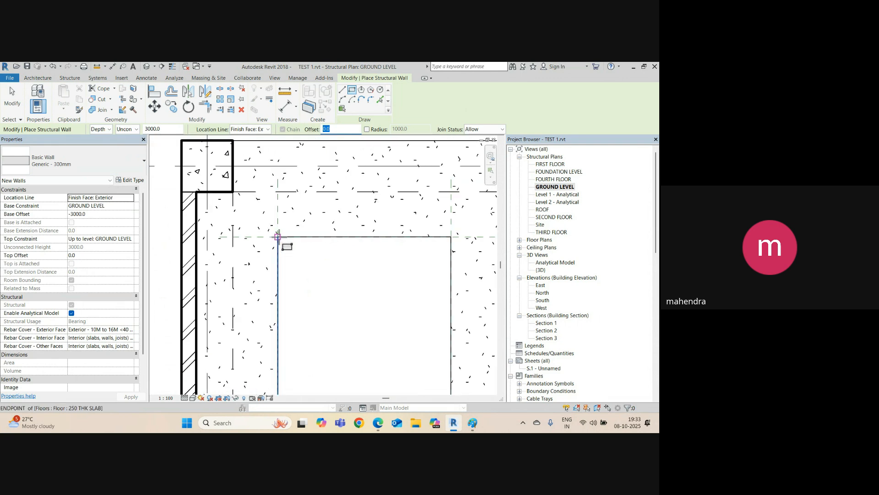
left_click(278, 238)
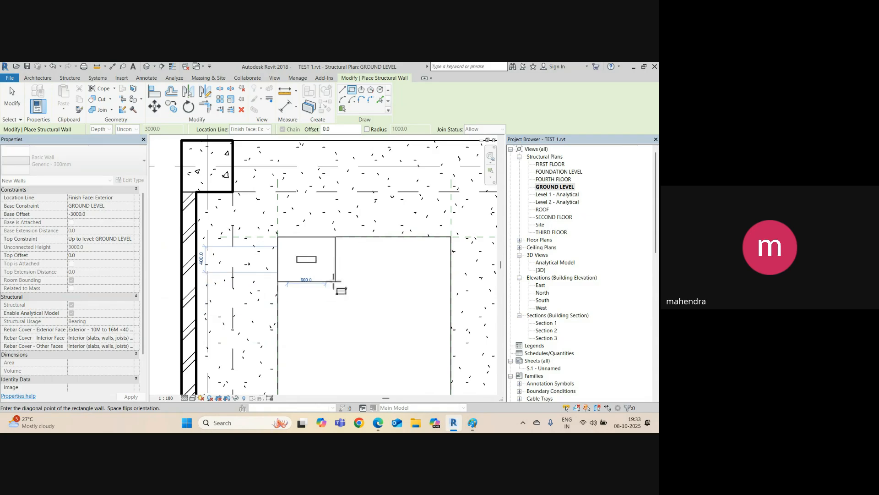
key("Escape")
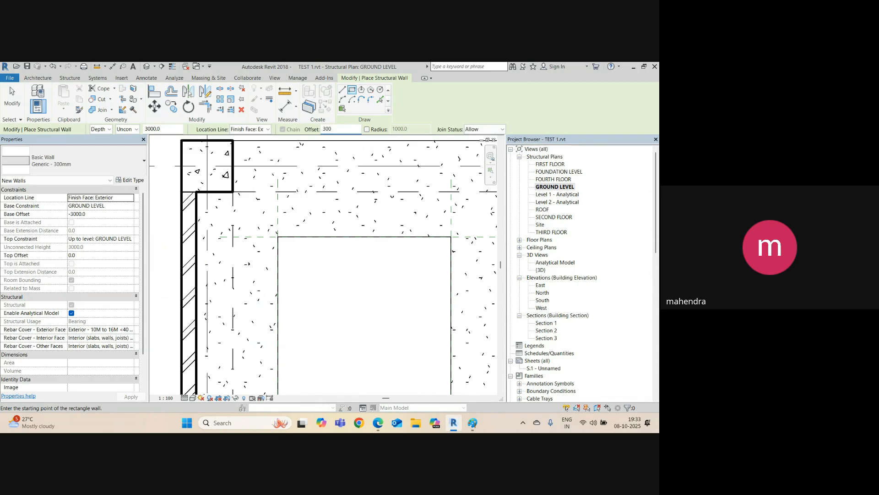
Step: Draw the rectangular wall around the shaft opening from corner to opposite corner with an offset of 300
left_click(278, 238)
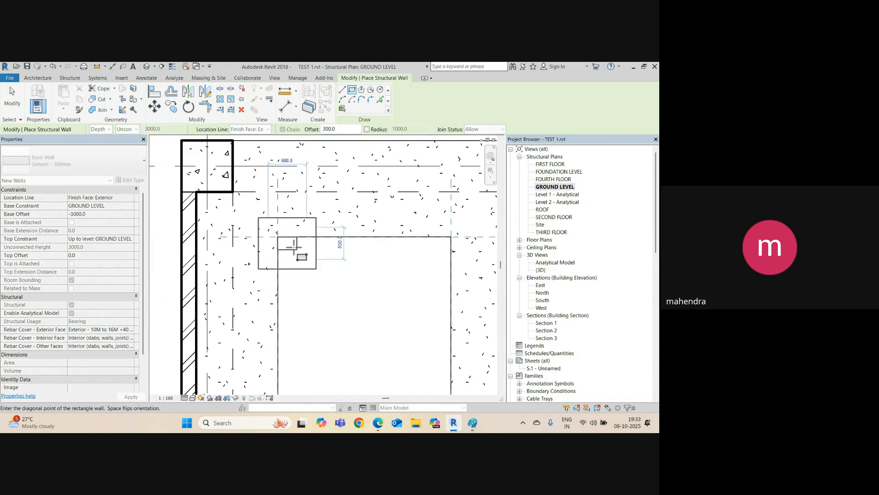
scroll(320, 285, "down", 3)
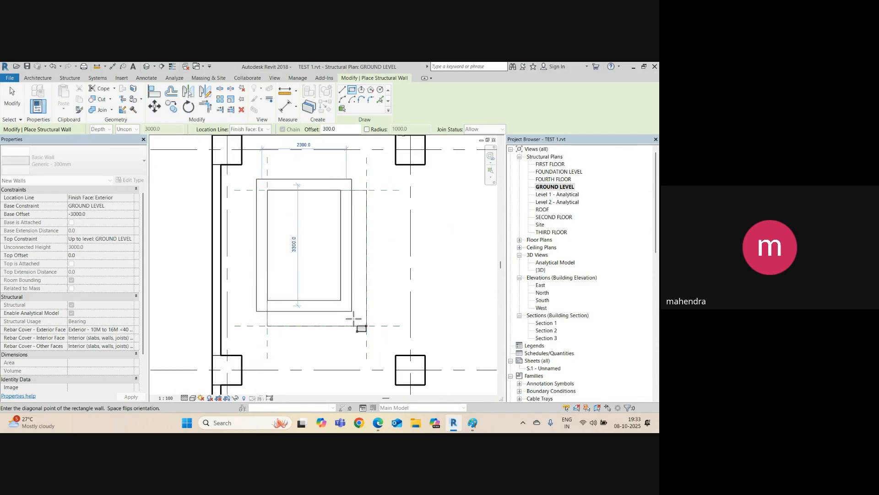
left_click(367, 326)
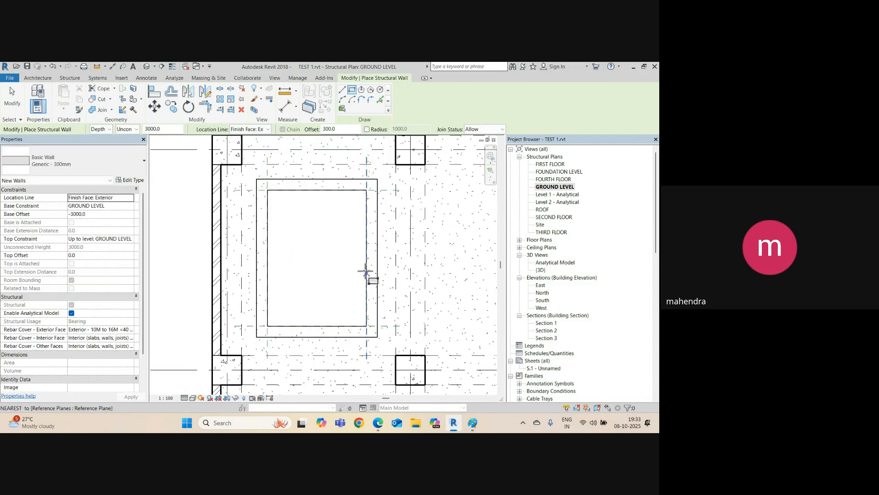
key("Escape")
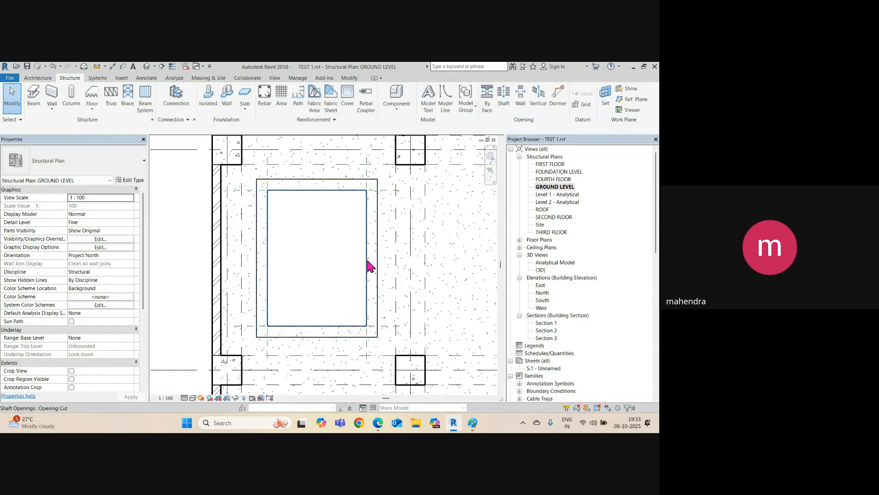
Step: Move the Section 1 line so that it cuts through the shaft opening between grids 1 and 2
scroll(293, 259, "down", 5)
left_click(300, 295)
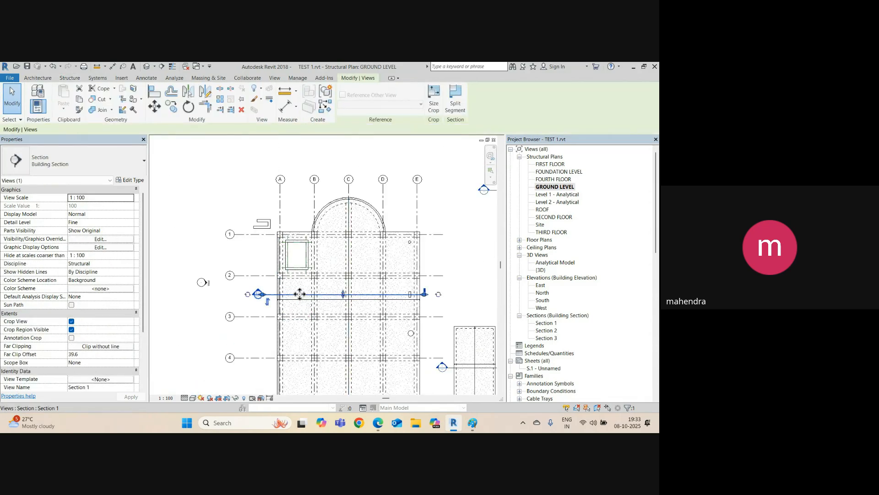
left_click_drag(300, 296, 293, 252)
scroll(293, 252, "up", 3)
scroll(284, 248, "up", 2)
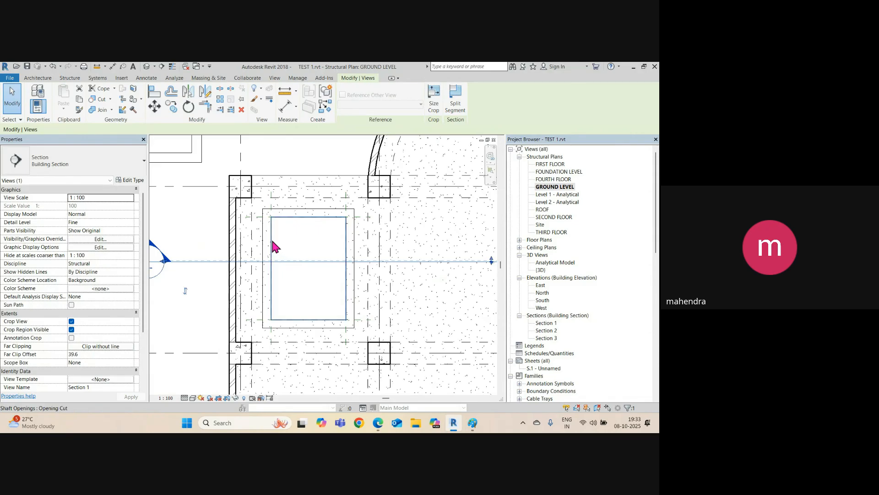
key("Escape")
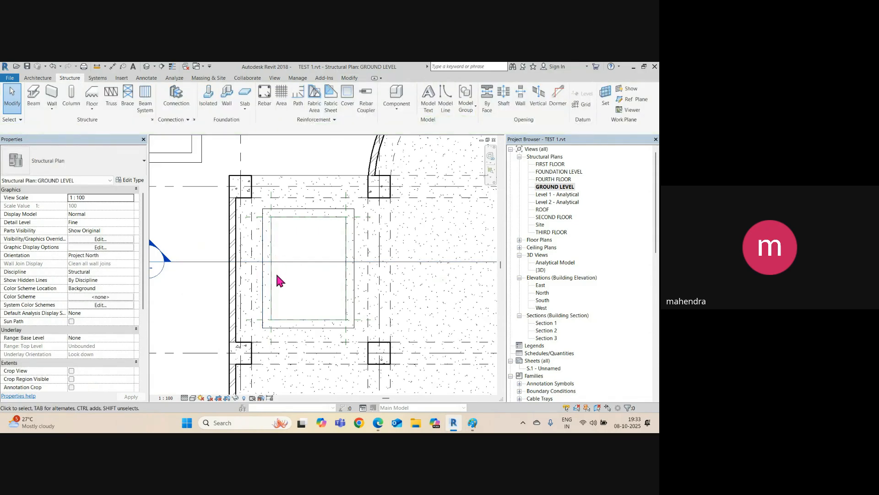
Step: Set the top constraint of all four shaft walls to FIRST FLOOR and their base offset to 0
key("Tab")
left_click(265, 313)
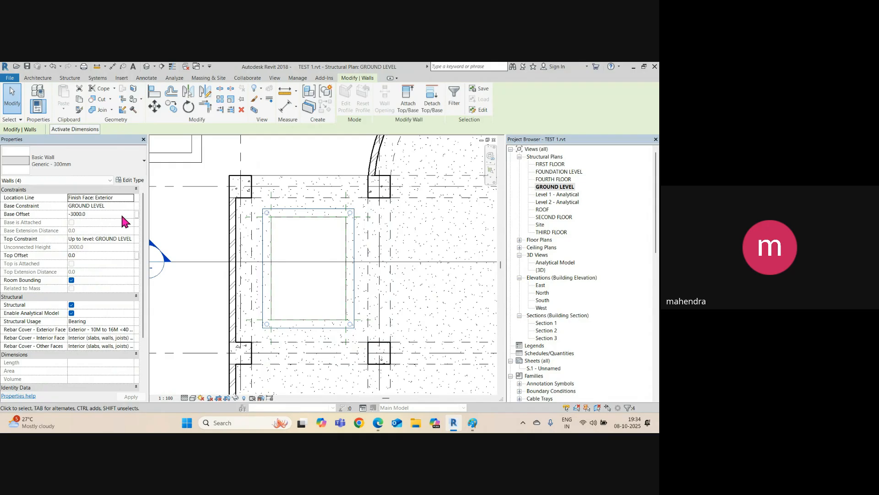
left_click(131, 239)
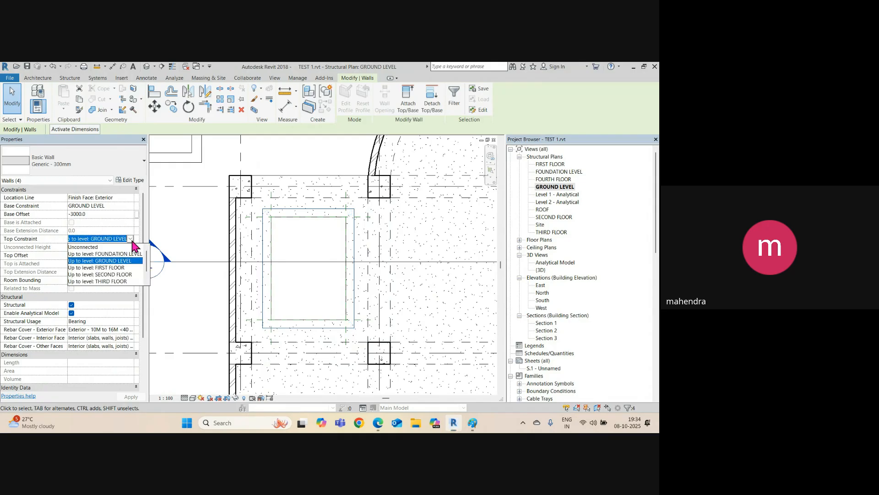
left_click(109, 268)
left_click(130, 206)
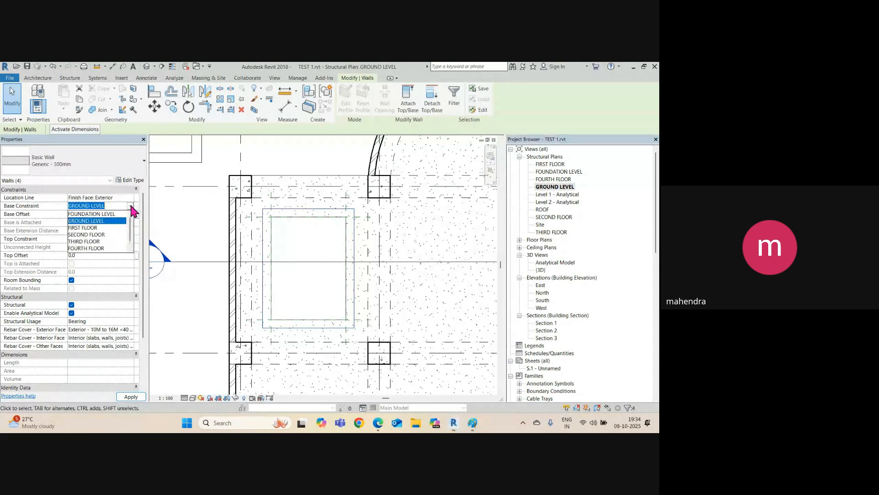
left_click(130, 206)
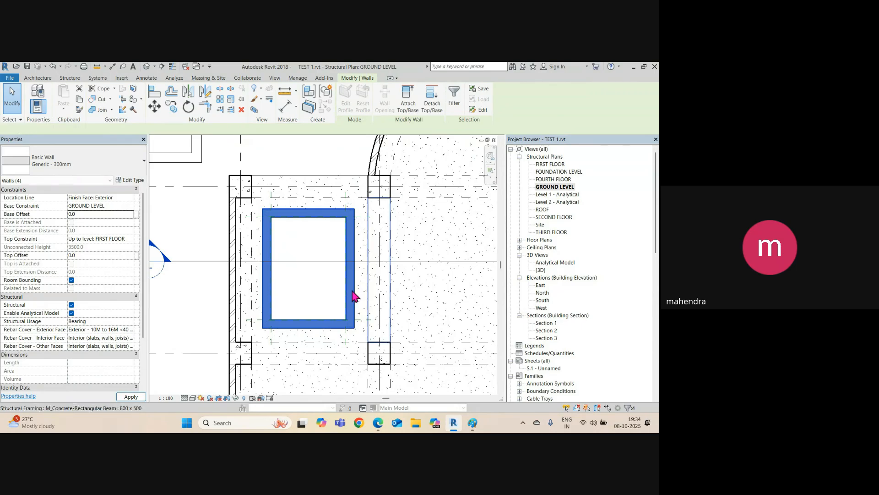
Step: Open the Section 1 view and examine how the shaft wall nearest grid B meets the floor slabs
left_click(316, 265)
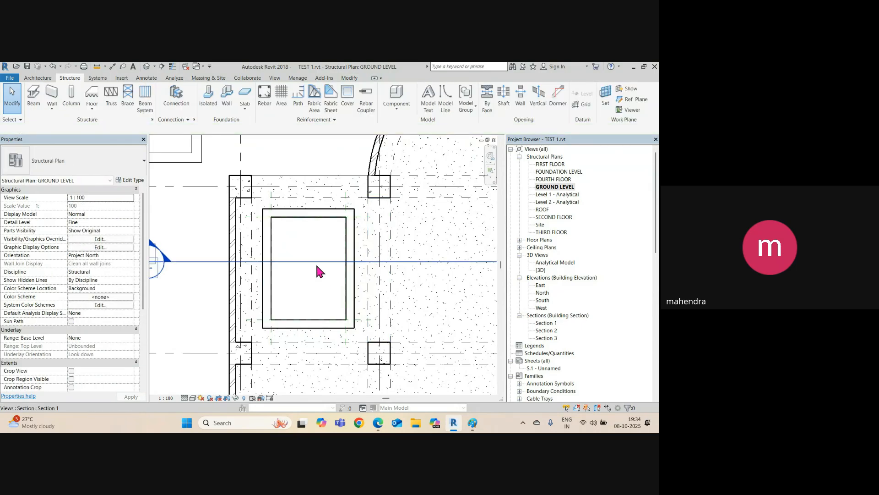
right_click(316, 264)
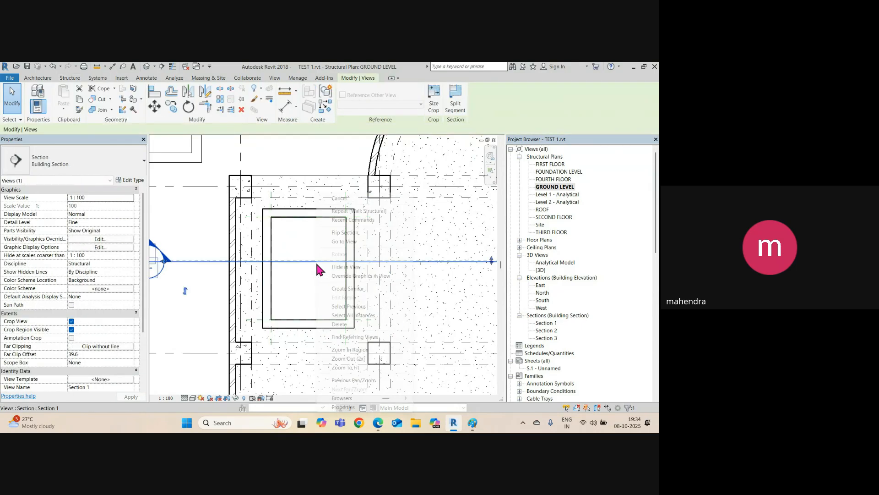
left_click(367, 240)
mouse_move(320, 265)
middle_mouse_down()
mouse_move(316, 275)
mouse_move(313, 250)
middle_mouse_up()
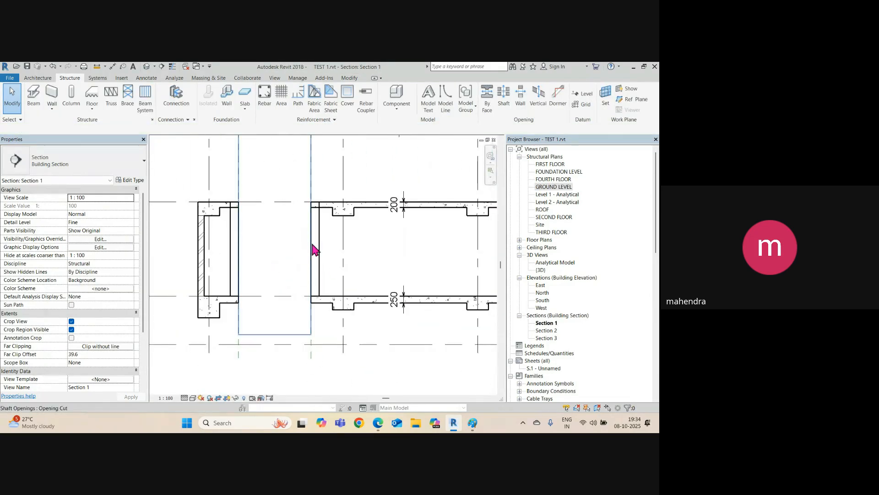
left_click(321, 249)
scroll(238, 215, "up", 3)
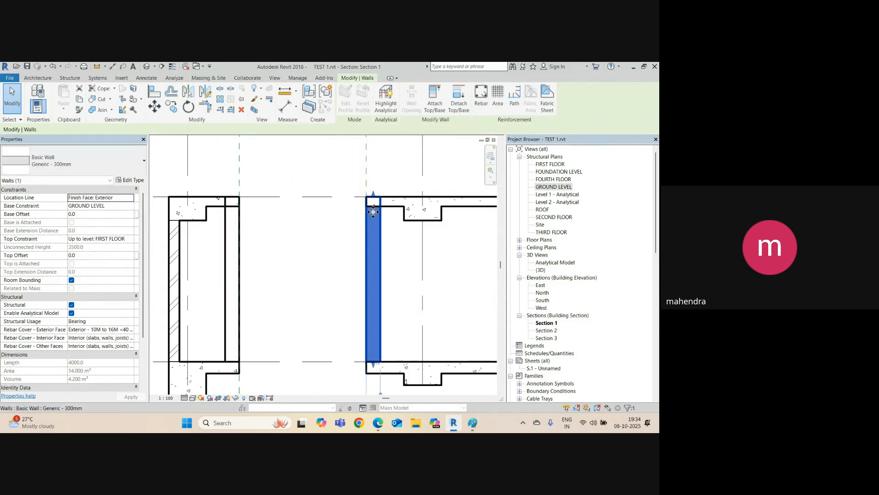
Step: Join the shaft wall nearest the outer brick wall with the first-floor slab in Section 1
scroll(374, 211, "up", 5)
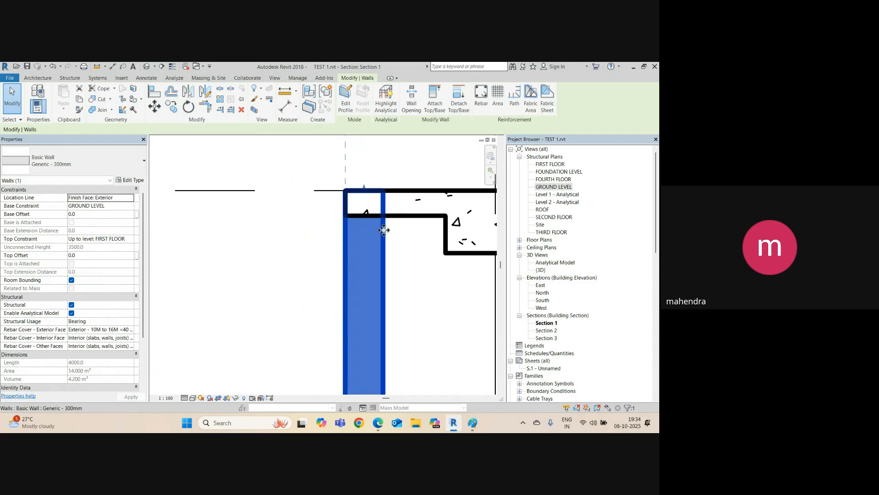
scroll(382, 221, "down", 1)
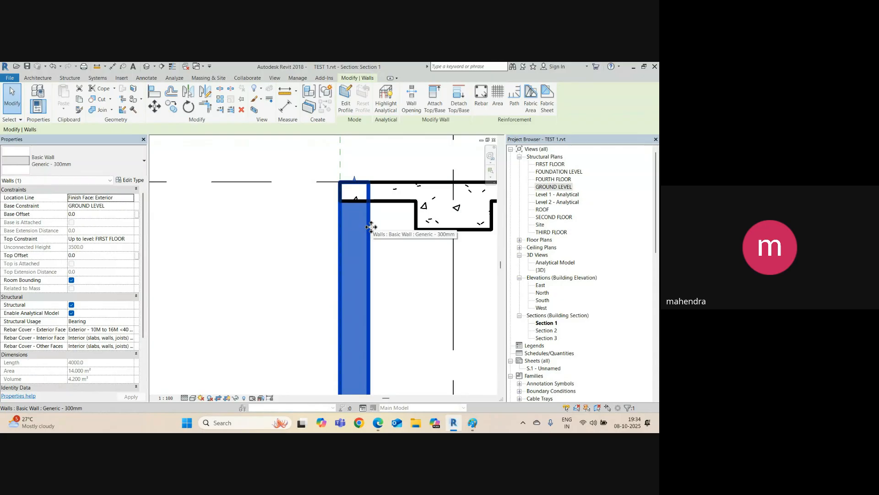
scroll(371, 226, "down", 2)
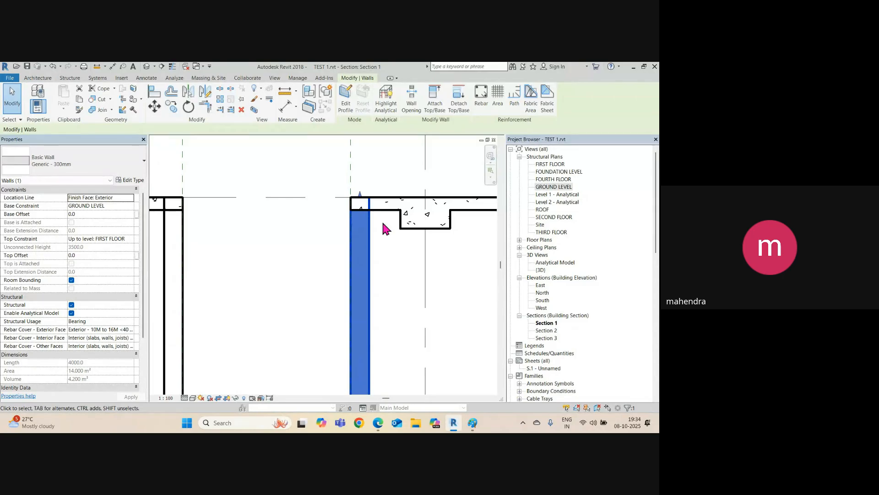
left_click(383, 227)
scroll(373, 232, "down", 1)
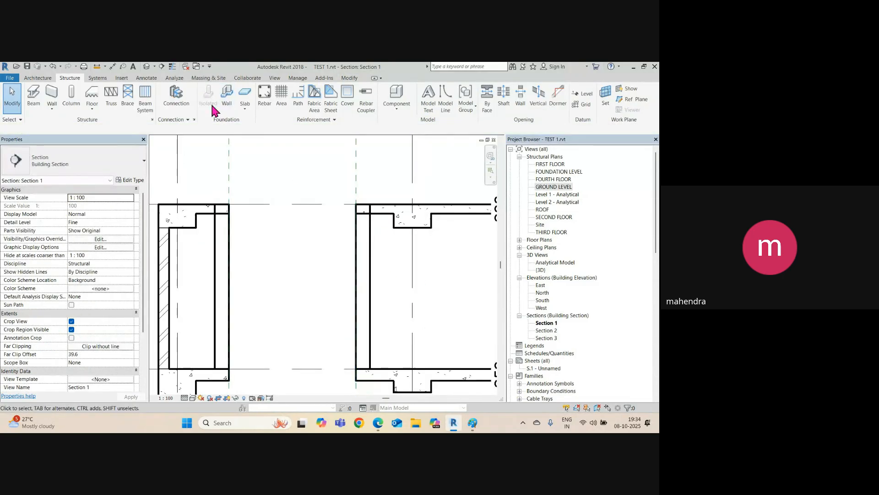
left_click(221, 233)
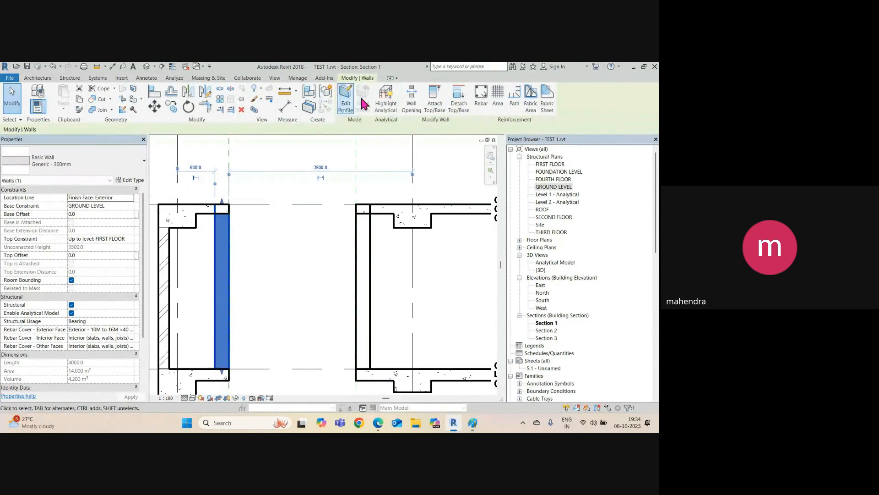
left_click(101, 112)
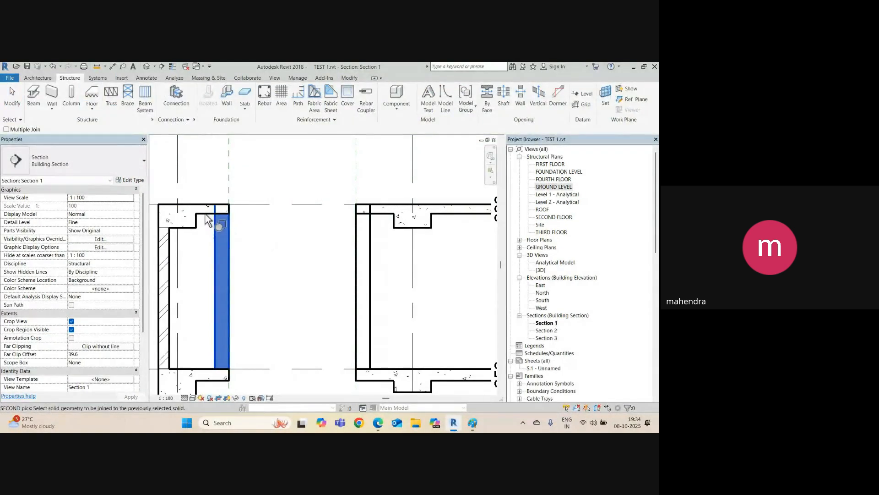
left_click(216, 233)
left_click(208, 215)
scroll(231, 222, "up", 2)
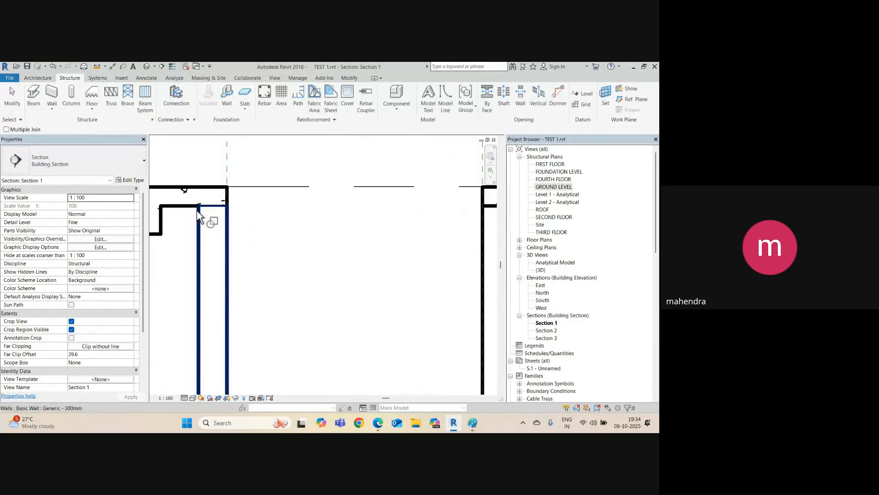
Step: Join the opposite shaft wall with the first-floor slab
scroll(198, 211, "down", 2)
left_click(342, 230)
left_click(358, 237)
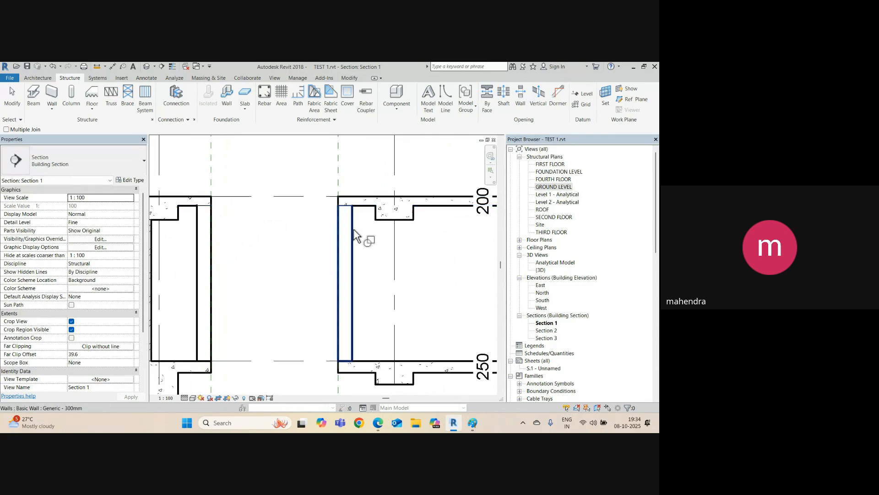
Step: Set the section view's visual style to Hidden Line and inspect the shaft wall's top beneath the slab
left_click(192, 398)
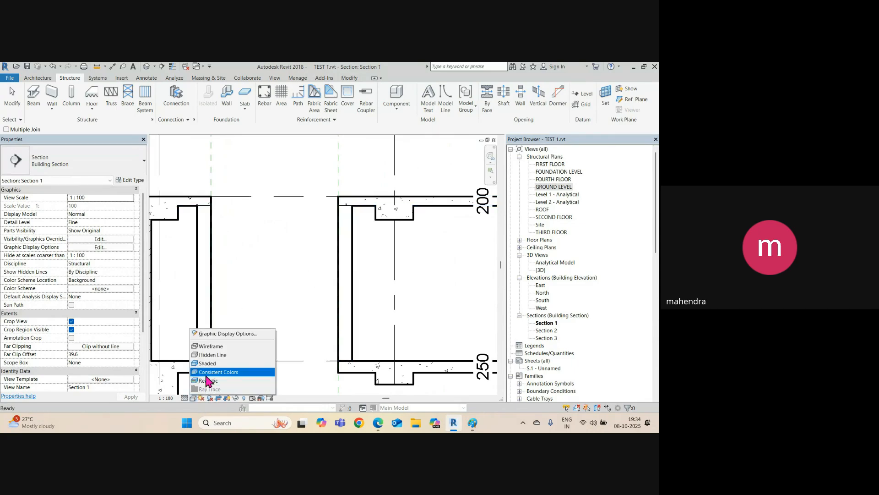
left_click(210, 355)
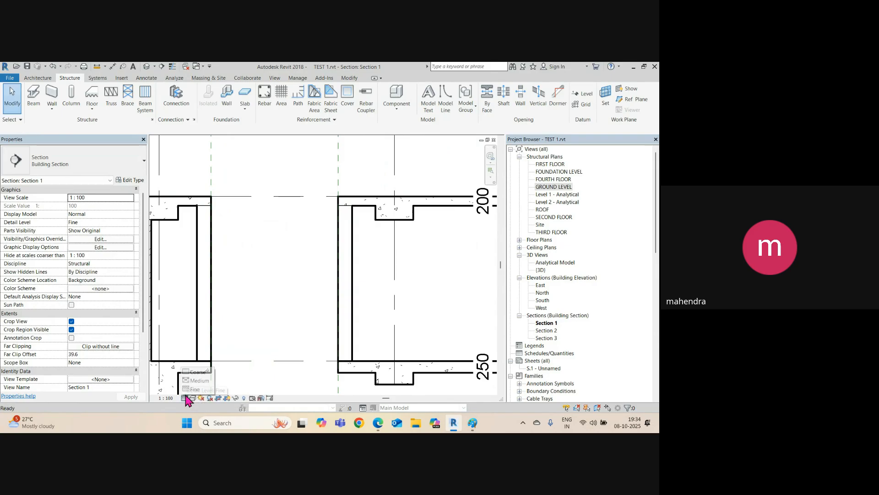
scroll(231, 240, "down", 3)
scroll(231, 241, "up", 4)
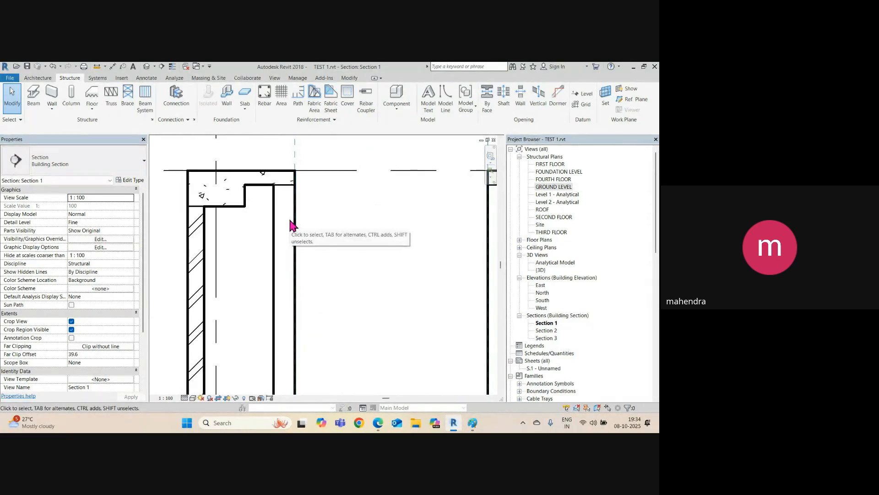
left_click(287, 190)
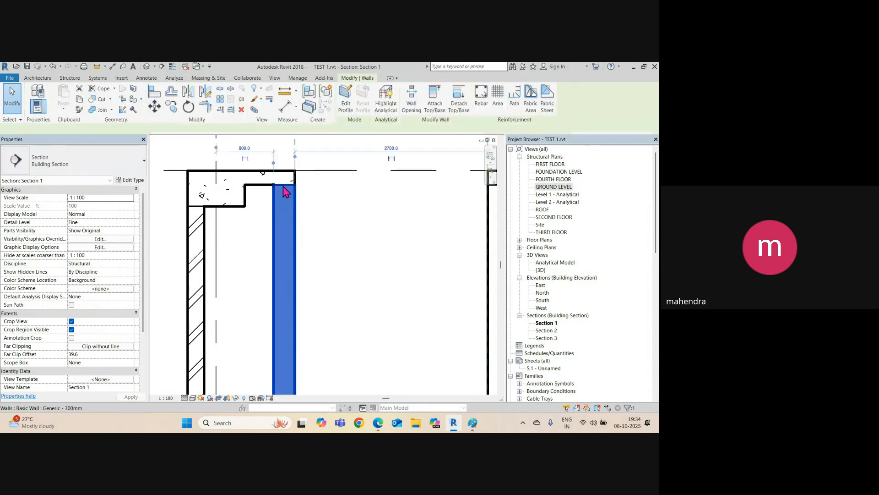
scroll(297, 222, "down", 2)
key("Escape")
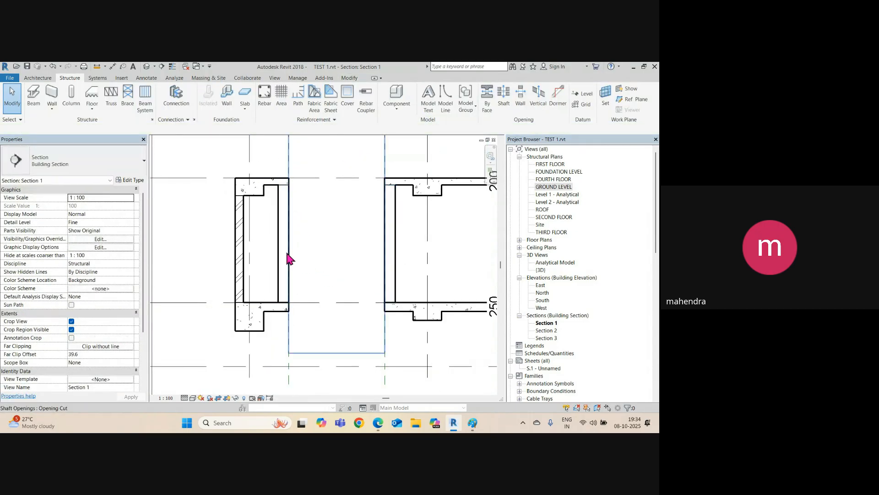
scroll(290, 257, "up", 3)
Step: Open the 3D view and orbit to the ground-storey shaft walls from the back of the building
left_click(147, 67)
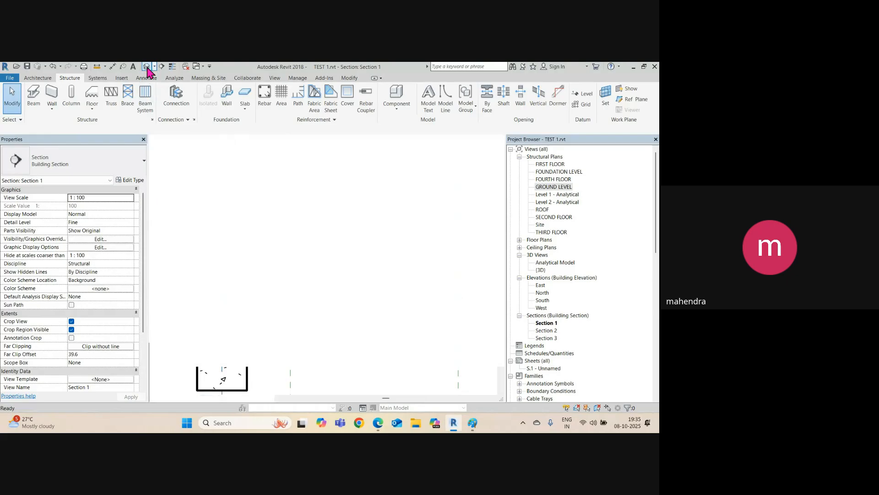
scroll(360, 264, "down", 2)
scroll(328, 334, "up", 3)
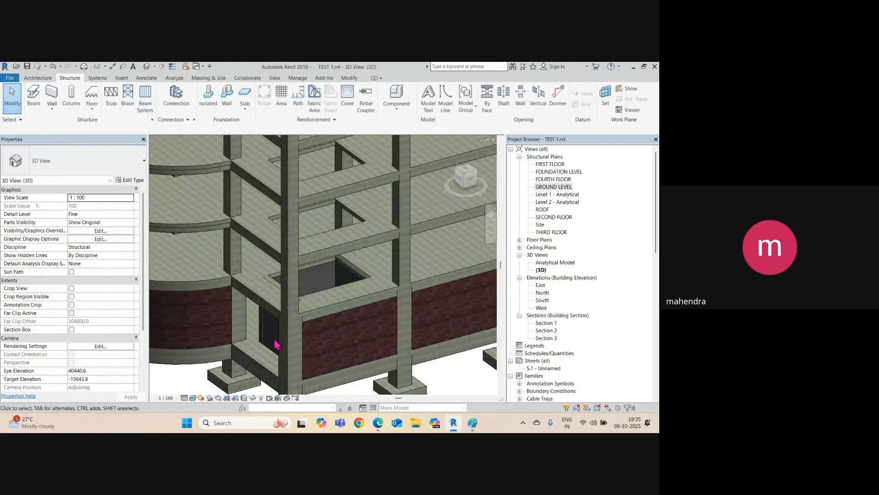
middle_click_drag(271, 310, 321, 342, "shift")
scroll(320, 289, "up", 5)
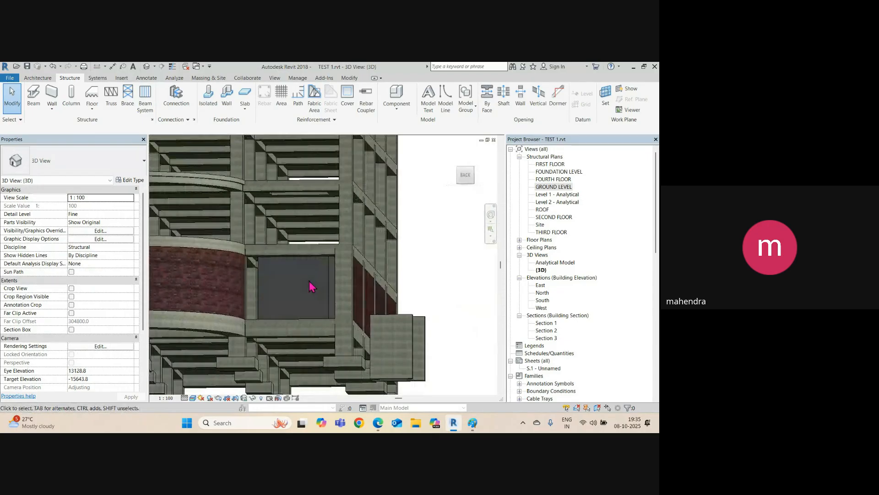
left_click(334, 291)
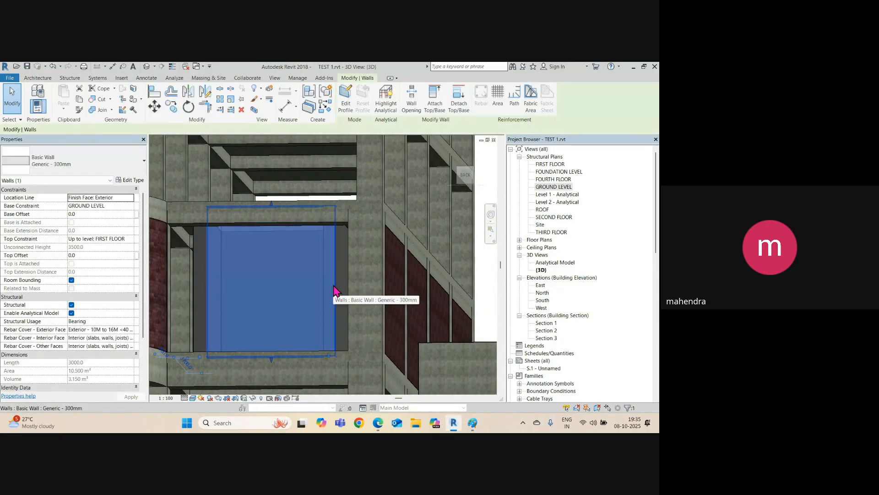
key("Tab")
left_click(333, 289)
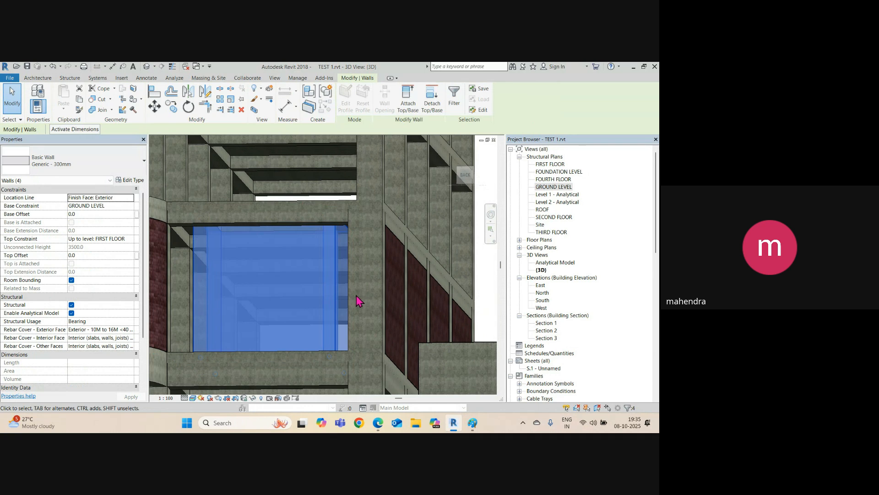
key("Escape")
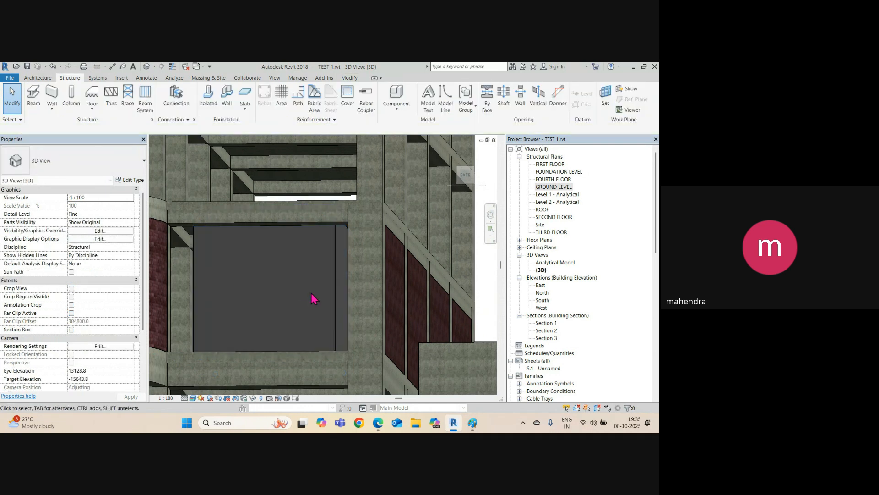
left_click(337, 296)
middle_click_drag(358, 305, 365, 341, "shift")
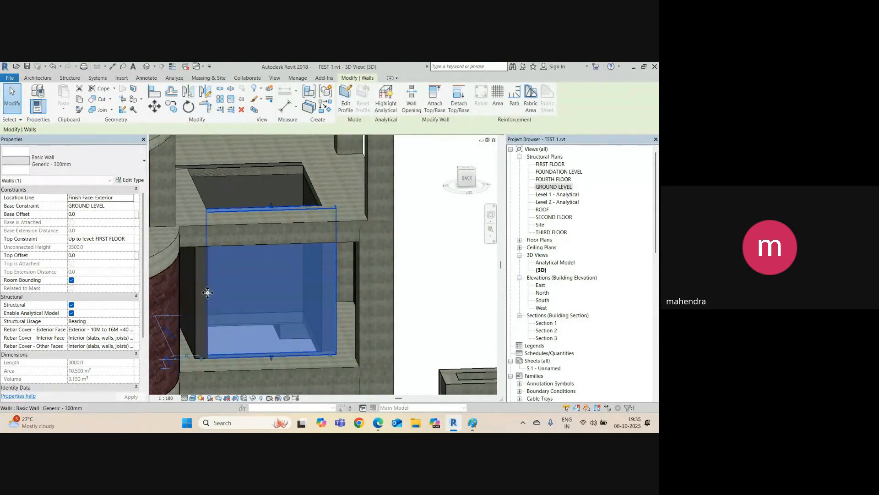
key("Escape")
left_click(201, 300)
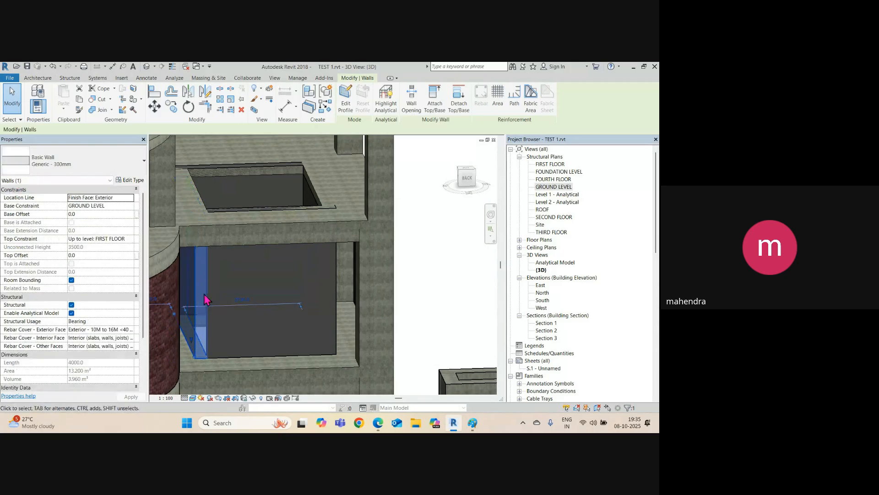
key("Escape")
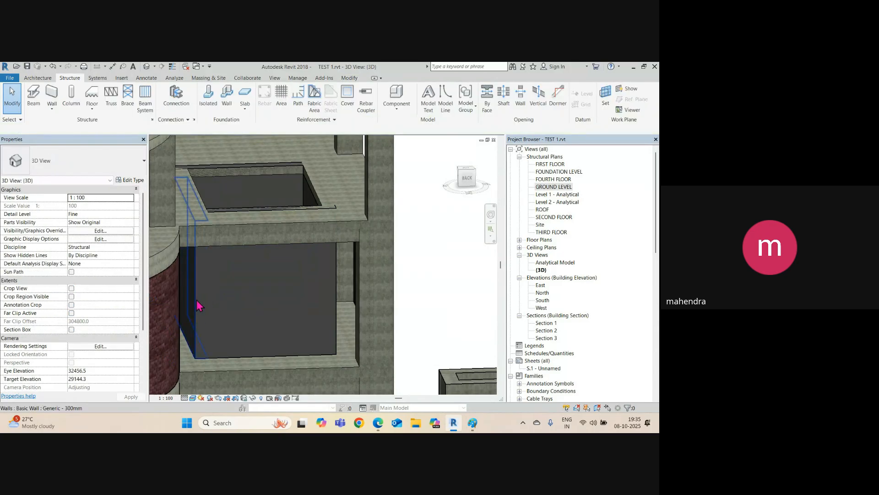
Step: Select the chain of four shaft walls and set the Generic - 300mm type's structure layer material to Concrete, Cast-in-Place gray
key("Tab")
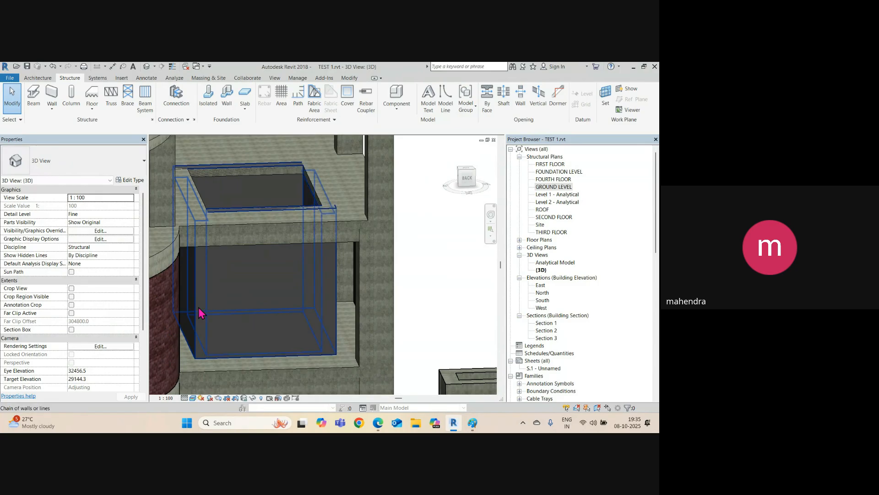
left_click(198, 307)
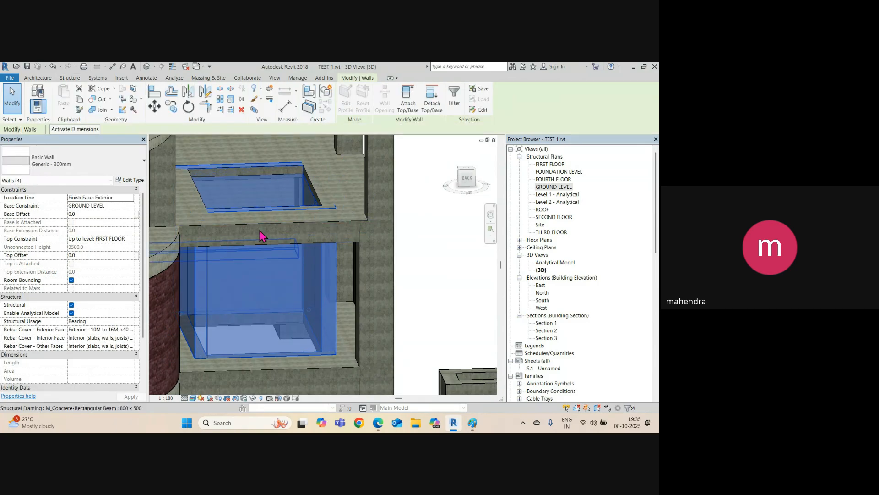
left_click(136, 181)
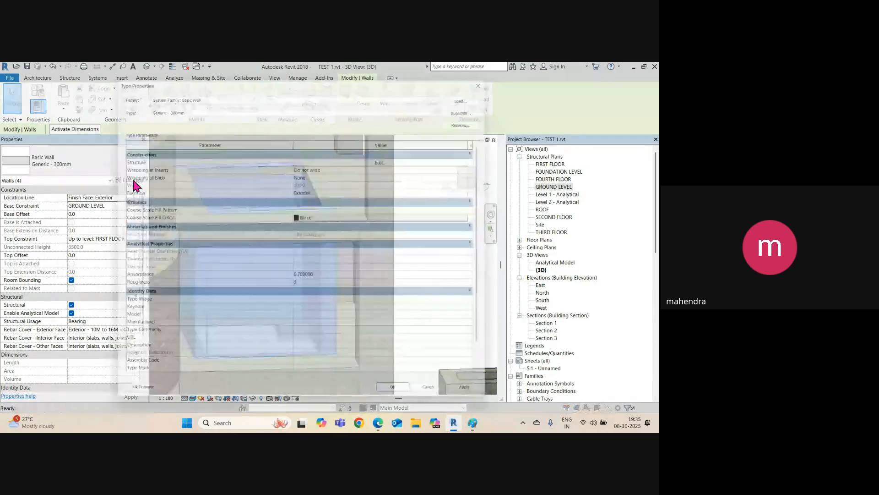
left_click(388, 158)
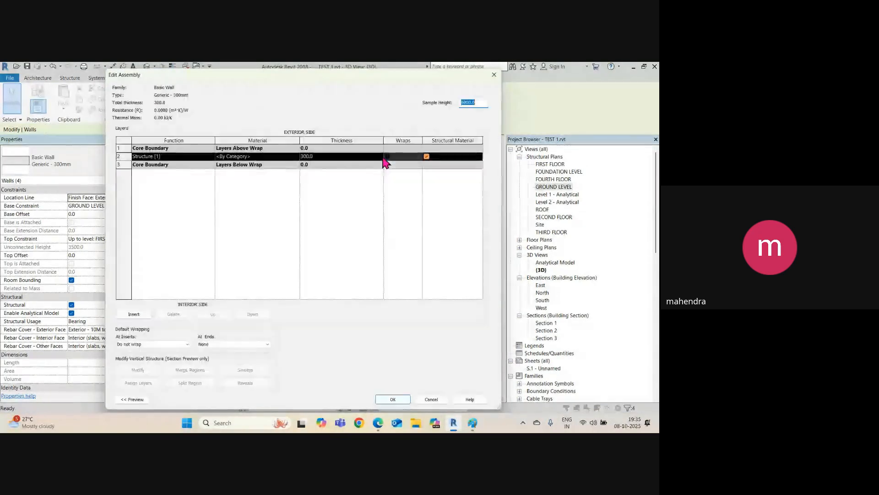
left_click(275, 156)
left_click(296, 157)
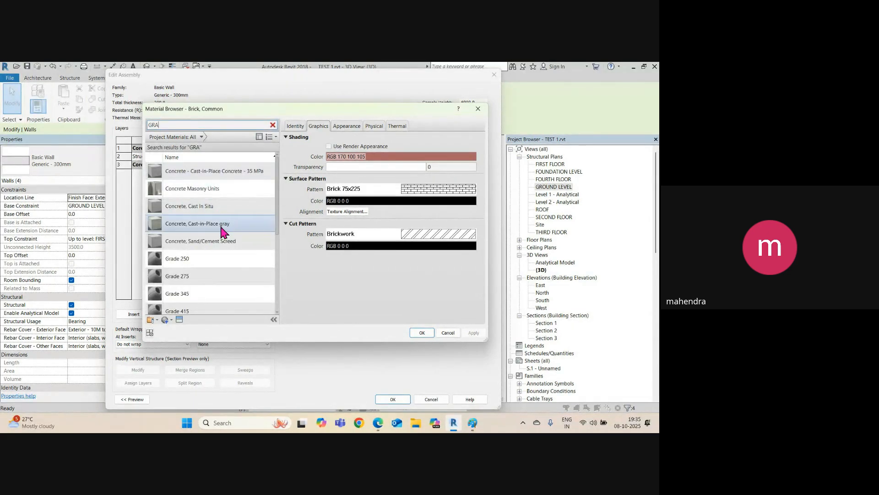
left_click(223, 227)
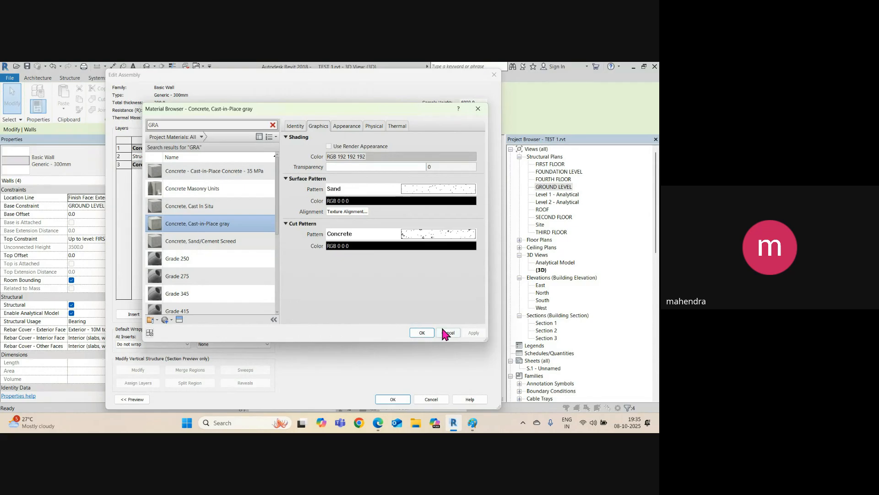
left_click(424, 333)
left_click(393, 399)
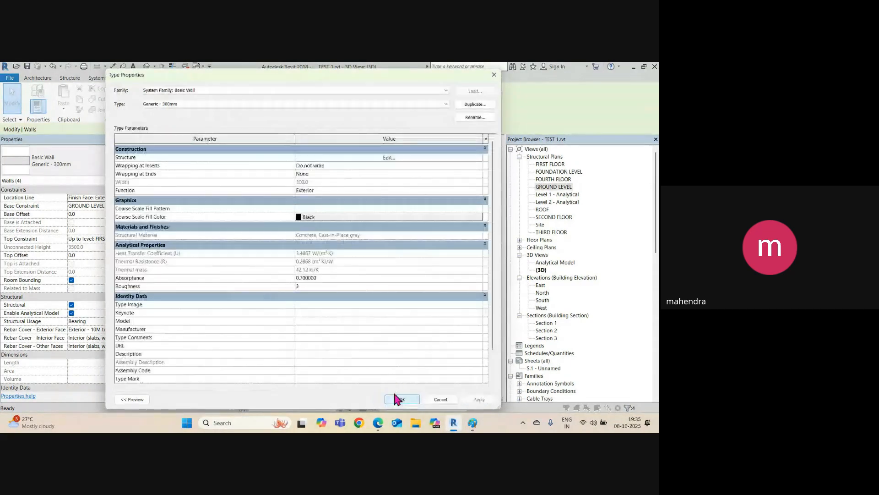
left_click(417, 399)
left_click(450, 209)
Step: Examine in 3D how the rear shaft wall's top meets the first-floor slab beside the opening
scroll(296, 206, "up", 1)
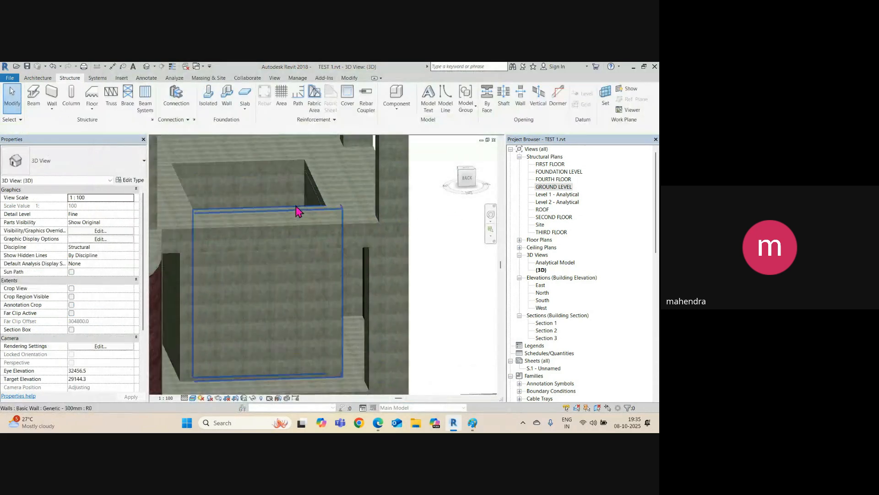
scroll(321, 220, "up", 3)
scroll(291, 221, "down", 2)
left_click(293, 224)
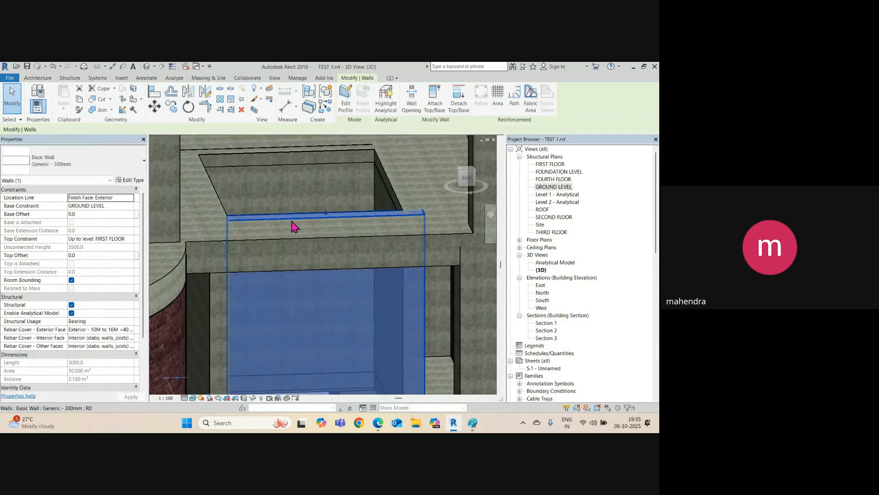
middle_click_drag(294, 226, 248, 242, "shift")
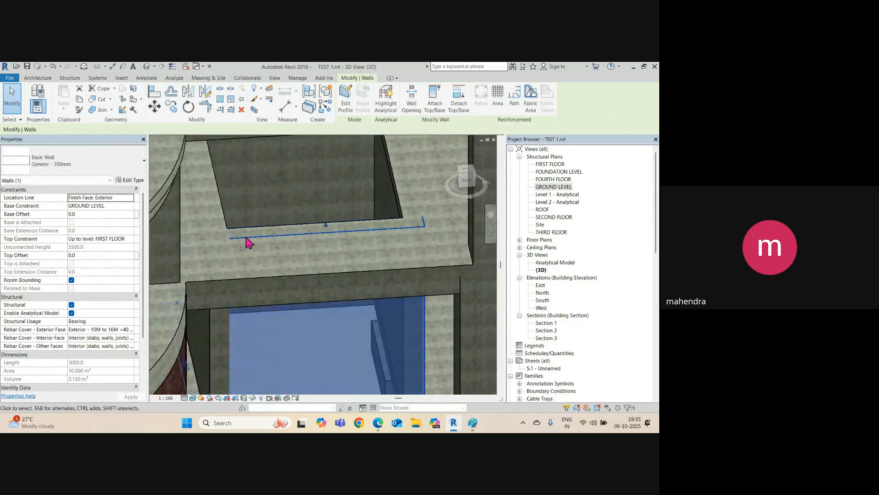
Step: Join the 300 mm shaft wall near grid A to the 250 THK ground-level slab in Section 1
left_click(98, 110)
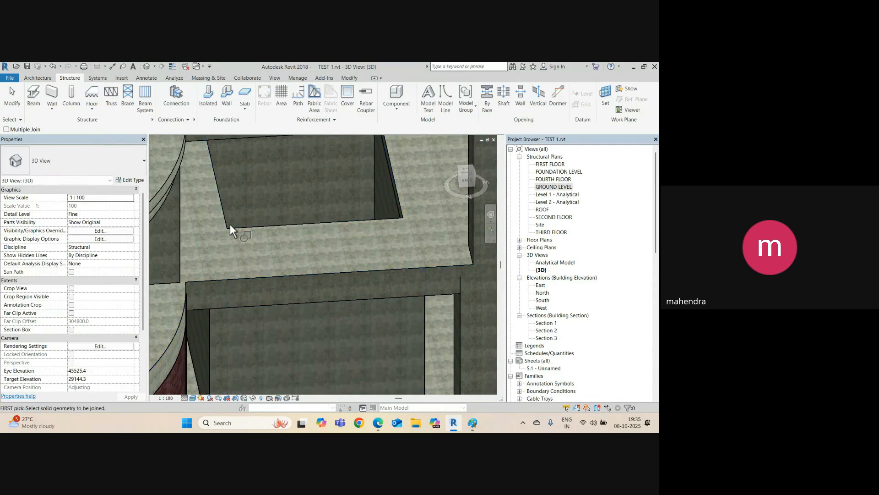
middle_click_drag(230, 224, 273, 333, "shift")
key("ctrl+Tab")
scroll(298, 323, "down", 2)
scroll(291, 188, "up", 3)
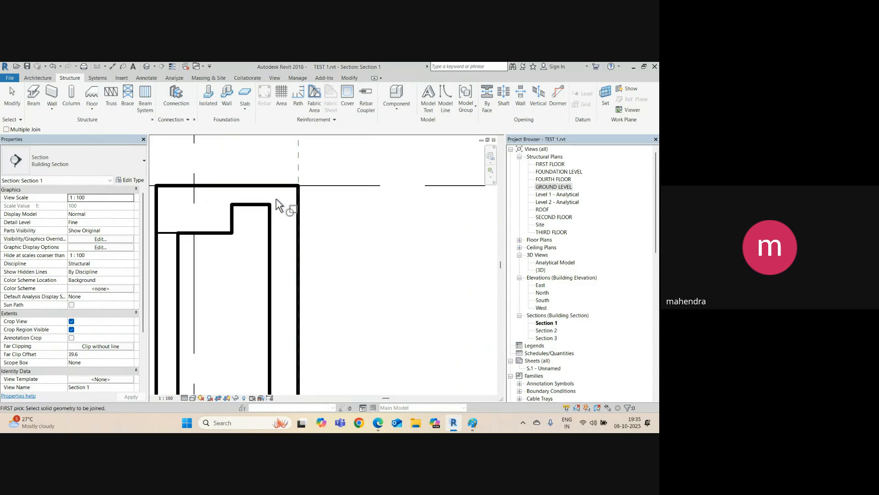
scroll(277, 205, "down", 4)
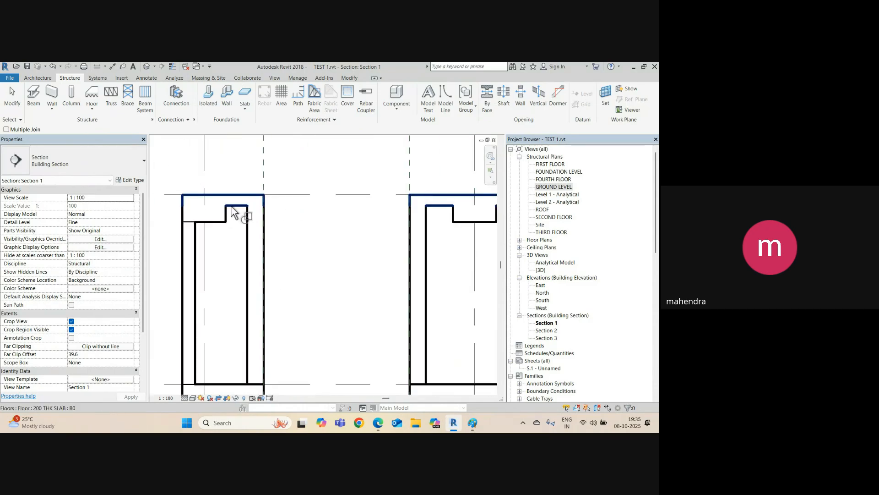
scroll(232, 212, "down", 2)
scroll(203, 328, "up", 3)
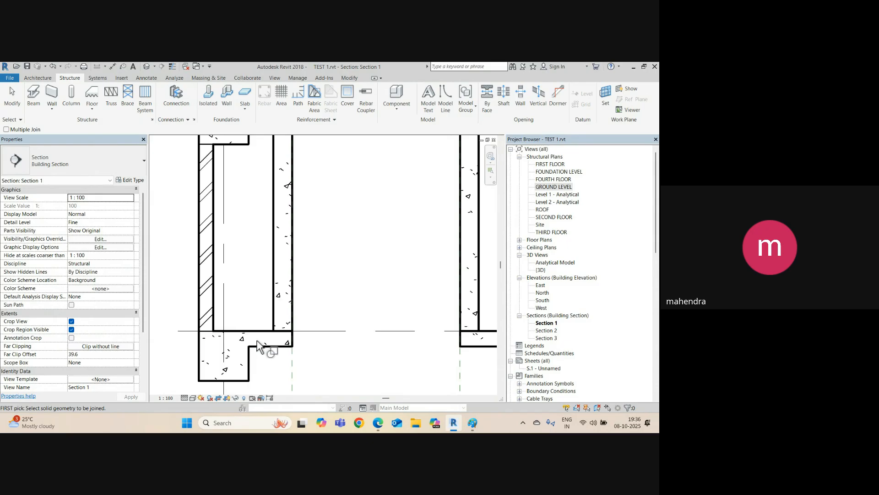
key("Escape")
left_click(281, 315)
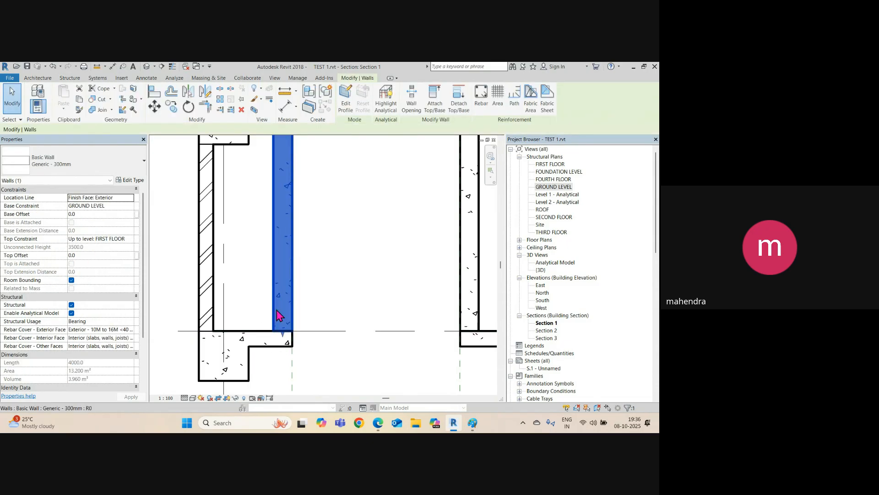
key("Escape")
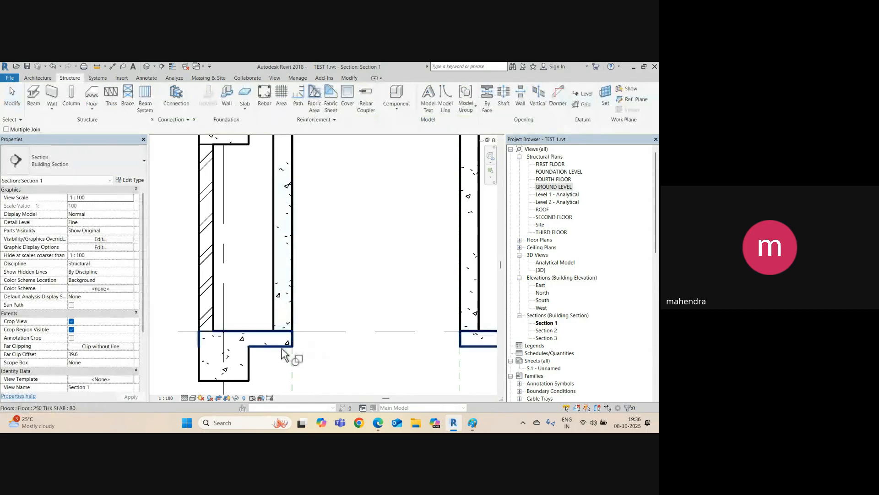
scroll(295, 302, "down", 3)
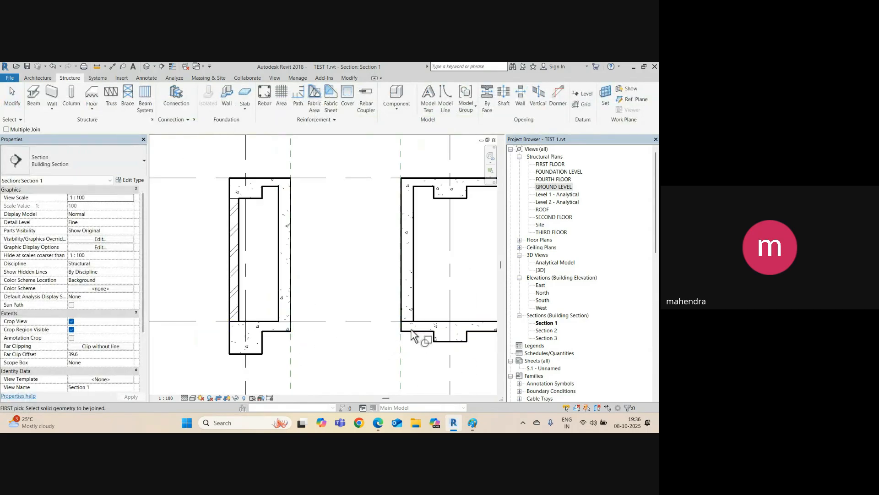
Step: Join the opposite shaft wall, near grid B, to the 250 THK ground-level slab
scroll(418, 337, "up", 3)
left_click(413, 316)
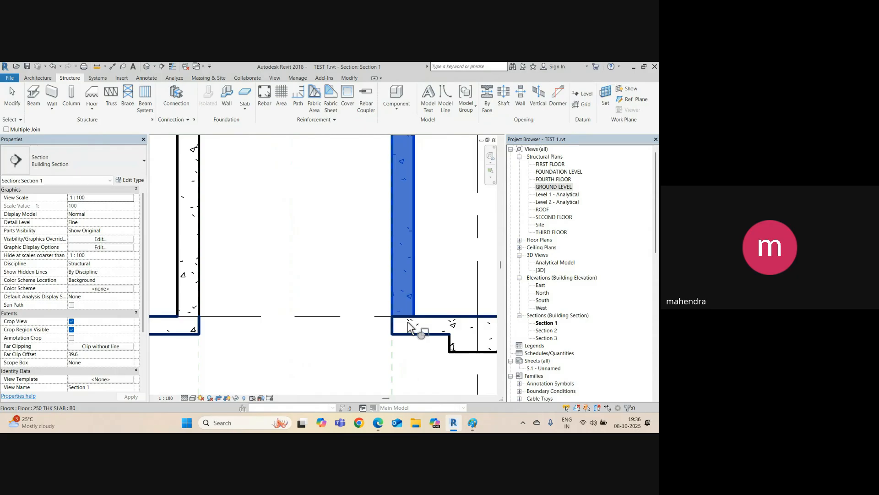
scroll(418, 323, "up", 1)
left_click(423, 321)
scroll(390, 326, "down", 3)
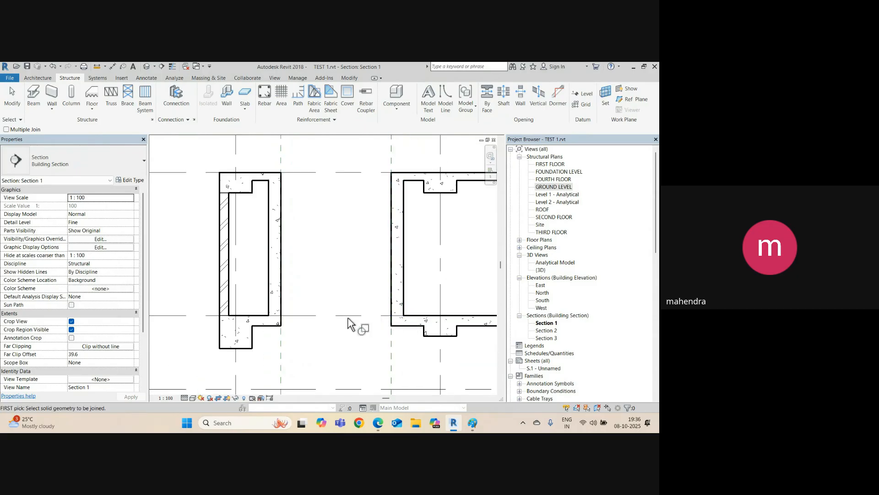
scroll(274, 329, "down", 4)
scroll(289, 320, "up", 5)
key("Escape")
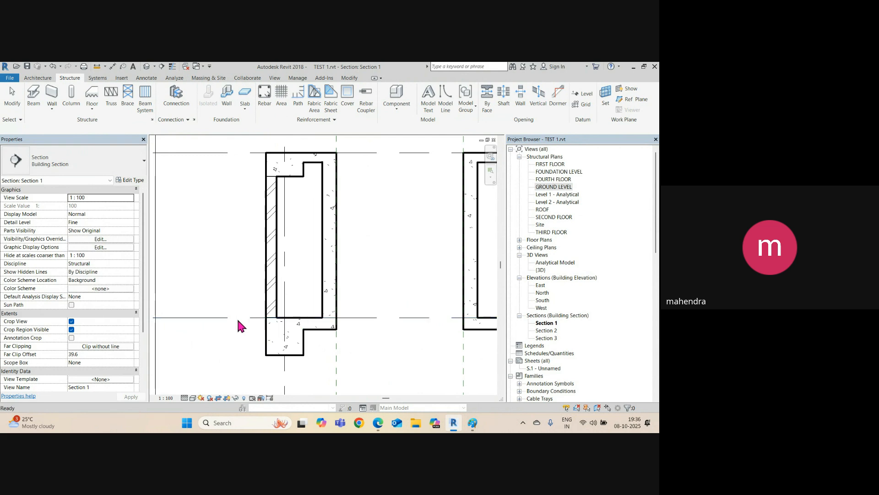
Step: Examine the shaft walls at ground level and the shaft opening through the upper floors to the roof in Section 1
left_click(238, 320)
scroll(320, 339, "up", 1)
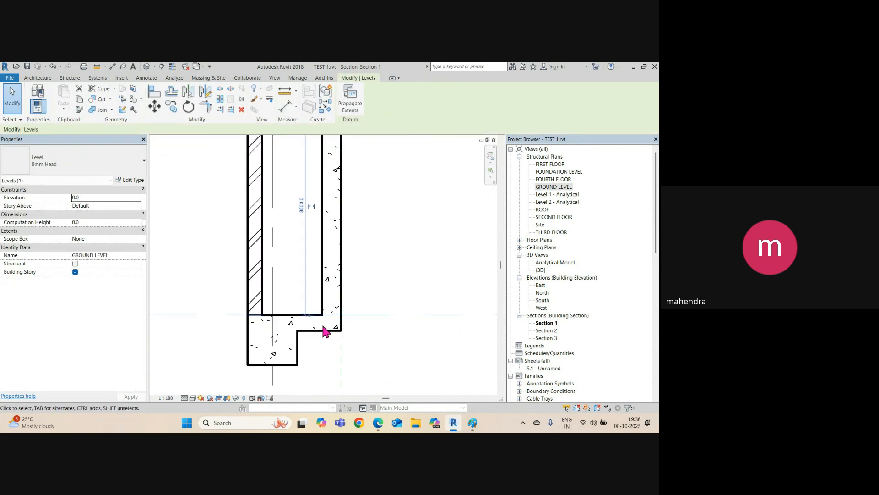
scroll(324, 330, "down", 2)
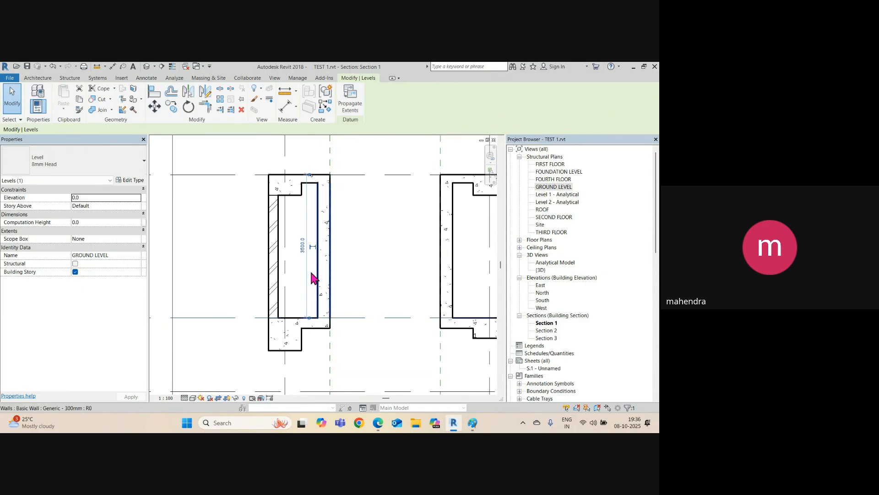
key("Escape")
scroll(320, 298, "down", 3)
scroll(289, 251, "down", 1)
middle_click_drag(372, 303, 371, 351)
scroll(367, 348, "up", 1)
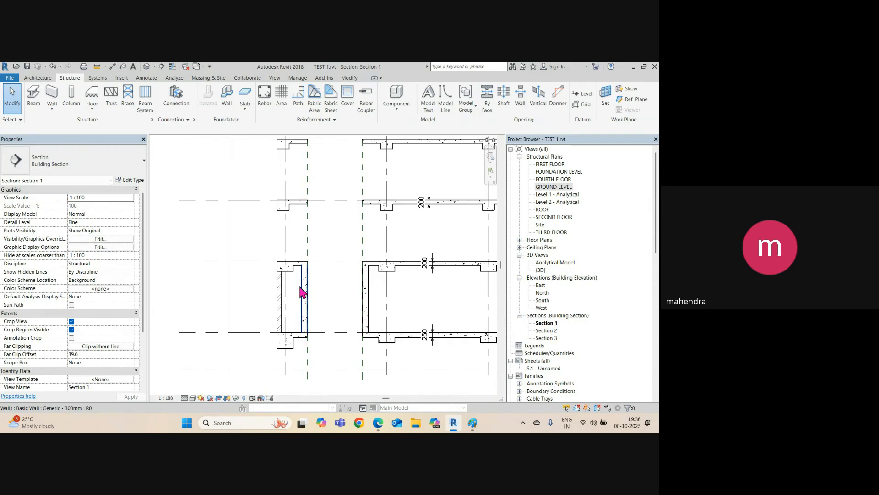
middle_click_drag(319, 173, 314, 349)
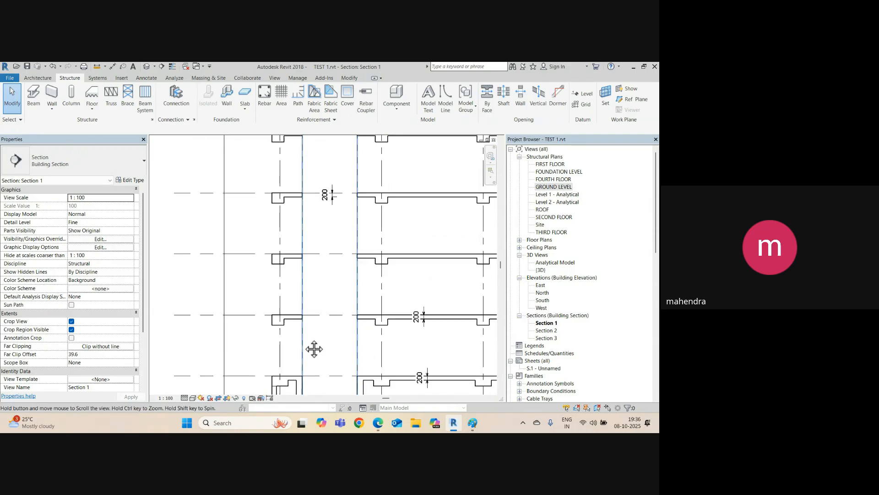
middle_click_drag(311, 159, 310, 262)
scroll(314, 261, "down", 3)
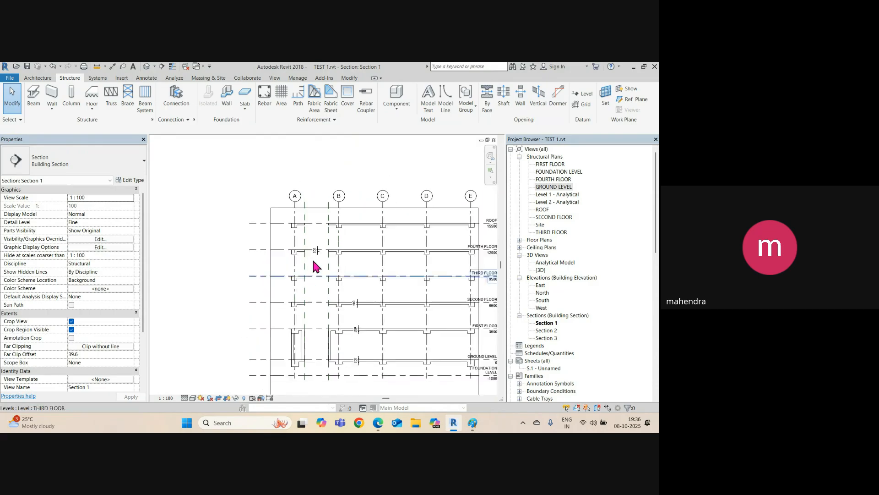
scroll(310, 230, "up", 4)
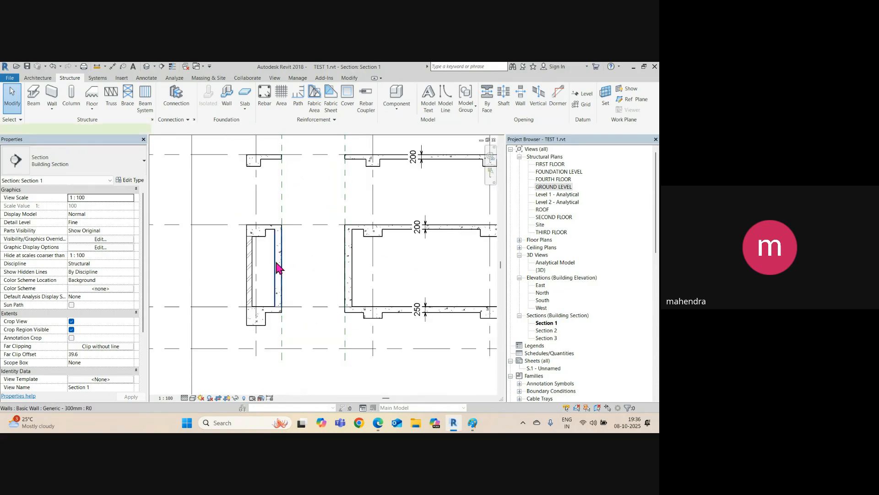
Step: Select the shaft wall near grid A and compare its extent with the levels up to the roof
left_click(278, 268)
scroll(292, 268, "down", 1)
middle_click_drag(292, 267, 292, 341)
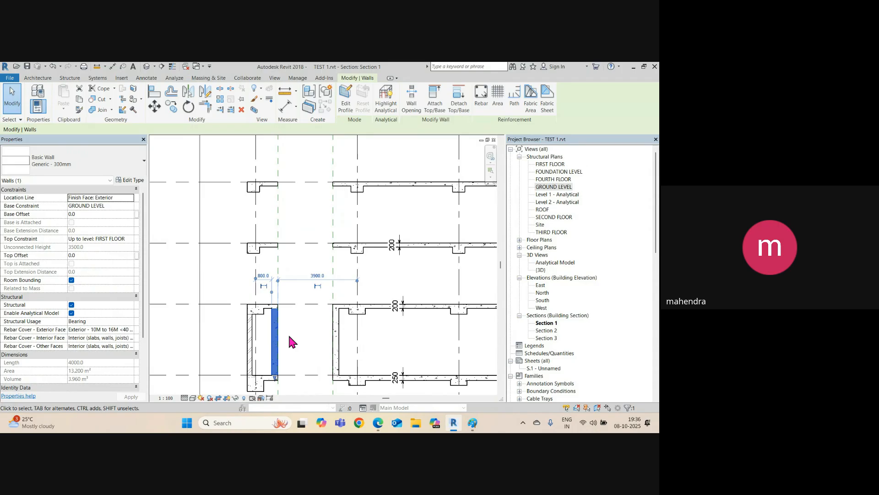
scroll(289, 341, "down", 4)
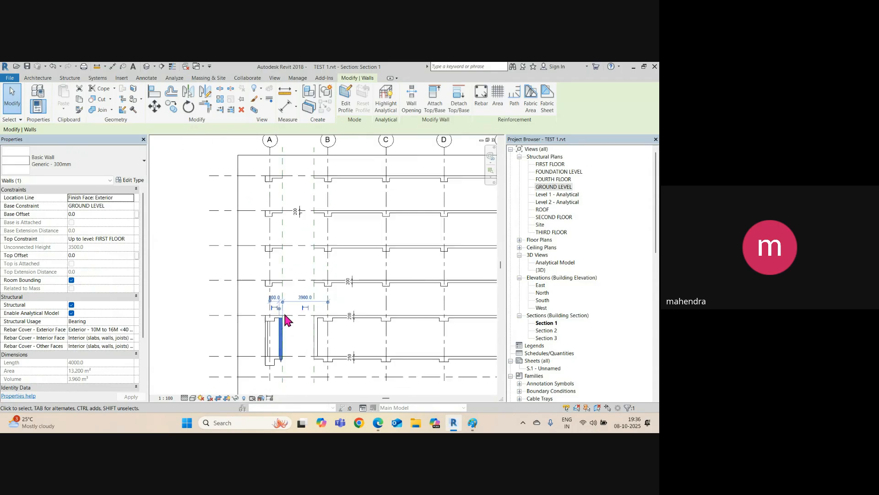
scroll(418, 187, "up", 2)
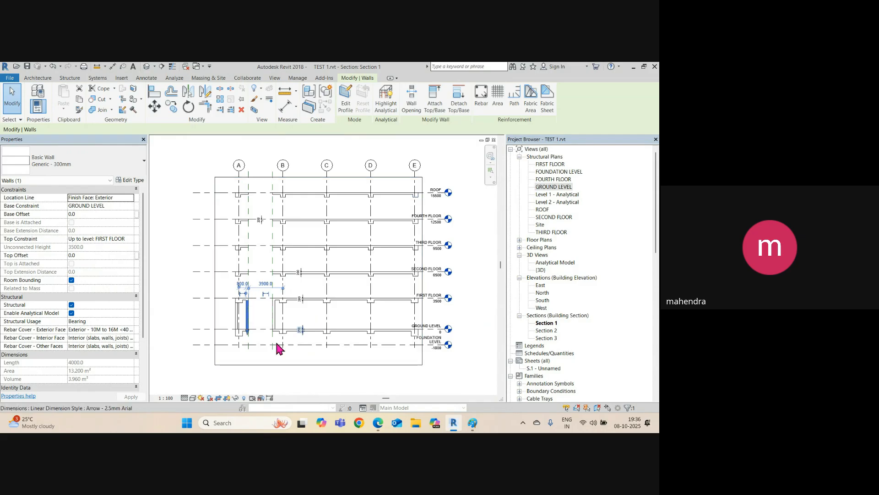
left_click(278, 348)
Step: Select the chain of four shaft walls in the 3D view and set their Top Constraint to Up to level: ROOF
left_click(146, 67)
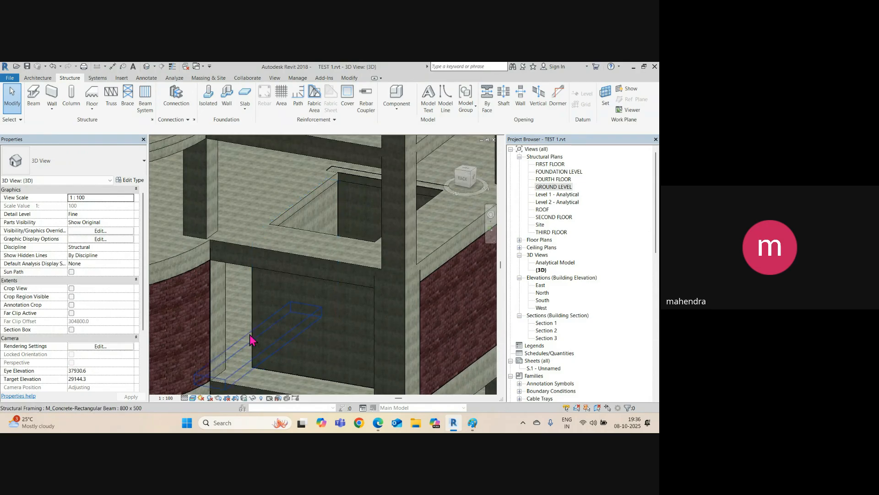
key("Tab")
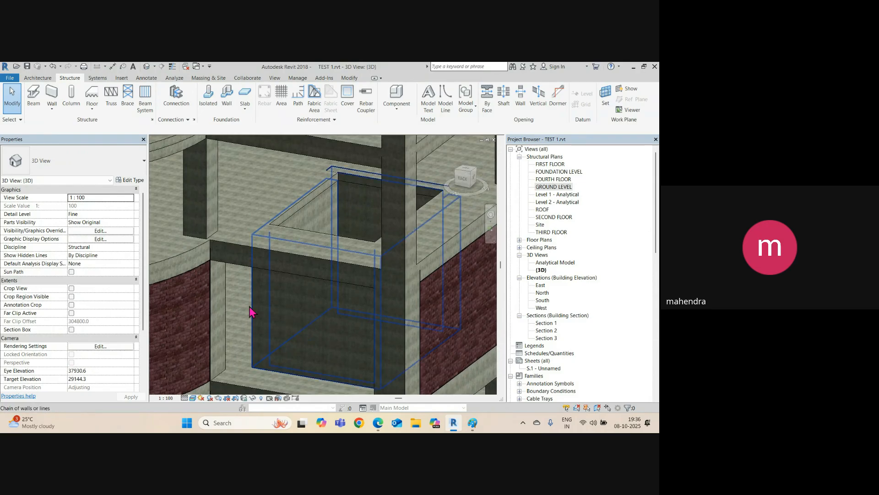
left_click(251, 311)
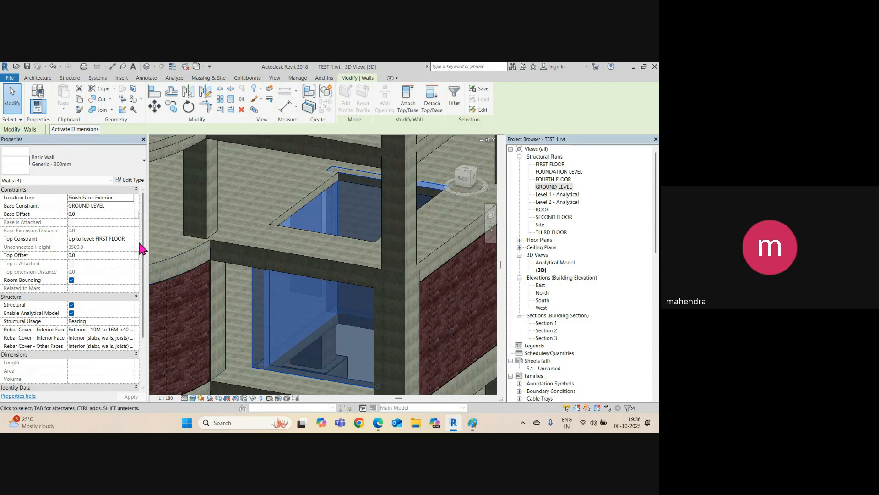
left_click(134, 239)
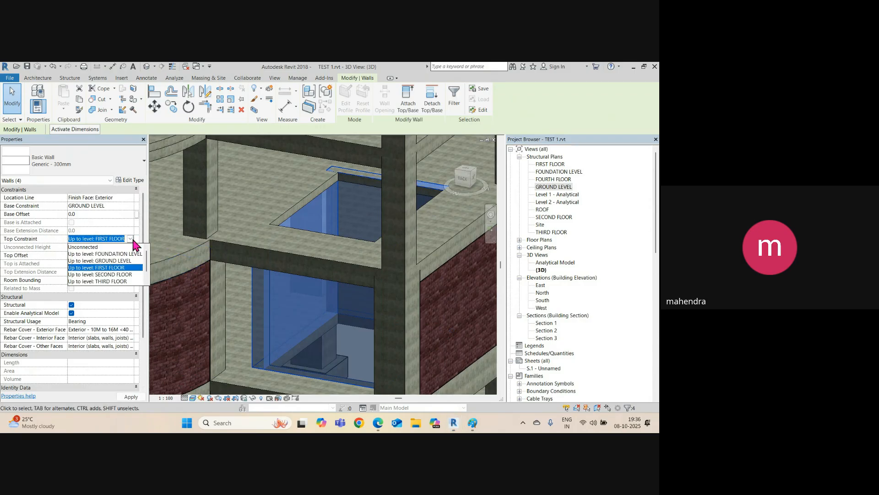
scroll(119, 280, "down", 1)
left_click(106, 281)
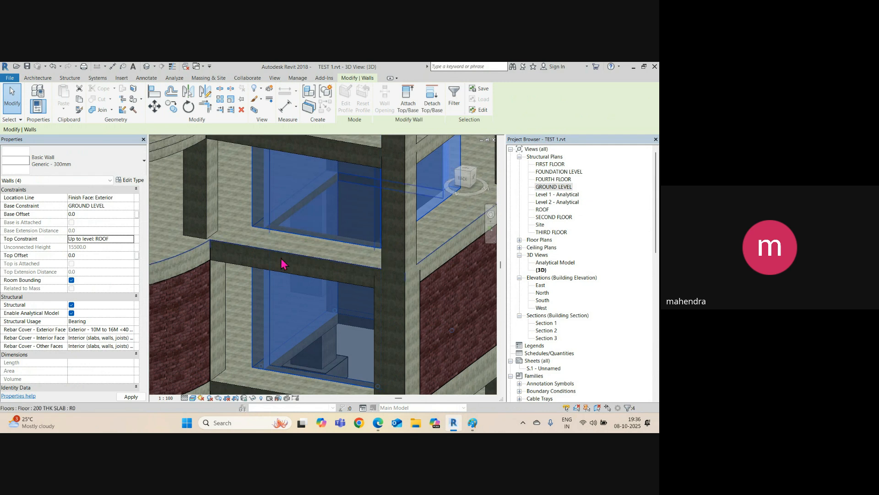
scroll(323, 287, "down", 4)
scroll(322, 286, "down", 2)
scroll(355, 241, "up", 6)
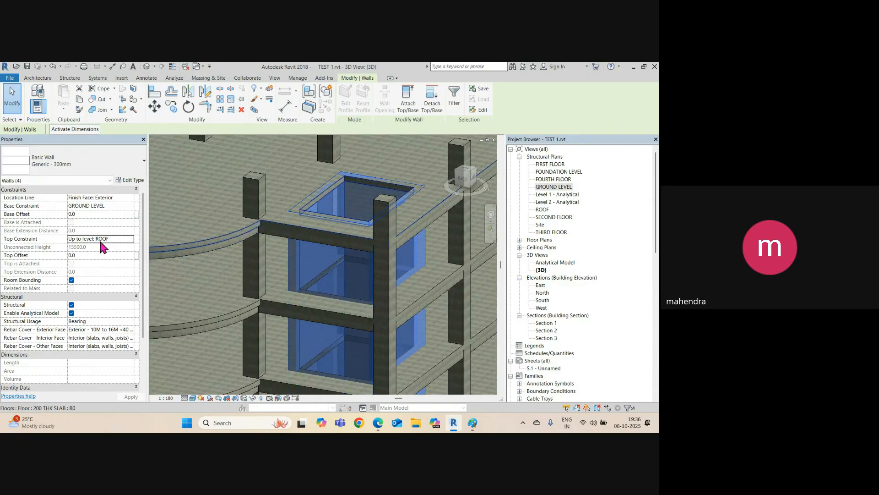
Step: Extend the four shaft walls above the roof with a Top Offset of 1500, and raise that offset to 3000
left_click(96, 254)
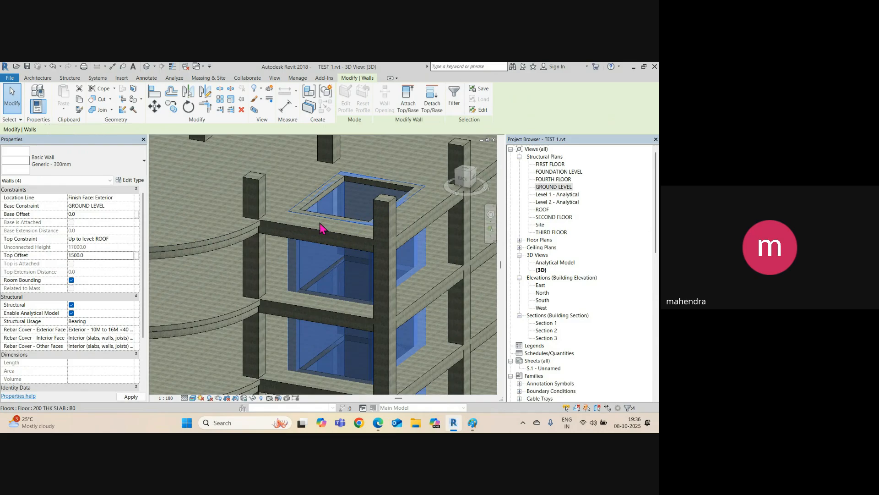
scroll(315, 240, "down", 2)
middle_click_drag(319, 248, 334, 284, "shift")
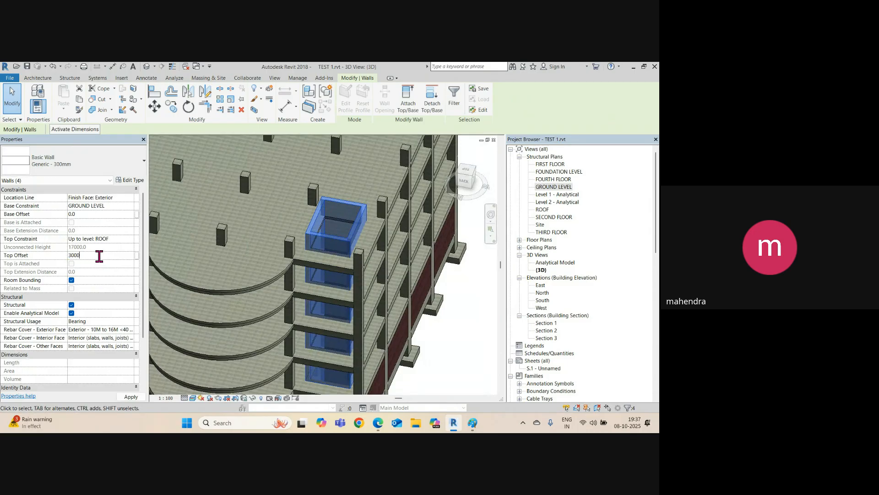
scroll(317, 248, "down", 2)
left_click(447, 298)
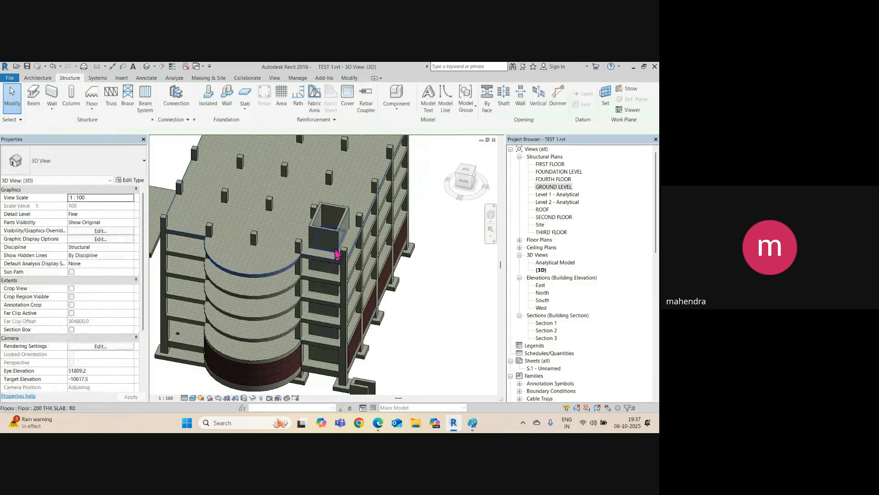
Step: Inspect the full-height concrete shaft and the surrounding floors from several sides of the building in 3D
middle_click_drag(337, 253, 407, 289, "shift")
scroll(321, 234, "up", 3)
scroll(318, 284, "up", 2)
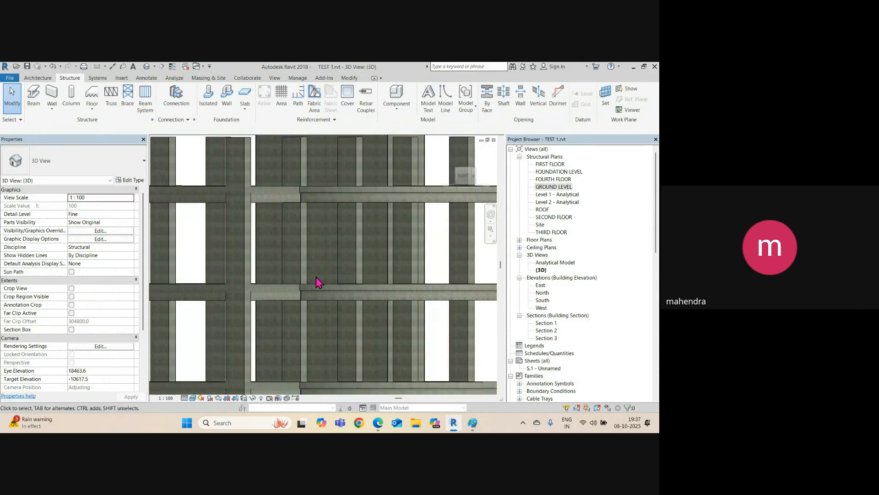
scroll(315, 277, "down", 3)
middle_click_drag(315, 277, 308, 301, "shift")
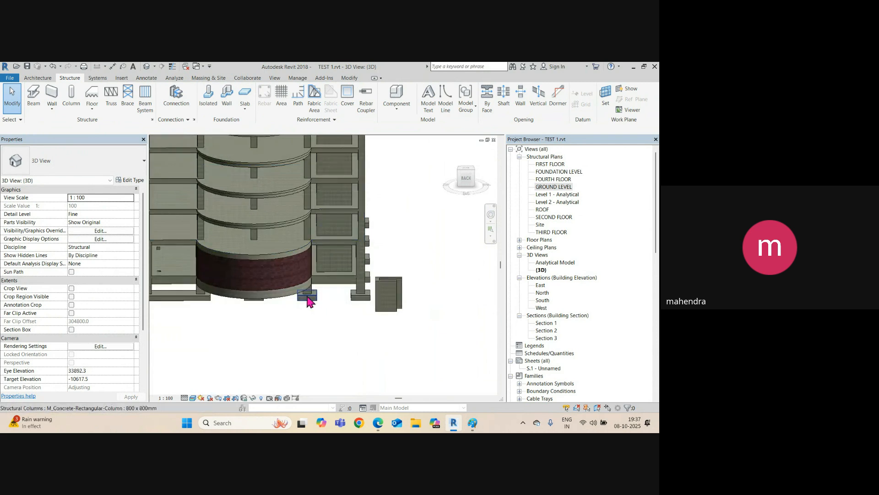
middle_click_drag(243, 245, 257, 332)
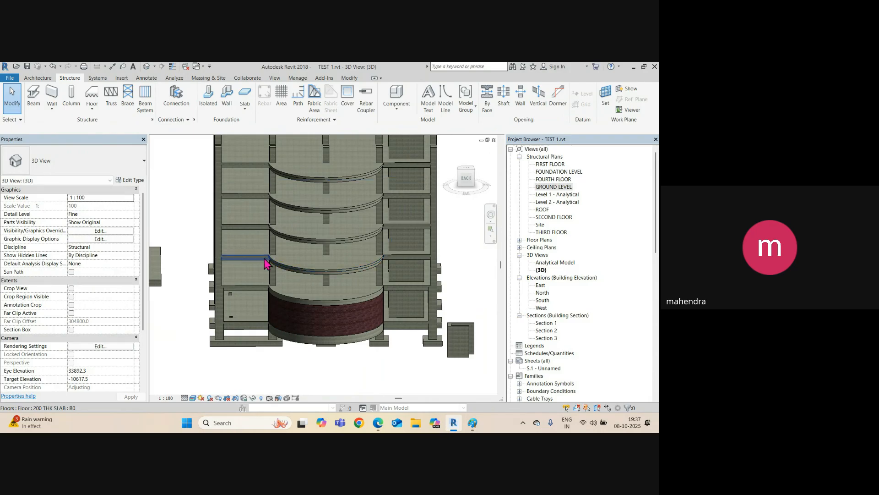
scroll(321, 259, "down", 2)
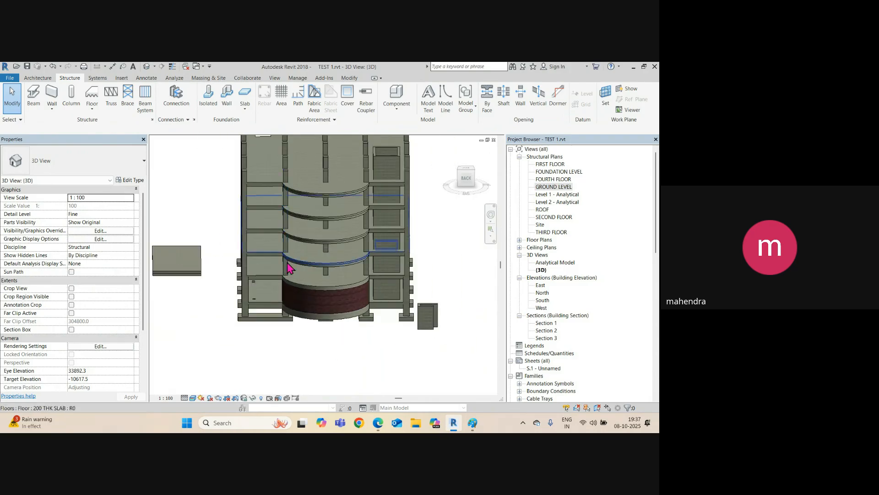
middle_click_drag(426, 328, 319, 288, "shift")
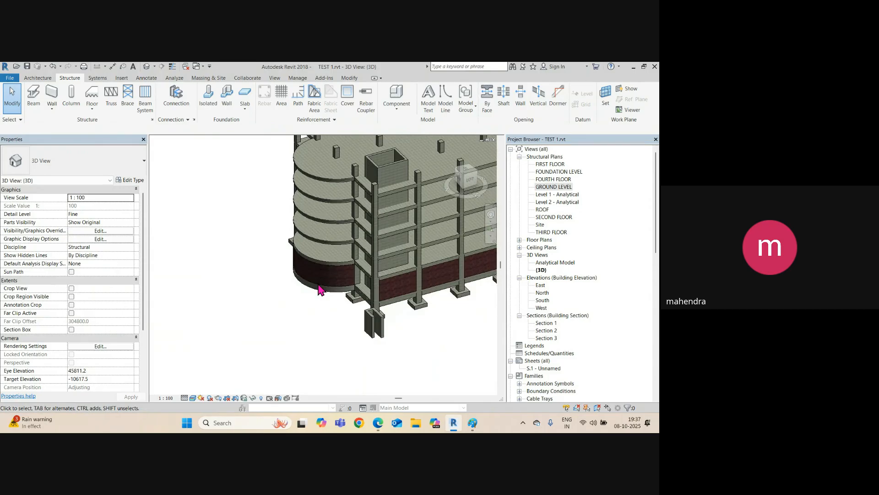
scroll(323, 291, "up", 2)
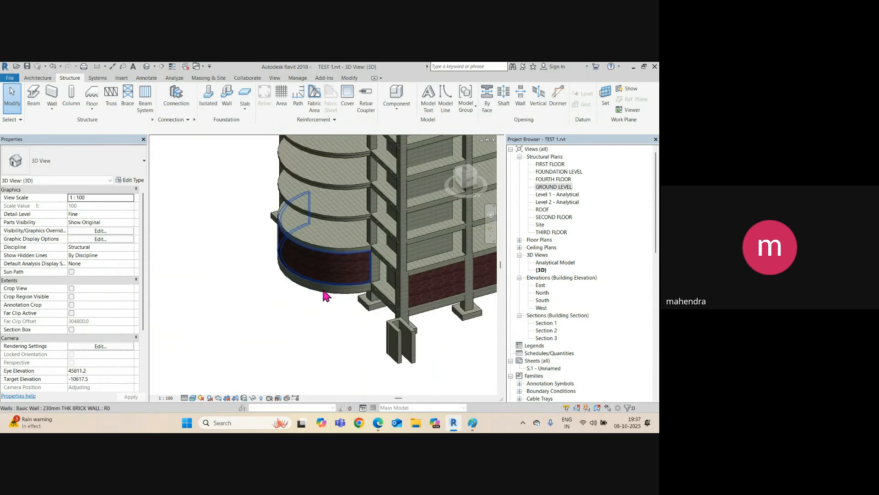
scroll(319, 260, "down", 2)
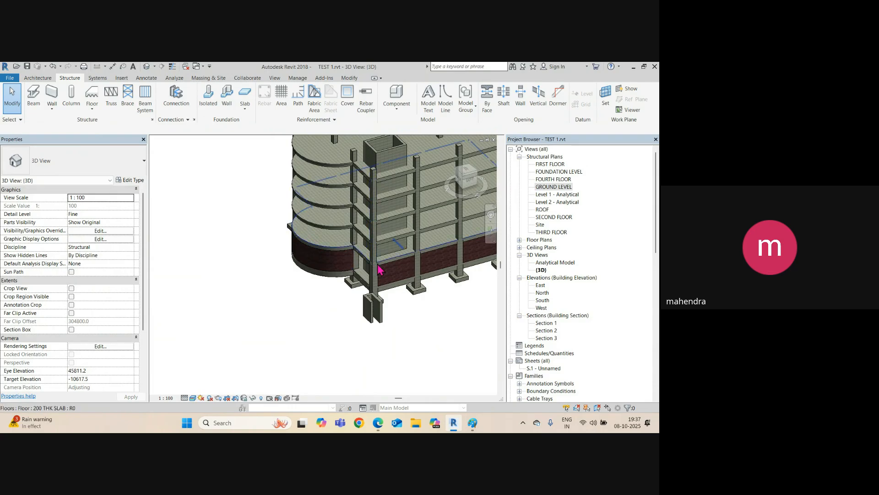
Step: Inspect the straight brick wall beside the shaft and the curved brick wall of the ground storey in 3D
left_click(389, 281)
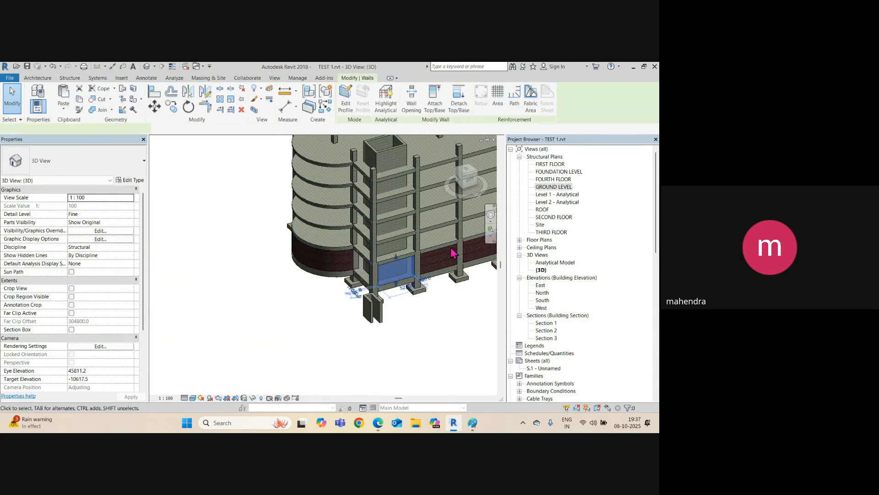
scroll(401, 167, "up", 1)
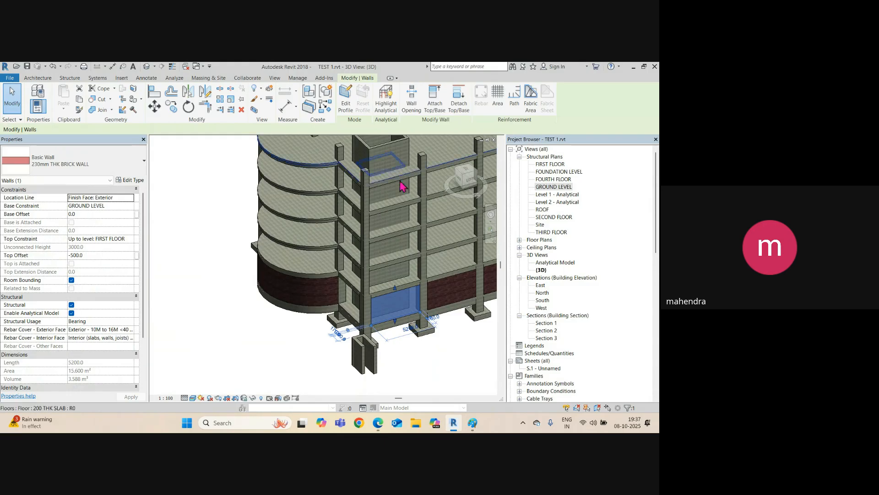
key("Escape")
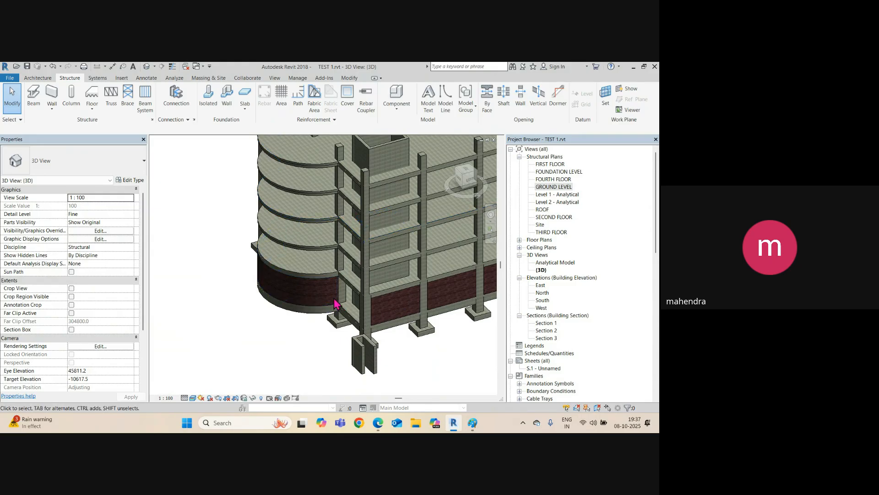
scroll(334, 303, "down", 2)
left_click(288, 304)
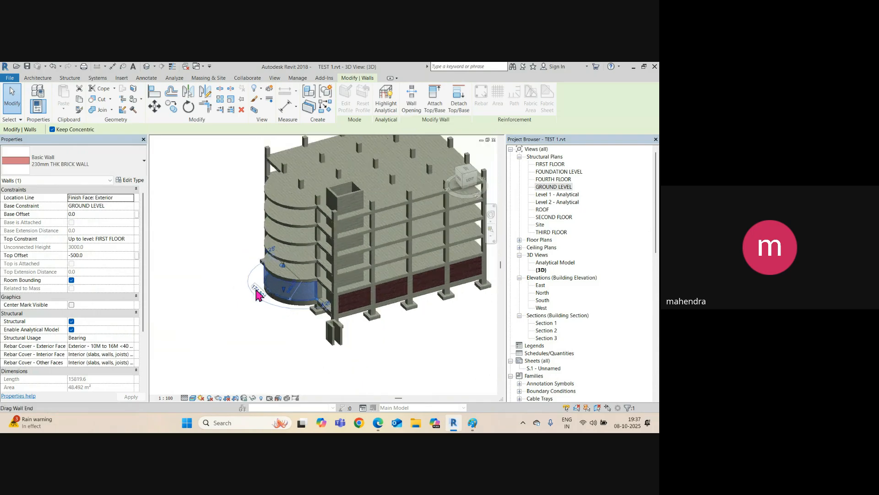
scroll(321, 320, "up", 3)
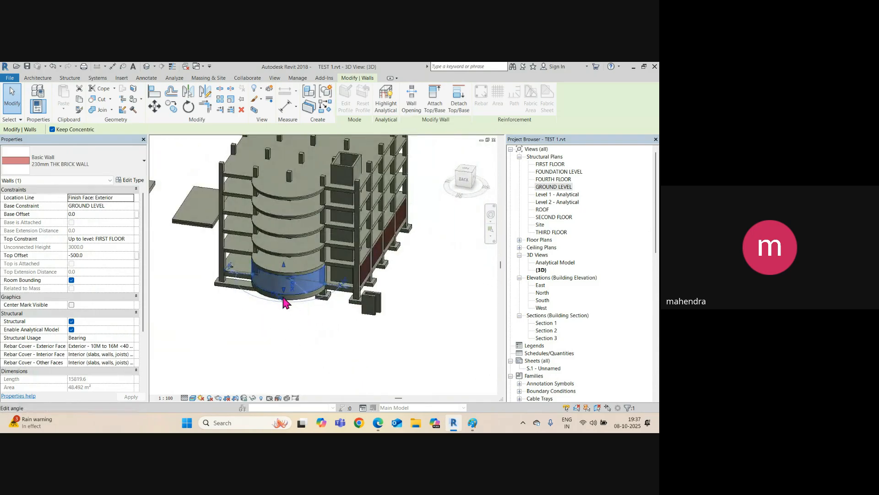
scroll(275, 296, "up", 3)
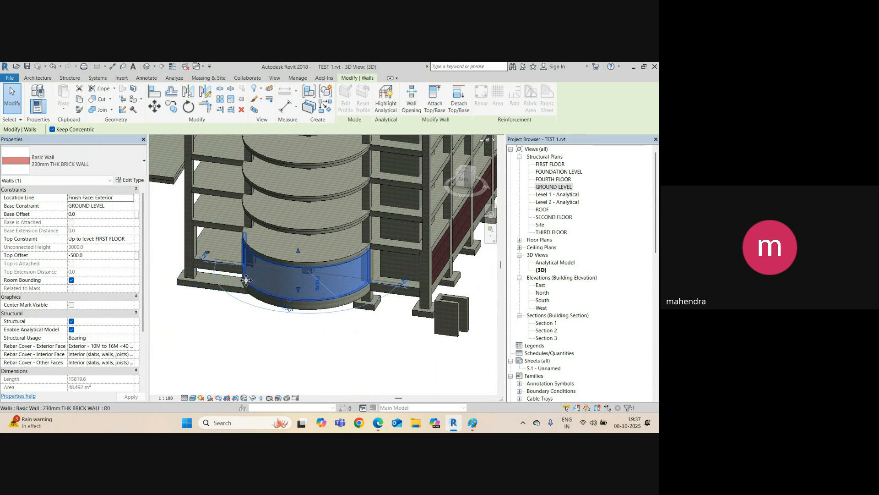
key("Escape")
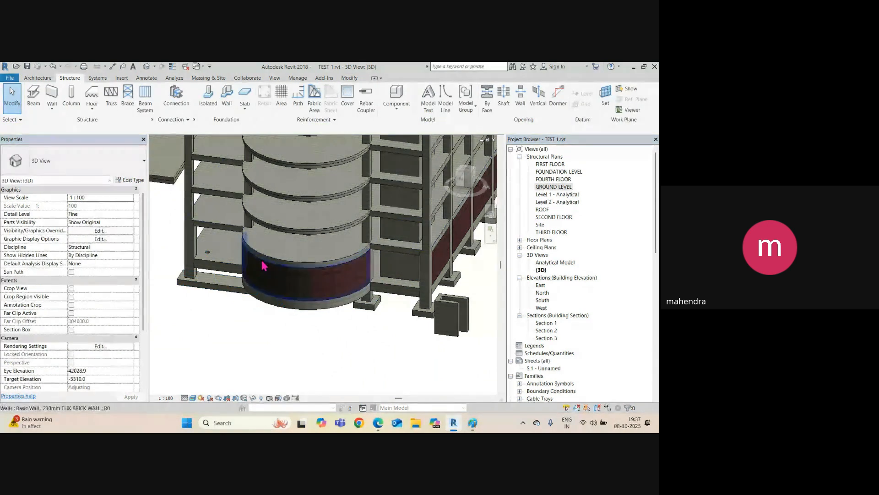
Step: Duplicate the curved ground-storey brick wall's type under the name 25 THK GLASS WALL
left_click(264, 270)
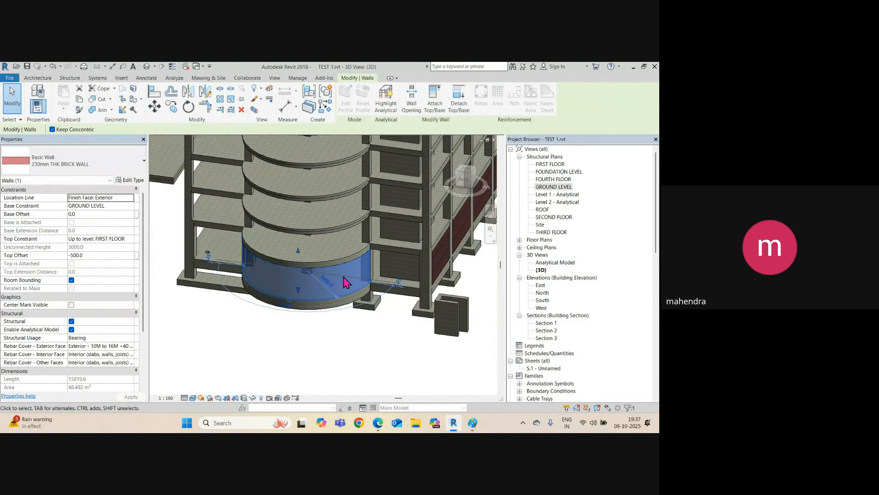
left_click(138, 181)
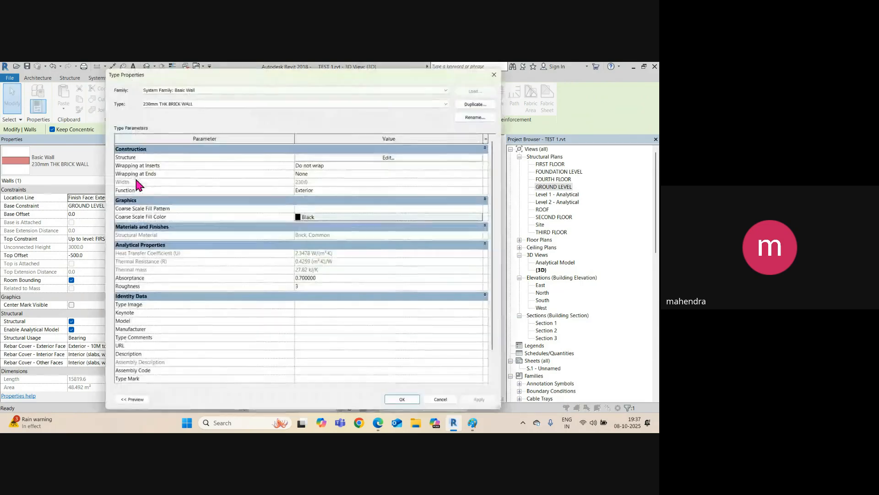
left_click(472, 106)
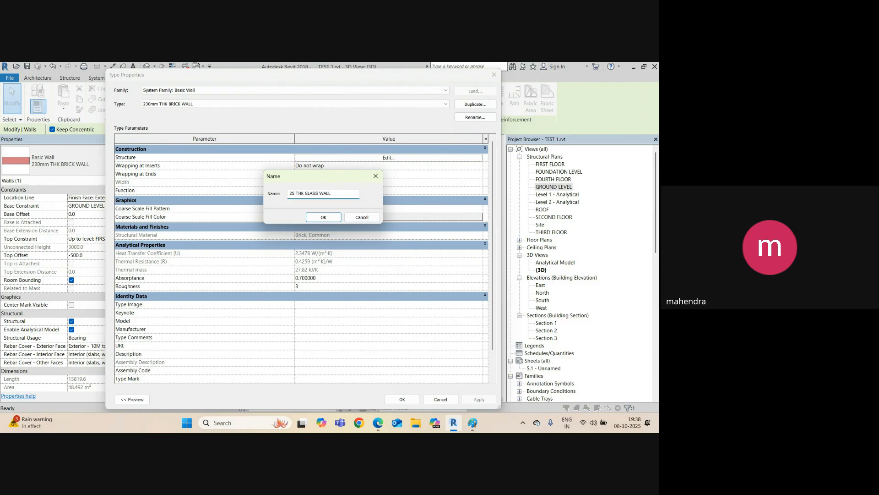
left_click(327, 219)
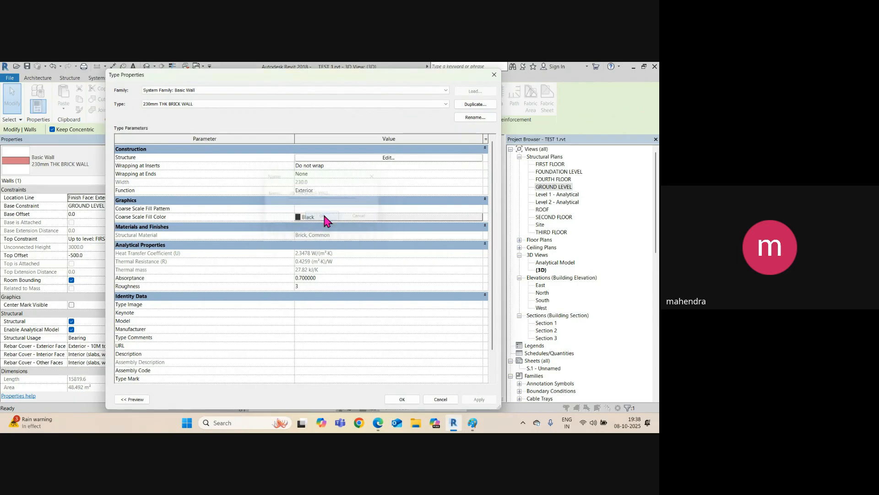
Step: Give the new wall type's structure layer a thickness of 25 and the Glass material, and apply the type to the curved wall
left_click(389, 158)
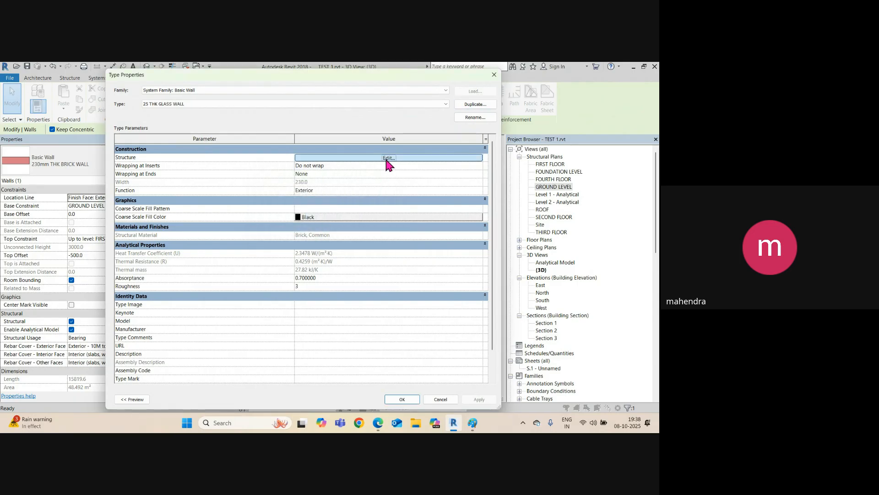
left_click(323, 157)
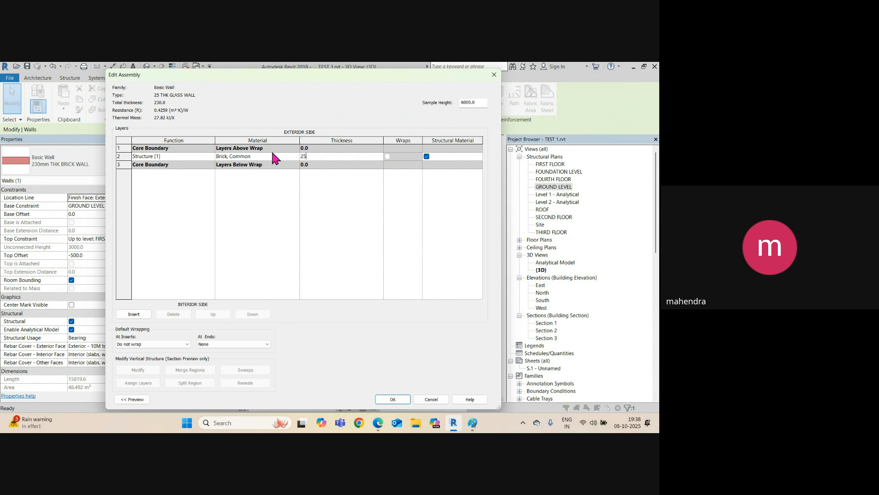
left_click(296, 156)
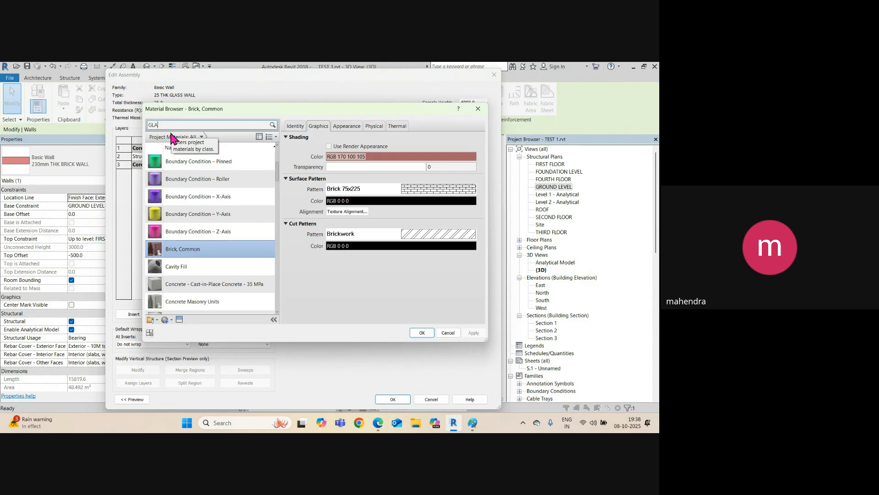
type("SS")
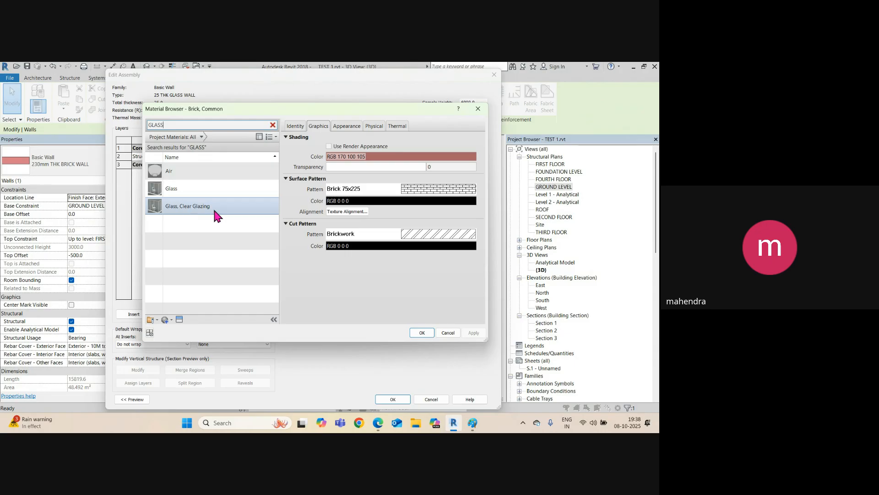
left_click(176, 194)
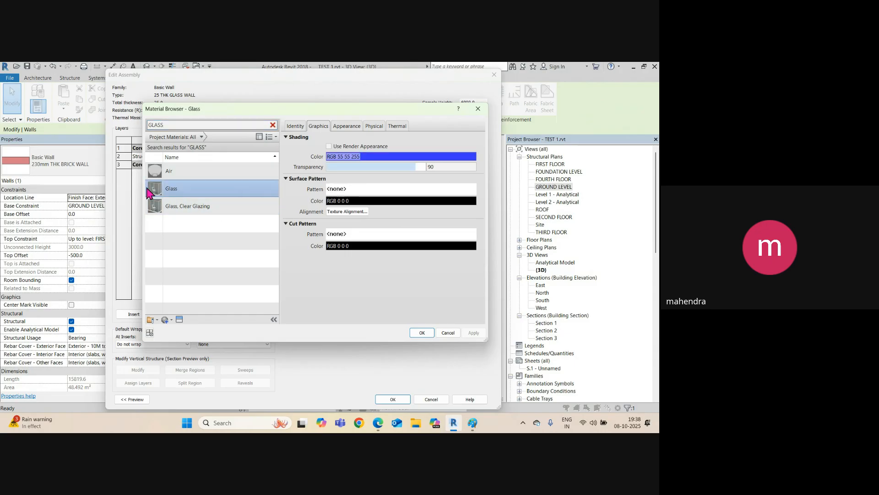
left_click(419, 331)
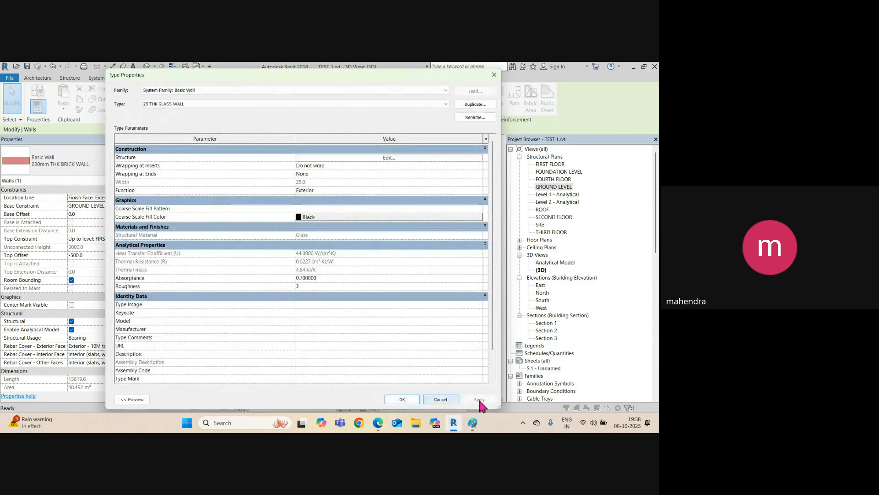
left_click(405, 397)
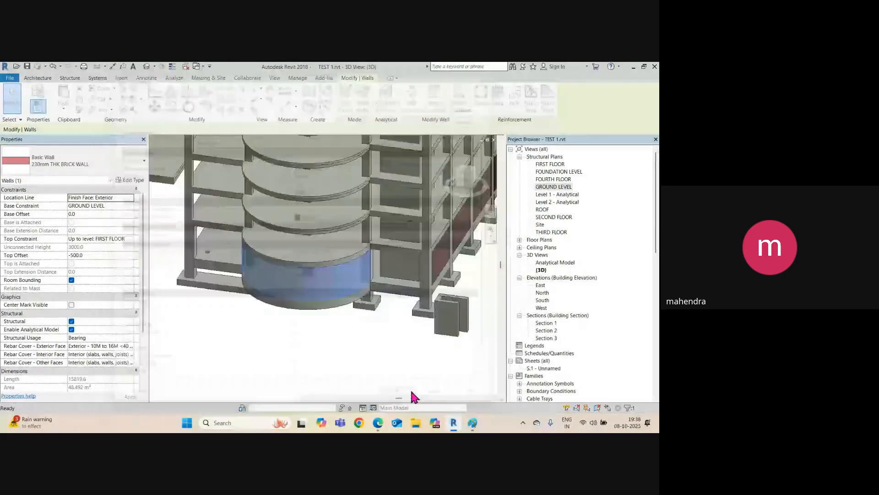
left_click(312, 353)
Step: Examine the curved glass wall up close at eye level and from beneath the building, including its connection to the beams and columns
scroll(291, 287, "up", 2)
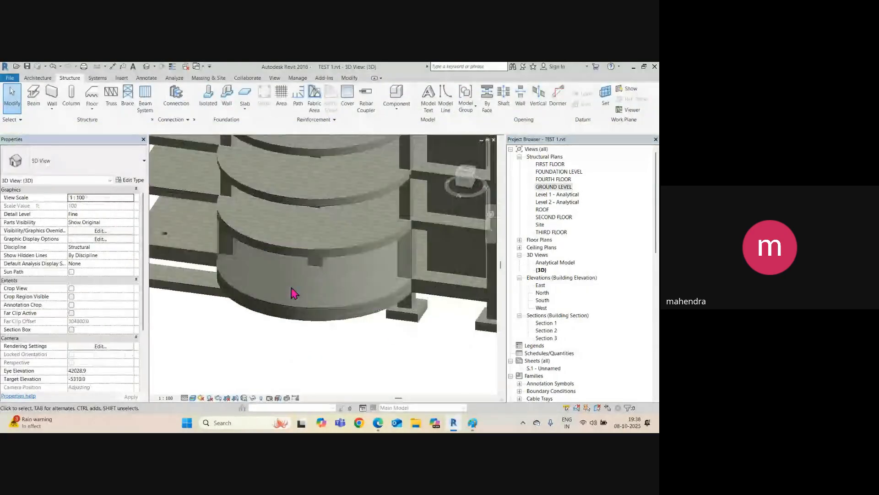
left_click(320, 313)
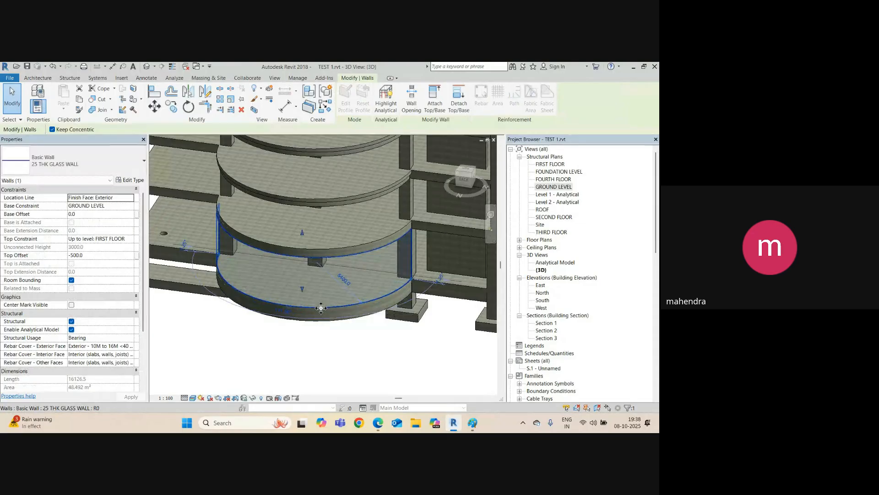
middle_click_drag(320, 313, 339, 283, "shift")
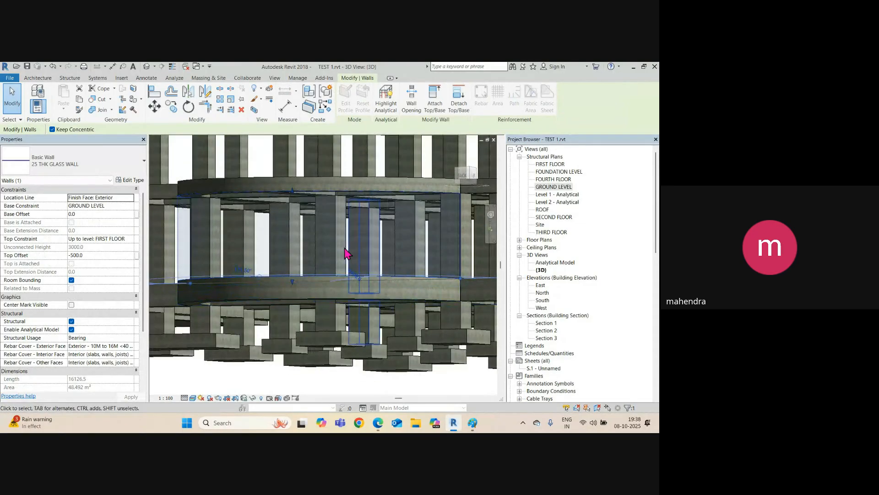
key("Escape")
scroll(336, 231, "up", 1)
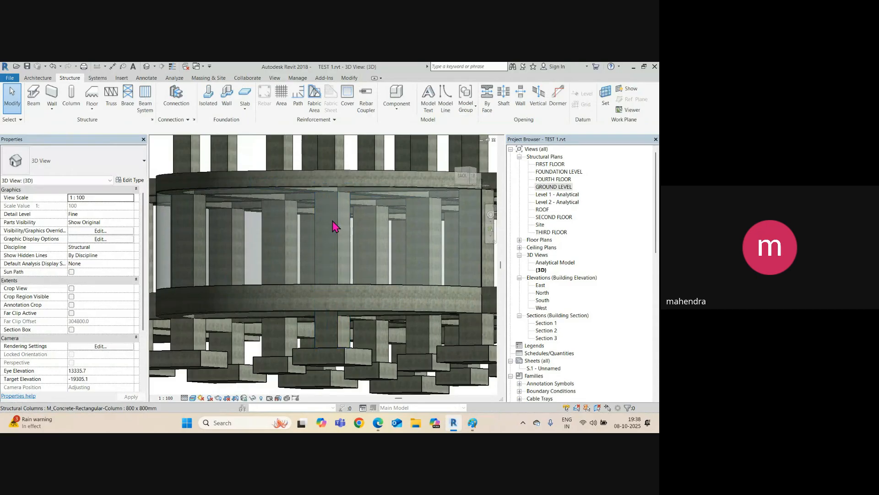
scroll(333, 226, "down", 1)
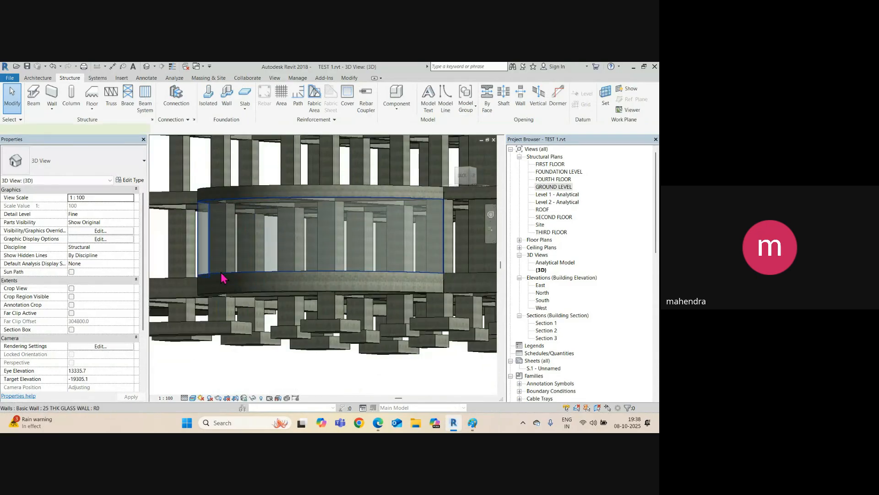
left_click(222, 278)
middle_click_drag(252, 291, 305, 267, "shift")
scroll(316, 263, "up", 2)
scroll(304, 229, "down", 2)
key("Escape")
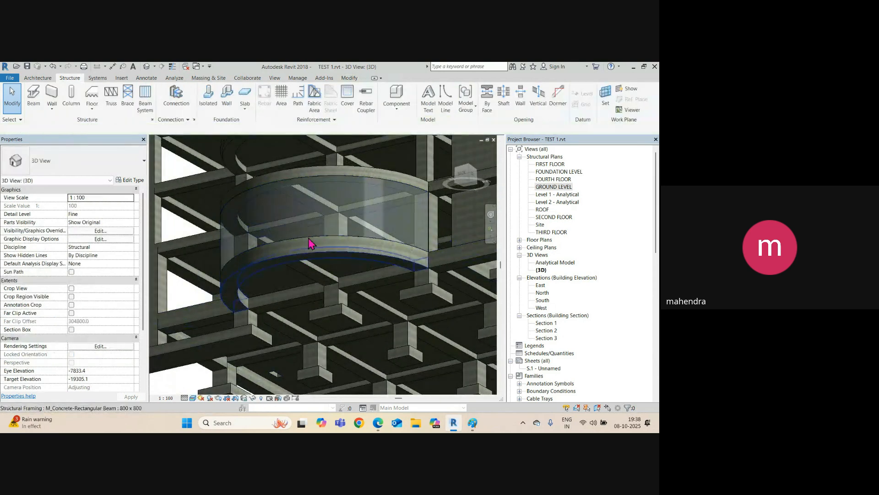
scroll(427, 193, "up", 5)
scroll(295, 197, "down", 4)
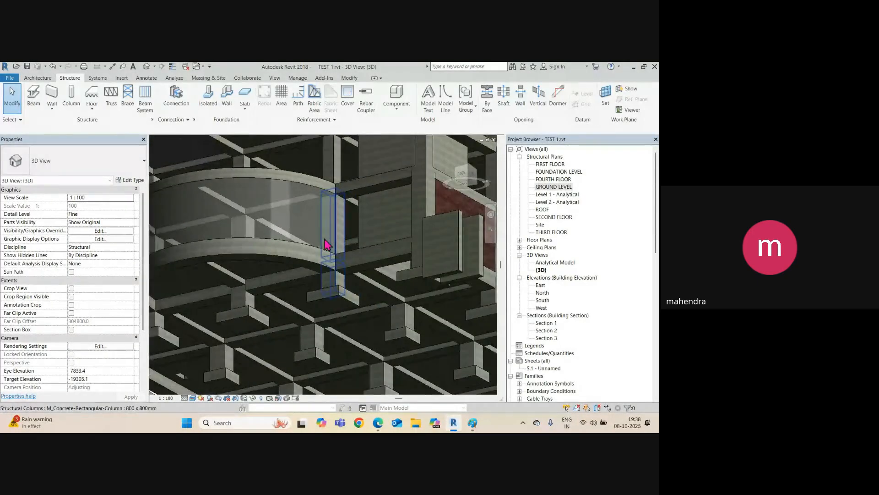
Step: Review the curved glass wall from outside and above, together with the rounded slabs and the whole building
middle_click_drag(326, 243, 333, 324, "shift")
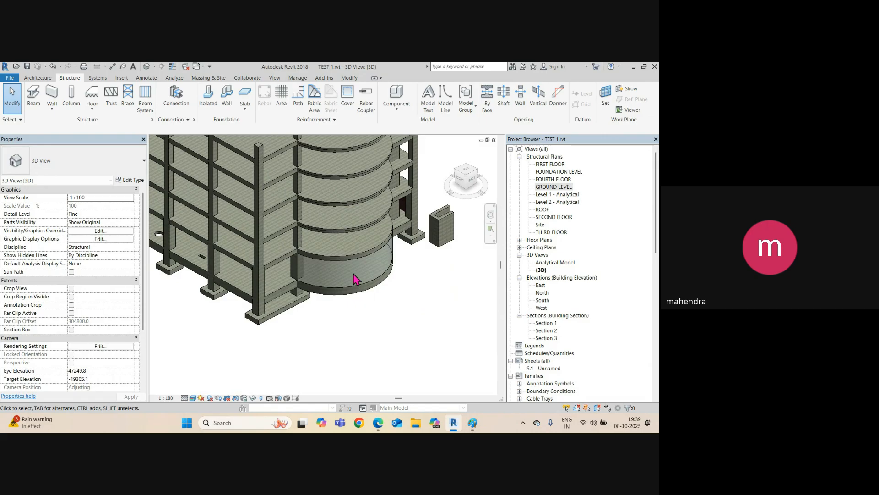
scroll(389, 298, "down", 2)
scroll(349, 266, "up", 3)
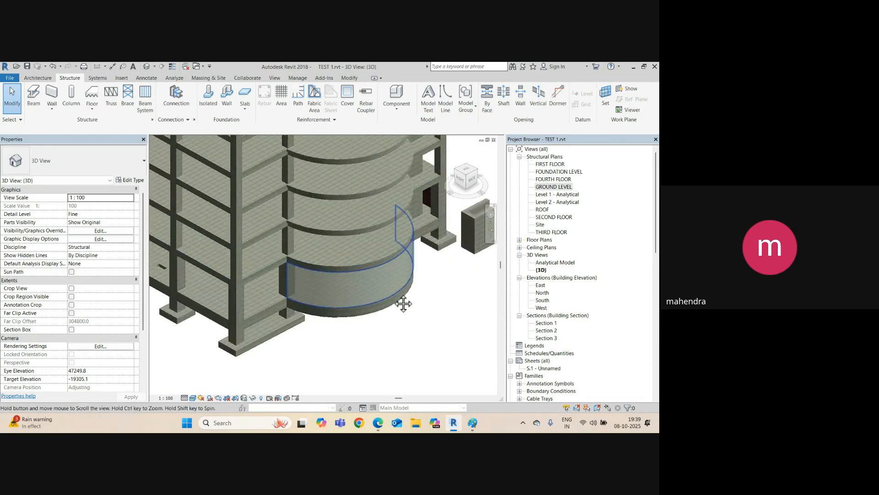
middle_click_drag(349, 316, 334, 265, "shift")
scroll(290, 321, "up", 4)
scroll(306, 255, "down", 2)
scroll(303, 301, "down", 2)
scroll(243, 290, "up", 3)
scroll(283, 313, "up", 2)
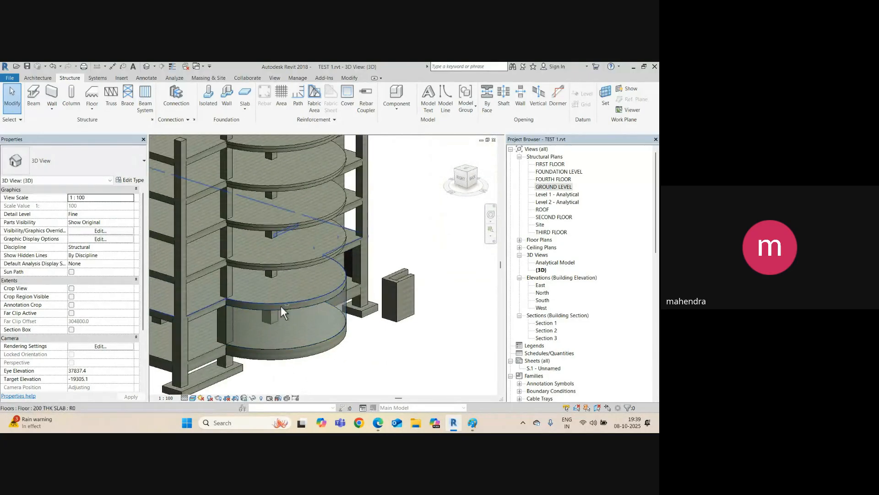
middle_click_drag(281, 306, 316, 353, "shift")
scroll(300, 308, "down", 3)
scroll(314, 308, "down", 1)
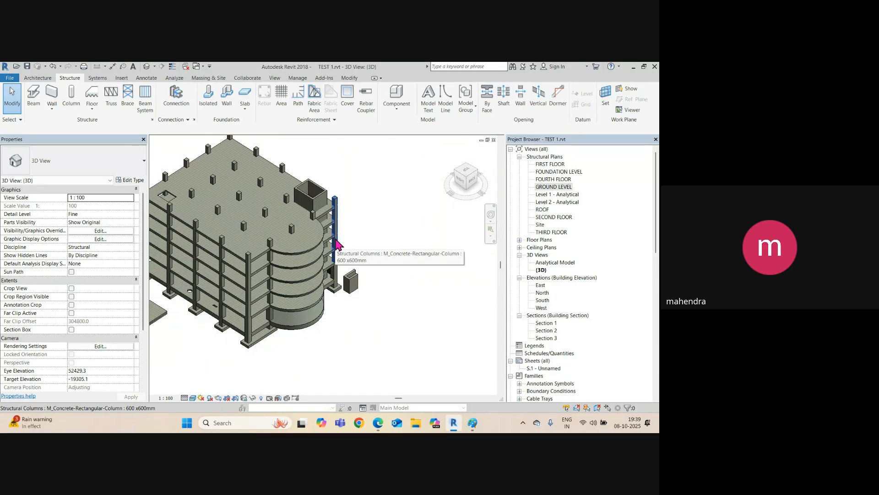
middle_click_drag(349, 274, 295, 305, "shift")
scroll(345, 346, "up", 6)
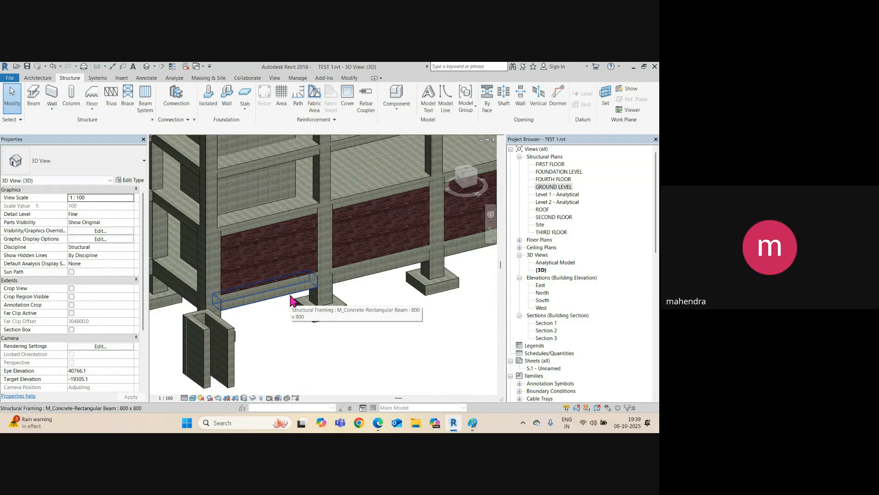
left_click(45, 79)
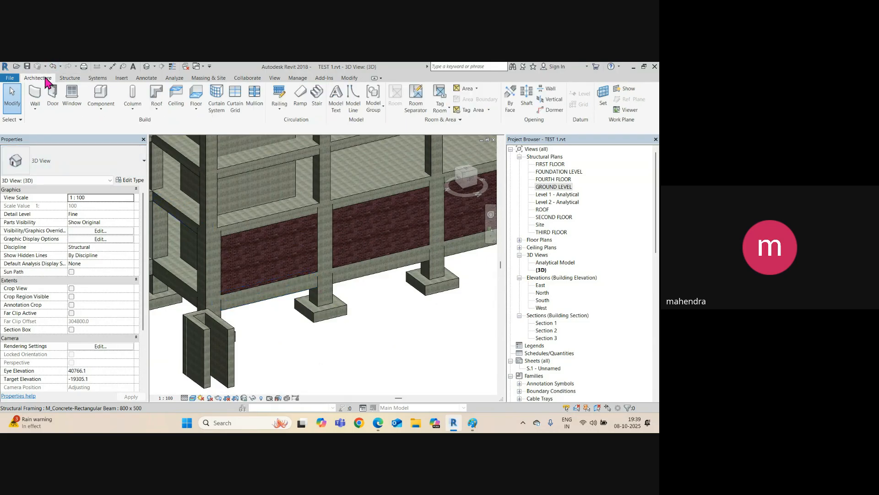
left_click(69, 79)
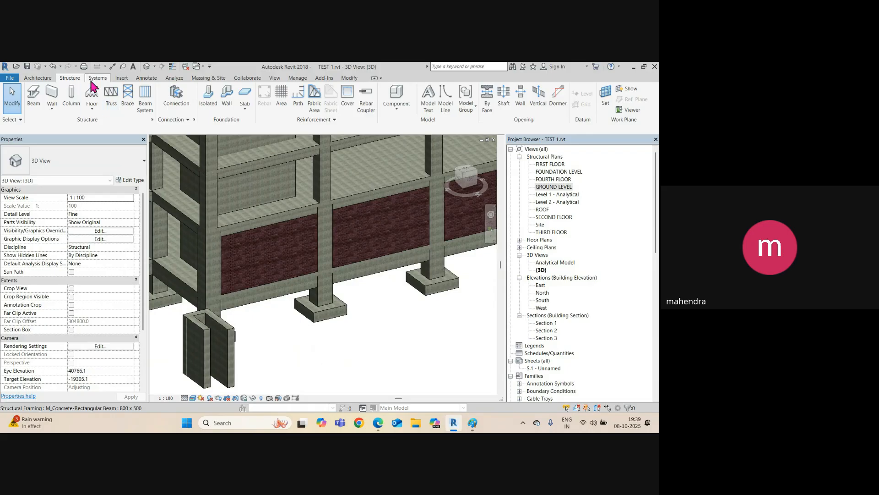
left_click(38, 79)
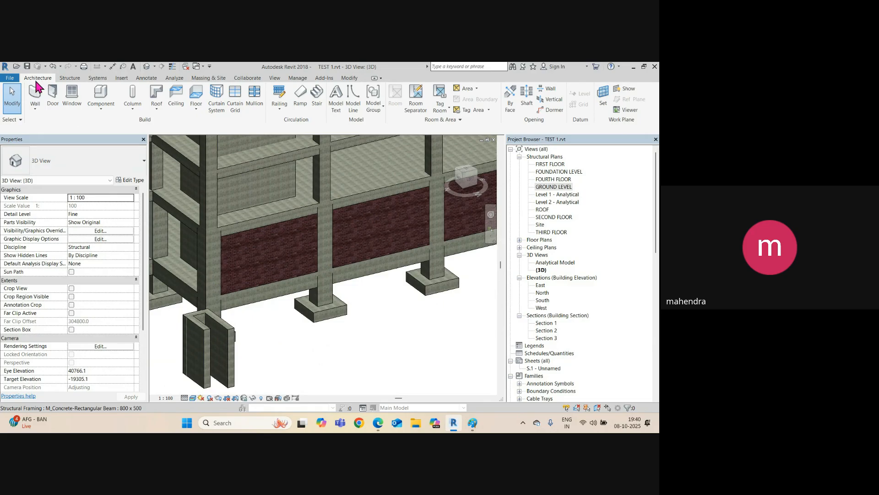
left_click(69, 105)
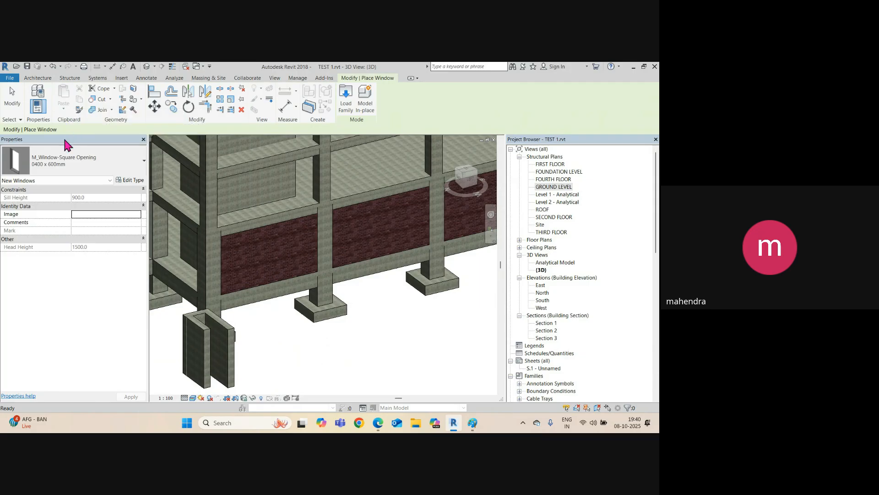
left_click(66, 163)
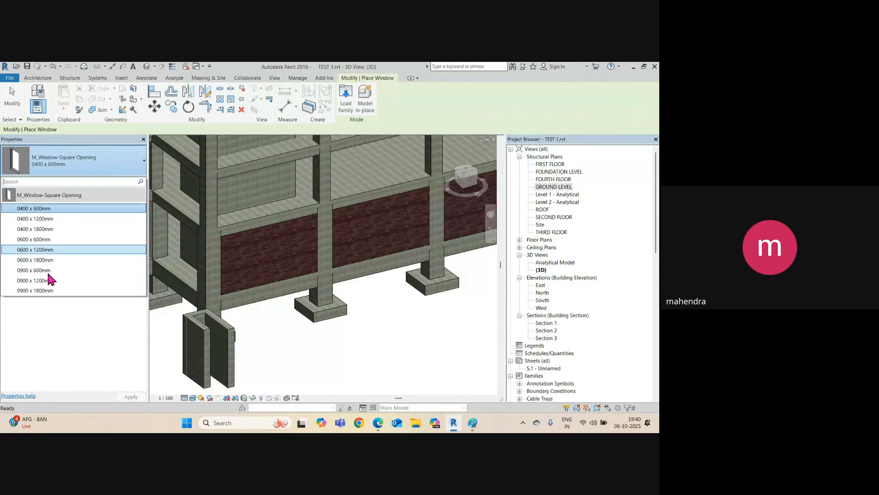
left_click(51, 223)
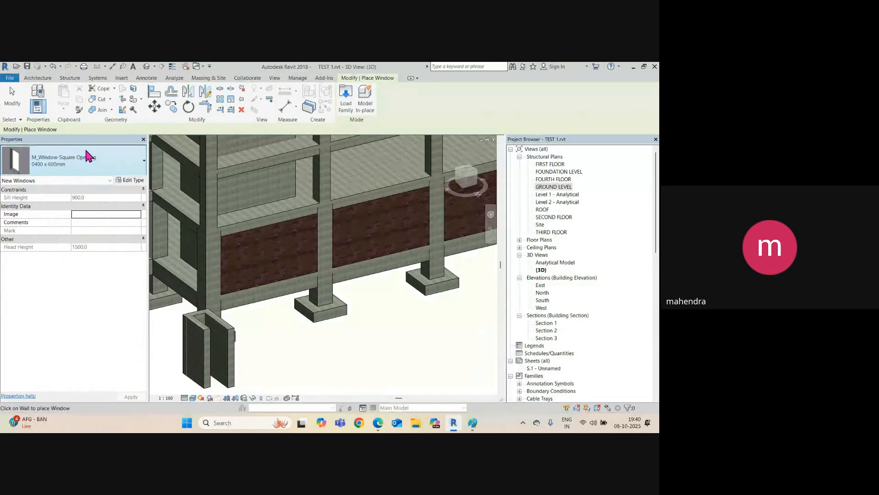
key("Escape")
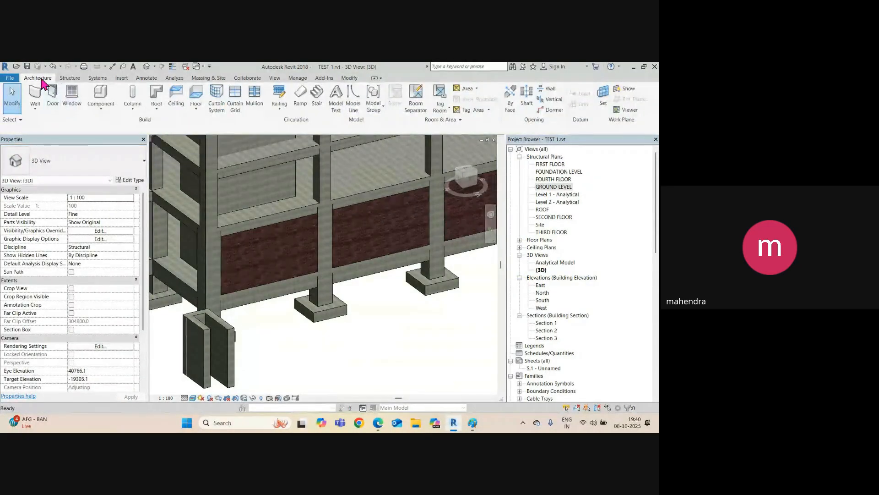
Step: Place an M_Window-Square Opening window of type 0400 x 1200mm near the middle of the ground-storey brick wall beside the corner column
left_click(71, 110)
left_click(74, 165)
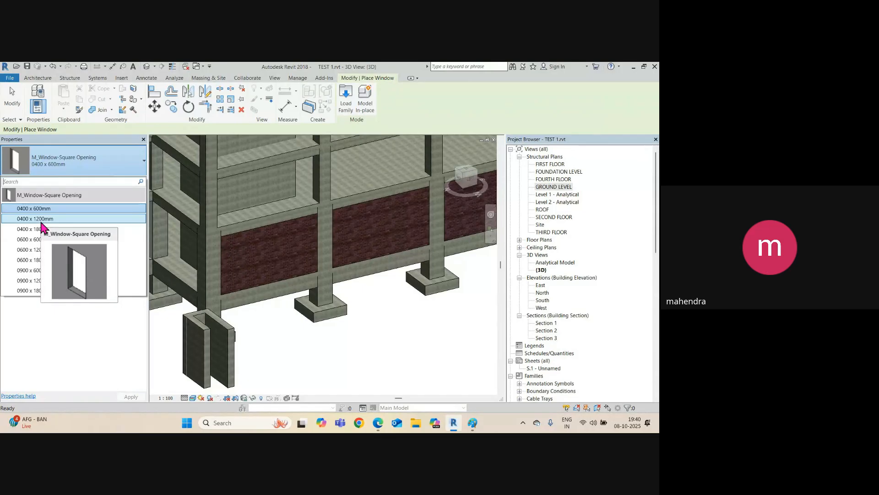
left_click(41, 219)
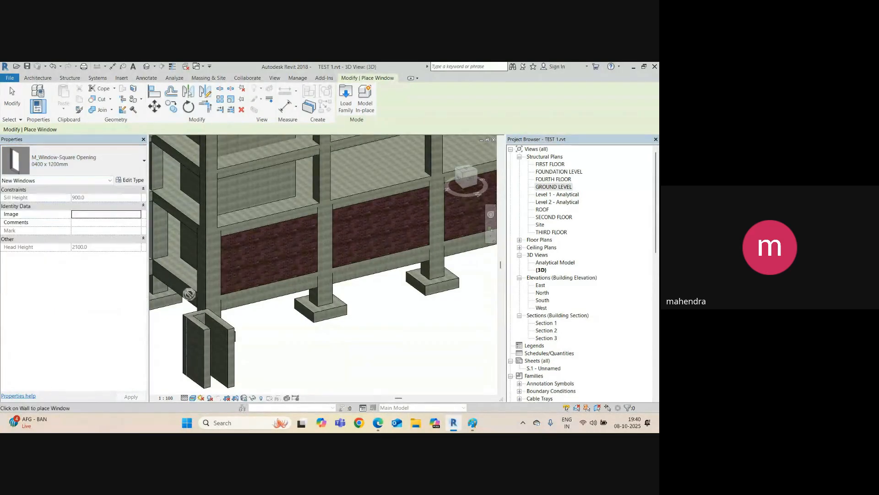
scroll(260, 274, "up", 5)
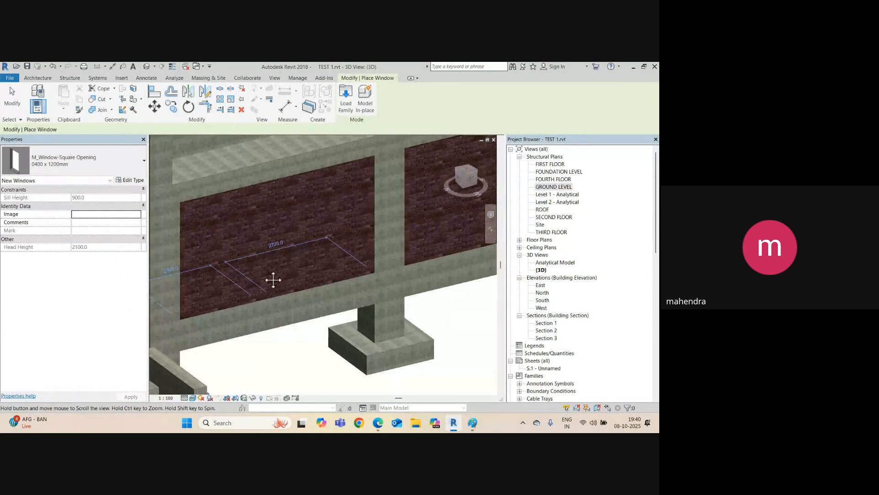
scroll(274, 208, "down", 1)
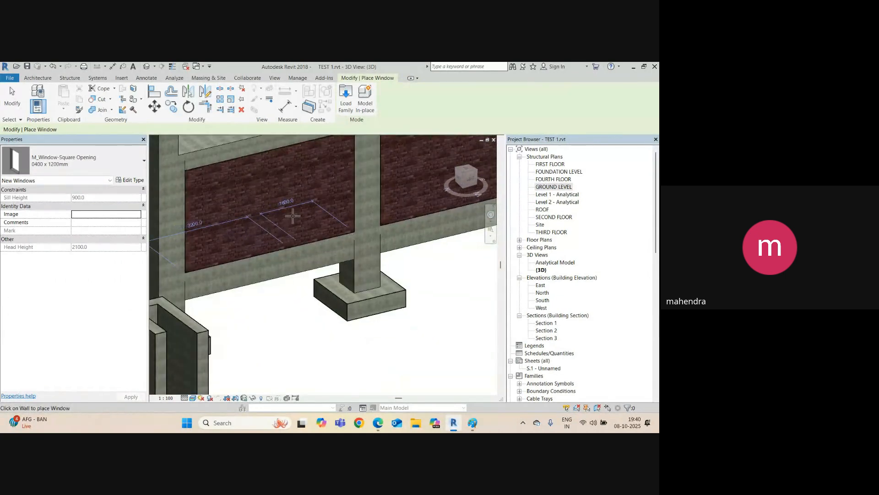
left_click(274, 215)
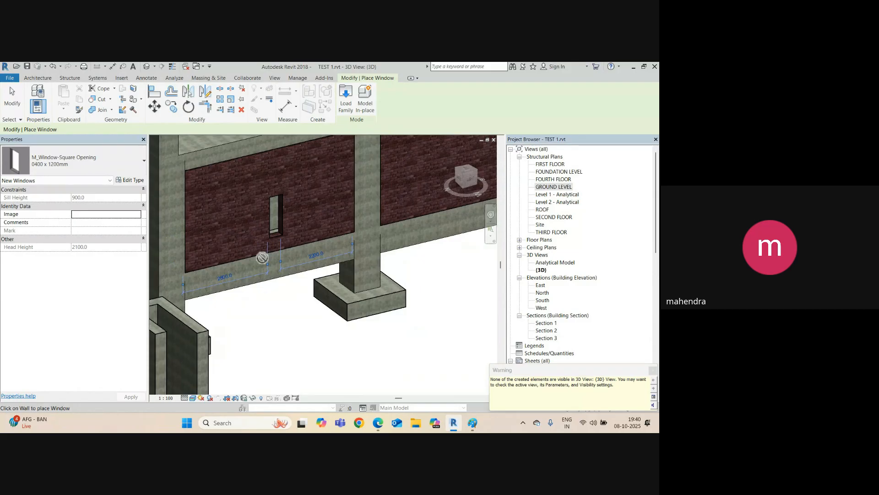
Step: Inspect the square opening in the brick wall up close and undo its placement
scroll(287, 236, "up", 3)
key("Escape")
key("Escape")
left_click(284, 231)
middle_click_drag(284, 232, 305, 237, "shift")
key("Escape")
scroll(293, 239, "down", 2)
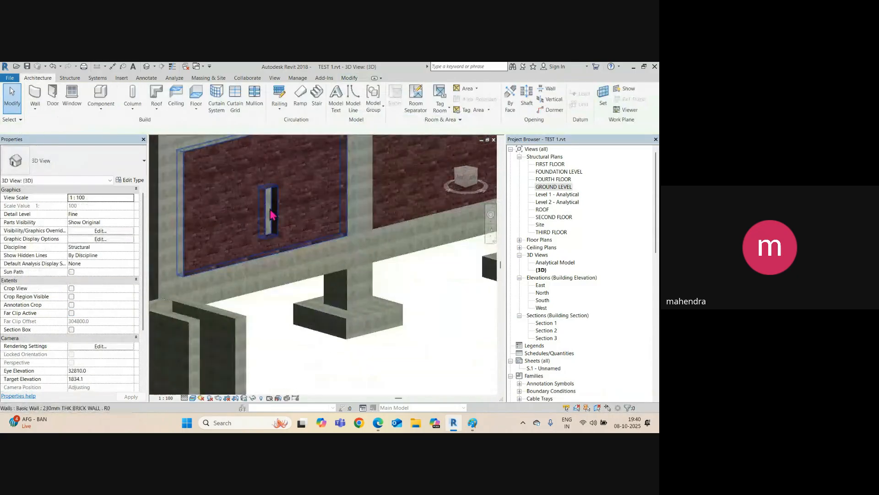
key("ctrl+z")
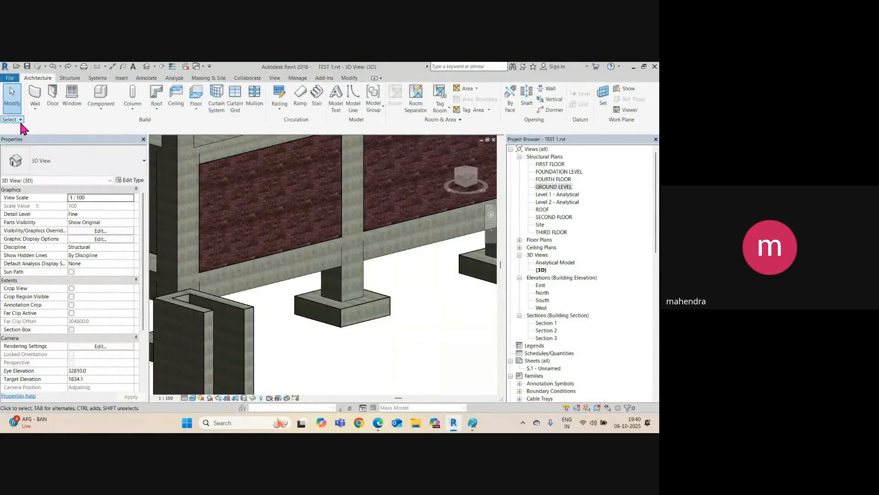
left_click(70, 101)
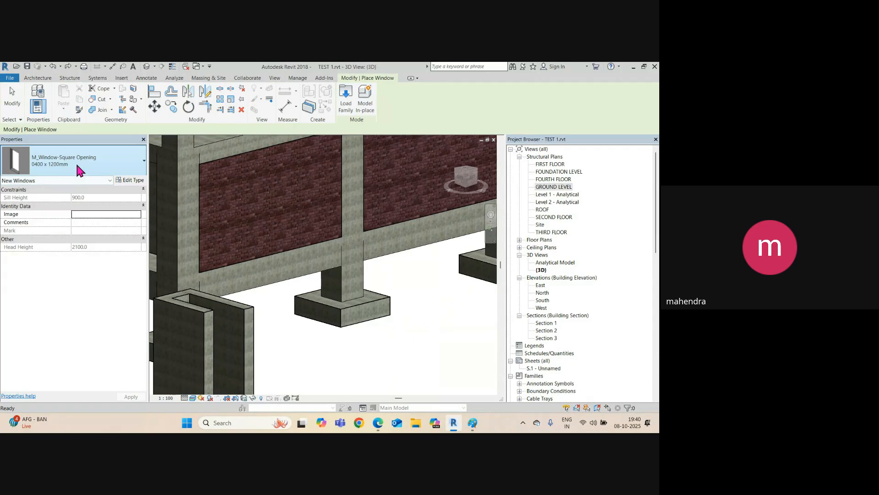
left_click(75, 163)
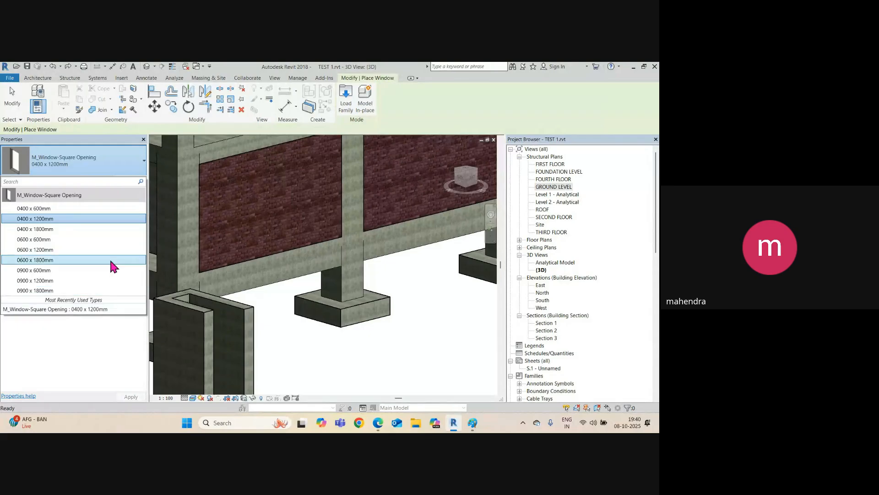
left_click(94, 218)
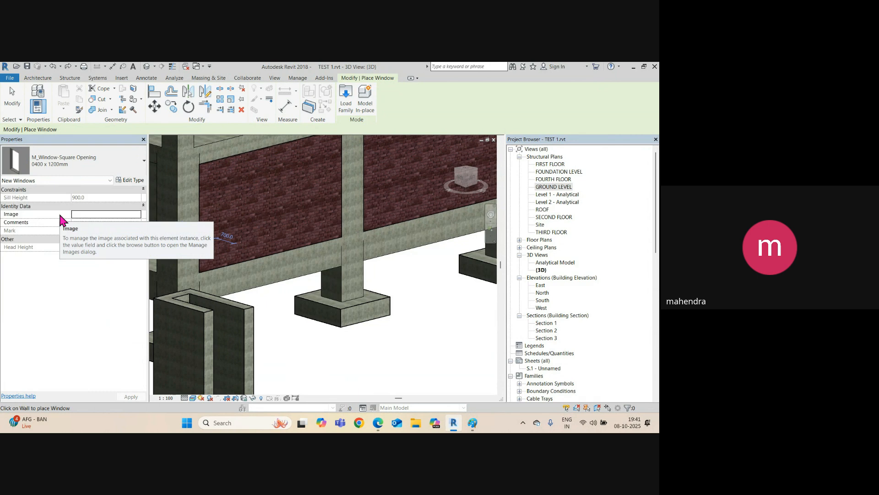
key("Escape")
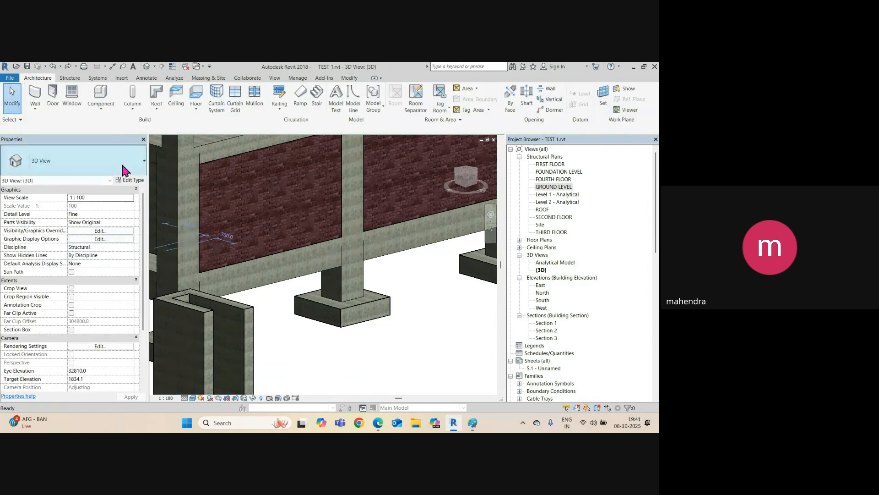
Step: Start loading a family and open the Windows folder of the India library
left_click(122, 78)
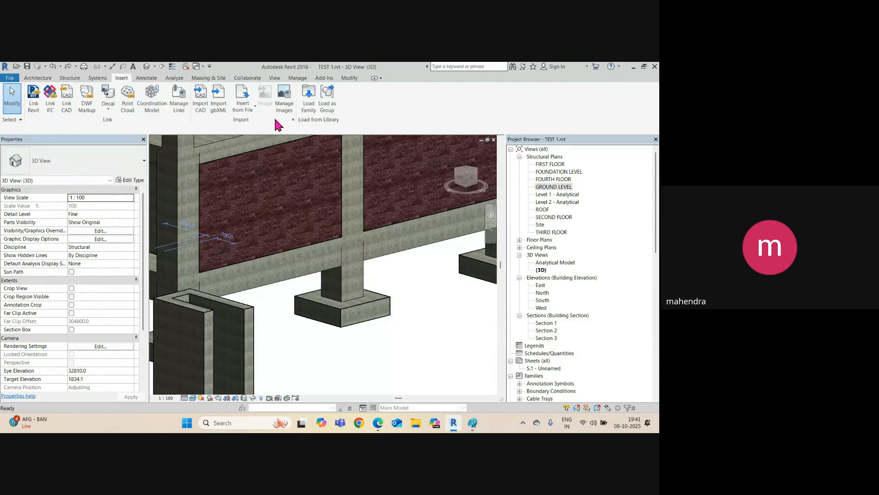
left_click(309, 106)
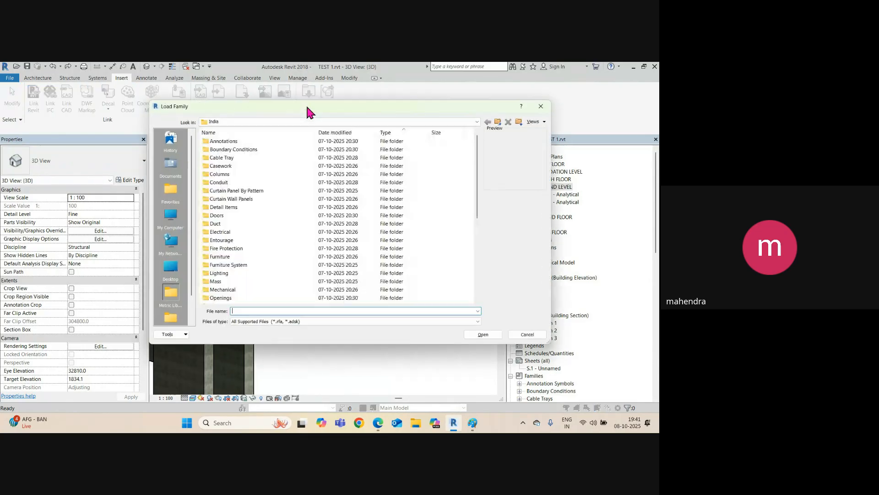
left_click(272, 122)
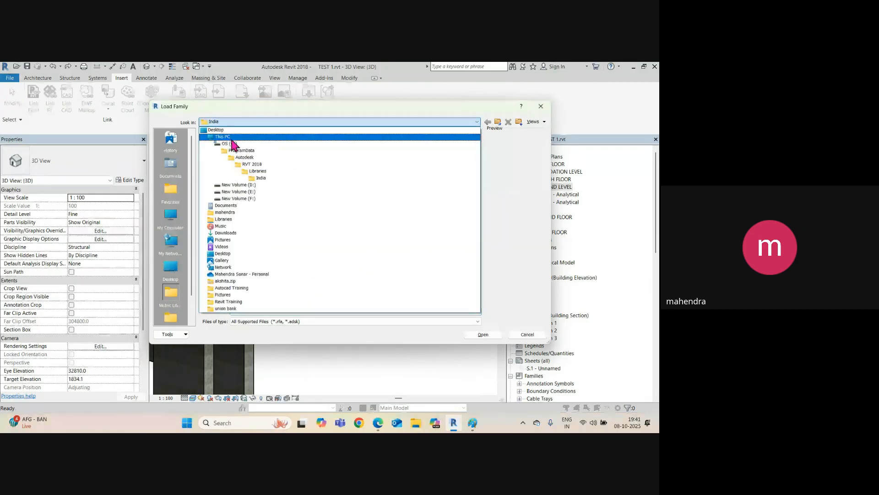
left_click(260, 178)
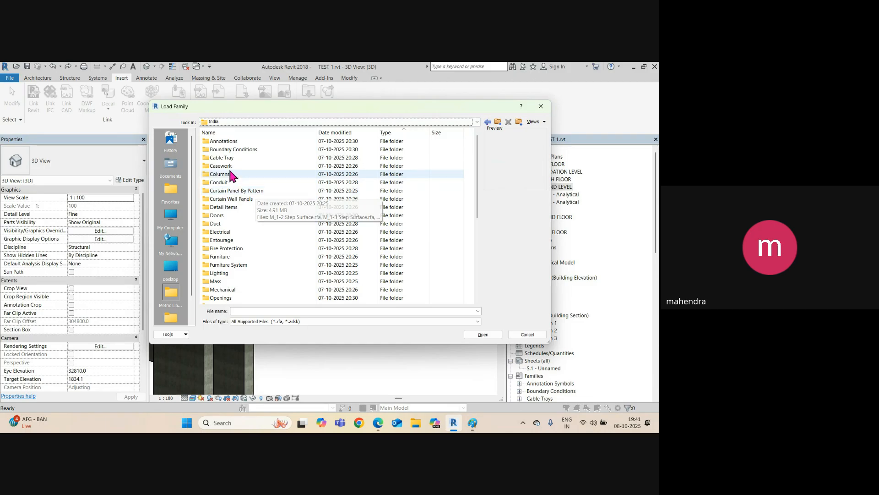
scroll(229, 193, "down", 6)
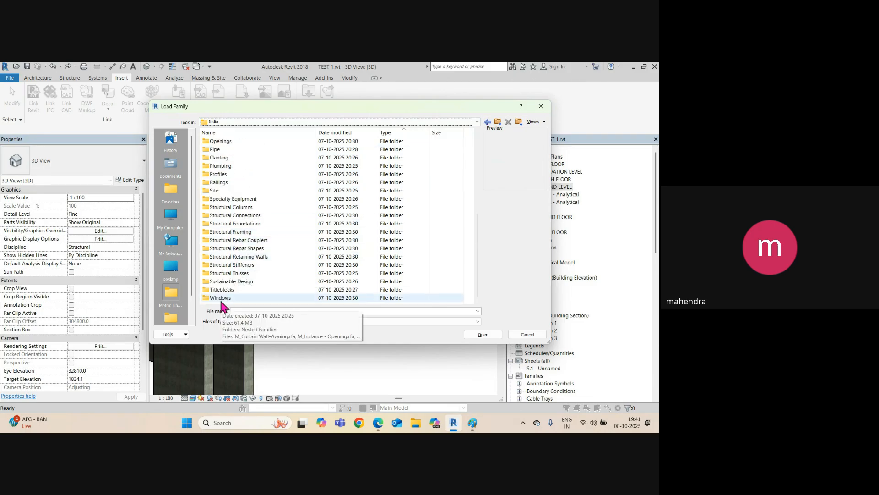
double_click(221, 298)
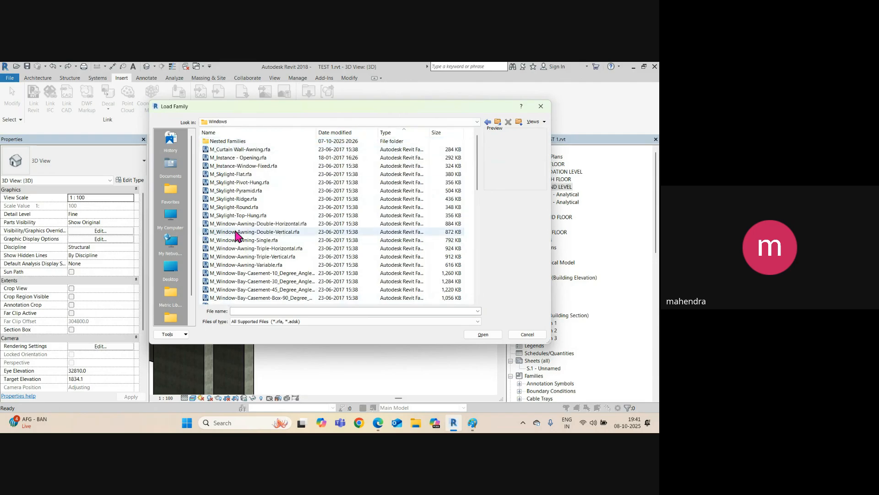
Step: Preview the window families in the Windows folder, from M_Curtain Wall-Awning through the skylight, awning, bay and casement families
left_click(237, 150)
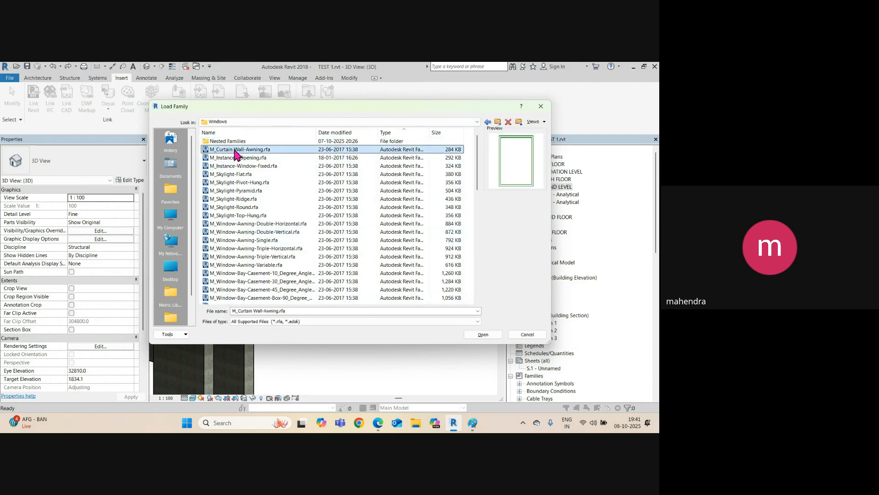
key("Down")
key("Down")
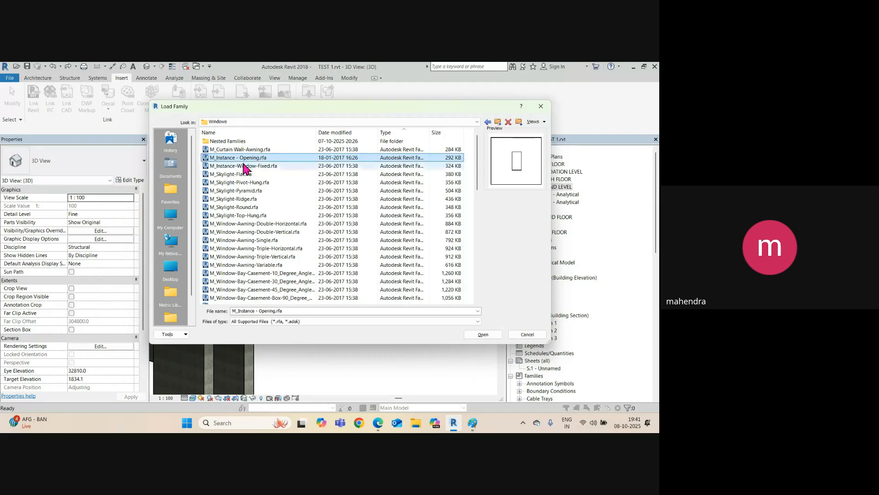
key("Down")
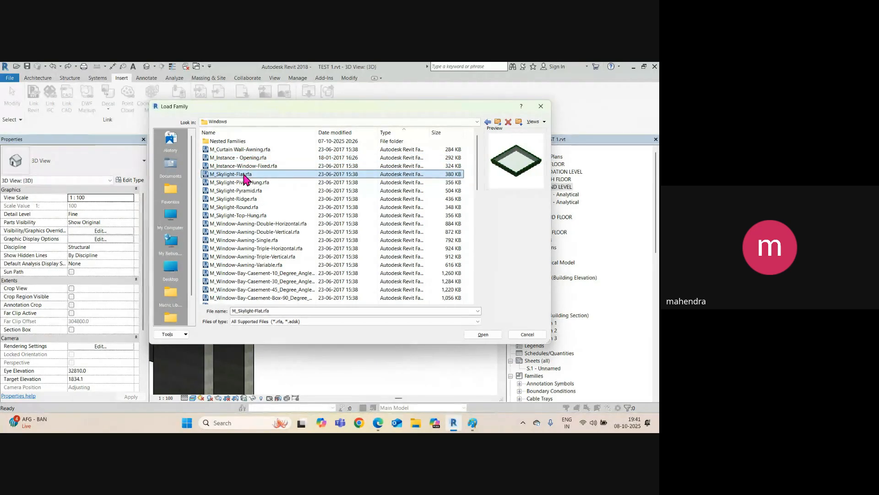
key("Down")
key("Down")
key("Down")
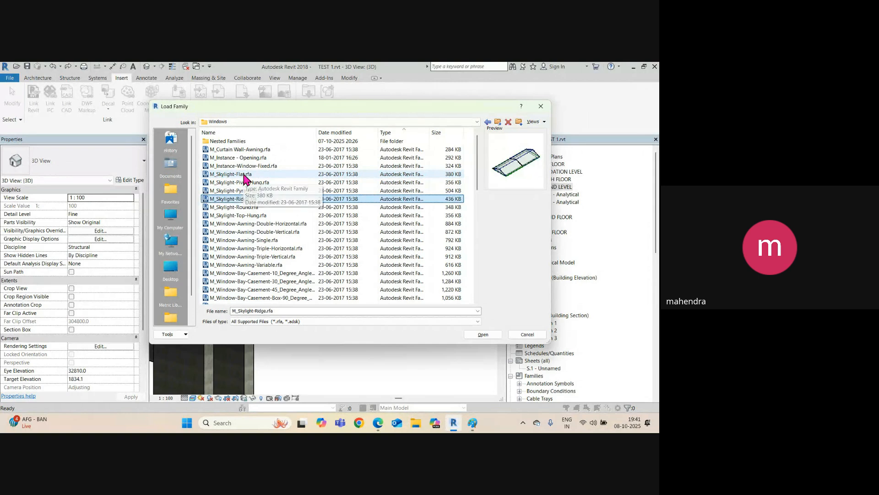
key("Down")
key("Down")
key("Down")
key("Down")
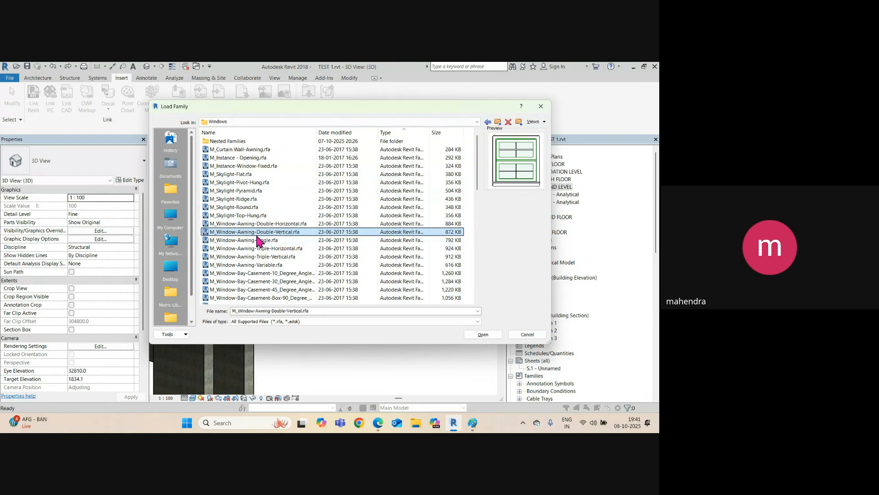
key("Down")
key("Down")
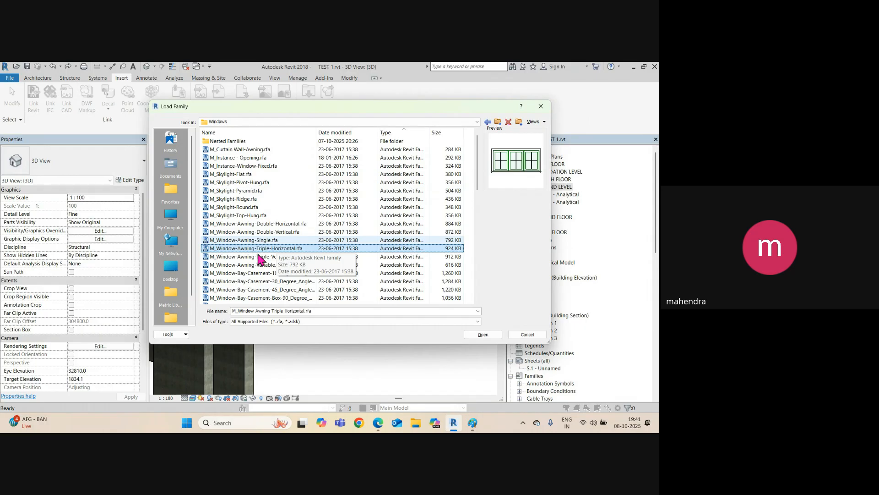
key("Down")
key("Down")
key("Down")
key("Down")
key("Down")
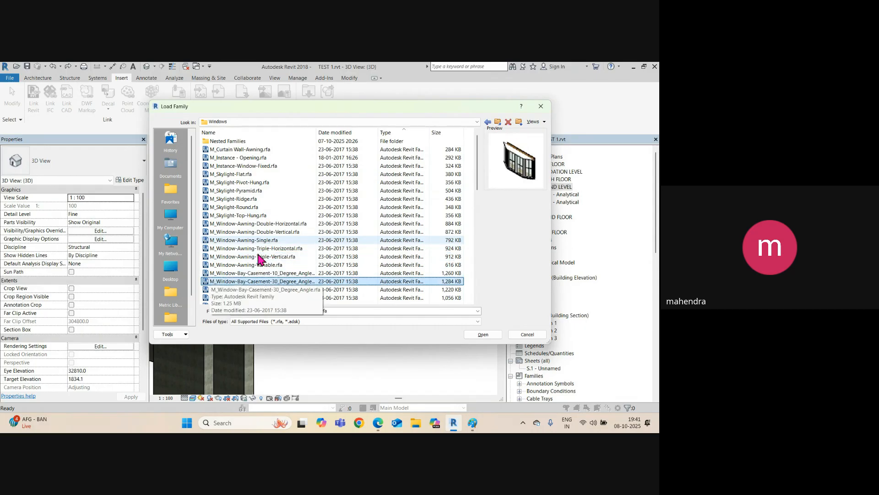
key("Down")
key("Down")
key("Down")
key("Down")
key("Down")
key("Down")
key("Down")
key("Down")
key("Down")
key("Down")
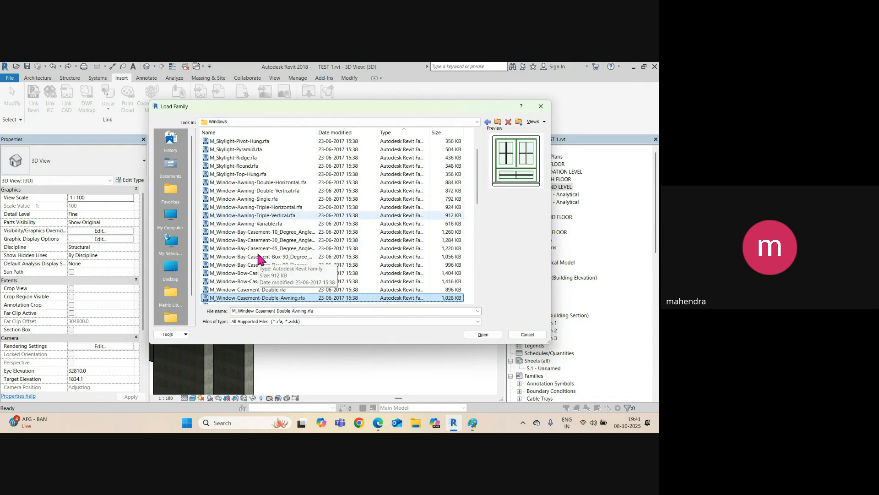
key("Down")
key("Down")
key("Down")
key("Down")
key("Down")
key("Down")
key("Down")
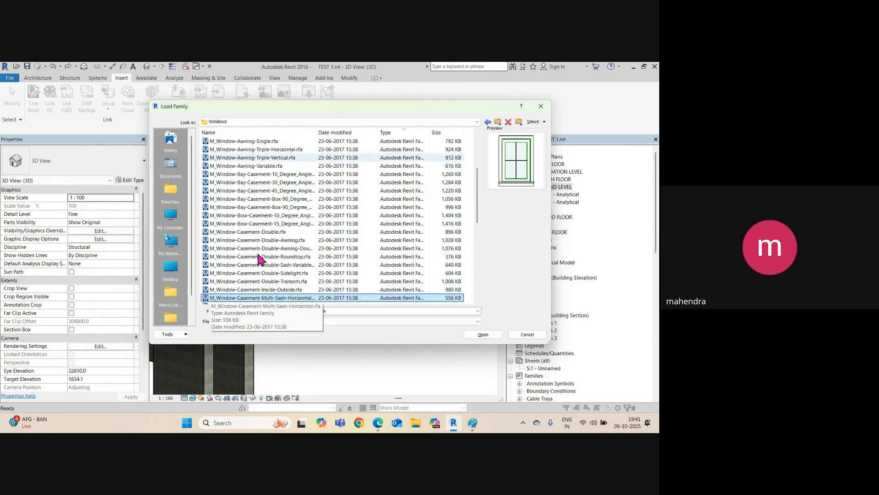
Step: Check the contents of the Nested Families folder and return to the Windows folder
scroll(257, 257, "up", 6)
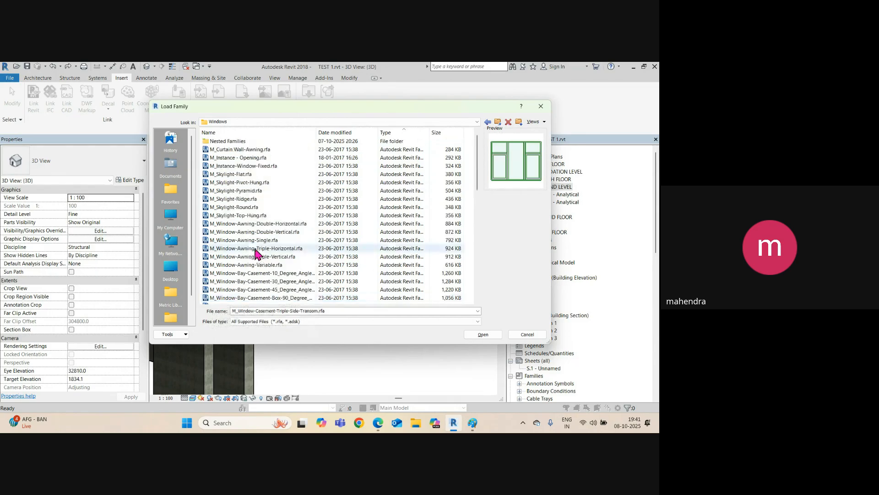
left_click(241, 142)
double_click(241, 144)
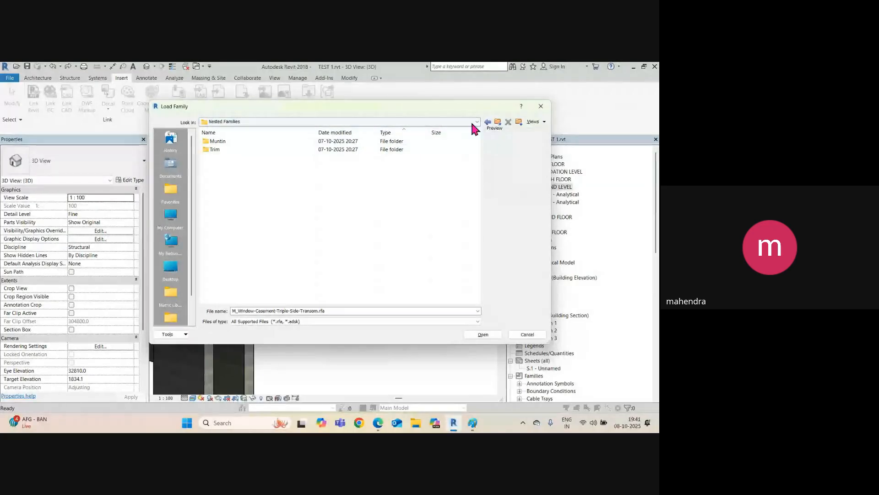
left_click(498, 122)
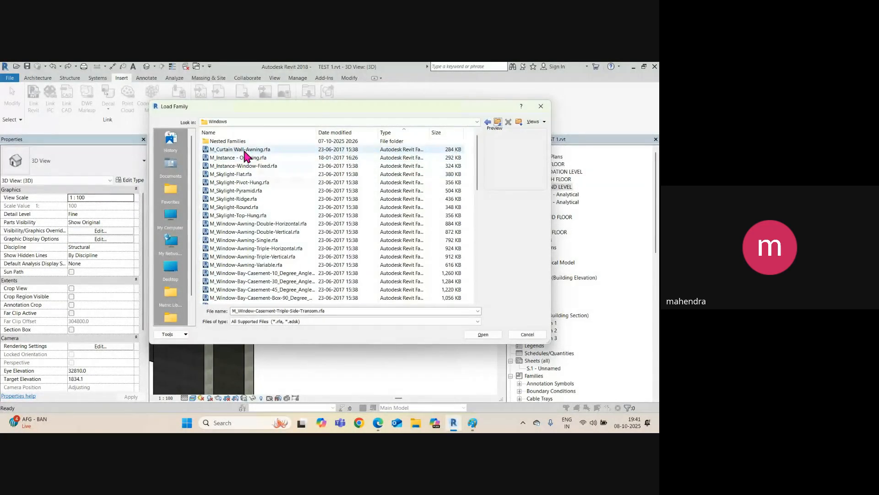
Step: Preview the families again from M_Curtain Wall-Awning, comparing the single, double and triple awning windows
left_click(246, 150)
key("Down")
key("Down")
key("Down")
key("Down")
key("Down")
key("Down")
key("Down")
key("Down")
key("Down")
key("Down")
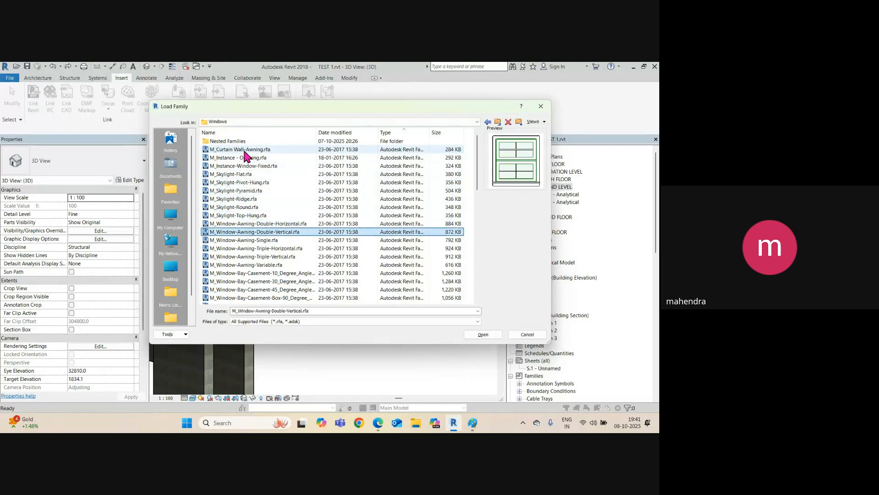
key("Down")
key("Down")
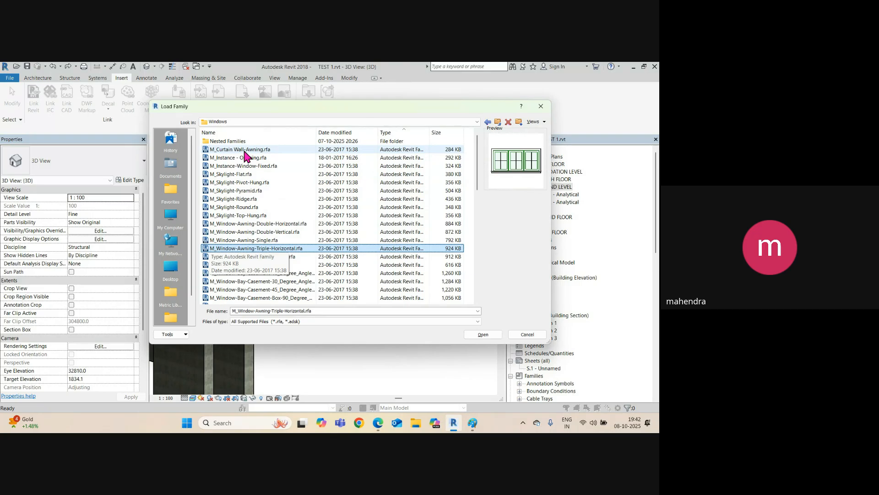
key("Up")
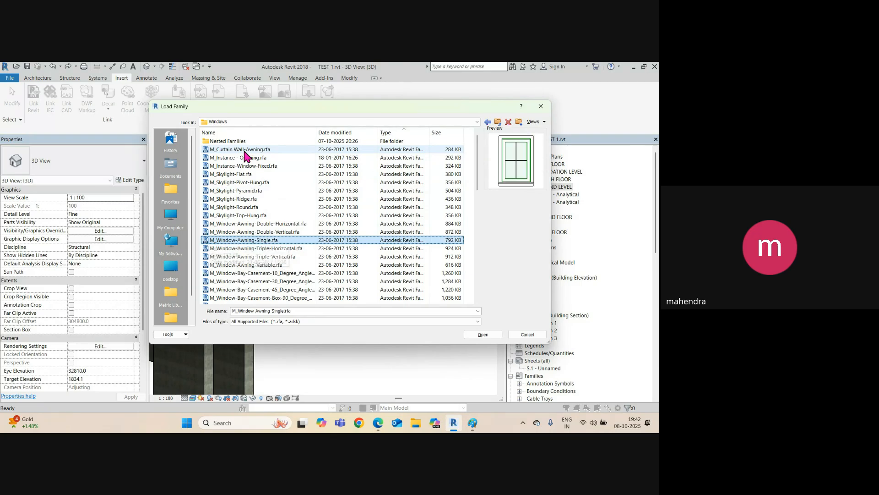
key("Down")
key("Down")
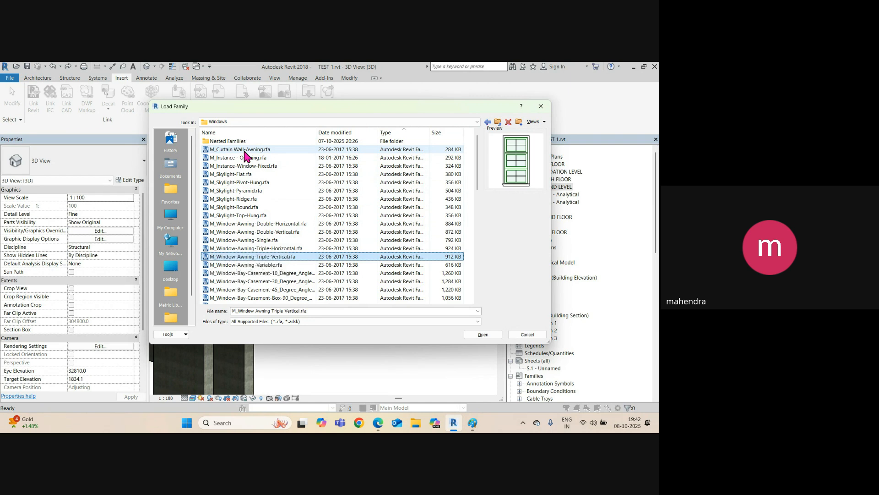
key("Down")
key("Down")
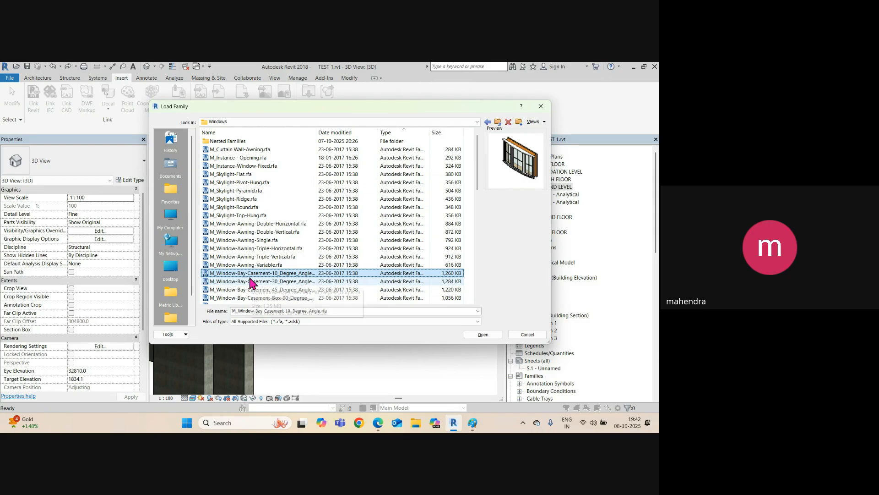
Step: Preview the bay, bow, casement, double-hung and fixed window families further down the Windows folder
key("Down")
key("Down")
key("Down")
key("Down")
key("Down")
key("Down")
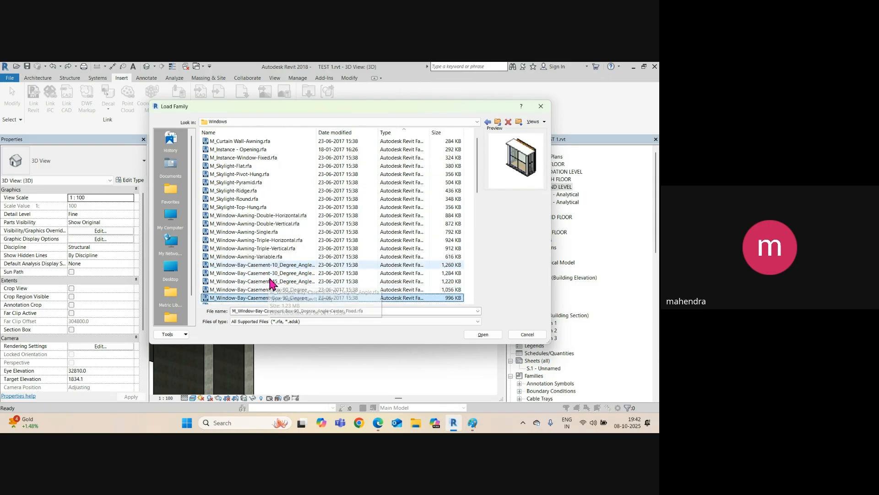
key("Down")
key("Down")
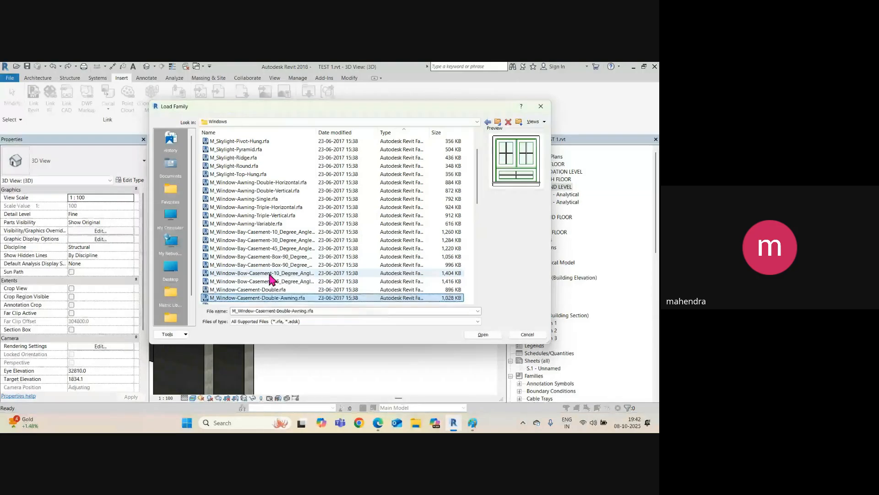
key("Up")
key("Up")
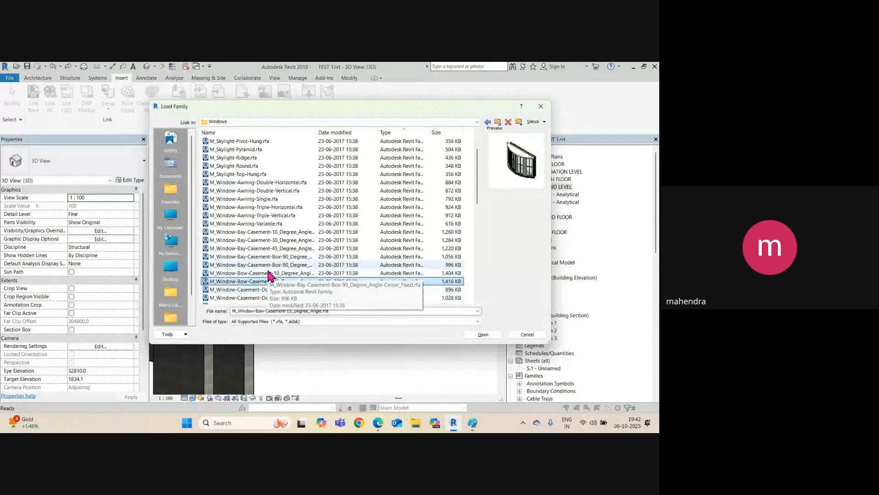
key("Down")
key("Down")
key("Down")
key("Down")
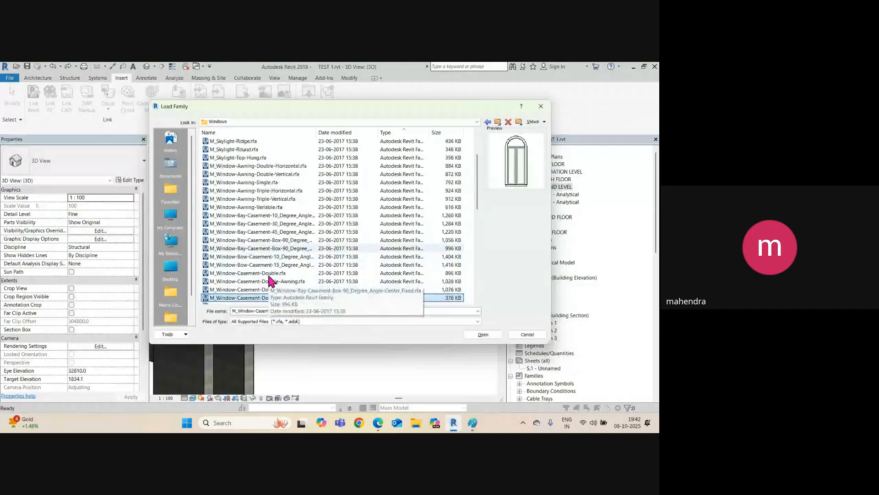
key("Down")
key("Down")
key("Down")
key("Down")
key("Down")
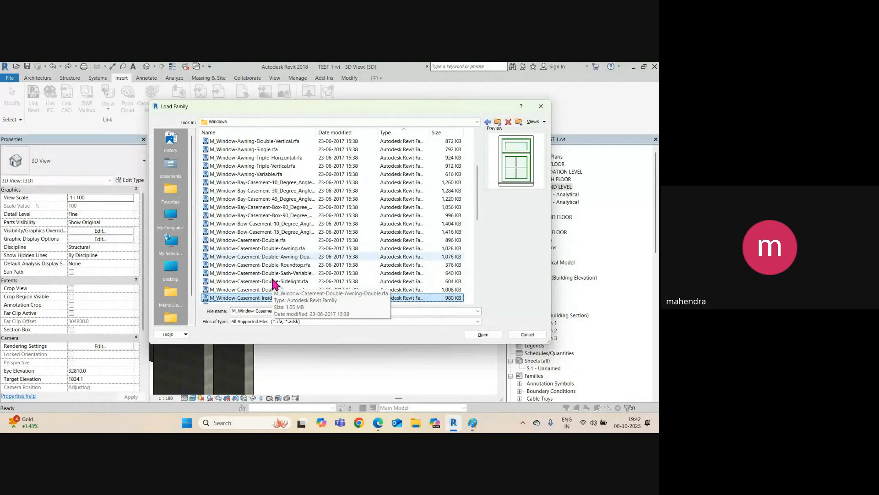
key("Down")
key("Down")
key("Down")
key("Down")
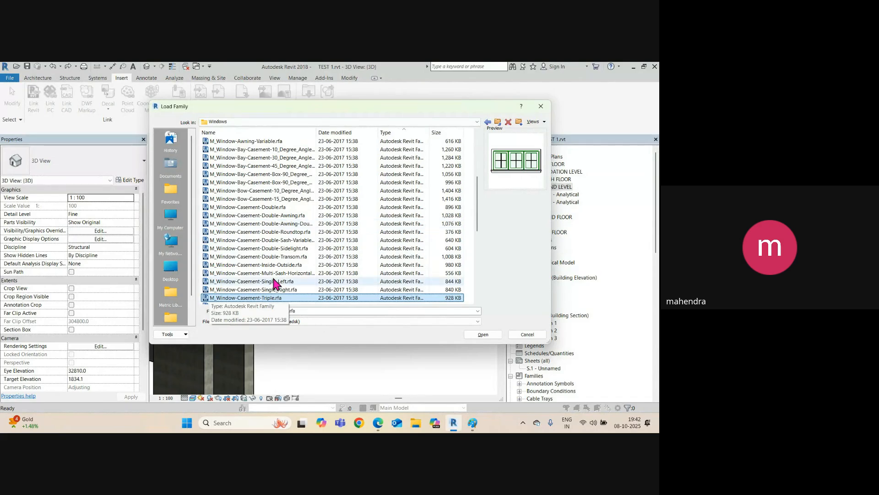
key("Down")
key("Down")
key("Down")
key("Down")
key("Down")
key("Down")
key("Down")
key("Down")
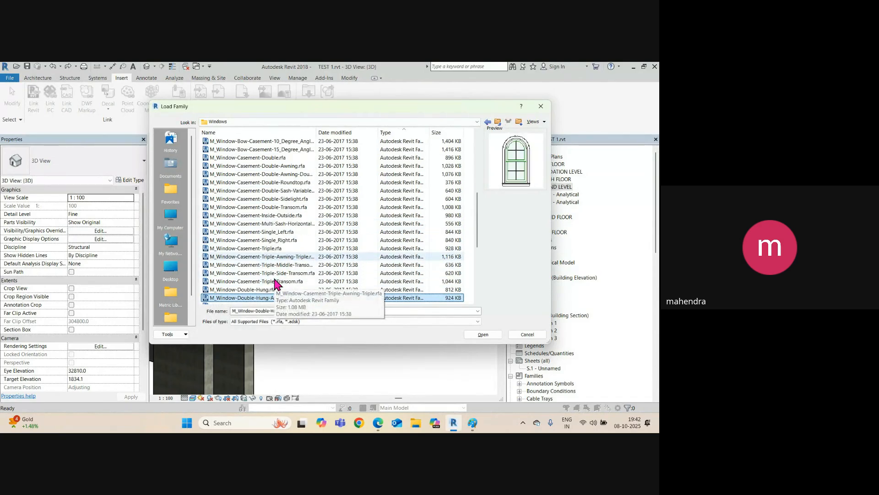
key("Down")
key("Down")
key("Down")
key("Down")
key("Down")
key("Down")
key("Down")
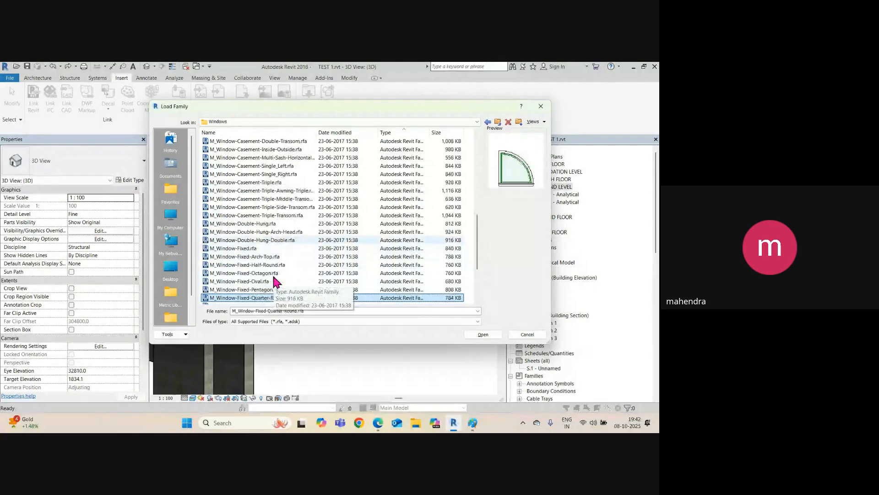
Step: Review the fixed round-top and casement families and select M_Window-Casement-Triple.rfa as the family to load
key("Down")
key("Up")
key("Up")
key("Up")
key("Up")
key("Up")
key("Up")
key("Up")
key("Up")
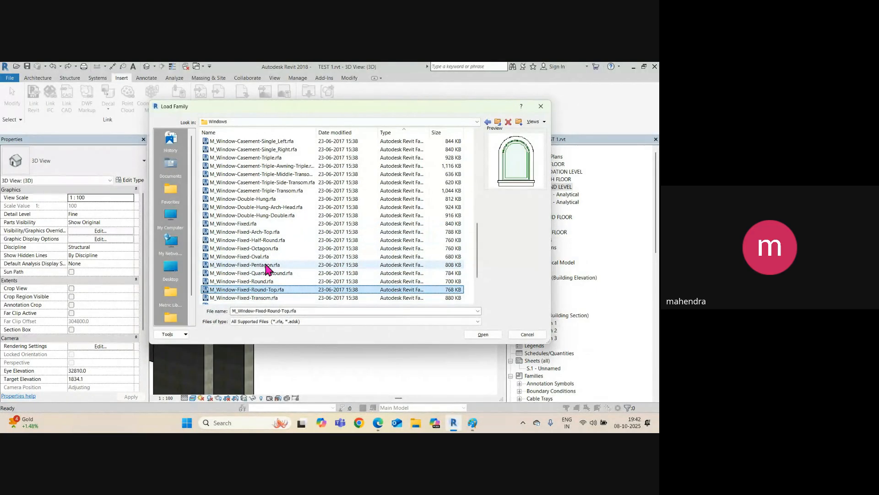
key("Up")
key("Up")
key("Up")
key("Up")
key("Up")
key("Up")
key("Up")
key("Up")
key("Up")
key("Up")
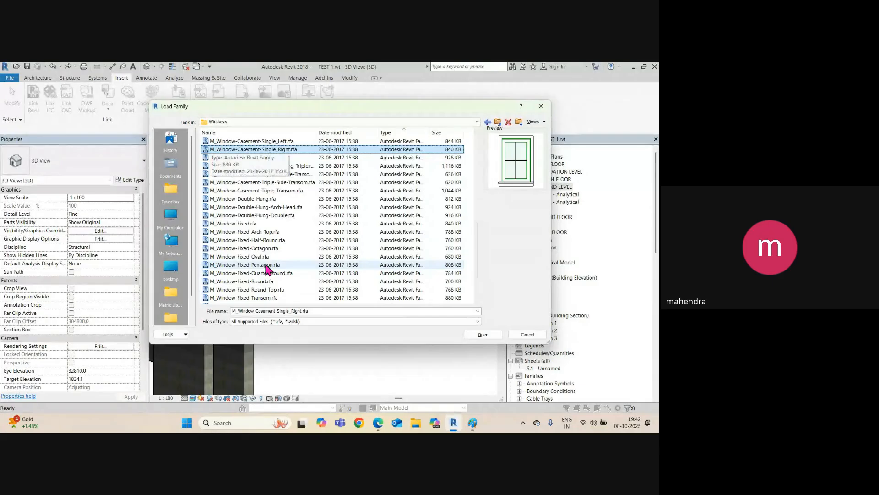
key("Down")
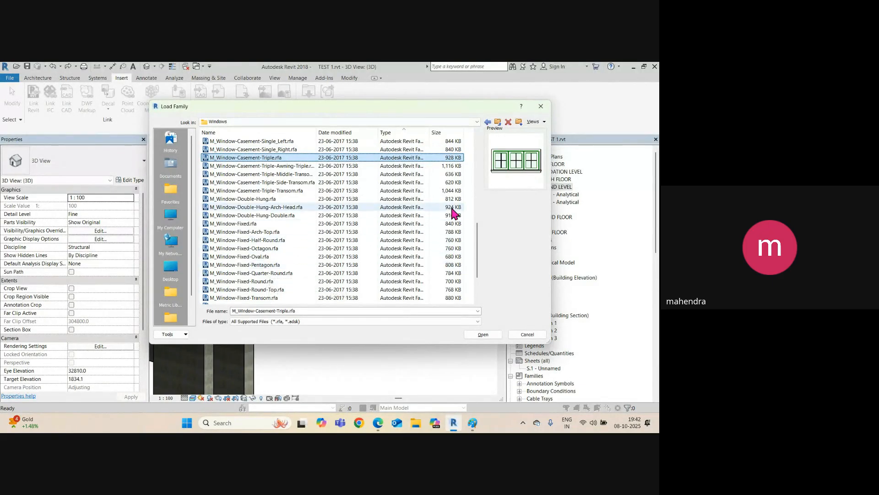
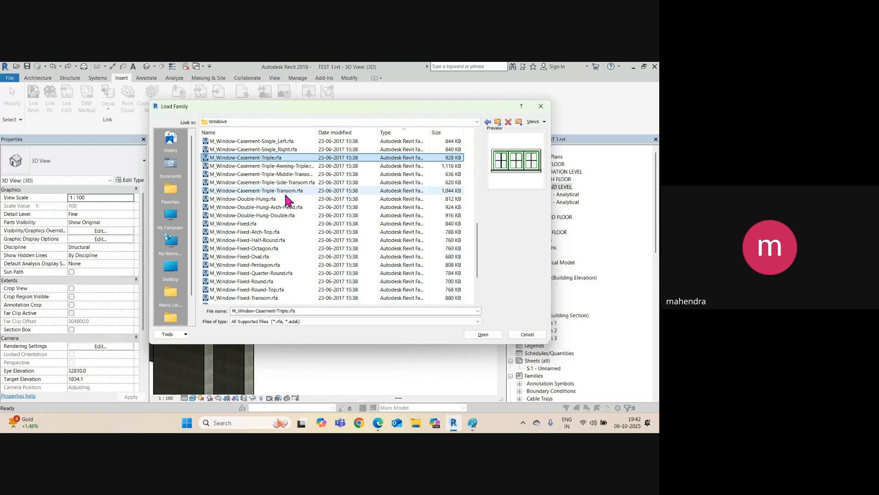
Step: Load the M_Window-Casement-Triple family with its 1550 x 750mm type
left_click(483, 334)
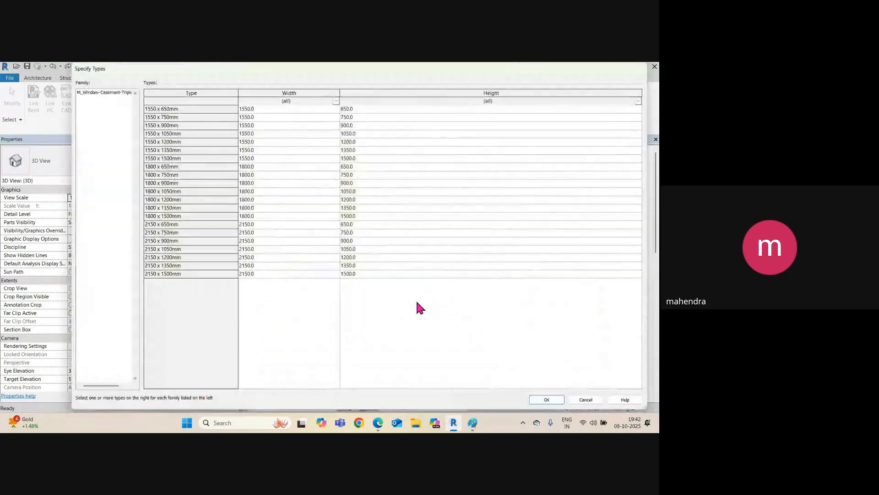
left_click(171, 118)
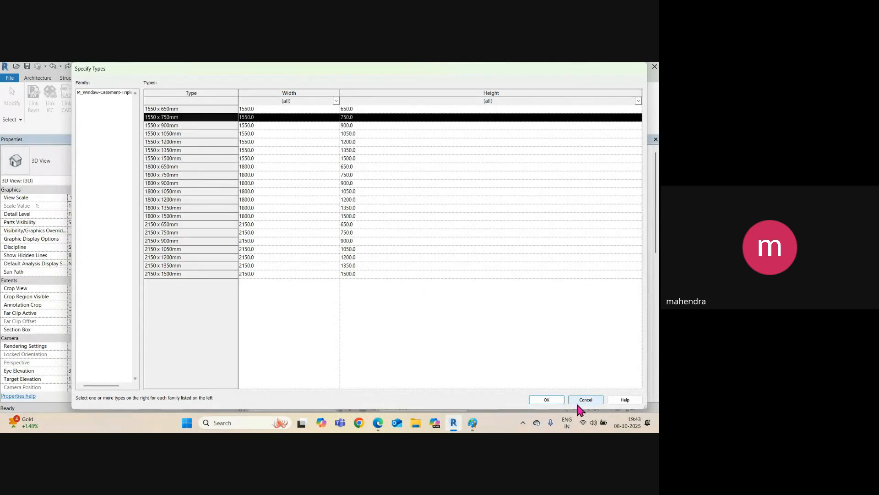
left_click(557, 398)
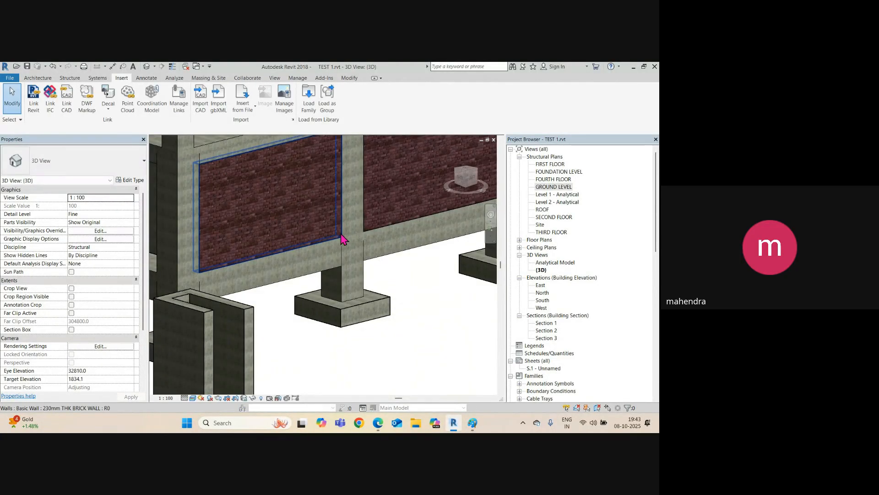
Step: Place an M_Window-Casement-Triple 1550 x 750mm window near the middle of the ground-level brick wall panel in the 3D view
left_click(39, 78)
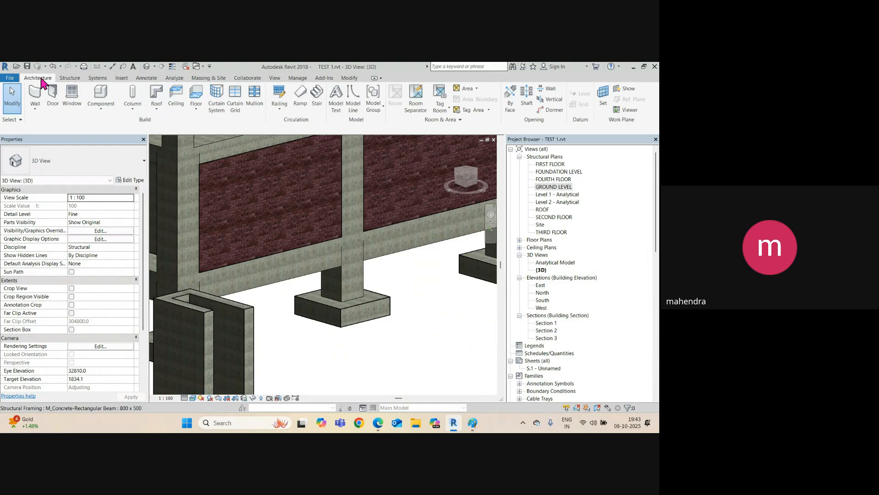
left_click(72, 108)
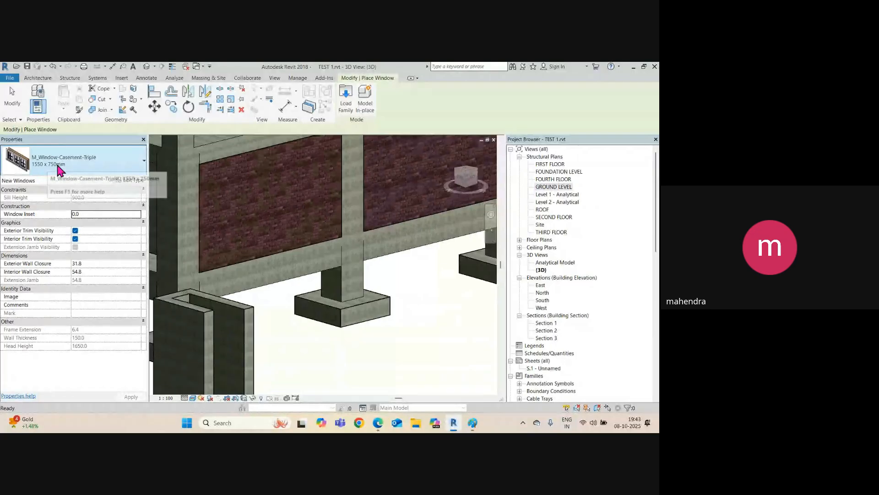
left_click(56, 161)
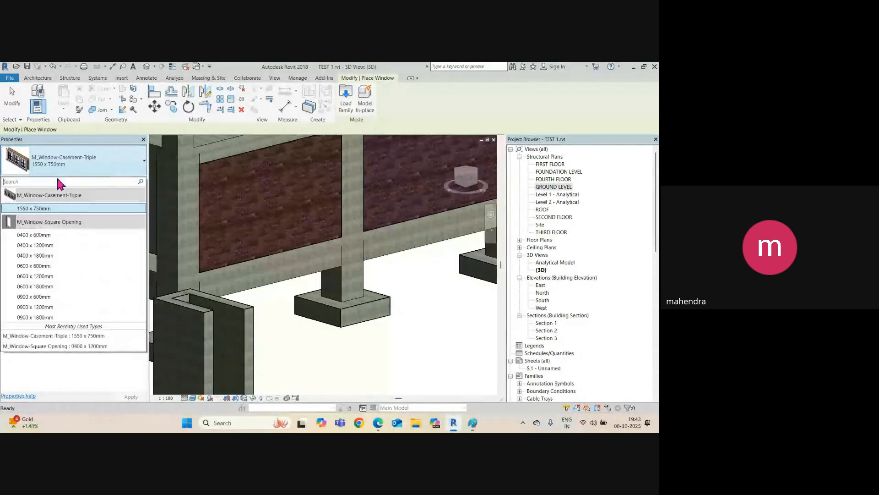
left_click(84, 160)
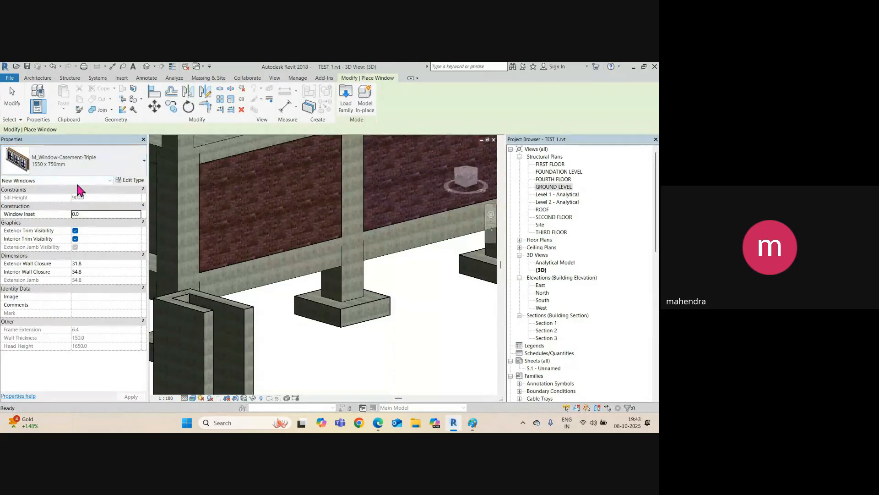
scroll(244, 207, "up", 3)
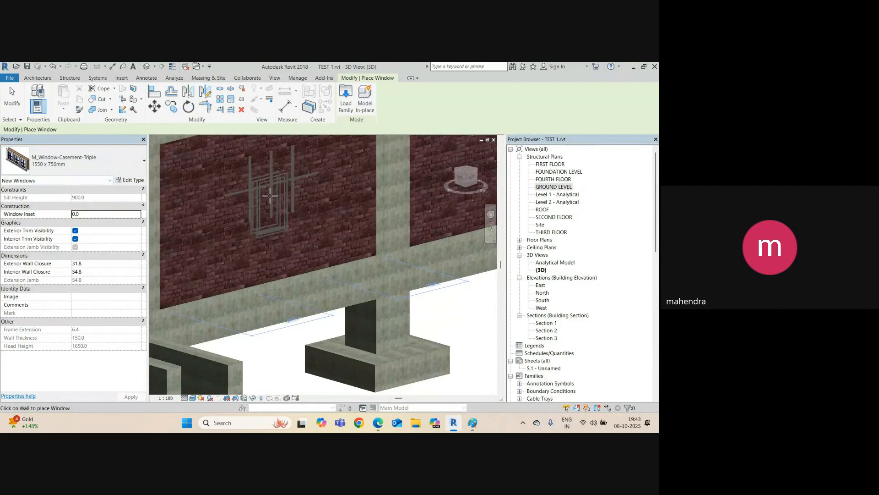
scroll(272, 194, "down", 2)
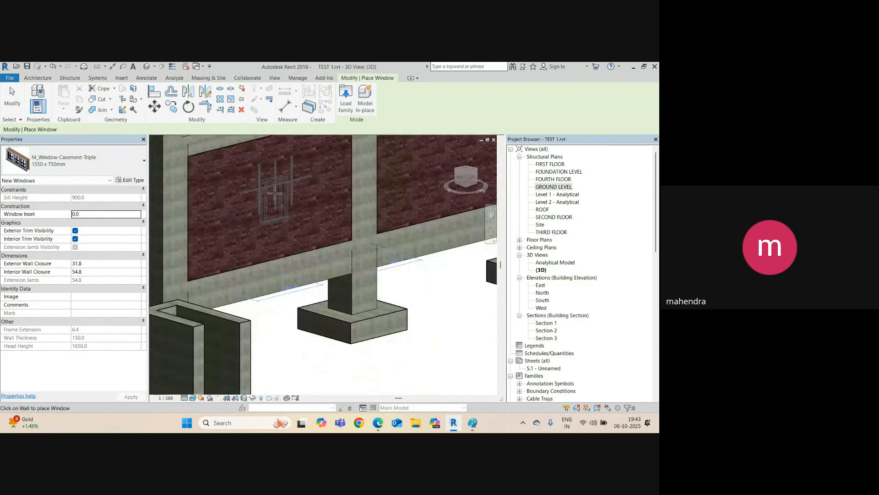
left_click(253, 224)
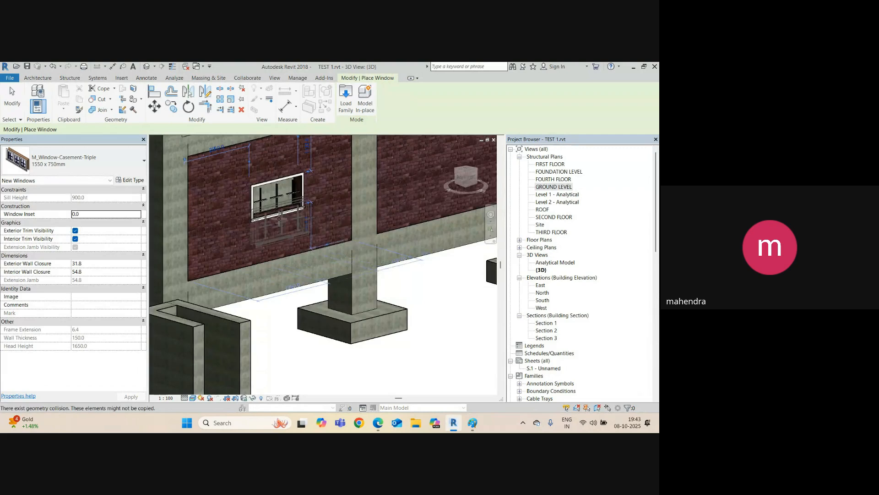
Step: End window placement and examine the new window and its surrounding wall panel in the 3D view
scroll(275, 220, "up", 5)
key("Escape")
key("Escape")
middle_click_drag(286, 223, 298, 315)
left_click(307, 298)
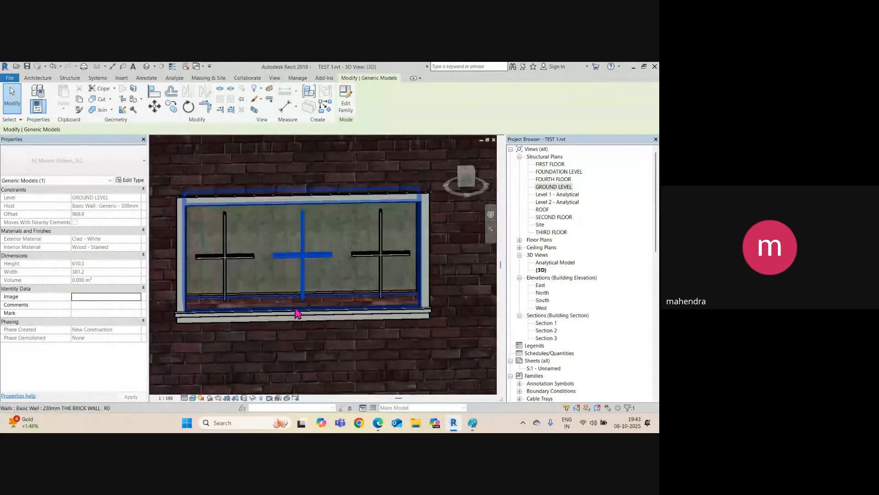
scroll(297, 307, "down", 1)
key("Escape")
scroll(311, 308, "down", 2)
scroll(370, 268, "down", 2)
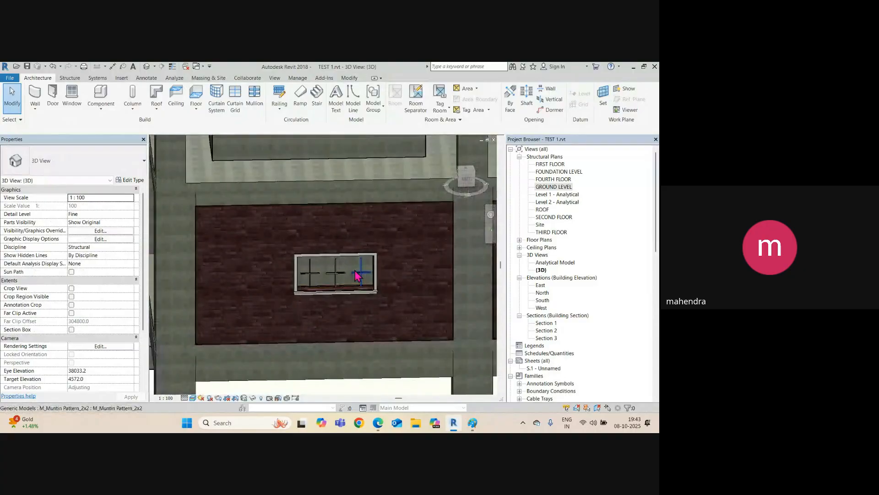
Step: In the GROUND LEVEL structural plan, draw a building section just outside the grid A wall, from beyond grid 1 to just short of grid 3
key("ctrl+Tab")
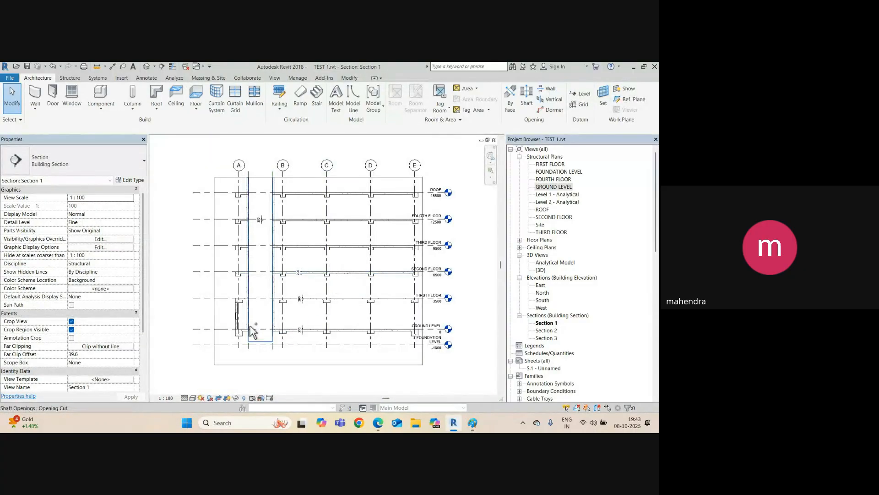
key("ctrl+Tab")
scroll(304, 256, "down", 3)
scroll(275, 287, "down", 1)
scroll(288, 289, "up", 4)
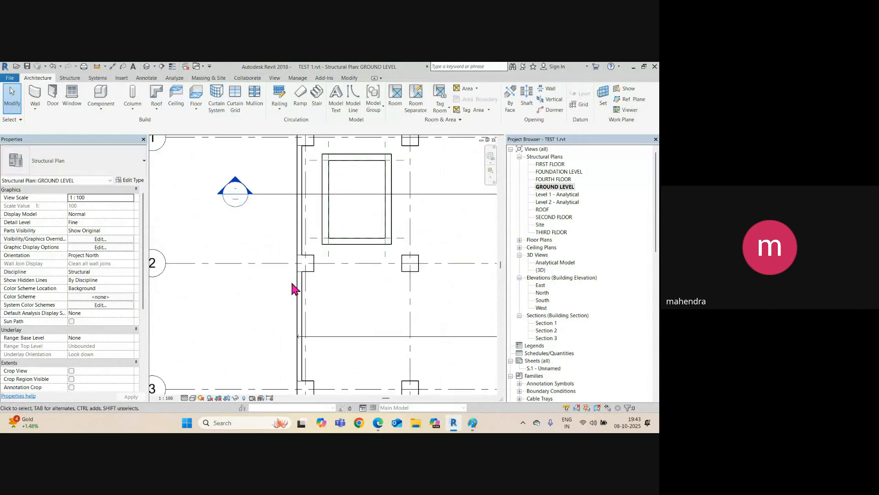
scroll(298, 218, "down", 3)
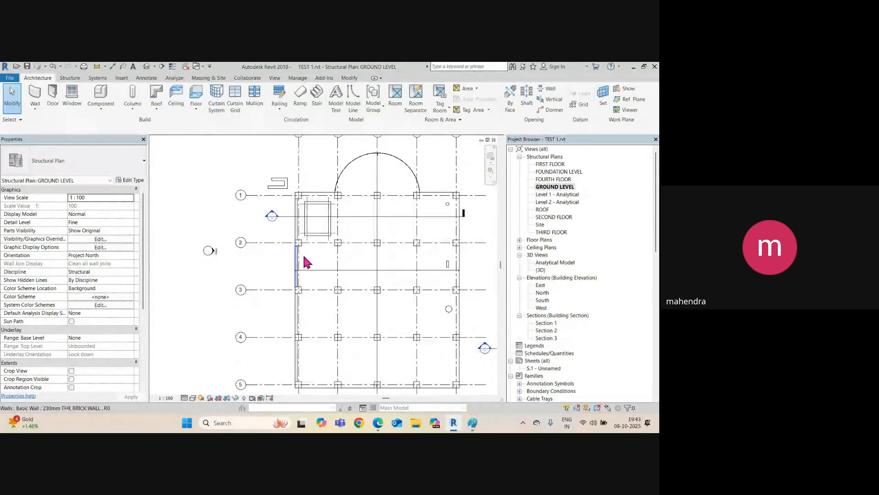
scroll(309, 209, "up", 2)
scroll(310, 209, "up", 1)
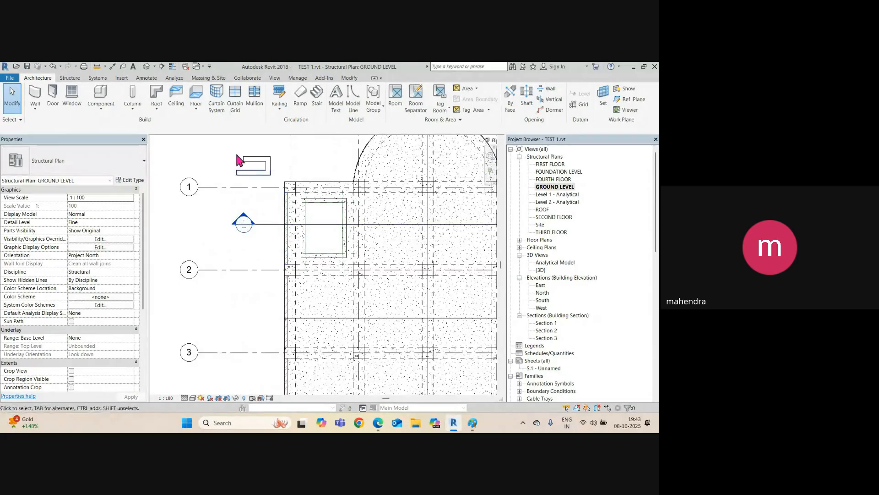
left_click(162, 67)
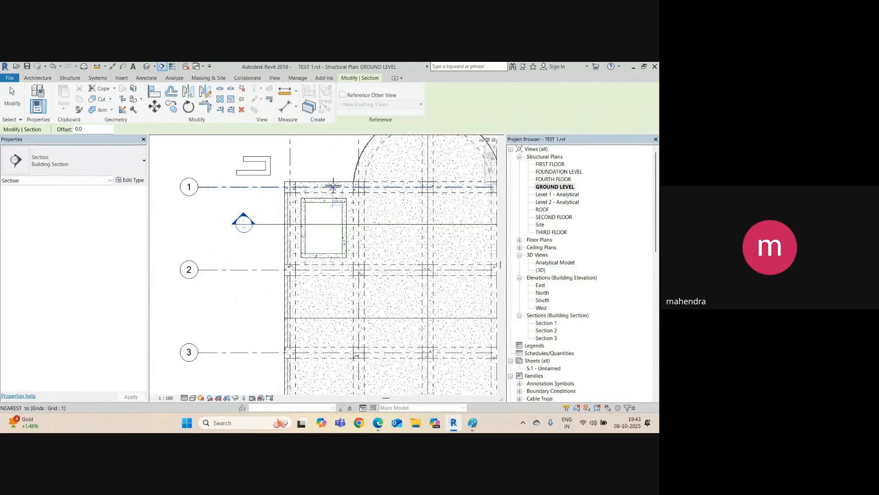
left_click(277, 172)
left_click(273, 335)
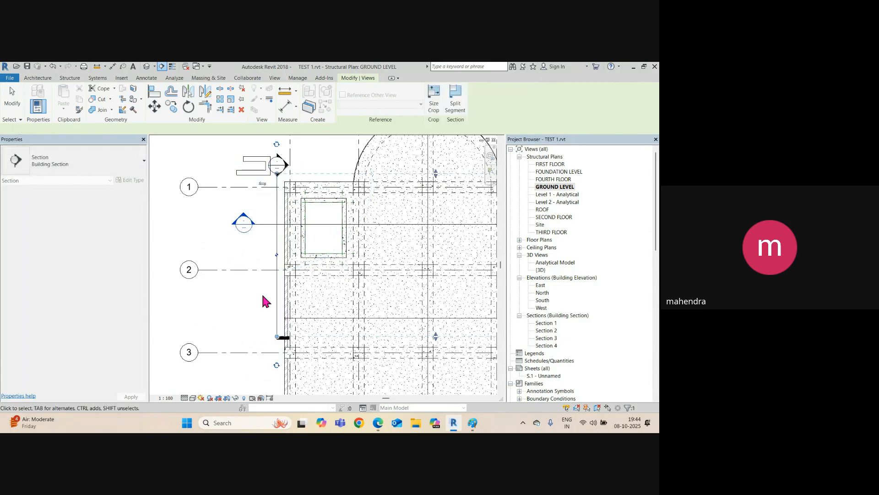
Step: Reduce the new section's far clip offset to about 1700 mm and open its section view at the window
scroll(283, 259, "down", 3)
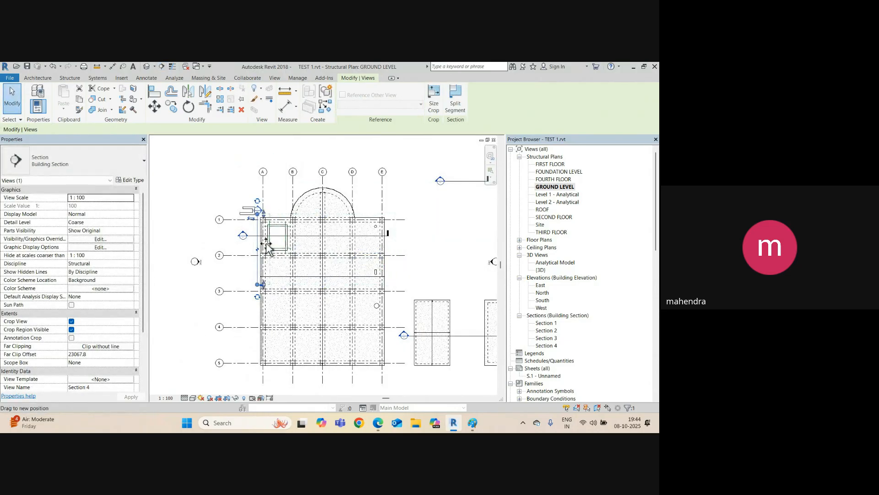
left_click_drag(267, 249, 266, 243)
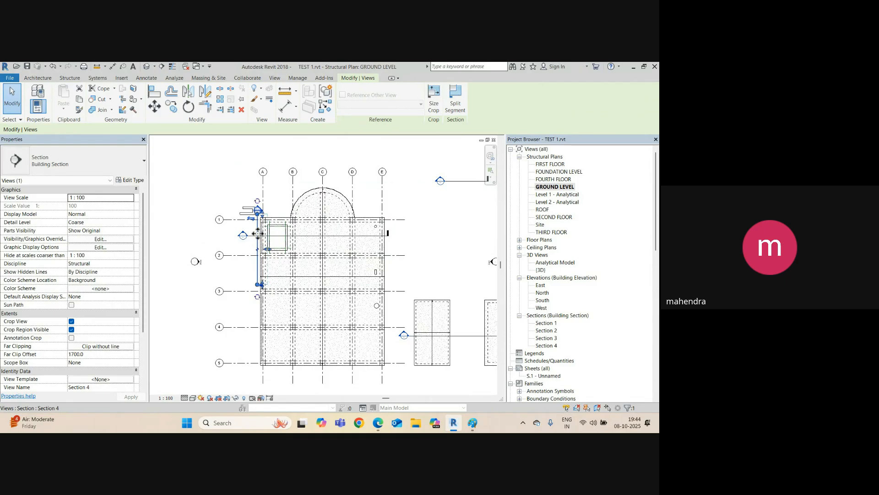
right_click(266, 242)
left_click(286, 243)
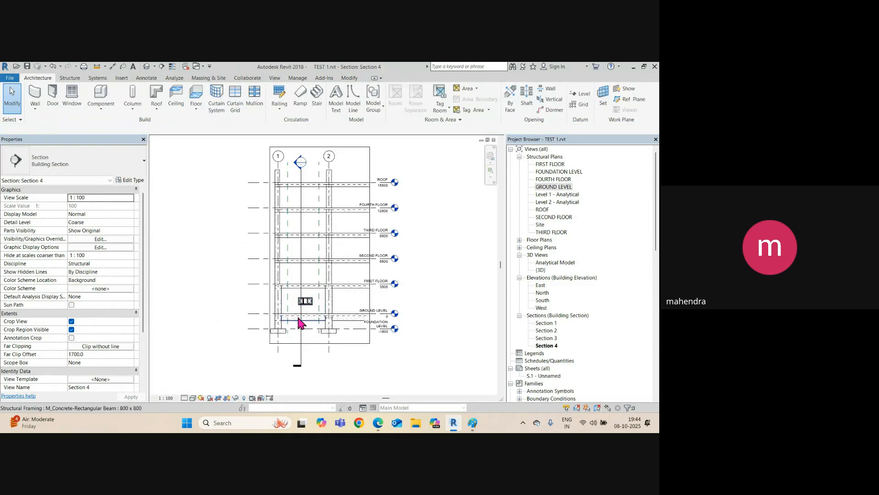
scroll(300, 318, "up", 4)
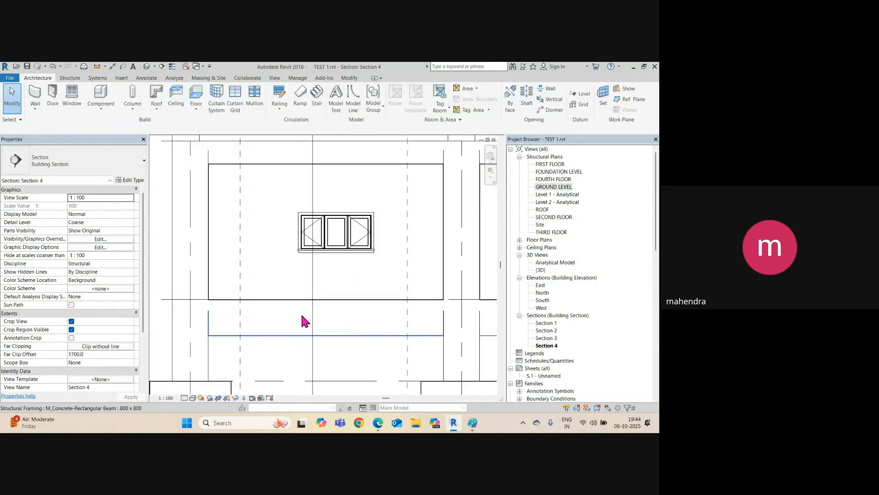
Step: Measure the casement window's width between its side edges with an aligned dimension, without keeping the dimension
left_click(336, 253)
scroll(338, 236, "down", 2)
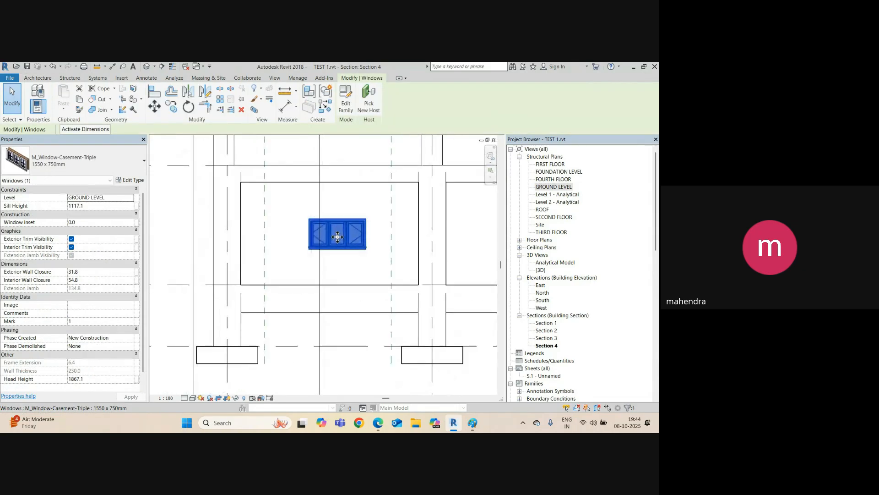
scroll(337, 237, "up", 1)
key("Escape")
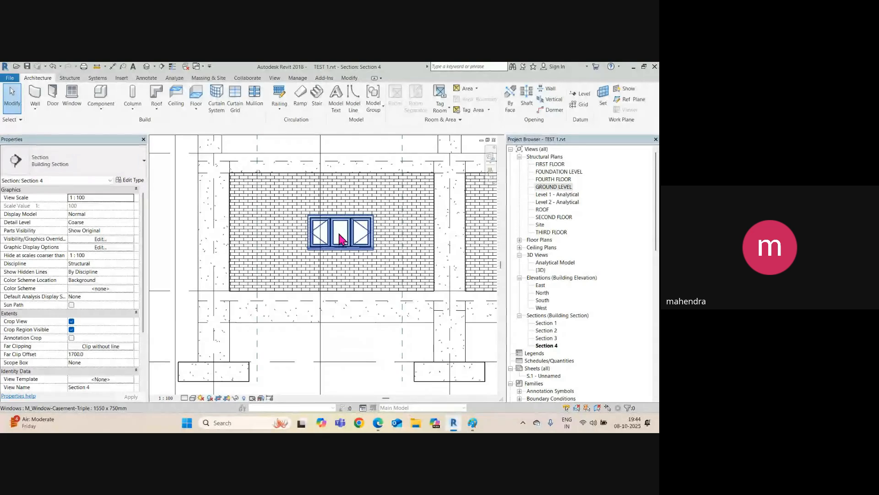
scroll(298, 244, "up", 2)
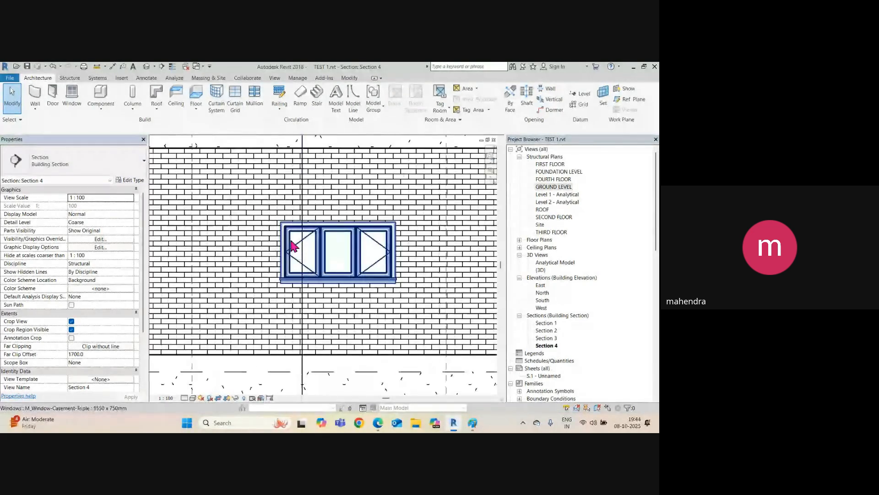
key("i")
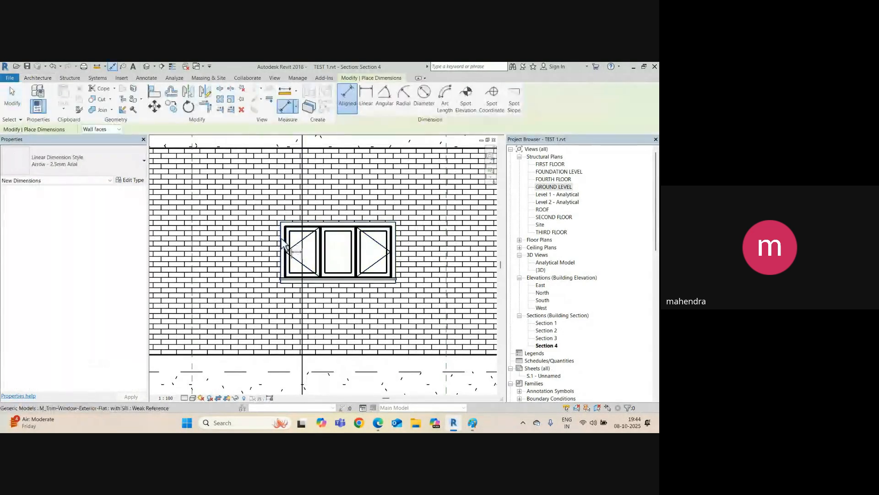
left_click(400, 247)
key("Escape")
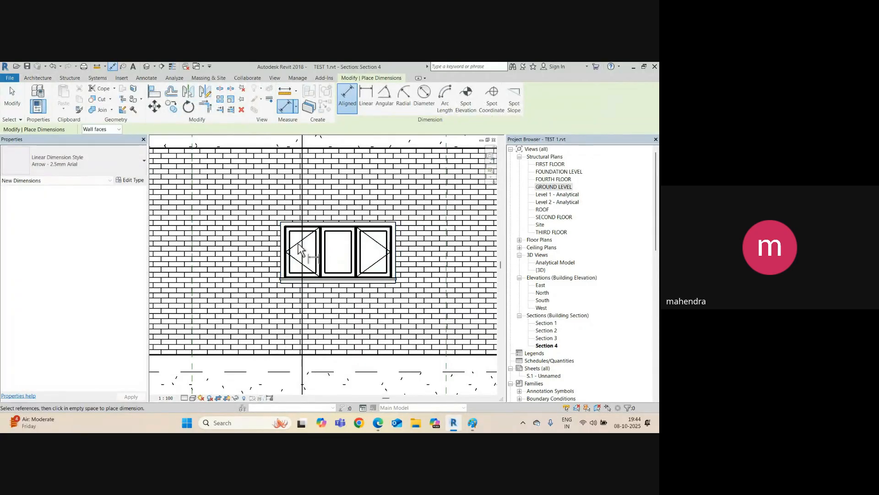
left_click(392, 247)
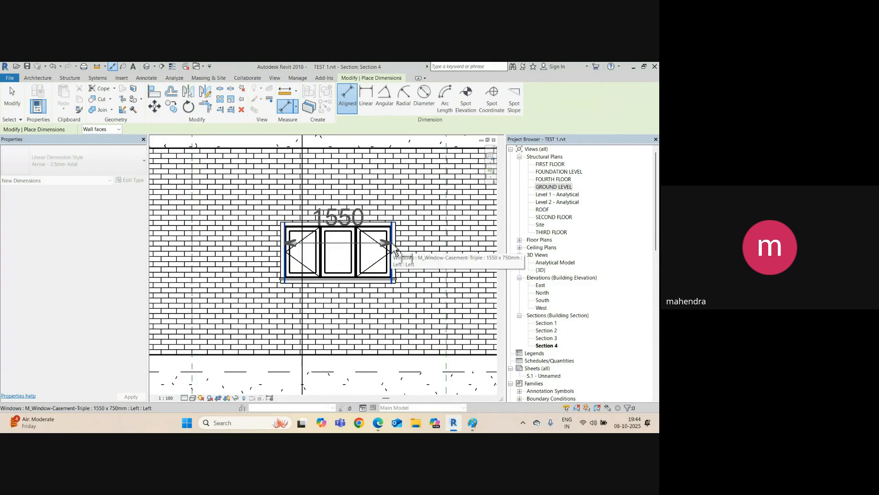
key("Escape")
key("Escape")
scroll(328, 255, "down", 5)
left_click(332, 255)
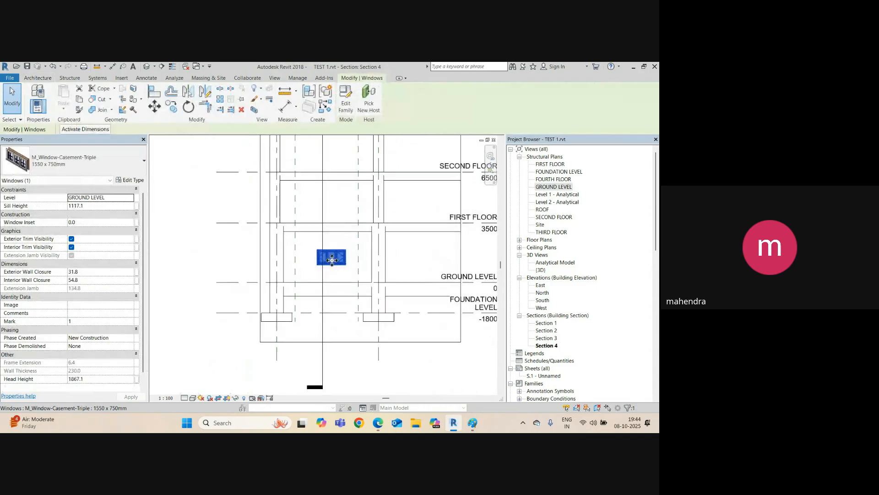
scroll(332, 260, "up", 4)
key("Escape")
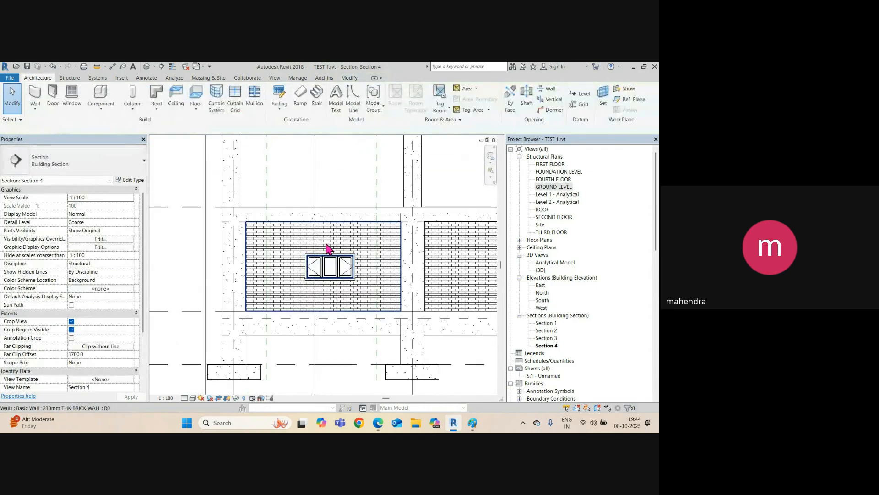
key("d")
key("l")
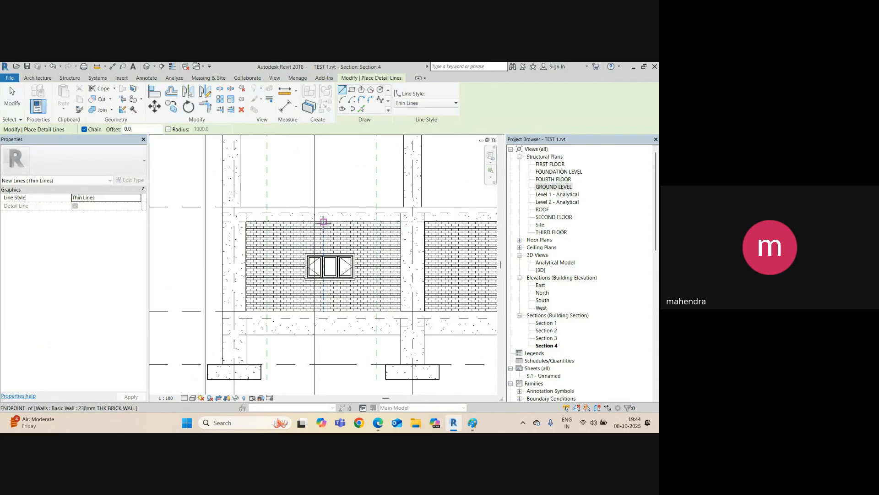
key("Escape")
key("Escape")
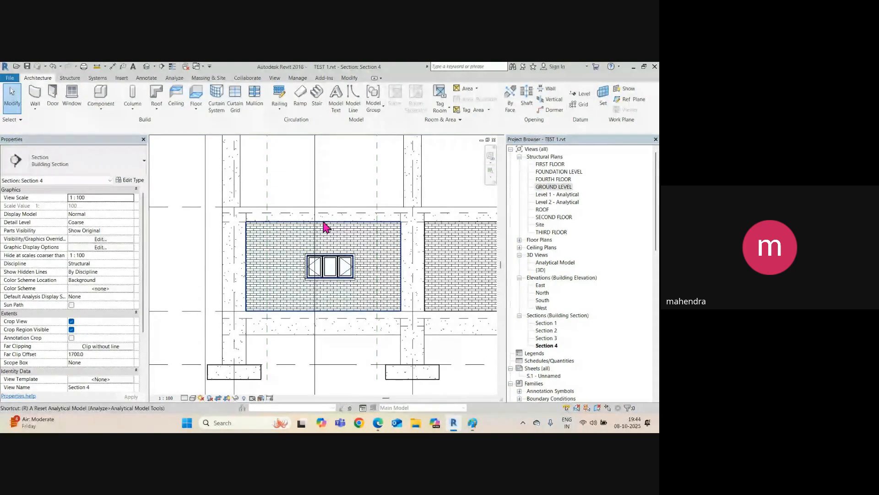
Step: Draw a vertical reference plane from the midpoint of the first bay's brick wall top down to below the beam at its base
key("r")
key("p")
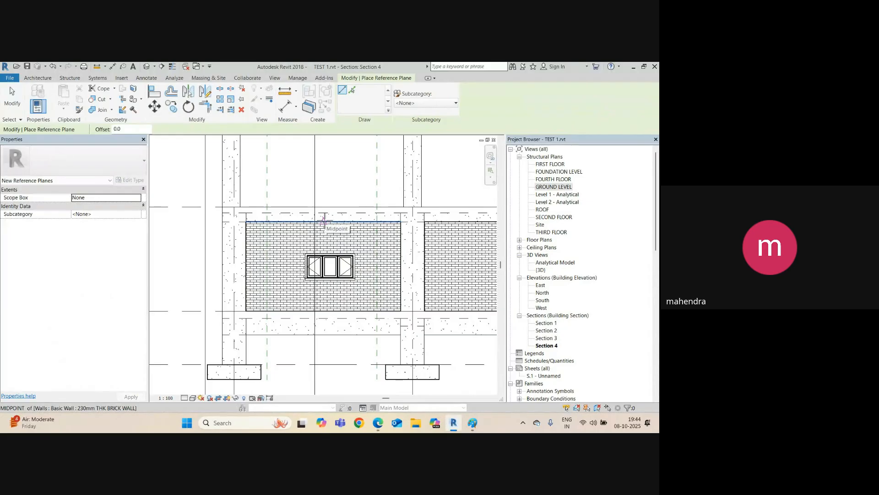
left_click(324, 221)
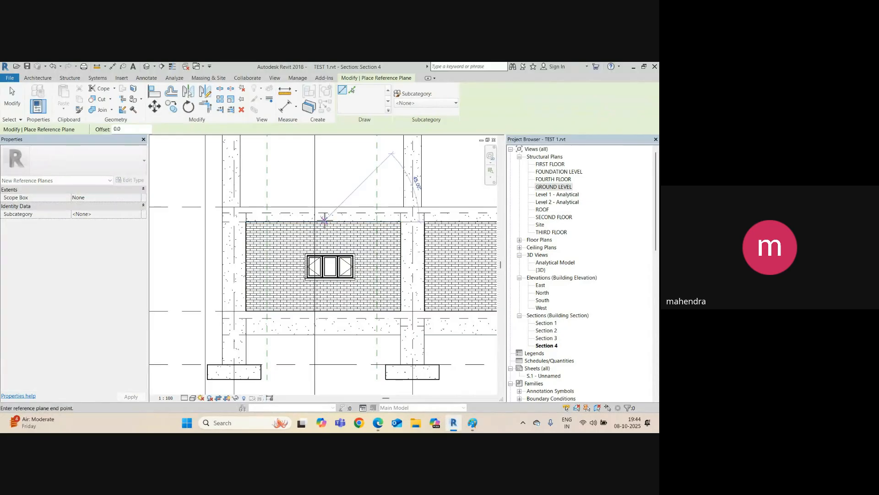
left_click(323, 380)
key("Escape")
key("Escape")
Step: Align the casement window's left/right centre with the vertical reference plane
scroll(320, 310, "up", 1)
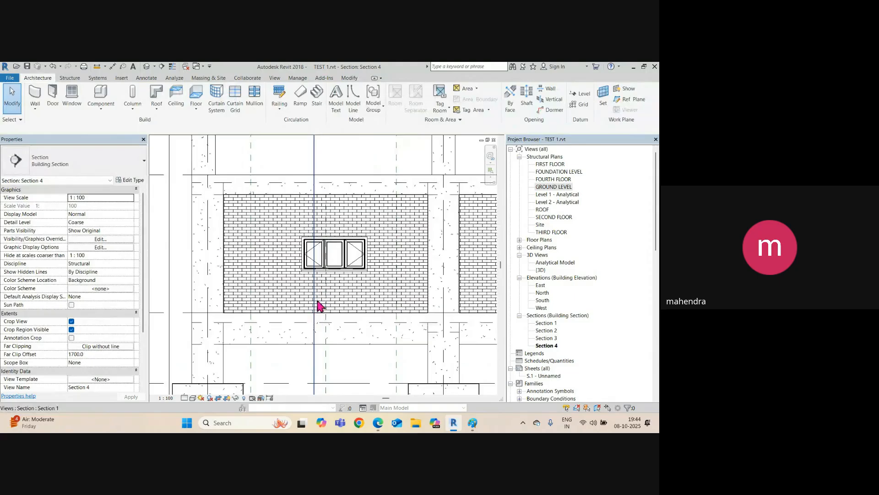
scroll(330, 259, "up", 2)
key("a")
key("l")
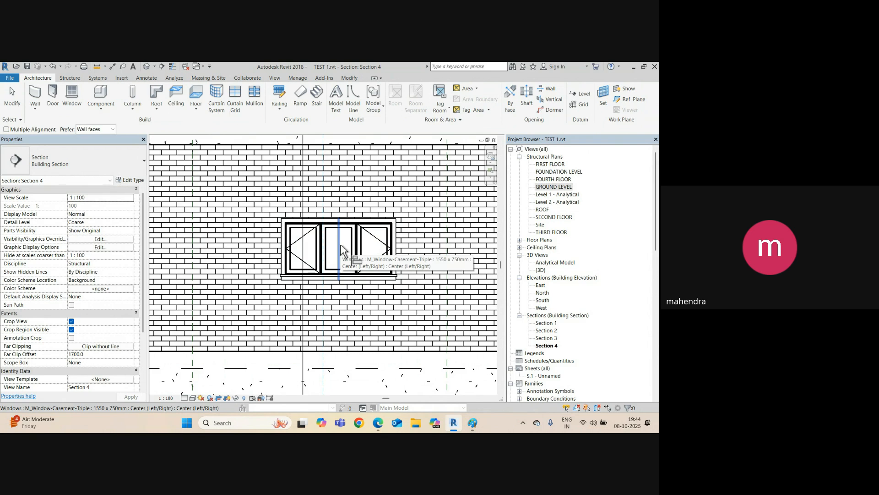
left_click(340, 250)
scroll(340, 247, "down", 1)
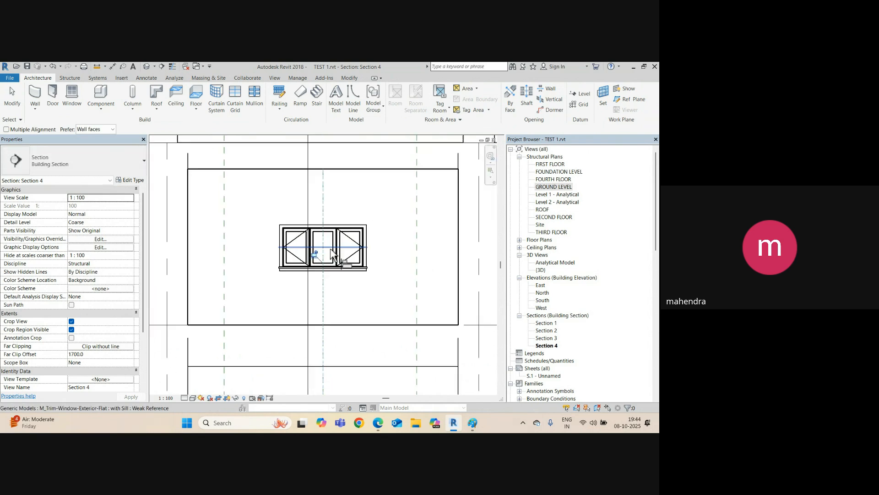
scroll(341, 270, "down", 2)
scroll(330, 259, "up", 2)
key("Escape")
key("Escape")
scroll(327, 275, "down", 3)
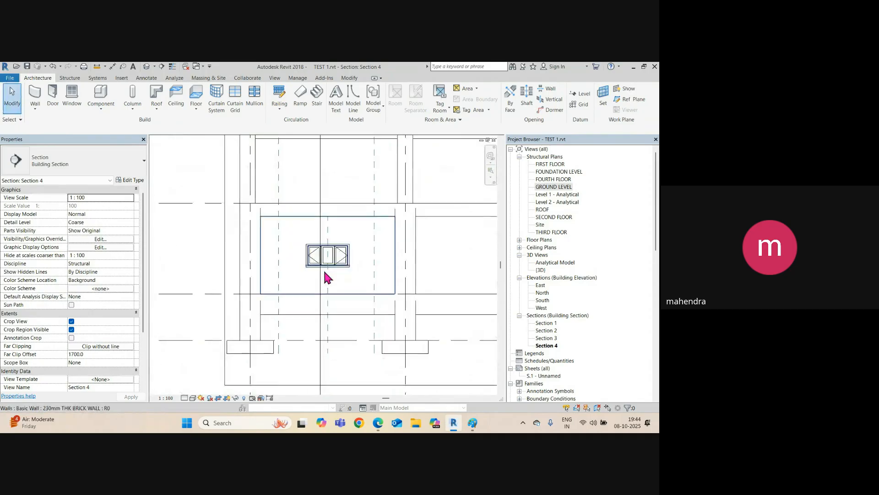
left_click(321, 201)
key("Escape")
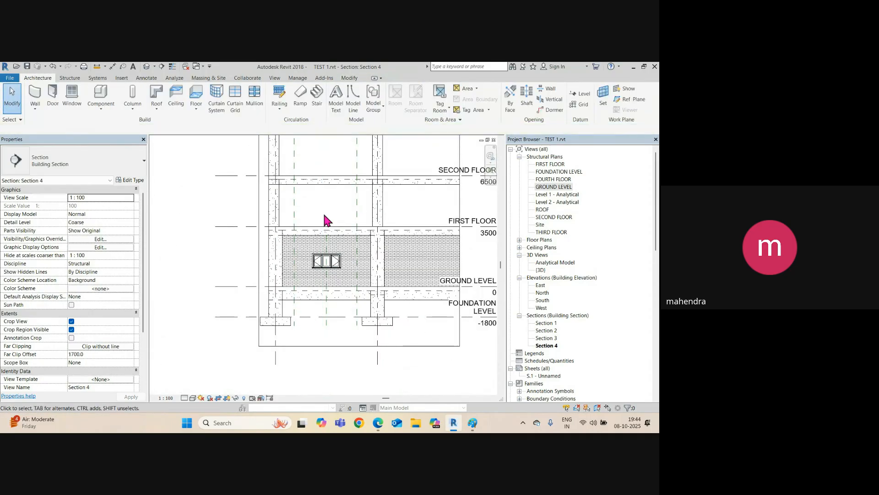
Step: Measure from both side edges of the wall to the window's centre with an aligned dimension, without keeping it
scroll(324, 247, "up", 3)
middle_click_drag(326, 309, 331, 292)
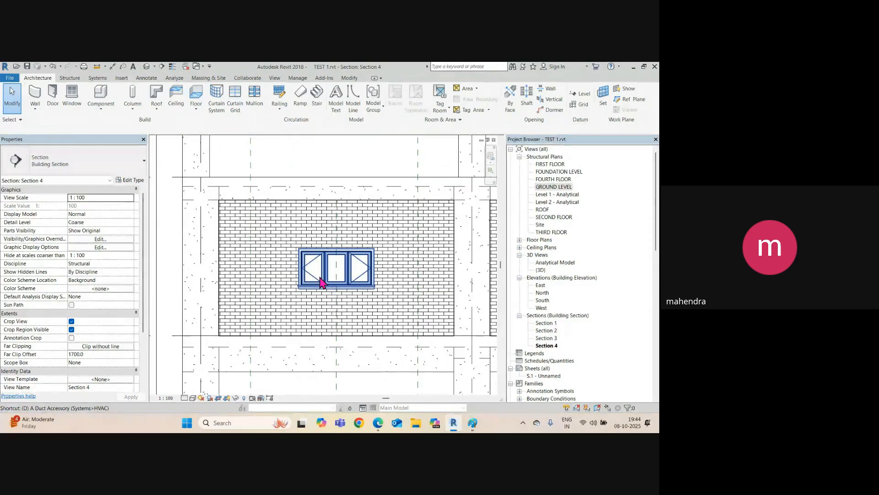
key("d")
key("i")
left_click(222, 265)
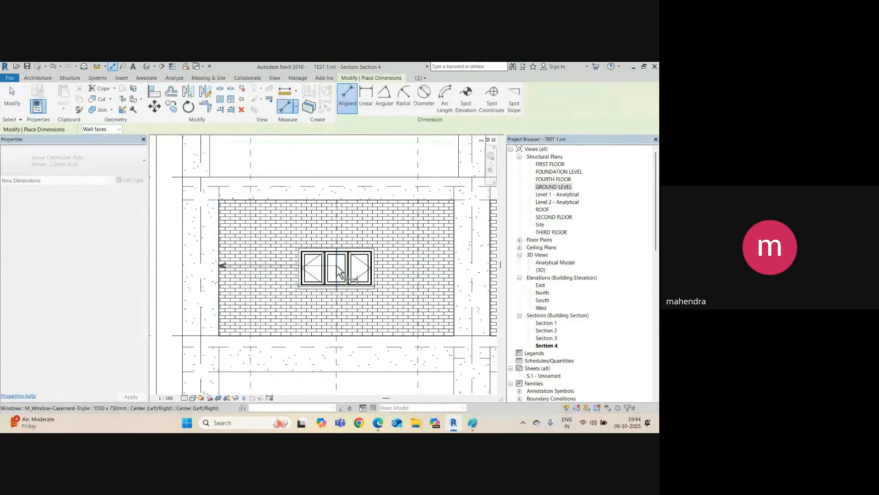
left_click(337, 266)
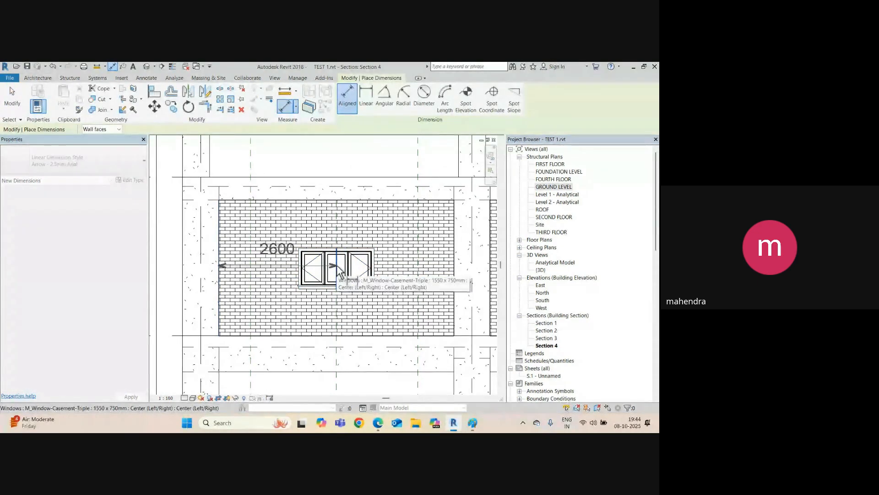
left_click(455, 266)
key("Escape")
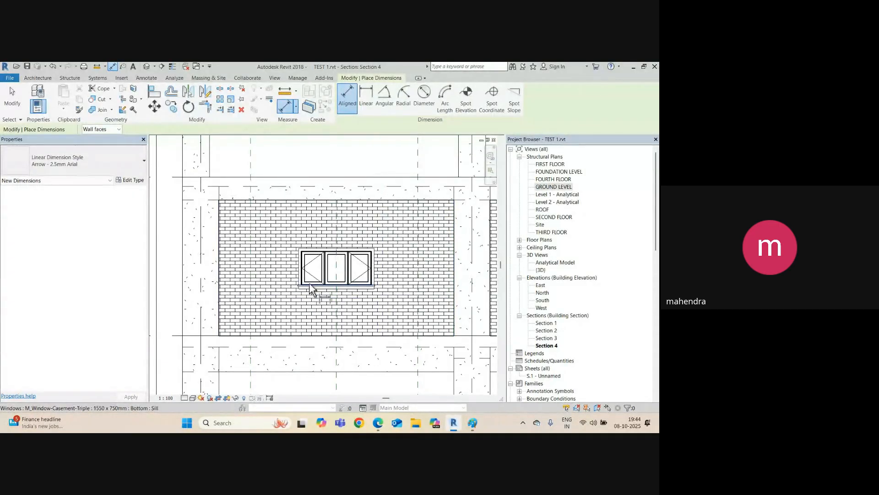
Step: Place an aligned dimension from the window's sill to the base of the wall, outside the grid 1 column
scroll(310, 285, "up", 4)
left_click(308, 282)
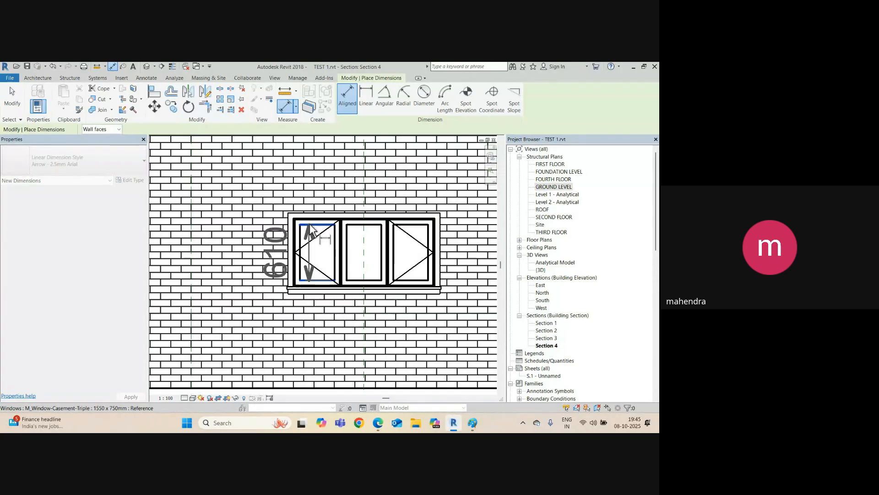
key("Escape")
left_click(309, 286)
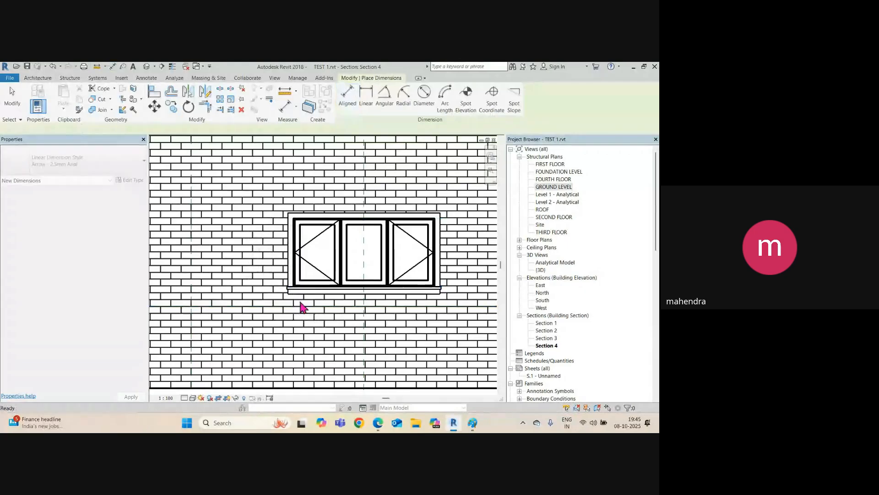
scroll(303, 293, "down", 2)
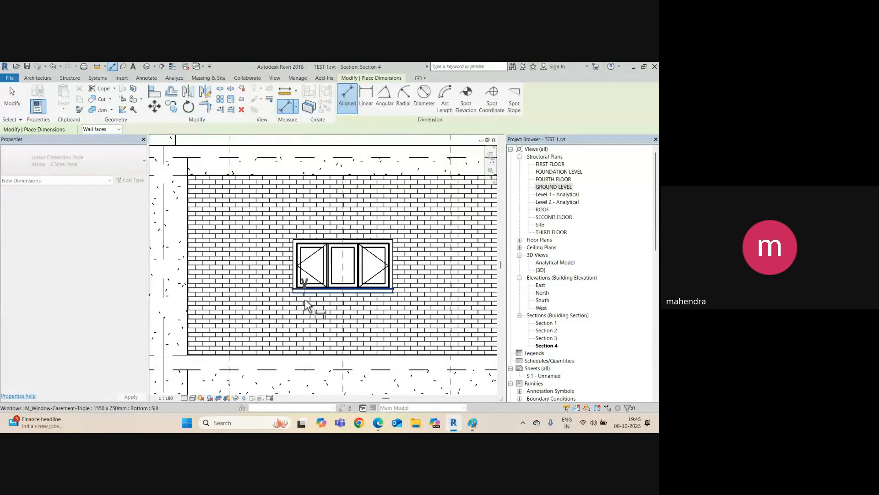
left_click(303, 352)
scroll(261, 348, "down", 1)
middle_click_drag(261, 348, 343, 301)
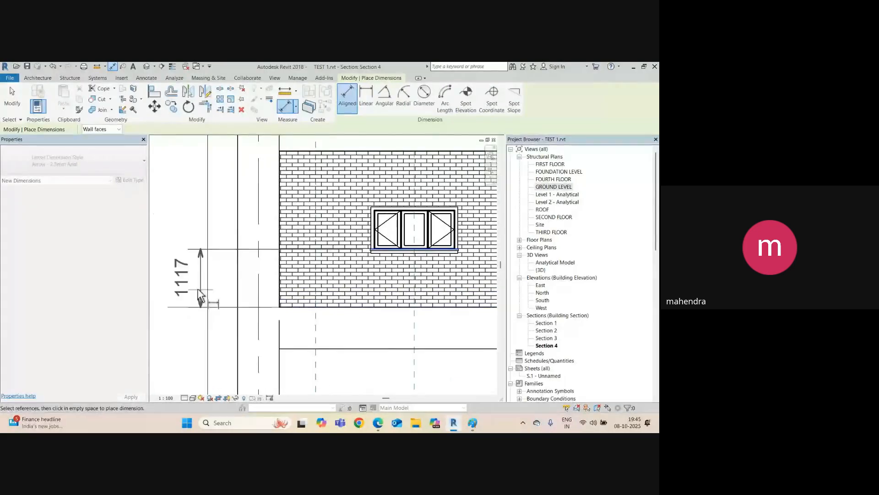
left_click(189, 284)
key("Escape")
Step: Check the window's sill height in its properties and delete the sill dimension beside the column
left_click(421, 236)
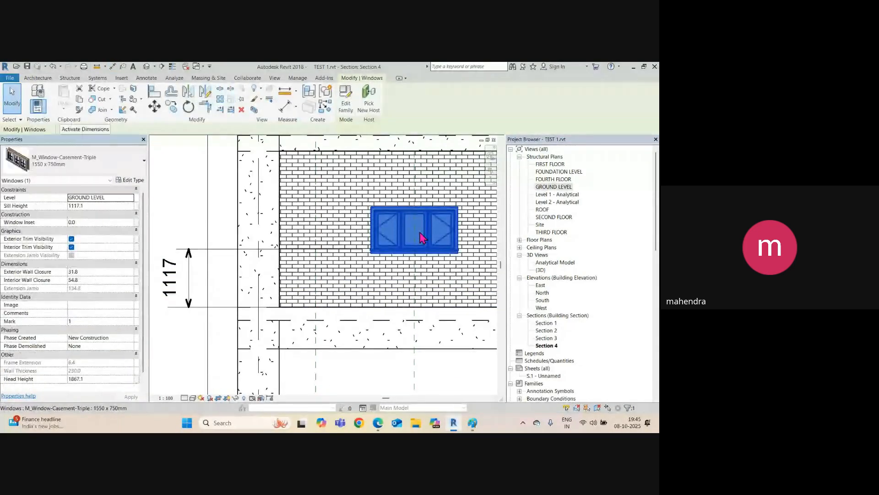
left_click(222, 265)
left_click(190, 274)
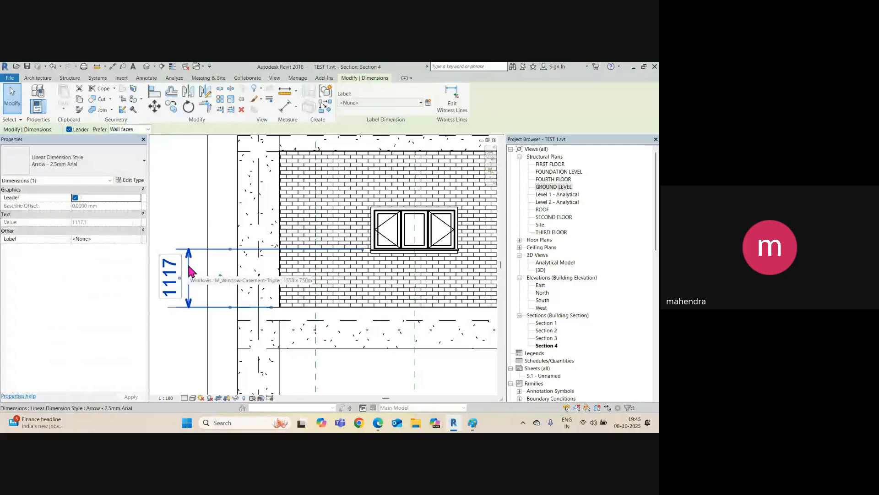
key("Delete")
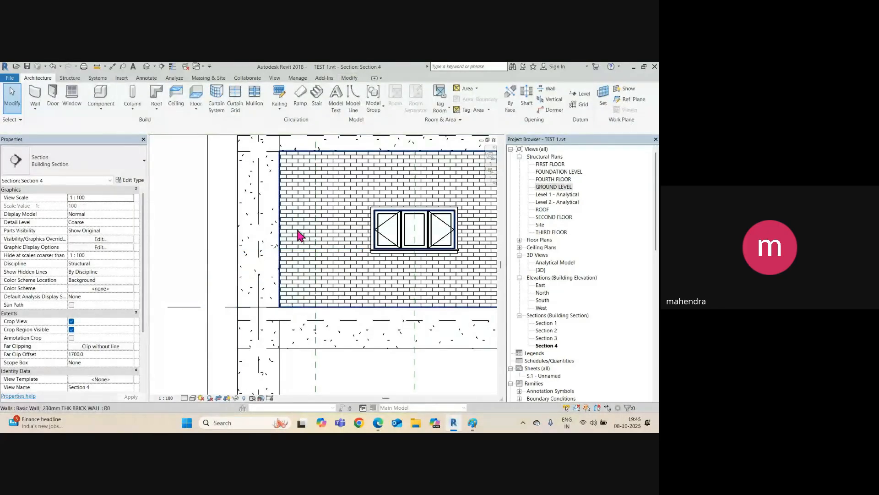
Step: Create a horizontal reference plane offset 1200 mm above the GROUND LEVEL line by picking that level
key("r")
key("p")
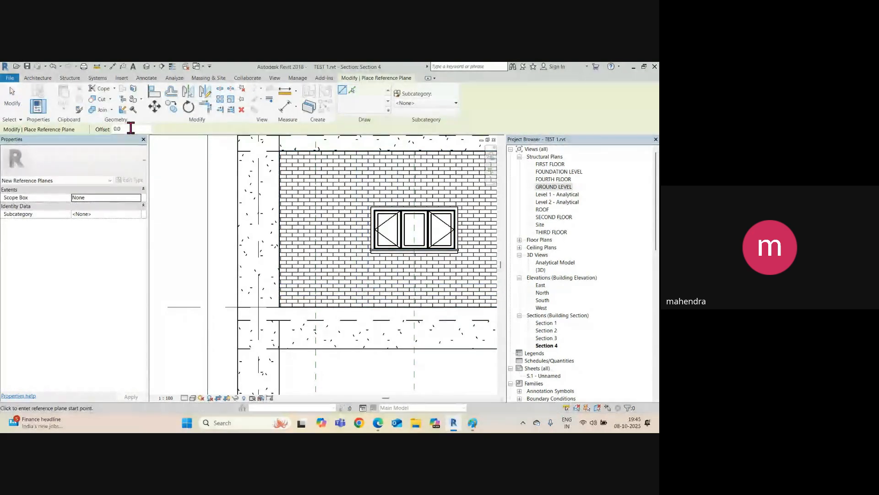
type("120")
left_click(352, 90)
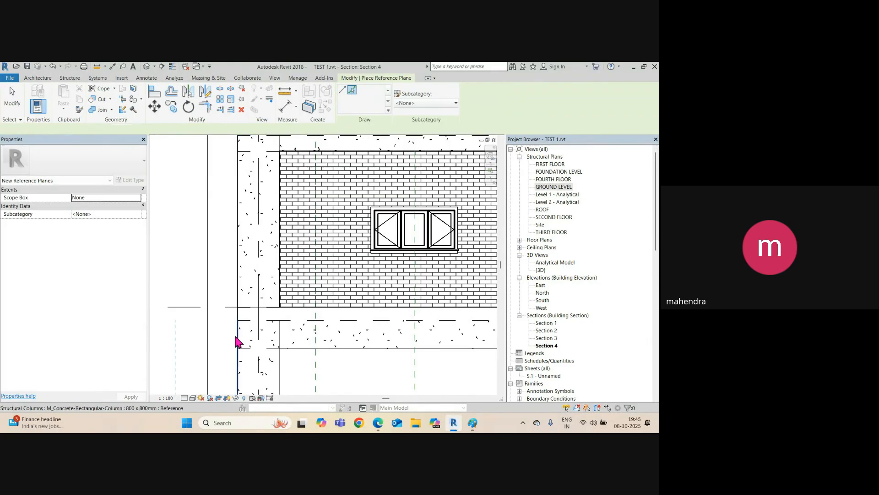
left_click(225, 307)
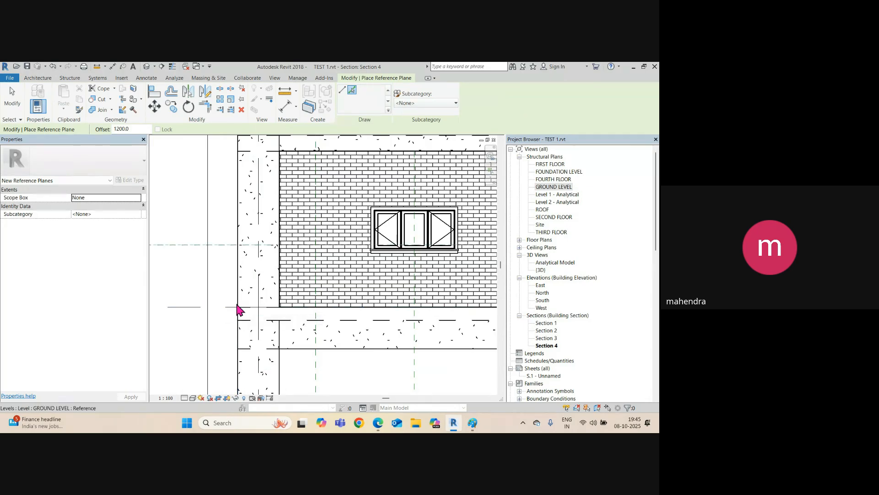
middle_click_drag(285, 268, 245, 273)
key("Escape")
Step: Align the bottom sill of the casement window with the horizontal reference plane
scroll(364, 251, "up", 3)
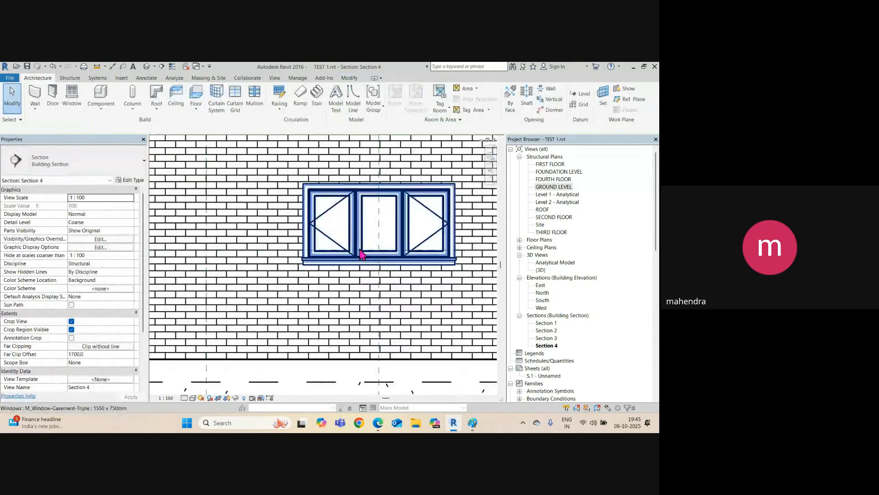
key("a")
key("l")
scroll(279, 254, "down", 3)
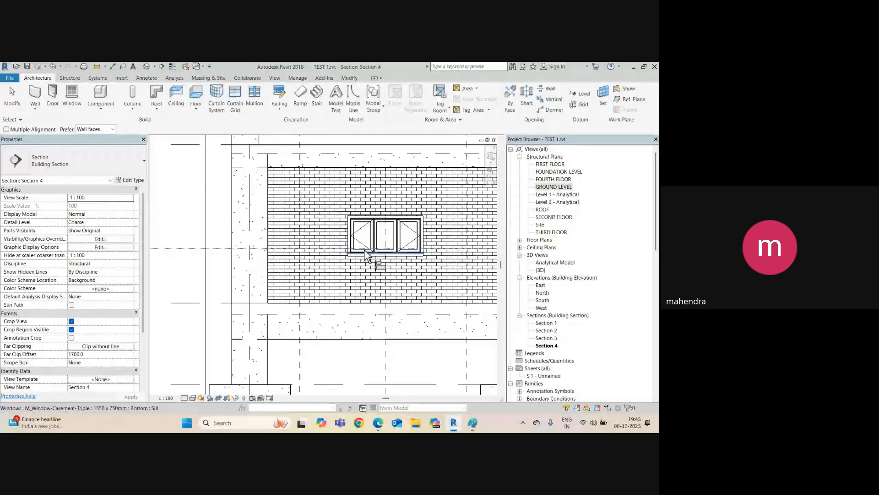
scroll(331, 267, "down", 2)
key("Escape")
scroll(369, 246, "up", 2)
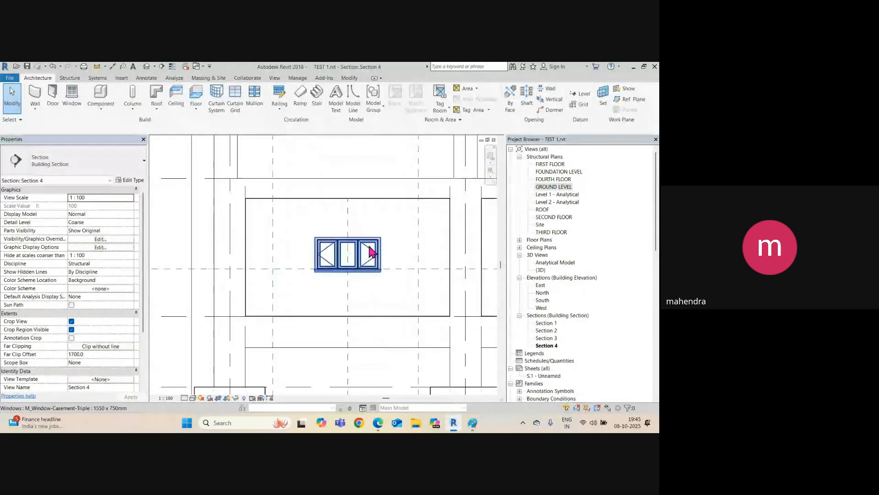
Step: Check the aligned window's sill height and widen Section 4's crop region to show two more bays
left_click(366, 251)
scroll(226, 256, "down", 2)
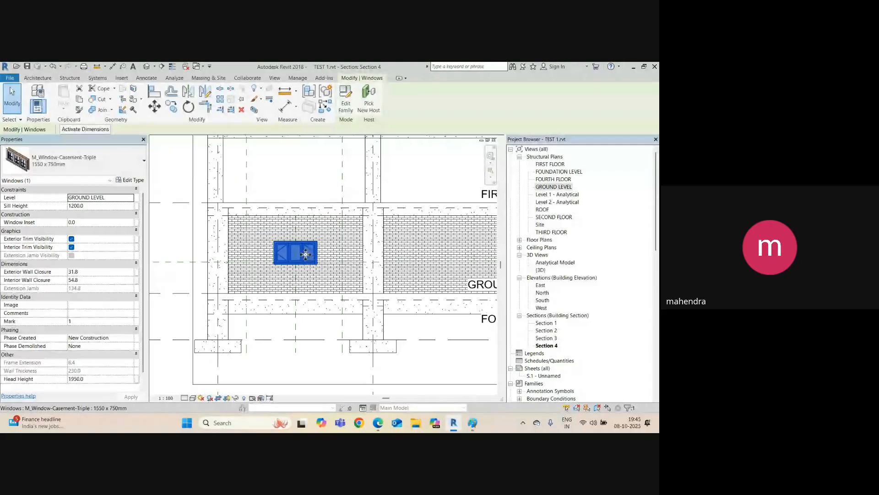
scroll(255, 278, "down", 3)
scroll(279, 275, "down", 2)
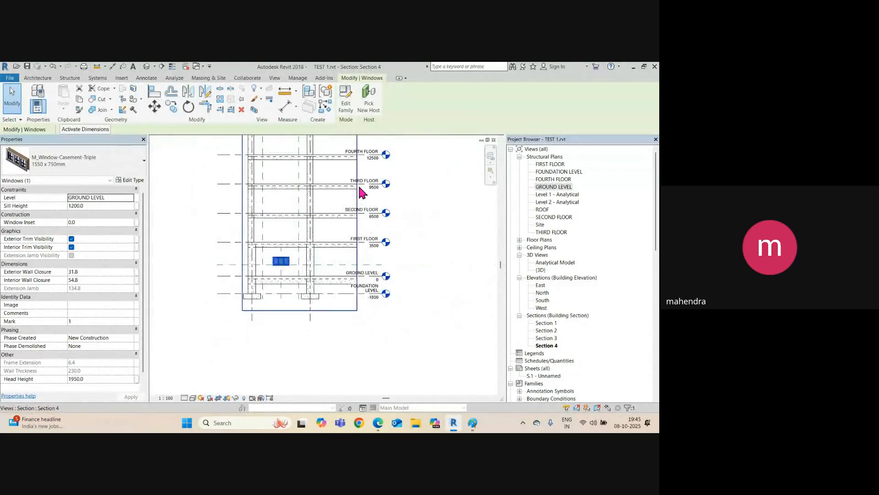
left_click(358, 185)
left_click_drag(357, 198, 439, 210)
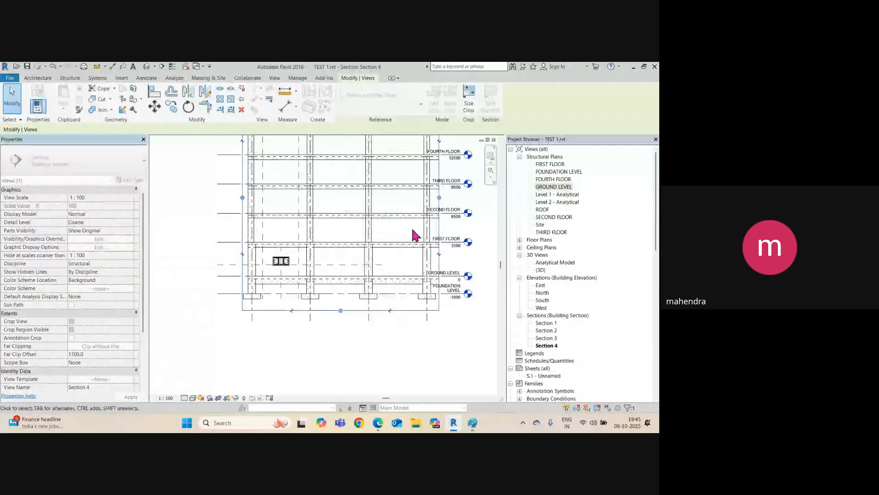
Step: Copy the casement window from the beam midpoint above it to the midpoint of the adjacent bay's beam
scroll(294, 275, "up", 3)
left_click(289, 267)
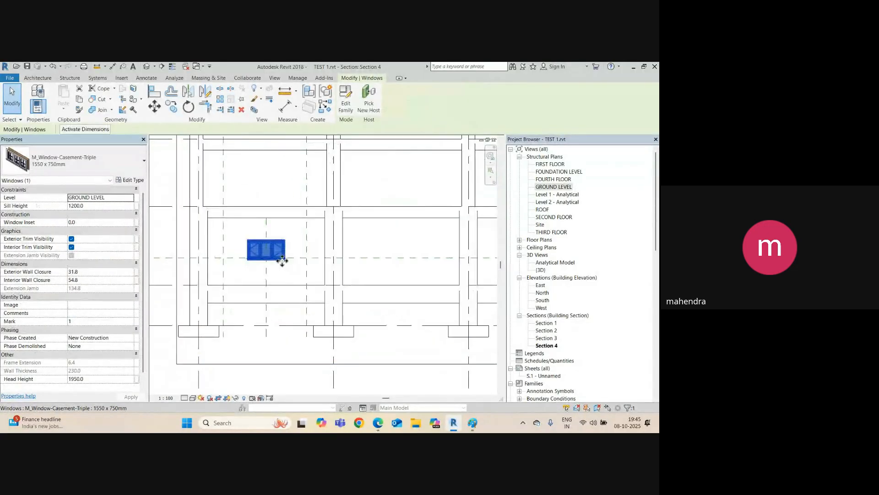
key("c")
key("o")
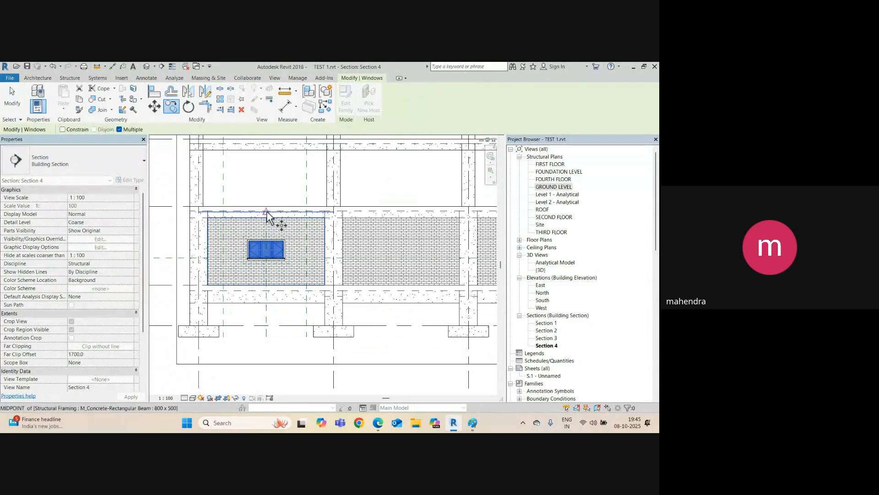
left_click(267, 212)
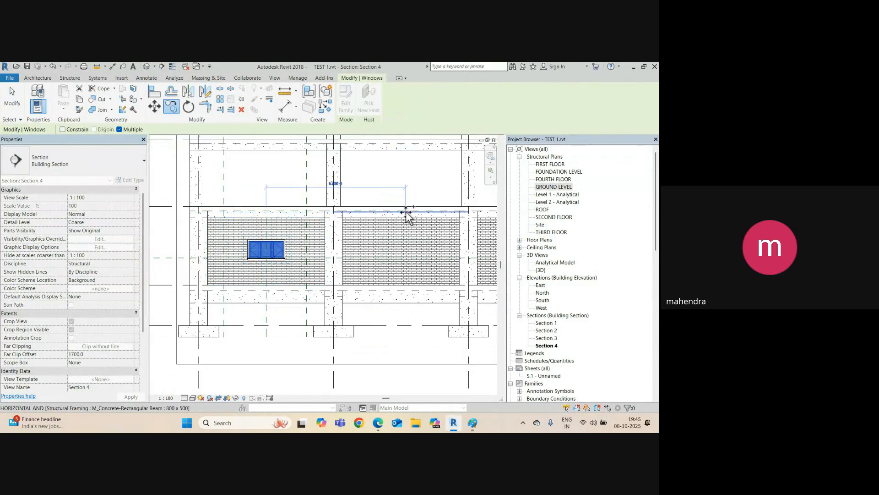
middle_click_drag(275, 227, 254, 241)
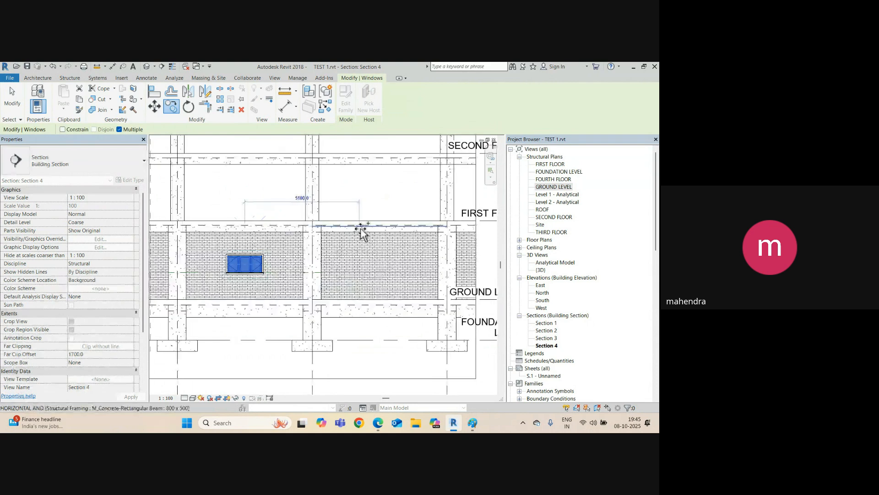
left_click(380, 225)
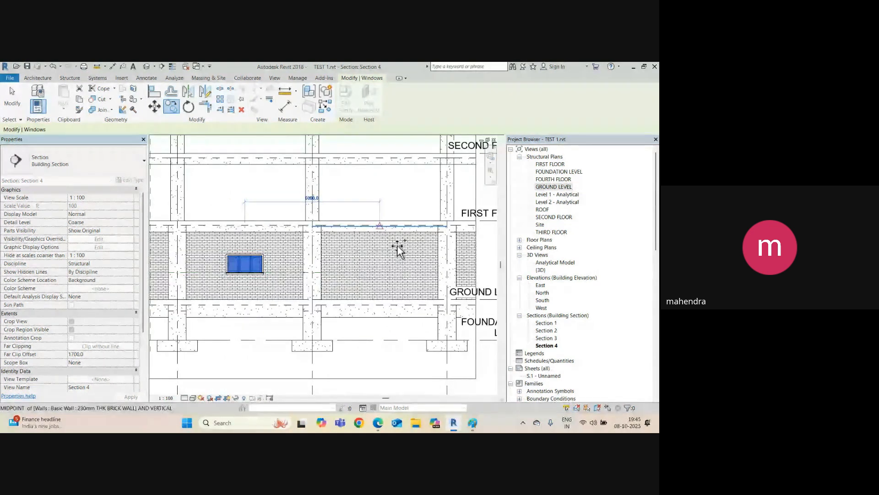
key("Escape")
key("Escape")
Step: Open the 3D view to examine both windows in the brick walls
scroll(400, 257, "down", 2)
middle_click_drag(291, 280, 316, 293)
left_click(146, 67)
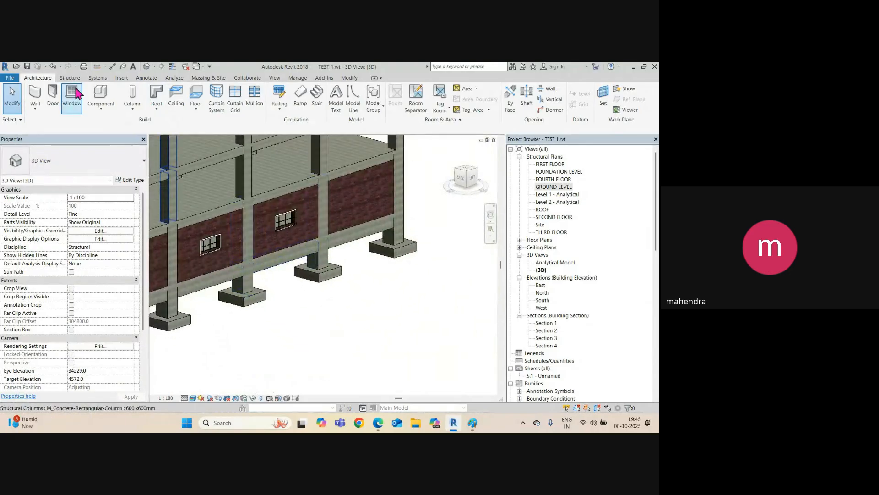
Step: Start loading a family and open the Windows folder of the India library
left_click(122, 79)
left_click(306, 112)
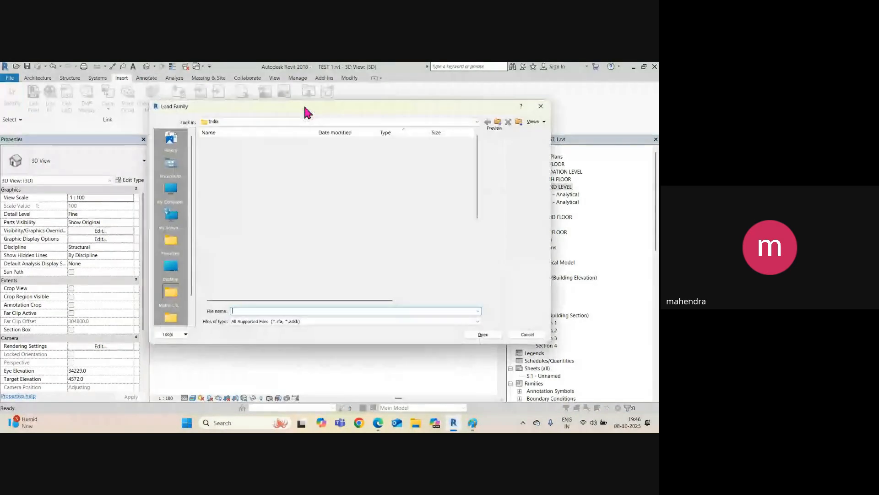
scroll(233, 248, "down", 6)
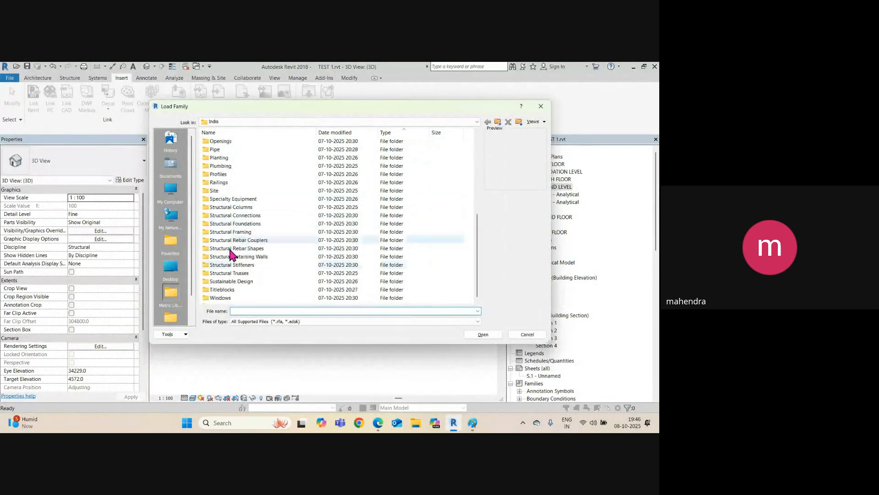
double_click(220, 298)
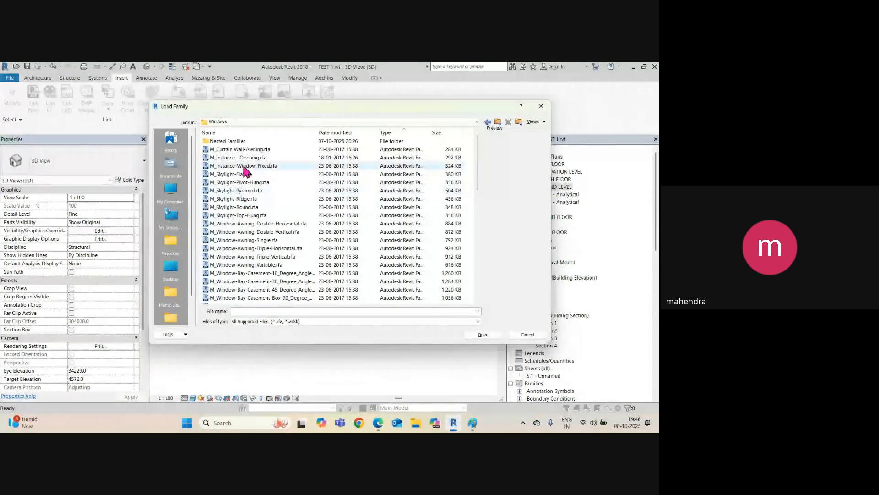
Step: Preview the window families one by one, from the instance and skylight types through to M_Window-Louvers
left_click(245, 168)
key("Down")
key("Down")
key("Down")
key("Down")
key("Down")
key("Down")
key("Down")
key("Down")
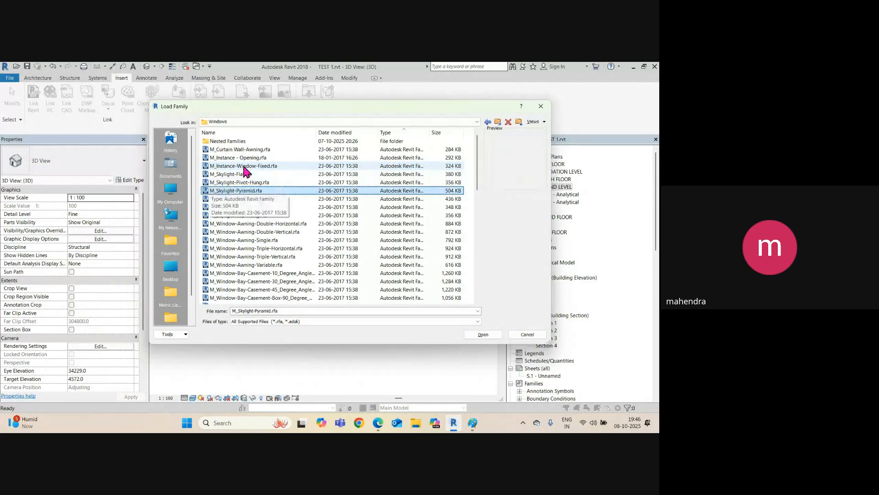
key("Down")
key("Down")
key("Down")
key("Down")
key("Down")
key("Down")
key("Down")
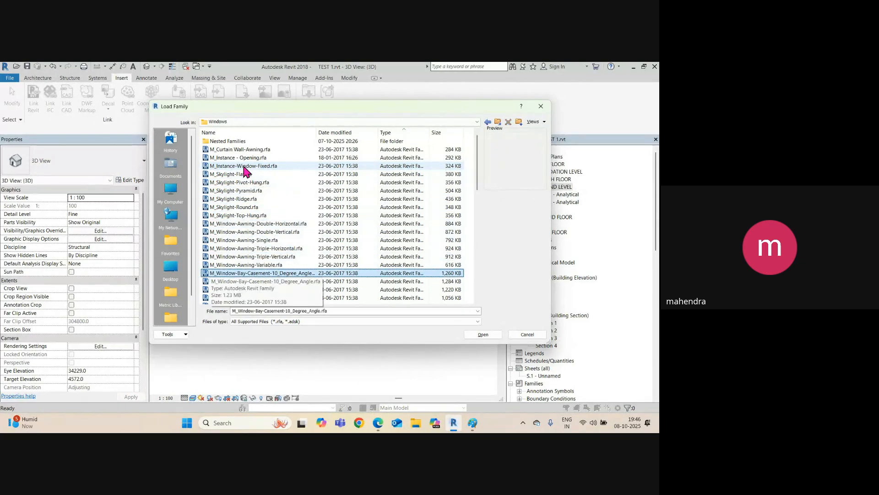
key("Up")
key("Up")
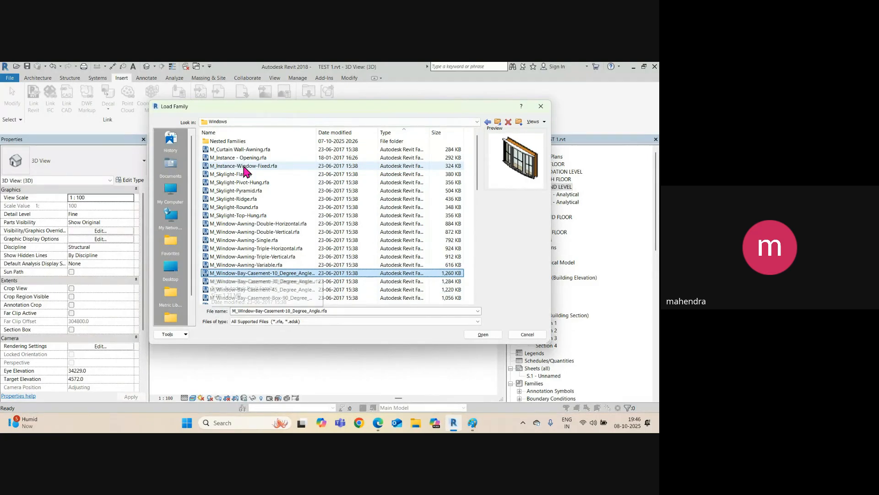
key("Down")
key("Down")
key("Down")
key("Down")
key("Down")
key("Down")
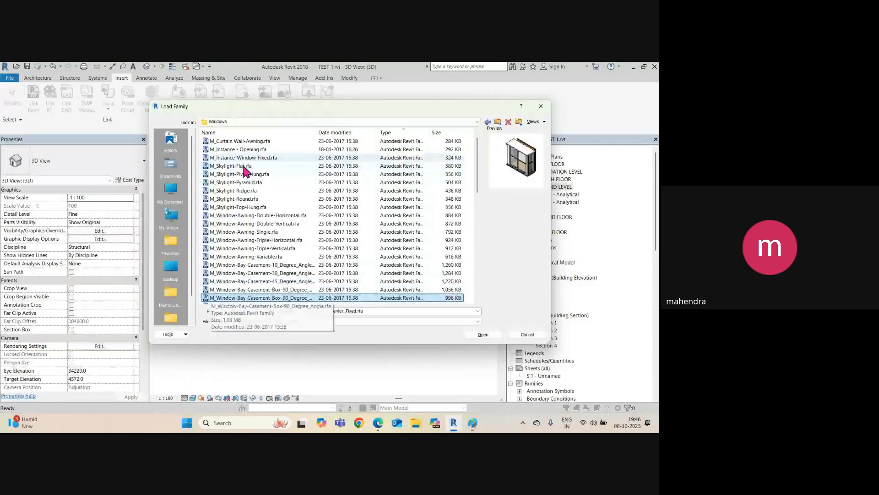
key("Down")
key("Down")
key("Down")
key("Down")
key("Down")
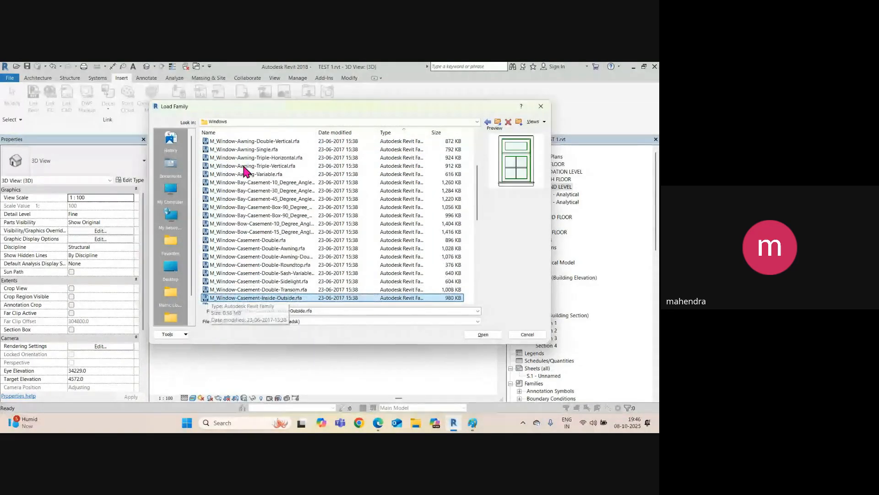
key("Down")
key("Down")
key("Down")
key("Down")
key("Down")
key("Down")
key("Down")
key("Down")
key("Down")
key("Down")
key("Down")
key("Down")
key("Down")
key("Down")
key("Down")
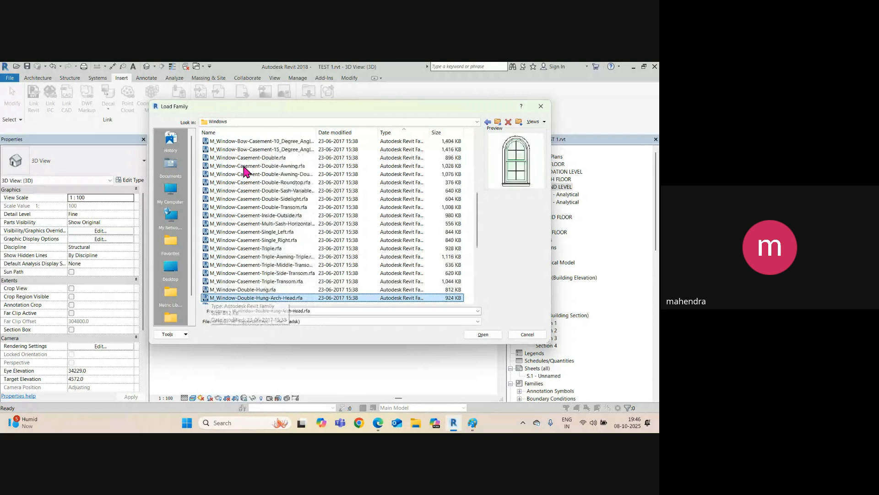
key("Down")
key("Down")
key("Down")
key("Down")
key("Down")
key("Down")
key("Down")
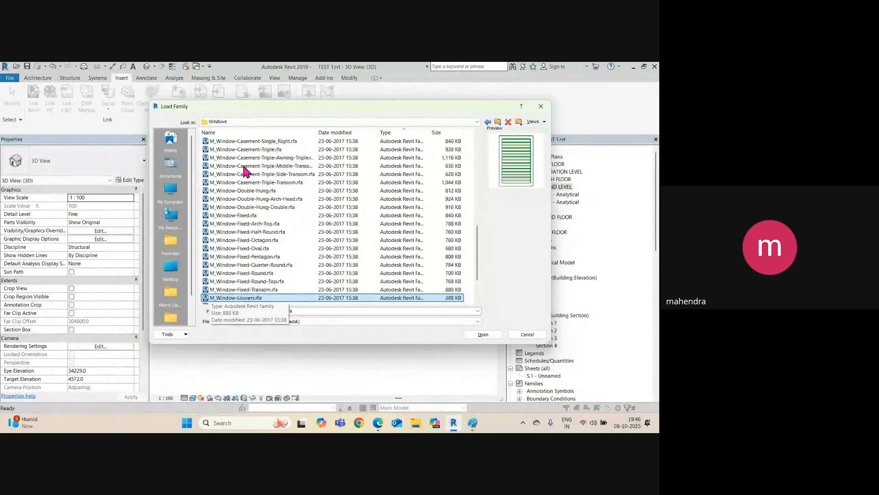
Step: Go back up the family list to M_Window-Bay-Casement-10_Degree_Angle and load it into the project
key("Up")
key("Up")
key("Up")
key("Up")
key("Up")
key("Up")
key("Up")
key("Up")
key("Up")
key("Up")
key("Up")
key("Up")
key("Up")
key("Up")
key("Up")
key("Up")
key("Up")
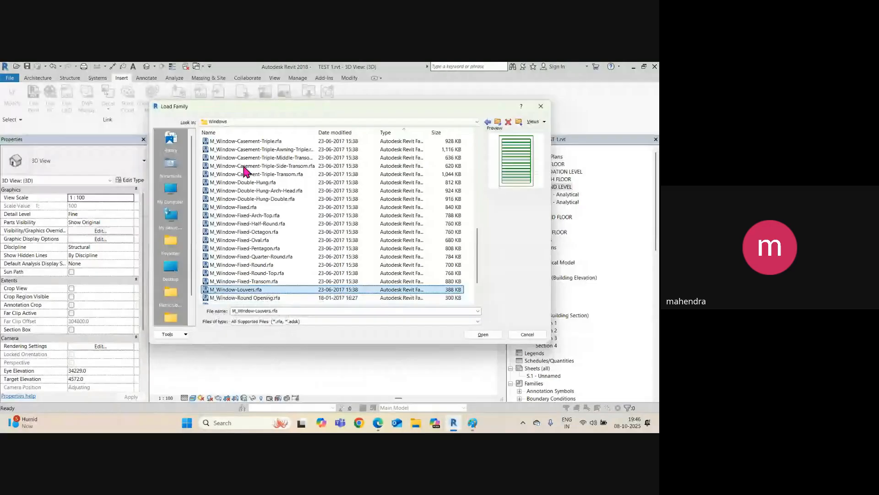
key("Up")
key("Up")
key("Up")
key("Up")
key("Up")
key("Up")
key("Up")
key("Up")
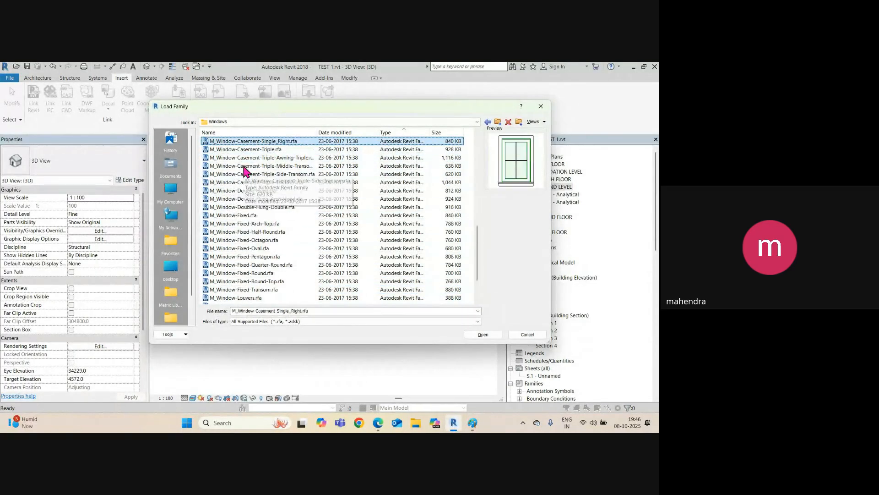
key("Up")
key("Up")
key("Up")
key("Up")
key("Up")
key("Up")
key("Up")
key("Up")
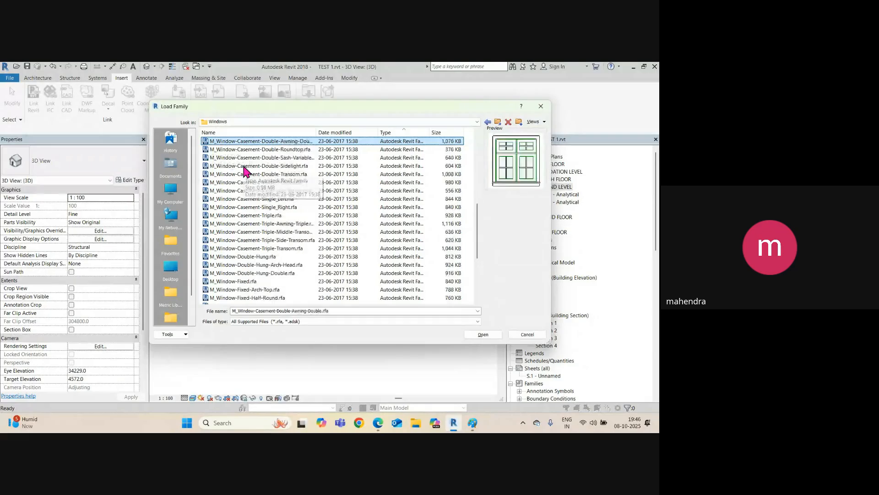
key("Up")
key("Up")
key("Up")
key("Up")
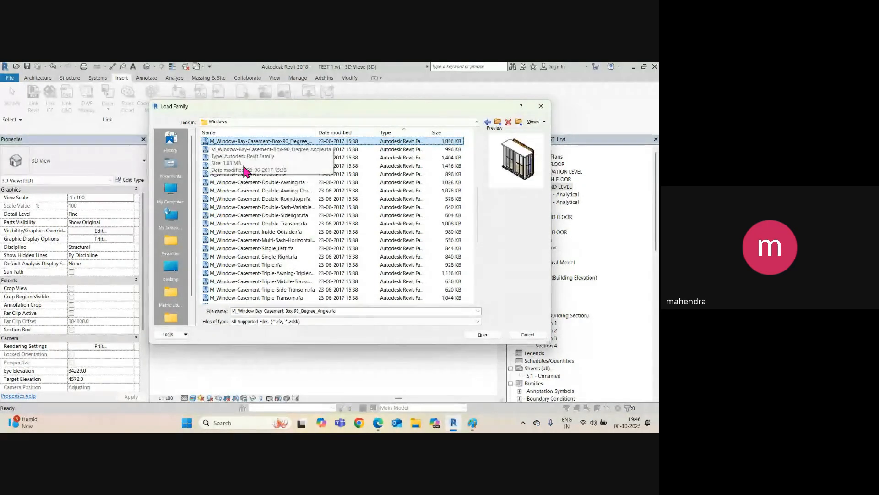
left_click(477, 336)
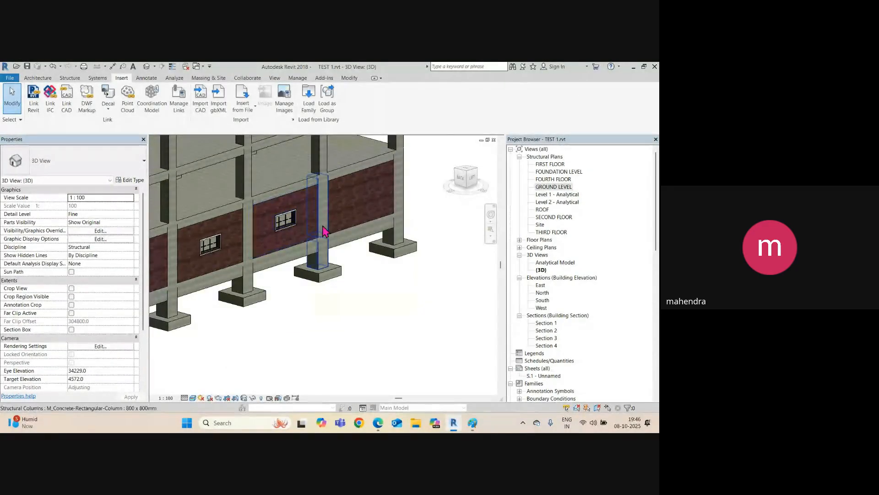
Step: Place a 2300 x 1500 x 150mm M_Window-Bay-Casement-10_Degree_Angle window in the end bay's brick wall beside the two casement windows
left_click(38, 78)
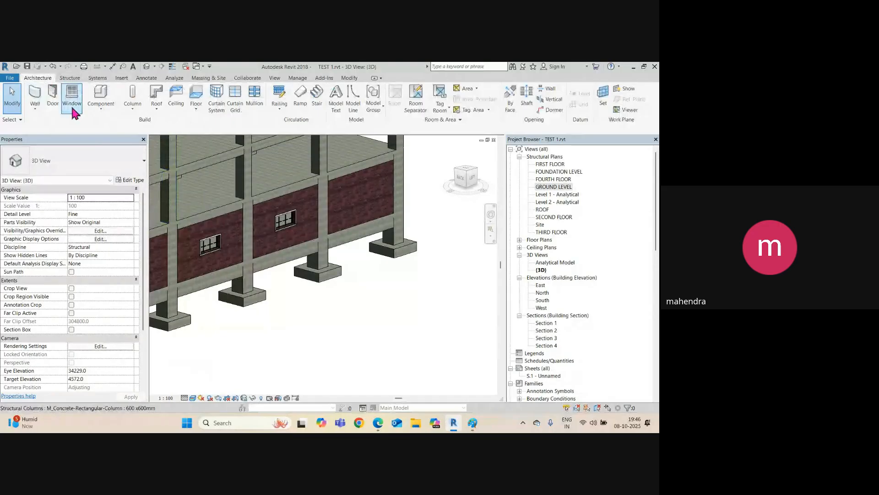
left_click(78, 98)
scroll(362, 207, "up", 5)
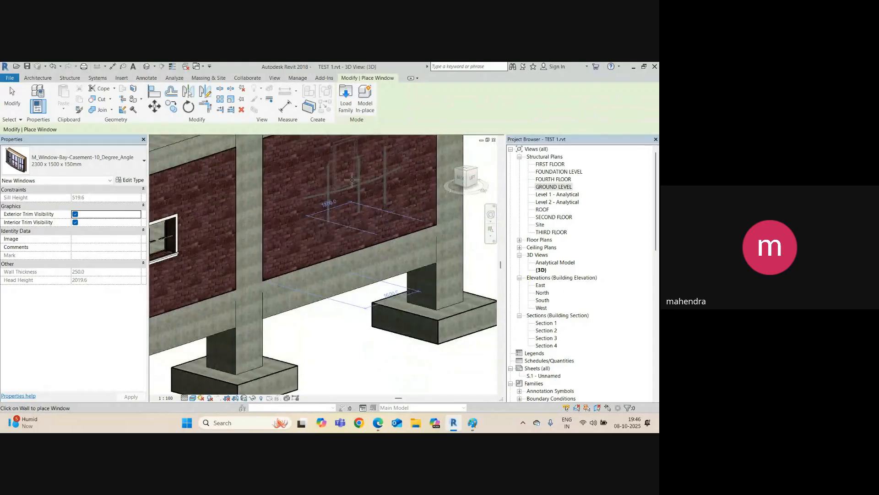
left_click(328, 218)
key("Escape")
scroll(358, 200, "down", 3)
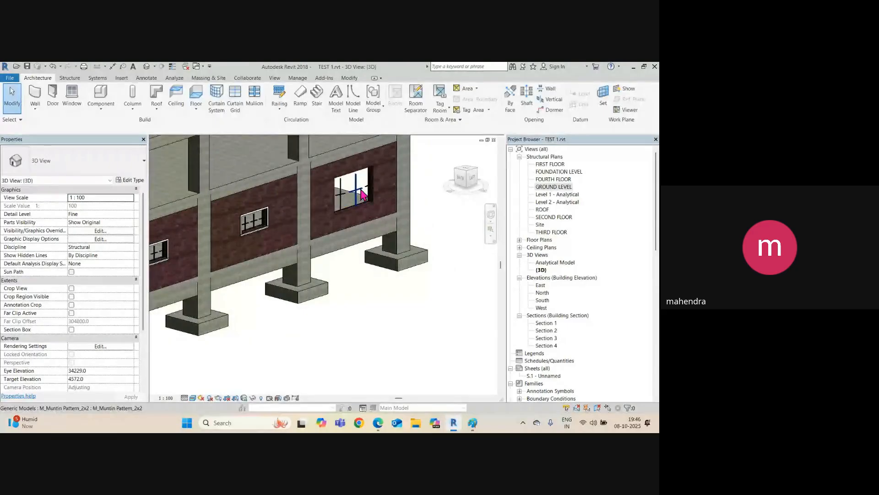
Step: Examine the placed bay window's opening and muntins up close from the other side of the wall
left_click(363, 196)
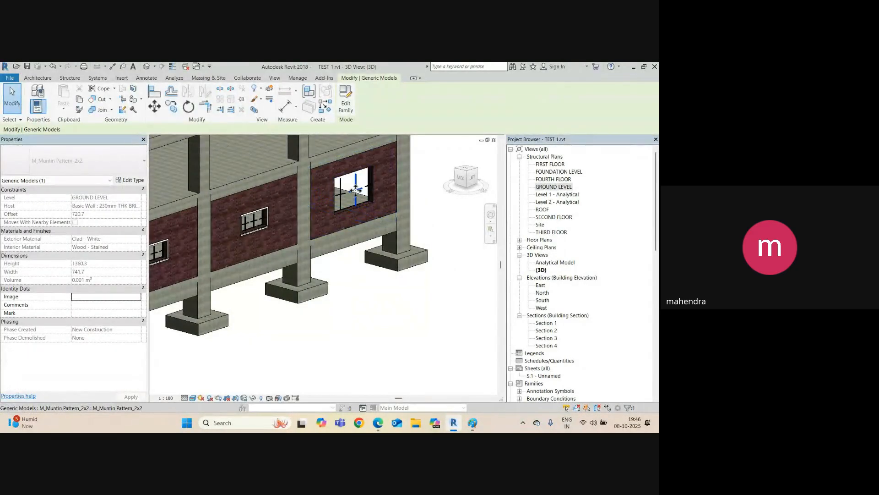
middle_click_drag(357, 191, 261, 234, "shift")
scroll(384, 205, "up", 2)
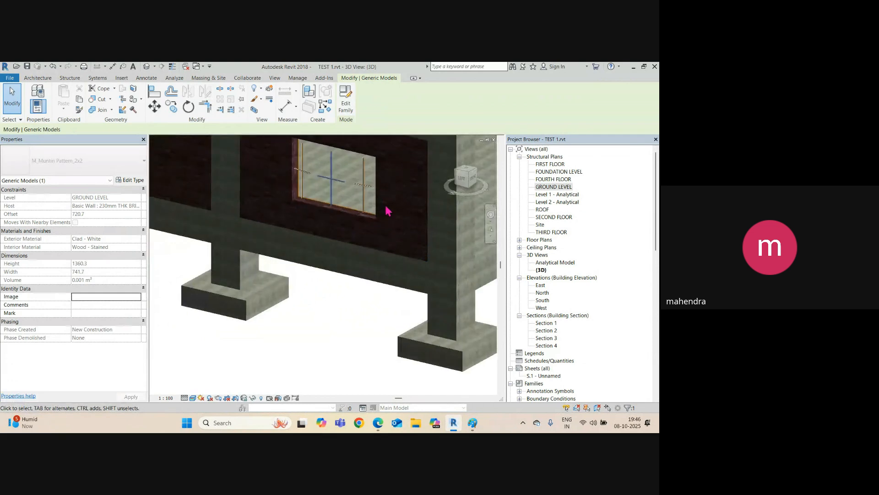
key("Escape")
scroll(386, 211, "up", 5)
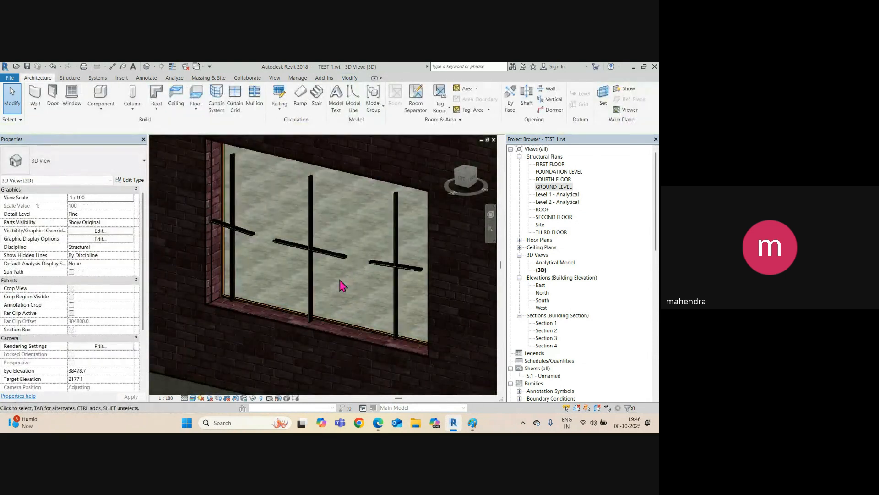
left_click(315, 258)
scroll(314, 260, "down", 3)
key("Escape")
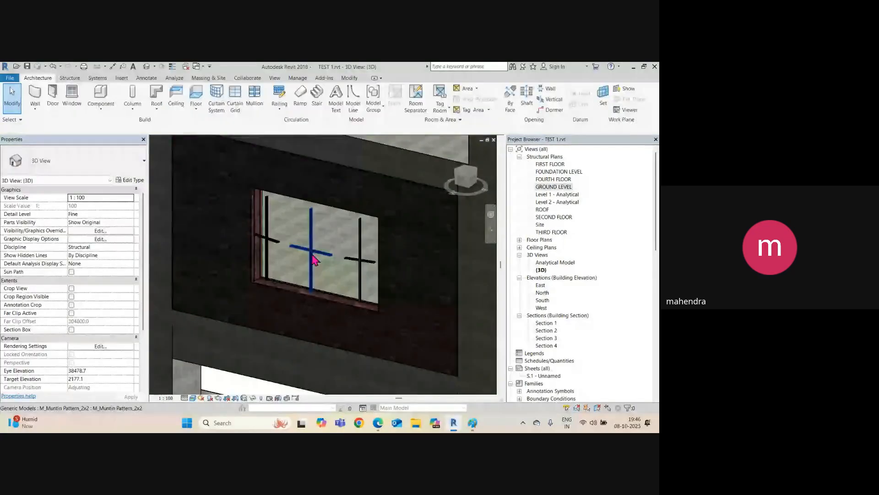
scroll(314, 259, "down", 3)
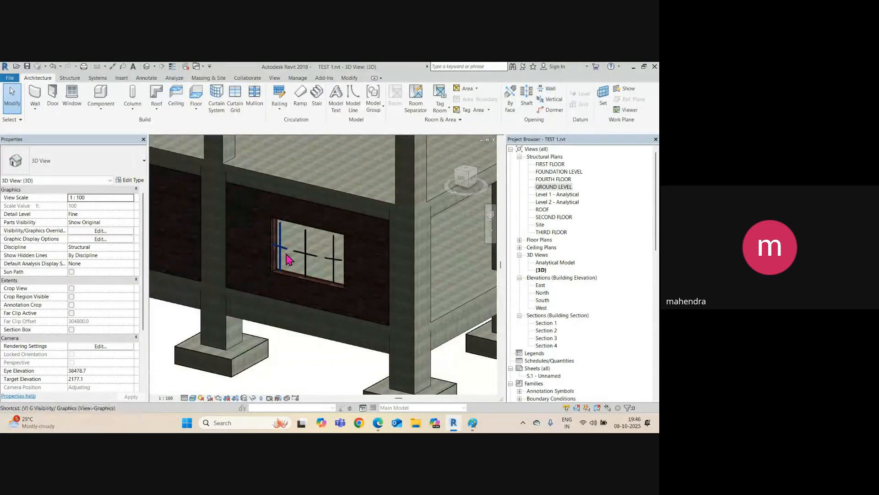
Step: Turn on visibility of the Windows model category in the 3D view's Visibility/Graphic Overrides
key("v")
key("v")
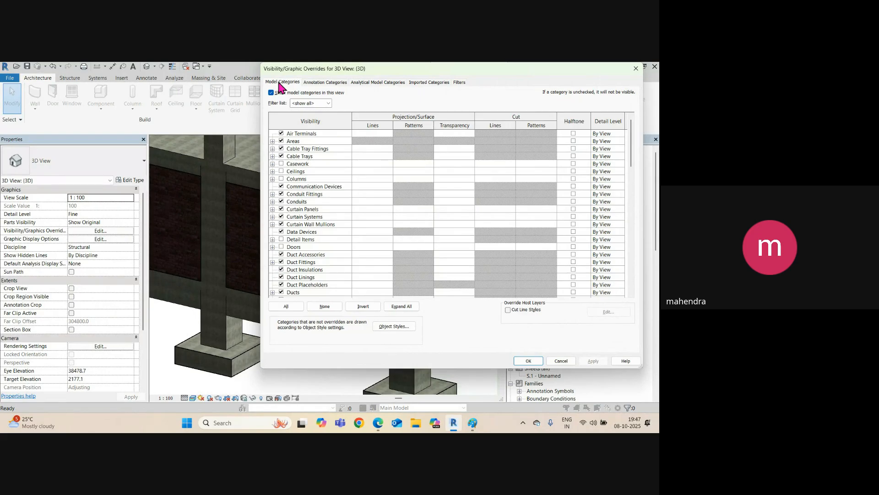
left_click(326, 82)
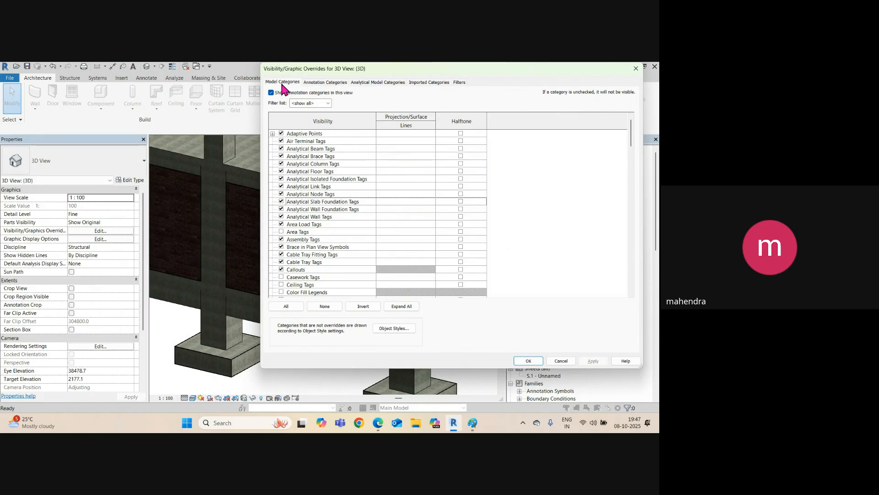
left_click(282, 83)
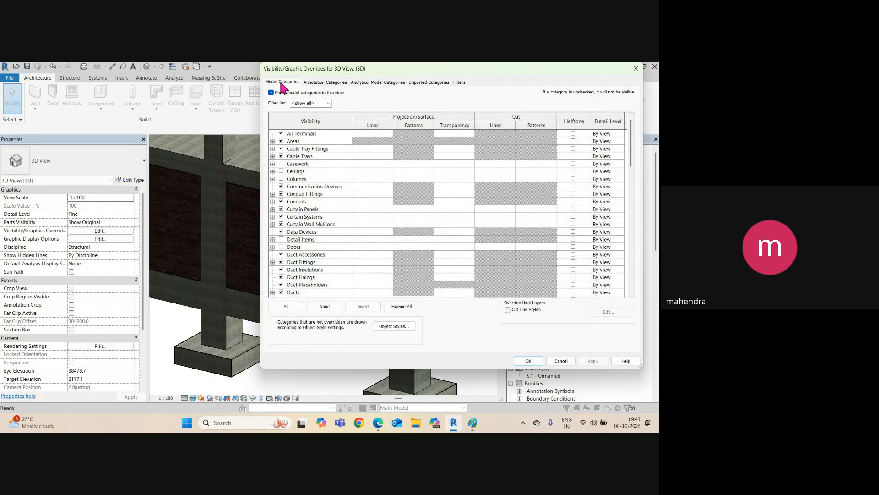
scroll(331, 263, "down", 2)
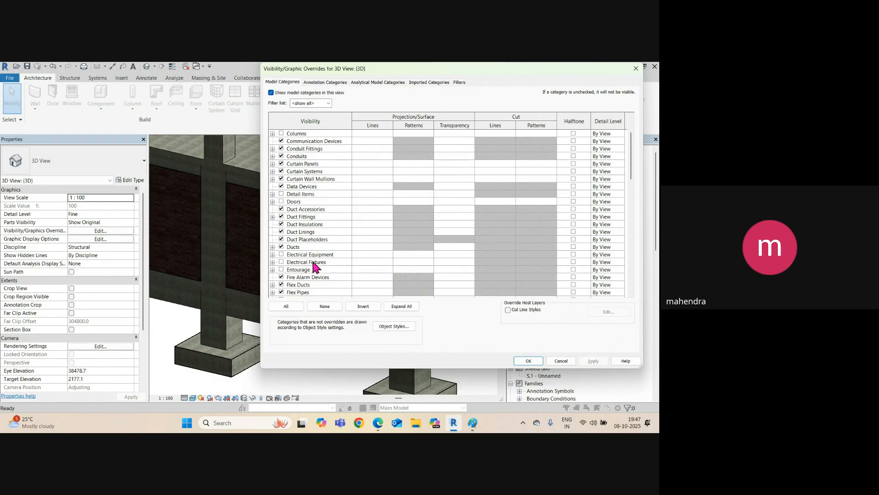
scroll(315, 267, "down", 6)
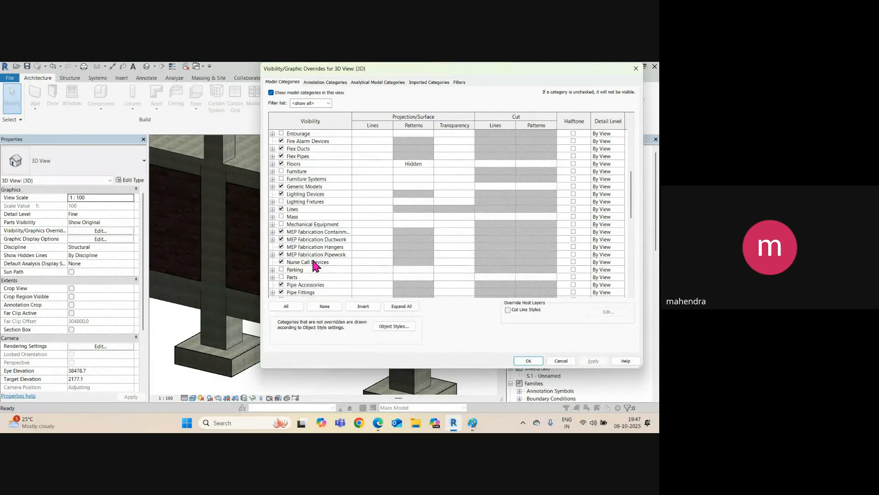
key("w")
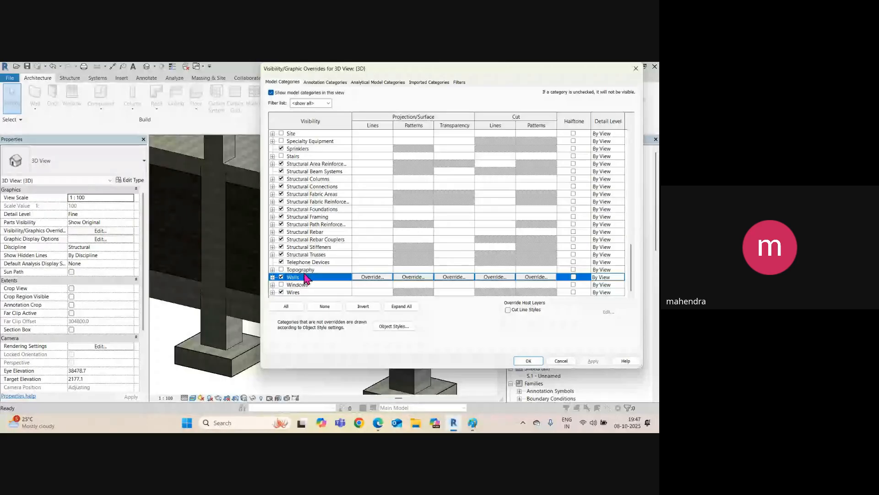
left_click(281, 285)
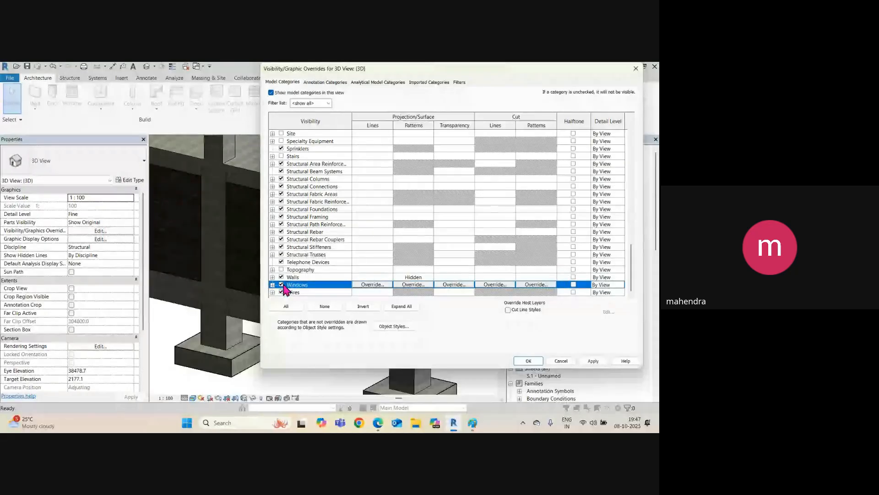
left_click(592, 361)
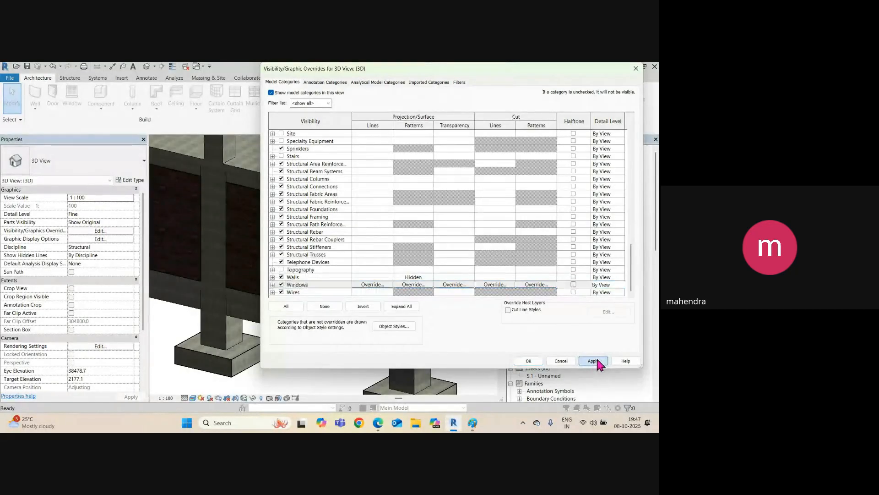
left_click(527, 361)
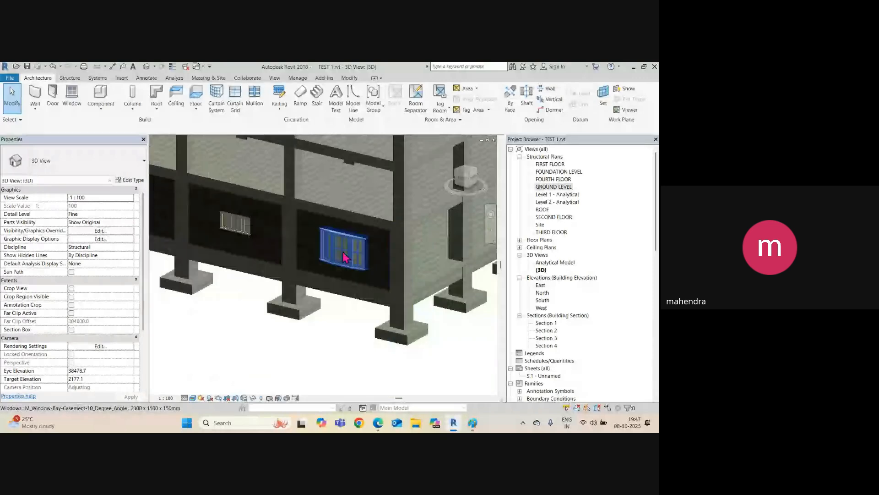
Step: Examine the bay casement window and the neighbouring triple casement window up close in the 3D view
scroll(340, 259, "up", 10)
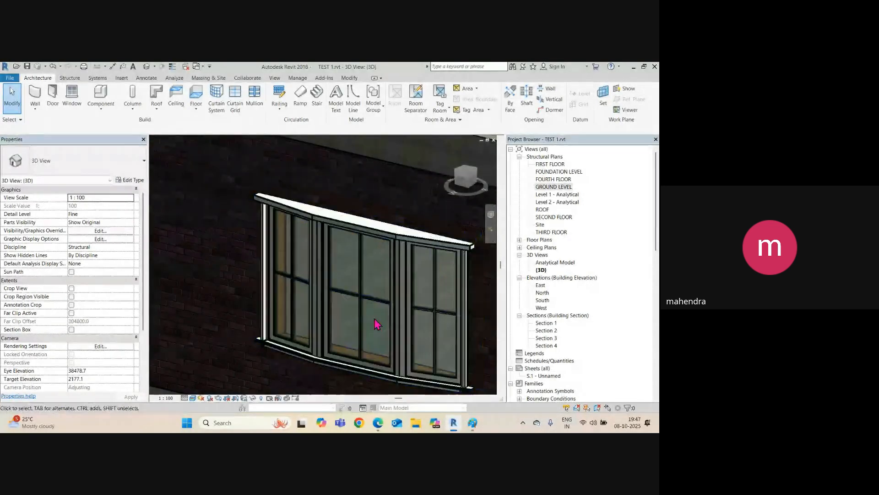
left_click(380, 254)
middle_click_drag(379, 248, 430, 335, "shift")
scroll(291, 311, "down", 4)
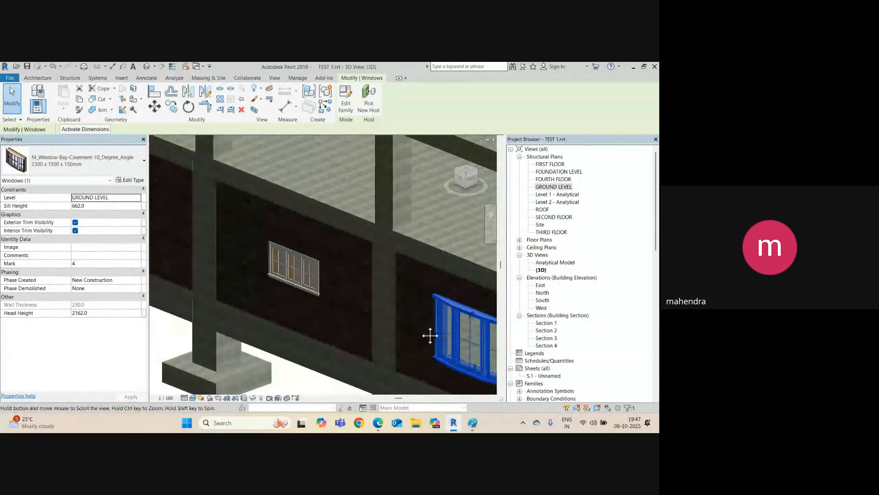
scroll(311, 270, "up", 5)
left_click(442, 353)
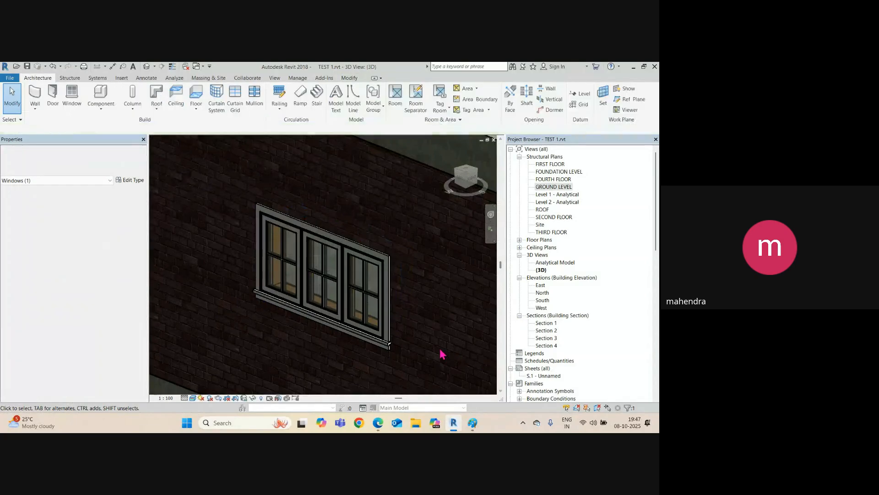
Step: Examine the triple casement windows in the neighbouring ground-level brick walls from both sides in the 3D view
scroll(306, 289, "up", 3)
scroll(326, 277, "down", 4)
scroll(352, 257, "down", 3)
scroll(355, 306, "up", 5)
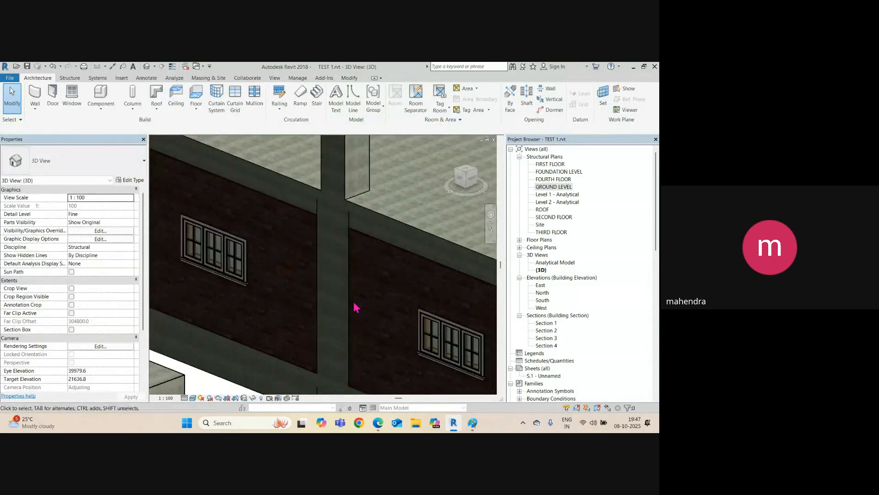
left_click(231, 269)
scroll(231, 269, "down", 4)
middle_click_drag(232, 270, 304, 298, "shift")
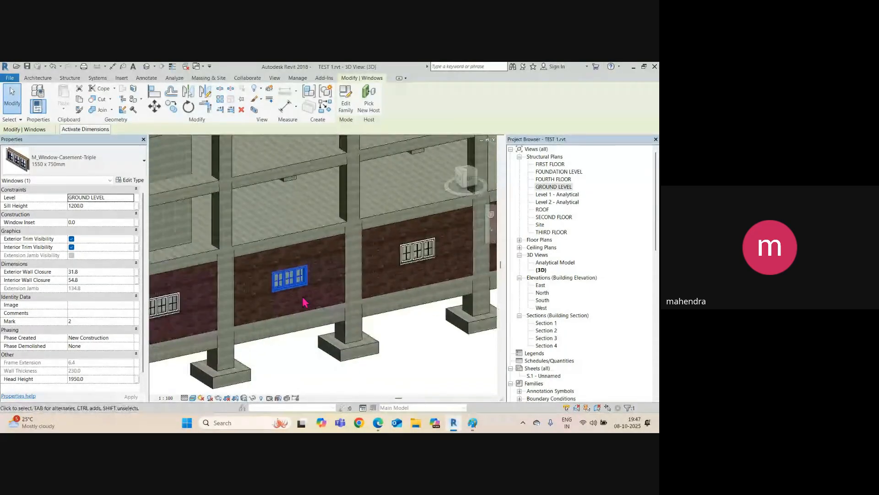
key("Escape")
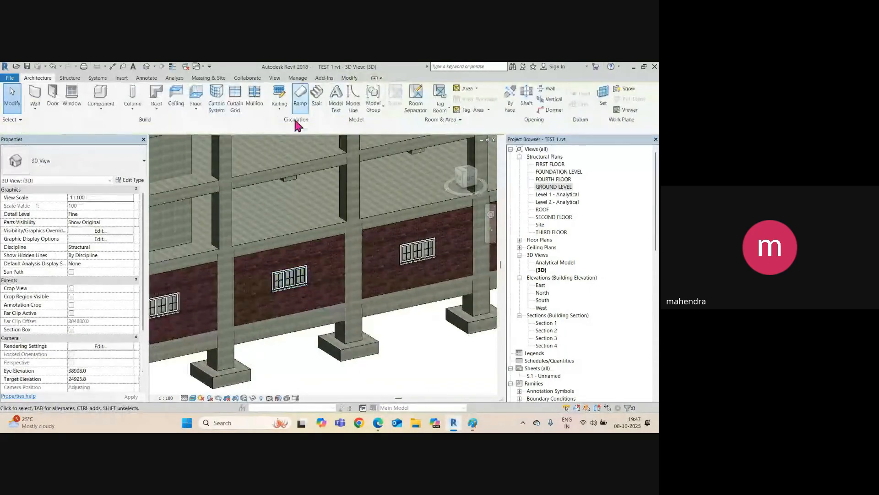
Step: Check the window types available for the middle M_Window-Casement-Triple window without changing its type
left_click(299, 276)
left_click(78, 164)
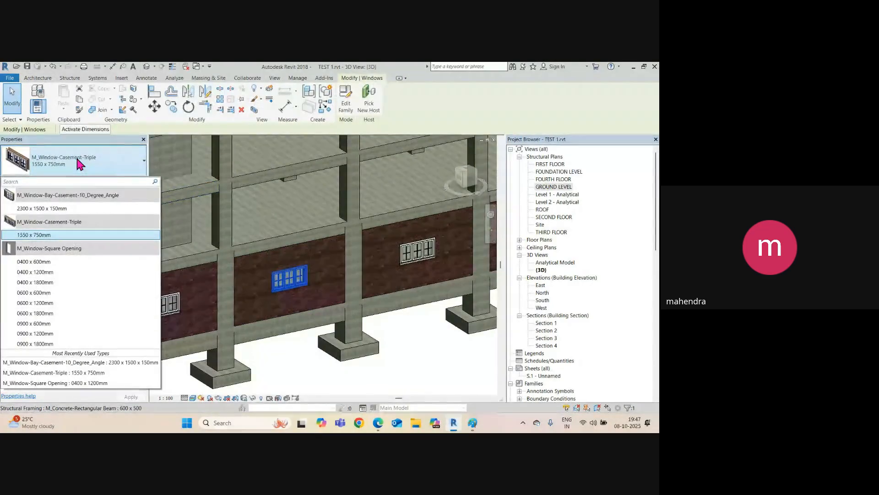
left_click(289, 263)
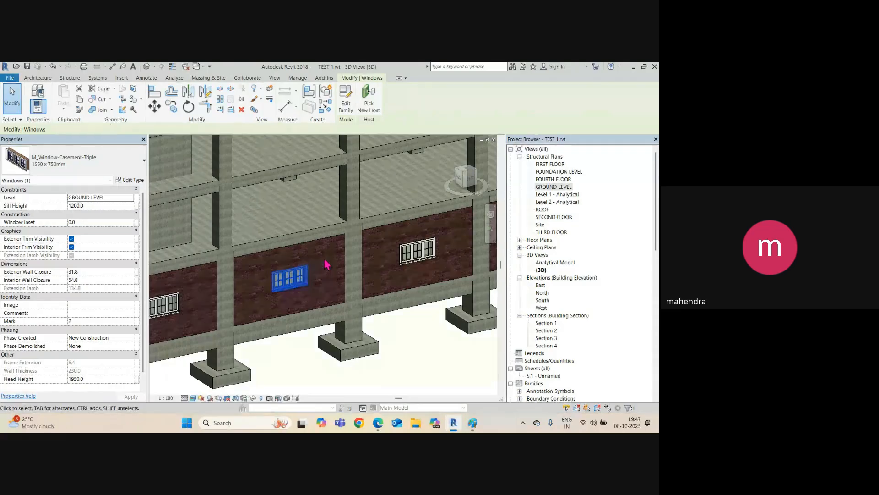
scroll(317, 277, "down", 3)
scroll(192, 289, "up", 2)
key("Escape")
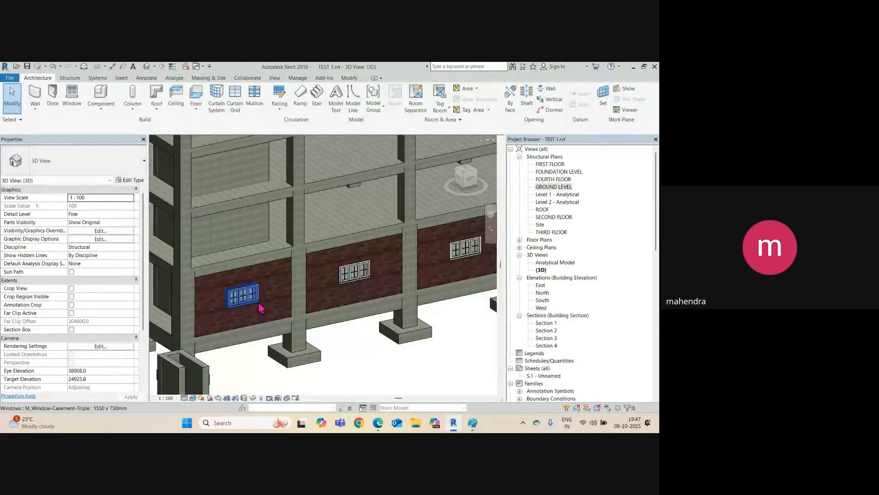
Step: Delete the three 1550 x 750mm triple casement windows from the ground-level brick walls in the 3D view
scroll(286, 303, "down", 1)
middle_click_drag(261, 334, 191, 330)
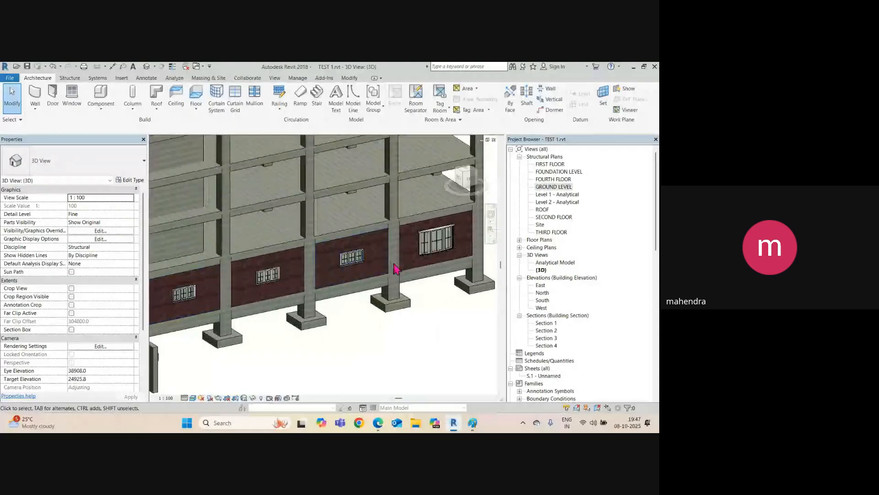
left_click(360, 260)
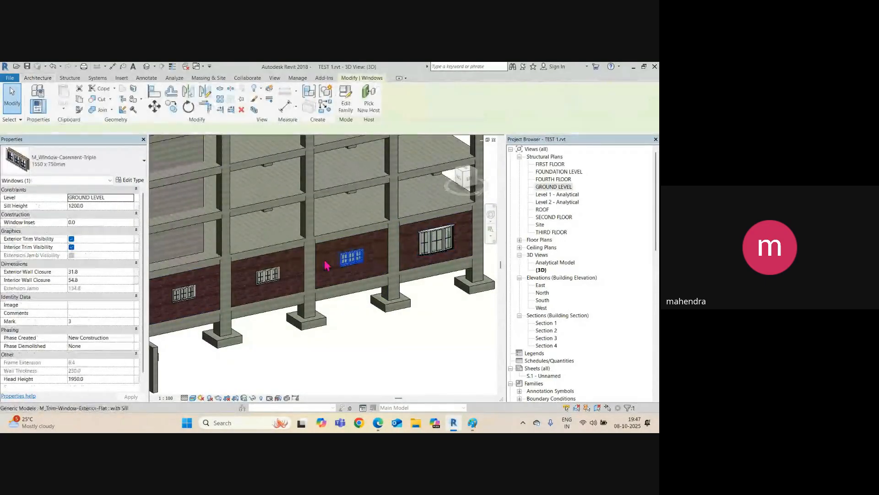
left_click(270, 274, "ctrl")
left_click(185, 289, "ctrl")
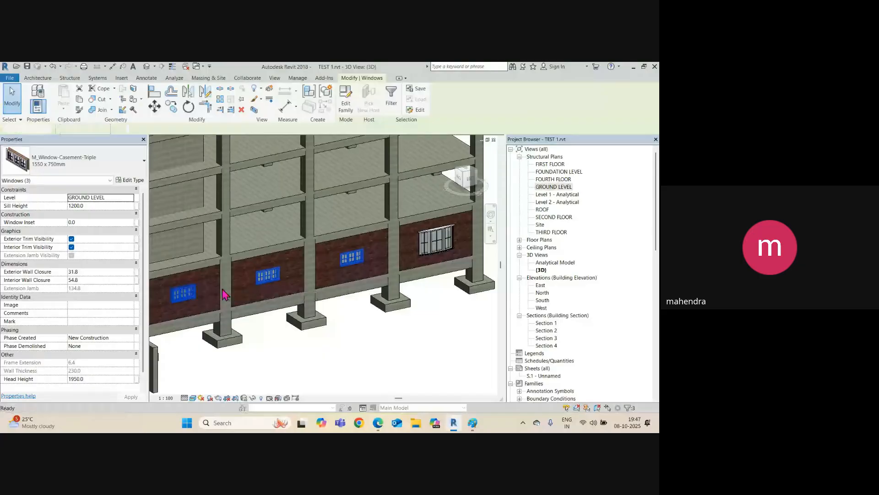
Step: Widen the crop region of the Section 4 view past grid 5 to include the bay casement window
left_click(433, 254)
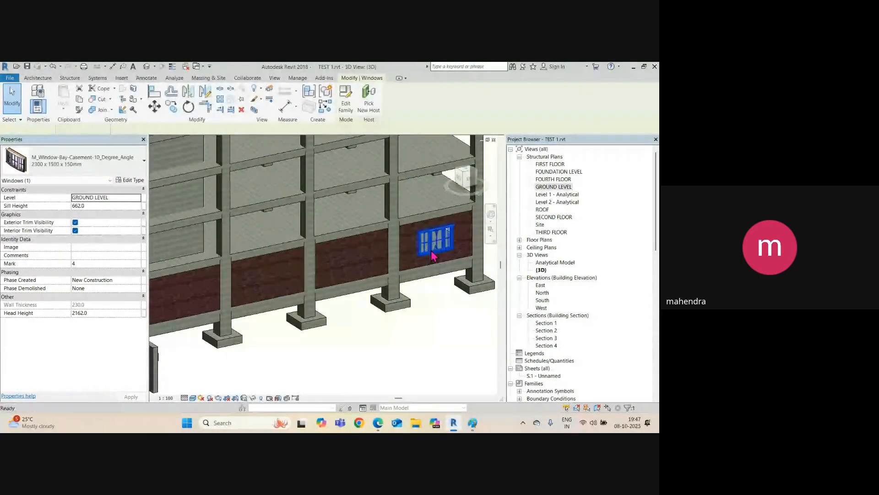
key("ctrl+Tab")
scroll(269, 277, "down", 3)
scroll(305, 271, "up", 1)
scroll(341, 219, "down", 2)
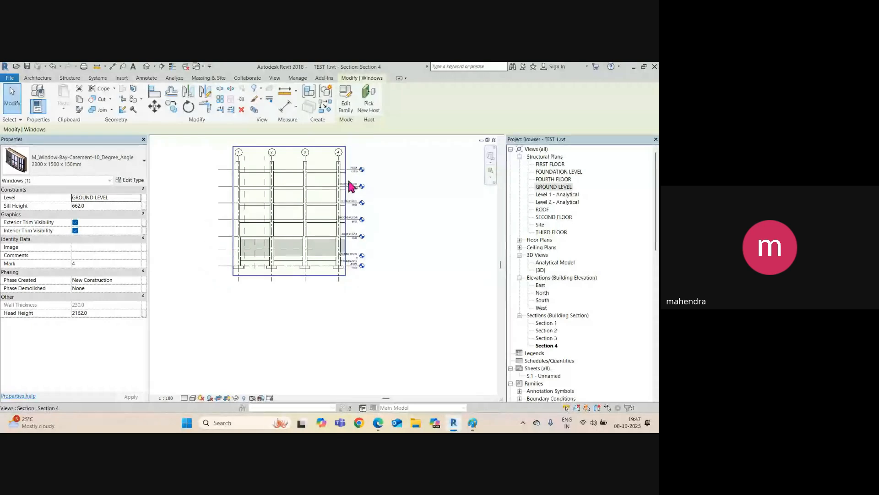
left_click(348, 183)
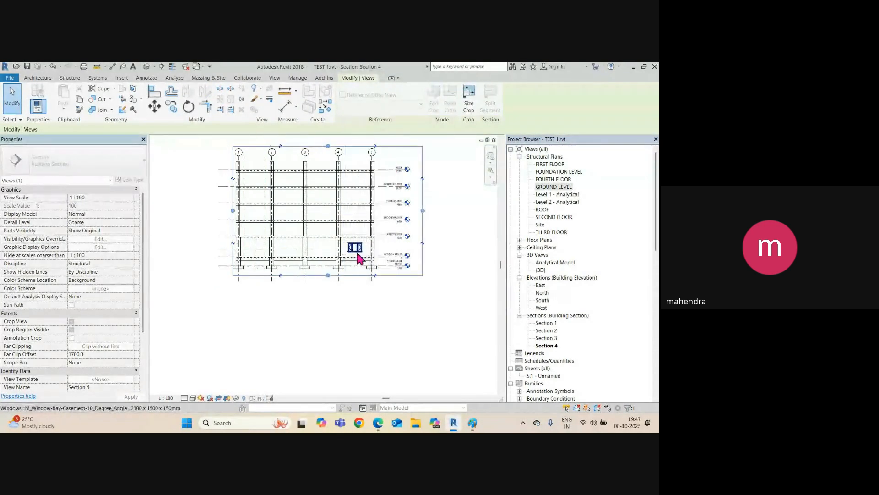
Step: Copy the bay casement window from the beam midpoint between grids 4 and 5 into the wall between grids 3 and 4
scroll(359, 252, "up", 4)
left_click(360, 253)
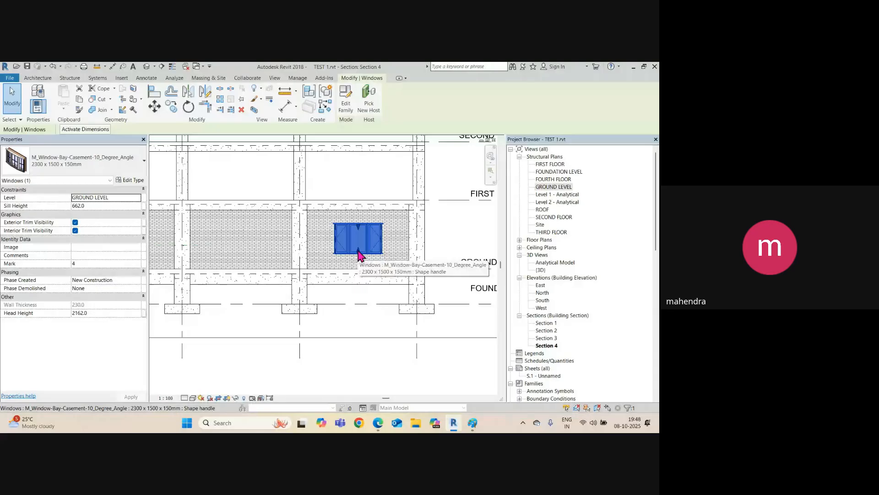
key("m")
key("v")
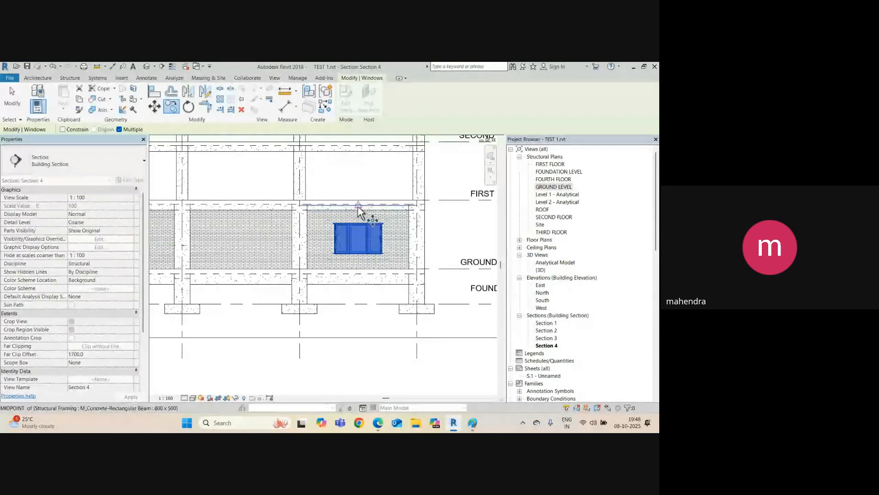
left_click(358, 209)
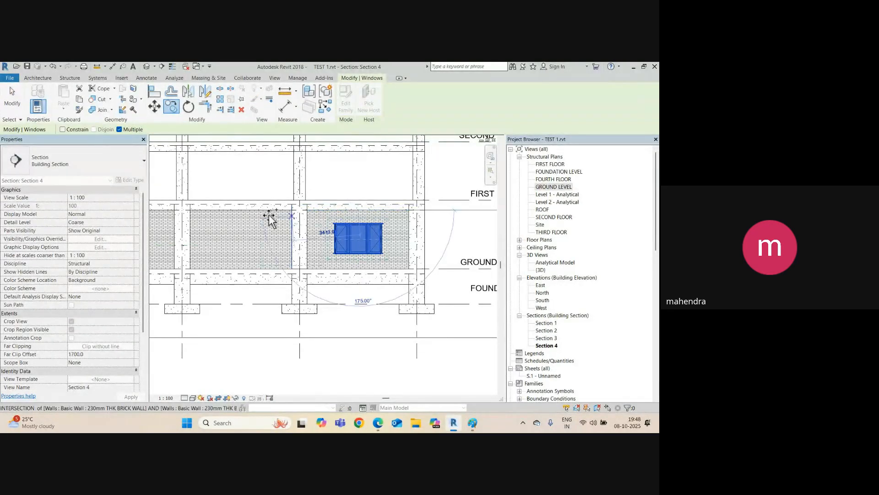
left_click(223, 217)
Step: Place two more copies of the bay casement window centred in the walls between grids 2 and 3 and grids 1 and 2
middle_click_drag(151, 216, 269, 227)
left_click(239, 221)
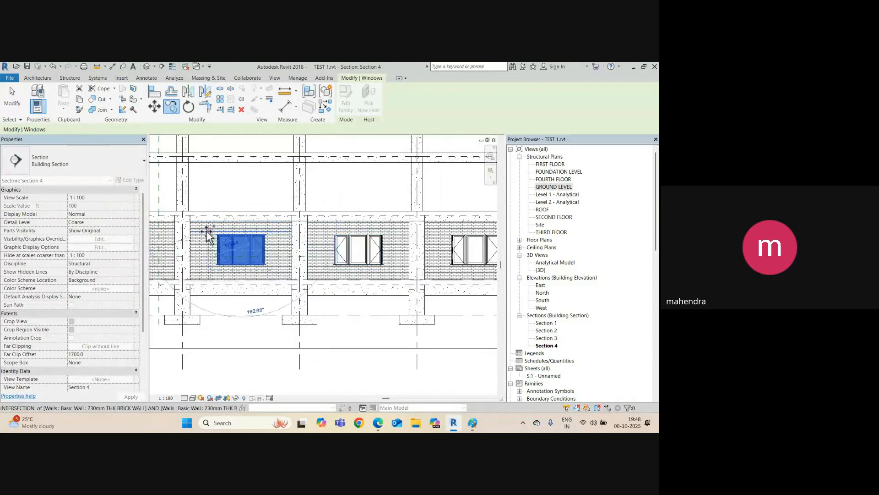
middle_click_drag(164, 233, 287, 245)
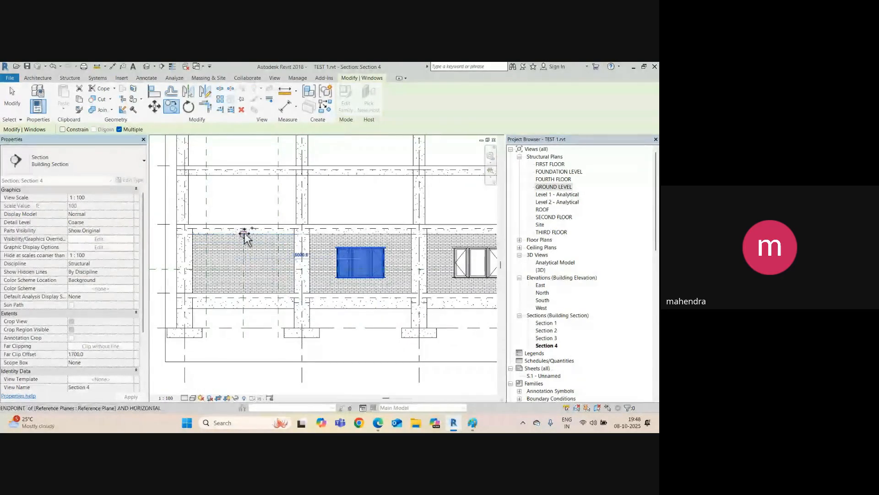
scroll(245, 236, "up", 3)
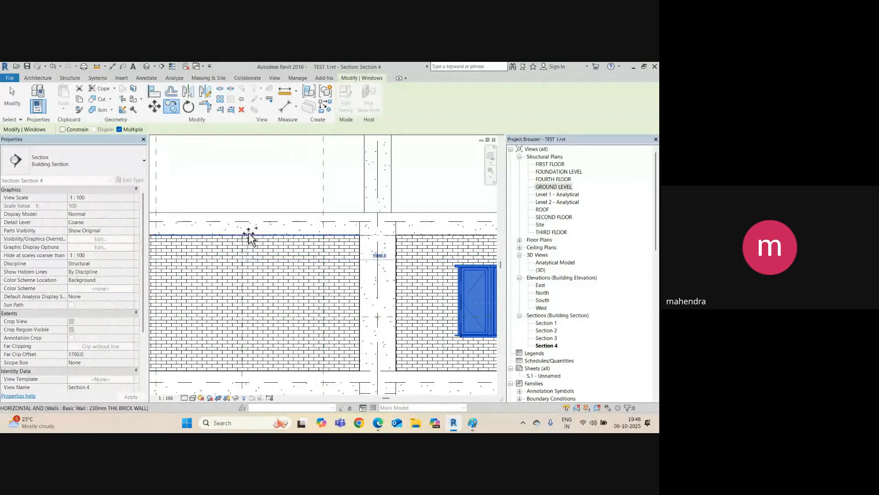
scroll(242, 235, "down", 2)
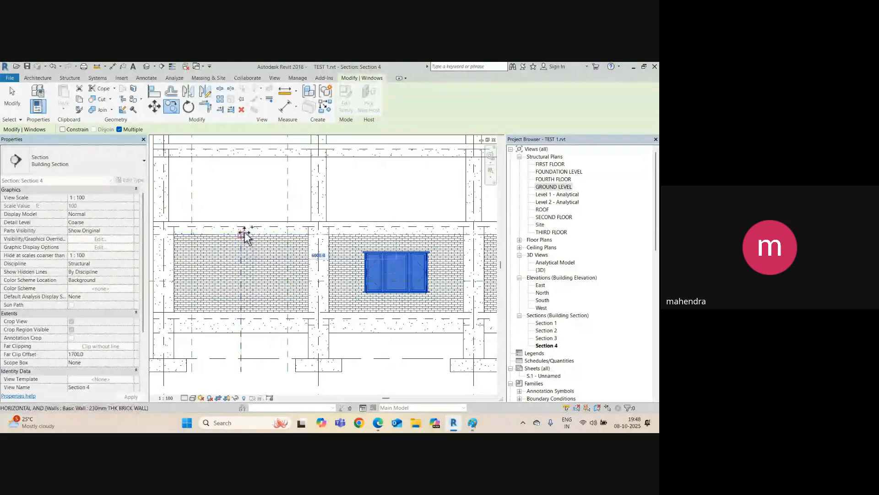
left_click(242, 236)
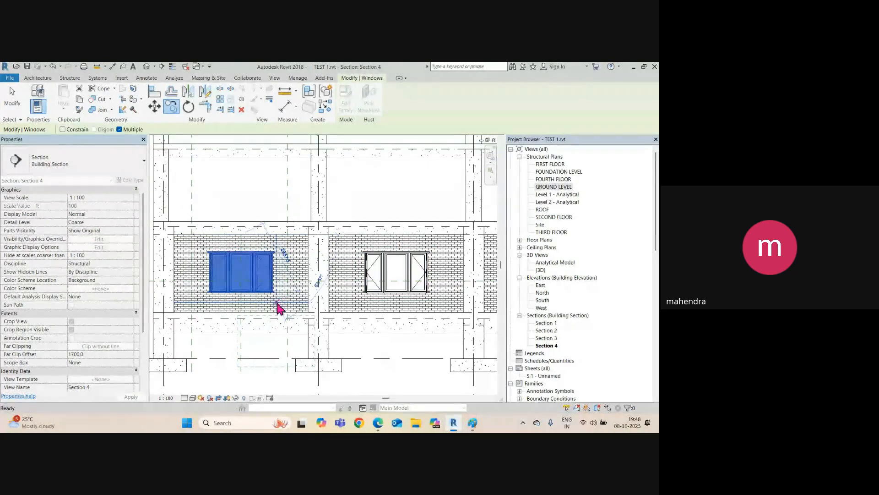
key("Escape")
key("Escape")
scroll(384, 331, "down", 1)
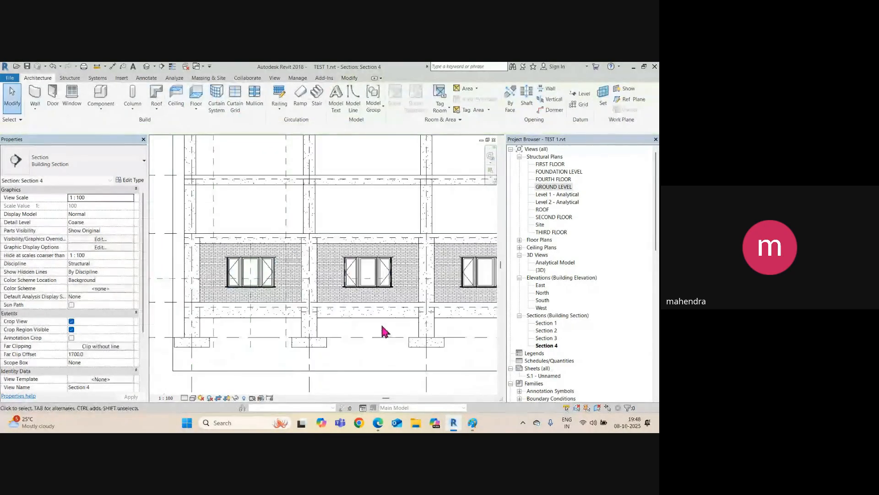
Step: Examine the row of bay casement windows in the 3D view, up close and around the building's corner
left_click(146, 66)
middle_click_drag(293, 275, 170, 283, "shift")
scroll(380, 331, "up", 4)
left_click(398, 305)
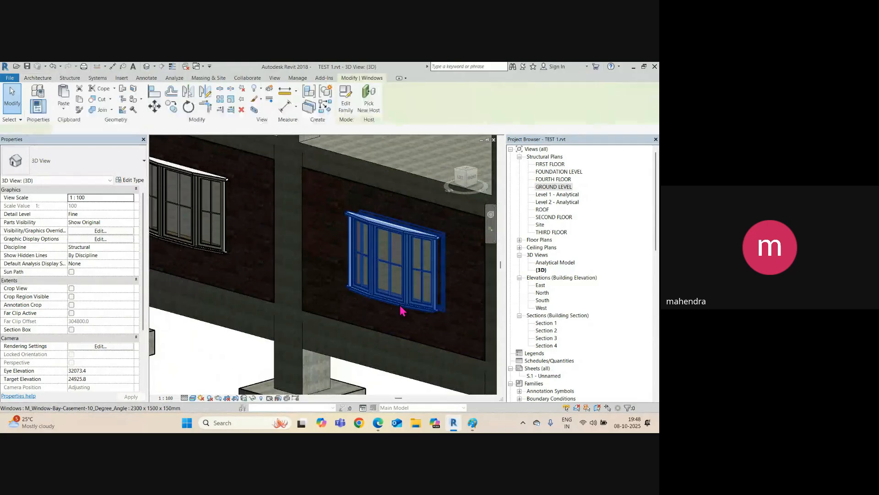
middle_click_drag(398, 305, 386, 275, "shift")
scroll(385, 273, "down", 6)
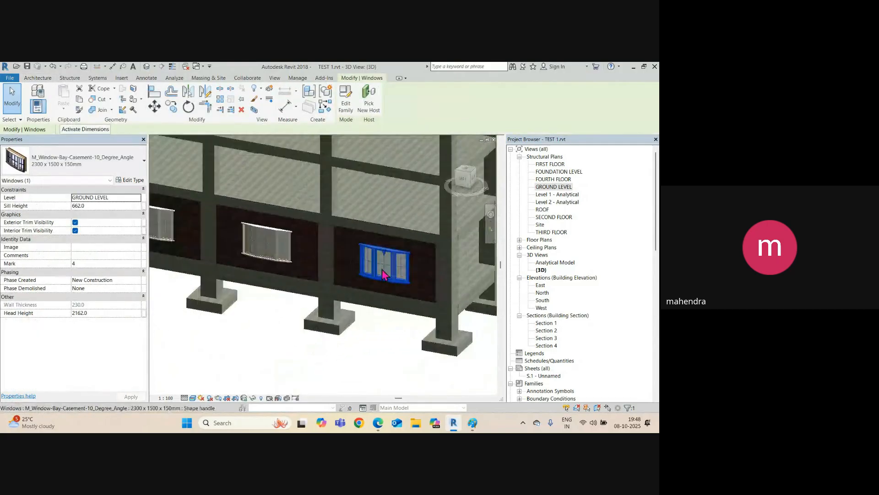
middle_click_drag(283, 274, 432, 285, "shift")
scroll(272, 330, "up", 10)
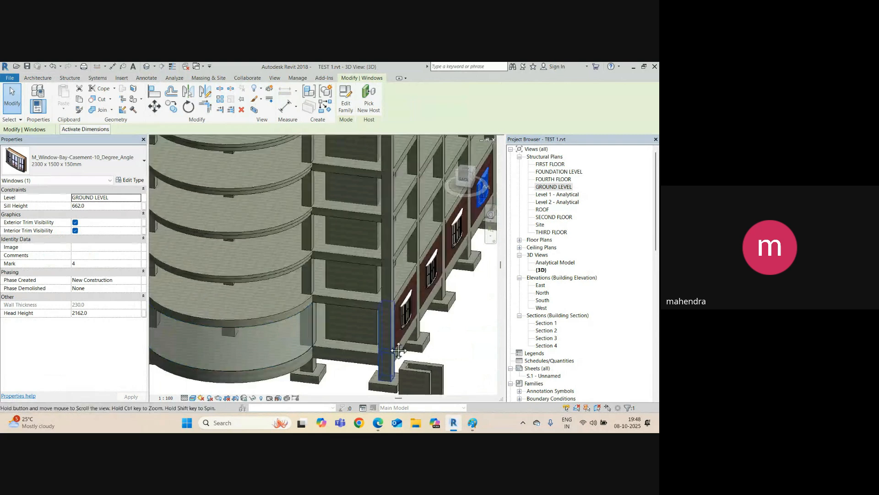
scroll(308, 304, "down", 3)
middle_click_drag(309, 304, 326, 271)
scroll(293, 270, "down", 2)
middle_click_drag(232, 305, 414, 292, "shift")
Step: Switch to the GROUND LEVEL structural plan at the building corner where grids A and 1 meet
key("ctrl+Tab")
scroll(373, 263, "down", 2)
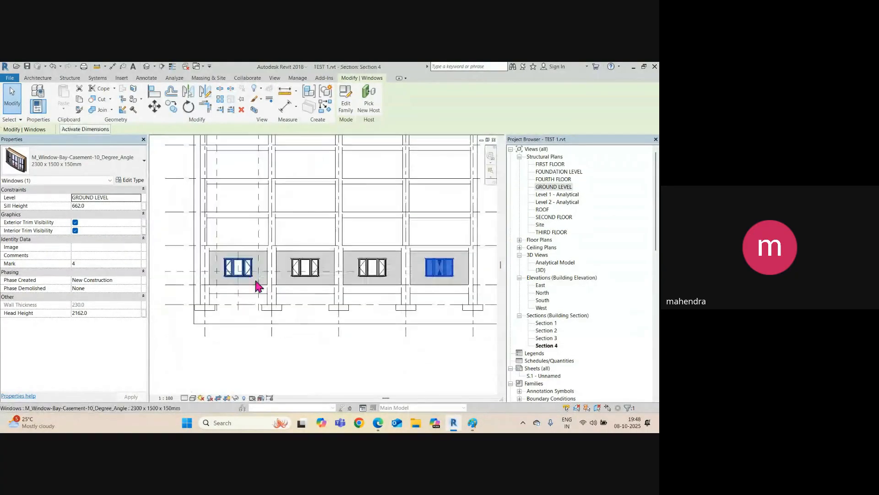
key("ctrl+Tab")
scroll(291, 222, "up", 5)
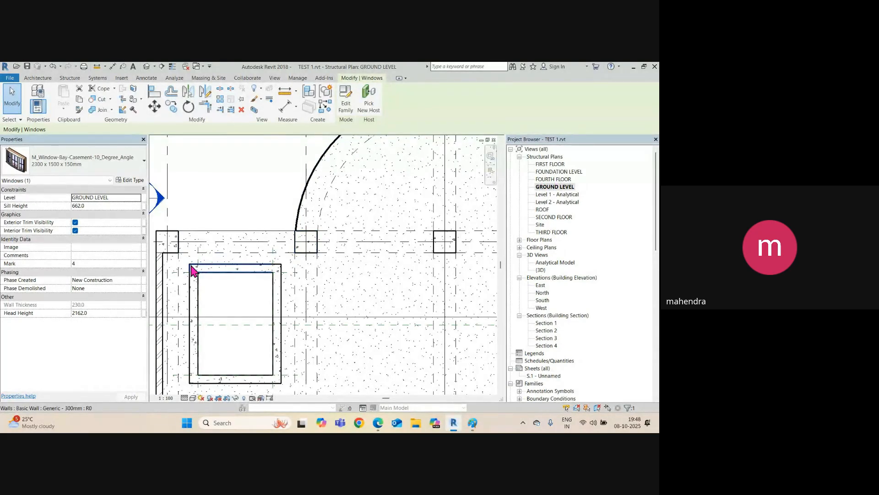
Step: Create a wall similar to the 230mm THK BRICK WALL on grid A, running along grid 1's outer face between columns A and B
left_click(161, 266)
scroll(209, 268, "down", 1)
middle_click_drag(208, 268, 275, 269)
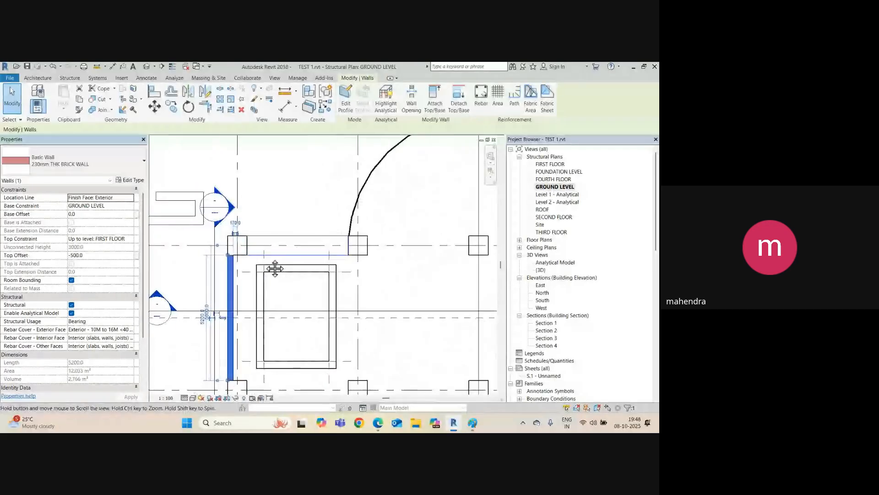
scroll(252, 266, "up", 2)
scroll(234, 254, "down", 3)
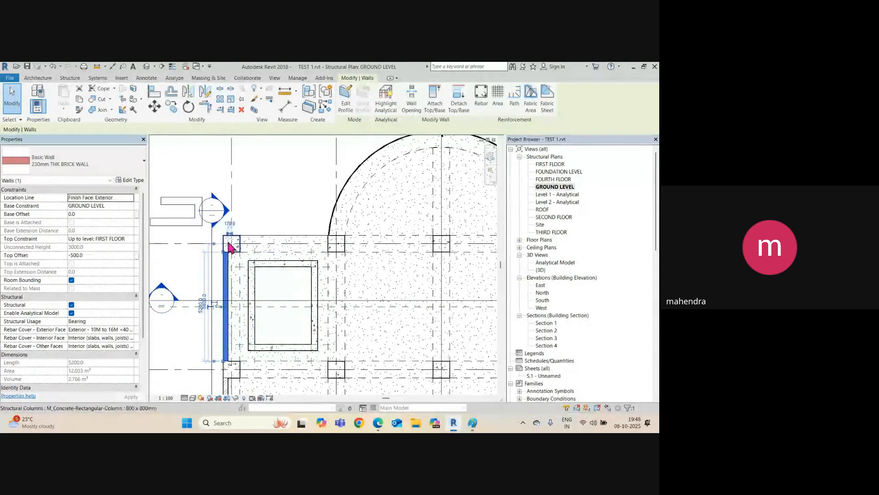
scroll(229, 247, "up", 2)
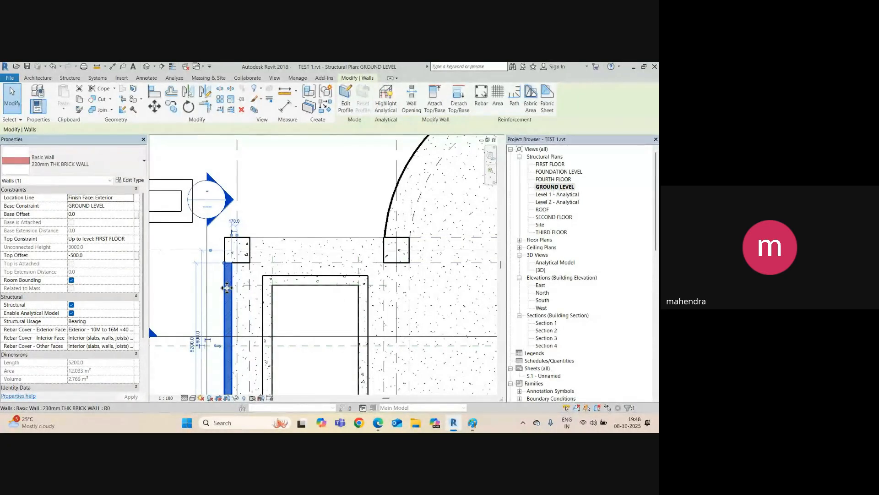
right_click(227, 288)
left_click(258, 164)
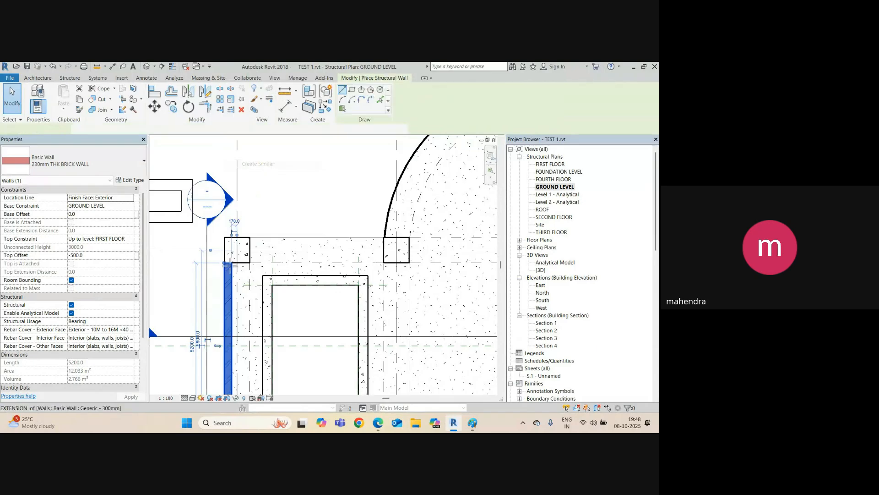
scroll(317, 238, "up", 3)
left_click(317, 238)
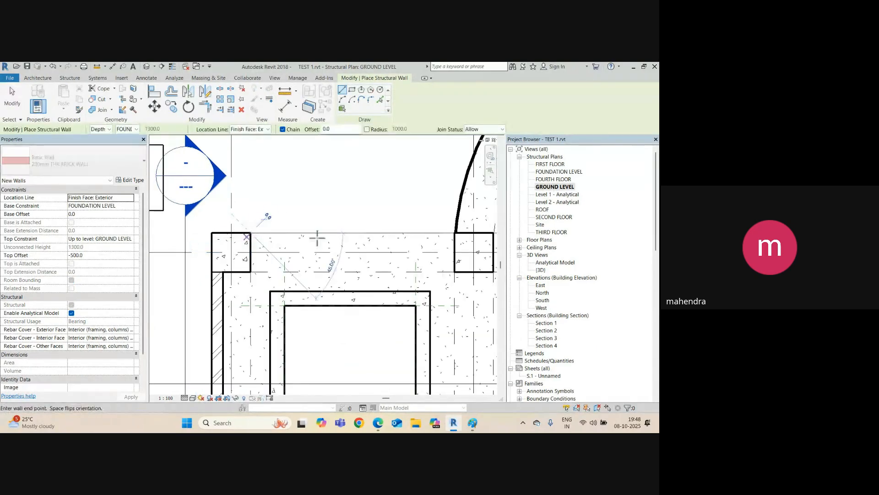
left_click(455, 233)
scroll(286, 250, "down", 2)
key("Escape")
Step: Draw another 230mm THK BRICK WALL along grid 1's outer face from column D at the arc's end to the end column
scroll(253, 252, "down", 5)
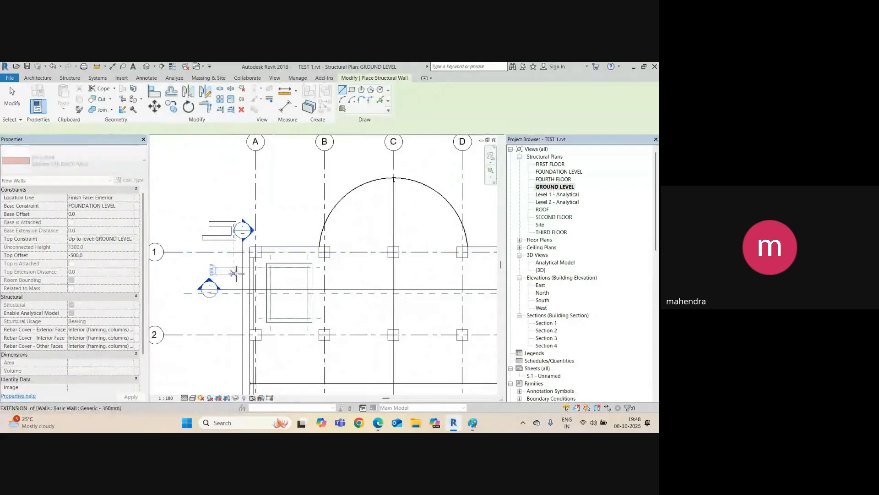
scroll(397, 263, "up", 3)
scroll(324, 261, "up", 3)
left_click(305, 255)
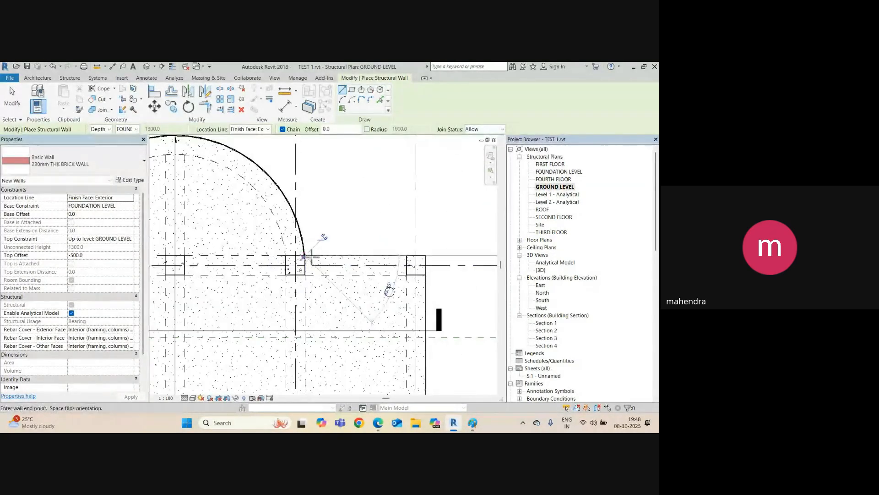
left_click(407, 256)
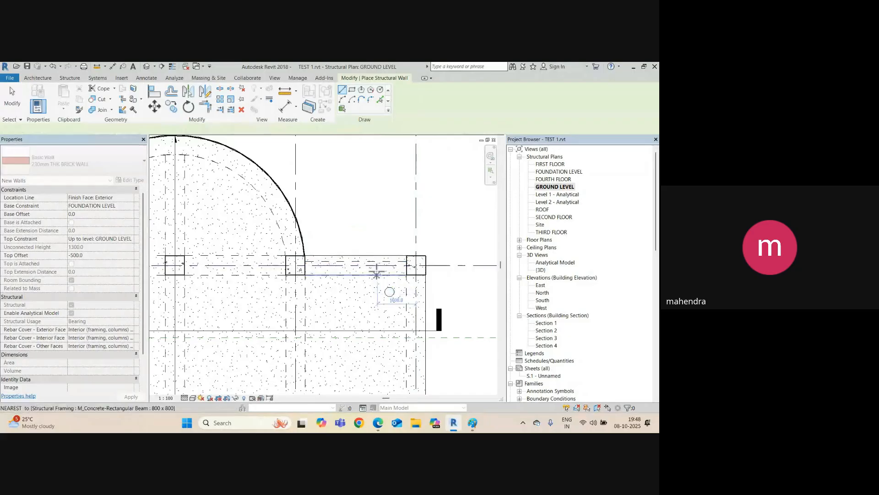
key("Escape")
key("Escape")
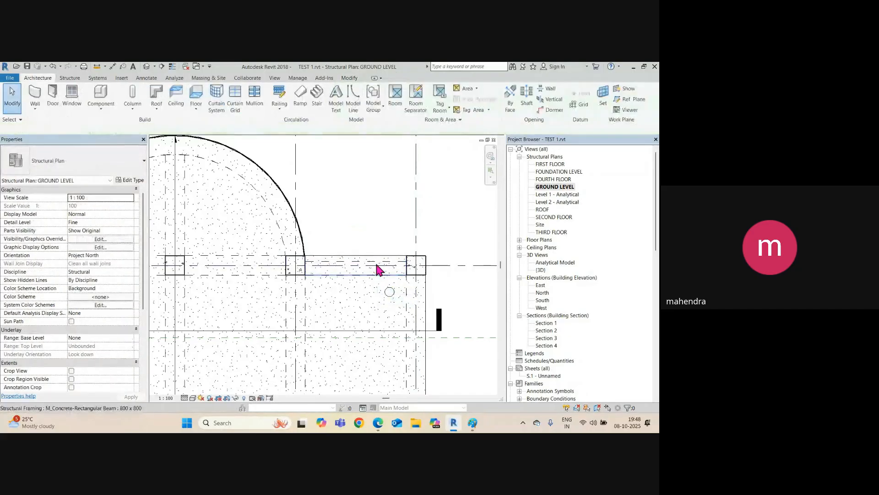
Step: Switch to the 3D view and bring both new brick walls beside the curved bay into view
left_click(143, 67)
middle_click_drag(345, 325, 397, 316)
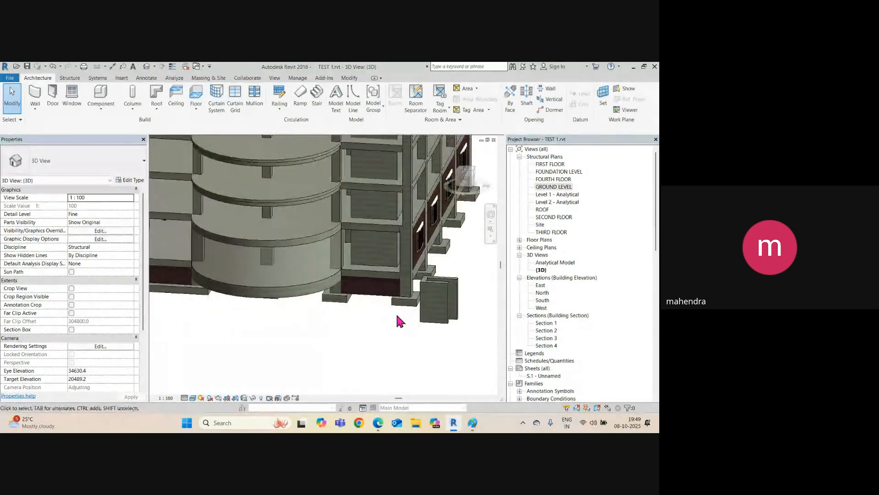
left_click(376, 299)
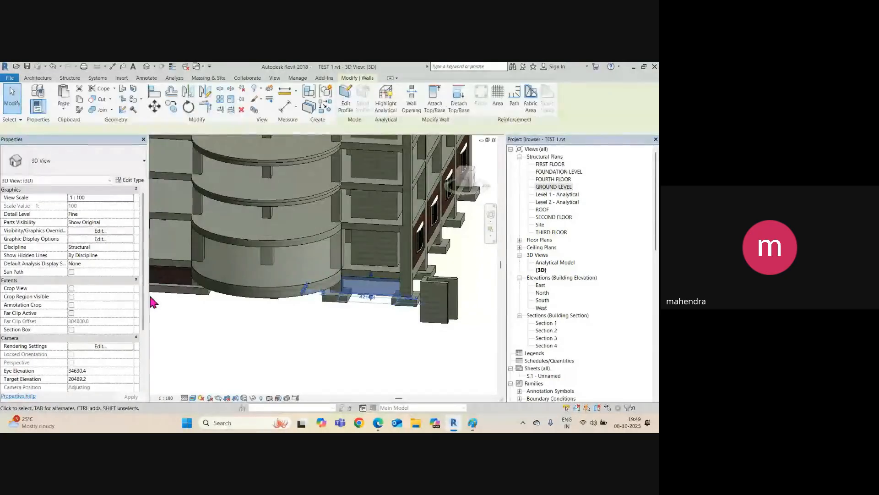
middle_click_drag(309, 295, 251, 301, "shift")
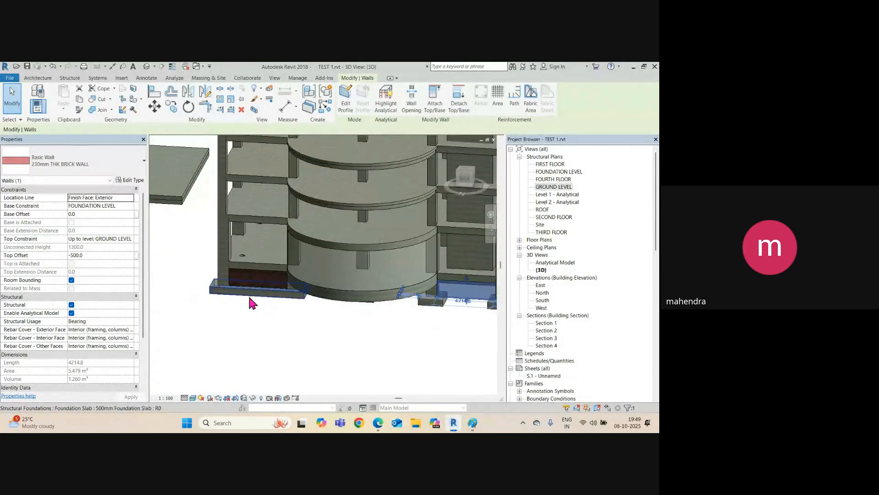
key("Escape")
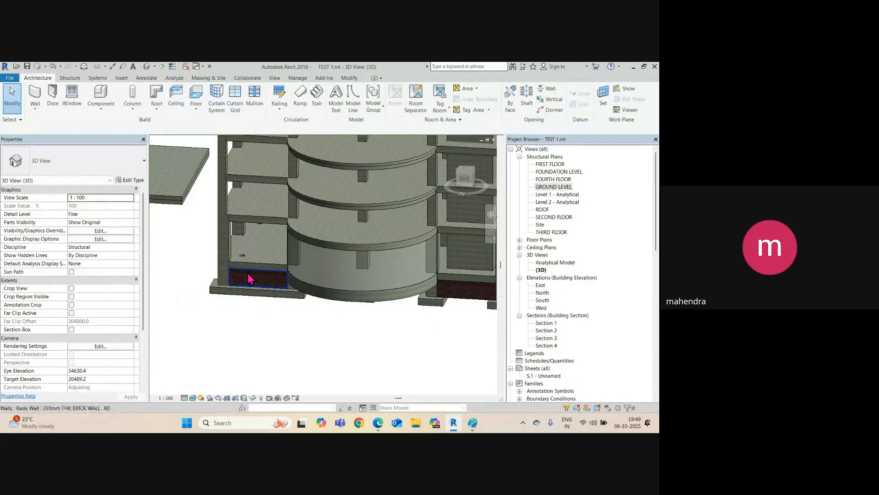
Step: Set the top constraint of the two 230mm THK BRICK WALLs flanking the curved bay to Up to level: FIRST FLOOR
left_click(251, 278)
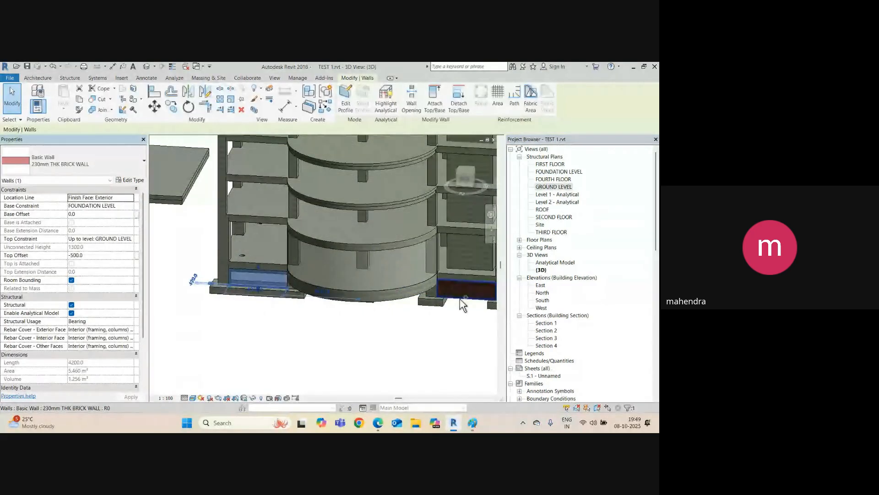
left_click(461, 299, "ctrl")
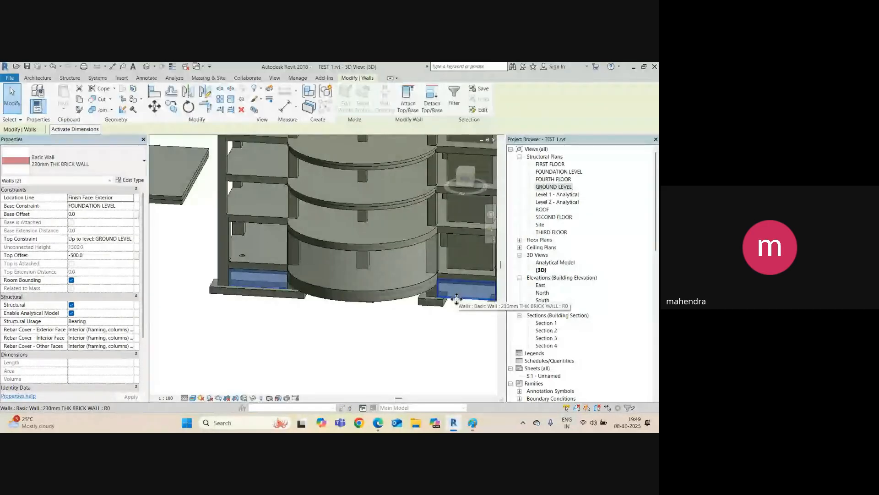
left_click(132, 238)
left_click(120, 267)
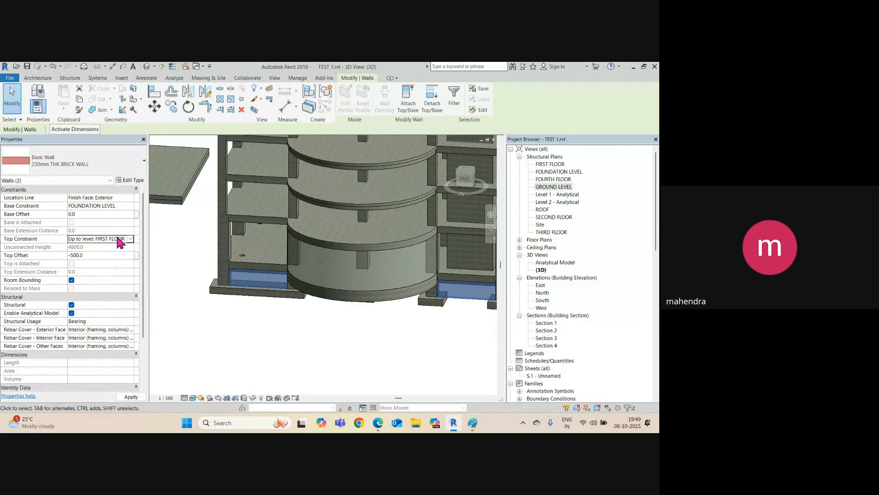
left_click(99, 255)
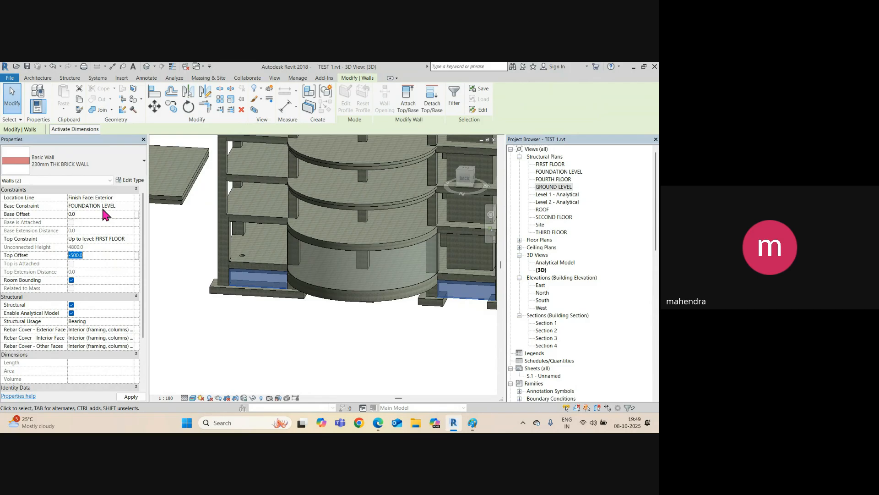
left_click(130, 239)
left_click(131, 239)
left_click(131, 238)
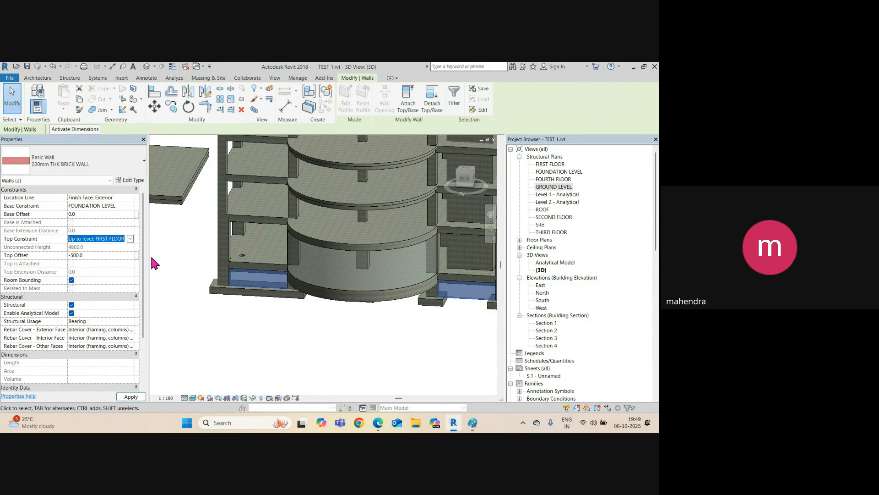
Step: Set the base constraint of the two selected brick walls to GROUND LEVEL and deselect them
left_click(131, 205)
left_click(131, 205)
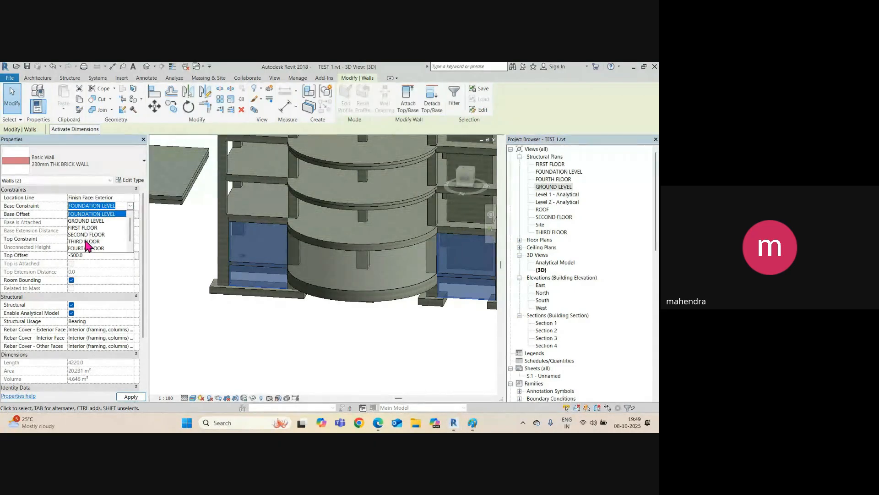
left_click(89, 221)
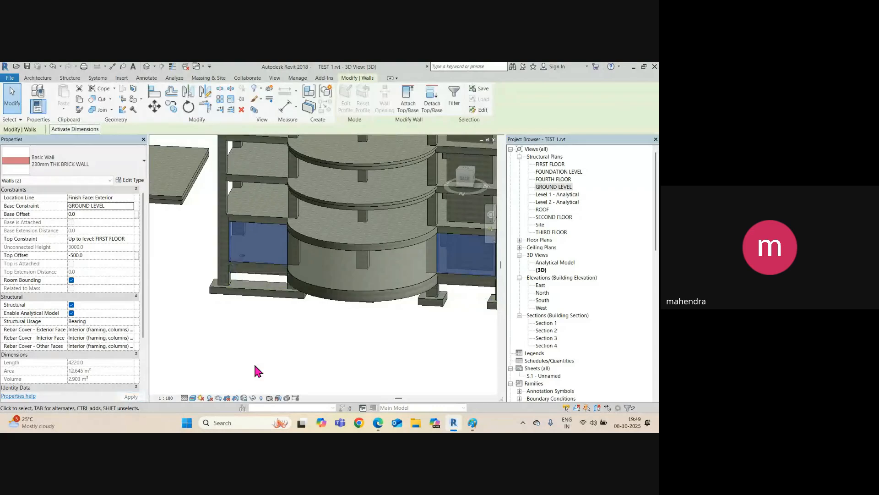
left_click(255, 366)
Step: Start placing a door facing the curved-bay side and review the available M_Door-Opening sizes
scroll(280, 322, "down", 2)
middle_click_drag(321, 333, 339, 308, "shift")
scroll(413, 279, "up", 3)
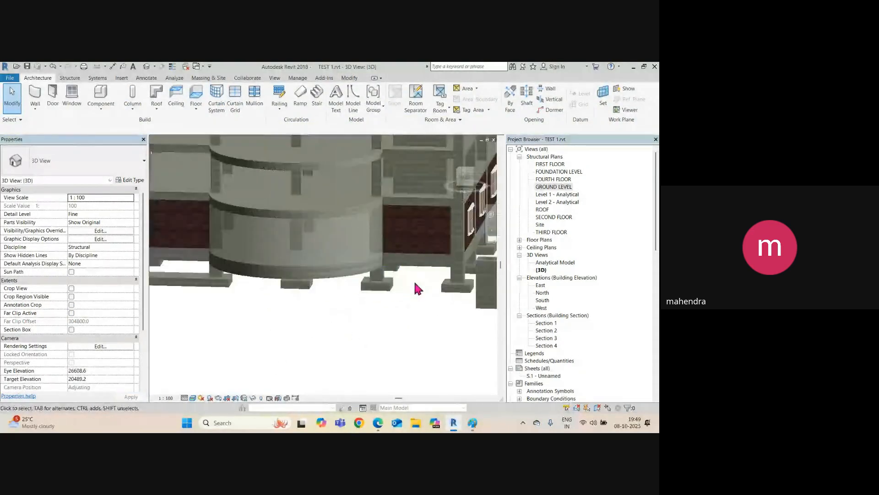
middle_click_drag(380, 263, 218, 276)
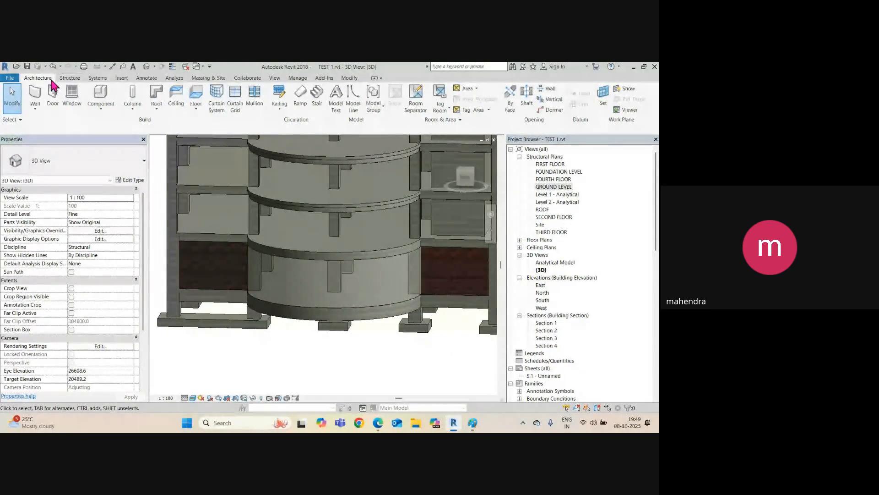
left_click(53, 109)
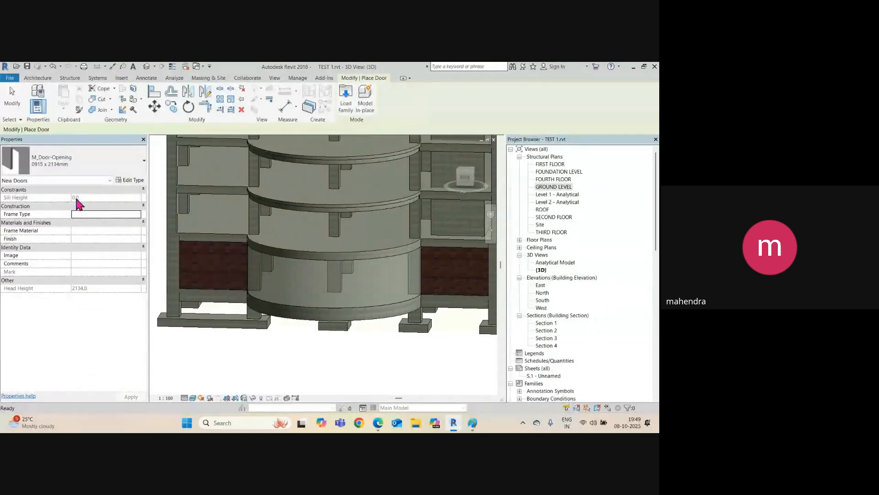
left_click(78, 164)
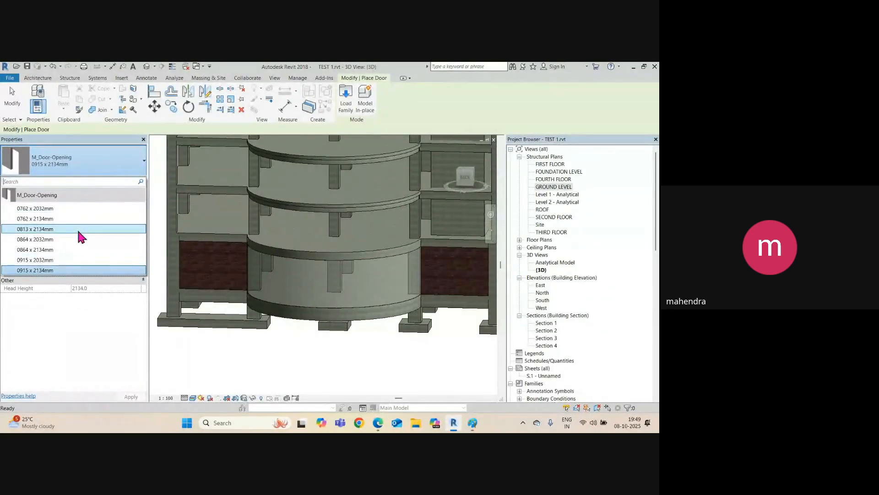
left_click(303, 171)
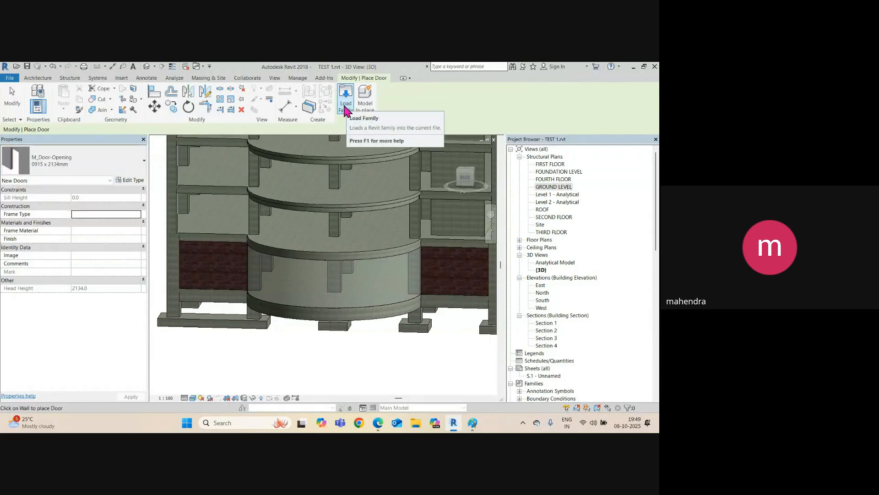
Step: Open the Doors folder of the India family library for loading a door family
left_click(121, 79)
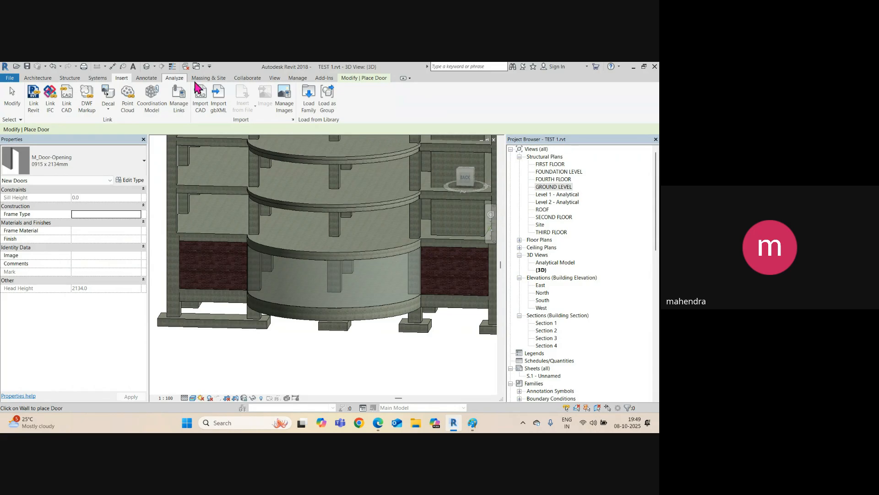
left_click(306, 109)
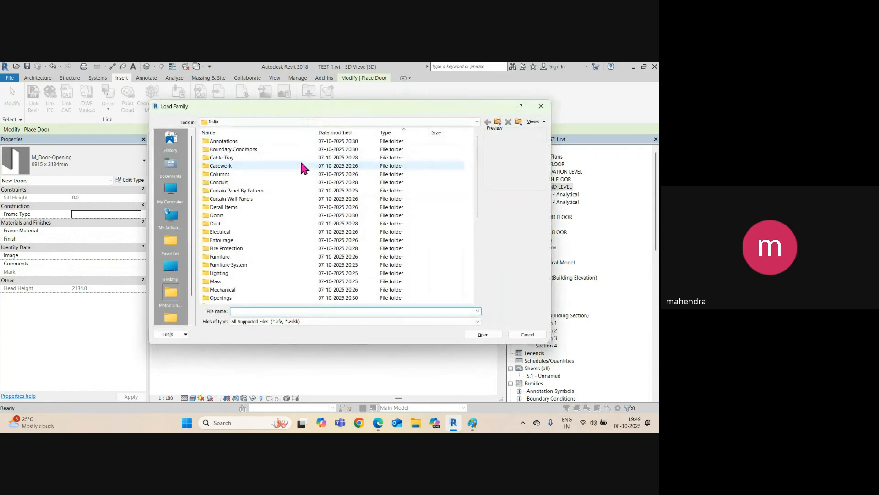
scroll(231, 265, "down", 5)
scroll(225, 215, "up", 5)
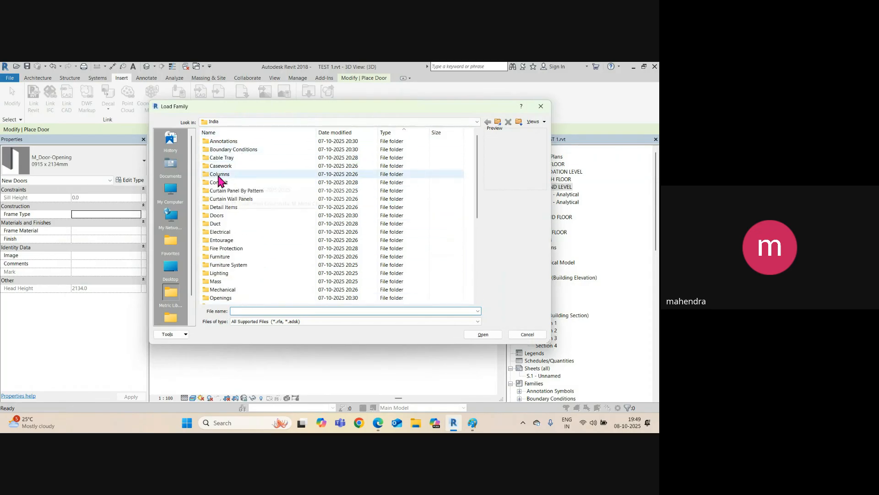
left_click(219, 175)
key("d")
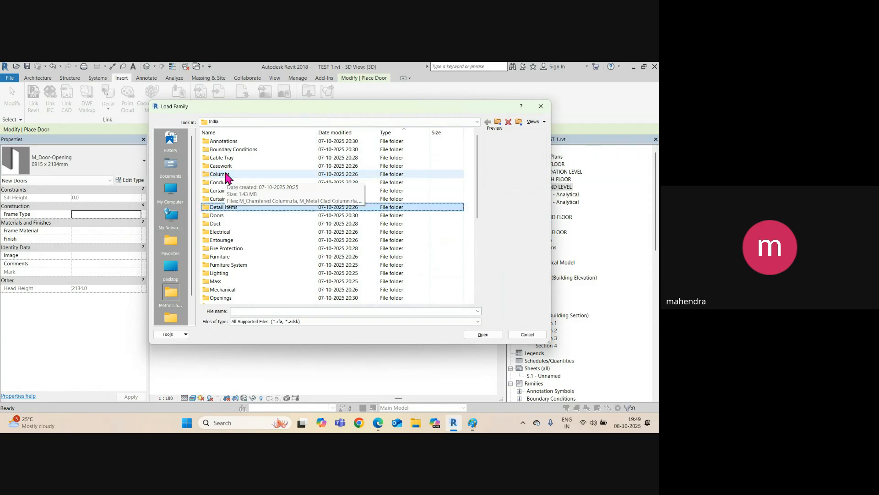
left_click(222, 215)
double_click(223, 215)
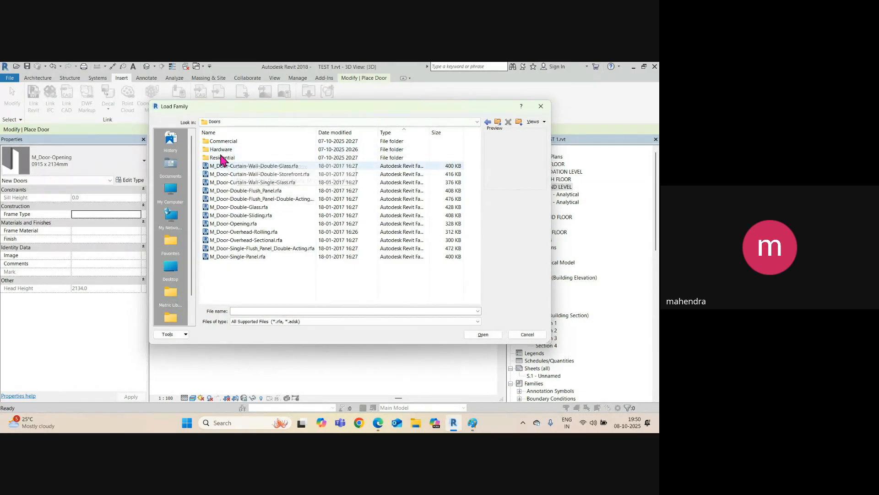
Step: Preview the door families in the Doors folder, from M_Door-Curtain-Wall-Double-Glass.rfa through M_Door-Single-Panel.rfa
left_click(235, 169)
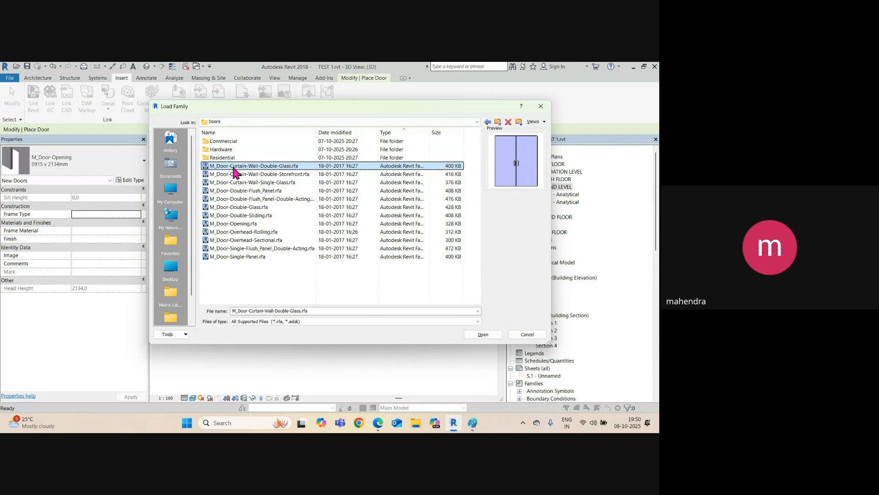
key("Down")
key("Down")
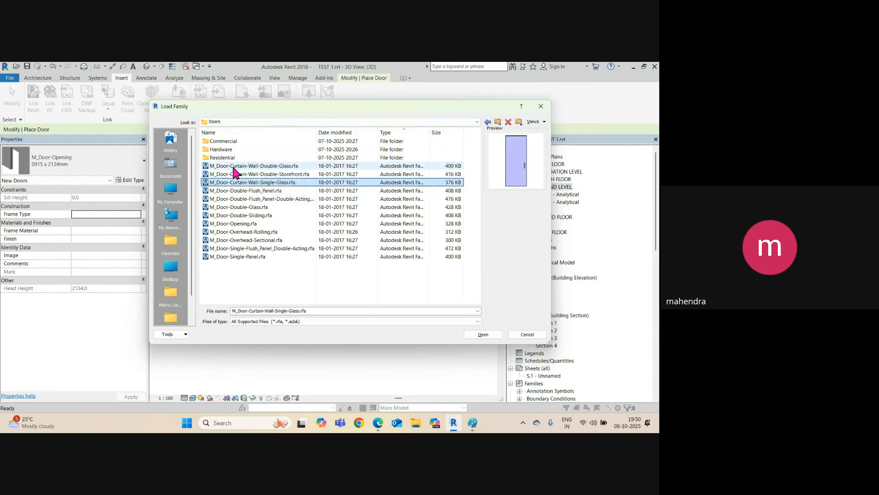
key("Down")
key("Down")
key("Down")
key("Down")
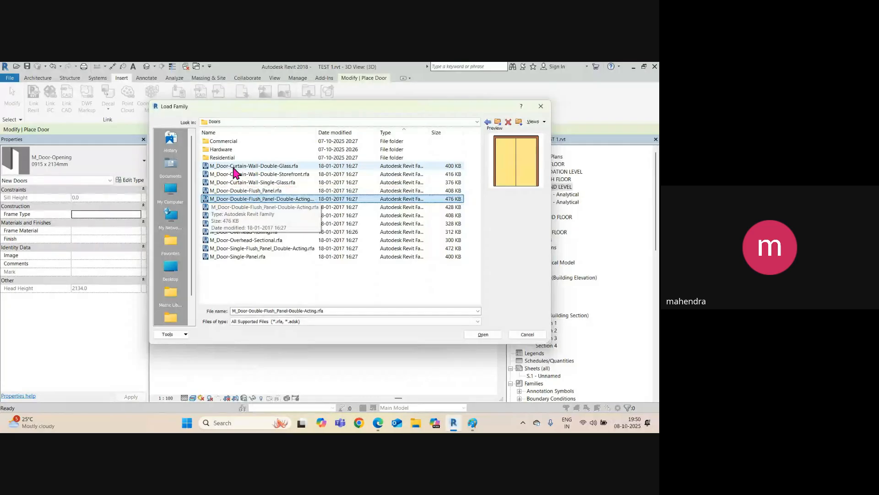
key("Down")
key("Down")
key("Down")
key("Down")
key("Down")
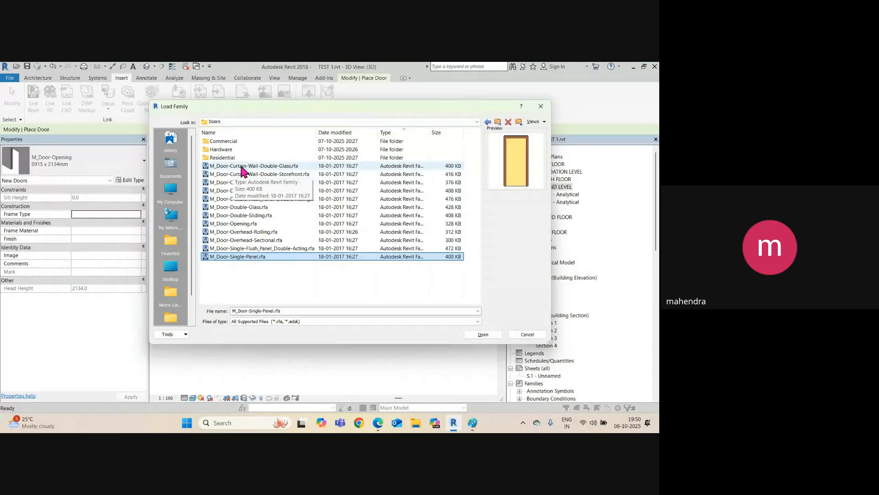
Step: Preview the door families in the Residential subfolder, down to M_Door-Interior-Single-Pocket-2_Panel-Wood.rfa
double_click(223, 157)
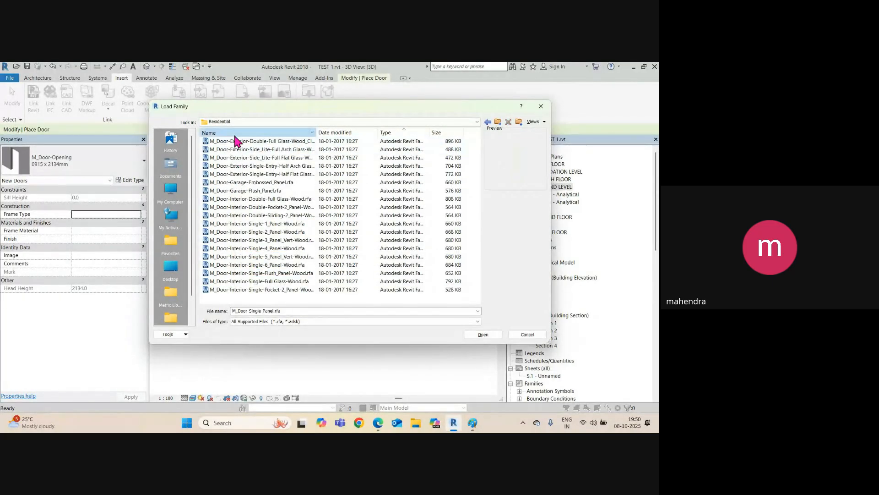
left_click(235, 142)
key("Down")
key("Down")
key("Down")
key("Down")
key("Down")
key("Down")
key("Down")
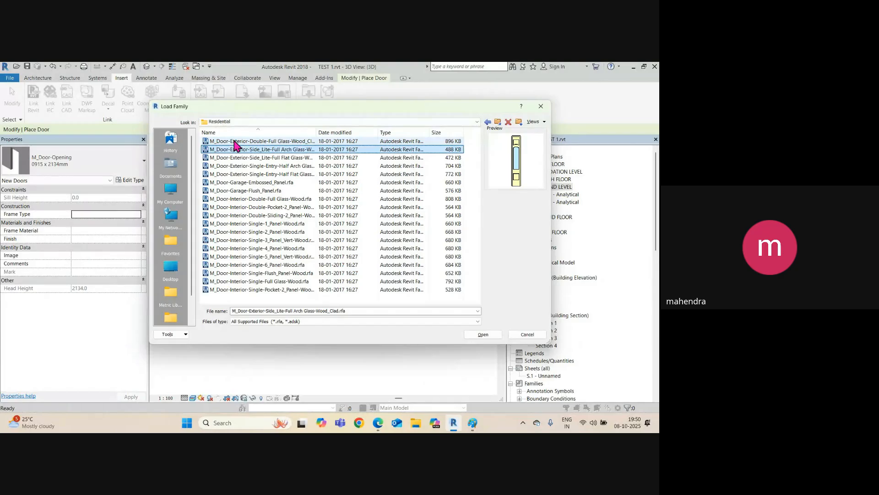
key("Down")
key("Down")
key("Down")
key("Down")
key("Down")
key("Down")
key("Down")
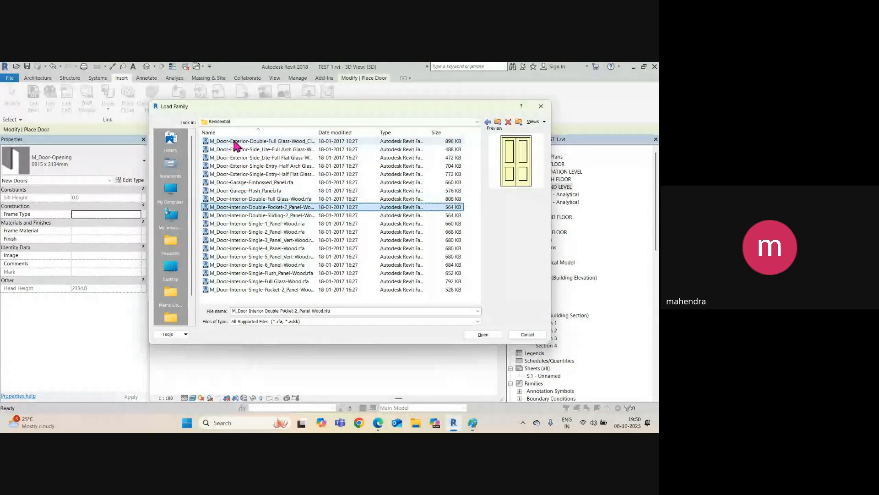
key("Down")
key("Down")
key("Down")
key("Down")
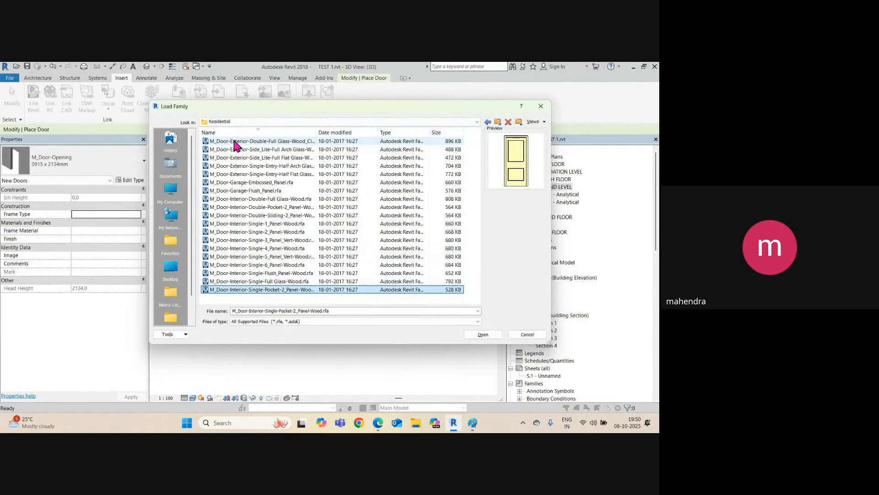
Step: Preview the door hardware families in the Hardware subfolder, from M_Entry Door Handle.rfa to M_Sliding Door Handle.rfa
left_click(486, 123)
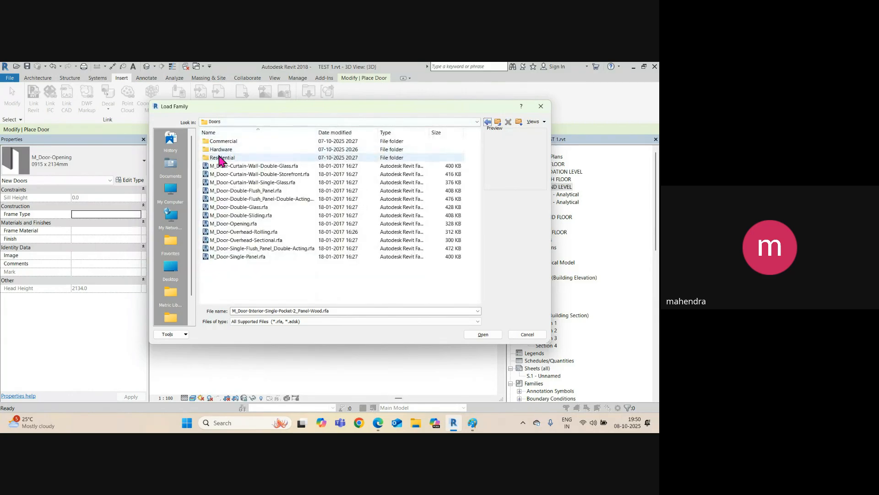
double_click(221, 150)
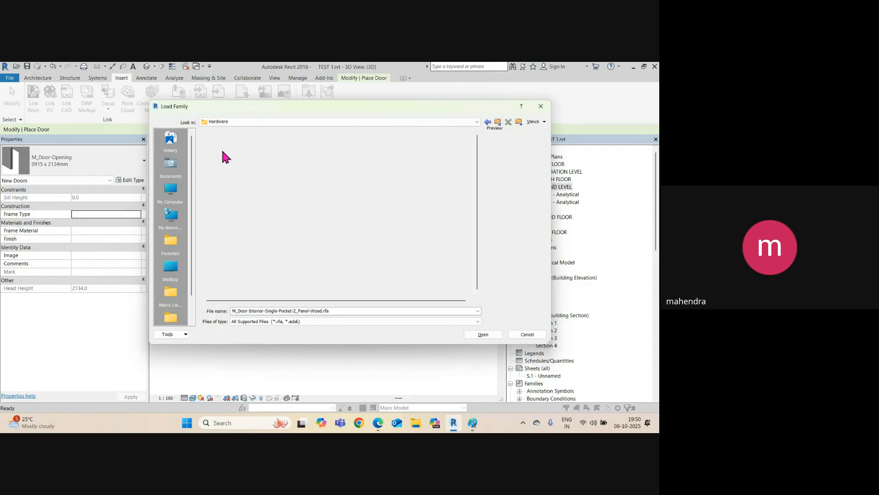
left_click(225, 142)
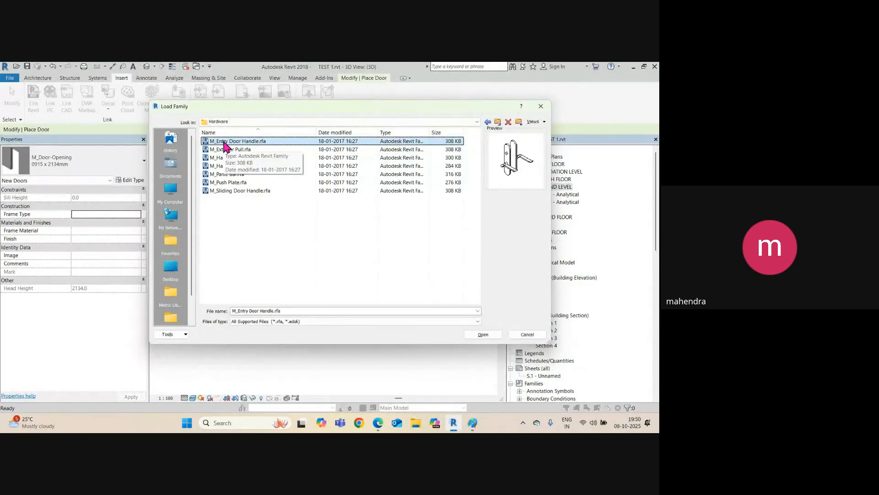
key("Down")
key("Down")
key("Down")
key("Down")
key("Down")
key("Down")
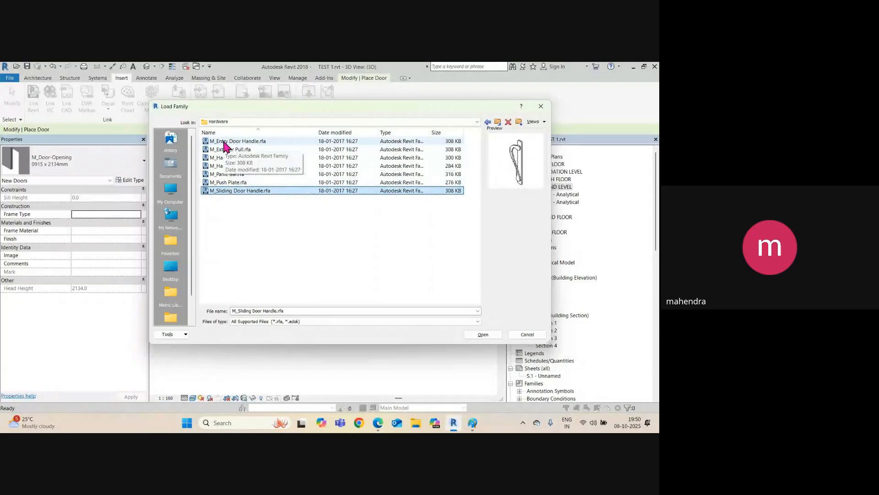
Step: Preview the door families in the Commercial subfolder, from M_Door-Exterior-Double.rfa to M_Door-Passage-Single-Flush.rfa
left_click(497, 122)
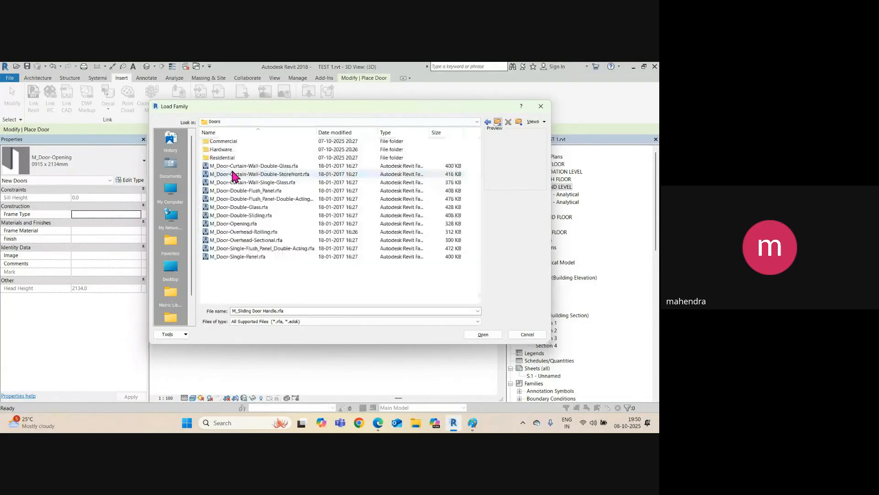
double_click(226, 142)
left_click(224, 142)
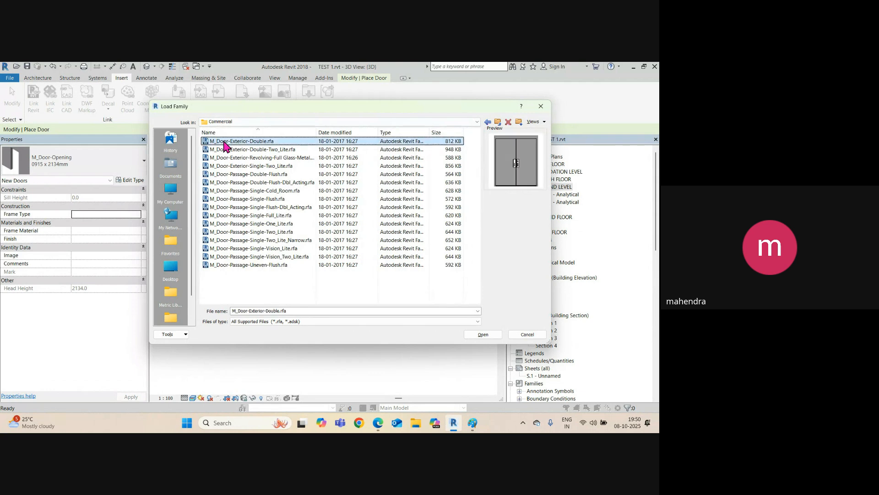
key("Down")
key("Down")
key("Down")
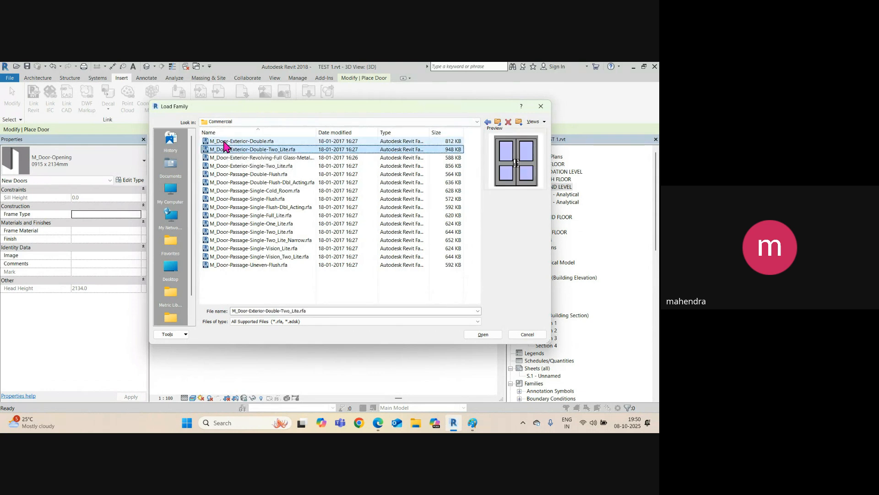
key("Down")
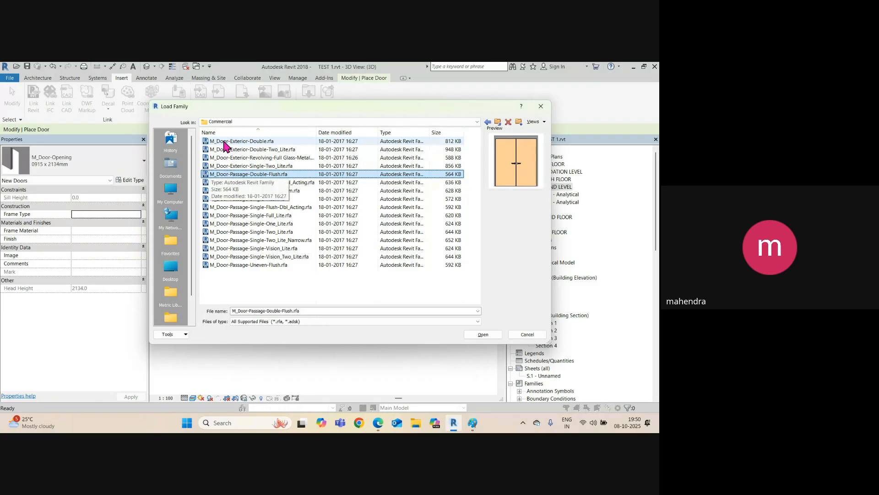
left_click(243, 166)
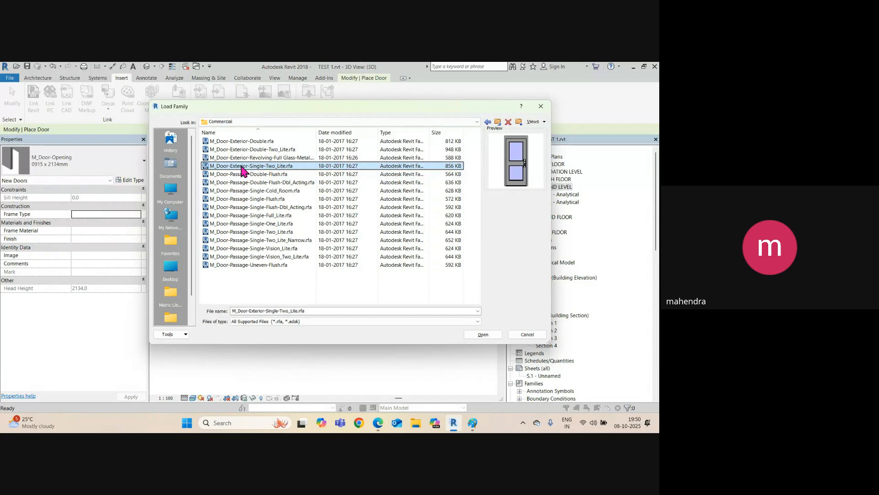
left_click(241, 174)
key("Down")
key("Down")
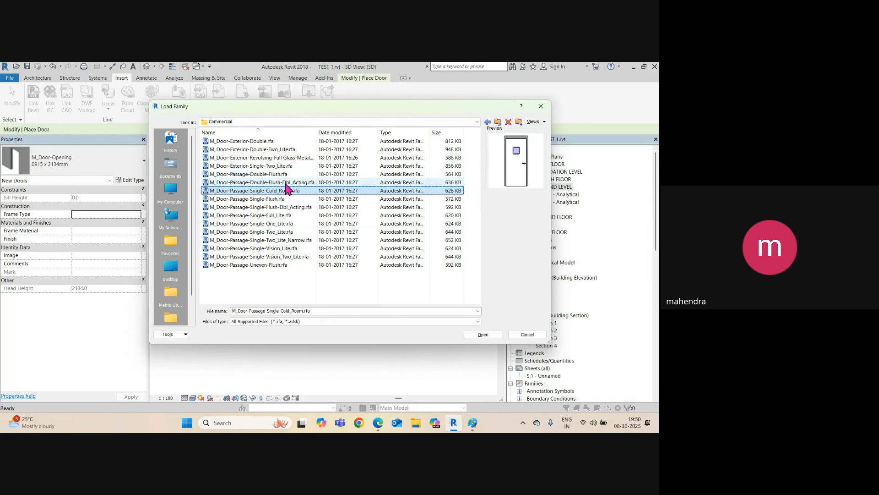
left_click(263, 200)
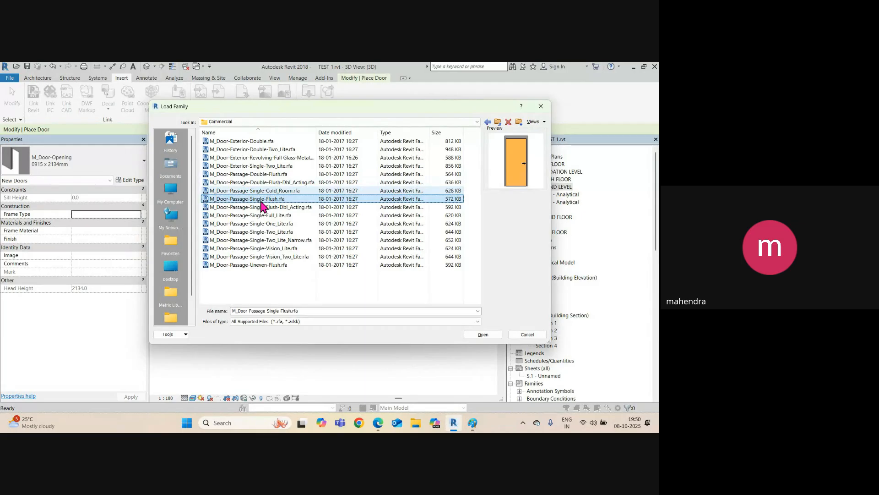
Step: Load the M_Door-Passage-Double-Flush-Dbl_Acting.rfa door family with the 1800 x 2000mm type
key("Up")
key("Up")
key("Up")
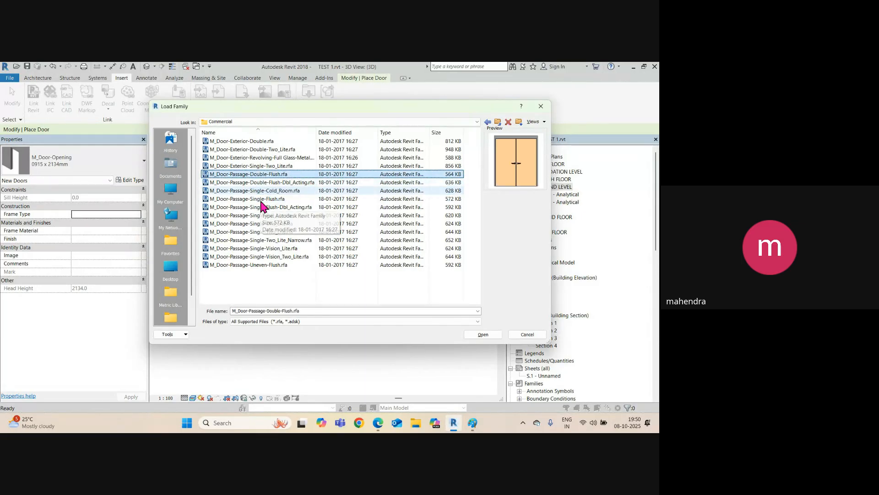
key("Down")
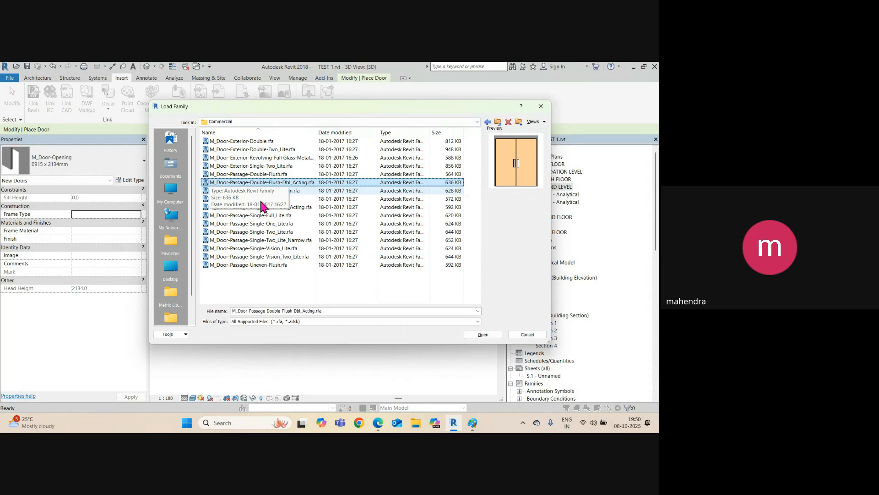
left_click(485, 335)
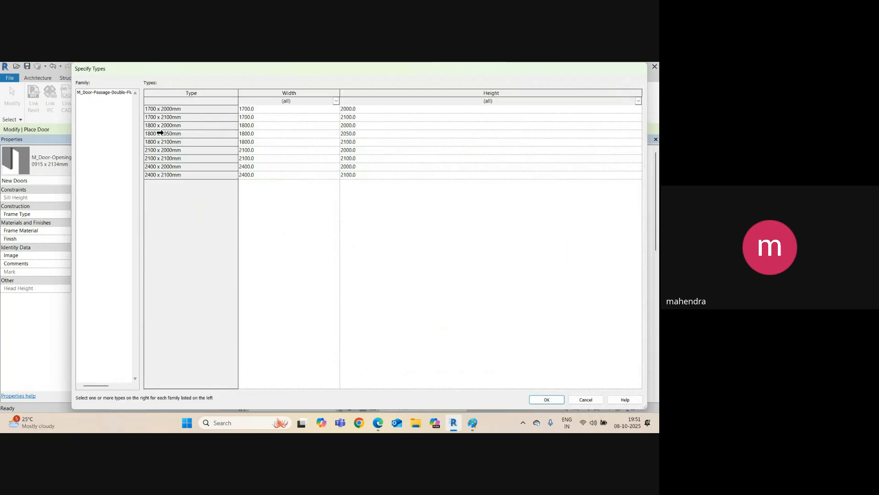
left_click(173, 133)
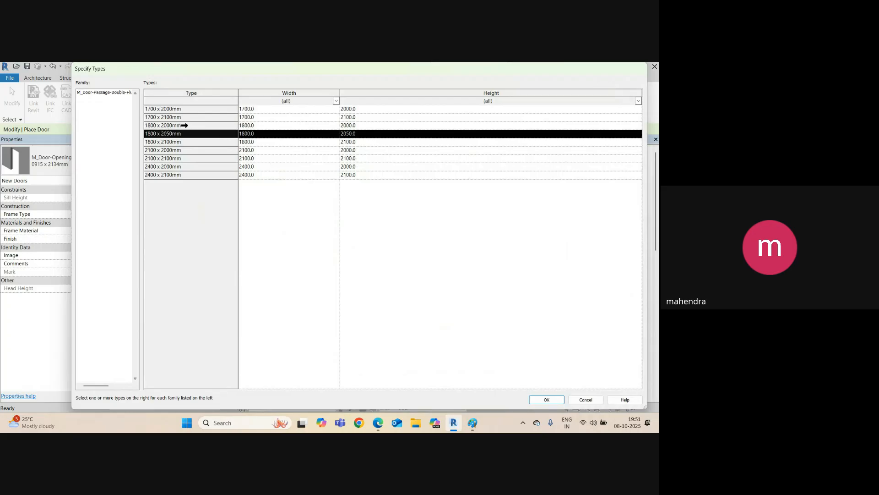
left_click(176, 125)
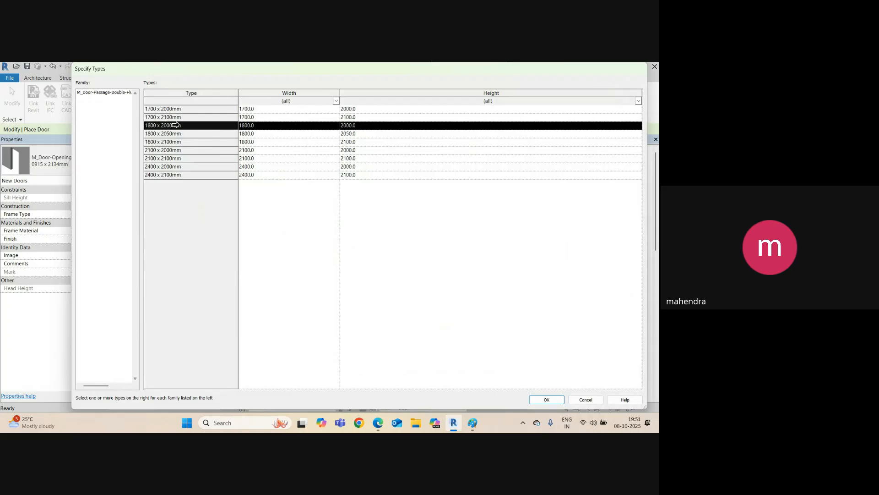
left_click(547, 399)
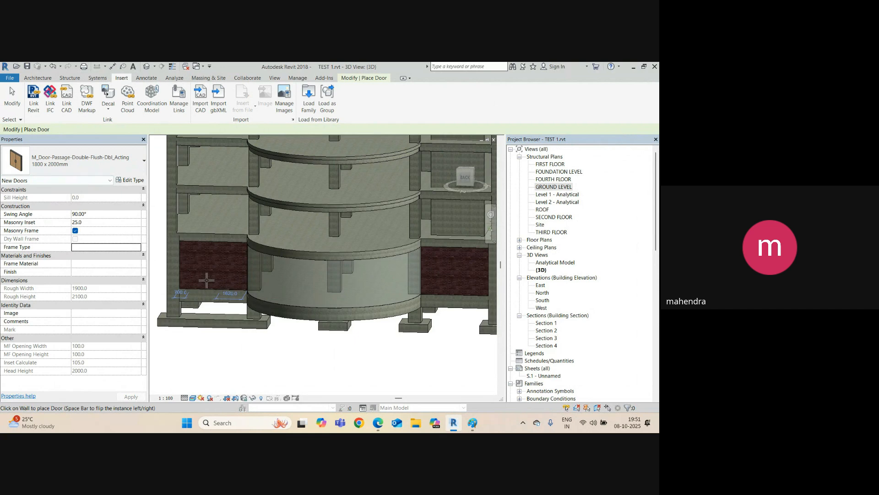
Step: Place the 1800 x 2000mm double door midway along the ground-level brick wall on one side of the curved bay
scroll(273, 286, "up", 3)
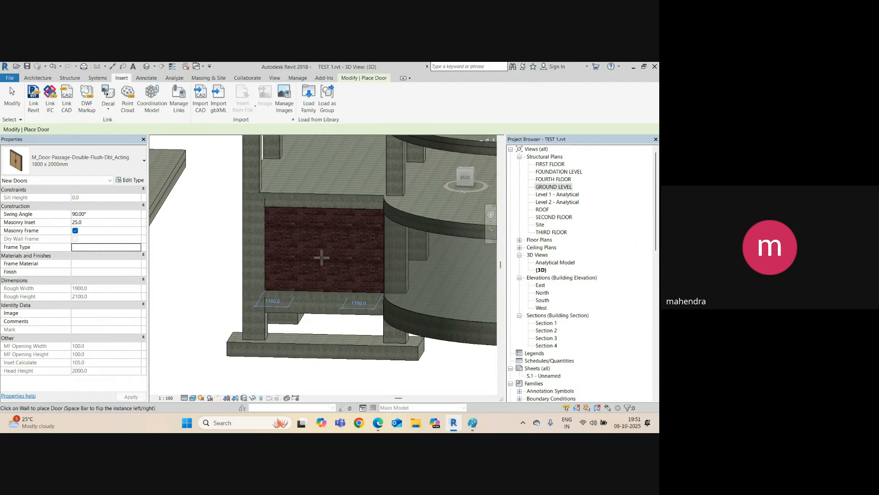
left_click(321, 257)
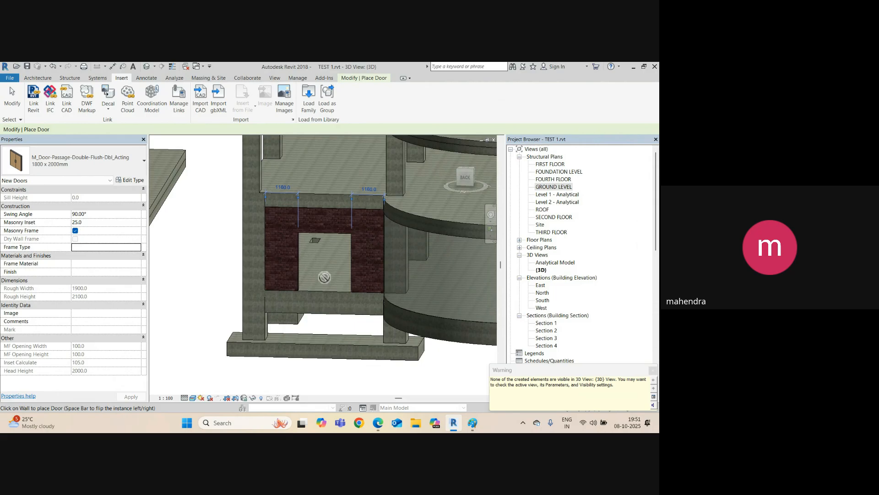
scroll(325, 270, "up", 2)
scroll(321, 240, "down", 2)
key("Escape")
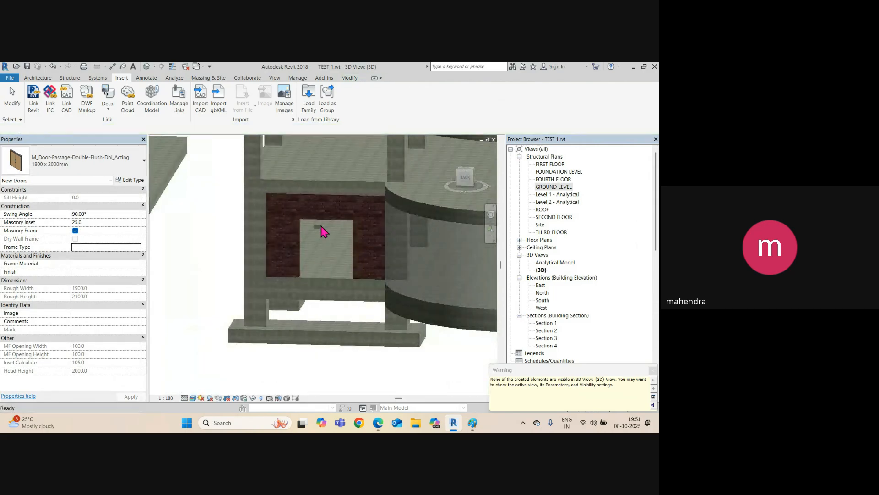
left_click(323, 231)
middle_click_drag(338, 249, 291, 281, "shift")
key("Escape")
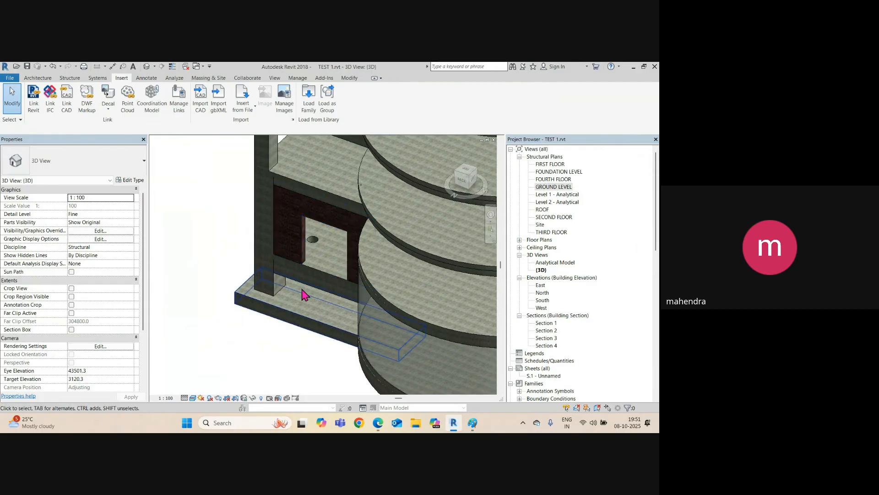
Step: Turn on the Doors category in the 3D view's visibility overrides and check the placed double door
key("v")
key("g")
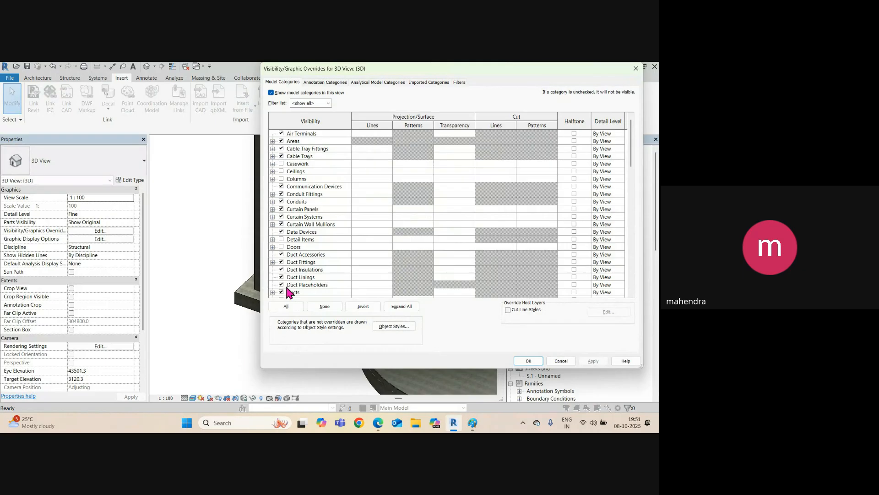
left_click(281, 247)
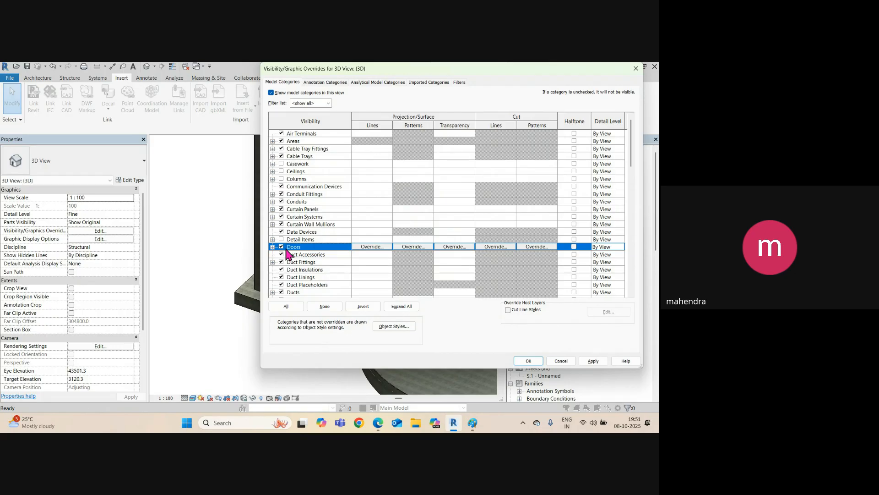
left_click(595, 361)
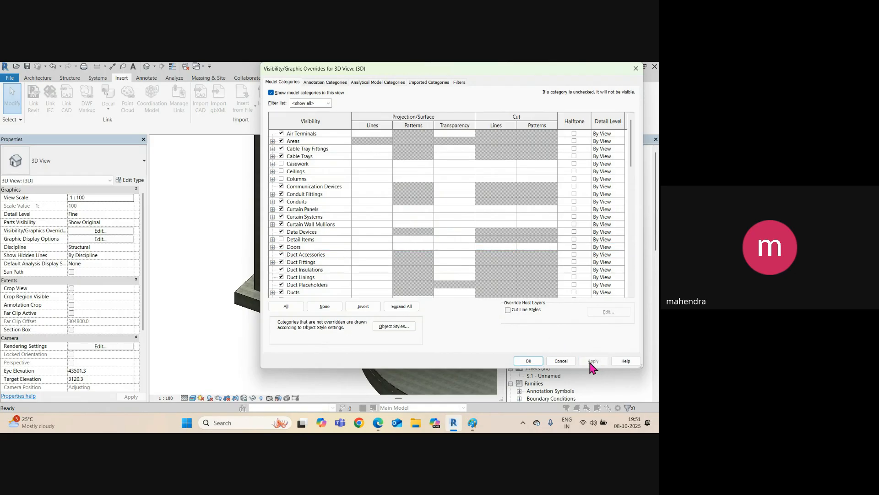
left_click(529, 362)
scroll(322, 241, "up", 5)
left_click(328, 281)
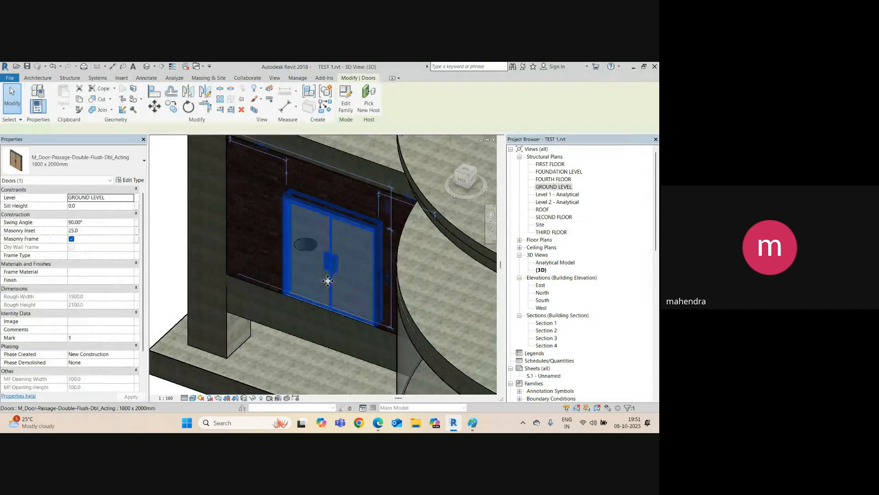
scroll(328, 280, "down", 3)
middle_click_drag(295, 303, 244, 315, "shift")
key("Escape")
scroll(339, 264, "up", 2)
Step: Create a similar 1800 x 2000mm double door in the ground-level brick wall on the other side of the curved bay
left_click(328, 287)
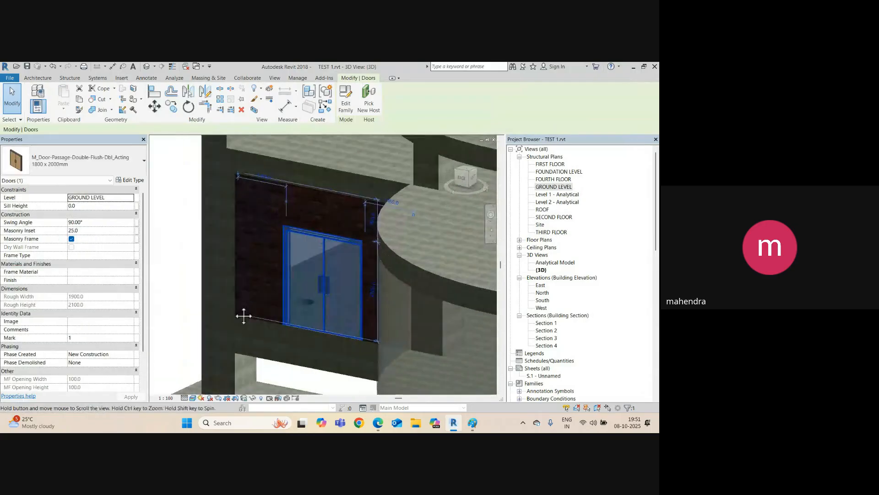
scroll(183, 250, "down", 6)
middle_click_drag(251, 284, 237, 260)
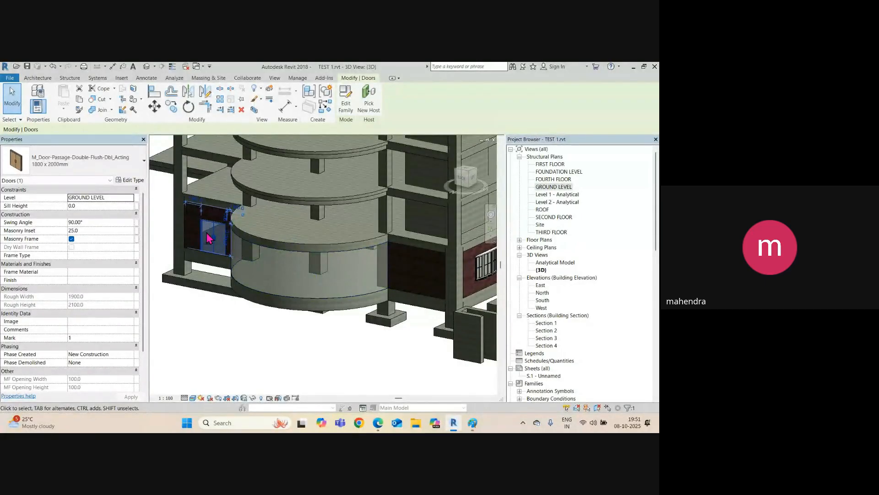
right_click(207, 237)
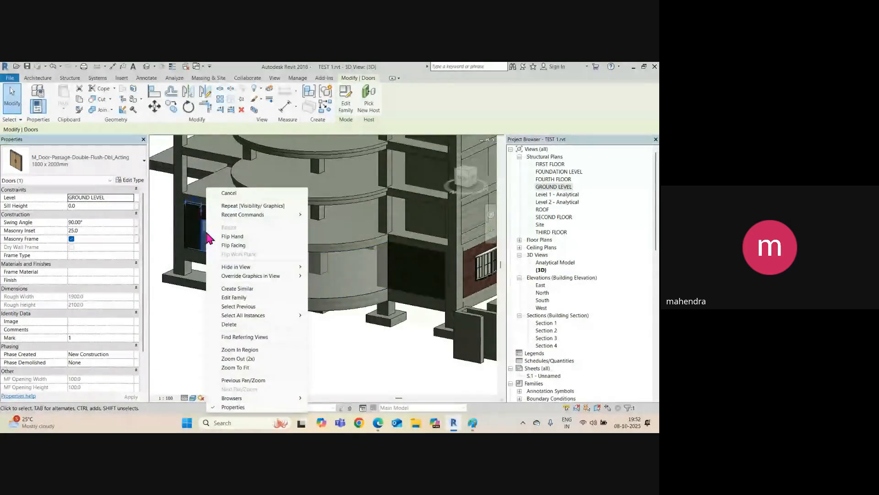
left_click(242, 289)
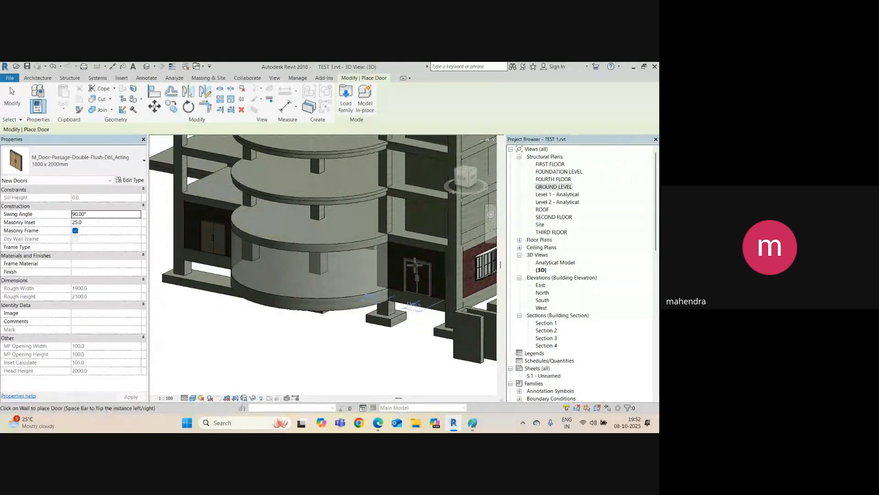
scroll(414, 266, "up", 5)
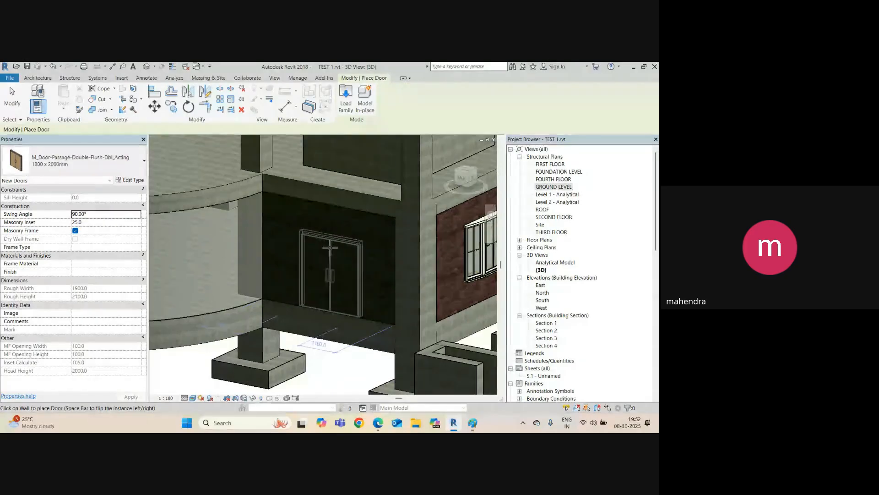
left_click(329, 256)
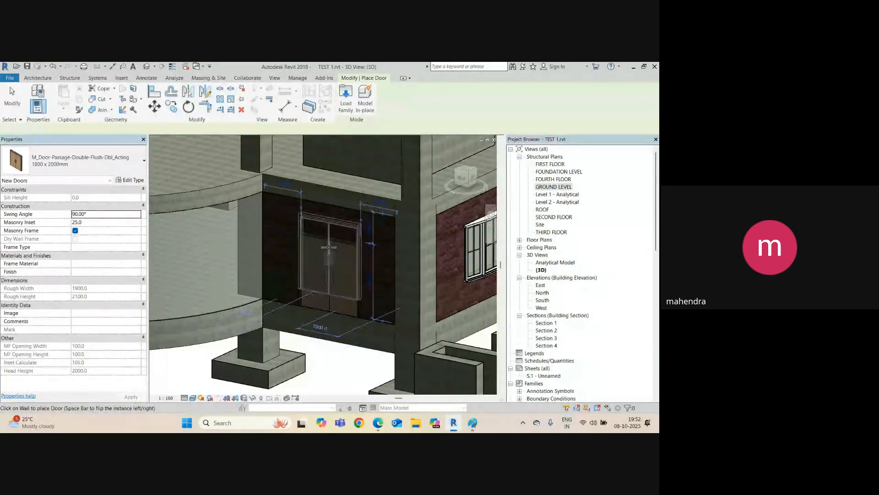
scroll(333, 321, "down", 3)
key("Escape")
key("Escape")
Step: Select the four connected Generic - 300mm shaft walls and limit the 3D view to them with a selection box
scroll(274, 325, "down", 3)
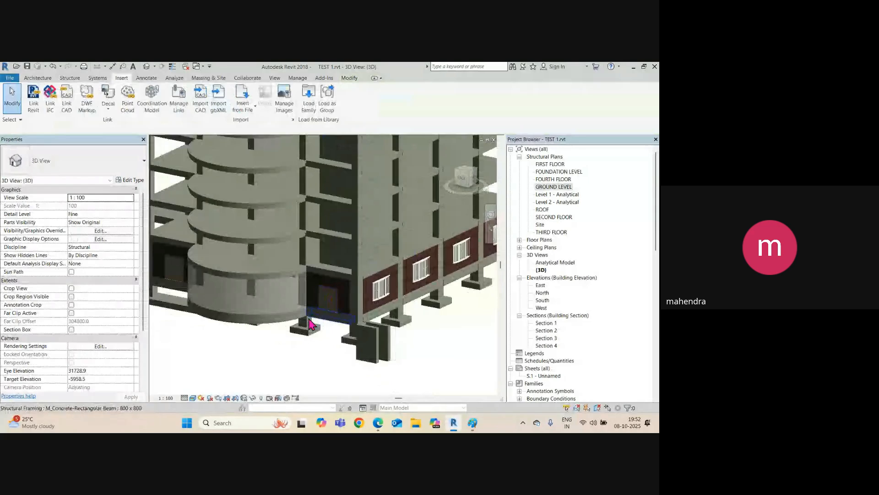
middle_click_drag(206, 320, 340, 331, "shift")
scroll(221, 294, "up", 2)
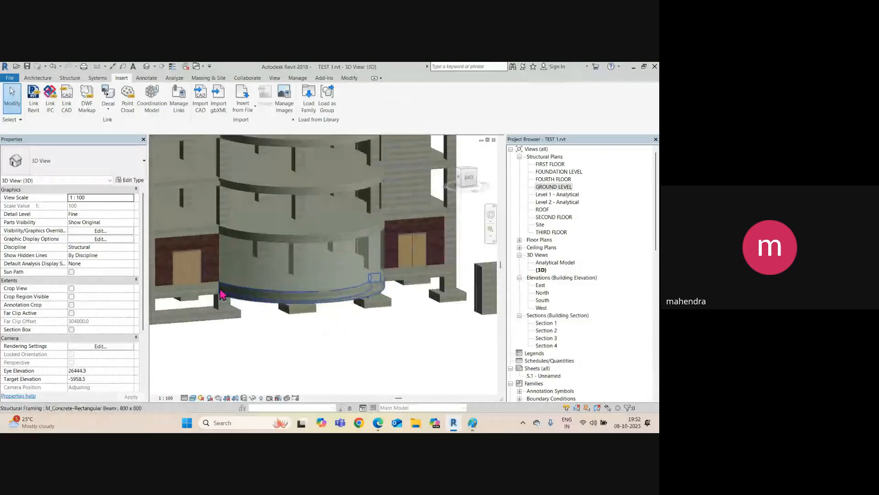
middle_click_drag(222, 295, 399, 298)
scroll(289, 292, "up", 1)
scroll(280, 290, "down", 3)
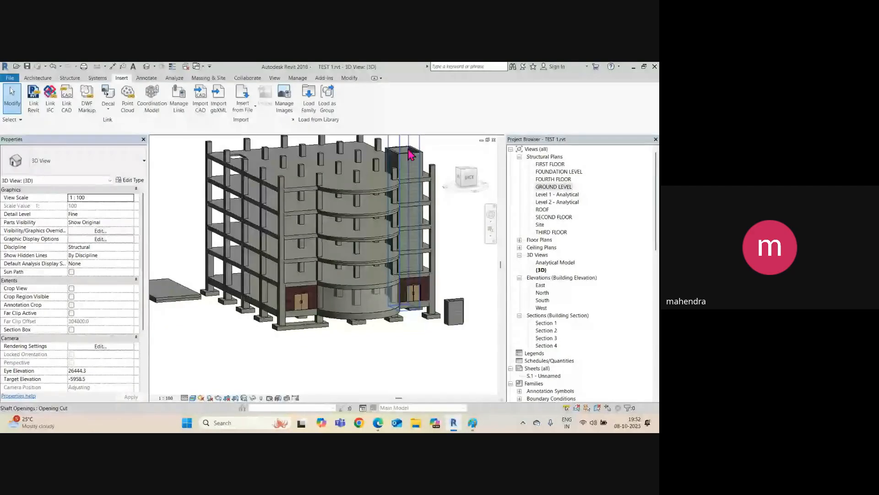
left_click(409, 149)
left_click(451, 157)
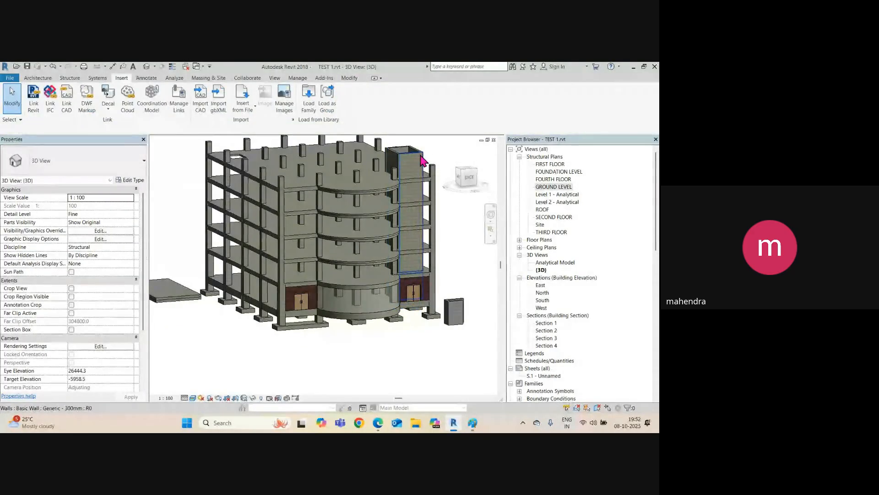
left_click(419, 160)
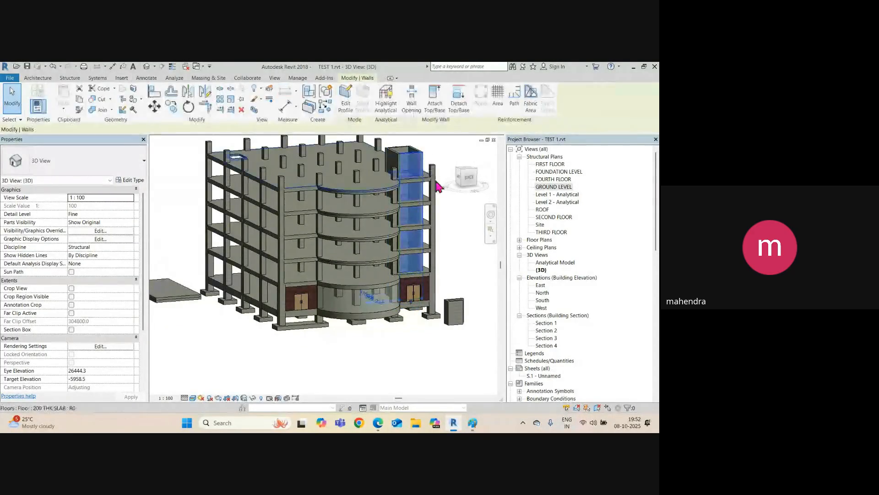
key("Tab")
left_click(394, 158)
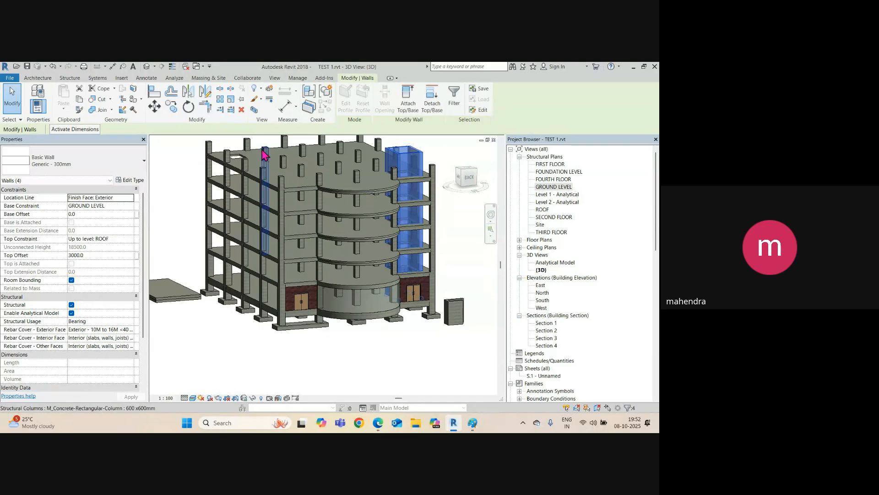
left_click(254, 110)
left_click(381, 318)
middle_click_drag(349, 338, 380, 374, "shift")
middle_click_drag(287, 312, 351, 339)
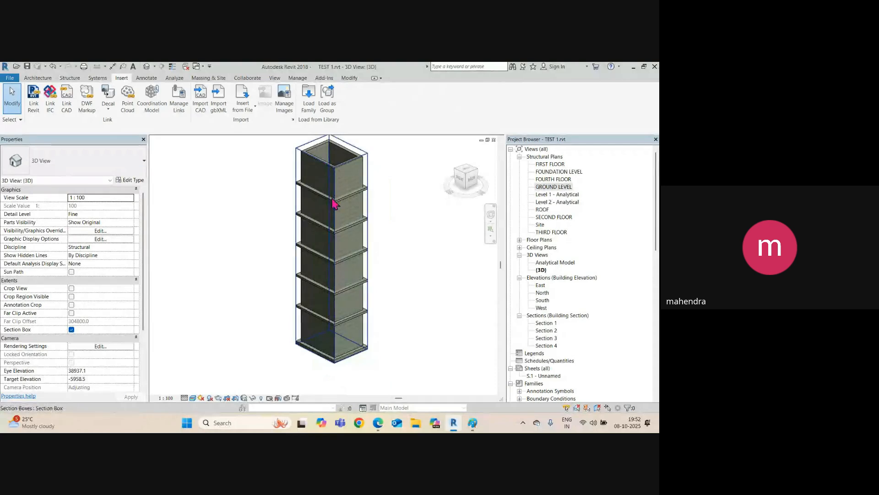
scroll(367, 330, "up", 3)
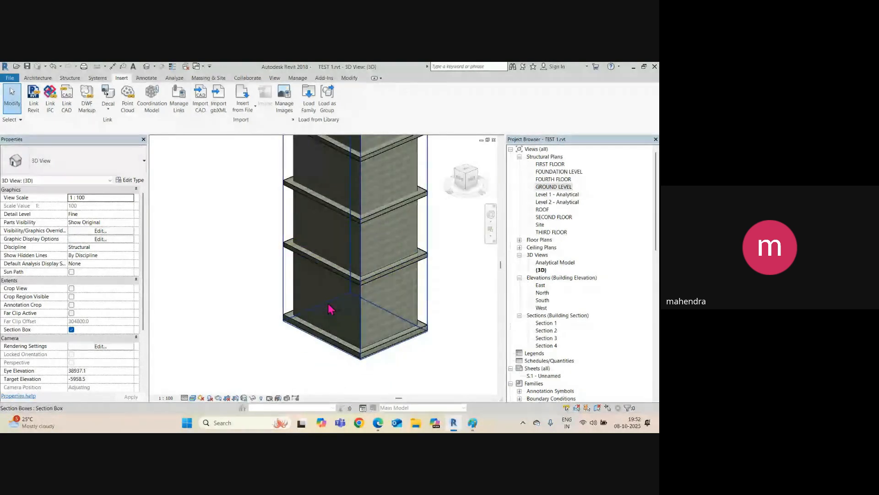
Step: Start placing a door and browse the family library to the Commercial folder inside Doors
scroll(331, 309, "down", 3)
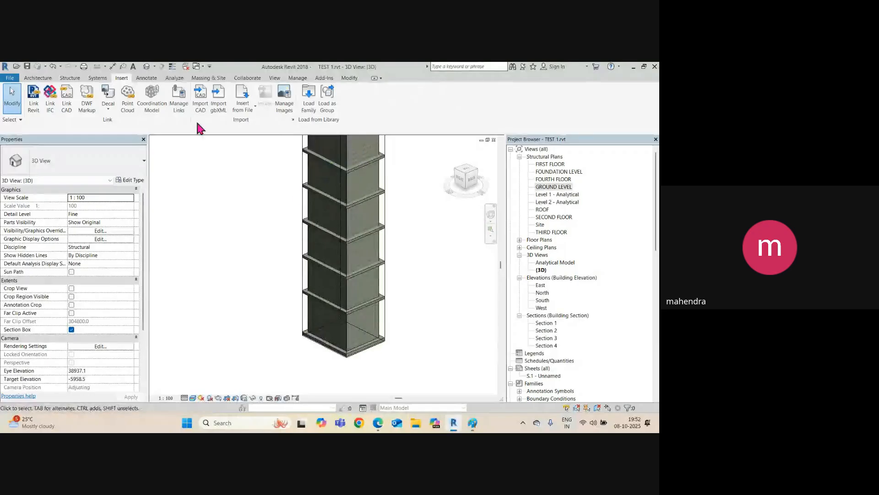
left_click(50, 78)
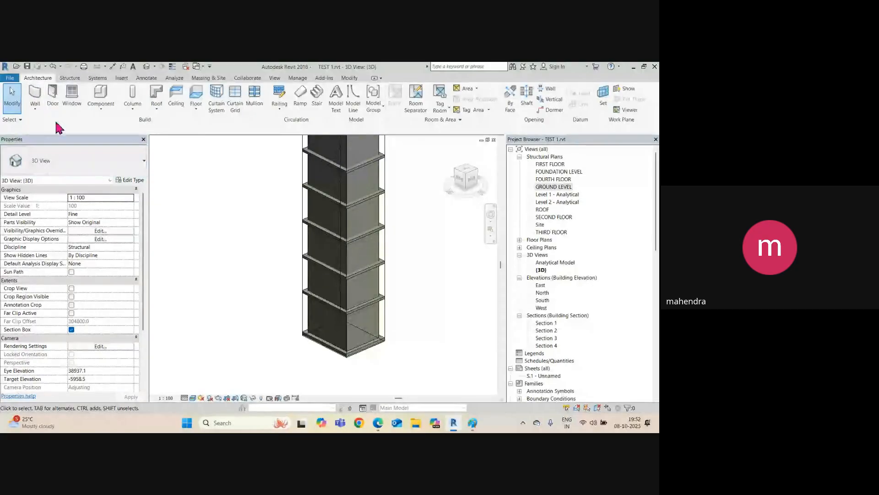
left_click(53, 102)
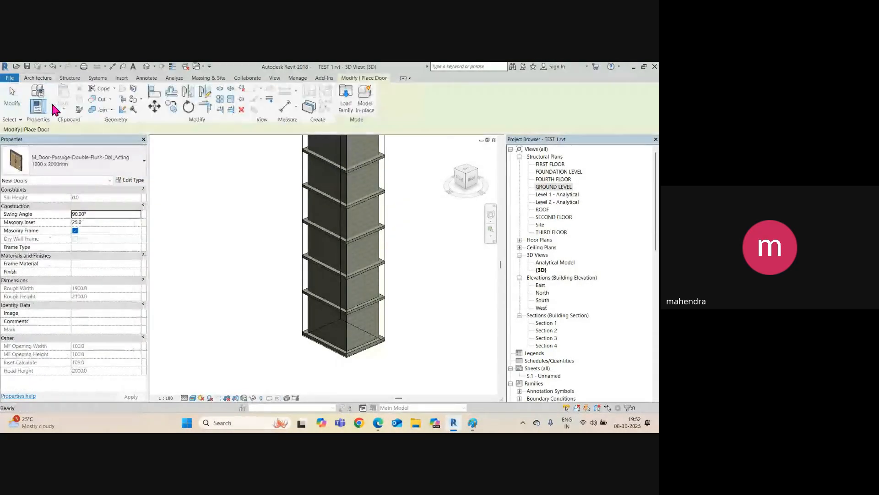
left_click(59, 165)
left_click(59, 297)
left_click(347, 99)
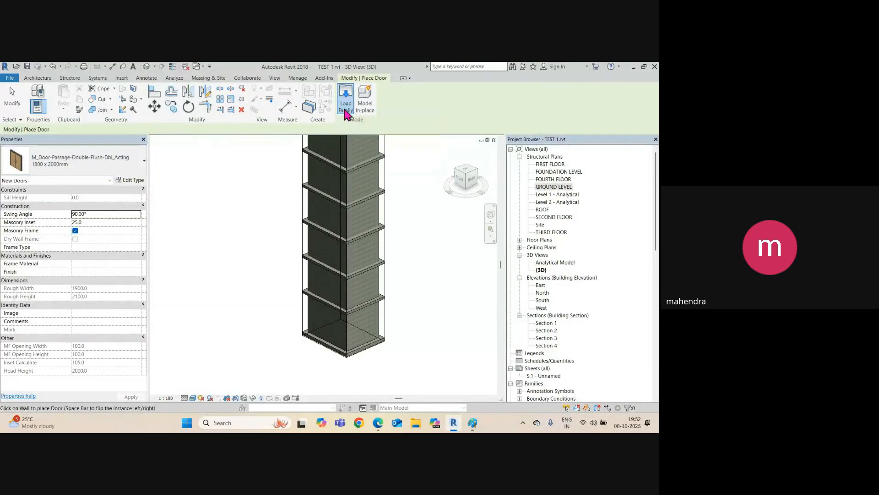
scroll(240, 277, "down", 6)
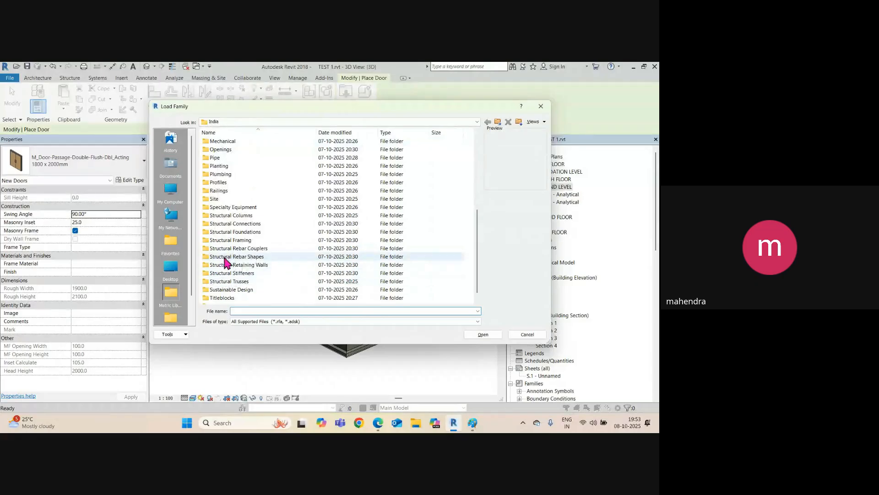
scroll(225, 257, "up", 6)
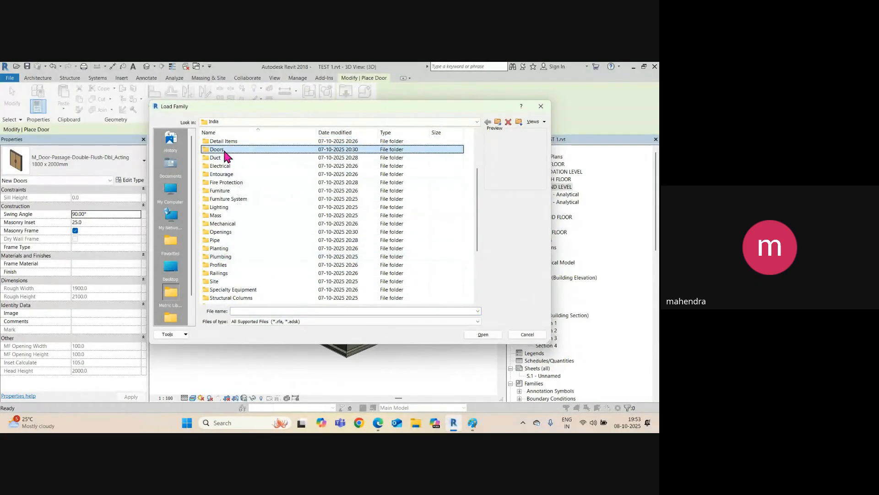
double_click(225, 157)
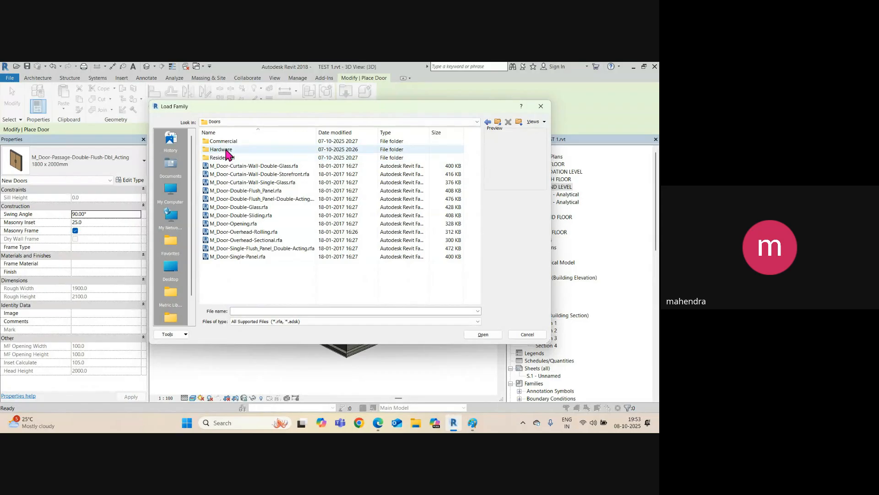
double_click(226, 145)
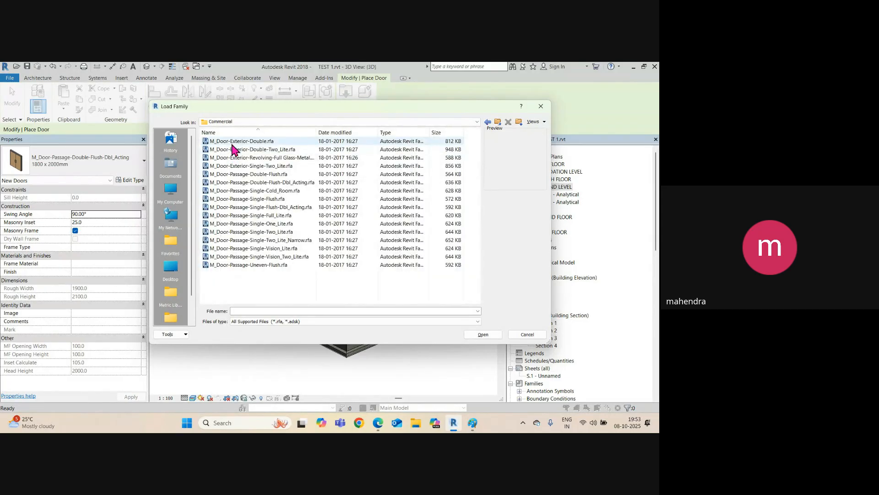
Step: Preview the commercial door families from M_Door-Exterior-Double through M_Door-Passage-Uneven-Flush to compare their designs
left_click(232, 142)
key("Down")
key("Down")
key("Down")
key("Down")
key("Down")
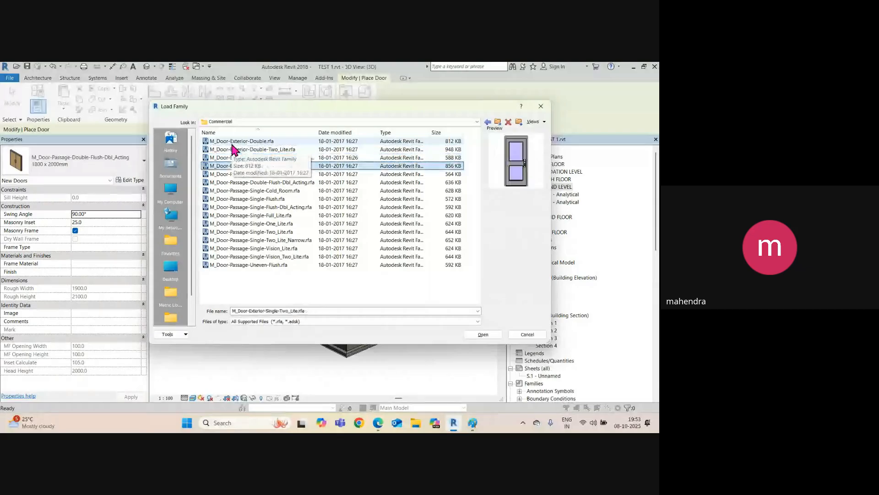
key("Down")
key("Down")
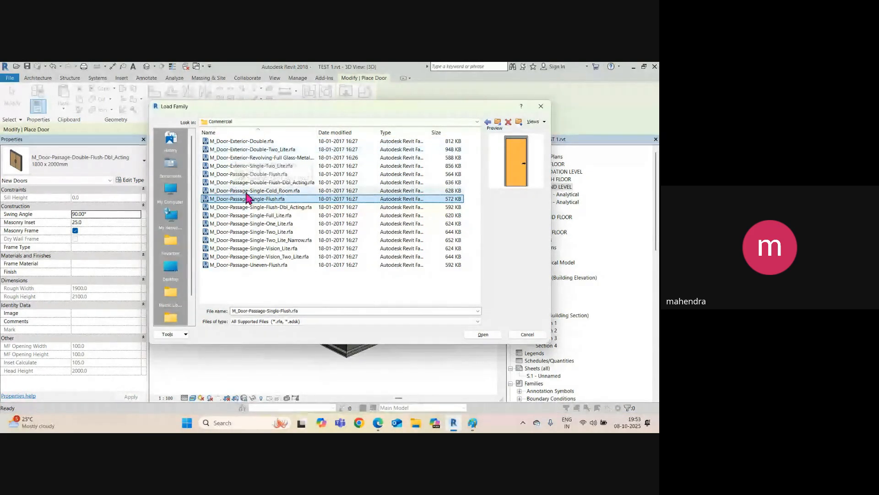
left_click(265, 207)
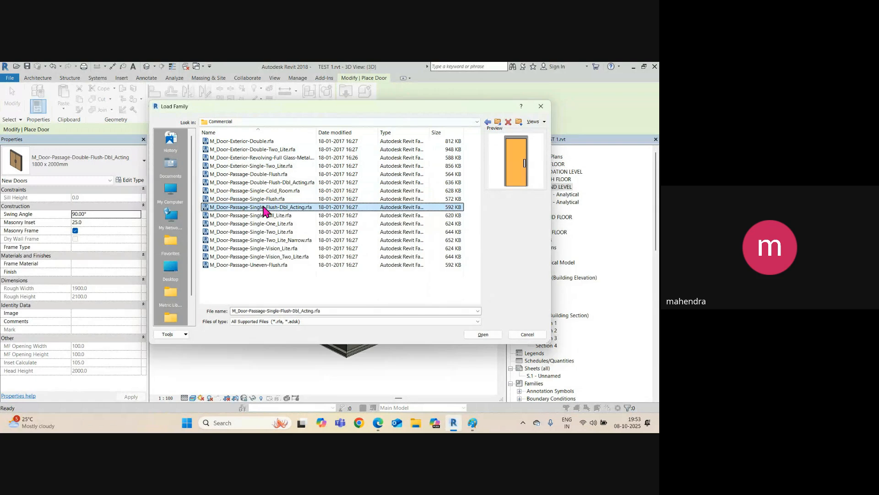
key("Down")
key("Down")
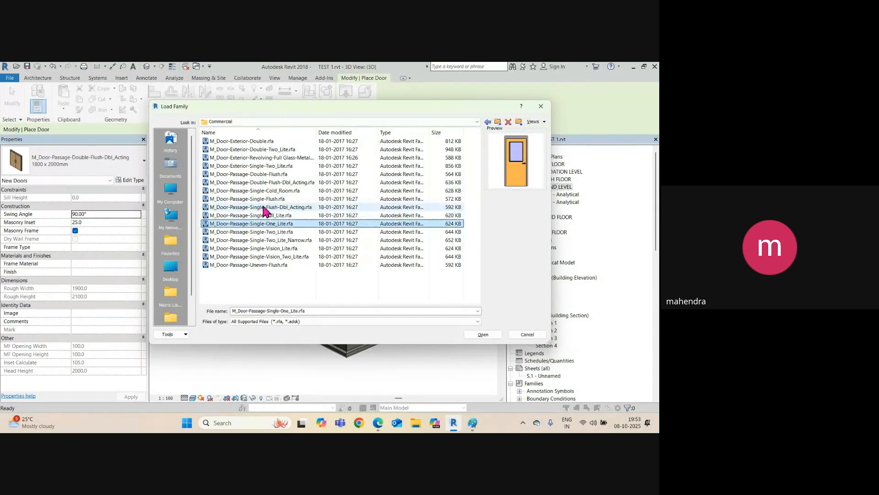
key("Down")
key("Down")
key("Down")
key("Down")
key("Down")
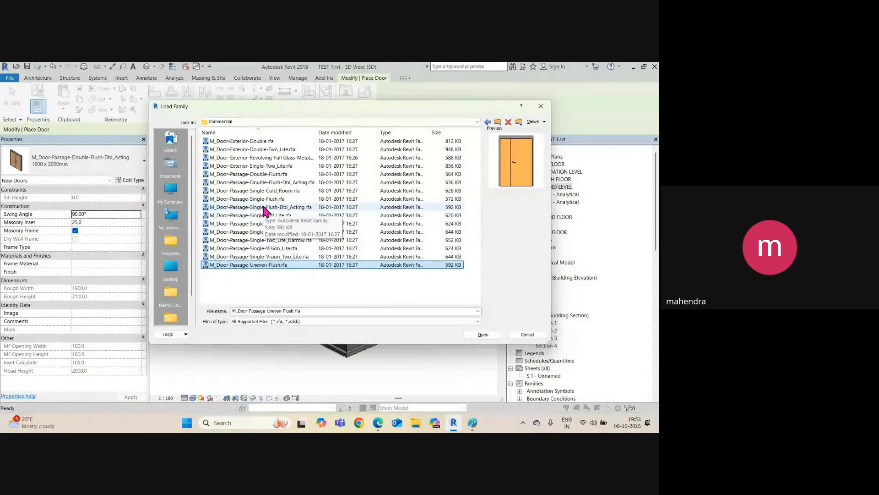
key("Up")
key("Up")
key("Up")
key("Up")
key("Up")
key("Up")
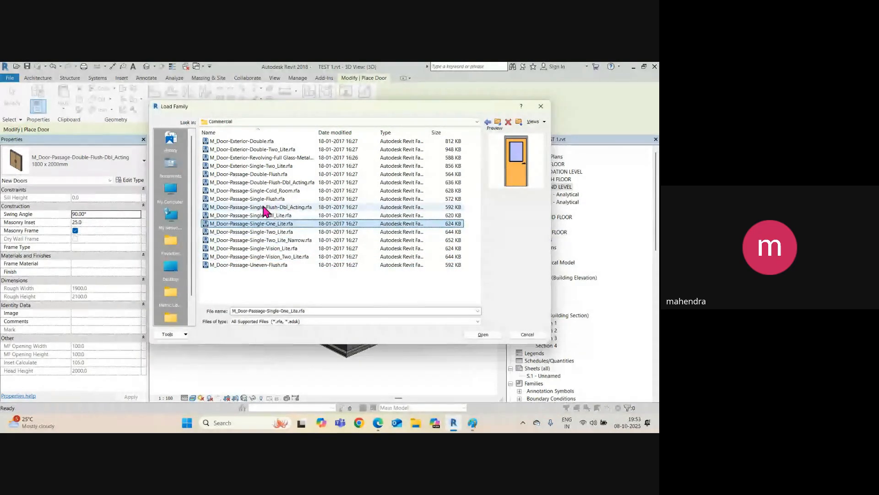
key("Up")
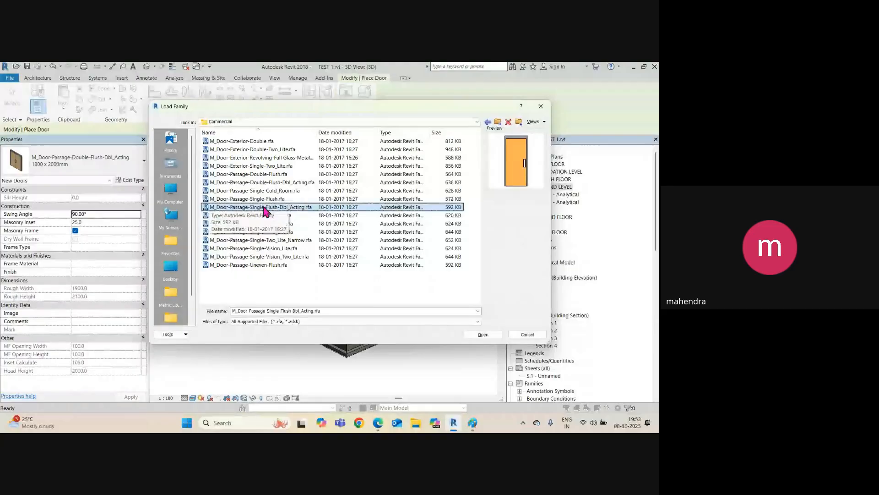
Step: Load the M_Door-Passage-Single-Full_Lite family with its 900 x 2000mm type
key("Down")
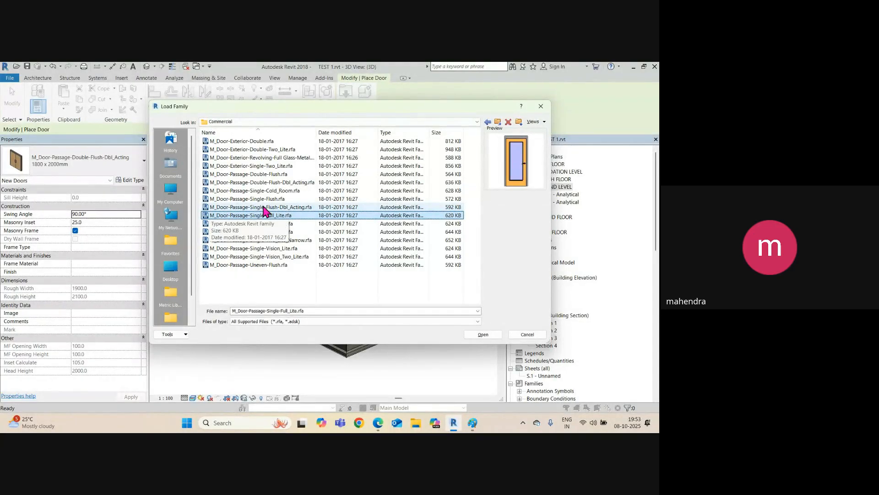
key("Up")
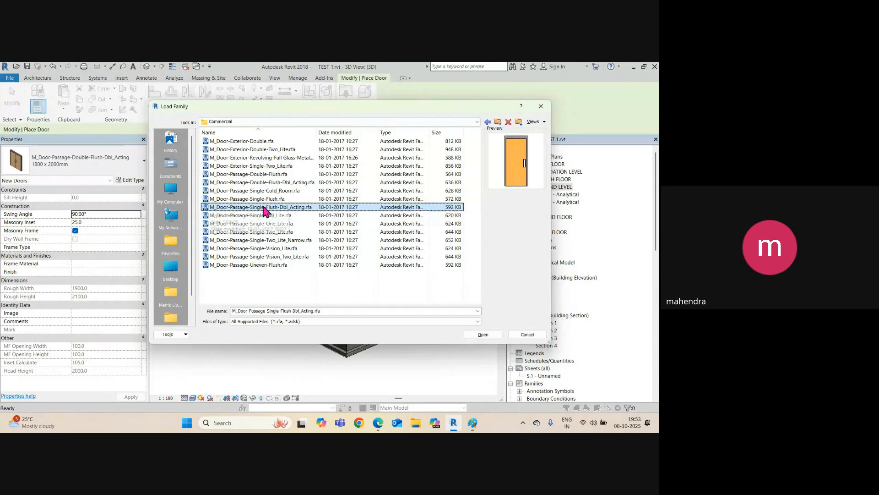
key("Down")
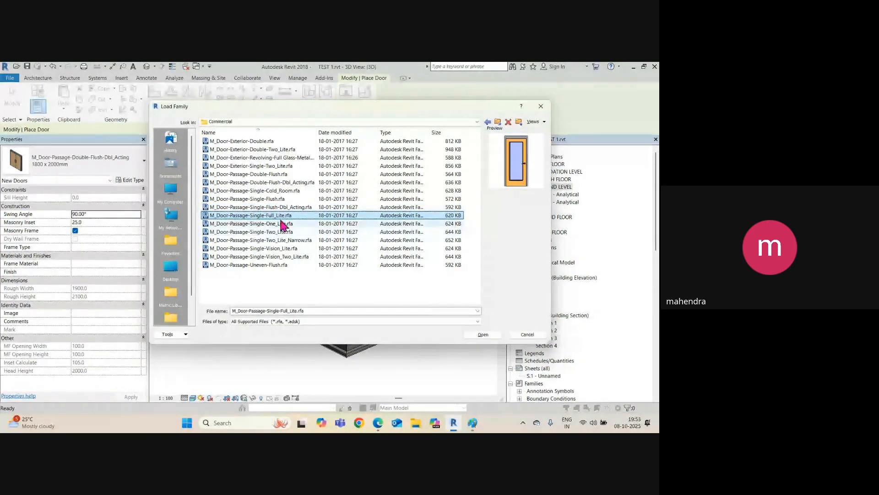
left_click(482, 335)
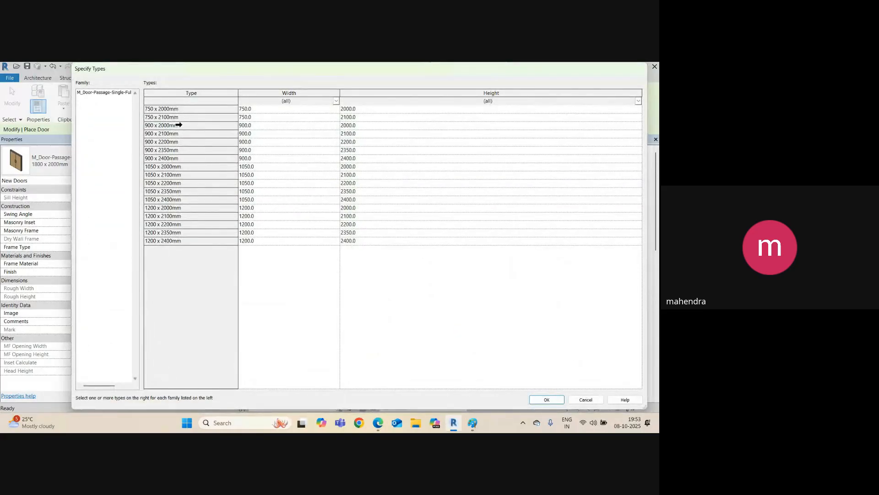
left_click(179, 125)
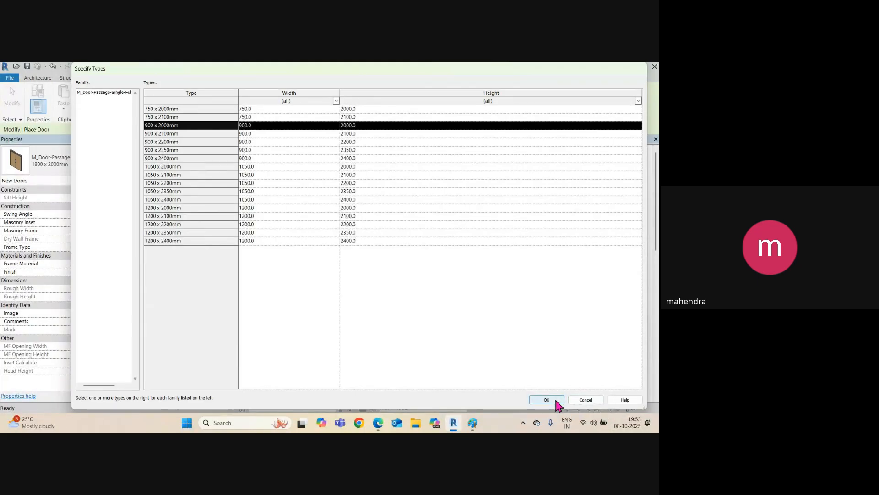
left_click(556, 401)
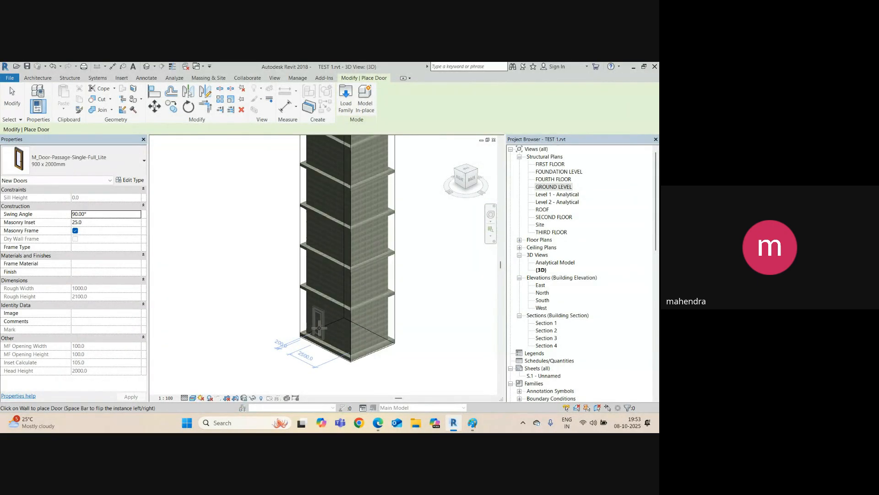
Step: Place 900 x 2000mm single full-lite doors one above another in the same shaft wall, from ground level to the third floor
scroll(320, 328, "up", 5)
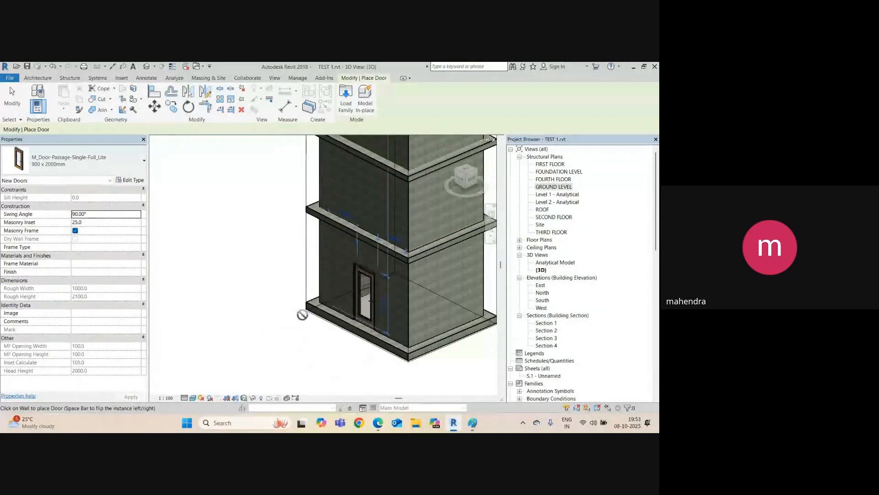
left_click(365, 320)
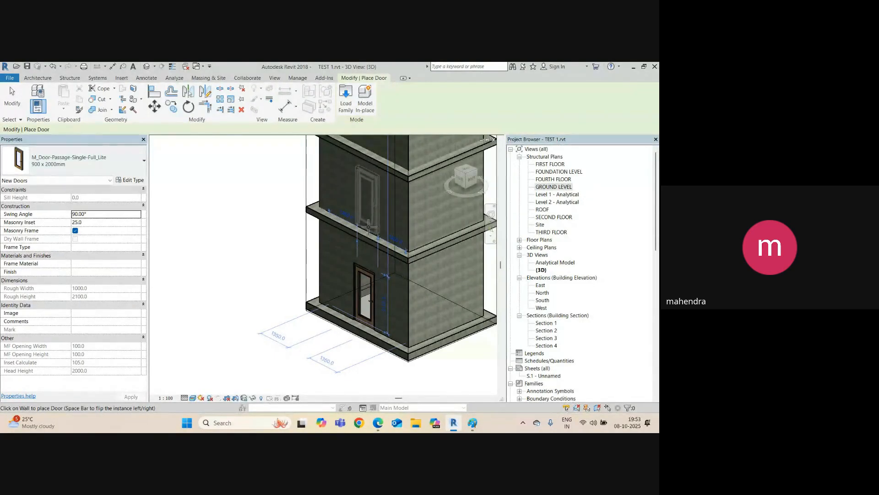
left_click(368, 227)
middle_click_drag(369, 227, 336, 351)
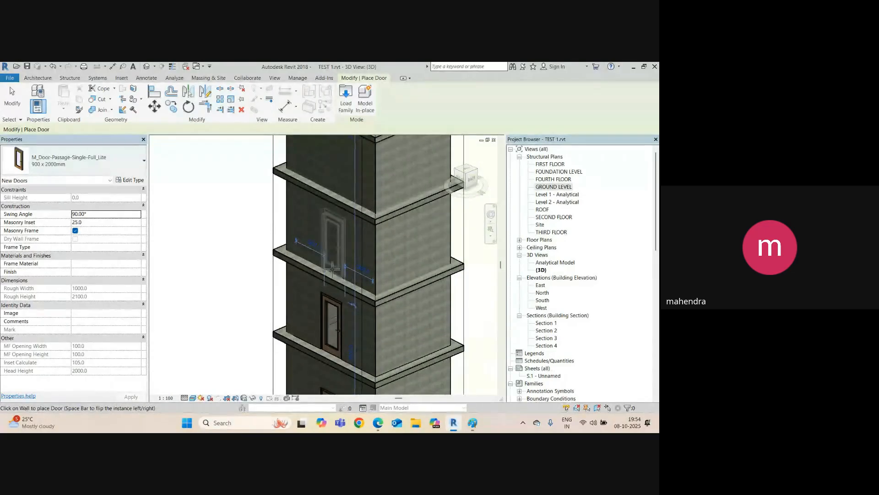
left_click(331, 222)
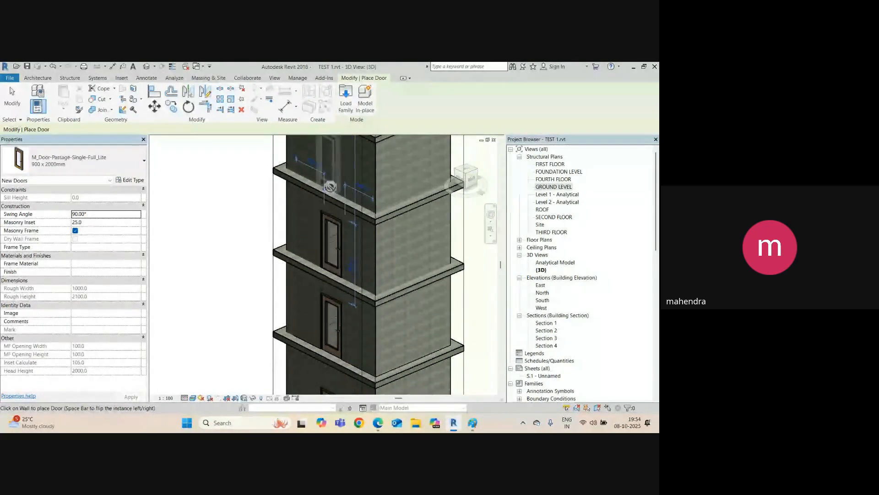
middle_click_drag(329, 183, 329, 247)
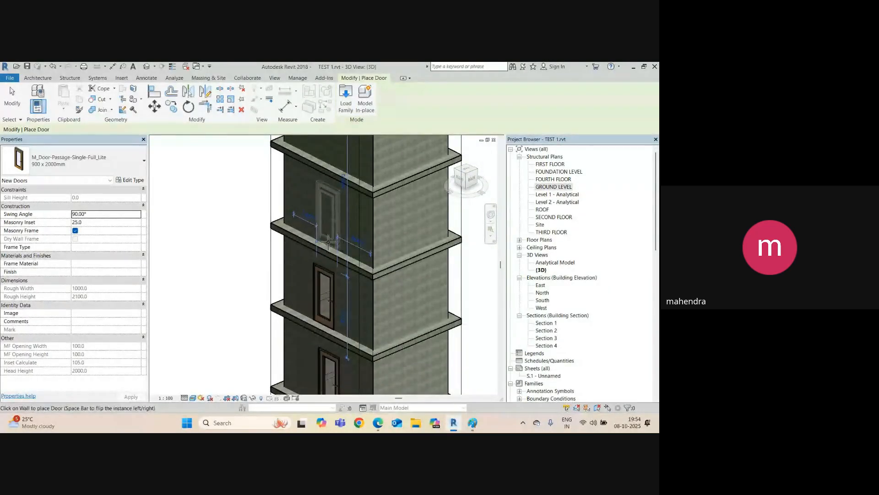
scroll(329, 238, "up", 3)
scroll(325, 237, "down", 3)
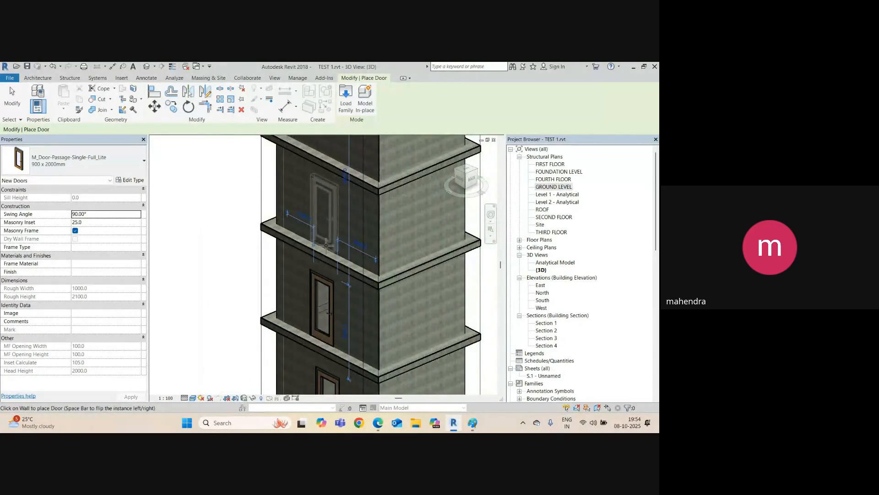
scroll(322, 239, "down", 1)
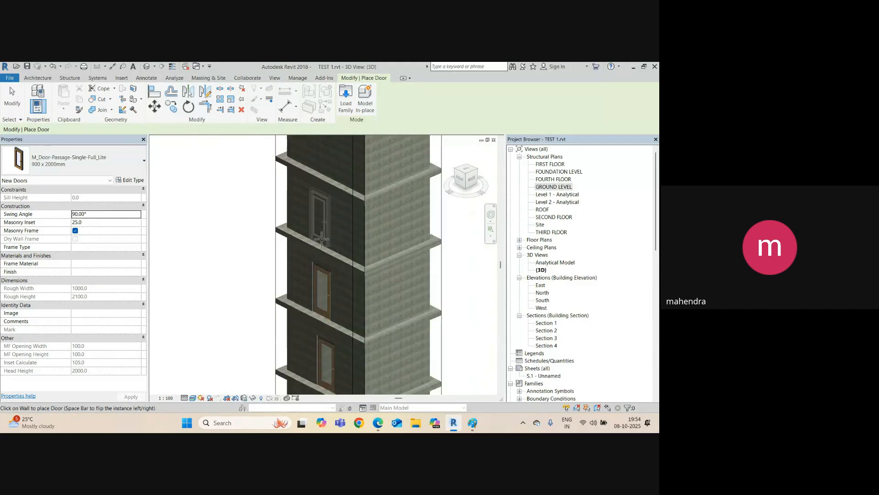
scroll(322, 239, "down", 1)
key("Escape")
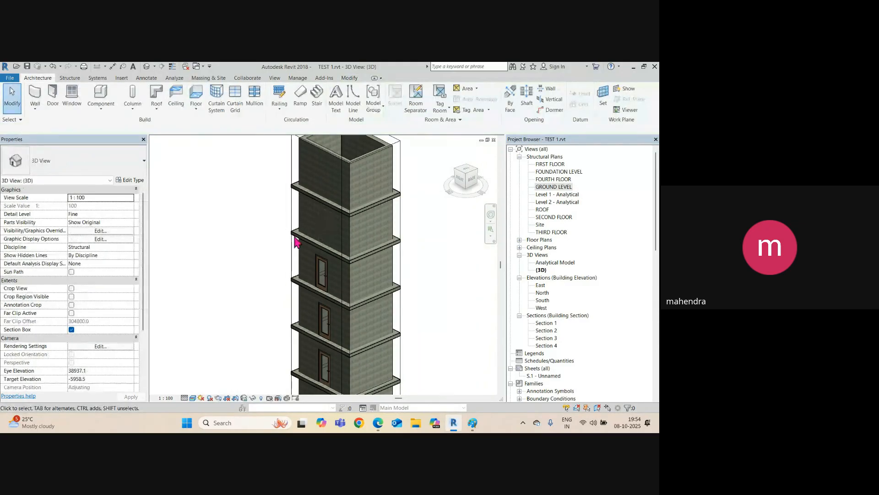
right_click(326, 276)
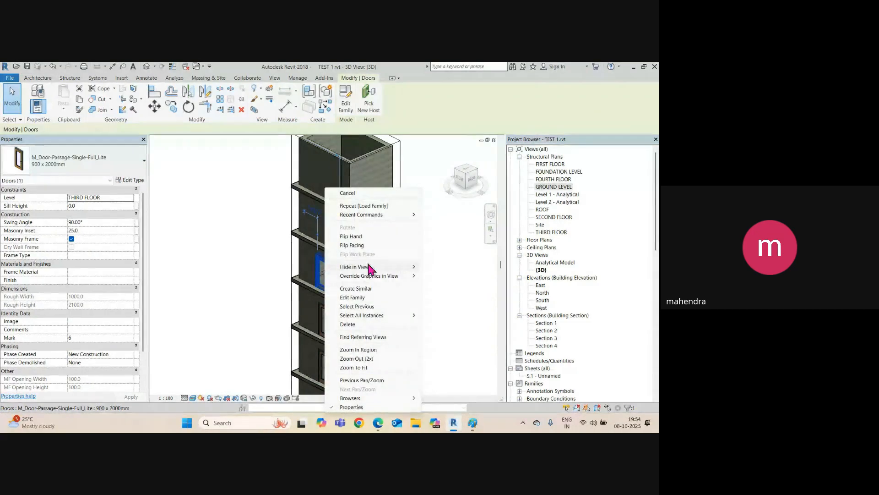
left_click(361, 289)
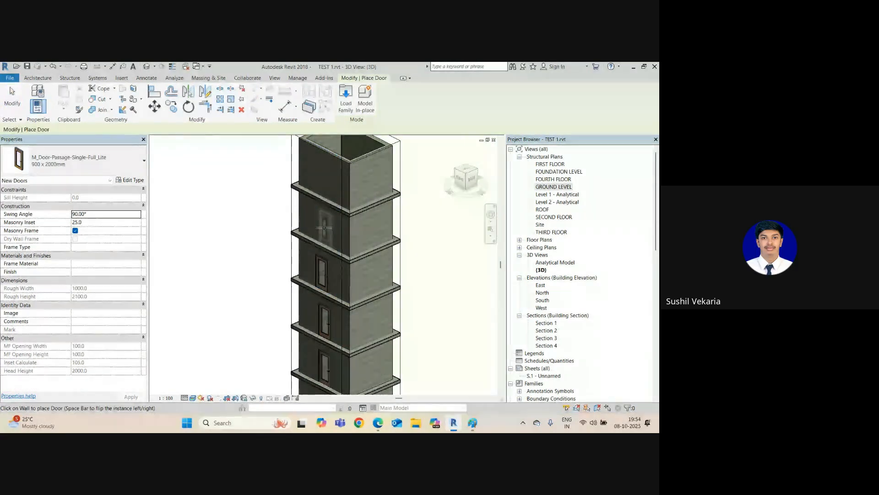
key("Escape")
scroll(321, 321, "up", 2)
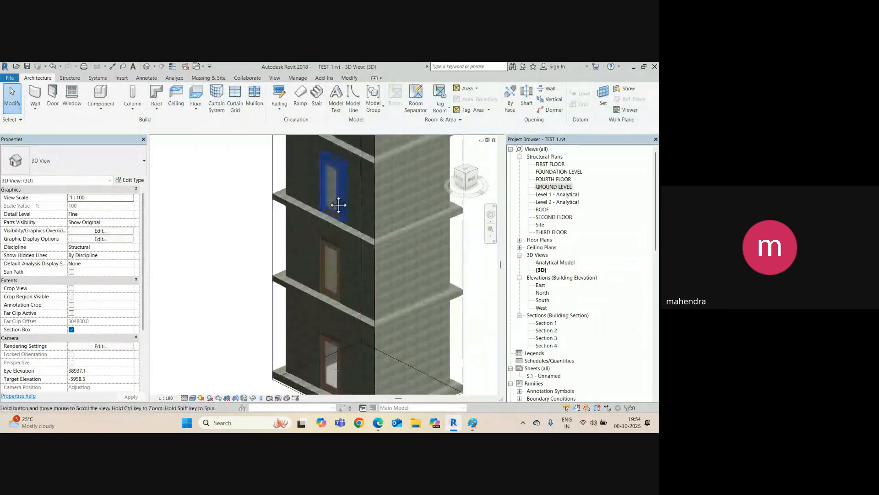
scroll(312, 239, "down", 3)
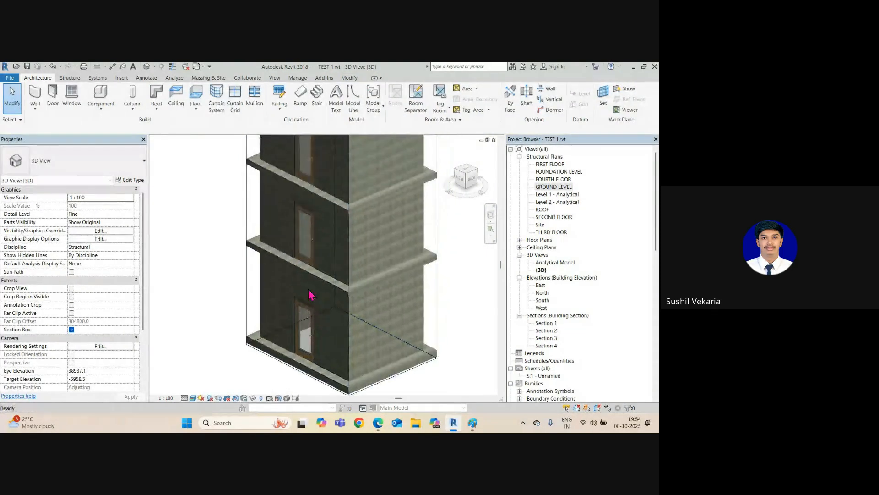
scroll(304, 229, "up", 4)
left_click(305, 250)
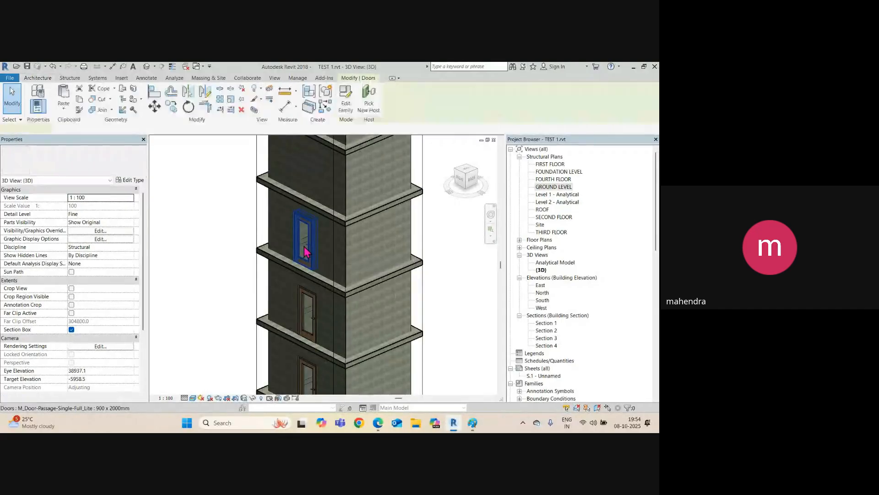
right_click(306, 252)
left_click(336, 289)
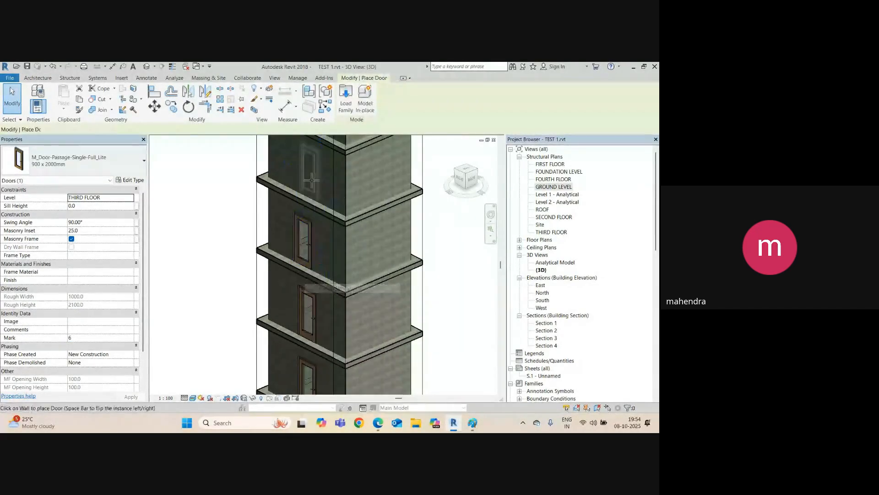
middle_click_drag(315, 182, 349, 191)
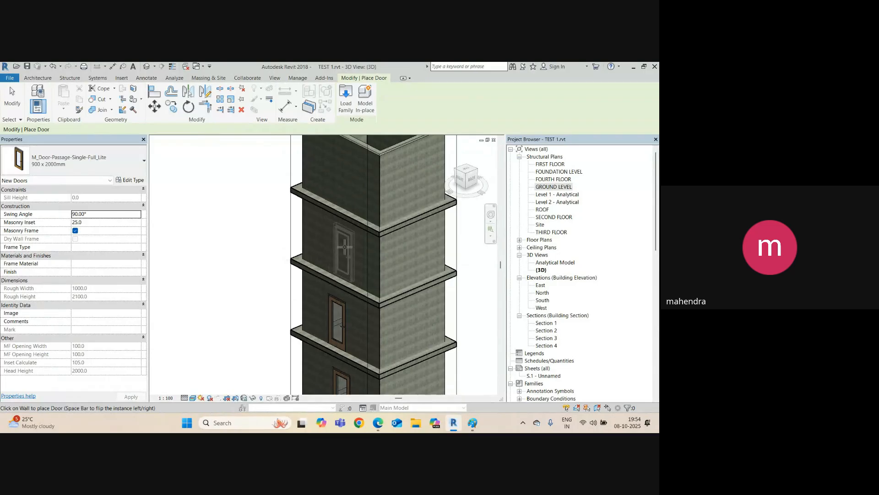
scroll(300, 241, "down", 4)
key("Escape")
Step: In the ground level plan, draw a vertical building section beside the shaft's door wall, running past grids 1 and 2
key("ctrl+Tab")
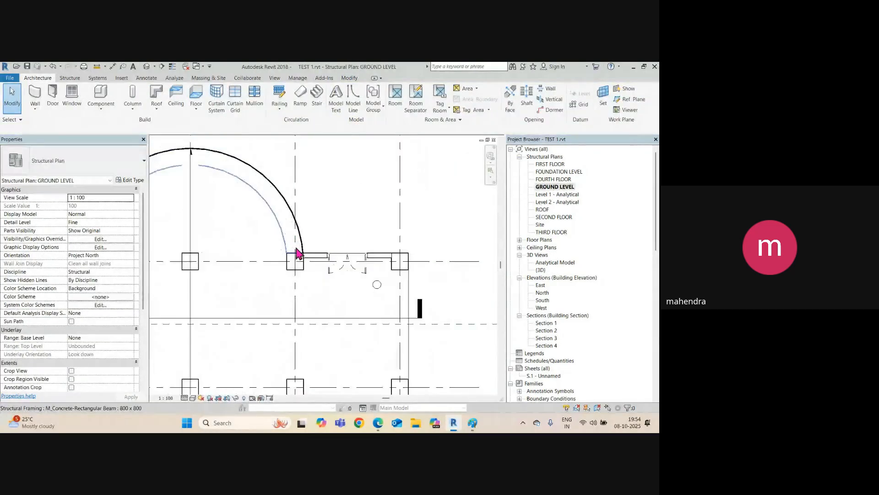
scroll(298, 253, "down", 4)
scroll(369, 268, "up", 6)
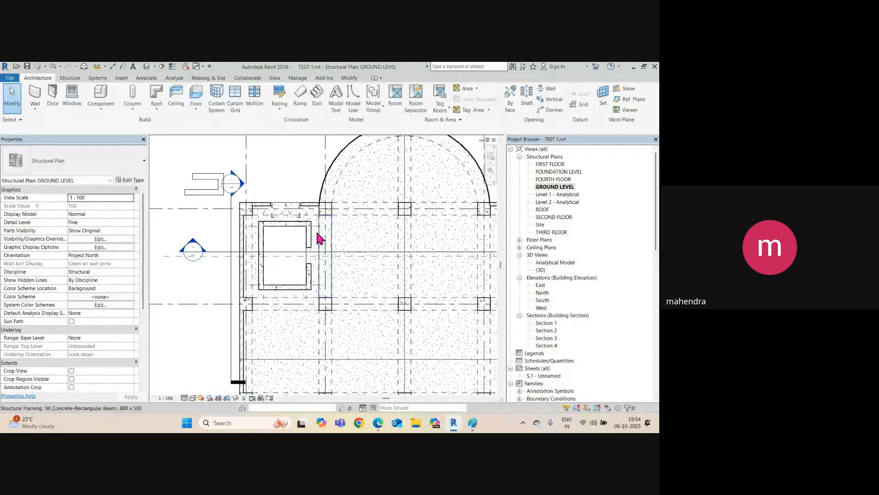
left_click(162, 67)
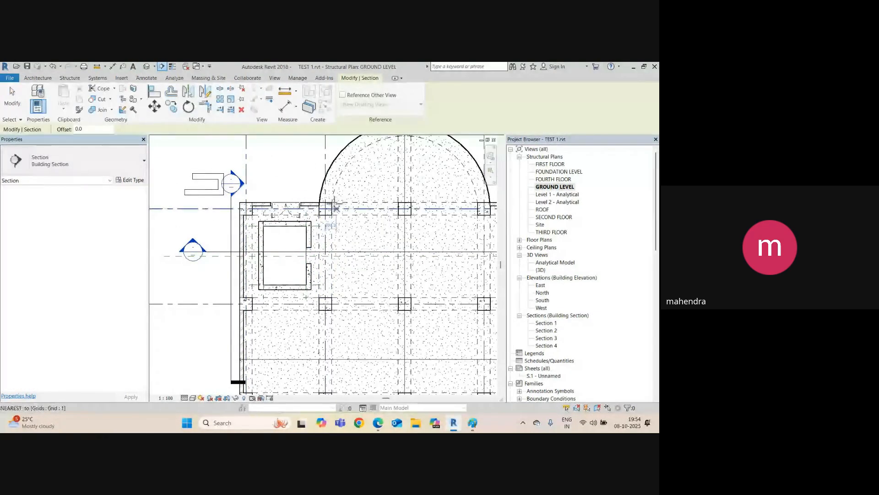
left_click(318, 189)
left_click(317, 332)
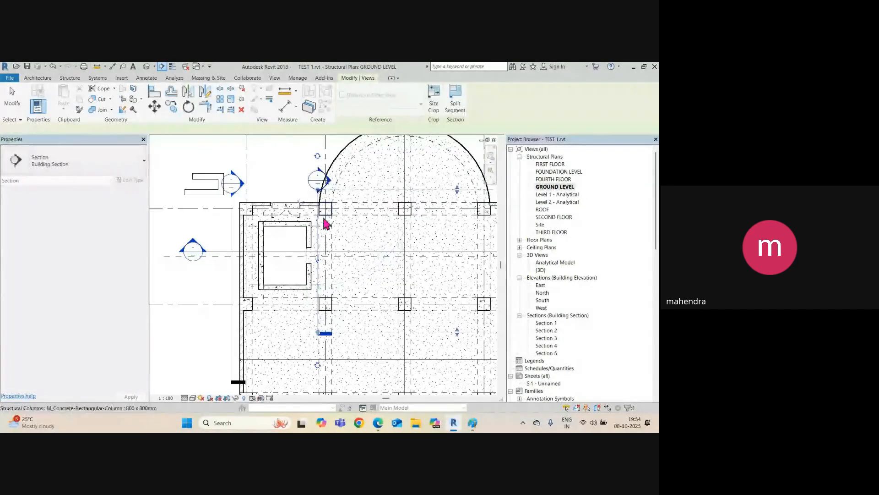
Step: Flip the new section to face the shaft, limit its far clip offset to about 2446, and open its view
key("Escape")
scroll(255, 249, "down", 3)
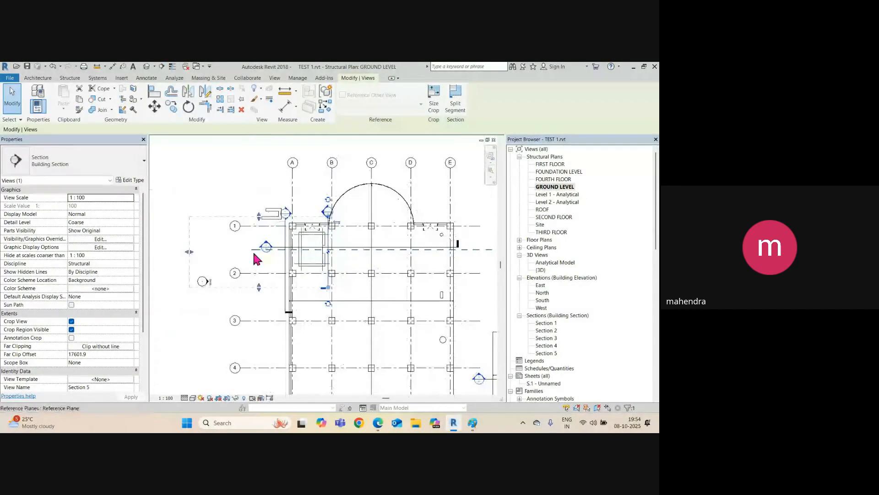
scroll(329, 232, "up", 2)
right_click(330, 247)
left_click(357, 243)
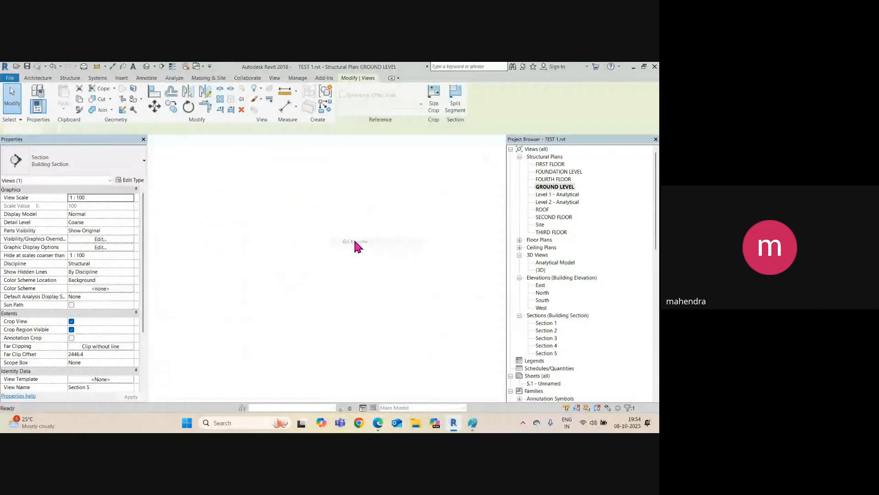
Step: Hide the Section 1 line that crosses the shaft doors in the Section 5 view
scroll(364, 261, "up", 3)
scroll(314, 290, "down", 4)
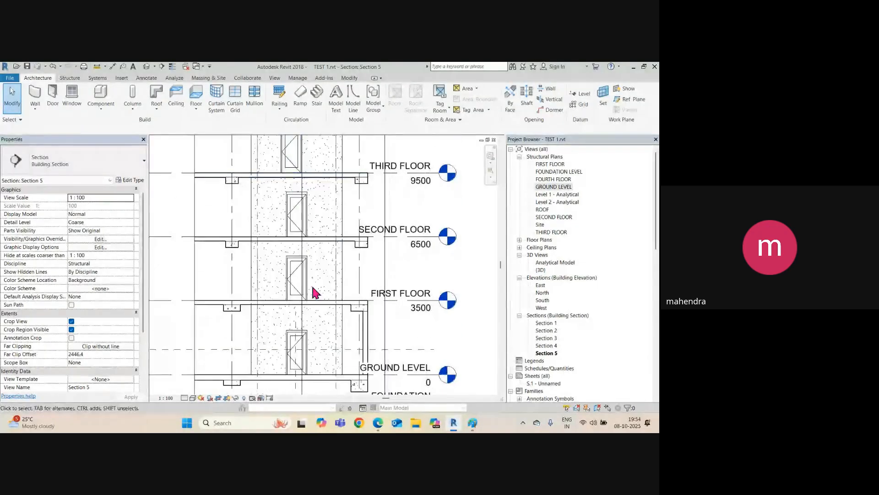
left_click(308, 365)
right_click(307, 365)
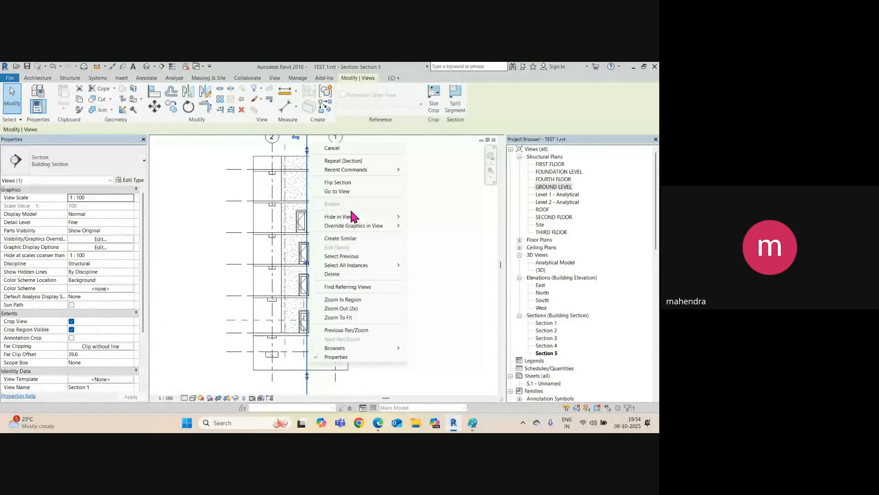
left_click(431, 229)
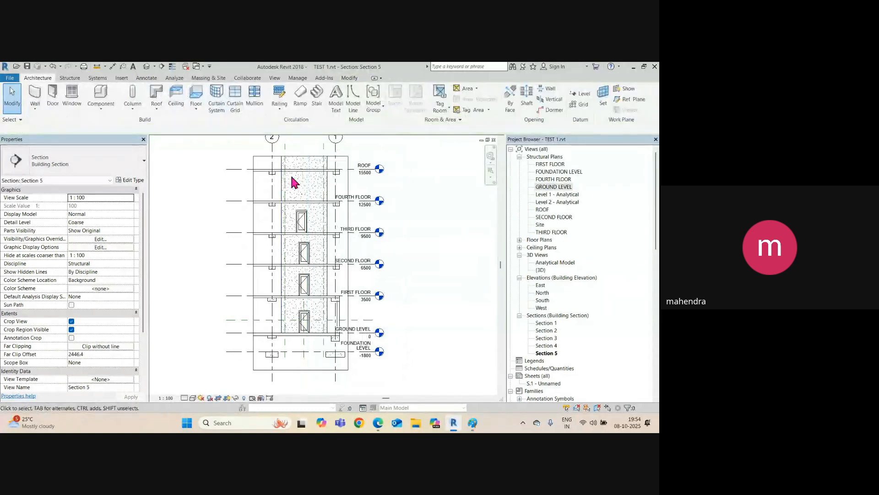
Step: Align the third-floor door's centreline with the centreline of the second-floor door below it
scroll(293, 181, "up", 3)
middle_click_drag(328, 300, 330, 301)
scroll(330, 301, "up", 2)
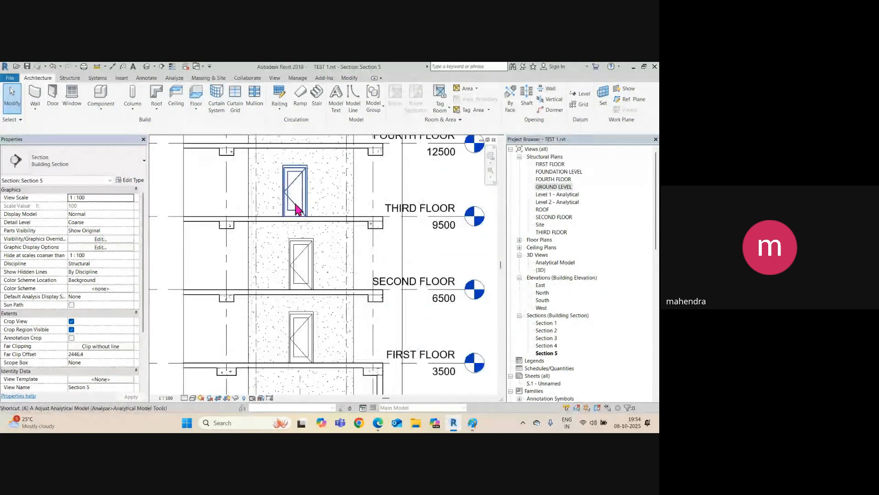
key("l")
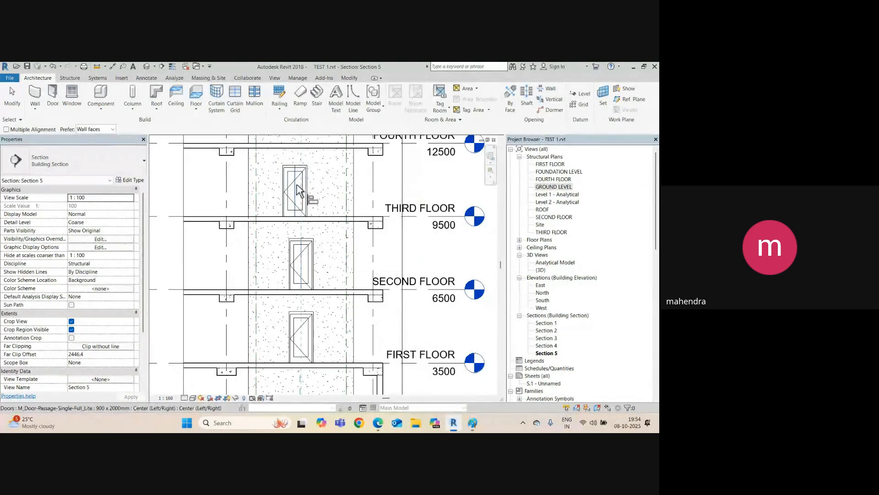
key("Escape")
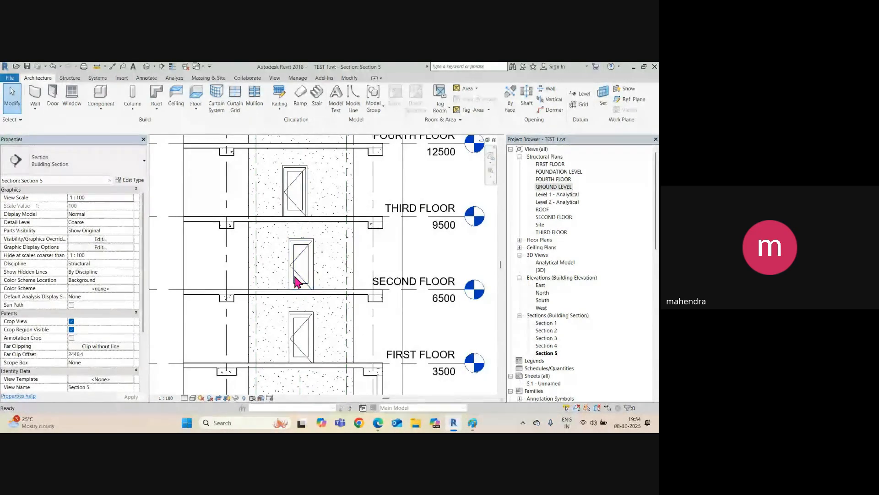
key("a")
key("l")
scroll(304, 256, "up", 3)
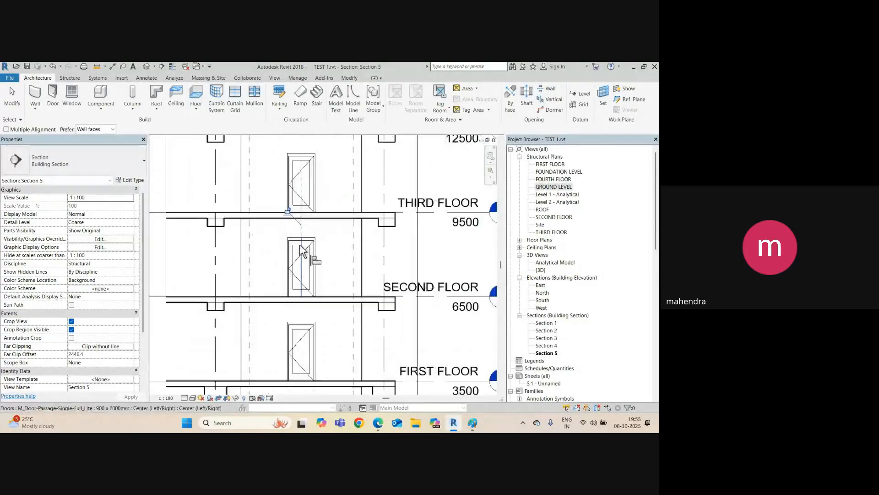
key("Escape")
Step: Check with an aligned dimension whether the second-floor door is centred between the shaft's outer wall faces
key("i")
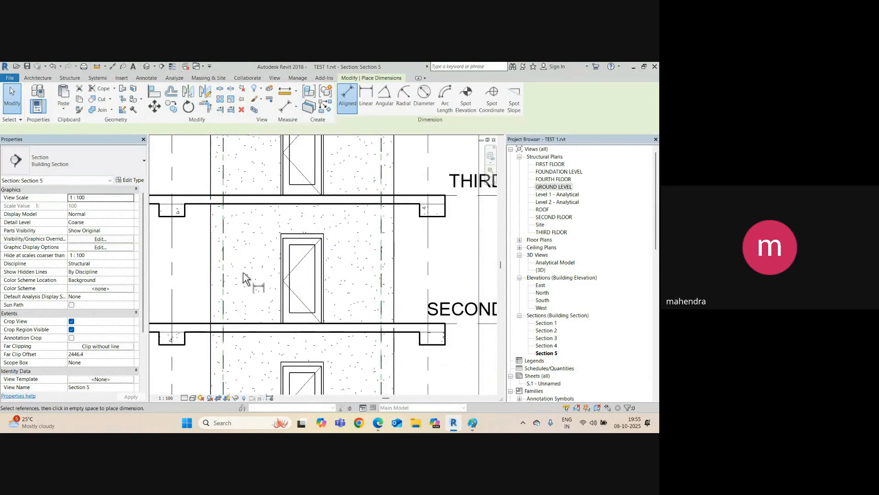
left_click(211, 264)
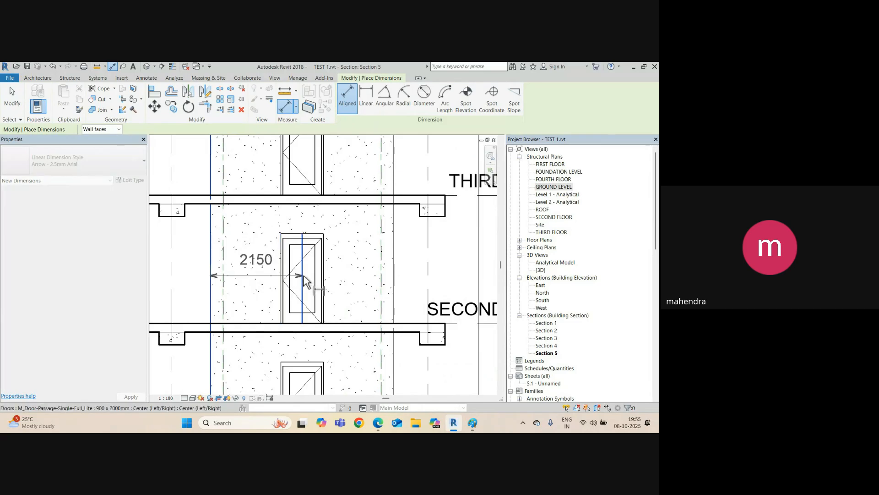
left_click(397, 284)
left_click(364, 256)
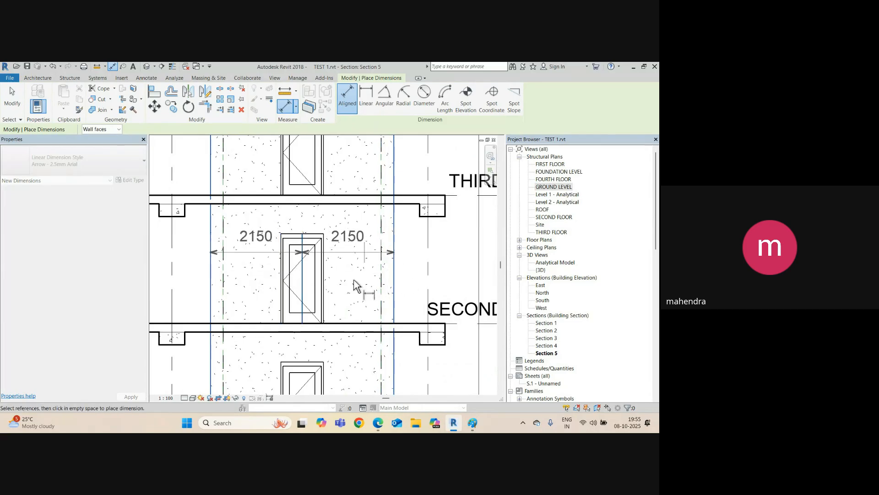
scroll(338, 261, "down", 2)
middle_click_drag(347, 315, 356, 236)
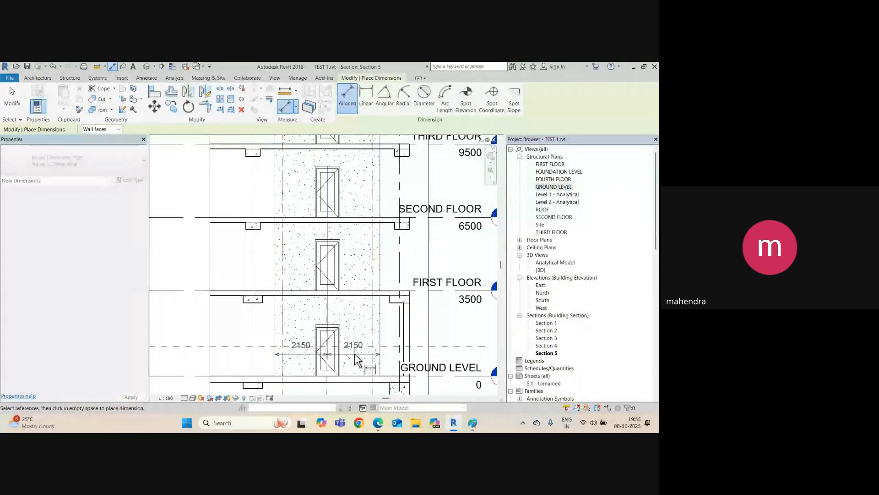
scroll(357, 323, "down", 1)
middle_click_drag(360, 317, 363, 274)
scroll(345, 353, "up", 2)
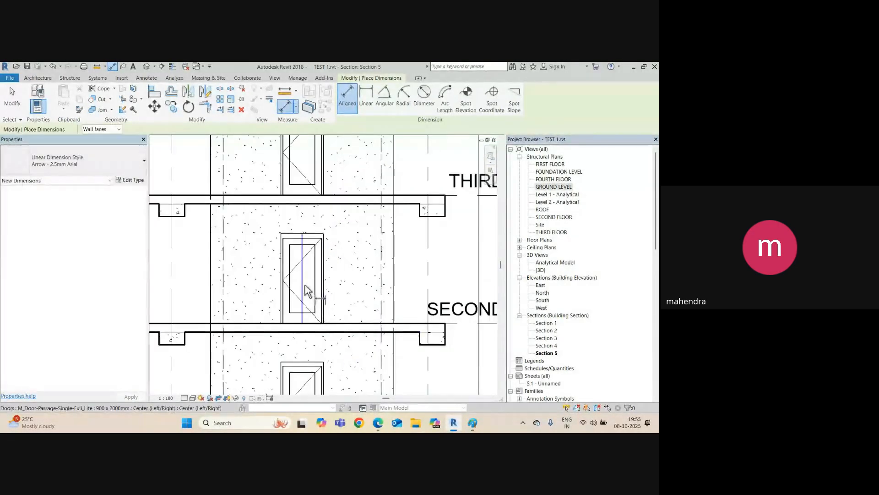
left_click(304, 290)
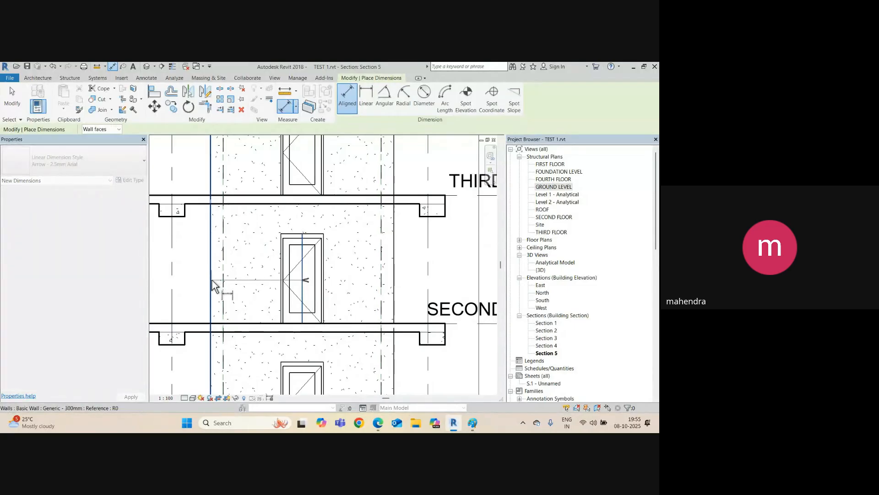
left_click(212, 280)
key("Escape")
scroll(295, 292, "down", 2)
middle_click_drag(295, 292, 310, 191)
left_click(262, 321)
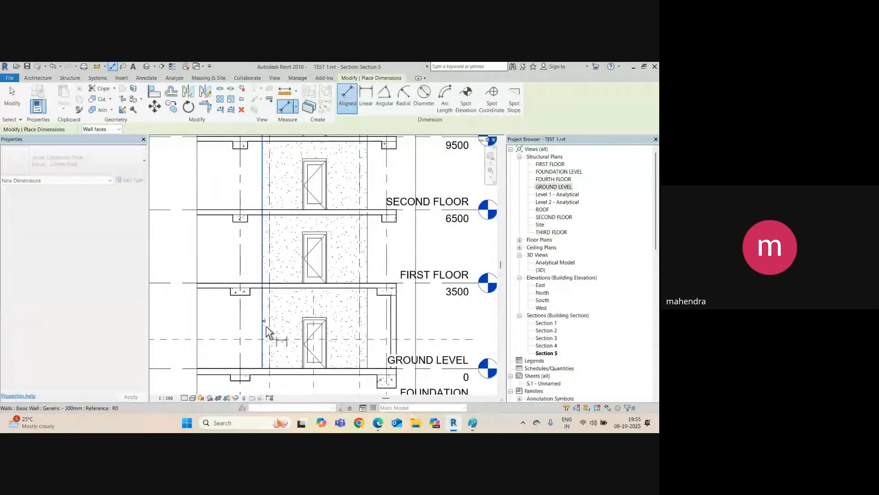
scroll(315, 347, "down", 4)
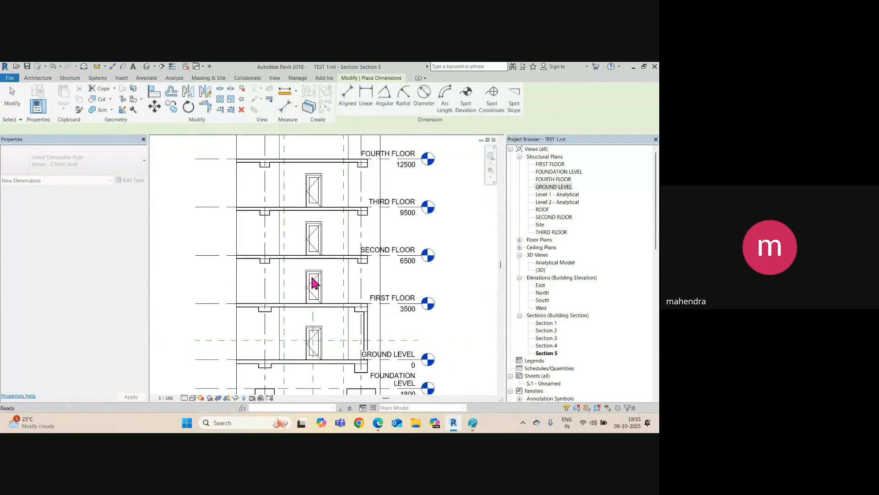
middle_click_drag(312, 225, 307, 316)
key("Escape")
scroll(309, 303, "up", 3)
key("Escape")
Step: Copy the third-floor door straight up to the fourth floor and roof levels with multiple copies enabled
left_click(321, 289)
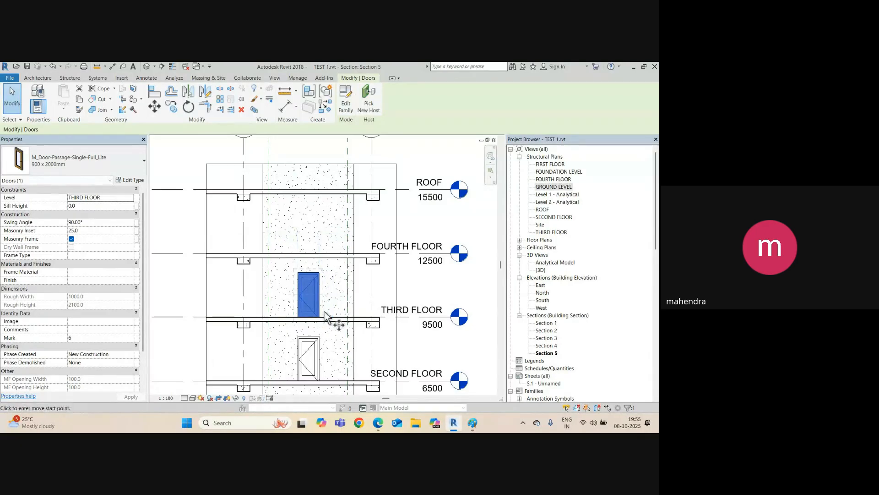
key("m")
key("v")
left_click(355, 317)
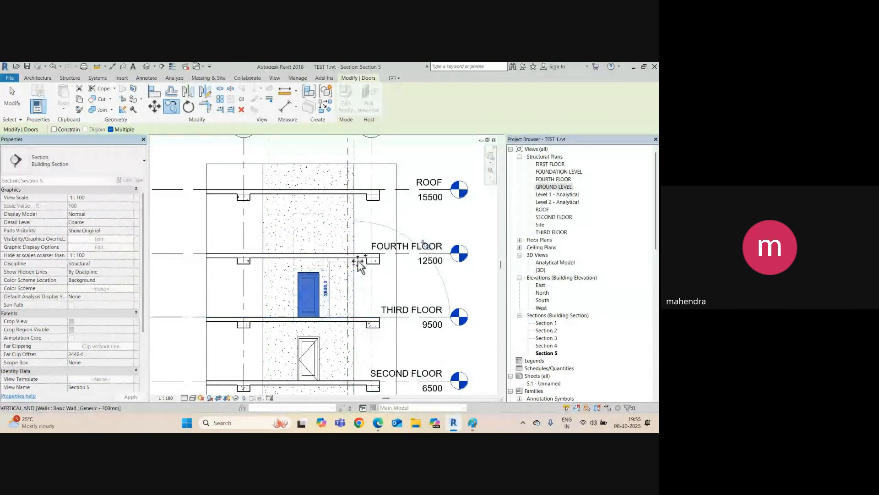
left_click(354, 189)
middle_click_drag(358, 210, 355, 275)
key("Escape")
Step: Extend the section's crop region upward past the top of the shaft to include the whole roof-level door
left_click(334, 229)
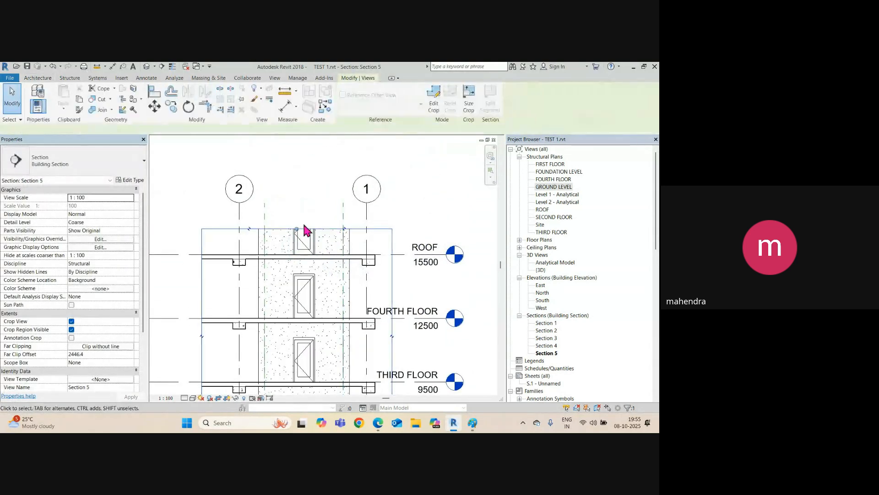
left_click_drag(298, 228, 301, 165)
key("Escape")
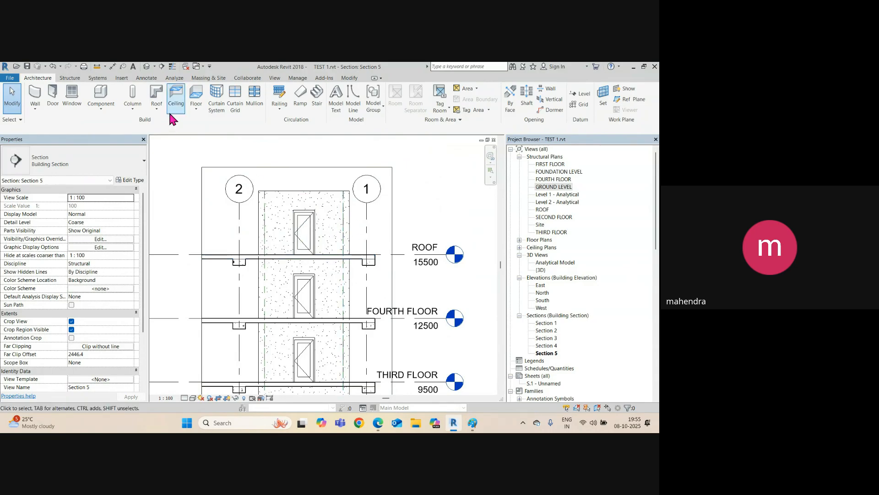
Step: Open the default 3D view and examine the stacked doors in the shaft wall down to ground level
left_click(147, 67)
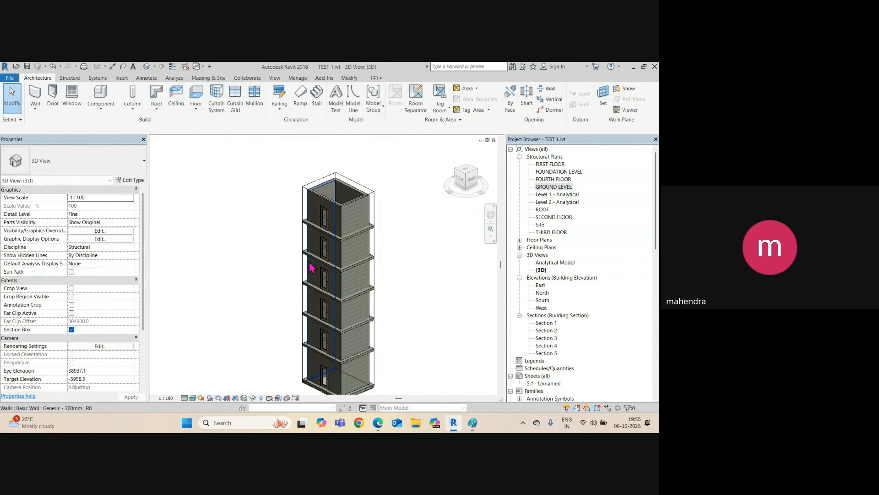
middle_click_drag(310, 262, 331, 291, "shift")
scroll(331, 292, "up", 1)
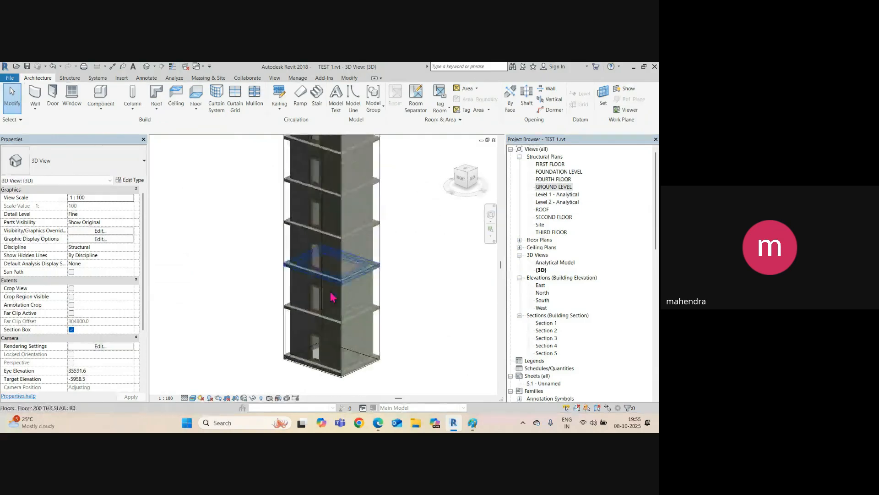
scroll(343, 343, "up", 5)
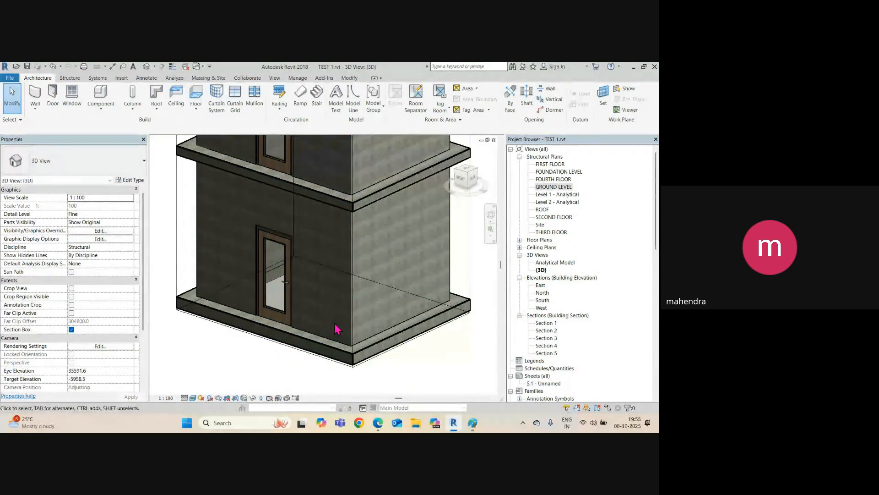
scroll(321, 216, "down", 2)
middle_click_drag(318, 281, 393, 298, "shift")
left_click(255, 315)
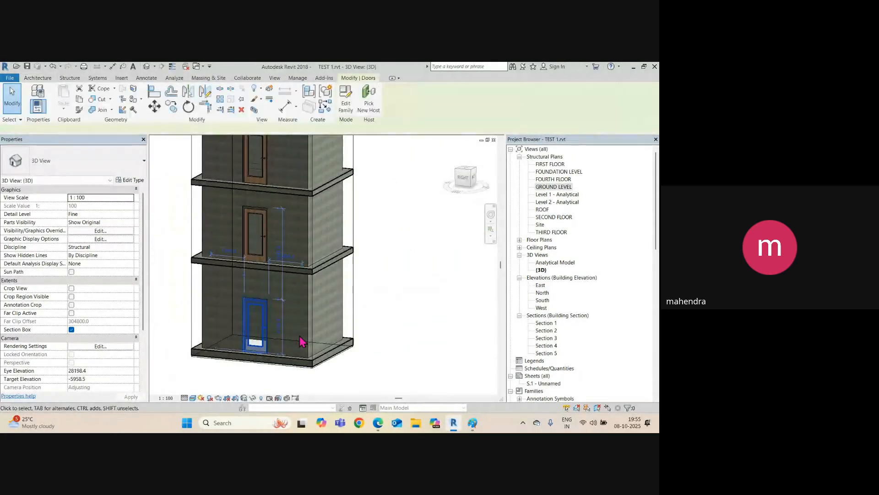
middle_click_drag(288, 338, 388, 313, "shift")
left_click(388, 312)
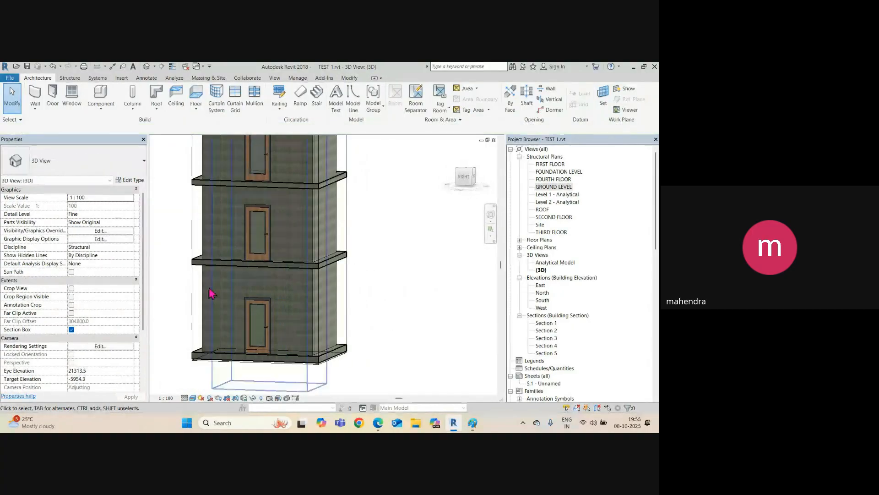
Step: Turn off the 3D view's section box and check the roof-level shaft door within the full building
left_click(72, 329)
scroll(328, 324, "down", 3)
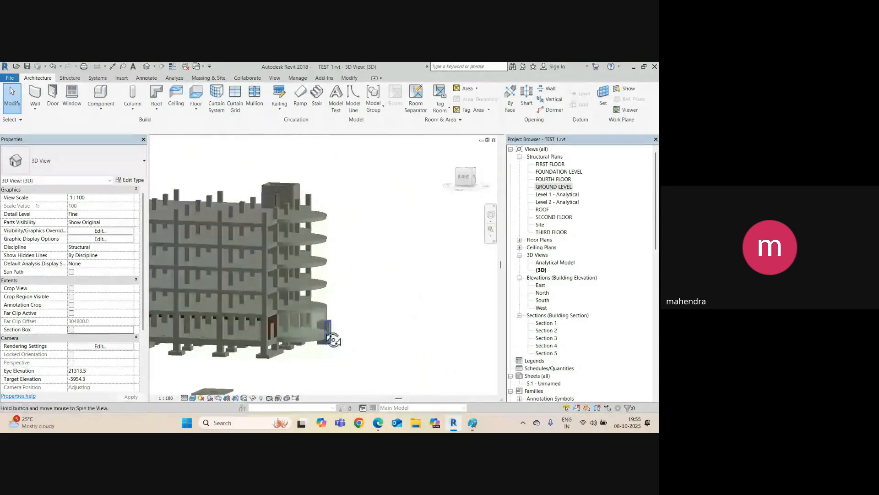
middle_click_drag(333, 340, 295, 290, "shift")
scroll(270, 212, "up", 7)
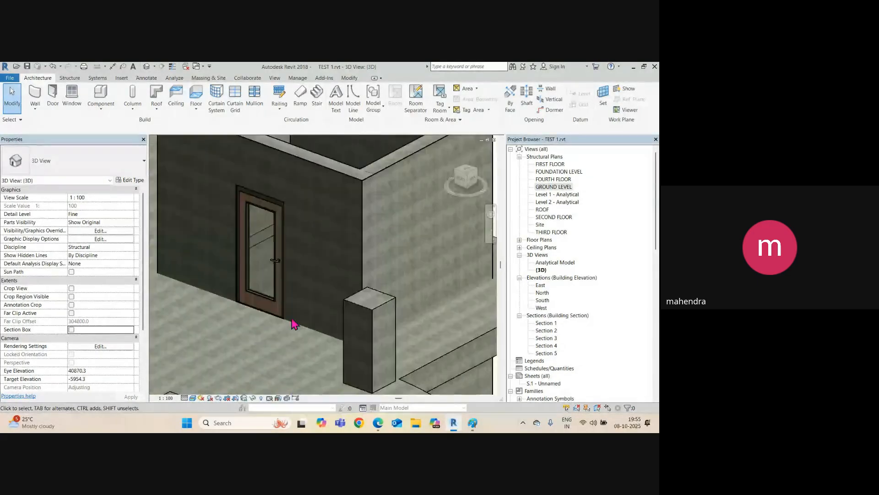
scroll(291, 319, "down", 6)
middle_click_drag(371, 315, 358, 328, "shift")
scroll(300, 296, "down", 2)
middle_click_drag(300, 297, 340, 224)
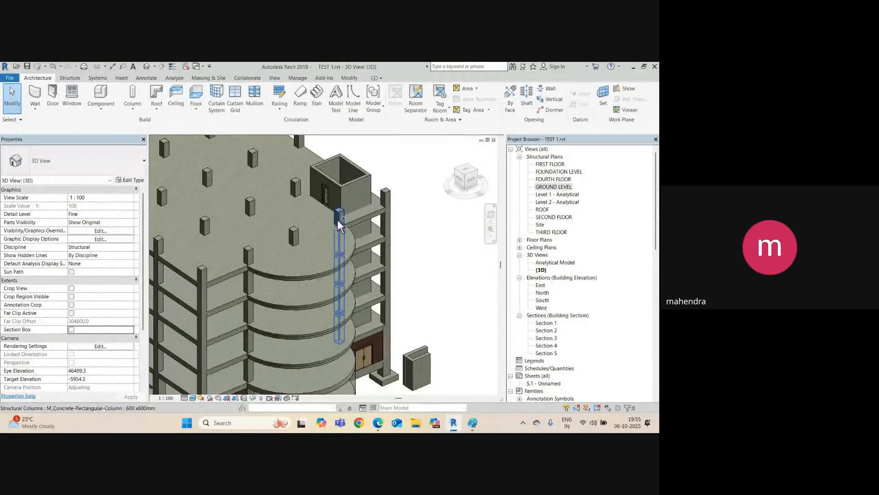
left_click(338, 221, "ctrl")
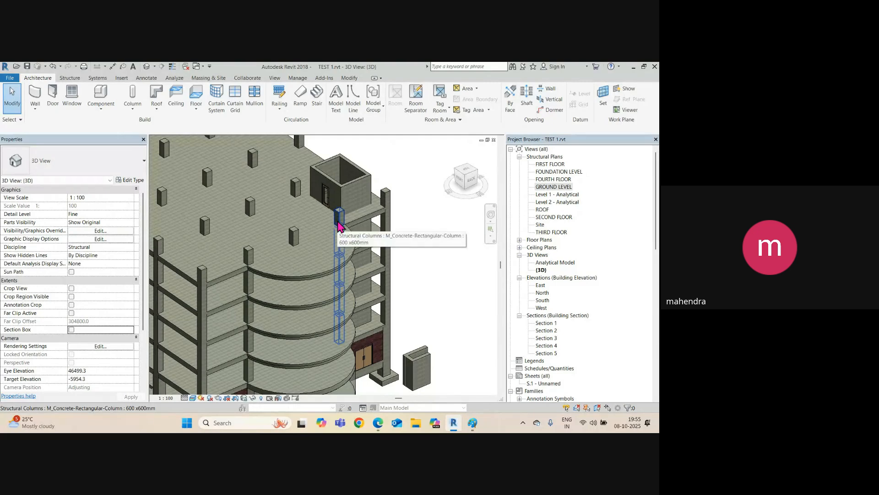
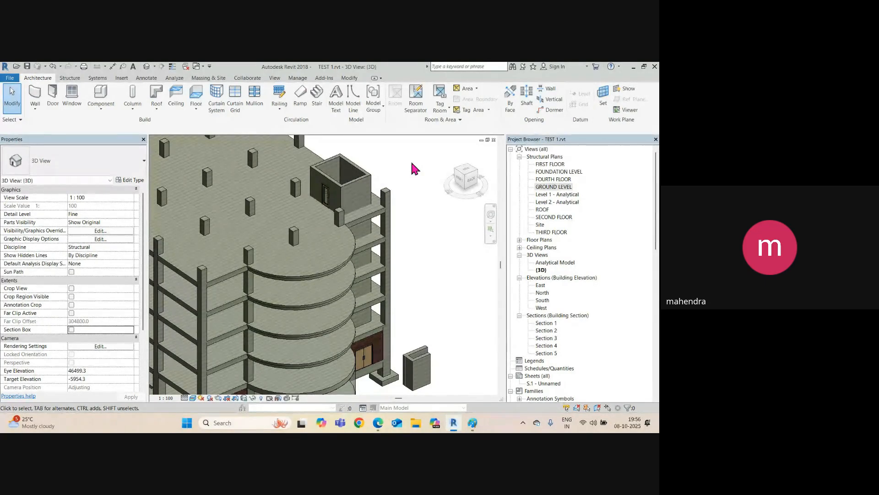
scroll(426, 289, "down", 5)
scroll(432, 304, "up", 5)
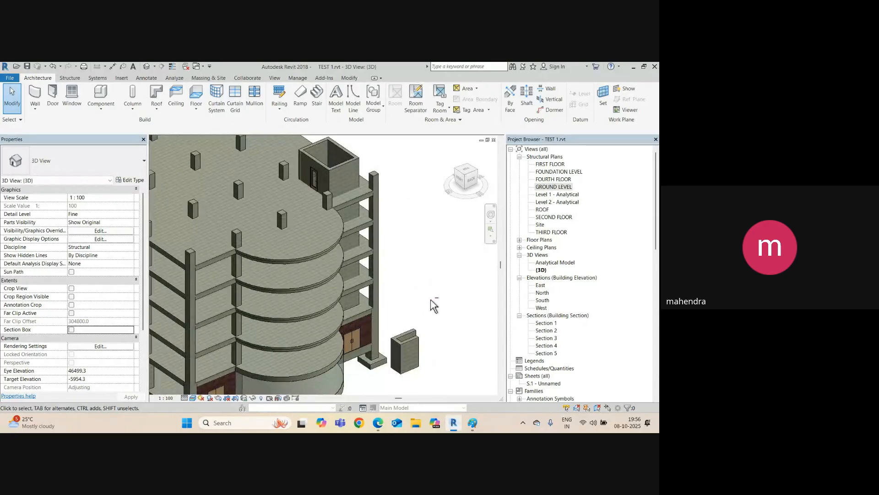
Step: Inspect the bay casement window in the ground-level brick wall up close
middle_click_drag(434, 304, 307, 330, "shift")
scroll(293, 350, "up", 5)
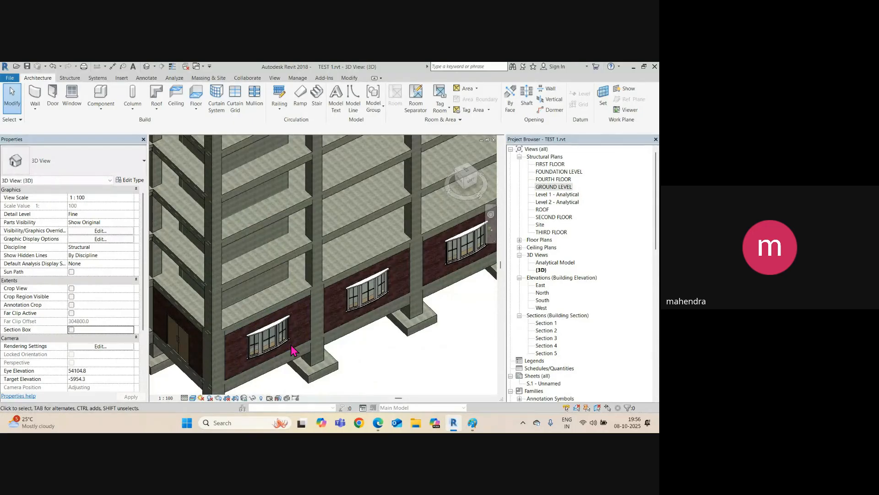
left_click(288, 343)
scroll(293, 348, "up", 5)
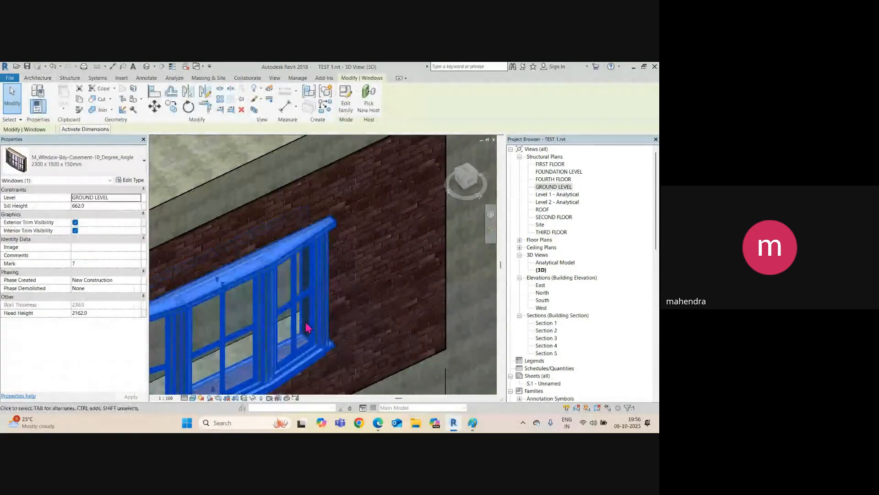
middle_click_drag(307, 328, 232, 236, "shift")
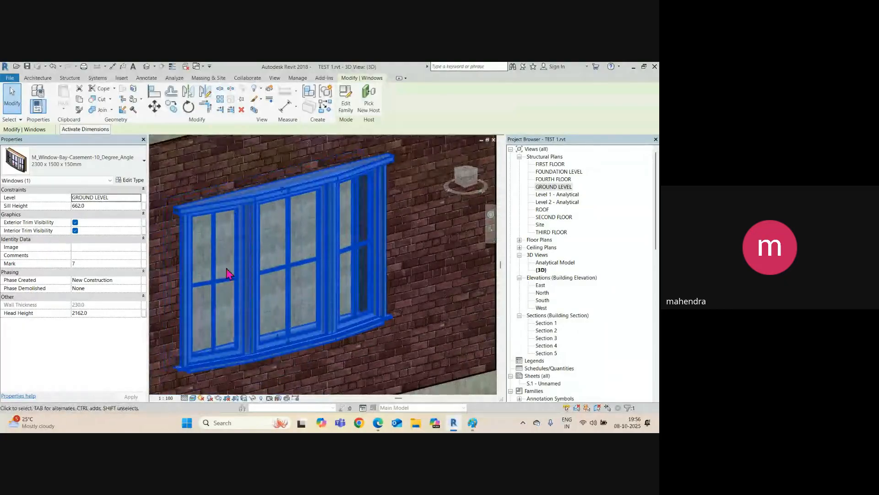
scroll(229, 274, "up", 3)
scroll(249, 206, "down", 2)
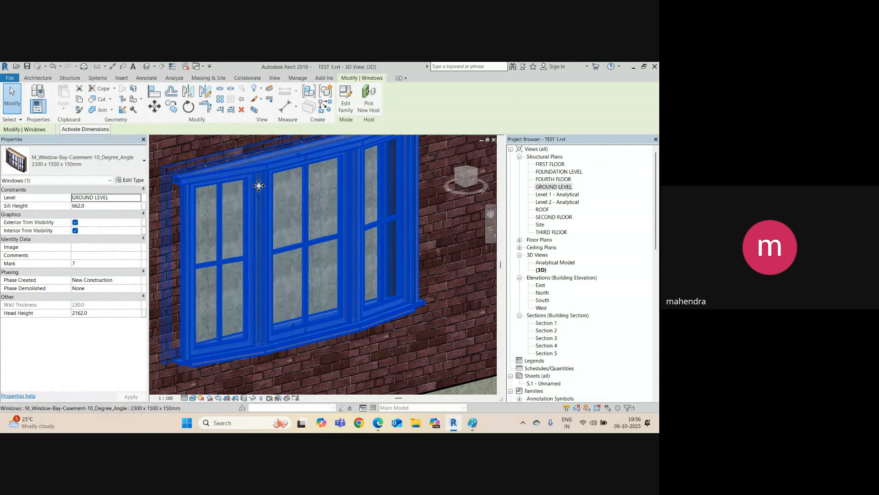
scroll(258, 221, "down", 3)
key("Escape")
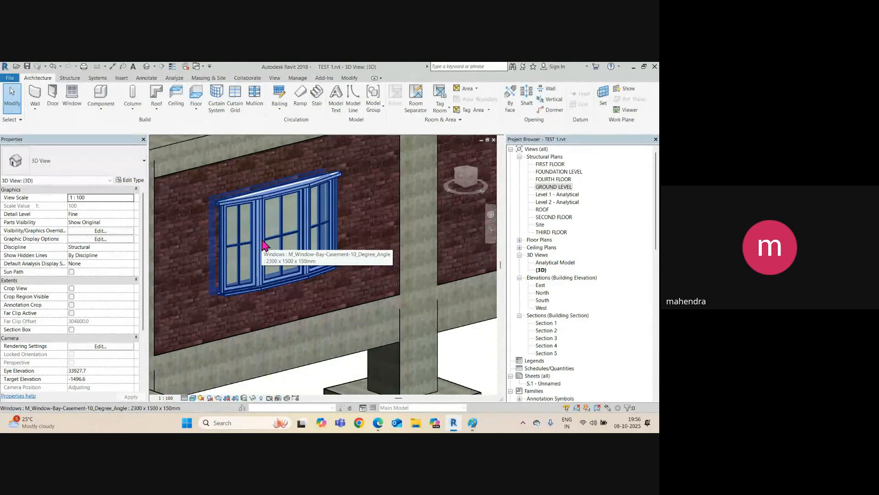
Step: Examine the curved ground-level glass wall and the double doors beside it
scroll(298, 247, "down", 5)
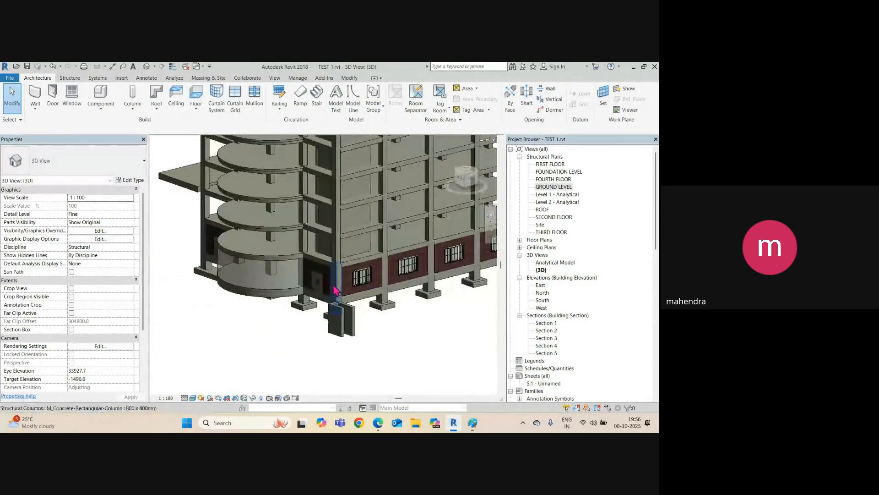
middle_click_drag(251, 247, 240, 298, "shift")
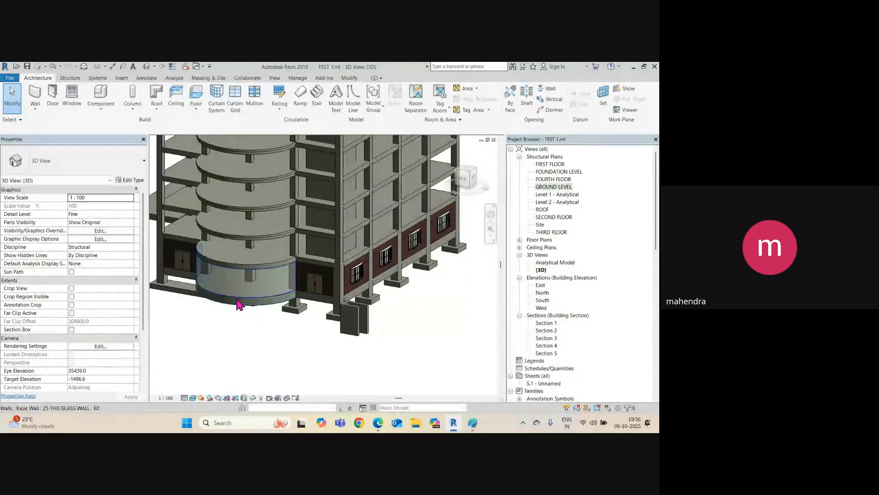
scroll(238, 304, "up", 3)
left_click(242, 246)
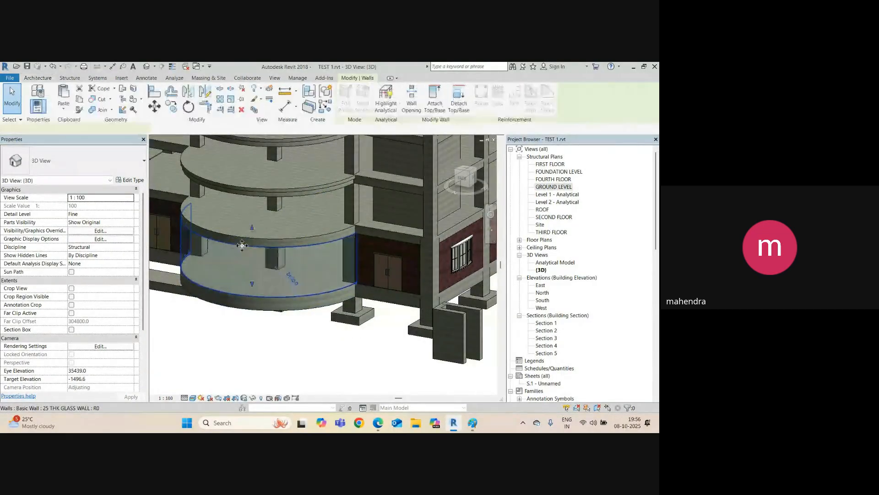
scroll(242, 245, "down", 5)
key("Escape")
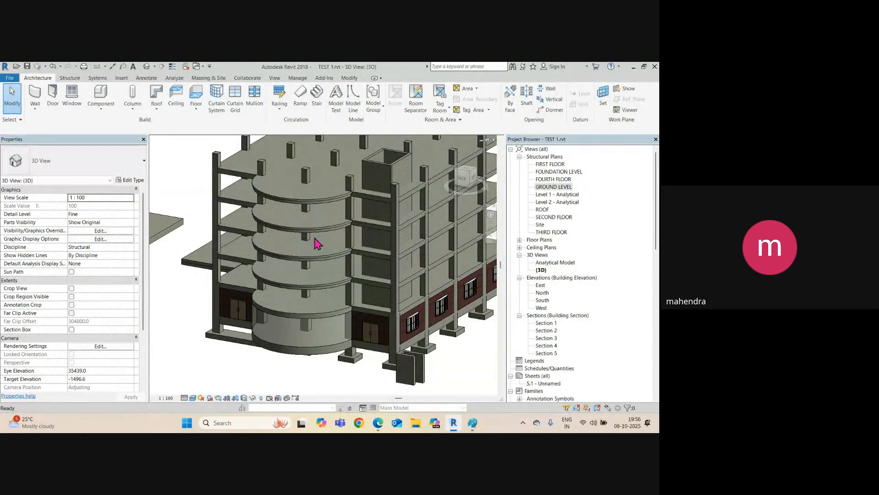
scroll(312, 243, "down", 2)
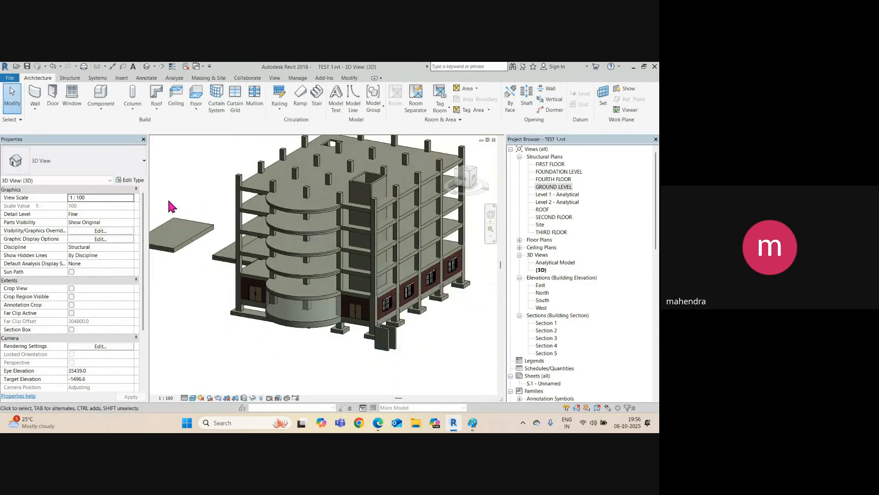
left_click(40, 111)
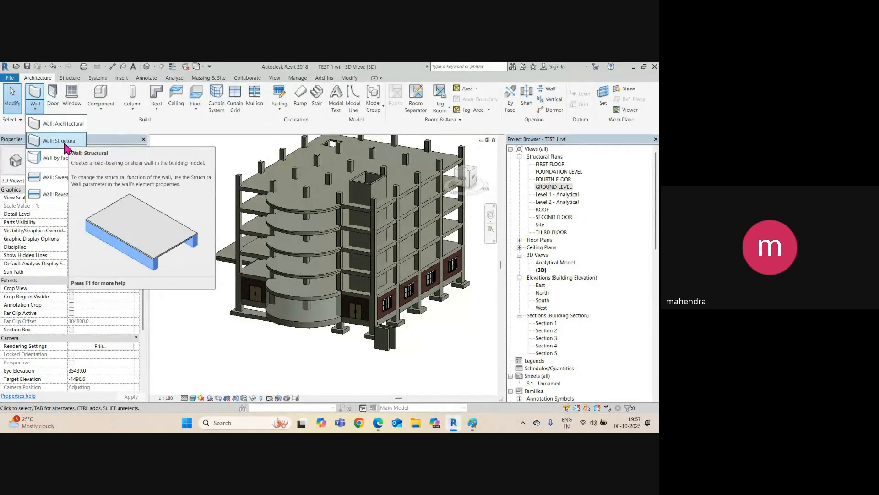
left_click(367, 346)
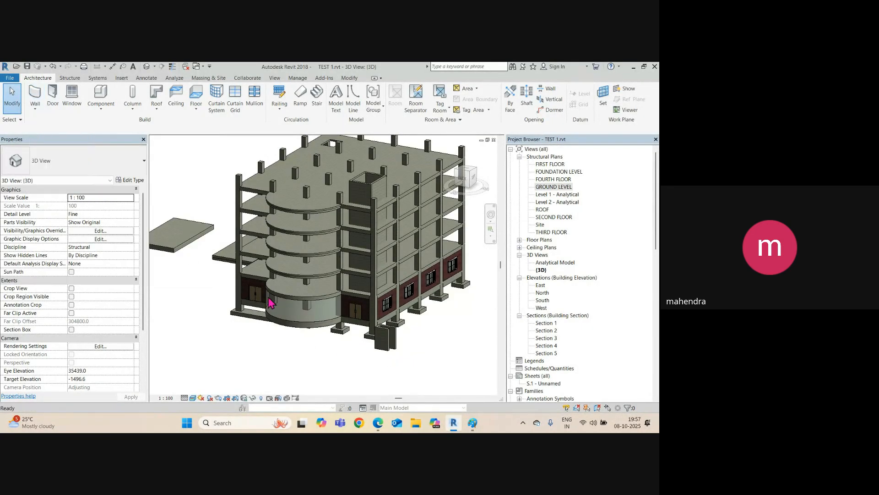
Step: Browse the project materials available for the structure layer of the 230mm THK BRICK WALL type without changing it
scroll(251, 293, "up", 3)
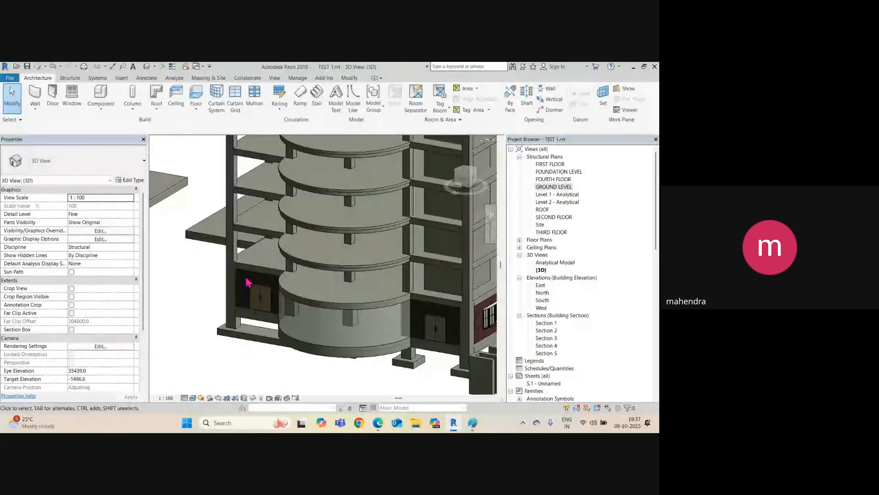
left_click(246, 283)
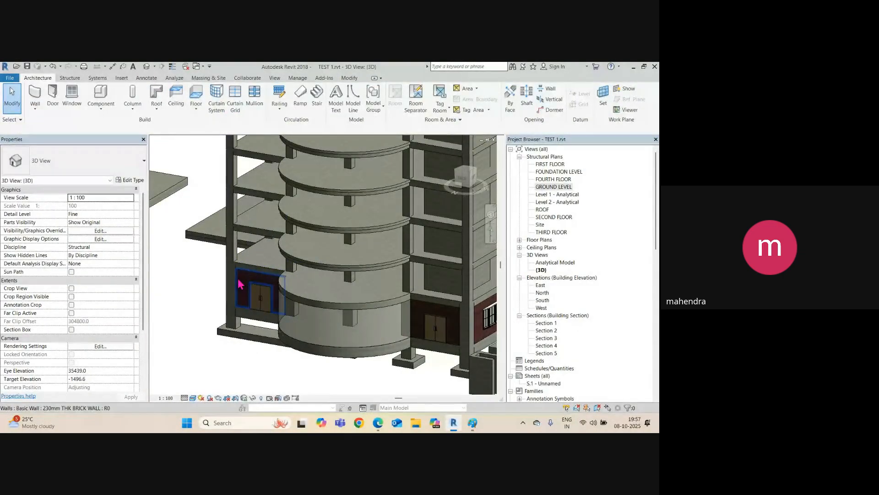
left_click(131, 180)
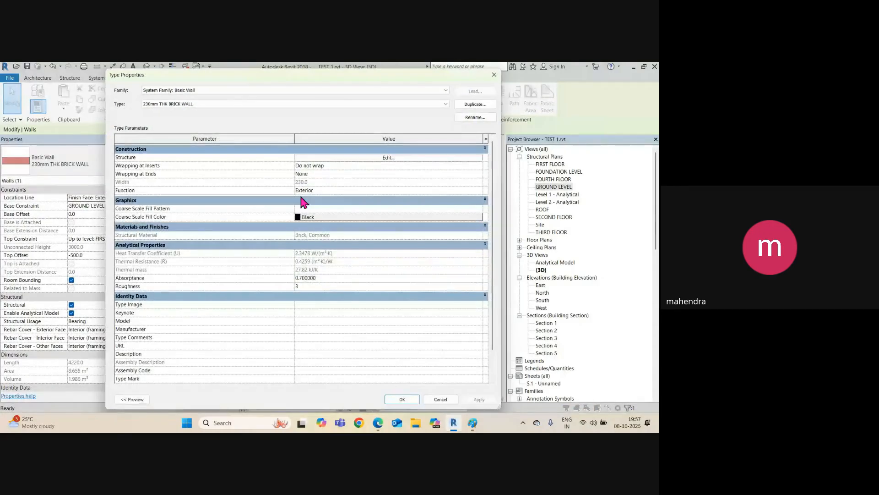
left_click(385, 158)
left_click(288, 156)
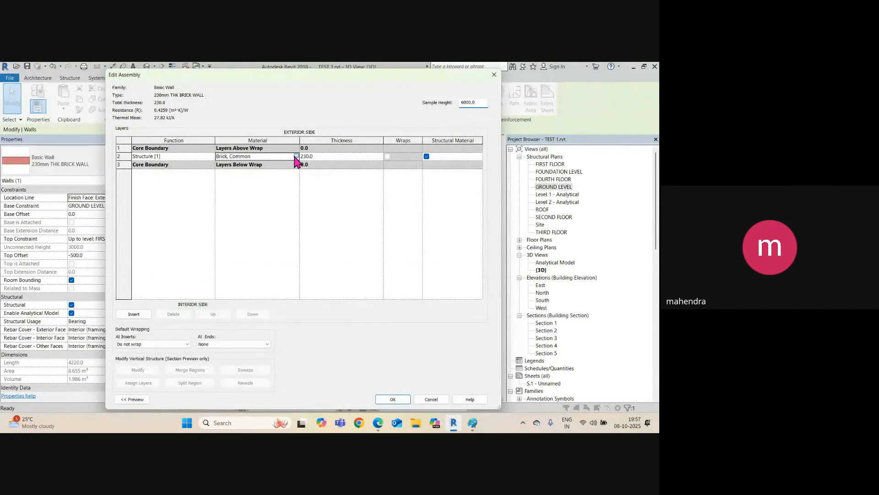
left_click(296, 156)
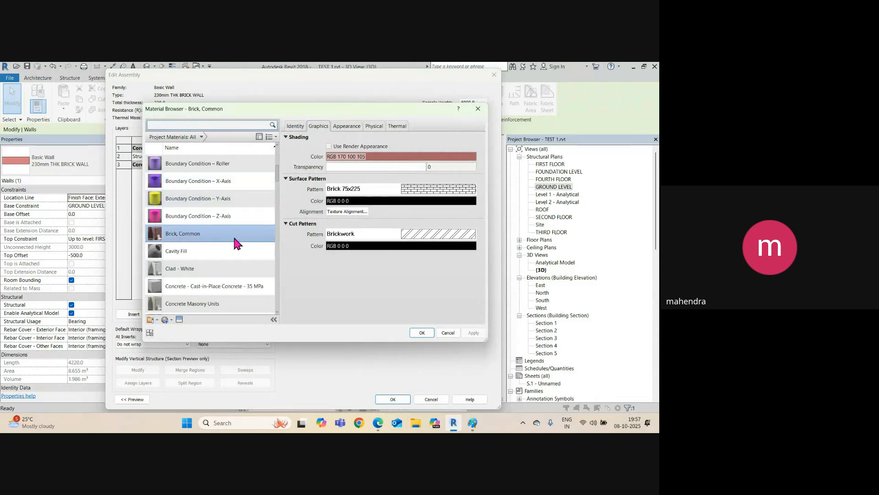
scroll(227, 272, "down", 2)
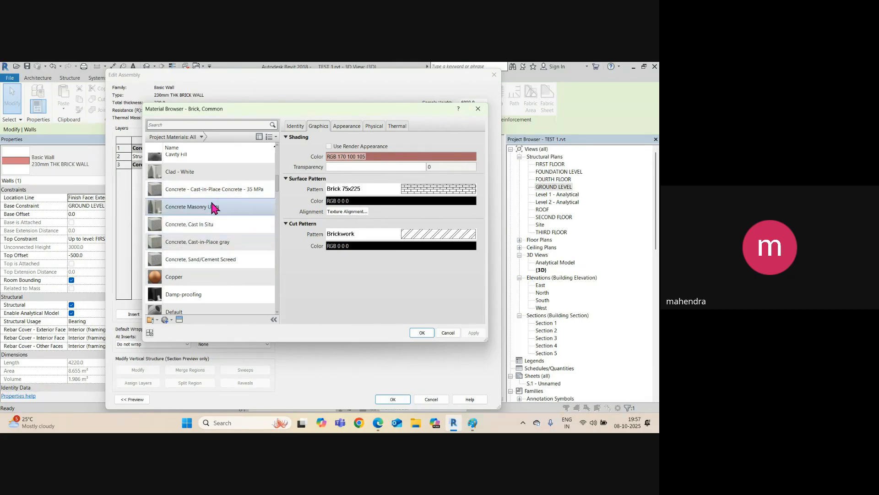
scroll(215, 224, "down", 3)
scroll(220, 270, "down", 5)
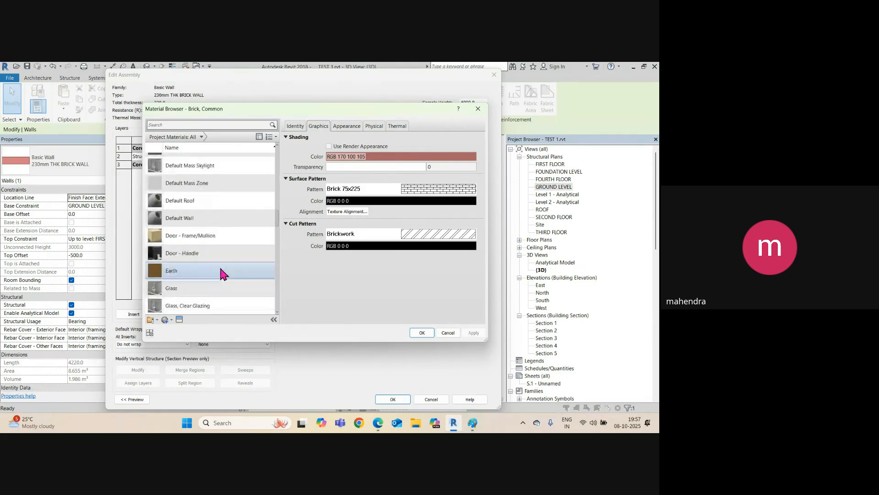
scroll(208, 258, "up", 4)
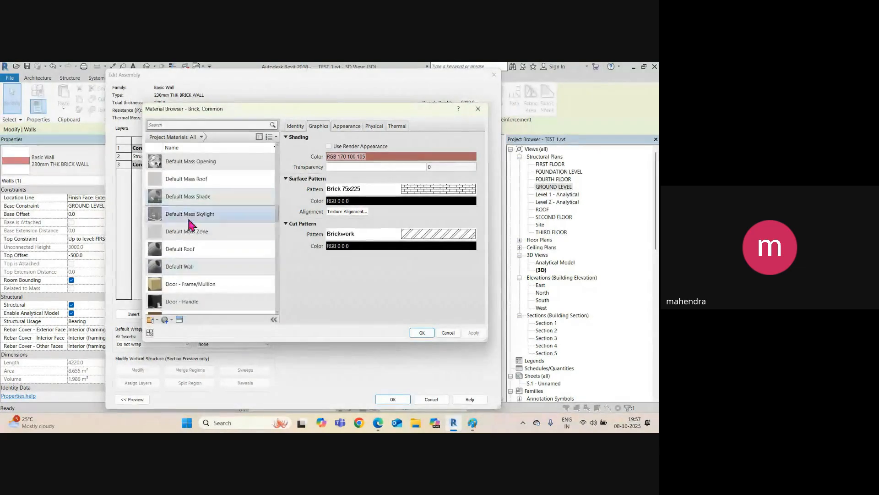
scroll(196, 265, "up", 1)
scroll(196, 265, "down", 4)
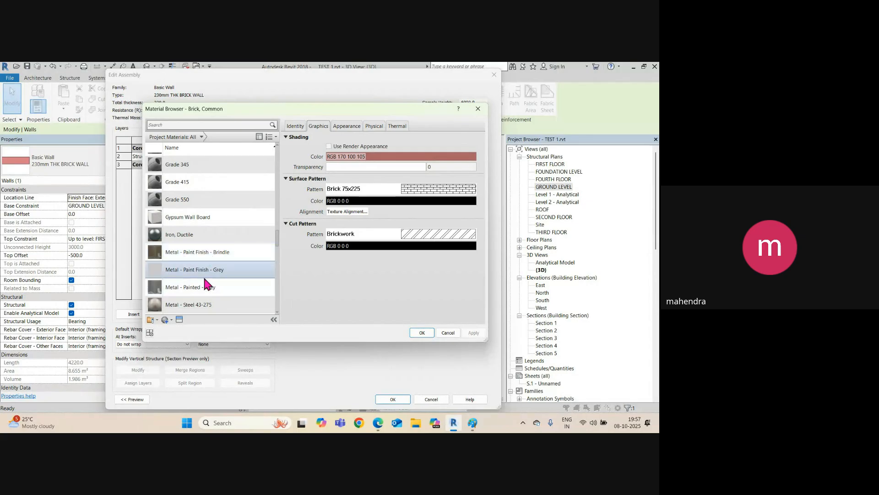
scroll(200, 268, "down", 3)
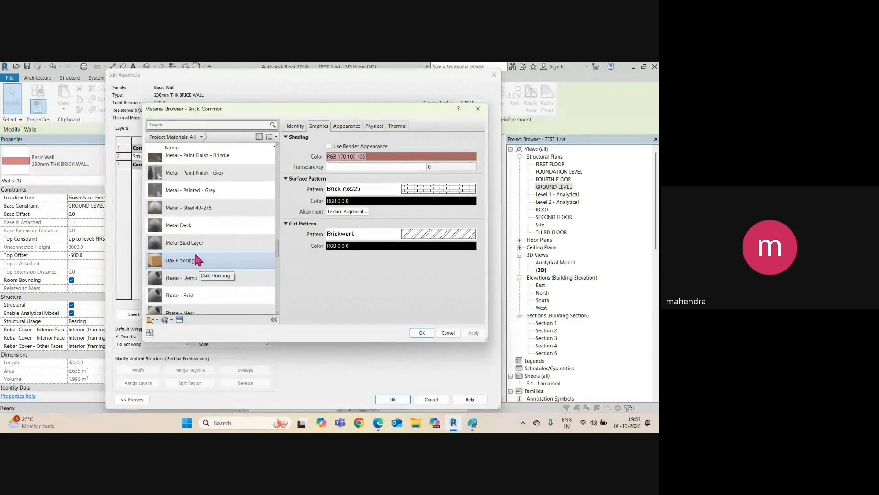
scroll(199, 263, "down", 8)
scroll(208, 266, "down", 3)
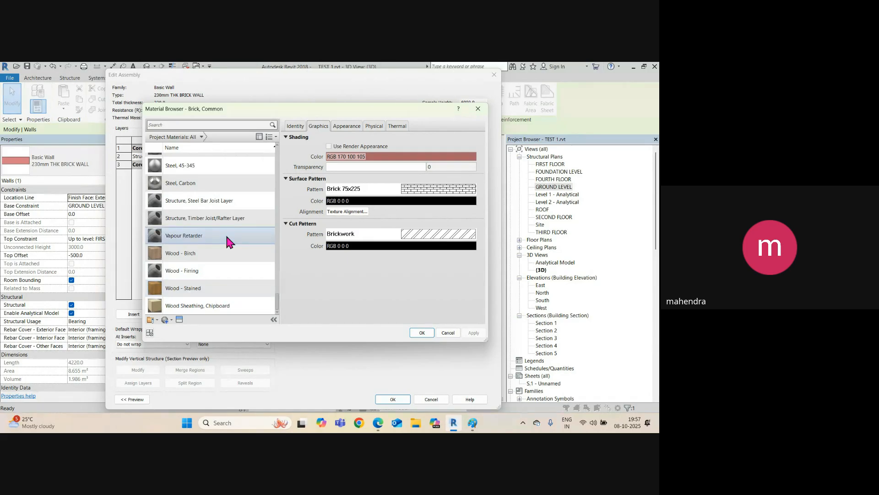
key("Escape")
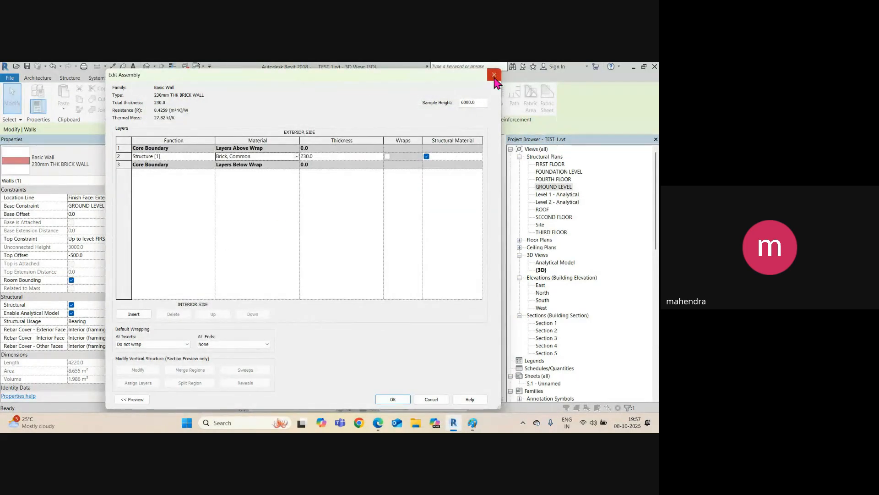
left_click(494, 76)
left_click(441, 401)
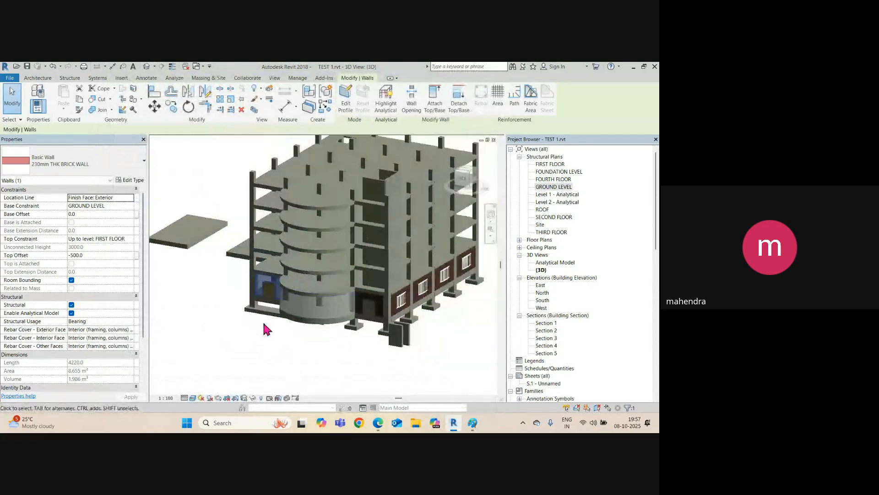
left_click(259, 343)
Step: Delete the chain of three loose Generic - 350mm walls outside the building near grid 1 in the GROUND LEVEL structural plan
key("ctrl+Tab")
scroll(325, 290, "down", 2)
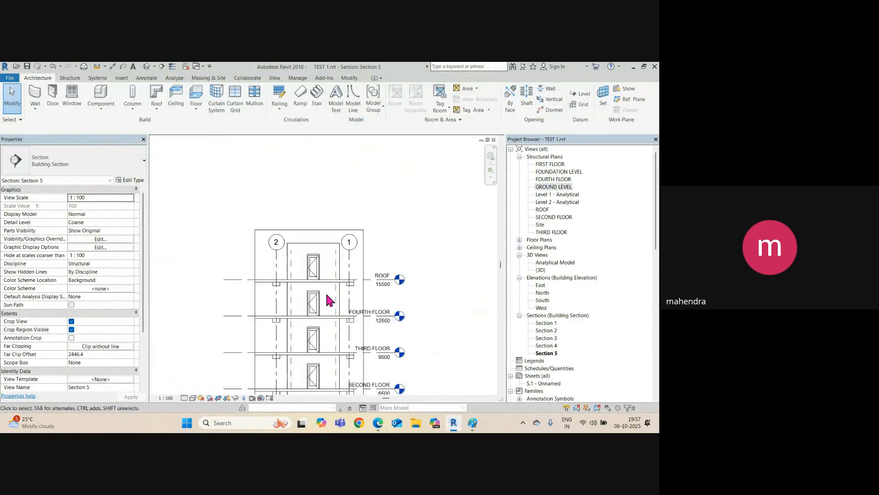
left_click(556, 188)
double_click(556, 188)
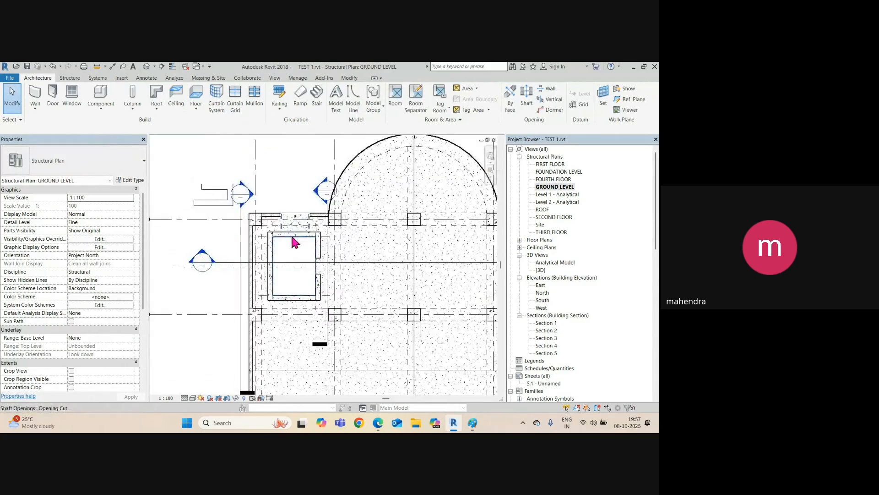
scroll(237, 230, "down", 2)
scroll(248, 216, "up", 2)
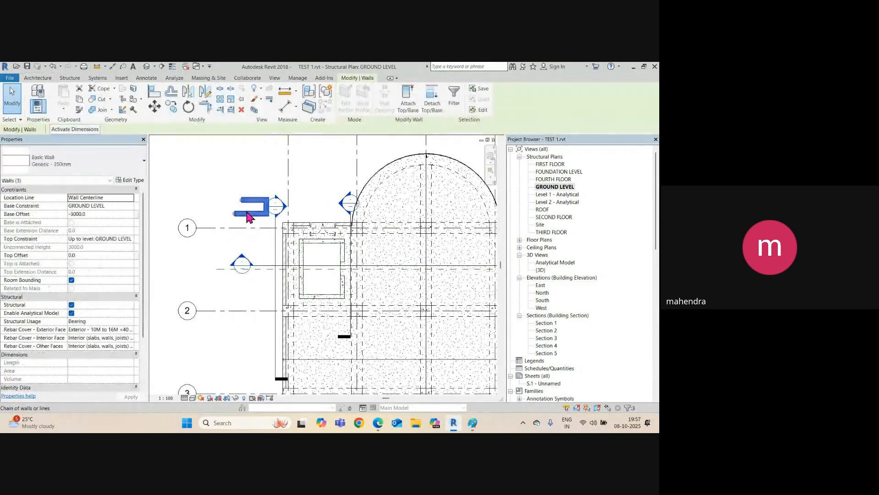
scroll(249, 220, "down", 3)
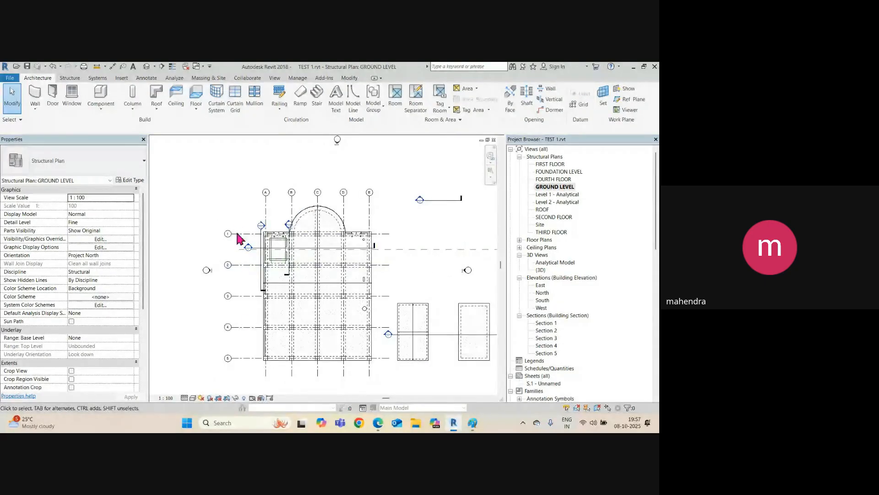
Step: Move the Section 1 line in the GROUND LEVEL plan to between grids 2 and 3 and open its section view
middle_click_drag(415, 393, 367, 341)
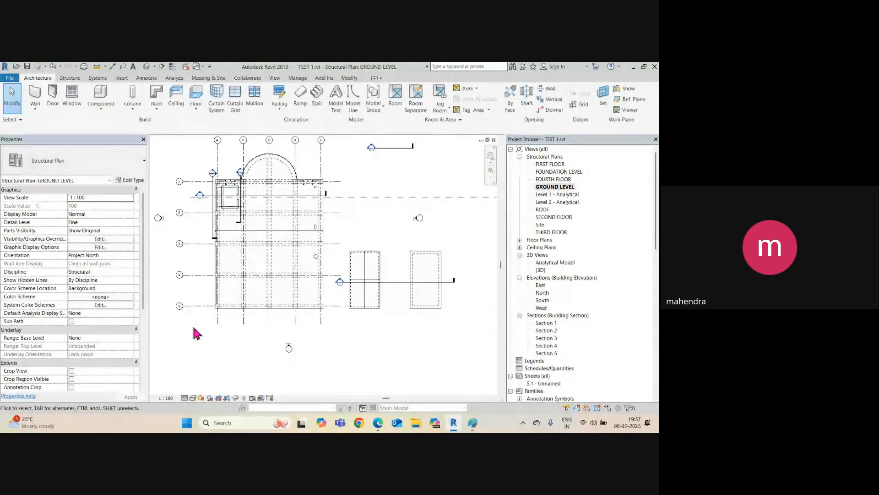
scroll(384, 325, "down", 1)
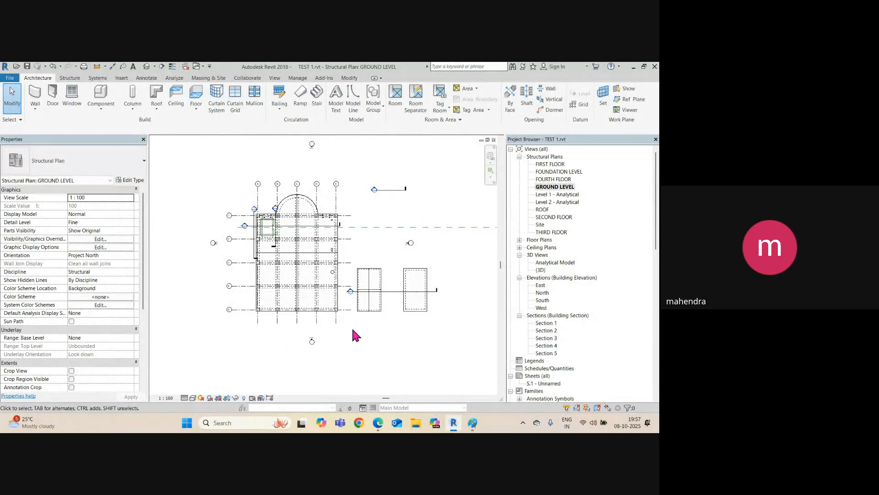
scroll(264, 315, "up", 2)
middle_click_drag(278, 331, 283, 279)
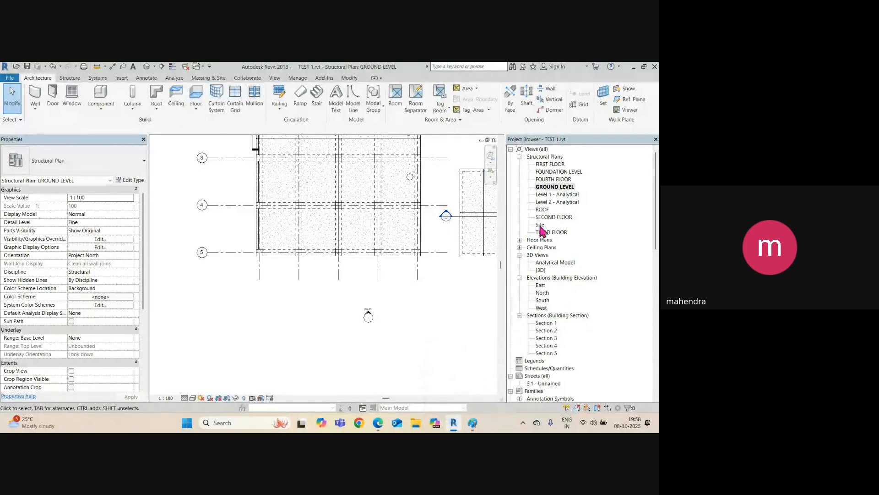
scroll(323, 321, "down", 3)
scroll(281, 255, "up", 3)
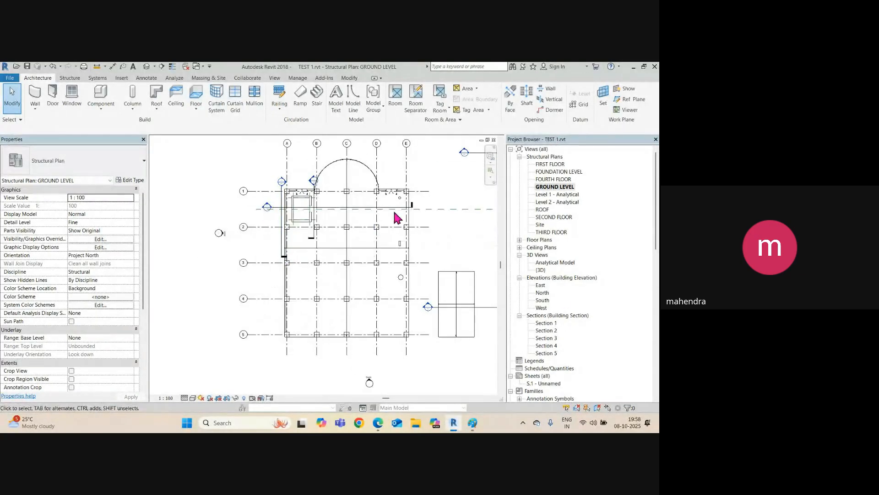
left_click(404, 208)
scroll(354, 208, "up", 1)
left_click_drag(359, 208, 362, 250)
right_click(362, 251)
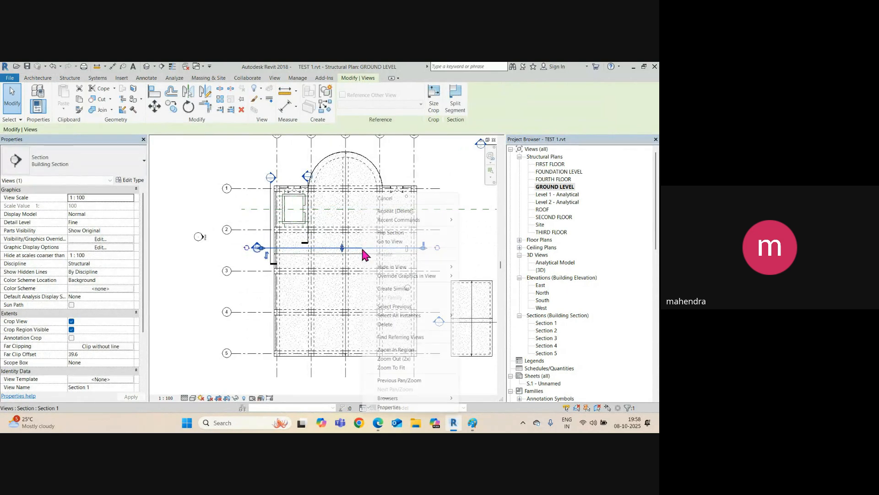
left_click(397, 243)
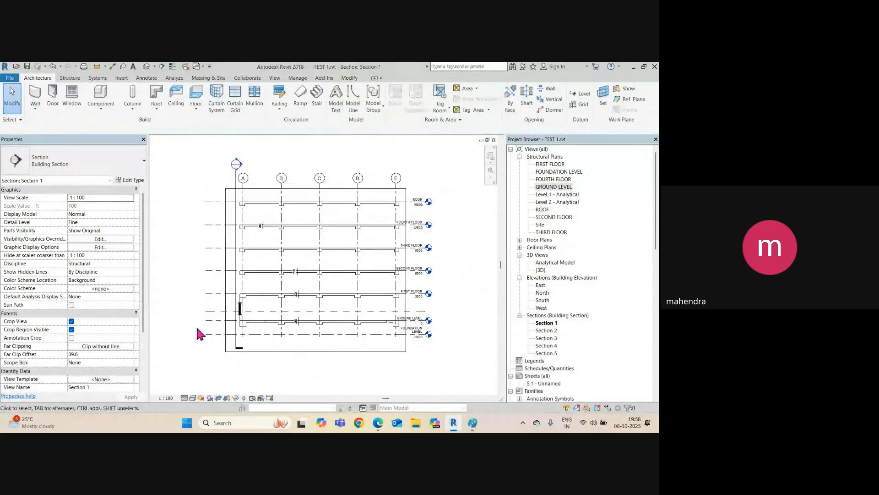
Step: Extend the Section 1 crop region outward beyond grid A and hide the section marks category in this view
left_click(225, 277)
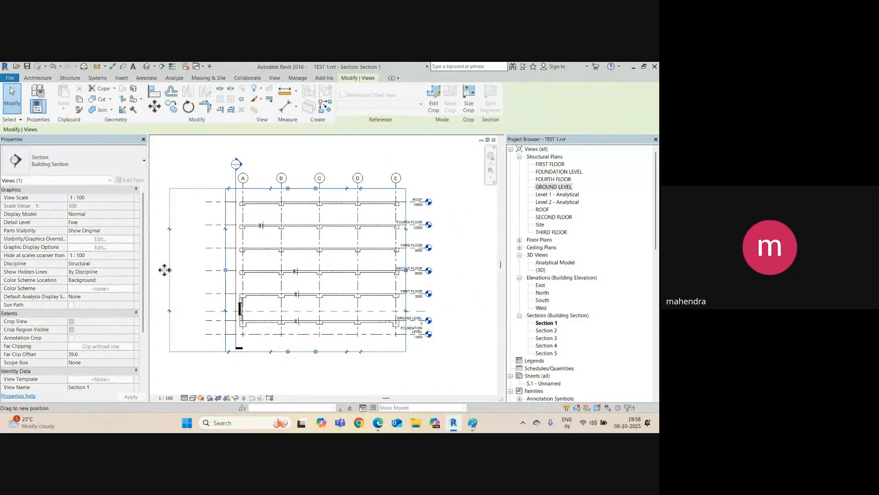
scroll(255, 321, "up", 3)
middle_click_drag(219, 325, 280, 304)
left_click(287, 320)
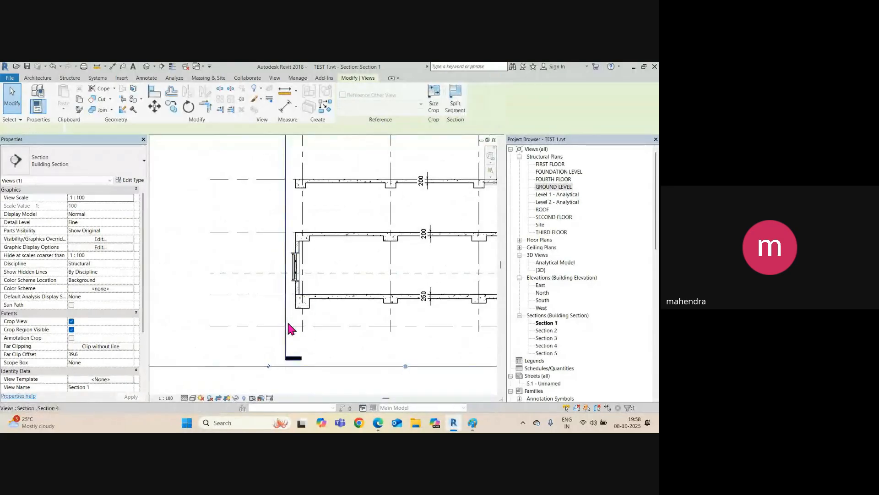
right_click(287, 320)
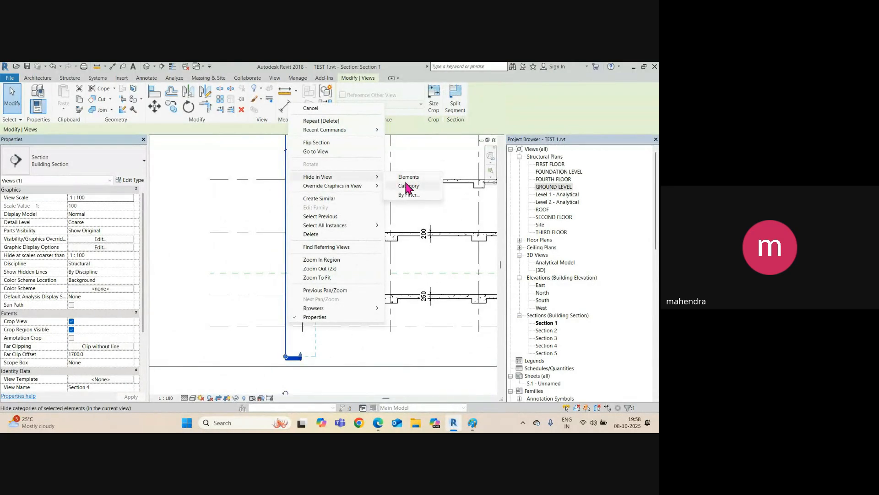
left_click(406, 186)
scroll(220, 323, "down", 3)
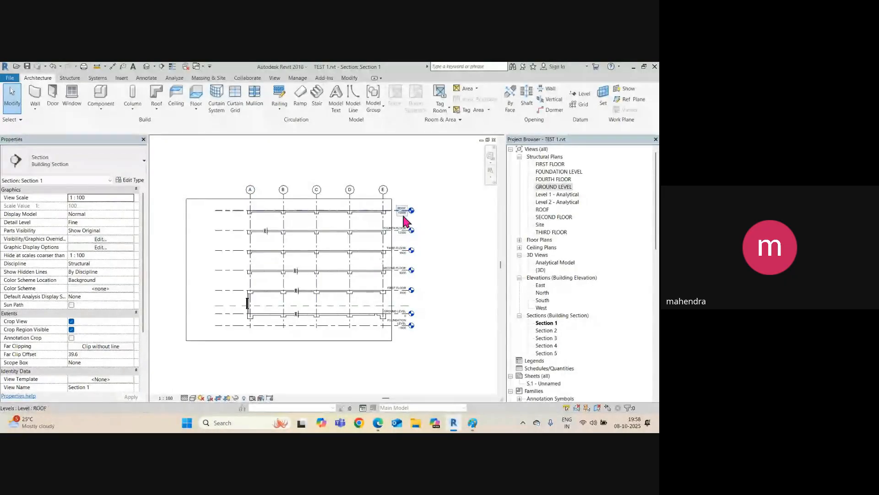
scroll(235, 308, "up", 5)
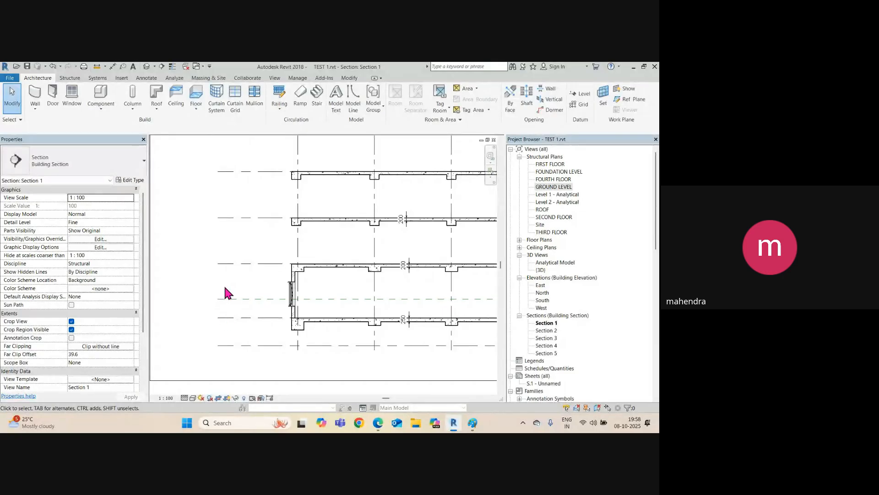
scroll(225, 293, "up", 2)
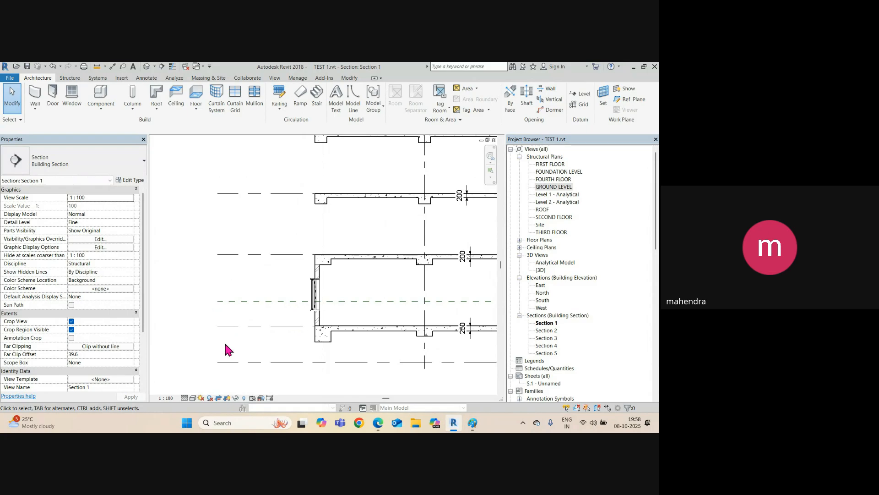
scroll(224, 342, "down", 1)
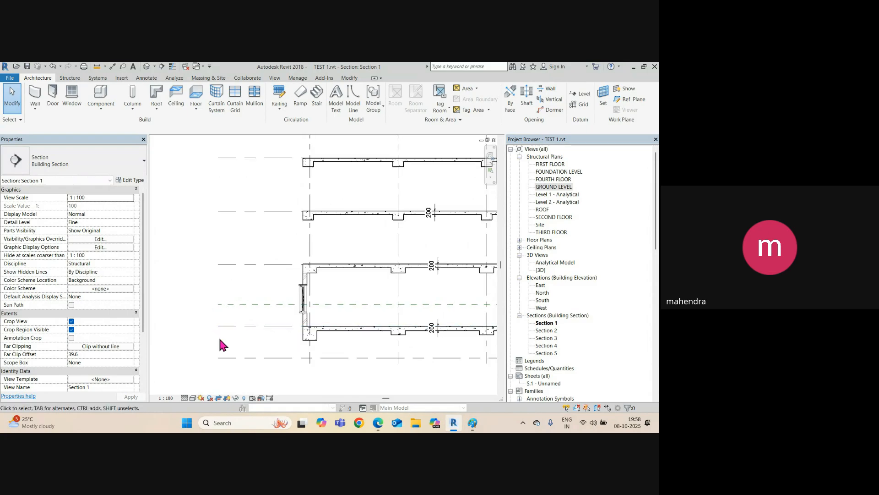
scroll(227, 327, "down", 1)
scroll(227, 304, "up", 3)
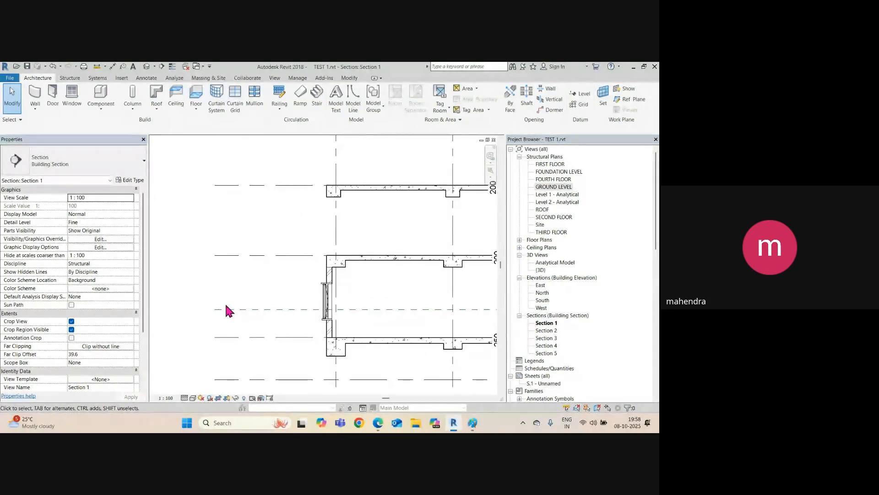
key("d")
key("i")
left_click(235, 338)
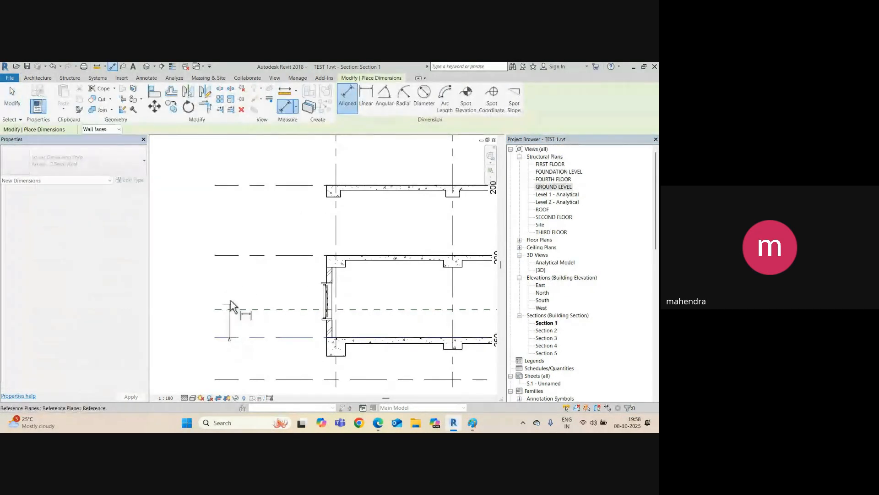
left_click(235, 256)
scroll(237, 302, "up", 2)
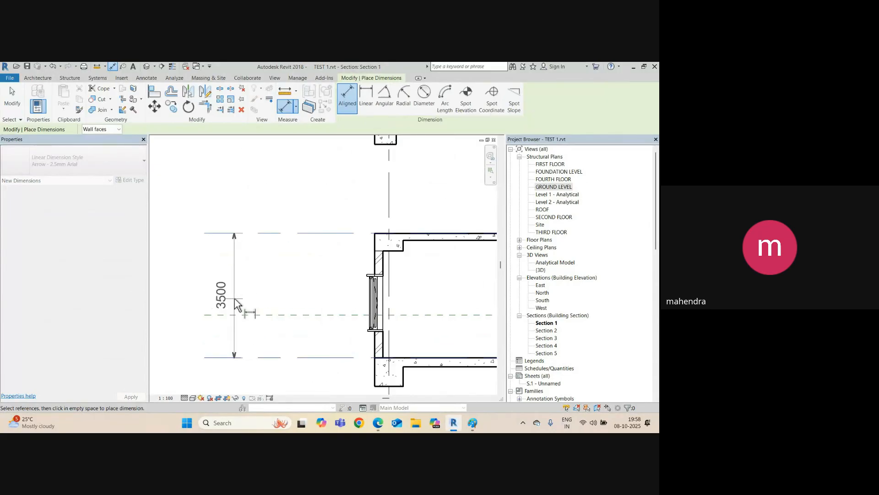
scroll(234, 299, "down", 1)
key("Escape")
scroll(231, 333, "down", 2)
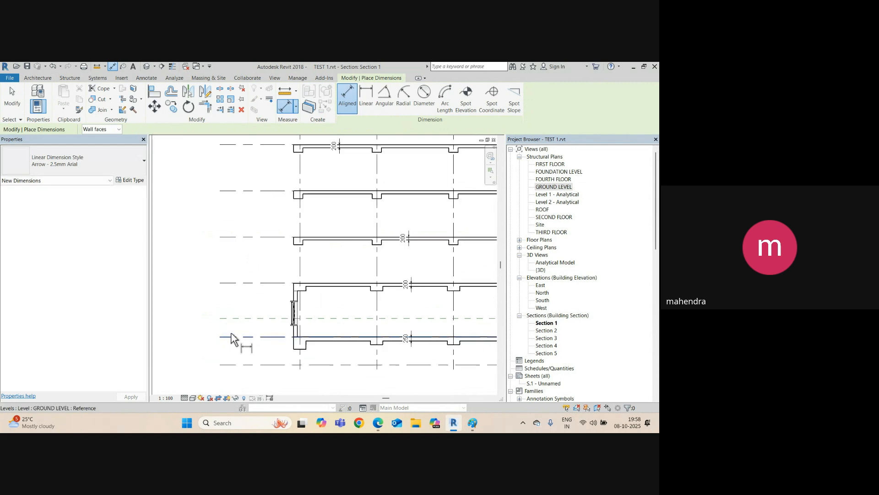
scroll(279, 339, "up", 2)
left_click(278, 331)
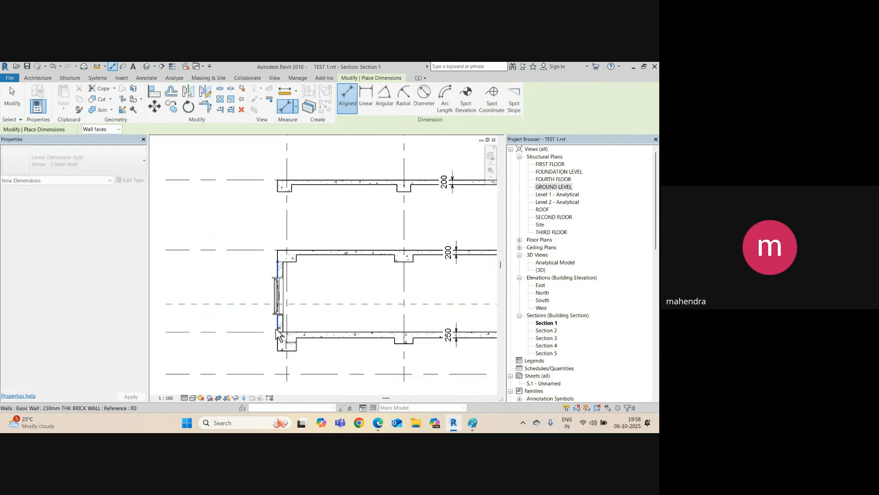
key("Escape")
key("Escape")
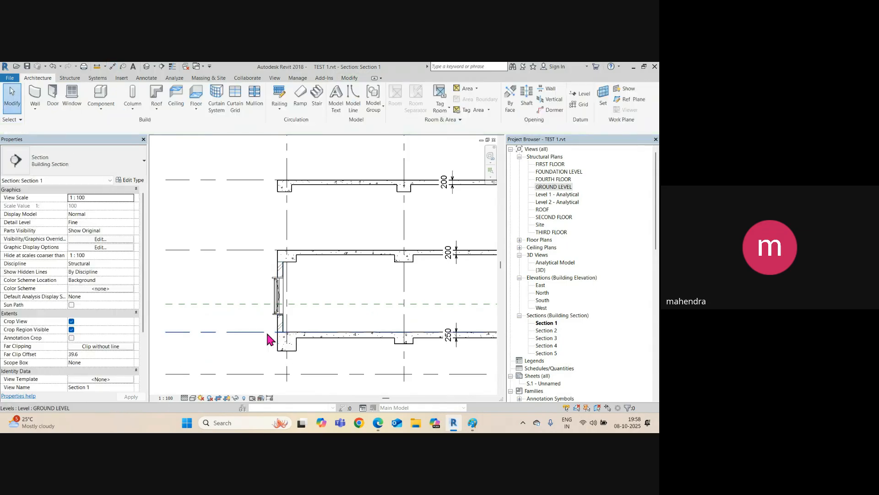
Step: Draw a vertical thin detail line about 4600 mm long, offset 1000 mm outside the ground-level wall at grid A
scroll(261, 338, "down", 2)
middle_click_drag(248, 339, 307, 358)
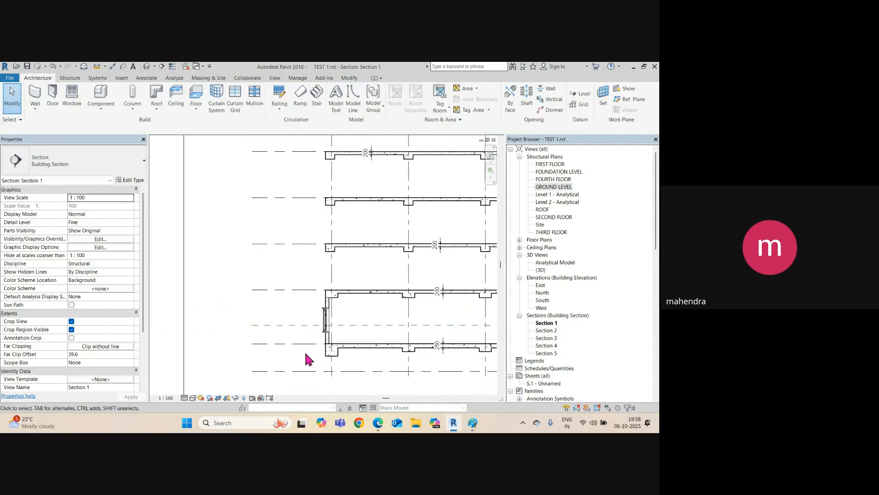
key("d")
key("l")
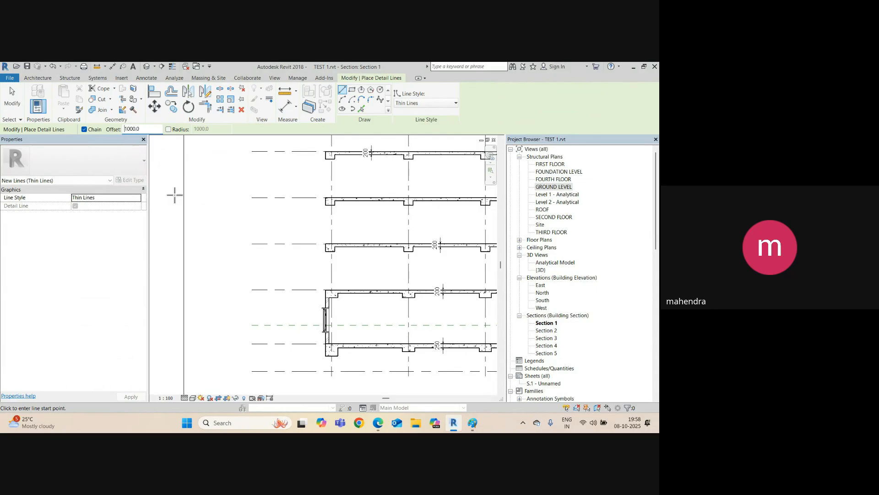
left_click(326, 356)
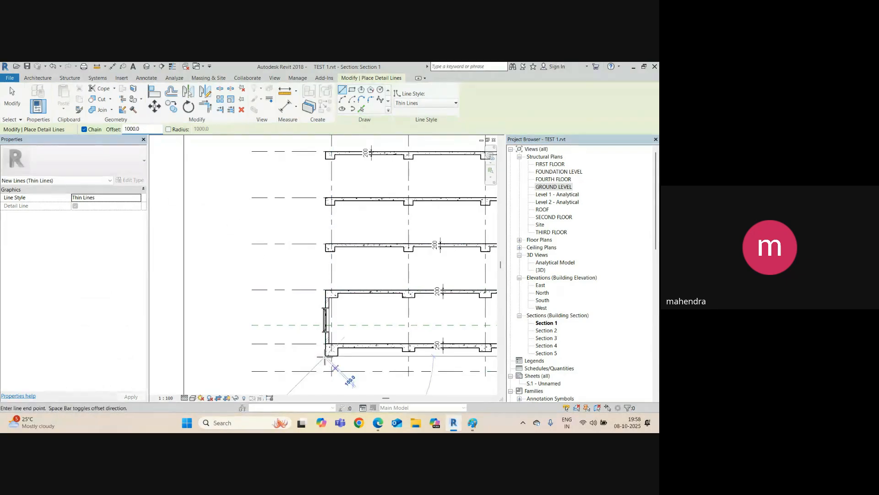
scroll(321, 275, "up", 2)
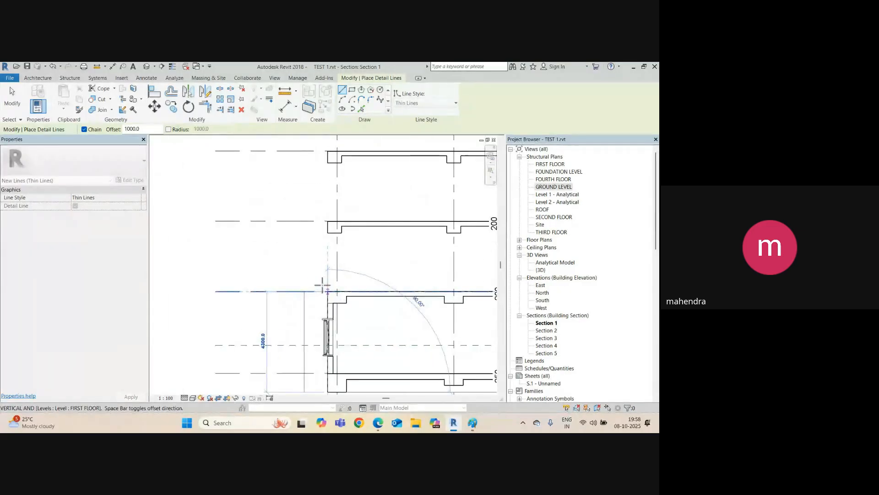
scroll(332, 275, "down", 3)
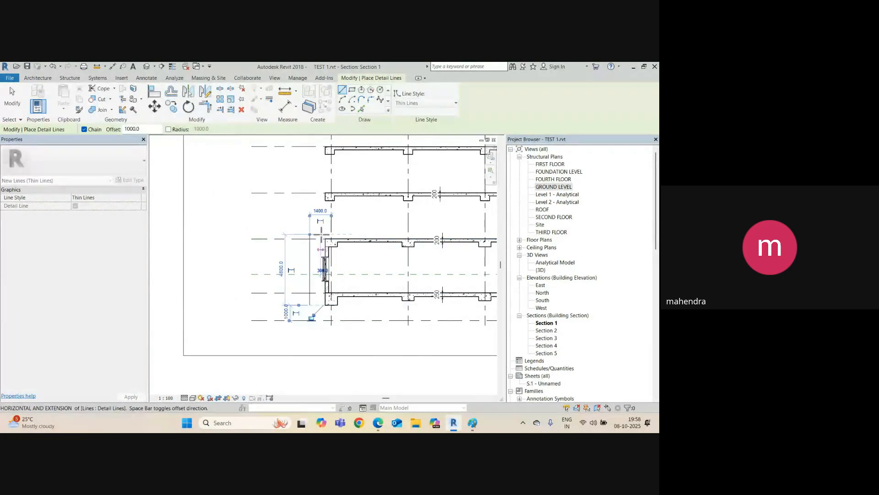
scroll(311, 249, "up", 3)
key("Escape")
key("Escape")
Step: Add an aligned dimension between the brick wall's outer face and the vertical detail line
key("d")
key("i")
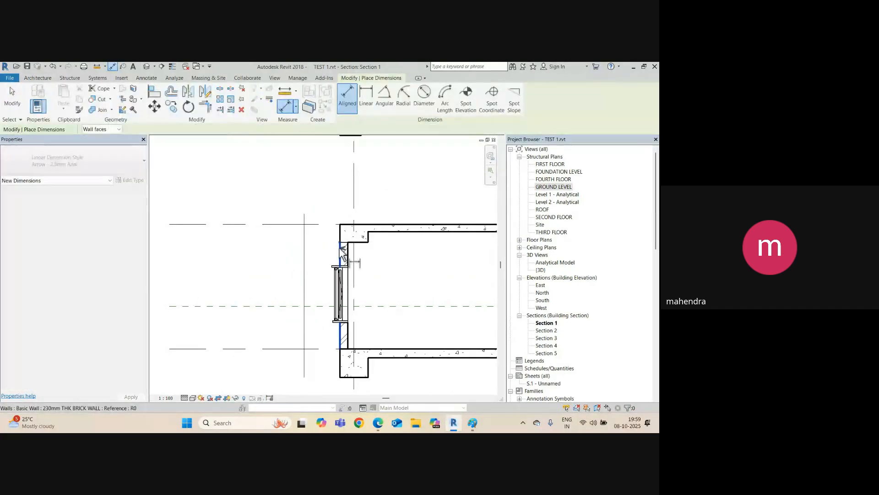
left_click(341, 251)
left_click(303, 251)
left_click(304, 197)
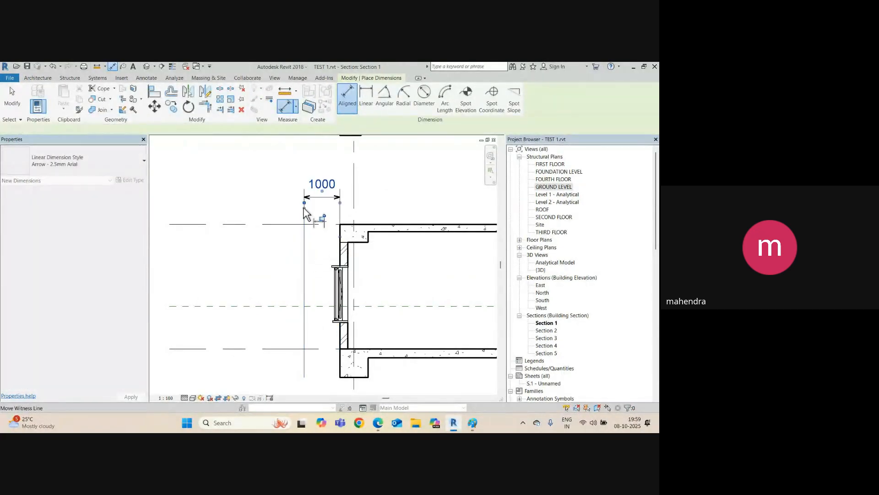
key("Escape")
key("Escape")
Step: Set the distance from the wall's outer face to the detail line to 10000 mm
left_click(305, 242)
key("Escape")
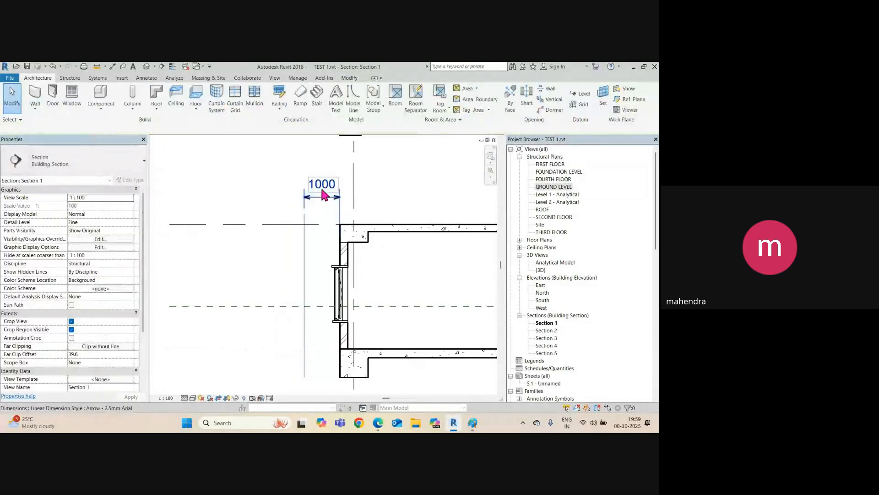
scroll(321, 187, "up", 3)
left_click(292, 242)
left_click(320, 191)
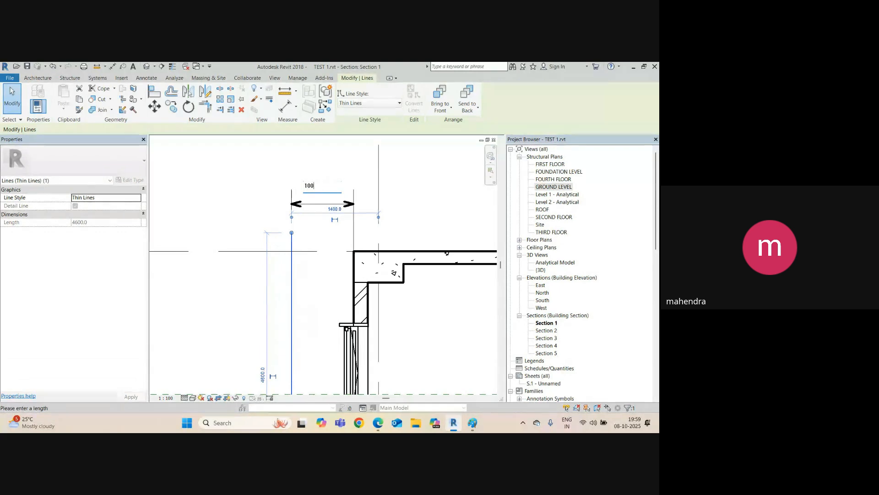
key("Return")
scroll(340, 209, "down", 6)
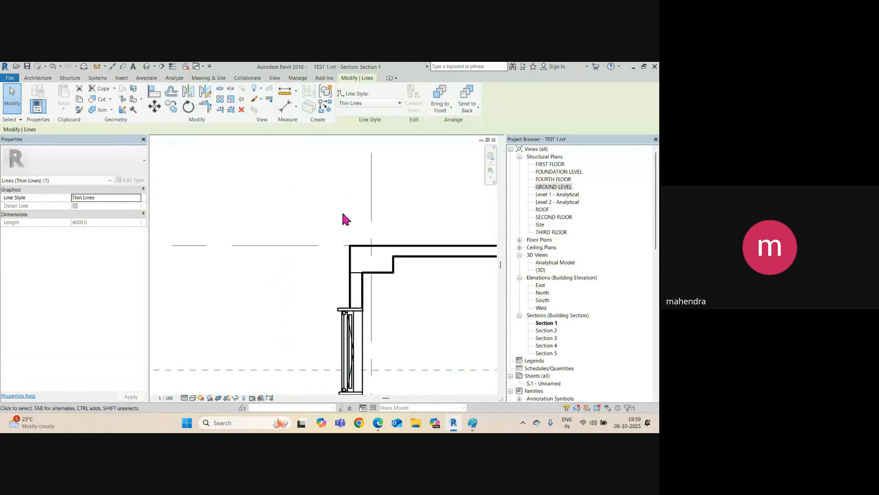
Step: Extend the Section 1 crop region farther outward beyond grid A to include the offset detail line and its dimension
left_click(270, 334)
left_click(270, 325)
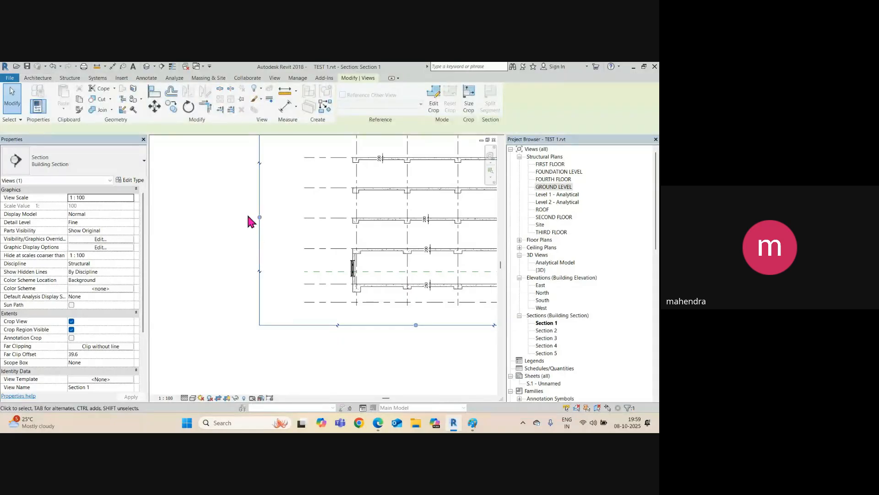
left_click_drag(260, 217, 201, 220)
scroll(253, 255, "up", 2)
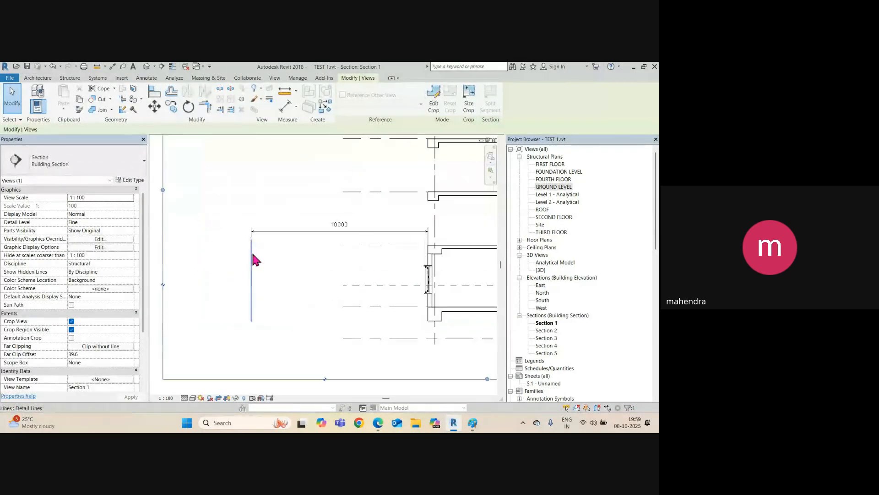
scroll(245, 297, "down", 1)
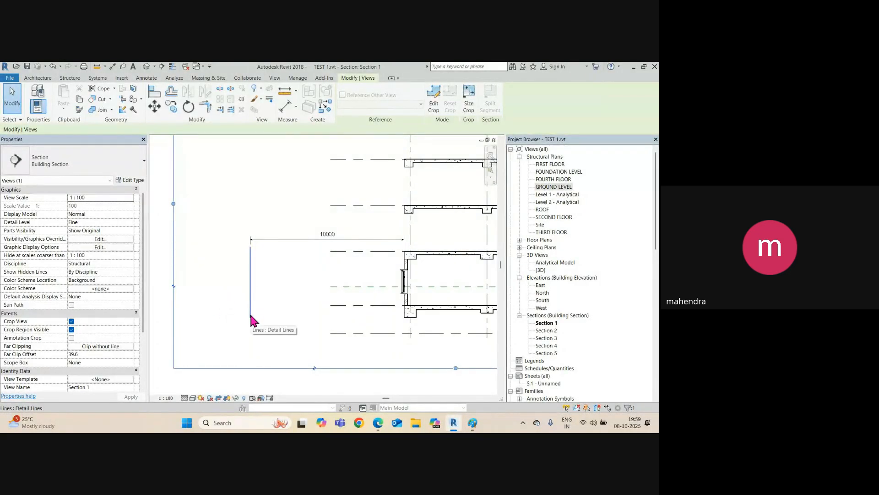
left_click(227, 304)
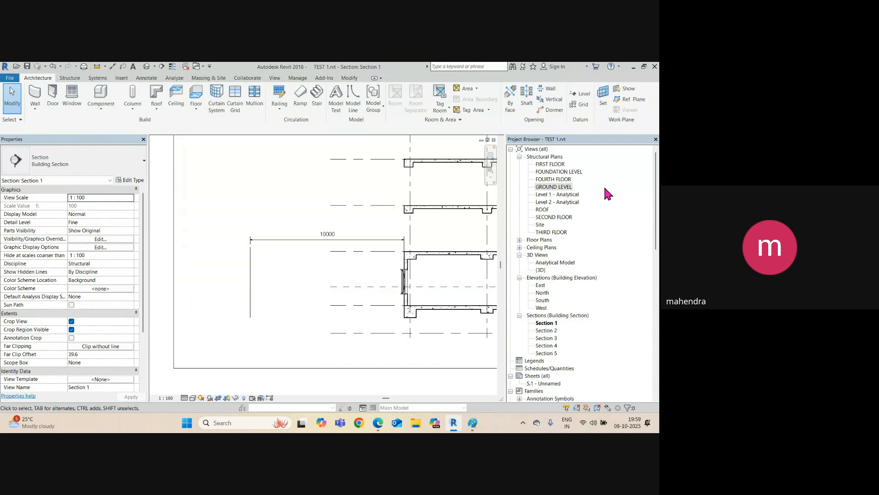
Step: Open the GROUND LEVEL structural plan and set up a structural wall of type Generic - 350mm
double_click(554, 187)
mouse_move(285, 245)
middle_mouse_down()
mouse_move(301, 262)
mouse_move(290, 256)
middle_mouse_up()
left_click(40, 108)
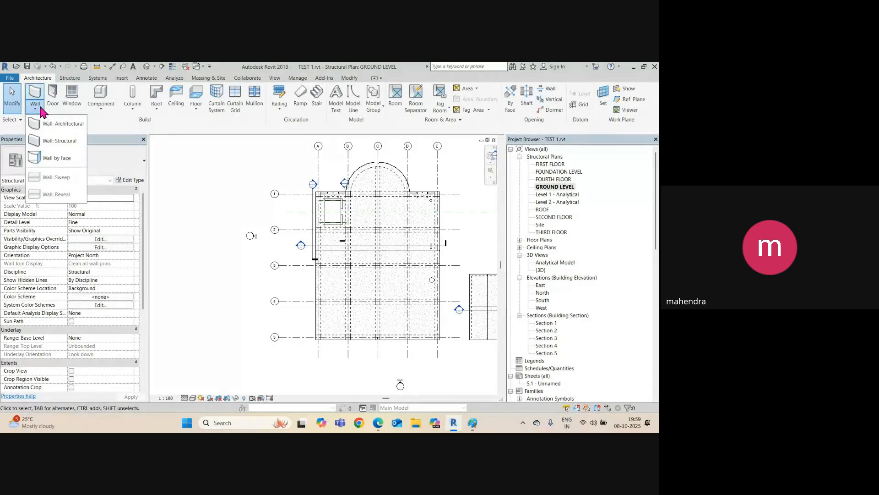
left_click(54, 141)
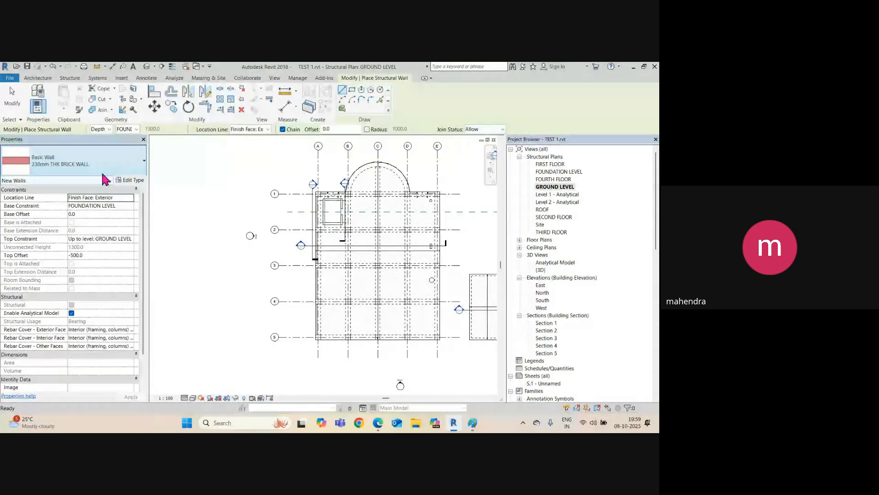
left_click(103, 172)
scroll(94, 316, "down", 3)
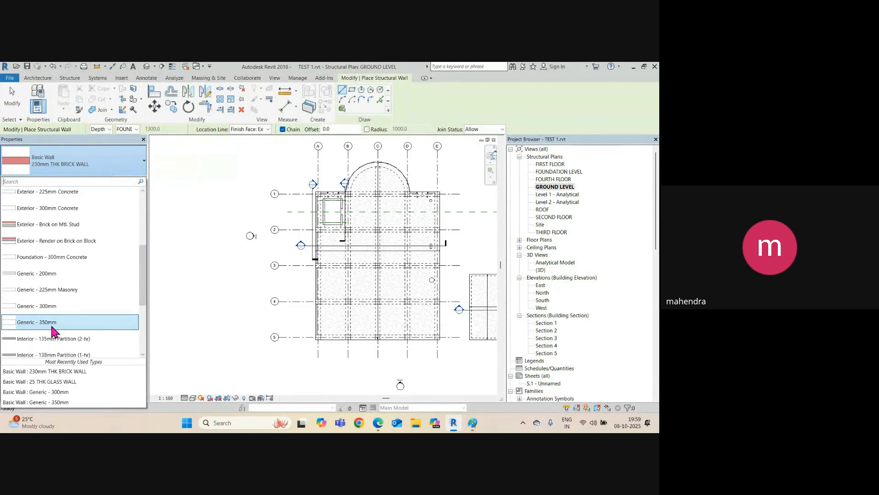
left_click(52, 329)
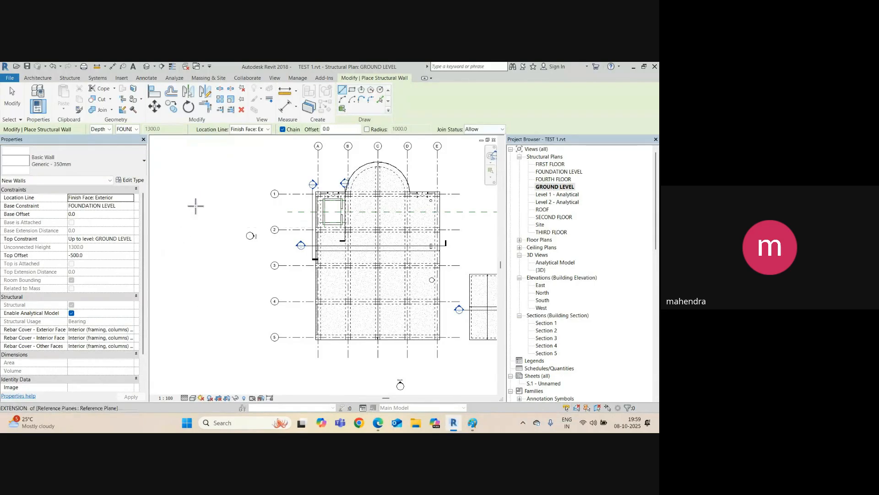
Step: Place the wall at a 10000 mm offset outside the building by picking the outer wall edge between grids 4 and 5
left_click(380, 99)
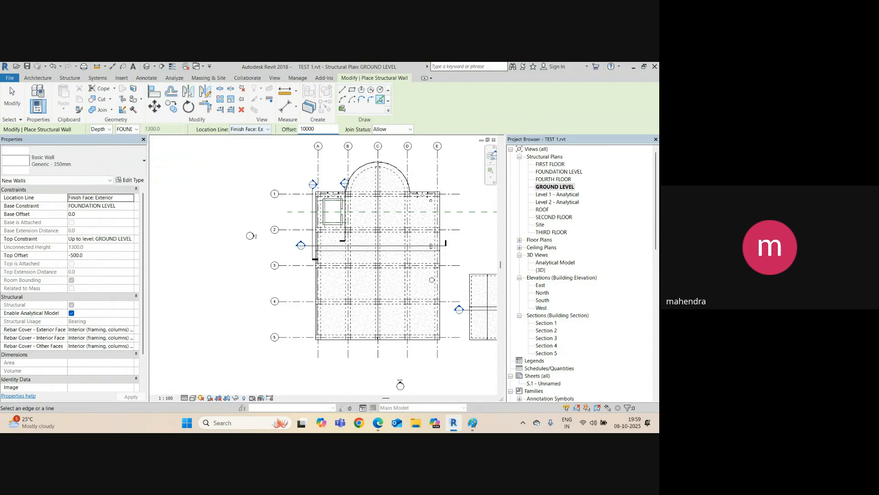
scroll(314, 328, "up", 3)
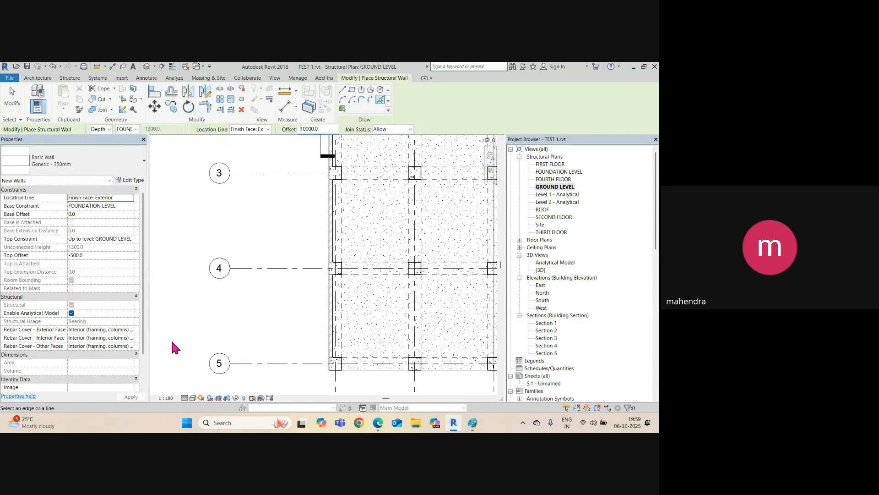
left_click(330, 333)
middle_click_drag(229, 311, 327, 277)
scroll(279, 280, "up", 1)
key("Escape")
key("Escape")
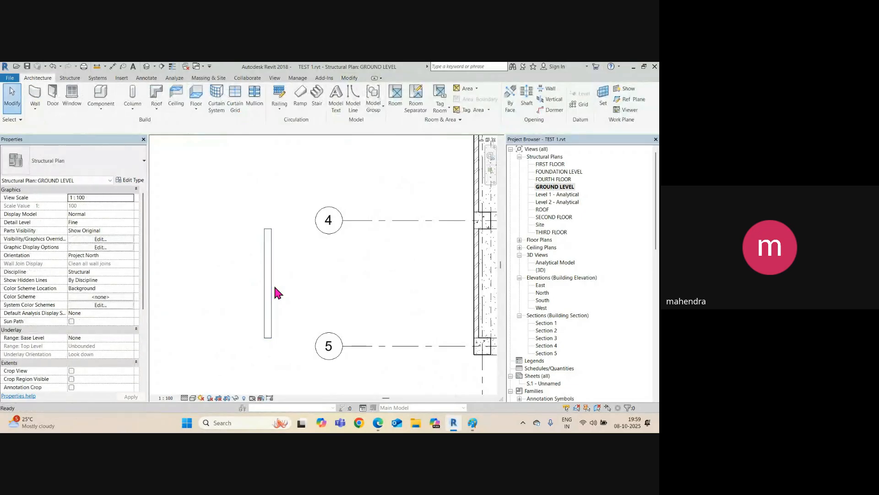
Step: Add an aligned dimension from the offset wall's inner face to the building's outer wall face between grids 4 and 5
key("d")
key("i")
left_click(273, 282)
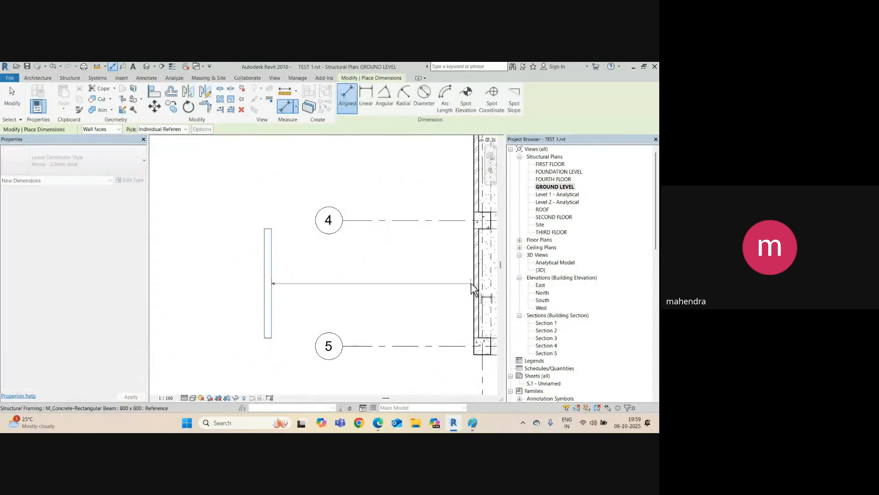
left_click(474, 286)
left_click(433, 279)
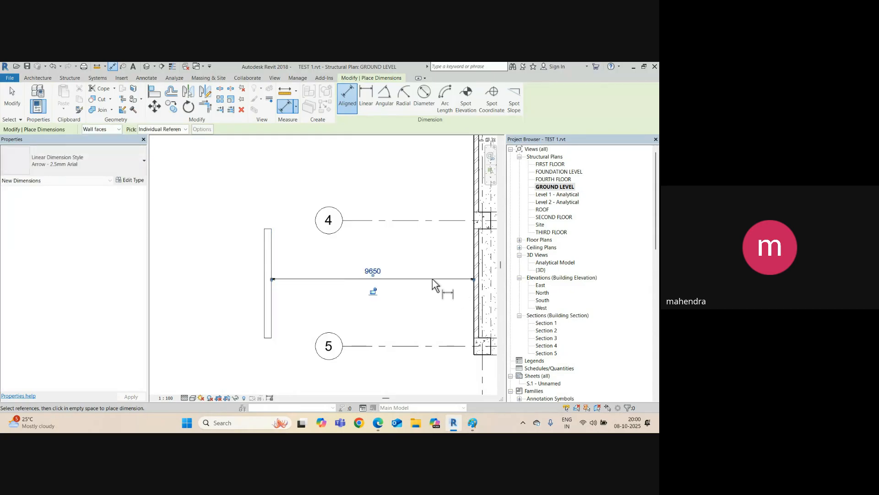
key("Escape")
key("Escape")
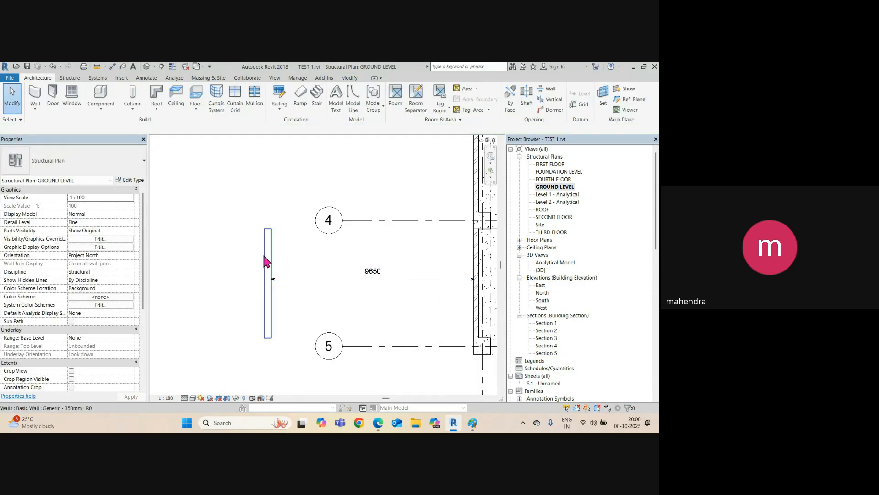
Step: Place a Generic - 350mm structural wall between grids 3 and 4, offset 10000 mm from the building, with location line Finish Face: Interior
left_click(75, 80)
left_click(52, 106)
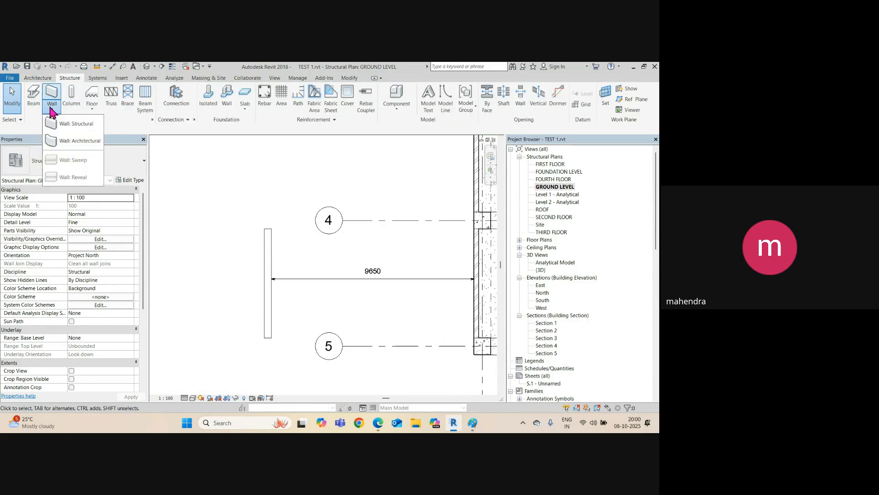
left_click(68, 121)
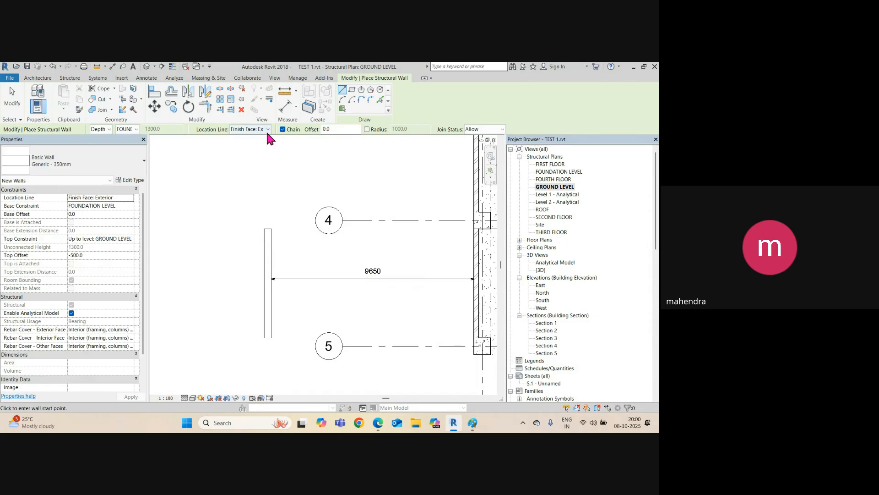
middle_click_drag(262, 190, 269, 259)
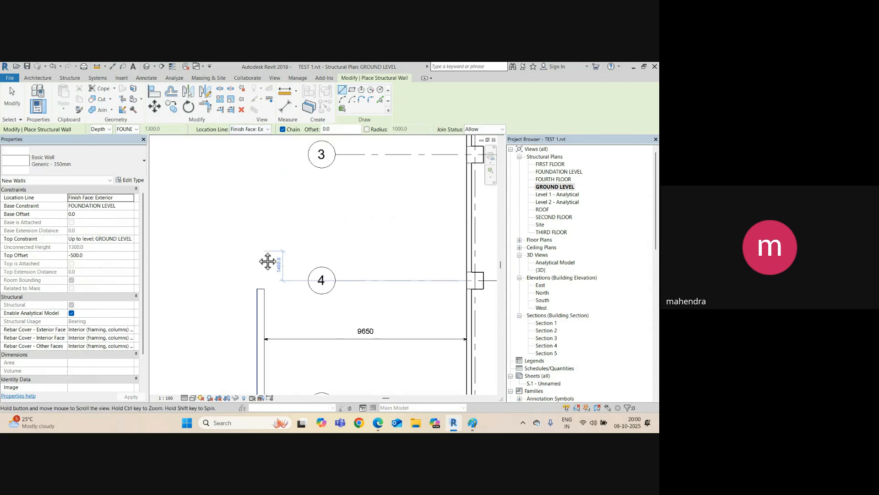
left_click(268, 129)
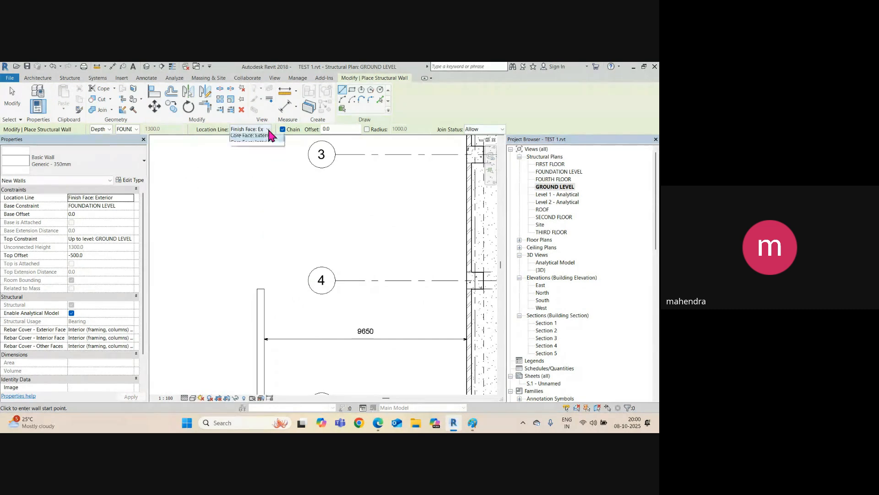
left_click(272, 157)
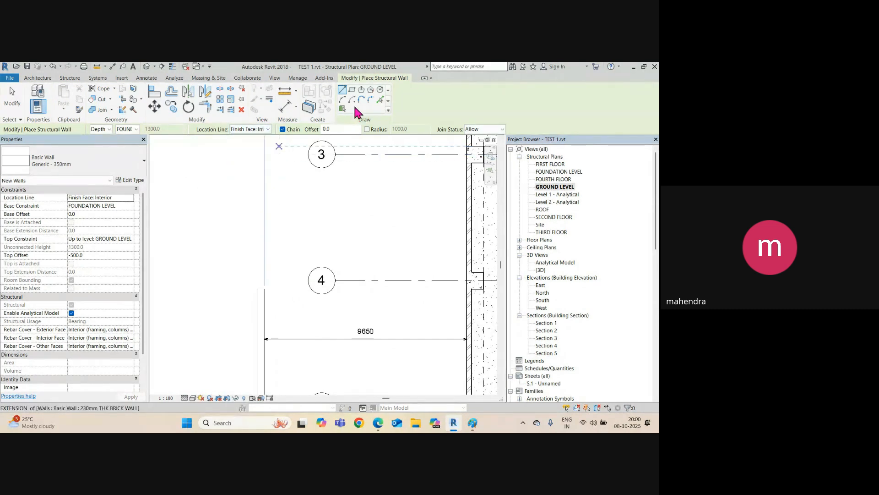
left_click(380, 100)
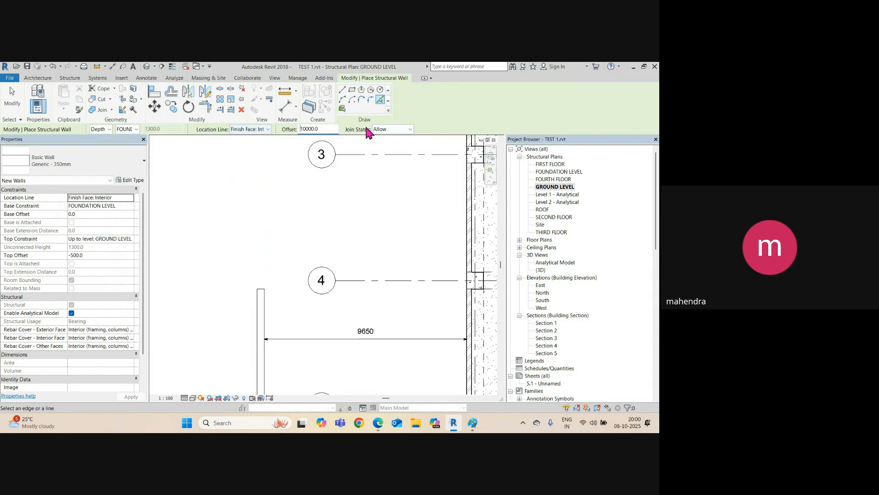
left_click(470, 229)
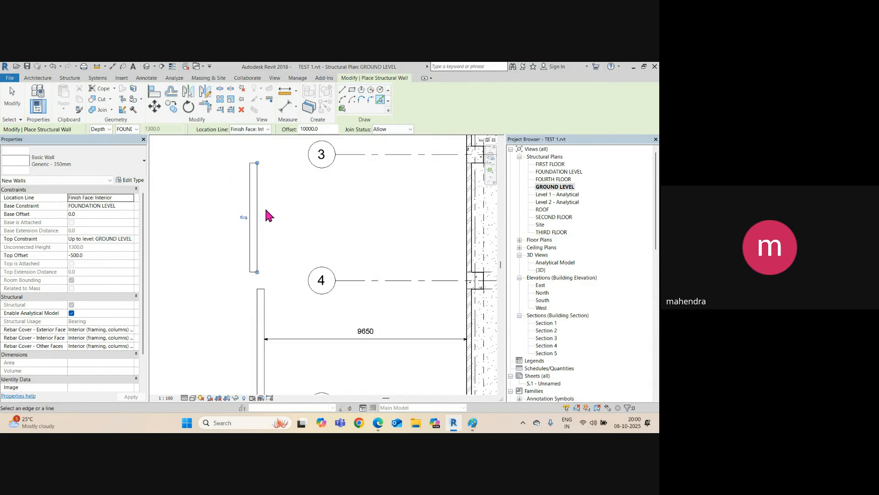
Step: Add an aligned dimension from the new offset wall's inner face to the building's outer wall face between grids 3 and 4
key("d")
key("i")
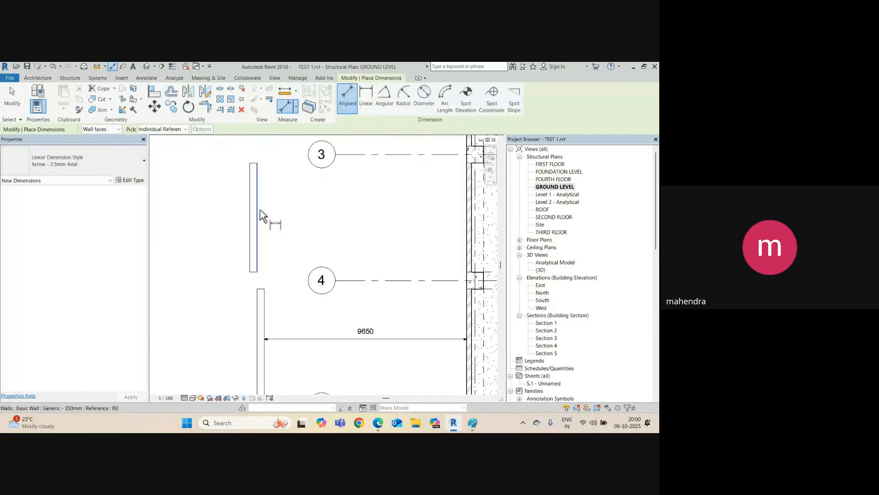
left_click(260, 215)
left_click(467, 220)
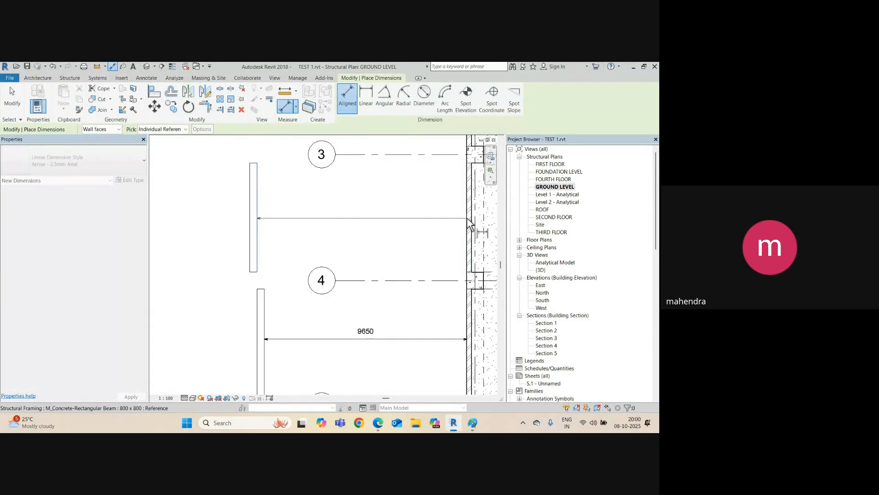
left_click(445, 227)
key("Escape")
key("Escape")
Step: Select the offset Generic - 350mm wall between grids 4 and 5
scroll(256, 298, "down", 2)
left_click(255, 298)
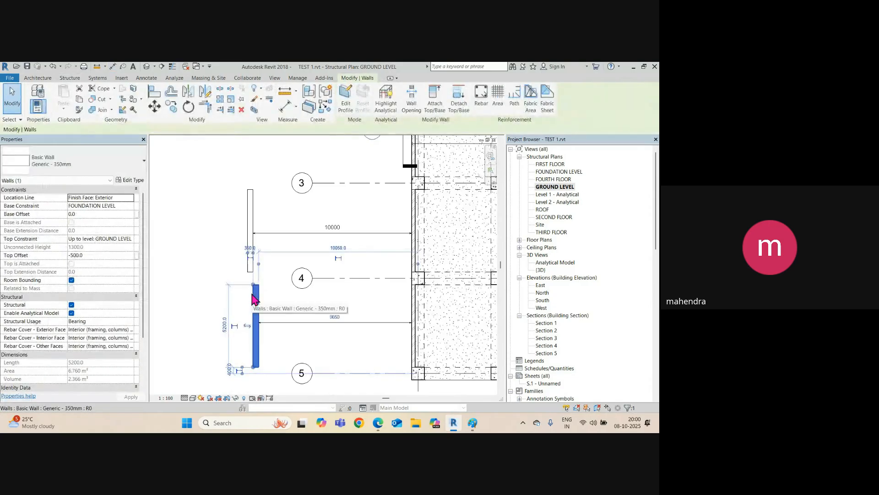
Step: Delete the short wall beside grids 4 and 5, and stretch the remaining 350 mm wall past grids 1 and 5 to about 28300 mm
key("Delete")
scroll(258, 275, "down", 2)
middle_click_drag(259, 274, 295, 226)
left_click(294, 226)
left_click_drag(294, 228, 293, 317)
scroll(284, 265, "down", 2)
middle_click_drag(284, 243, 275, 326)
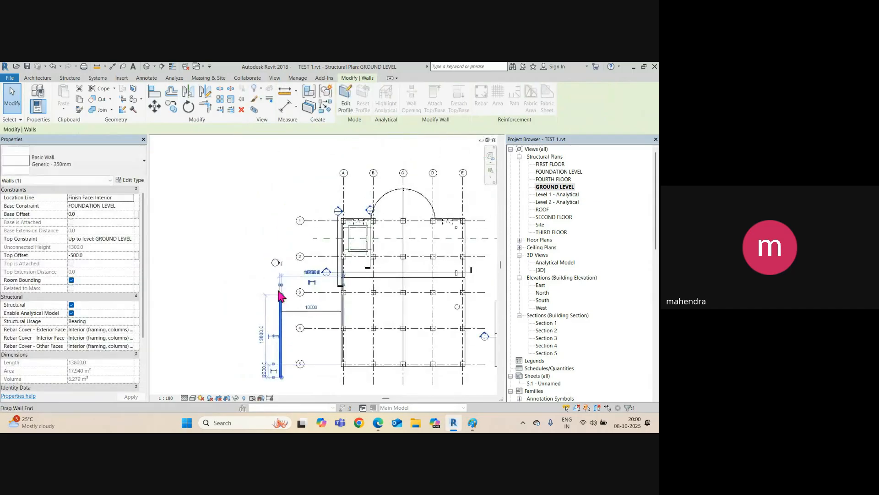
scroll(281, 295, "up", 2)
left_click_drag(285, 289, 284, 148)
scroll(264, 246, "down", 2)
left_click(258, 275)
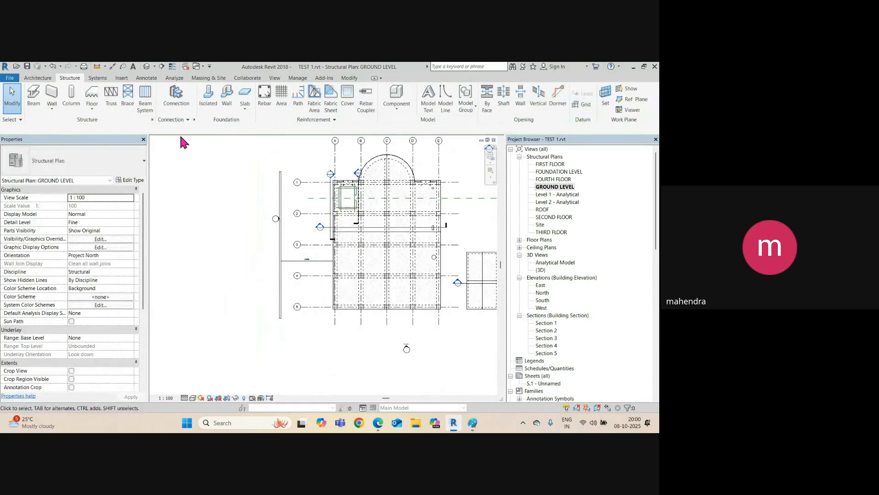
Step: In the 3D view, set the free-standing wall's base constraint to GROUND LEVEL and its top constraint to FIRST FLOOR
left_click(147, 66)
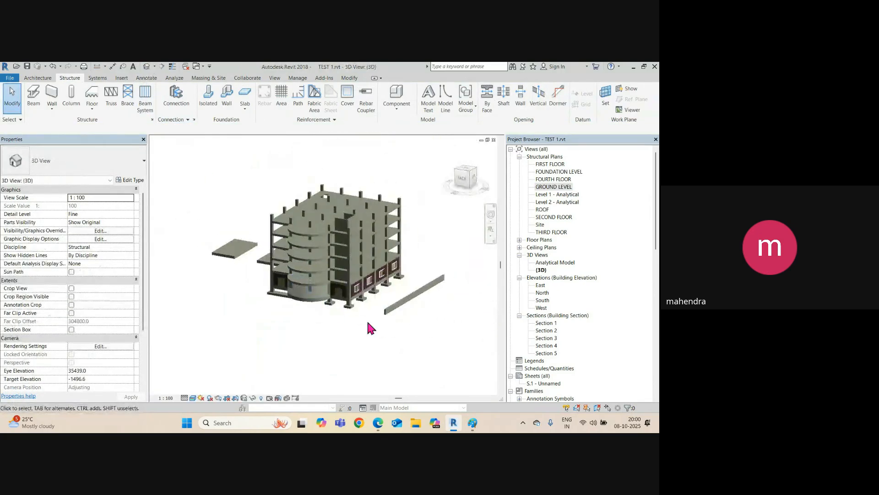
scroll(387, 298, "up", 3)
left_click(386, 298)
middle_click_drag(422, 301, 373, 345, "shift")
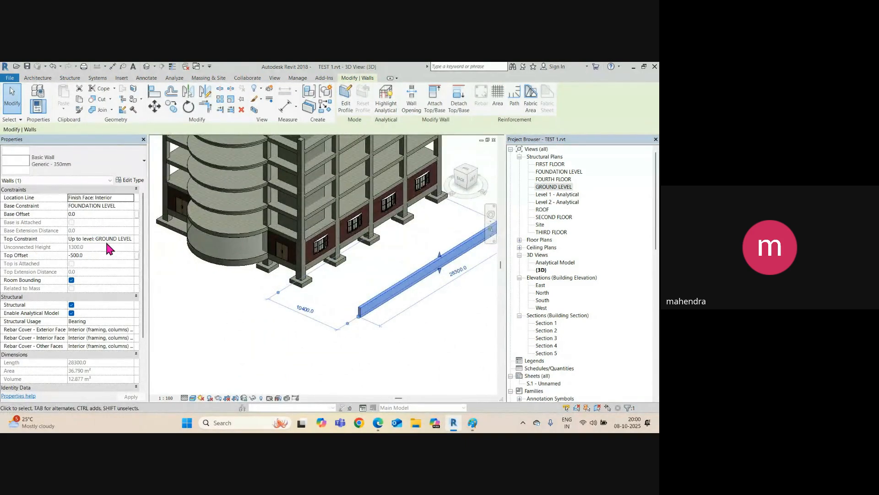
left_click(127, 206)
left_click(130, 205)
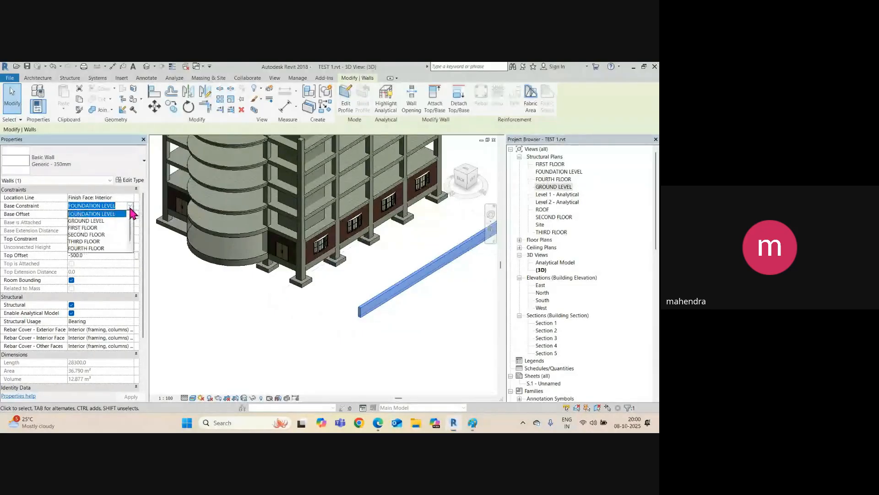
left_click(90, 222)
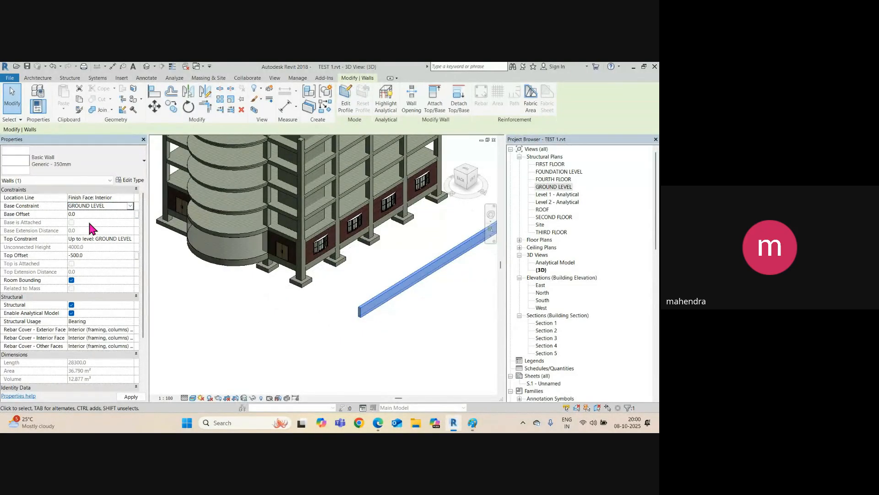
left_click(131, 239)
left_click(131, 239)
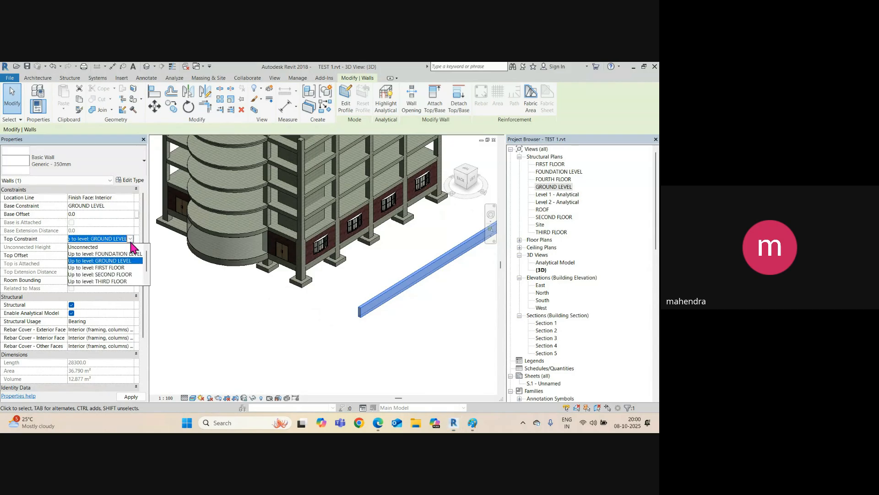
left_click(112, 268)
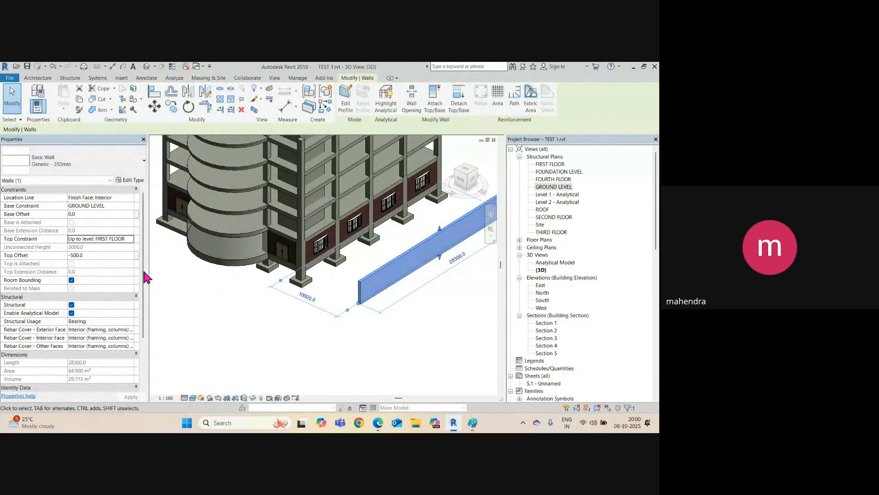
left_click(285, 331)
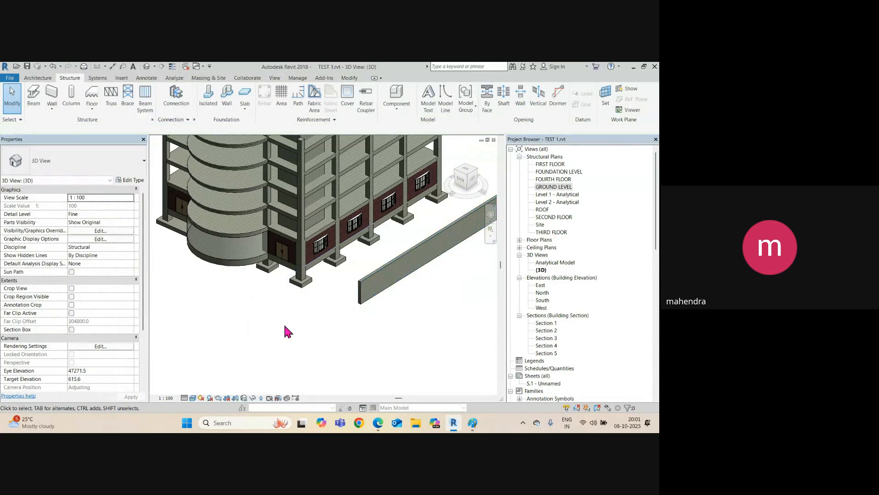
Step: Return to the GROUND LEVEL plan, extend the Section 1 line past the free-standing wall, and open that section view
key("ctrl+Tab")
scroll(300, 351, "down", 2)
scroll(300, 280, "up", 2)
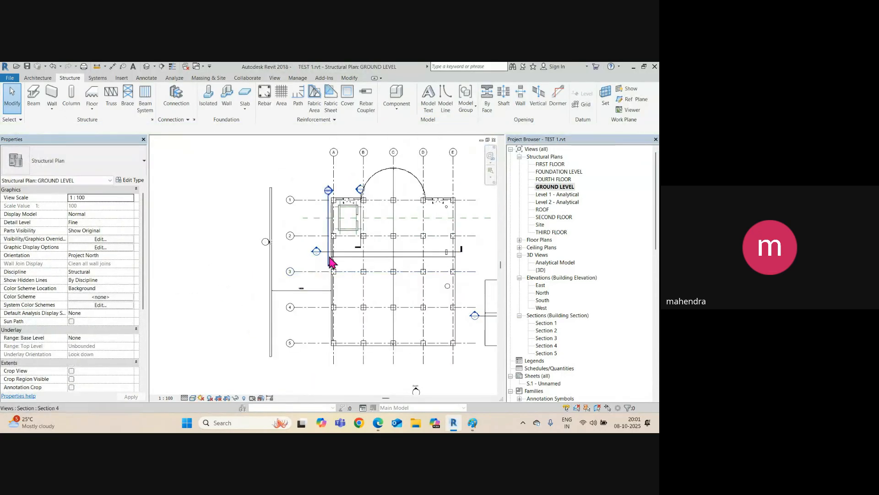
left_click(345, 257)
left_click_drag(316, 251, 237, 251)
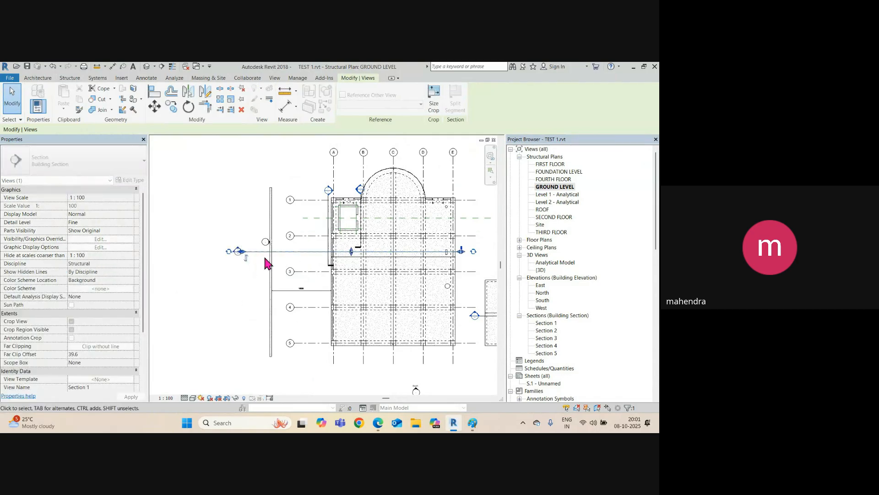
right_click(277, 252)
left_click(309, 241)
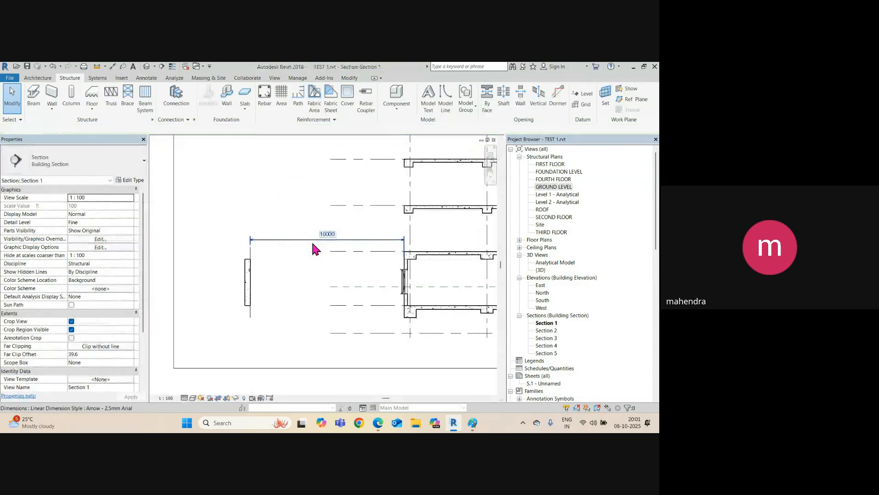
Step: Add an aligned dimension from the GROUND LEVEL line to the top of the free-standing wall
middle_click_drag(327, 309, 285, 282)
scroll(204, 274, "up", 2)
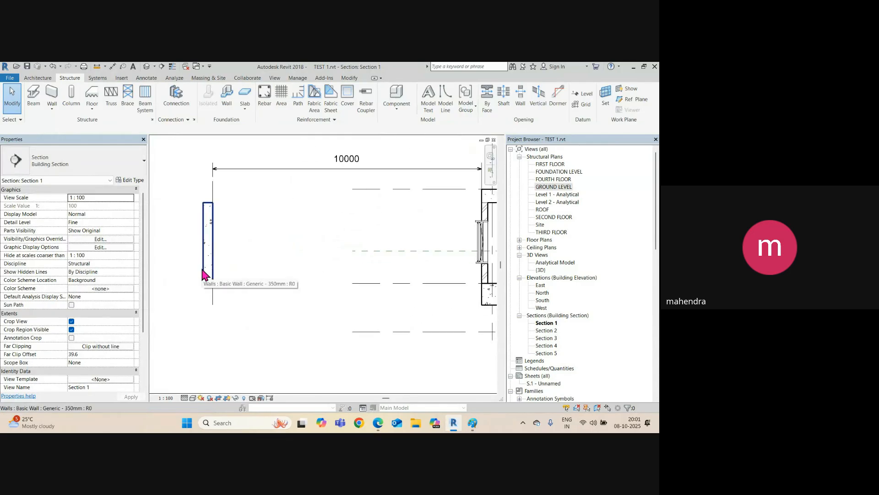
scroll(204, 274, "down", 2)
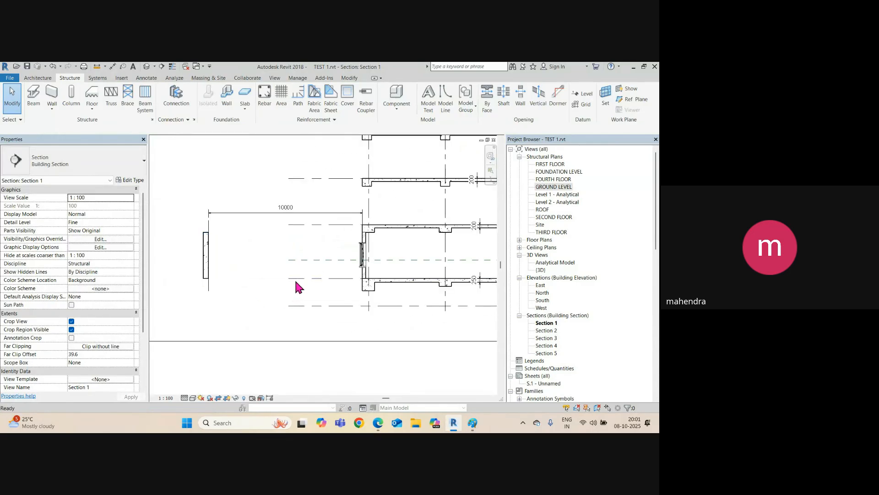
key("d")
key("i")
left_click(296, 278)
left_click(206, 232)
scroll(238, 240, "up", 2)
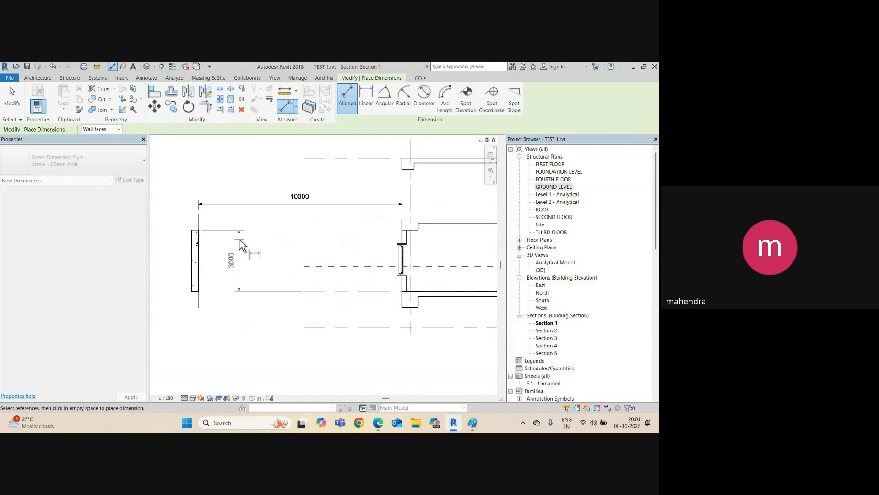
left_click(229, 252)
scroll(229, 256, "down", 3)
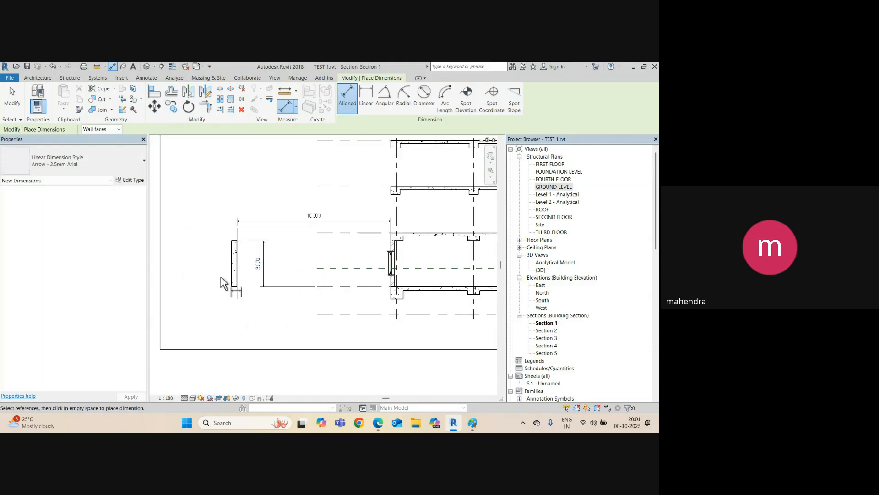
key("Escape")
key("Escape")
Step: Set the free-standing wall's top offset to -1500
left_click(233, 271)
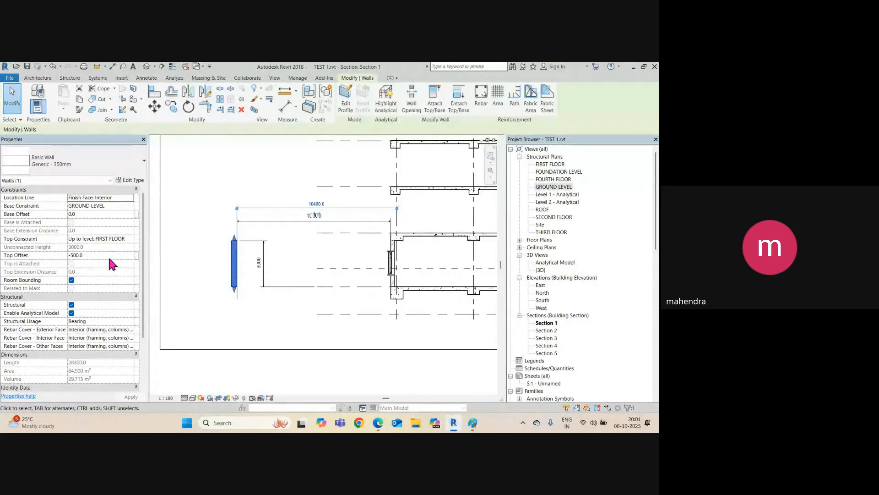
left_click(83, 254)
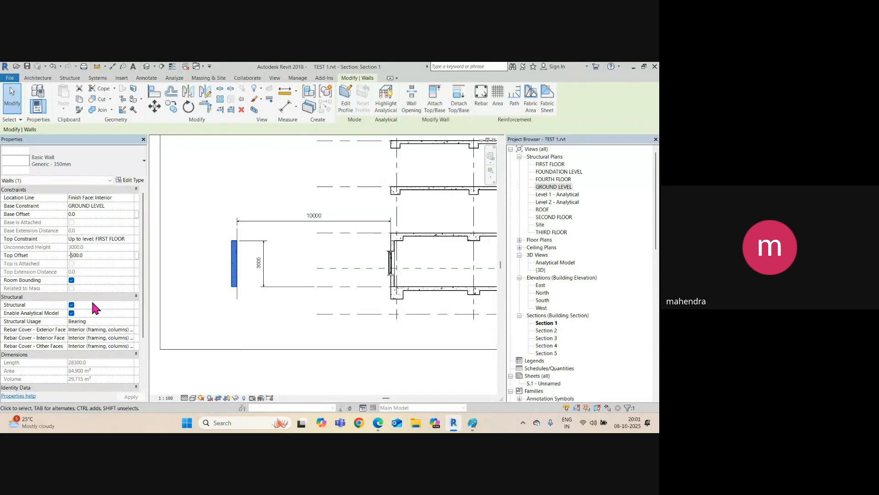
type("1")
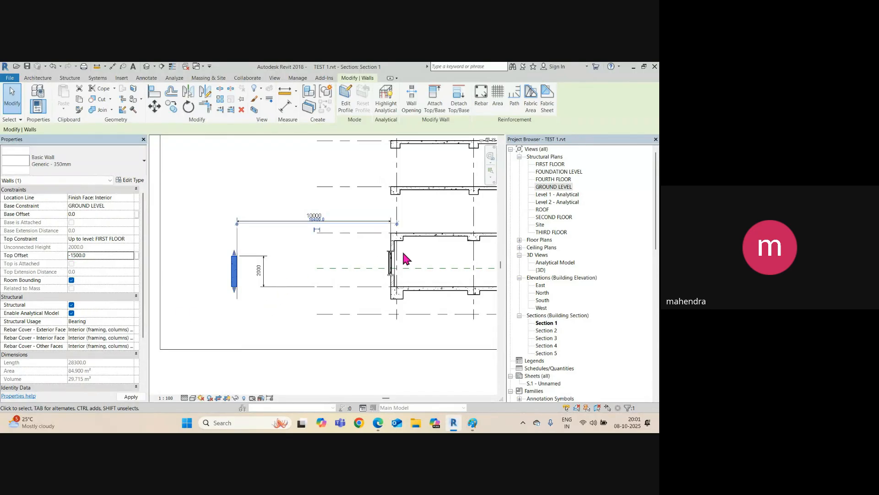
left_click(319, 248)
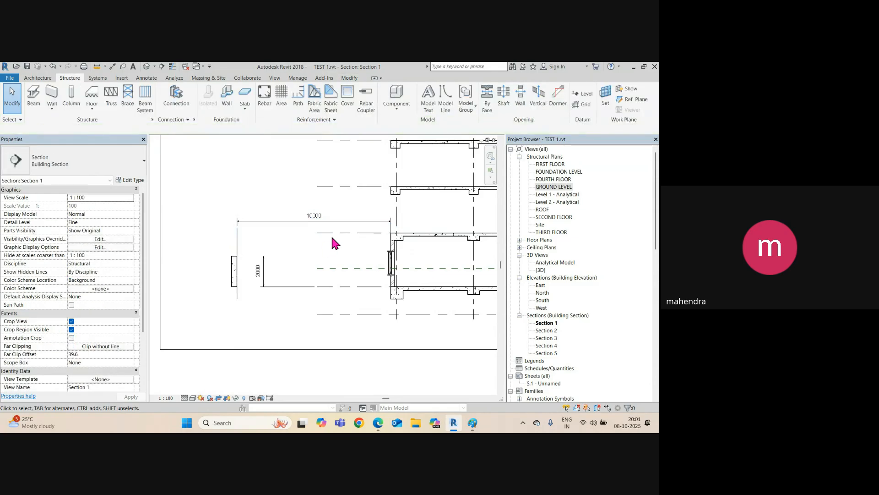
Step: Add an aligned dimension between the FIRST FLOOR level line and the top of the free-standing wall
key("d")
key("i")
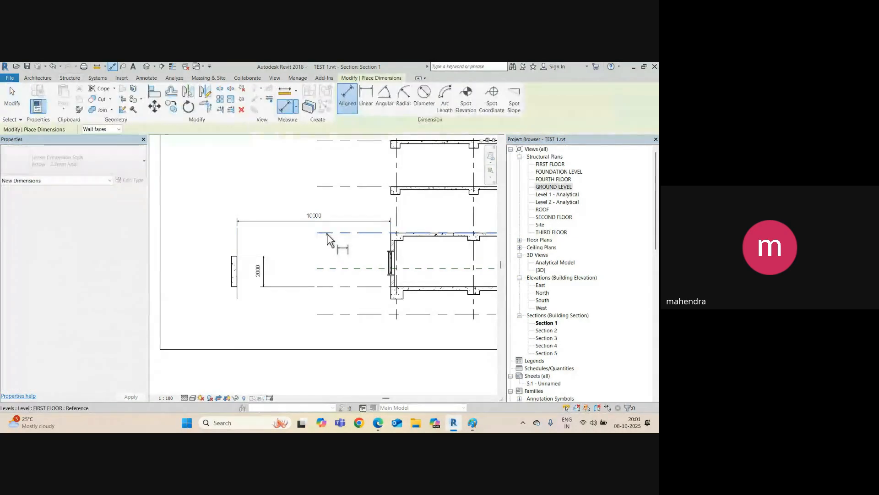
scroll(208, 246, "up", 4)
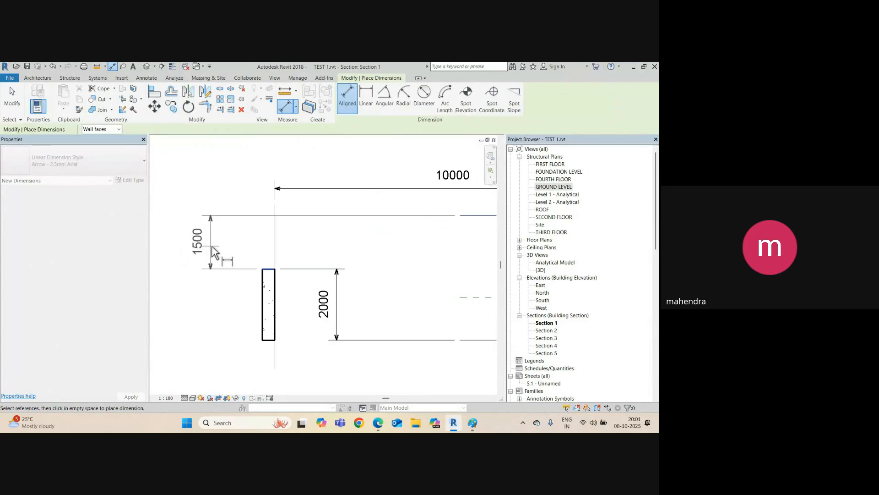
left_click(244, 243)
key("Escape")
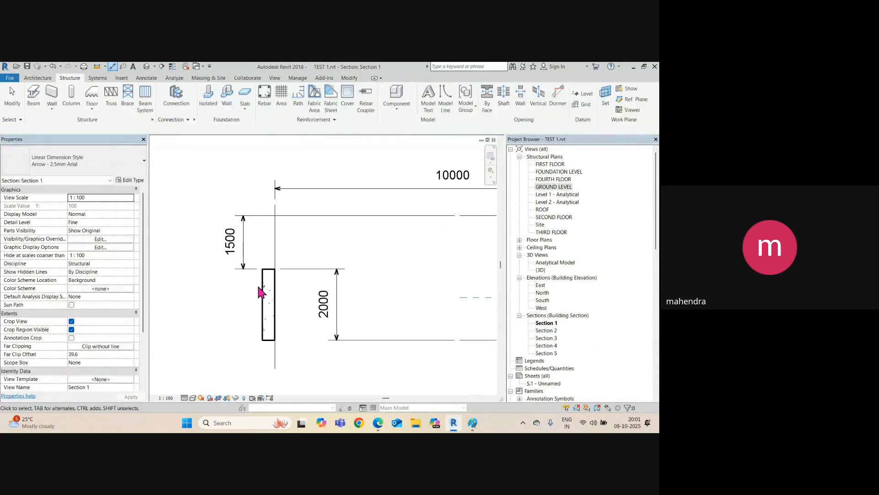
Step: Delete the wall height dimension and the dimension between the wall top and the FIRST FLOOR level
left_click(263, 292)
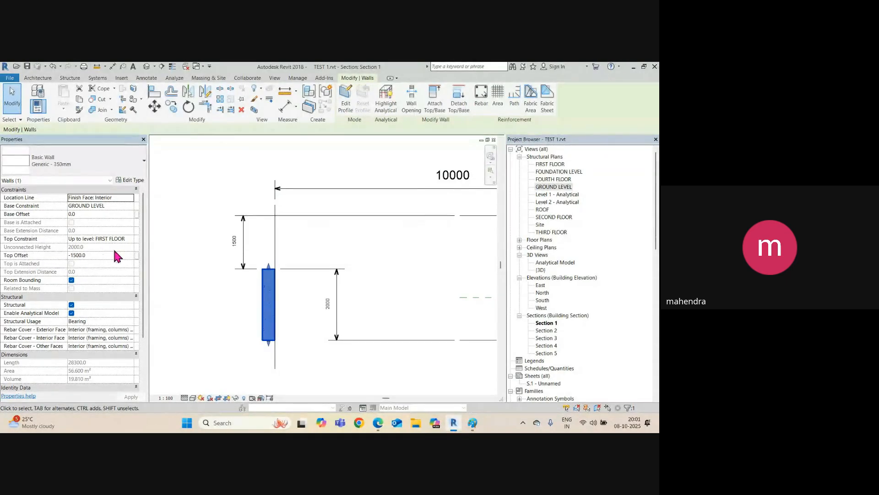
left_click(194, 261)
scroll(194, 260, "down", 1)
left_click(284, 285)
key("Delete")
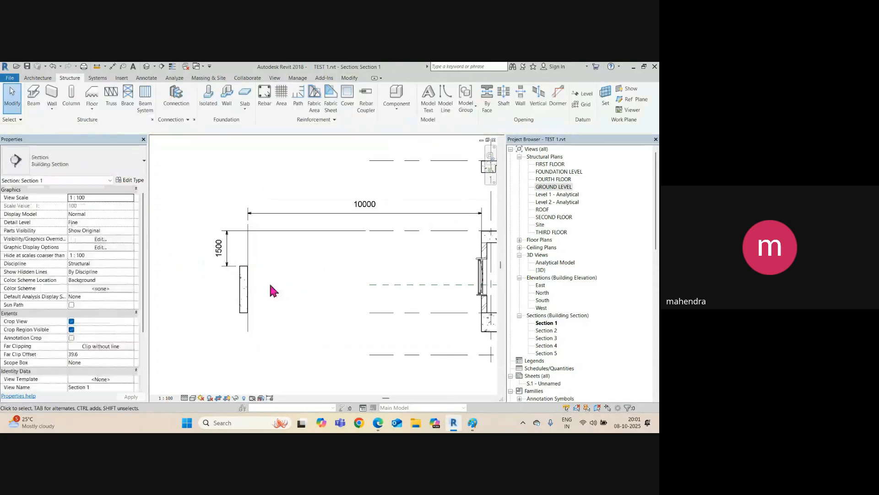
left_click(228, 263)
key("Delete")
scroll(226, 263, "down", 1)
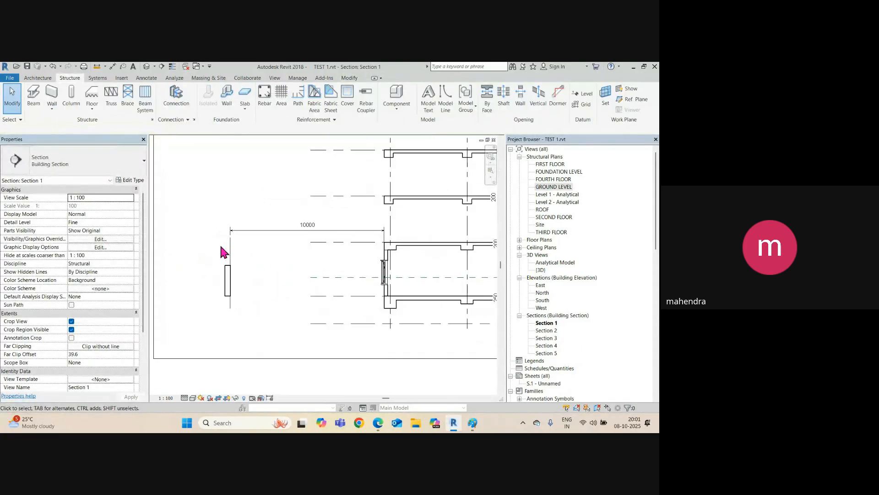
Step: Set the free-standing wall's top offset back to -500
scroll(223, 251, "up", 1)
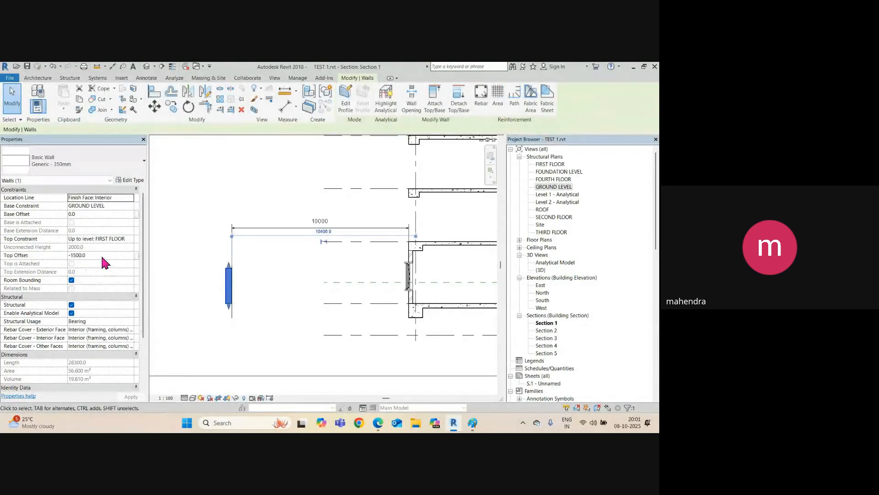
left_click(80, 256)
left_click(74, 255)
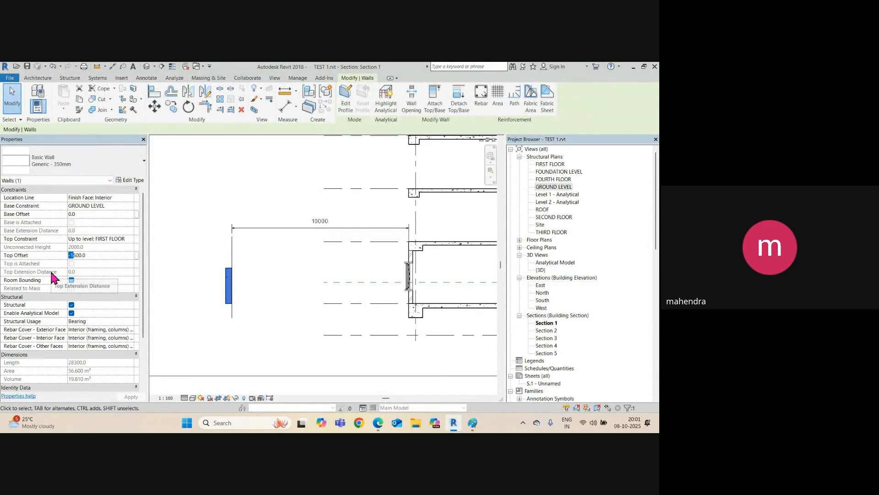
key("BackSpace")
left_click(272, 288)
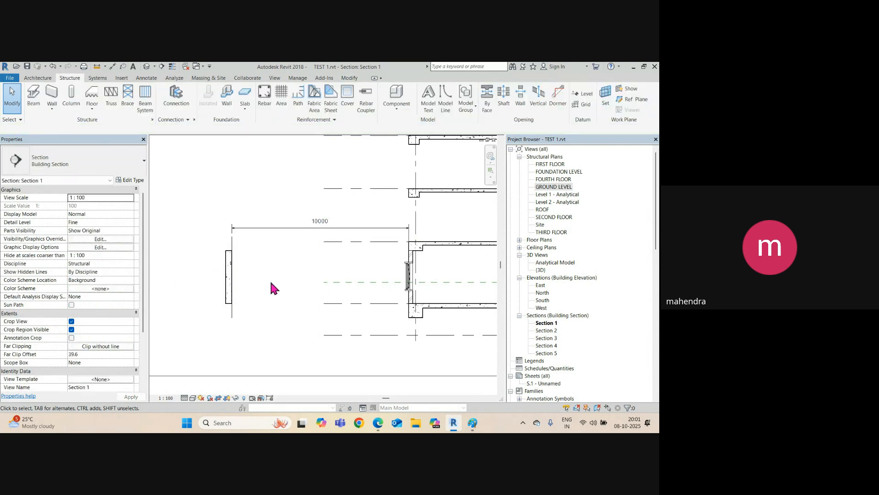
Step: Measure the free-standing wall's height between its top and bottom edges with an aligned dimension, without placing it
key("d")
key("i")
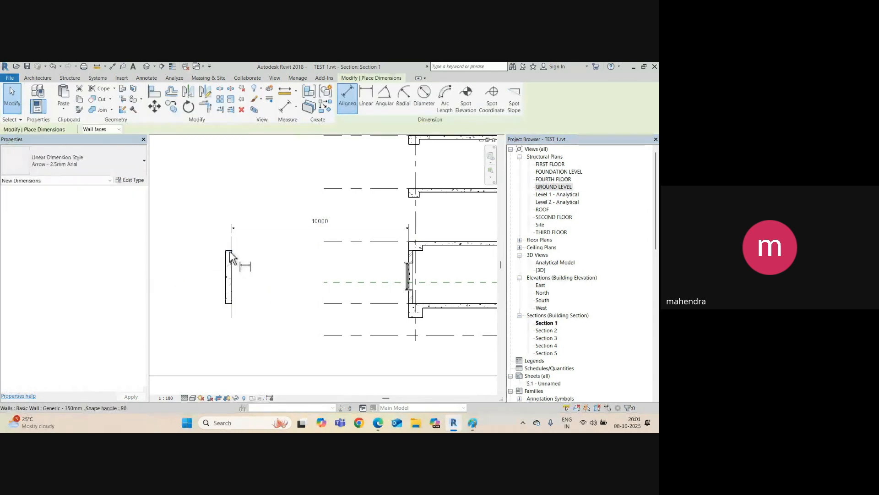
left_click(230, 255)
left_click(230, 303)
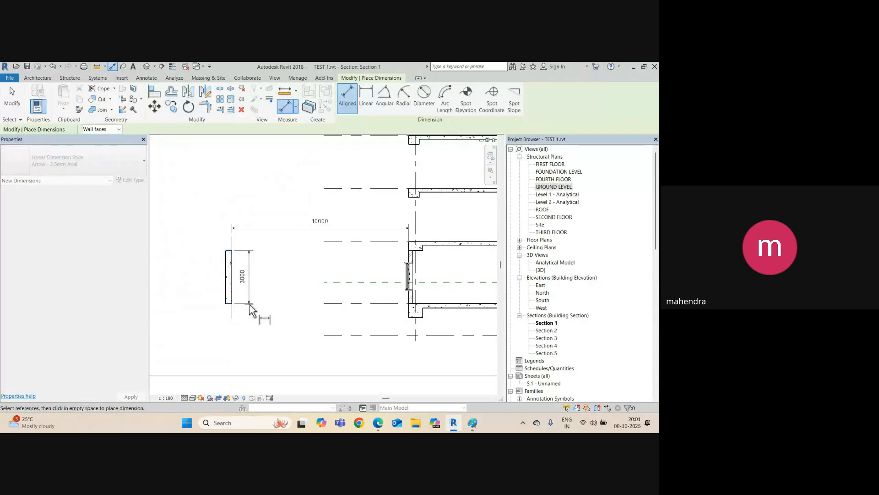
key("Escape")
key("Escape")
scroll(238, 310, "down", 3)
scroll(232, 304, "up", 2)
scroll(231, 314, "down", 2)
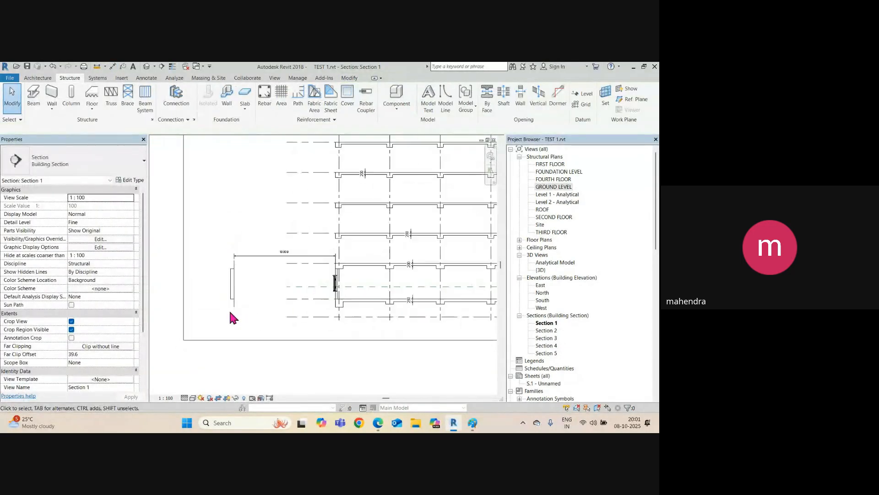
scroll(220, 299, "up", 1)
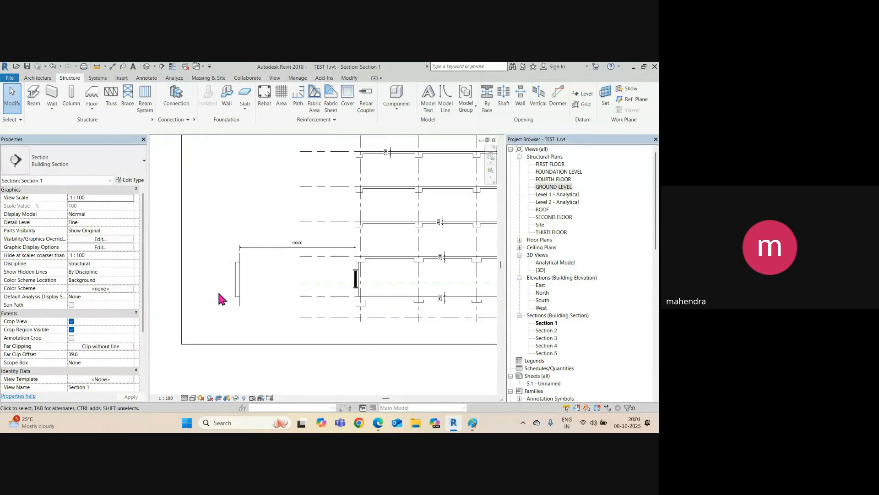
scroll(232, 297, "up", 2)
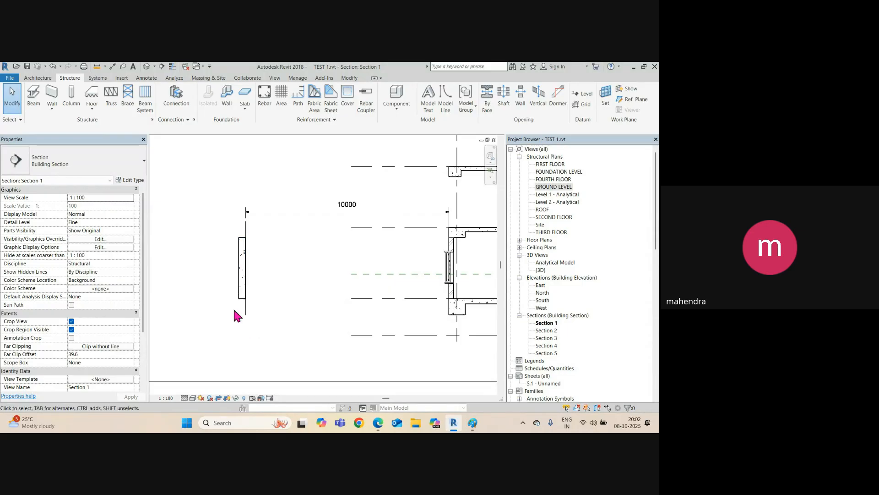
scroll(233, 311, "down", 2)
scroll(260, 312, "up", 1)
middle_click_drag(259, 311, 225, 301)
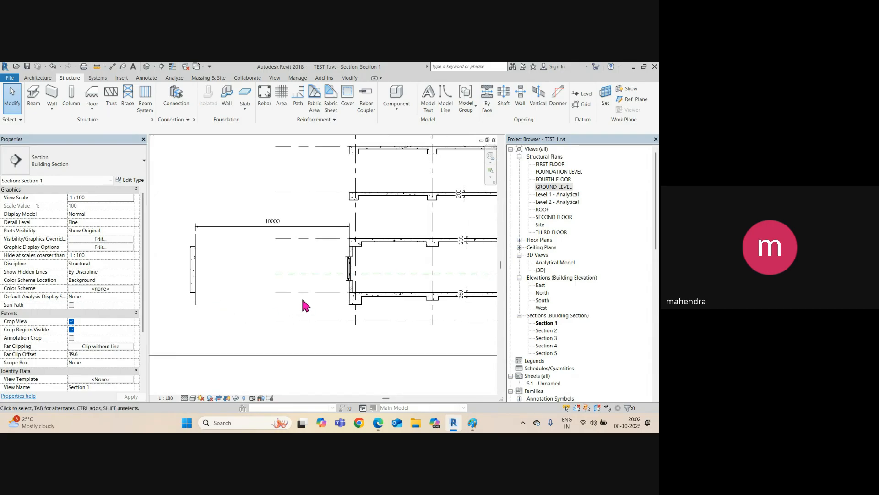
Step: Set the free-standing wall's base offset to -500 so it starts below GROUND LEVEL
left_click(287, 292)
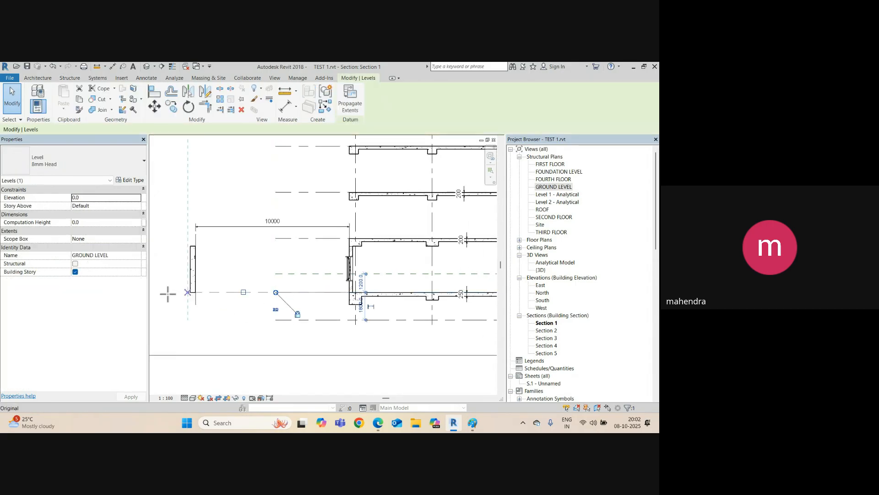
scroll(188, 295, "up", 5)
middle_click_drag(194, 301, 289, 308)
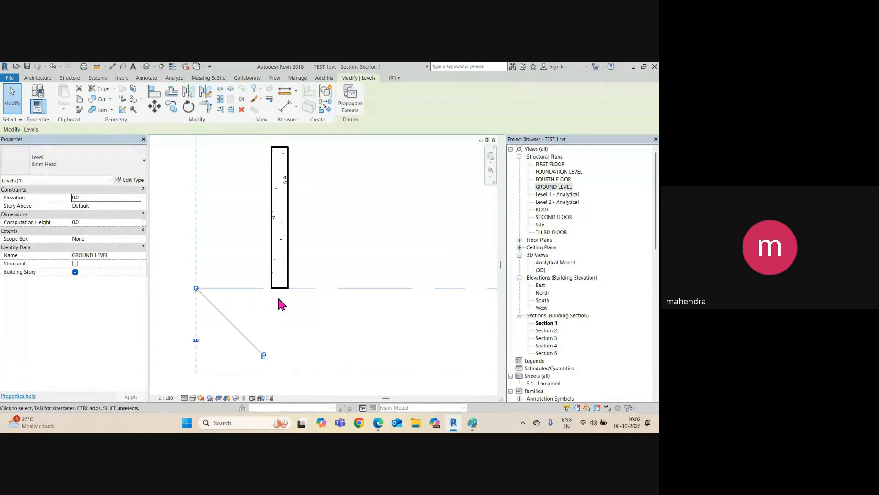
left_click(279, 299)
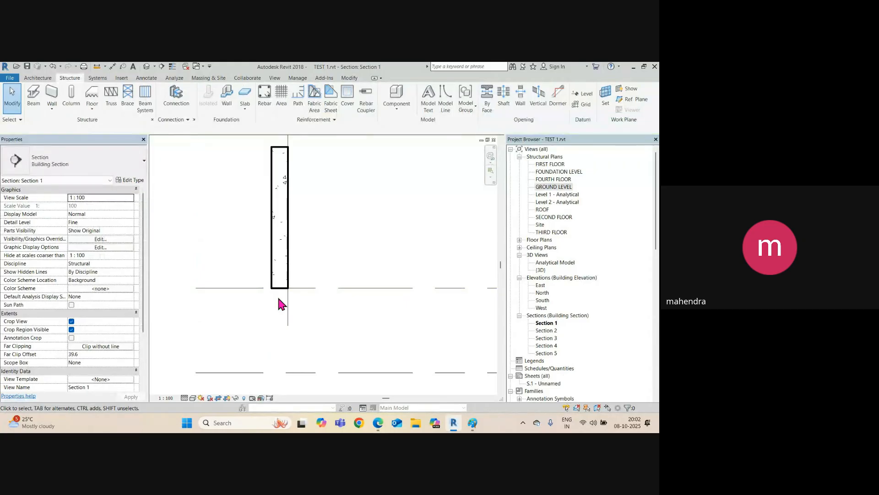
left_click(275, 277)
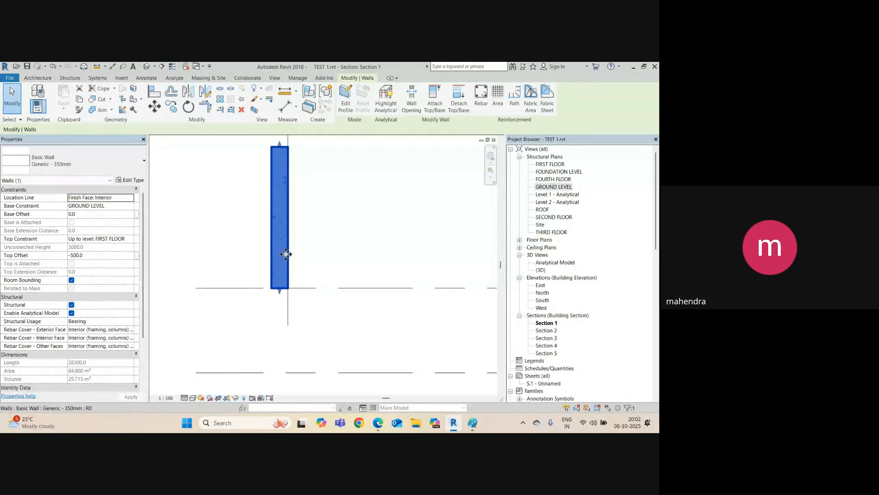
left_click(101, 214)
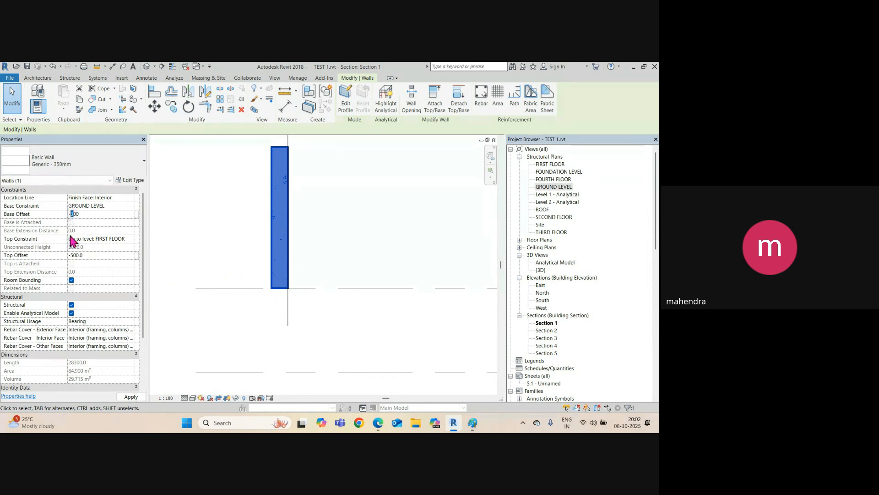
left_click(324, 226)
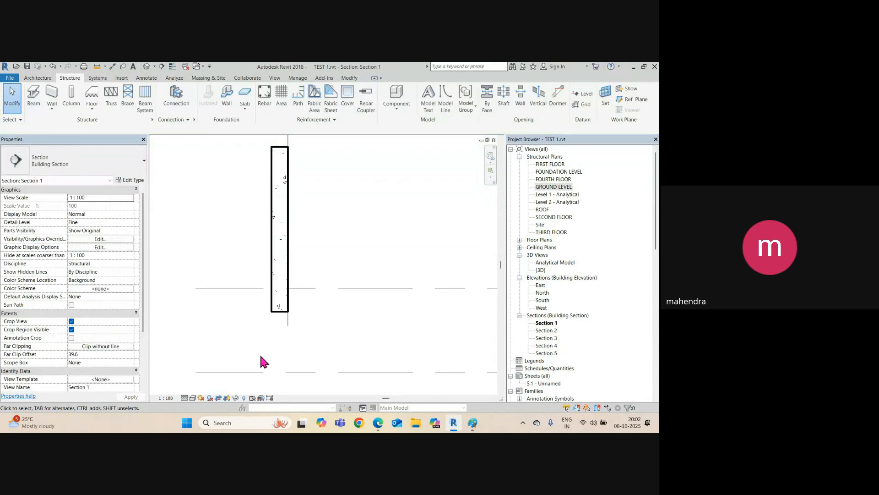
scroll(277, 316, "down", 2)
middle_click_drag(274, 316, 239, 279)
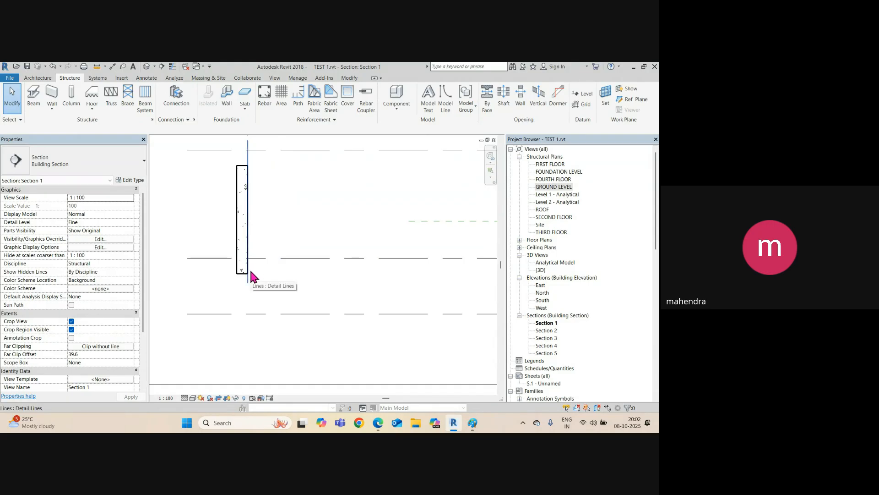
Step: Open the 3D view and examine the free-standing wall beside the building
left_click(157, 67)
middle_click_drag(240, 239, 299, 309)
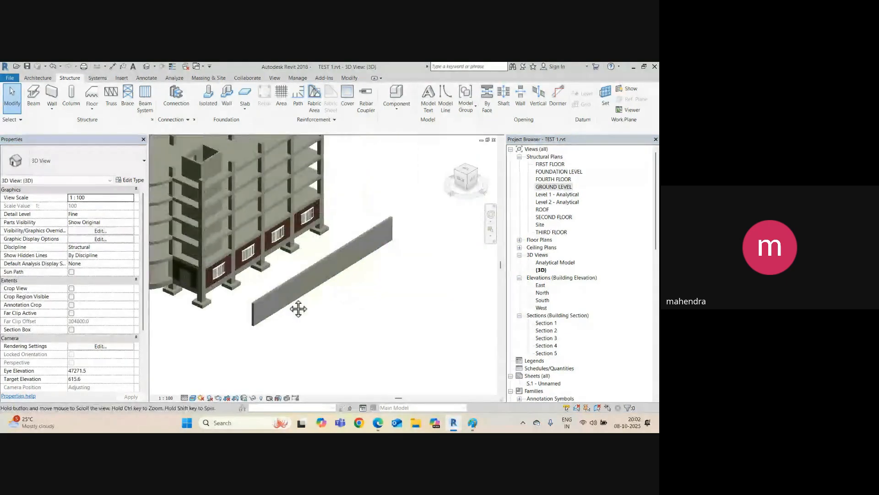
left_click(293, 279)
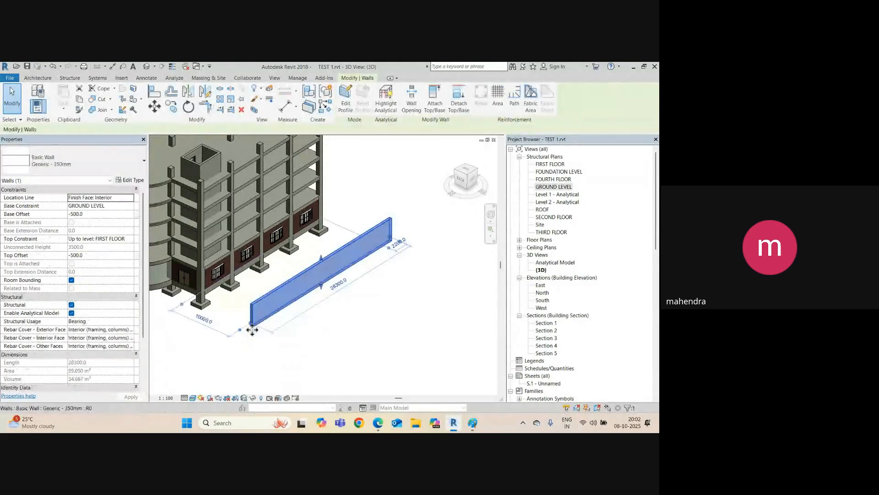
left_click(329, 342)
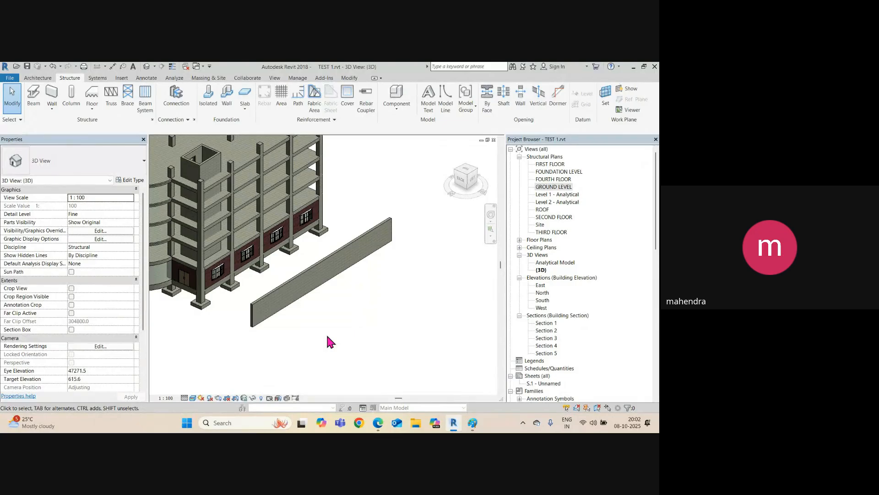
scroll(327, 341, "down", 3)
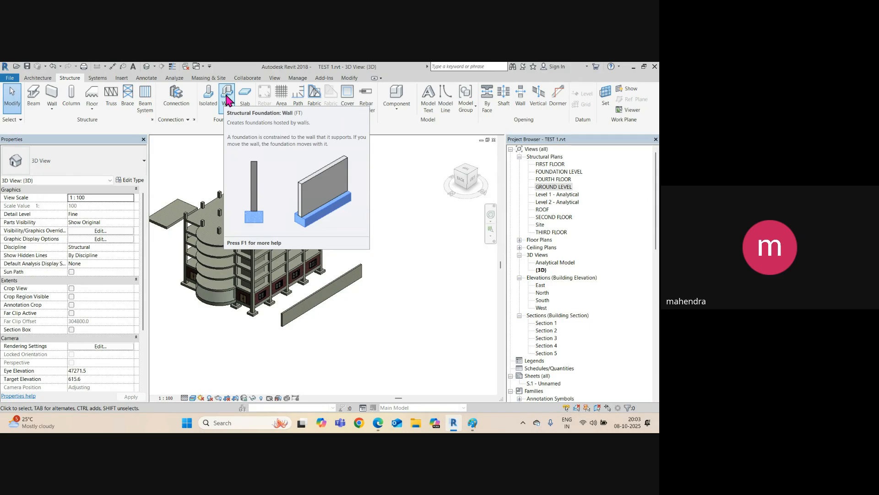
Step: Start a wall foundation with the Bearing Footing - 900 x 300 type
left_click(227, 97)
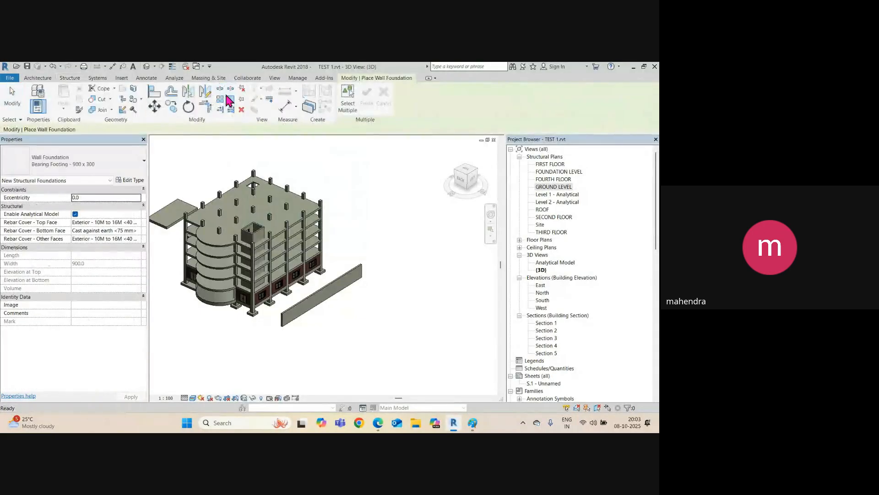
left_click(124, 165)
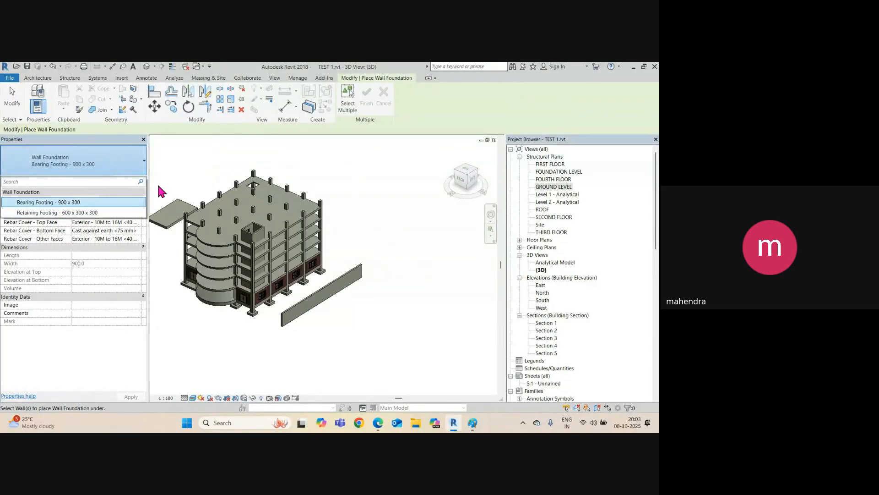
left_click(237, 218)
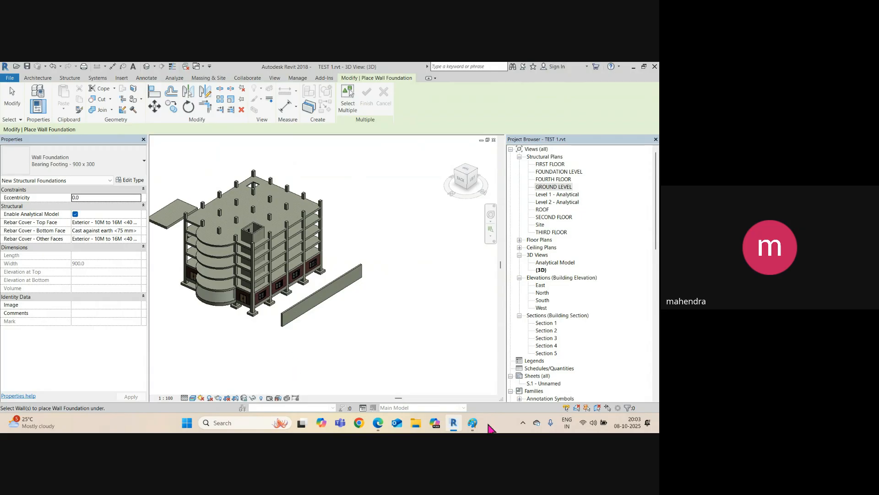
Step: Switch to Paint, sketch a wall on a rectangular footing with a 900 width dimension and a thickness dimension, and return to Revit
left_click(472, 422)
mouse_move(361, 298)
left_mouse_down()
mouse_move(435, 297)
mouse_move(473, 341)
mouse_move(356, 346)
mouse_move(352, 290)
mouse_move(396, 229)
left_mouse_up()
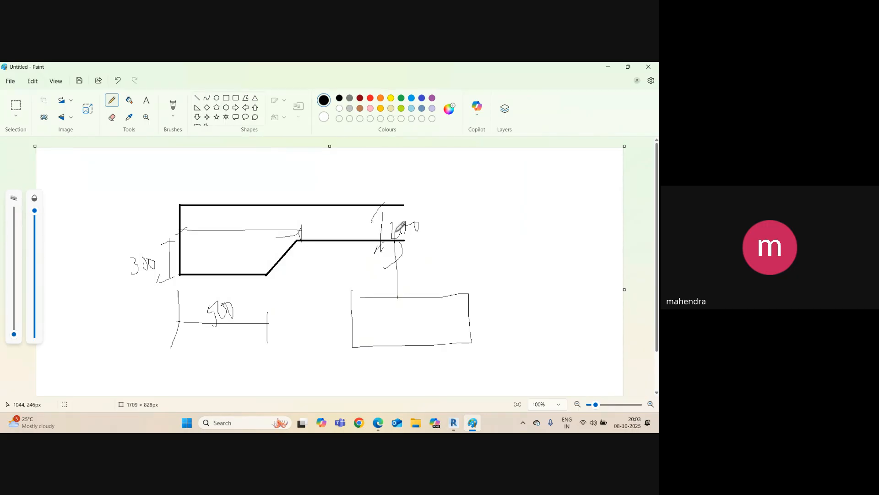
left_click_drag(416, 286, 419, 224)
mouse_move(354, 363)
left_mouse_down()
mouse_move(354, 379)
mouse_move(332, 388)
left_mouse_up()
mouse_move(384, 365)
left_mouse_down()
mouse_move(410, 363)
mouse_move(416, 376)
mouse_move(468, 371)
left_mouse_up()
left_click_drag(464, 356, 469, 383)
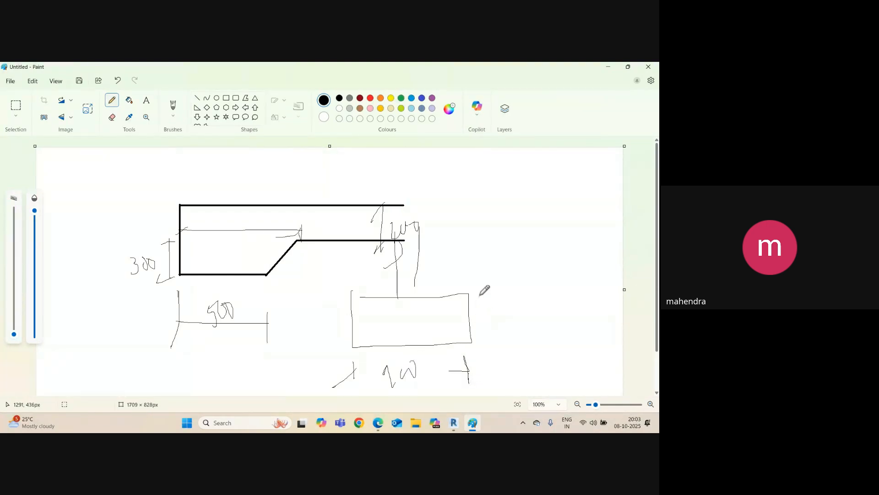
left_click_drag(479, 294, 488, 294)
mouse_move(488, 291)
left_mouse_down()
mouse_move(491, 351)
mouse_move(503, 334)
left_mouse_up()
mouse_move(501, 312)
left_mouse_down()
mouse_move(521, 300)
mouse_move(558, 311)
left_mouse_up()
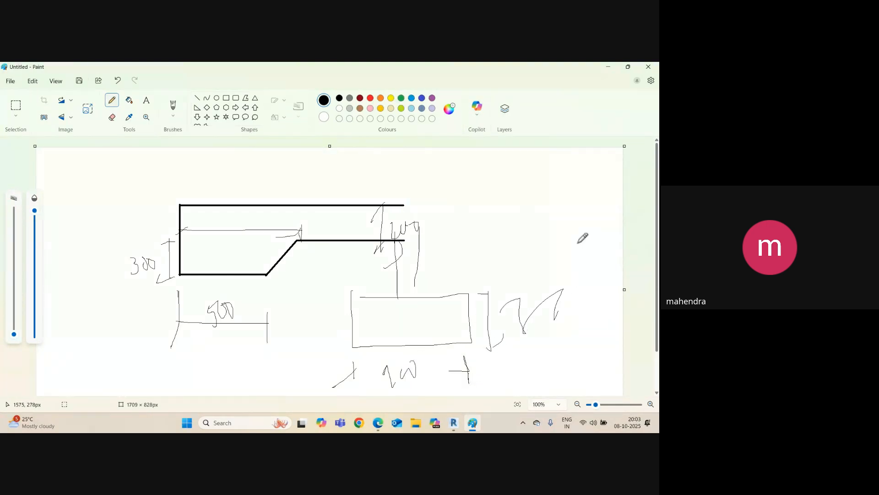
left_click(609, 68)
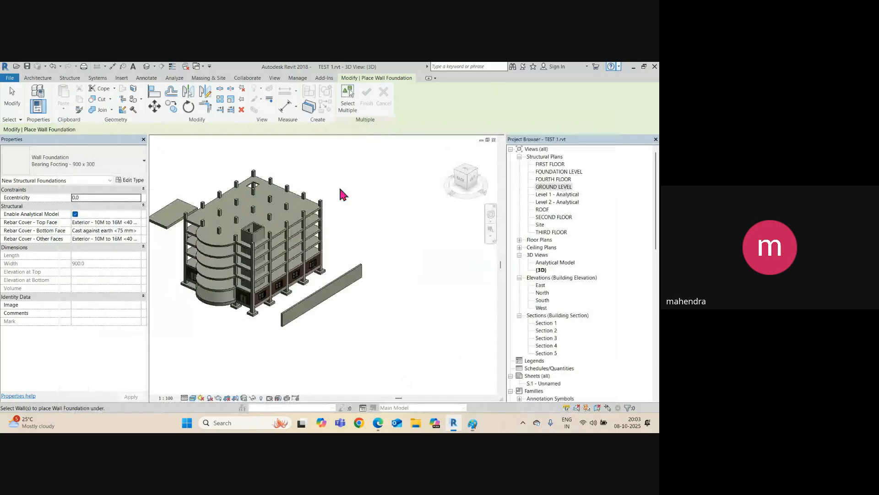
Step: Duplicate the 900 x 300 bearing footing type under the name Bearing Footing - 1200 x 500
middle_click_drag(311, 344, 137, 233, "shift")
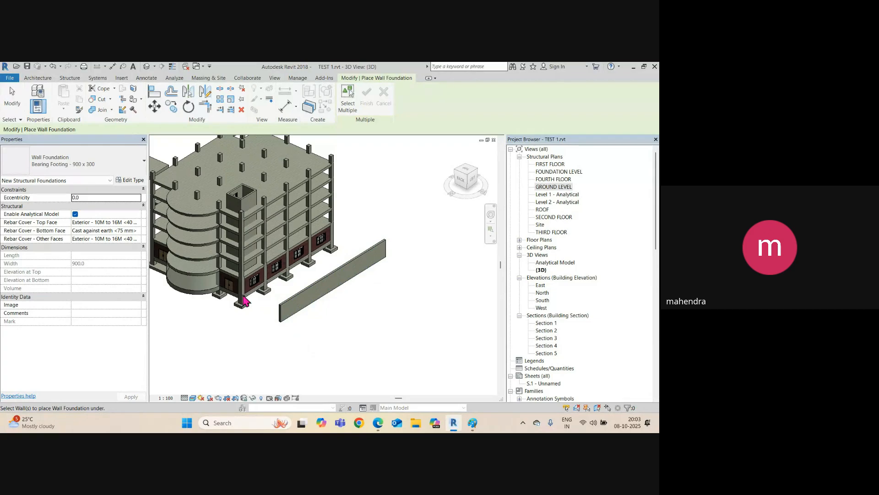
left_click(131, 183)
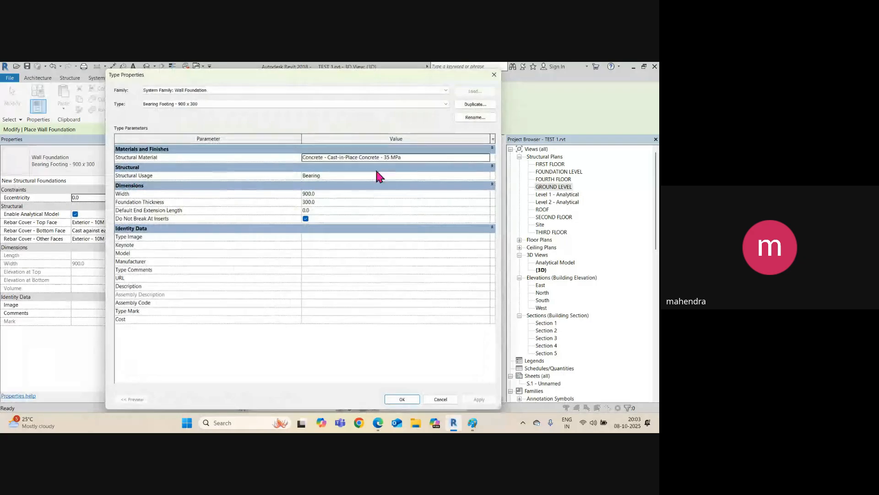
left_click(475, 104)
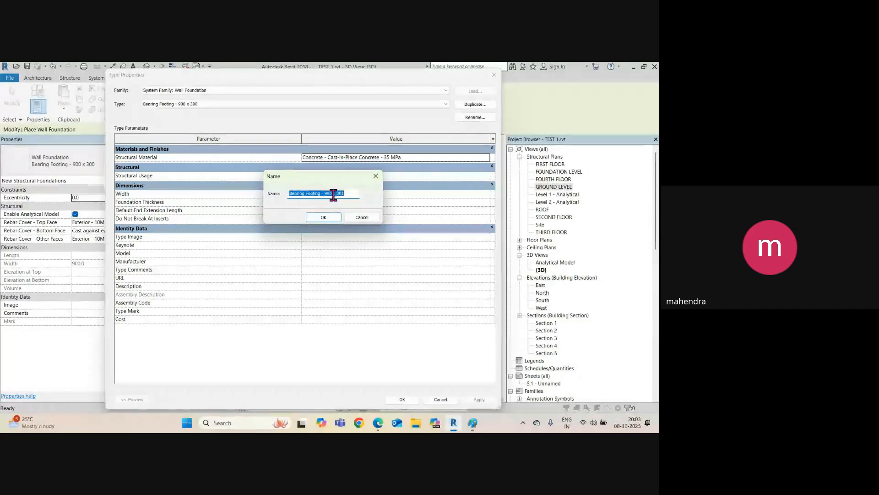
left_click_drag(350, 195, 233, 196)
left_click(325, 195)
double_click(341, 194)
type("50")
left_click(332, 218)
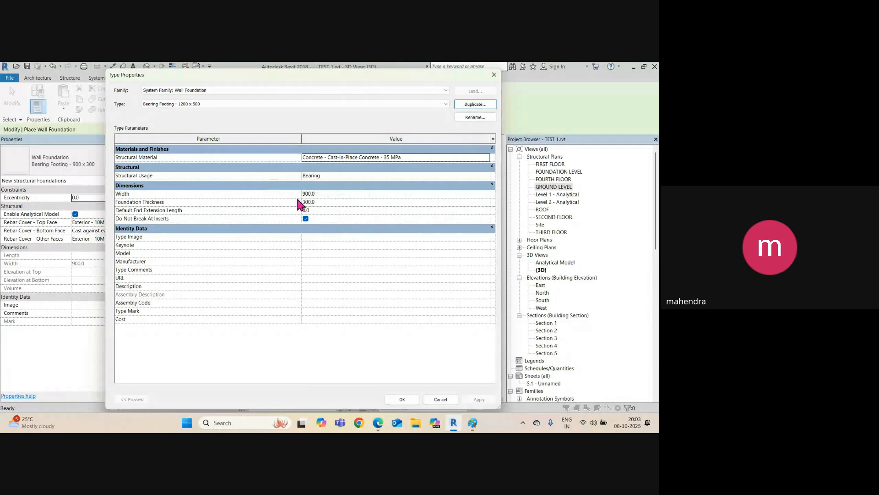
Step: Set the new footing type's width to 1200 and foundation thickness to 500
left_click(350, 196)
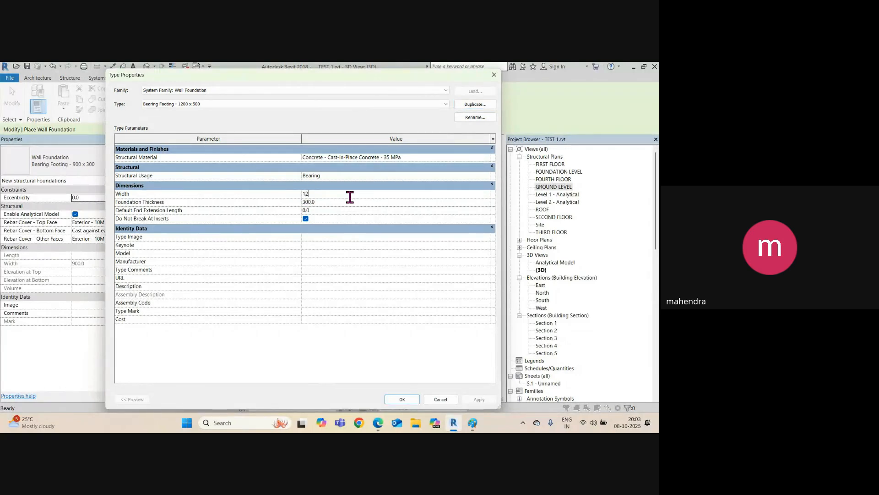
type("1200")
left_click(348, 202)
type("500")
left_click(402, 399)
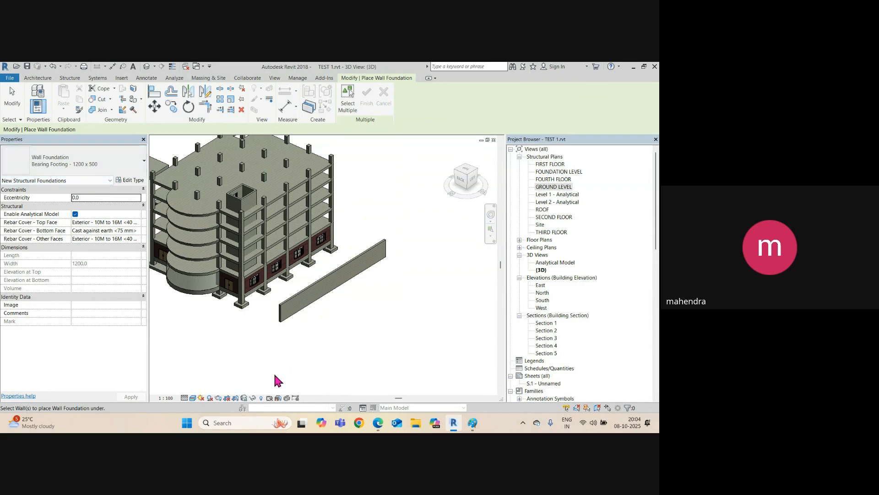
Step: Place the 1200 x 500 bearing footing under the free-standing wall and end the wall foundation command
left_click(291, 319)
scroll(290, 321, "up", 5)
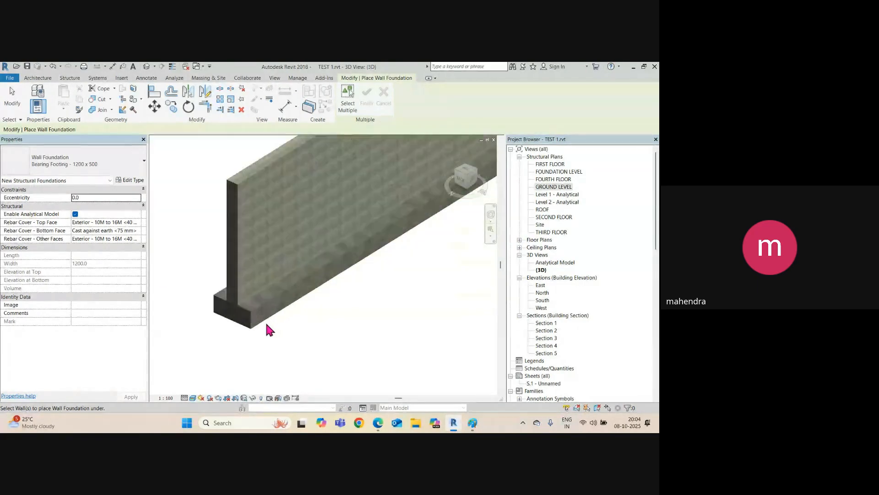
scroll(327, 336, "down", 2)
key("Escape")
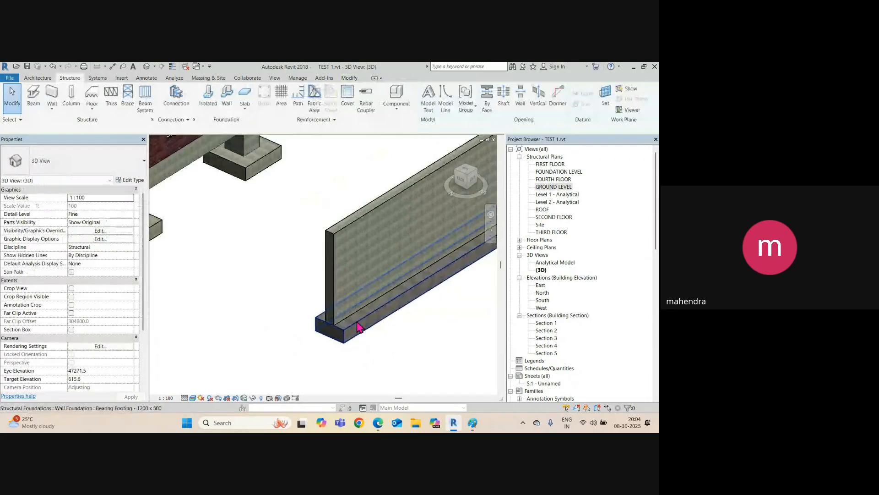
Step: Examine the new wall footing's properties and its fit beneath the wall in 3D
left_click(366, 334)
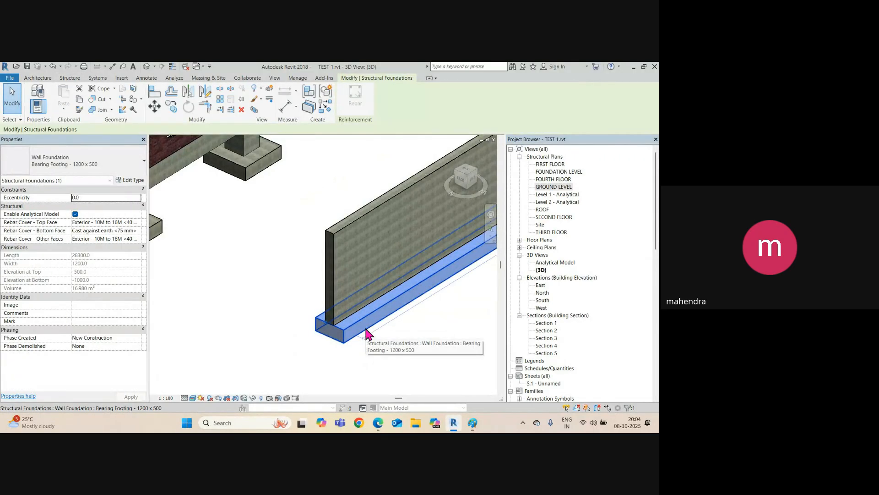
key("Escape")
scroll(319, 288, "down", 1)
middle_click_drag(369, 293, 289, 320)
scroll(296, 251, "up", 2)
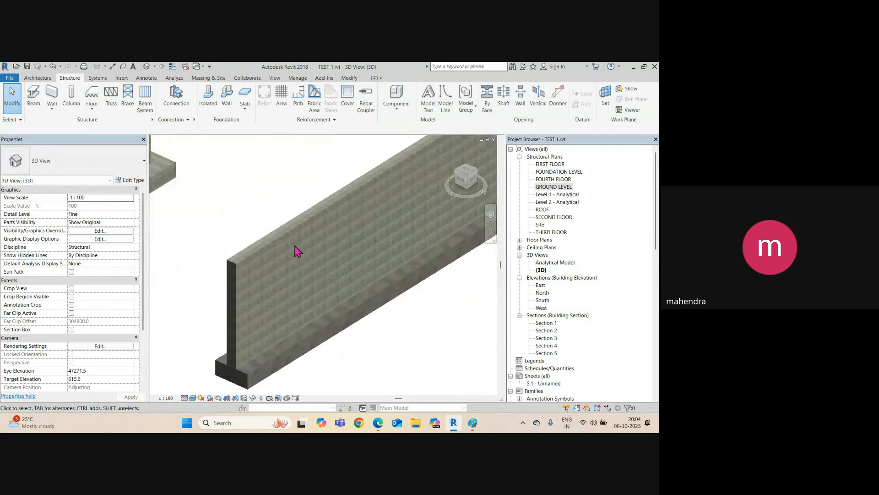
middle_click_drag(334, 357, 318, 267)
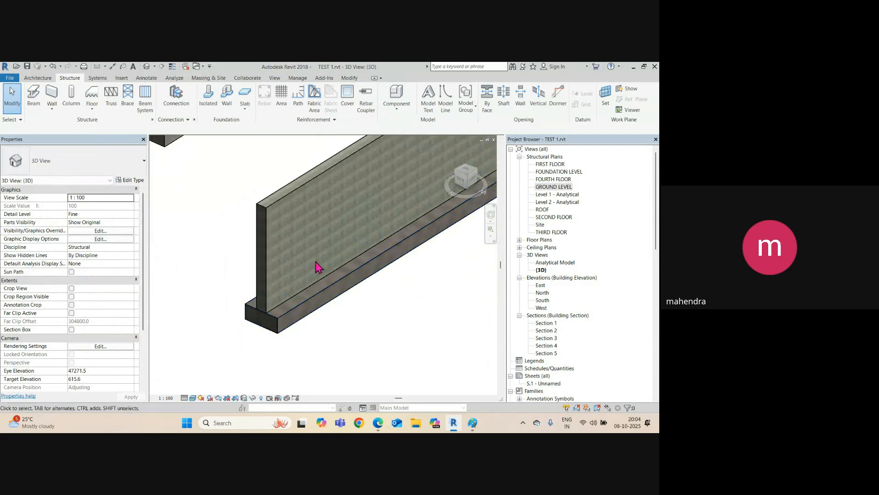
Step: Change the wall footing type's structural material to Concrete, Cast-in-Place gray
left_click(314, 306)
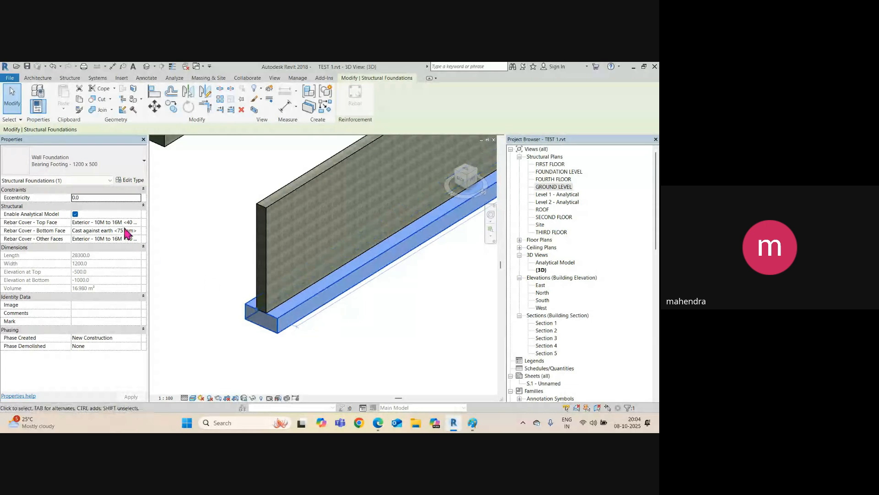
left_click(133, 180)
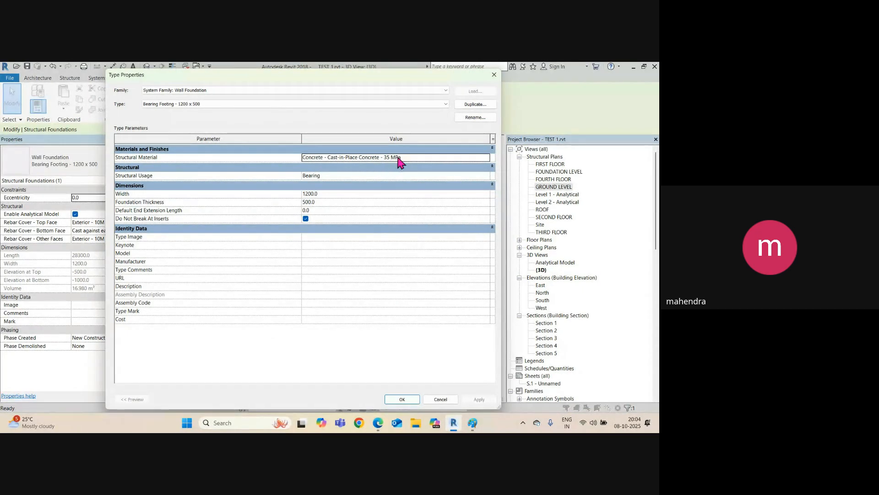
left_click(440, 159)
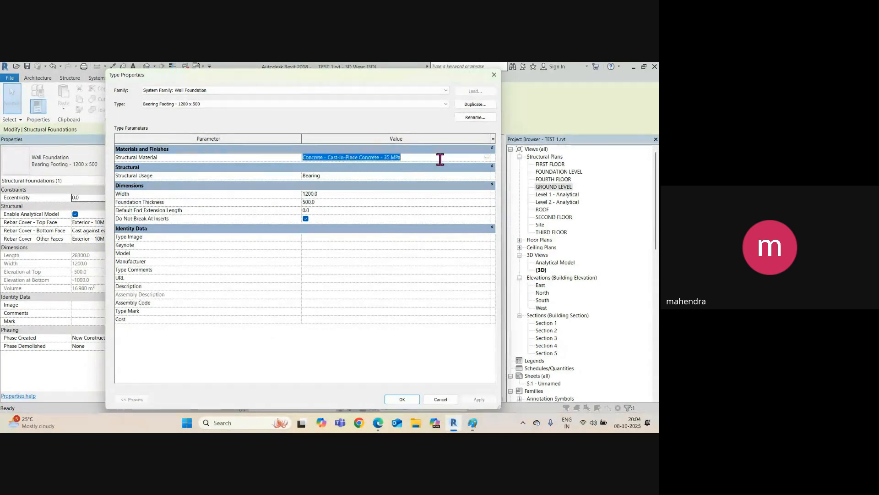
left_click(487, 157)
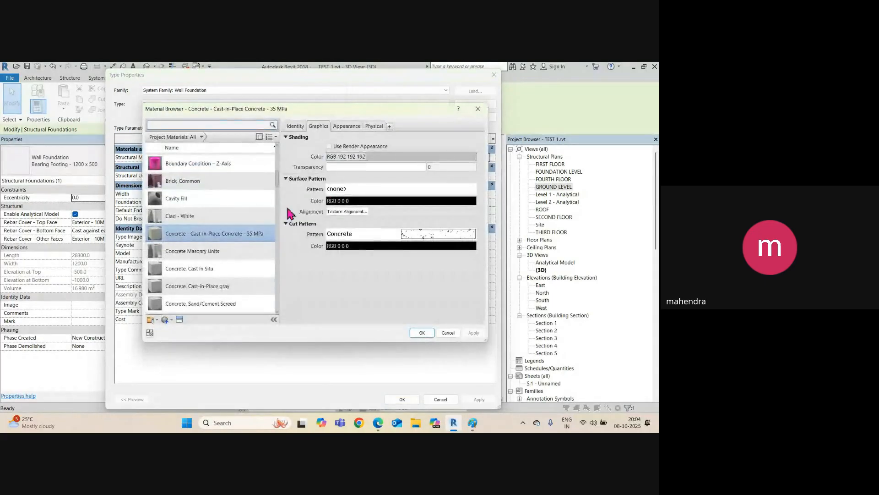
left_click(232, 286)
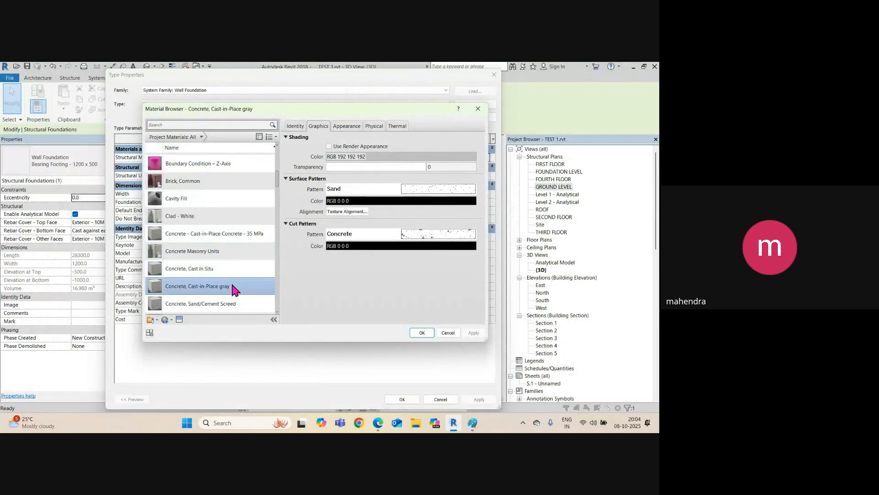
left_click(419, 334)
left_click(402, 399)
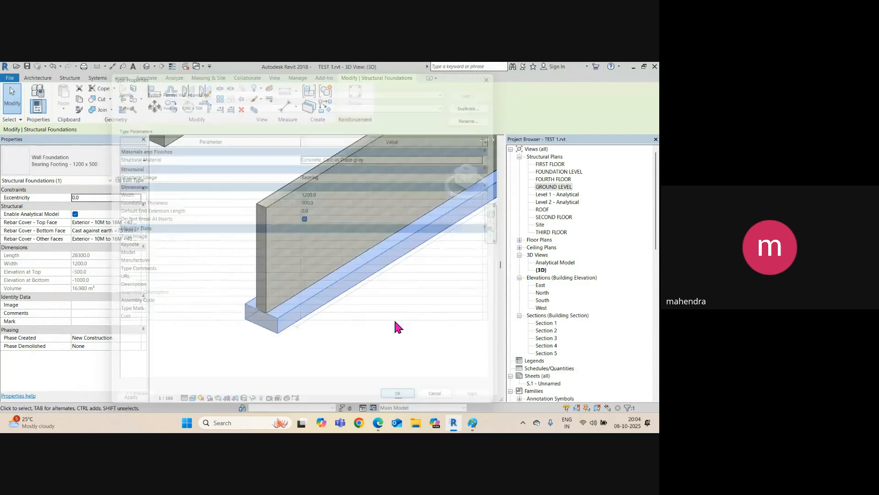
Step: Check the wall footing's structural material in its type properties and inspect the footing's end up close in 3D
left_click(348, 333)
scroll(298, 329, "up", 3)
scroll(296, 331, "down", 3)
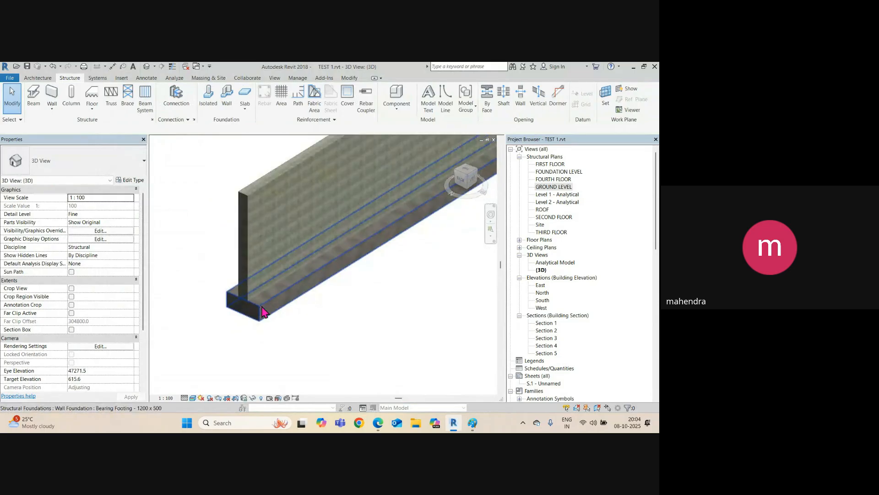
scroll(277, 350, "down", 2)
left_click(336, 297)
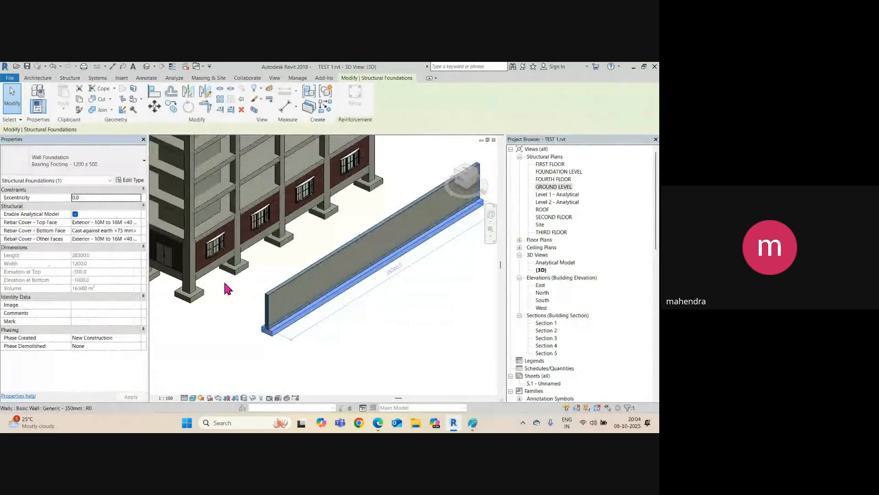
left_click(130, 180)
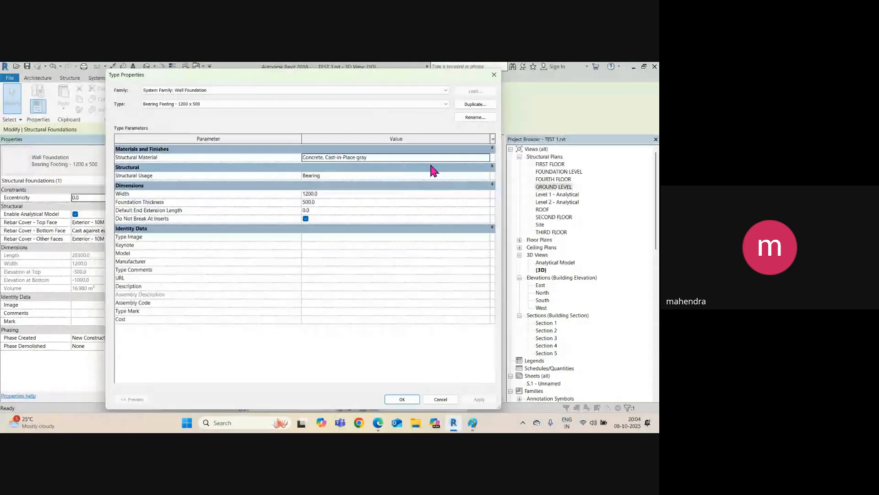
left_click(401, 398)
left_click(397, 337)
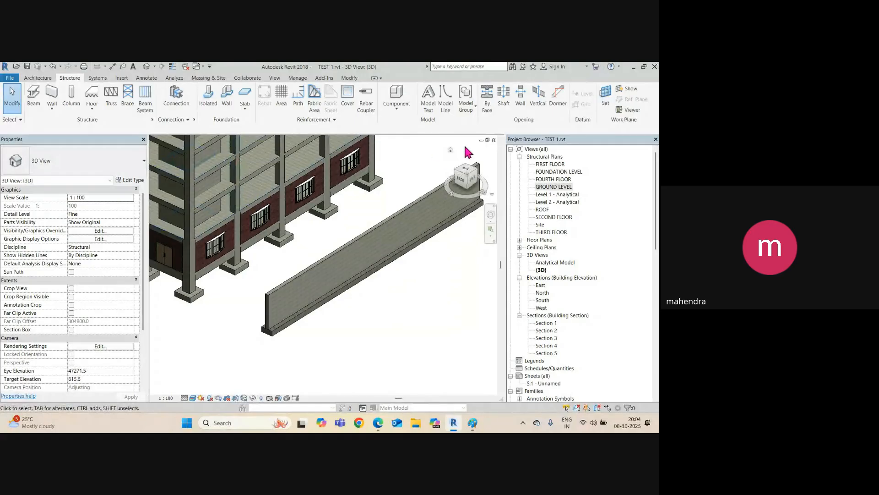
left_click(494, 140)
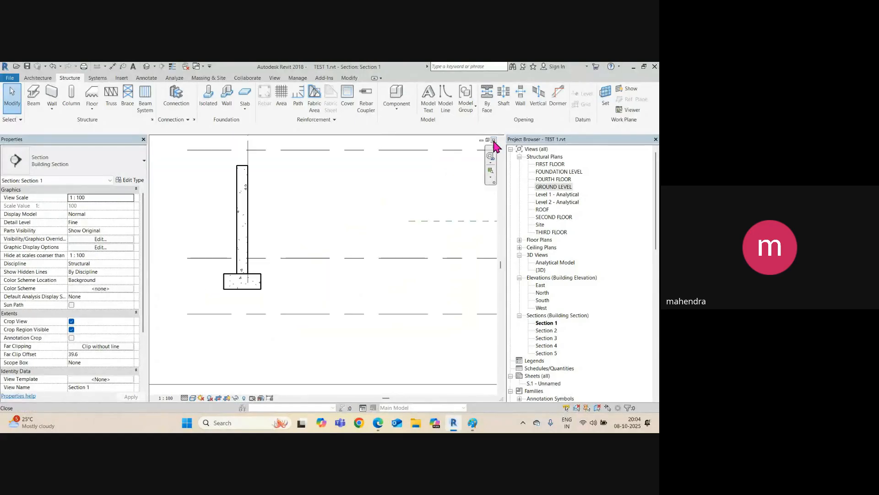
left_click(147, 67)
scroll(439, 348, "up", 10)
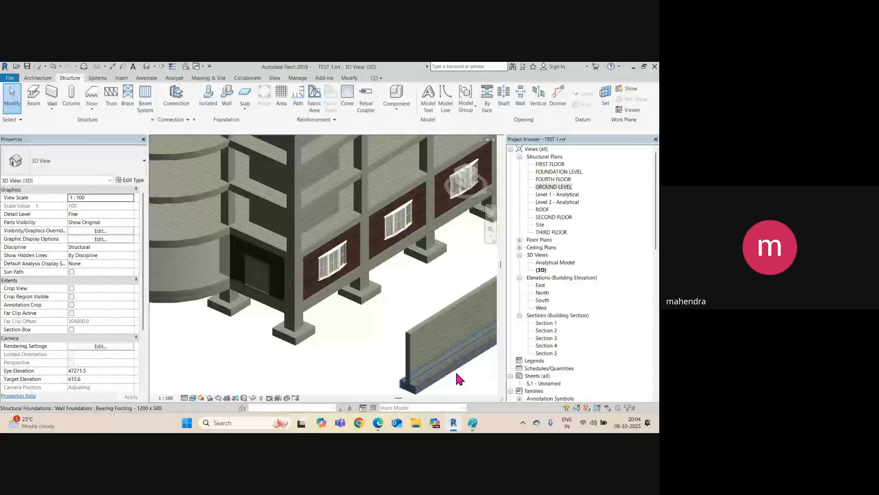
scroll(366, 268, "down", 1)
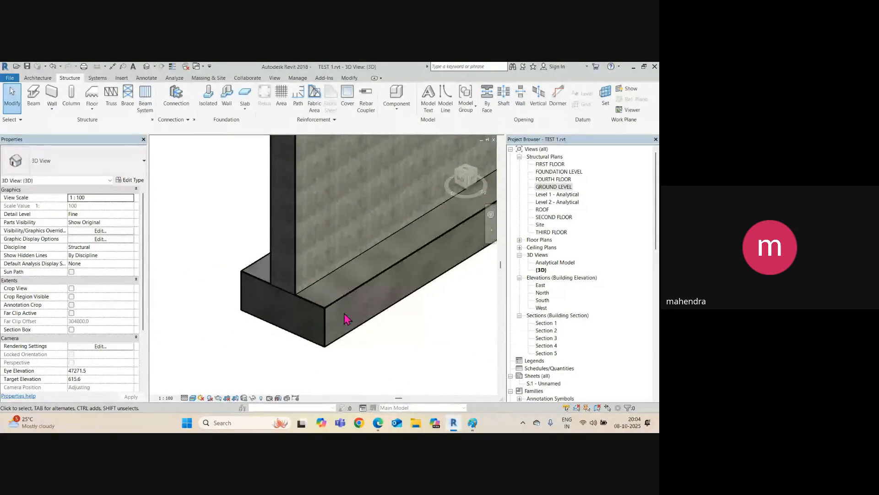
Step: Compare the Hidden Line and Shaded visual styles on the wall footing and return the 3D view to Realistic
left_click(193, 399)
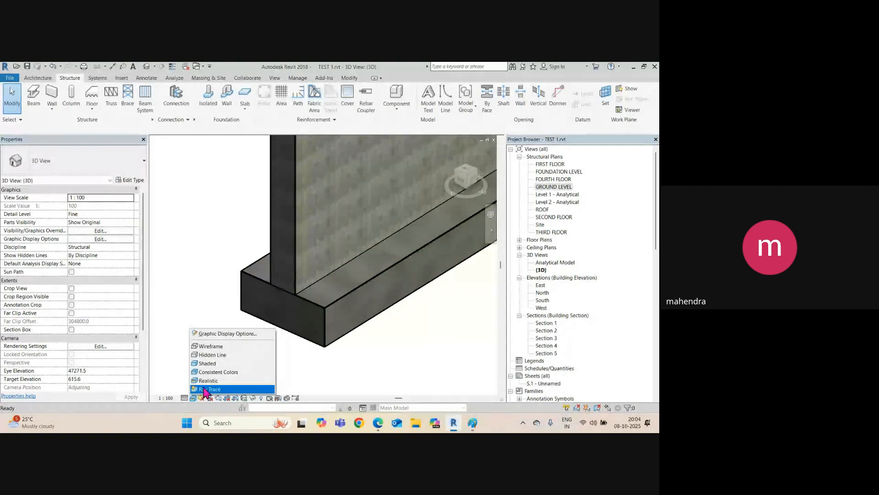
left_click(204, 382)
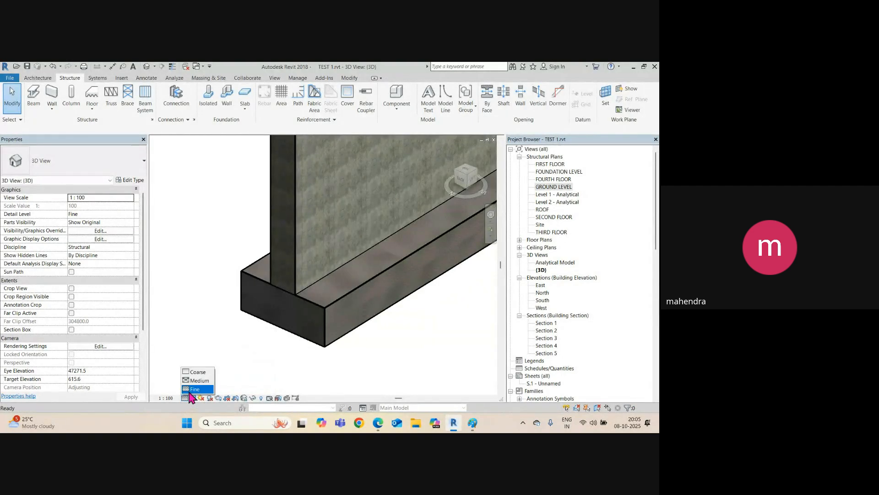
left_click(193, 398)
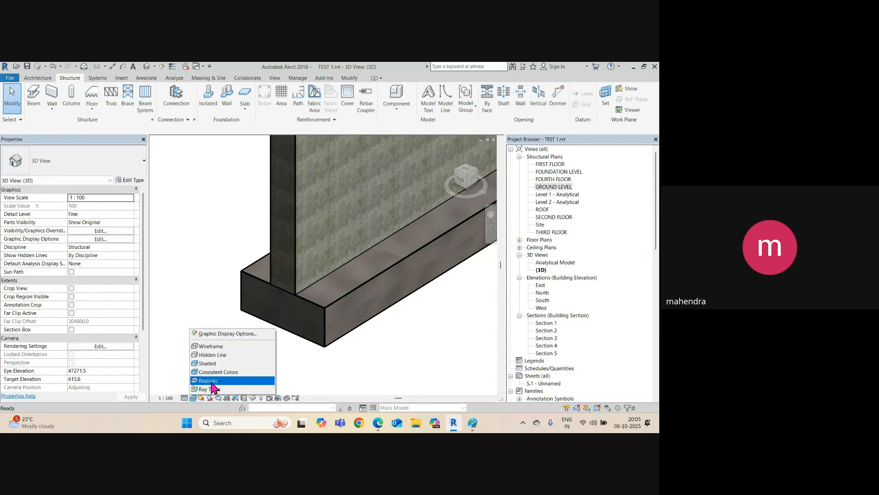
left_click(212, 356)
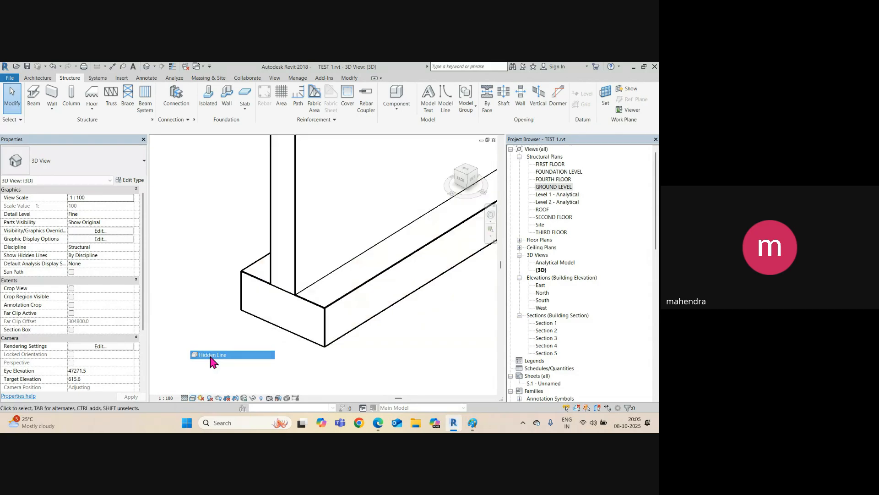
left_click(192, 401)
left_click(201, 361)
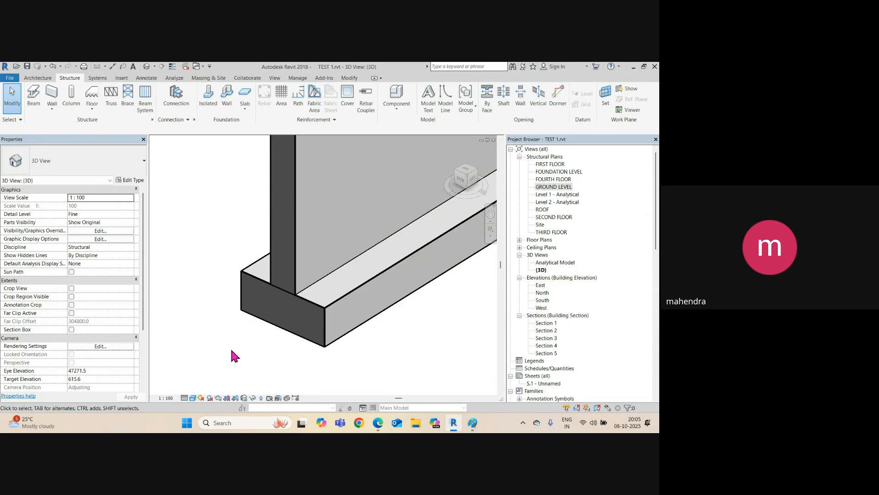
scroll(300, 310, "up", 5)
left_click(193, 398)
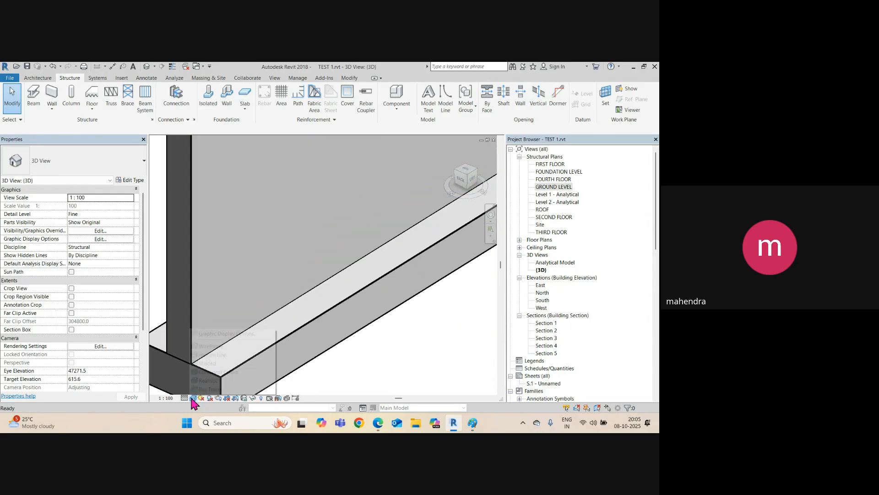
left_click(208, 380)
scroll(302, 353, "down", 3)
middle_click_drag(308, 365, 288, 334)
scroll(337, 288, "down", 3)
Step: Join the geometry of the bearing footing and the free-standing wall in Section 1
key("ctrl+Tab")
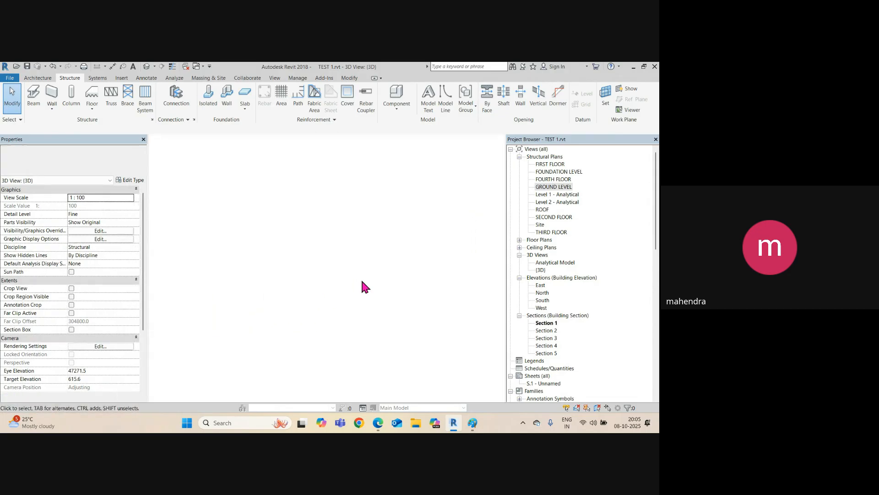
scroll(234, 286, "up", 5)
left_click(310, 341)
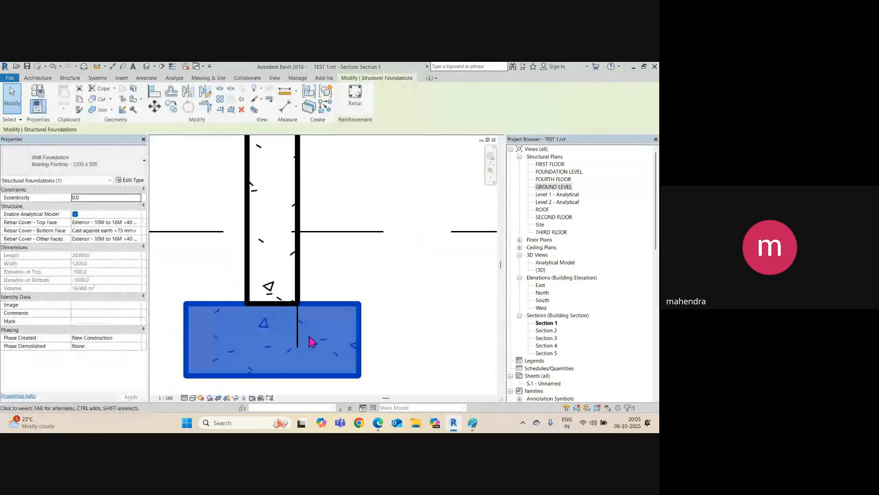
left_click(98, 110)
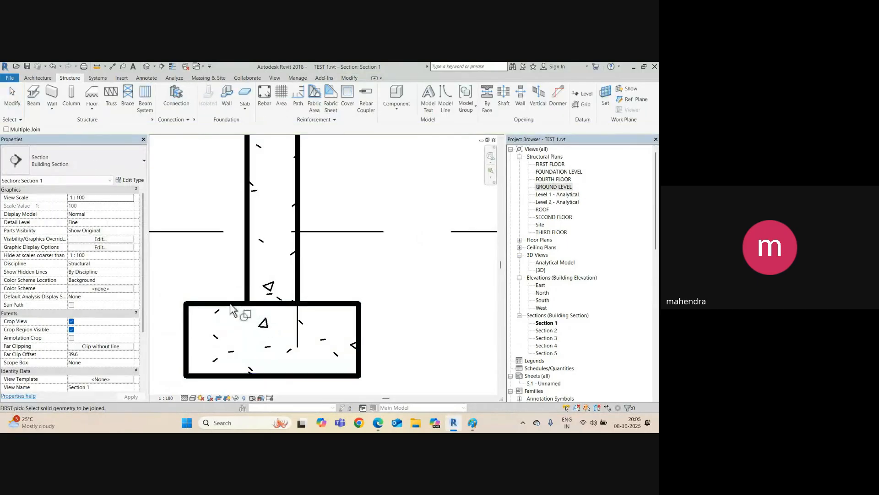
scroll(301, 337, "down", 3)
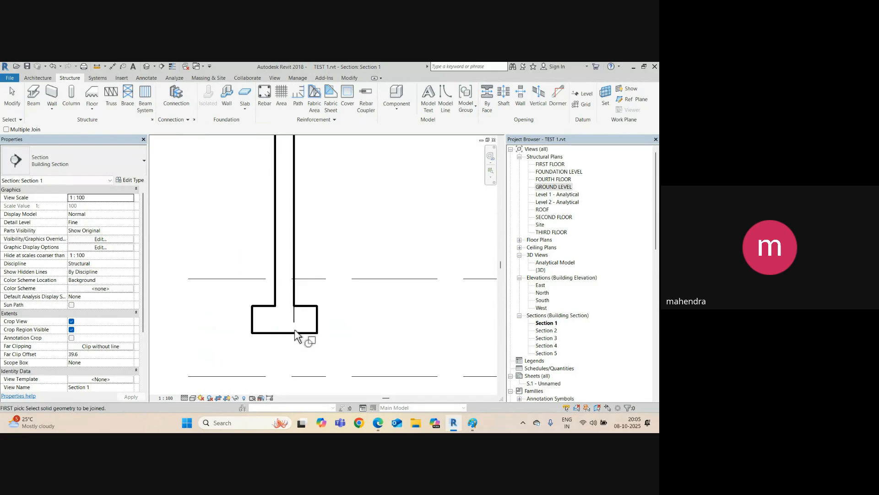
key("Escape")
Step: Examine the joined wall and footing in the 3D view
scroll(276, 330, "up", 2)
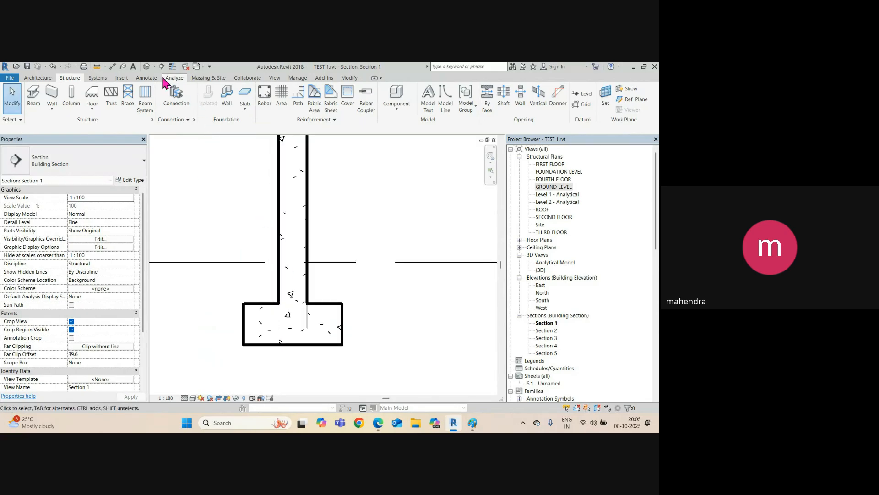
left_click(146, 66)
scroll(246, 313, "up", 5)
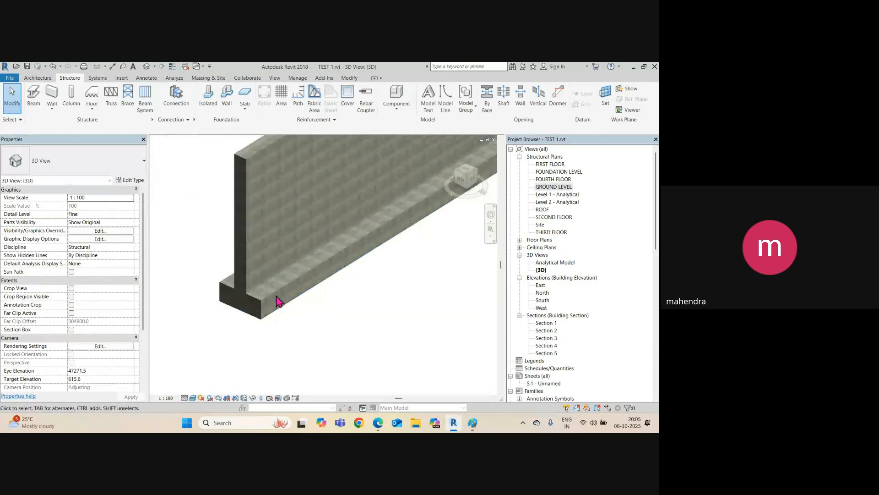
scroll(283, 311, "down", 2)
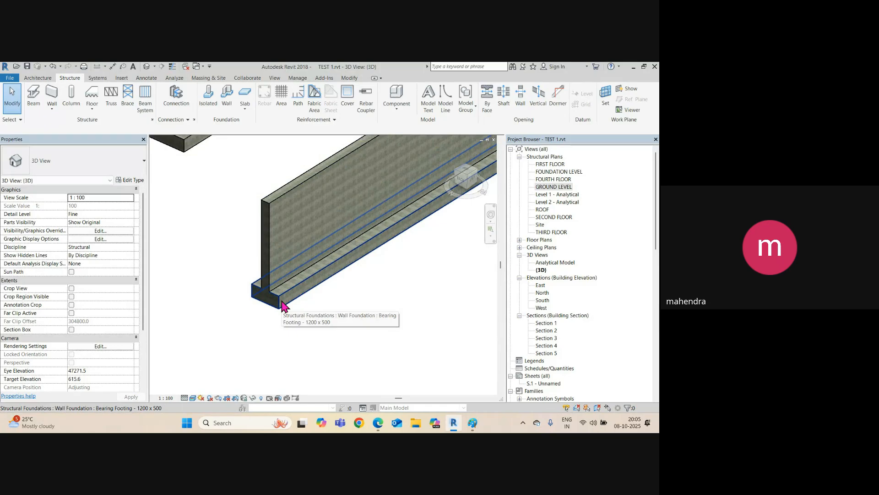
scroll(282, 309, "up", 2)
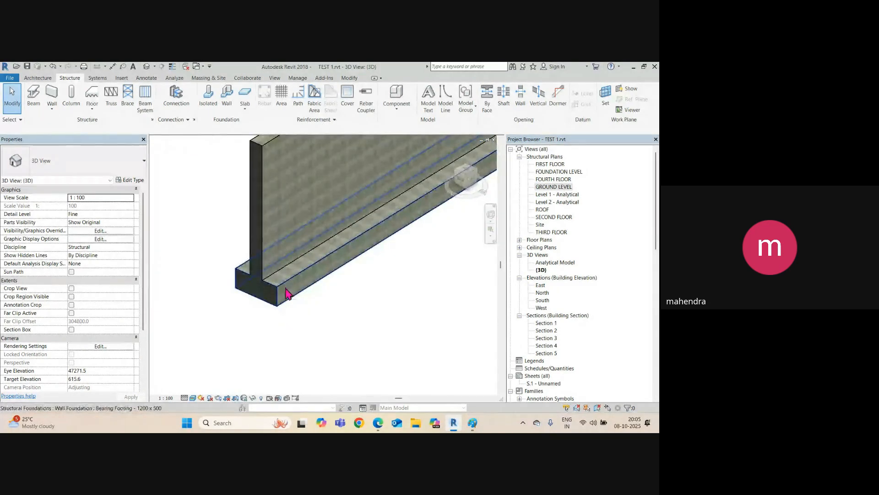
Step: Add an aligned dimension for the footing's width in Section 1, placed below the footing
key("ctrl+Tab")
middle_click_drag(285, 351, 303, 291)
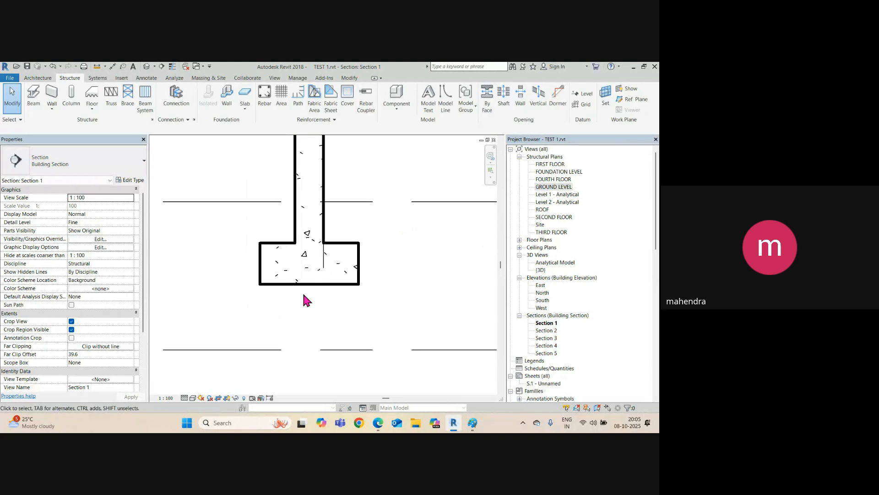
key("d")
key("i")
left_click(260, 267)
left_click(359, 278)
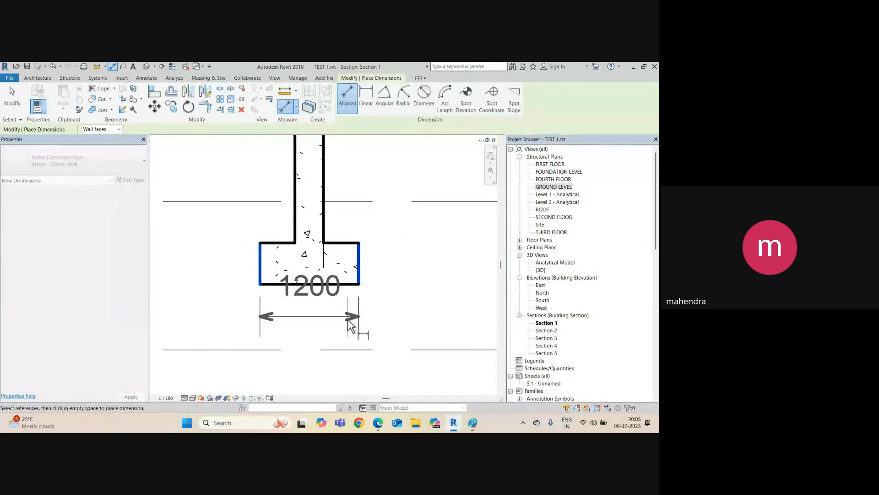
middle_click_drag(350, 345, 343, 277)
left_click(354, 331)
Step: Dimension the footing's thickness beside it in Section 1 and end the dimension command
left_click(344, 175)
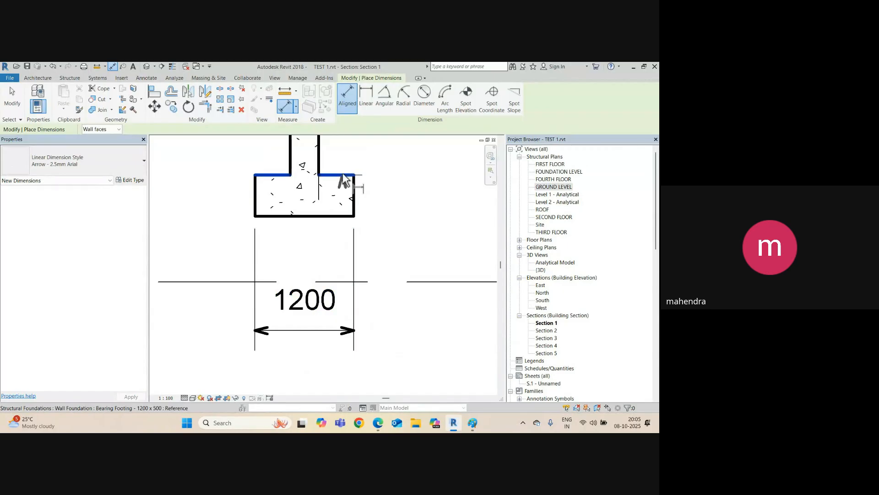
left_click(349, 217)
left_click(441, 220)
scroll(227, 291, "down", 5)
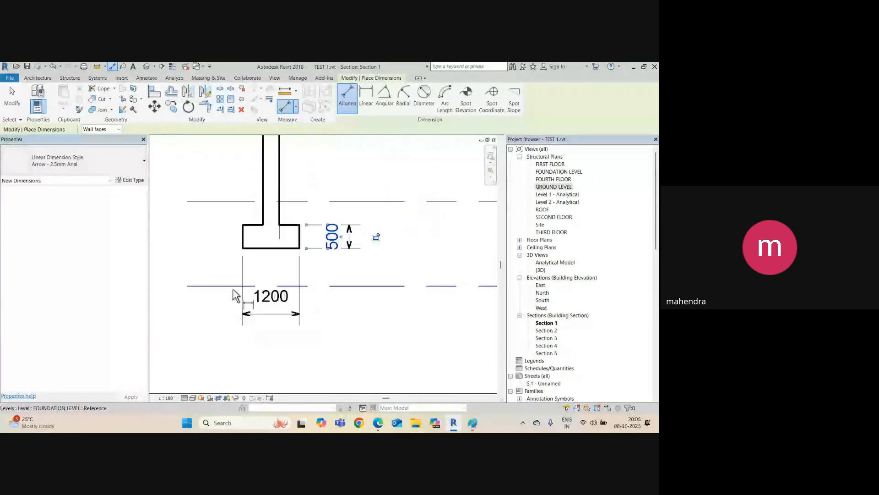
middle_click_drag(262, 265, 259, 336)
key("Escape")
key("Escape")
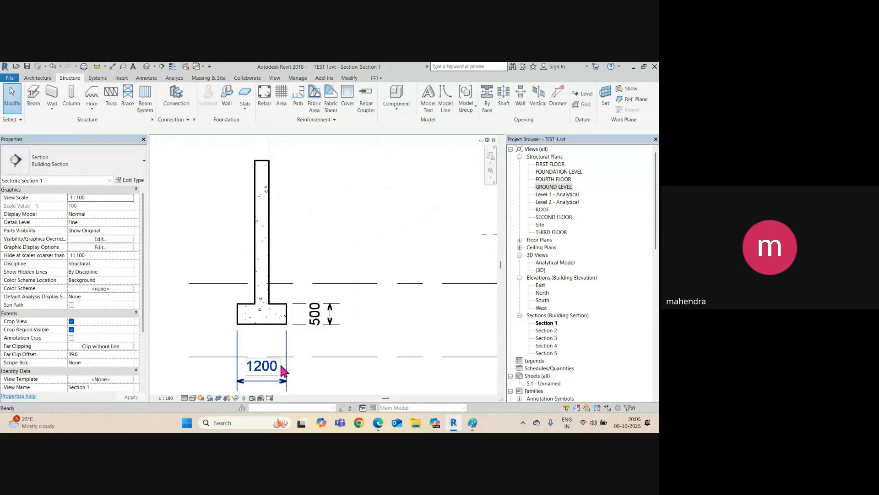
Step: Draw a section along the free-standing wall's outer side in the GROUND LEVEL plan, with its far clip reduced to about 4342 mm
key("ctrl+Tab")
scroll(284, 276, "down", 1)
middle_click_drag(274, 319, 271, 293)
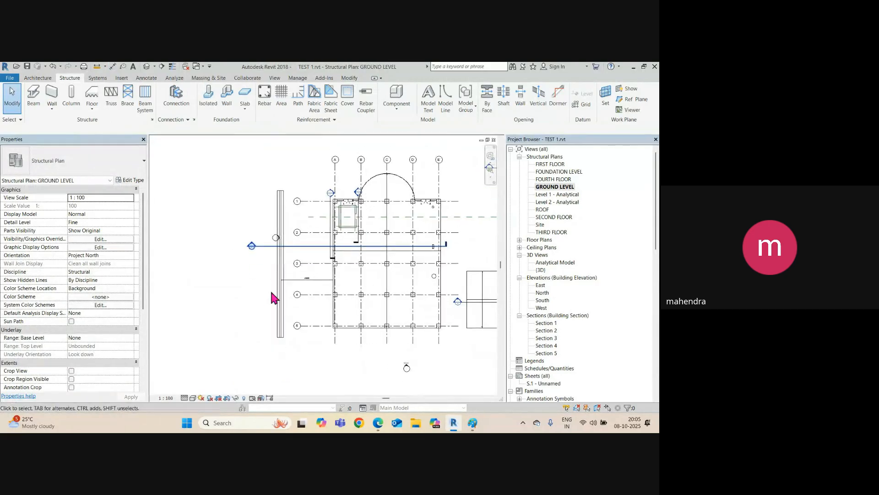
left_click(163, 67)
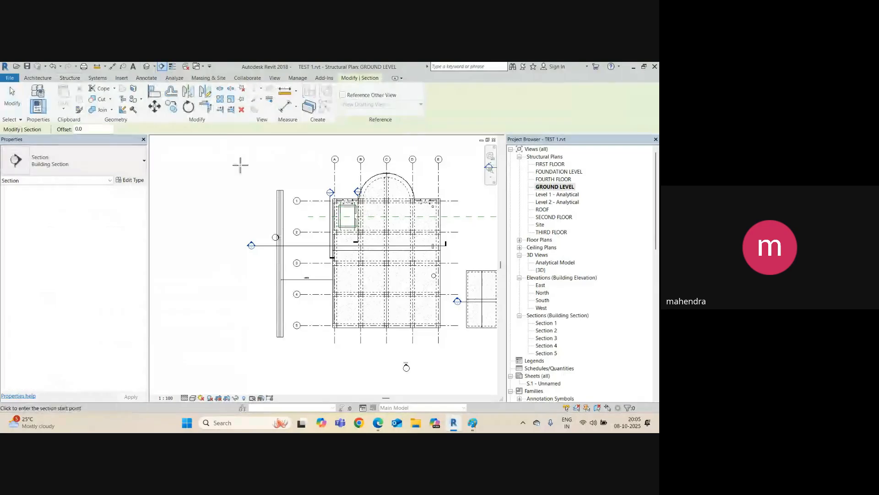
left_click(271, 182)
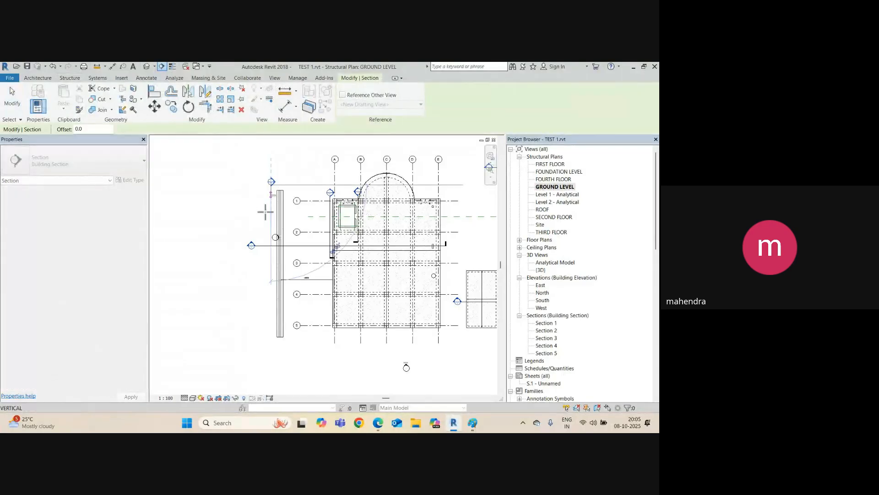
left_click(272, 346)
scroll(249, 288, "down", 2)
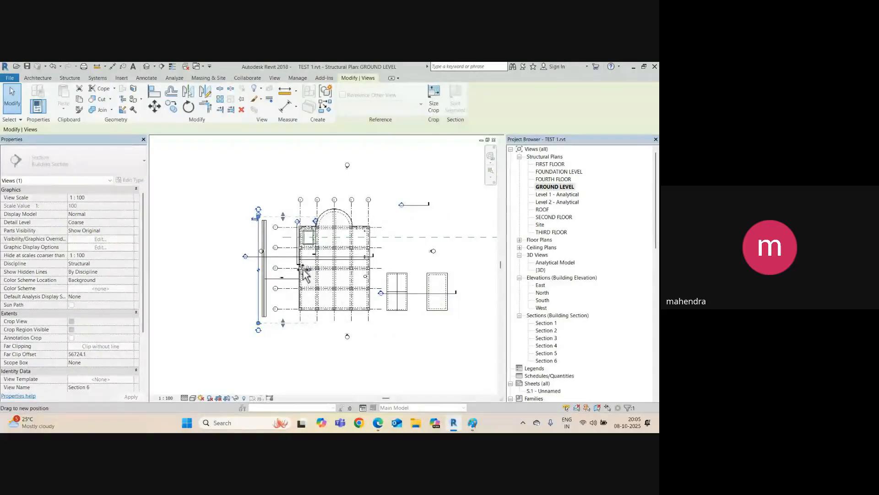
Step: Open the new section's view and inspect the wall and footing against the levels
right_click(256, 251)
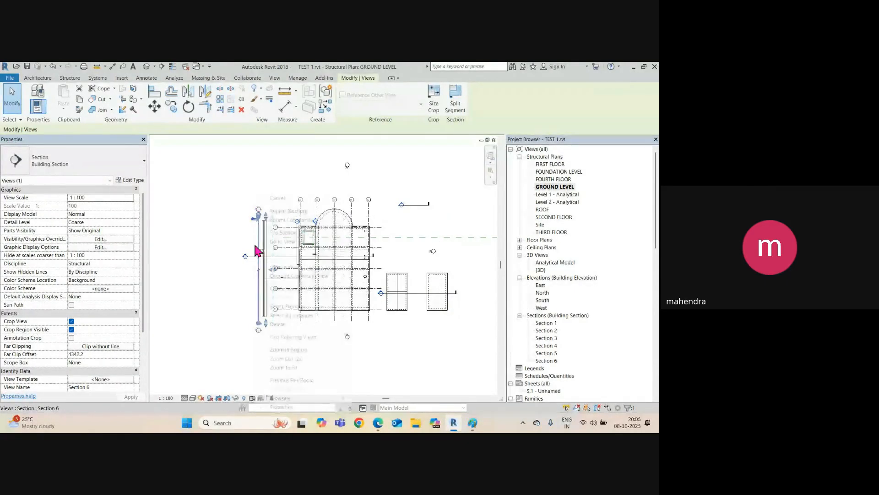
left_click(283, 242)
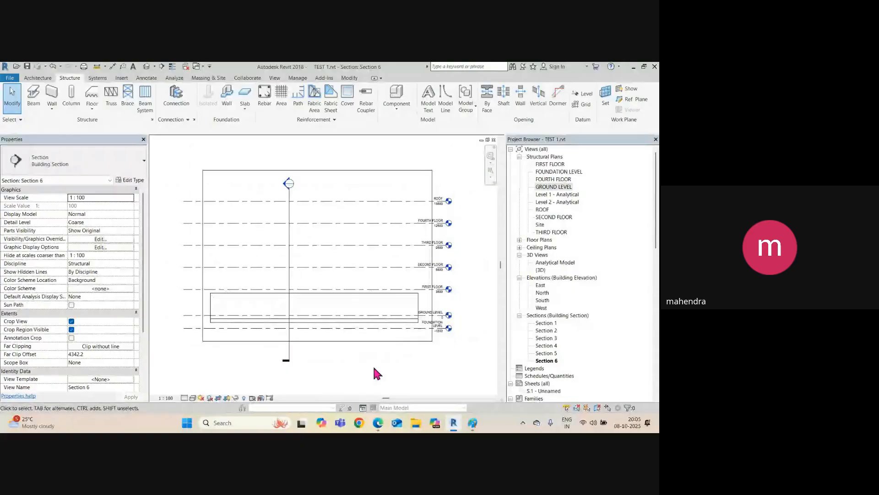
scroll(362, 341, "up", 1)
scroll(351, 317, "up", 2)
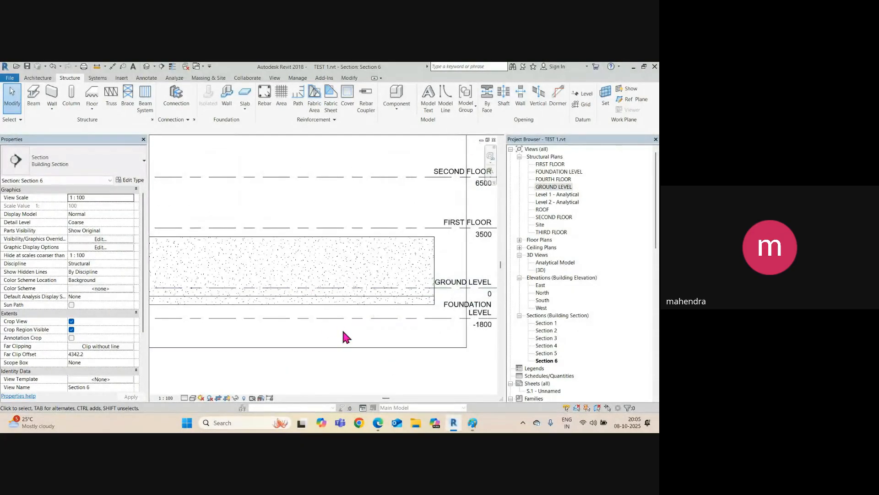
Step: Hide the Section 1 marker crossing the wall in the Section 6 view
scroll(343, 330, "down", 2)
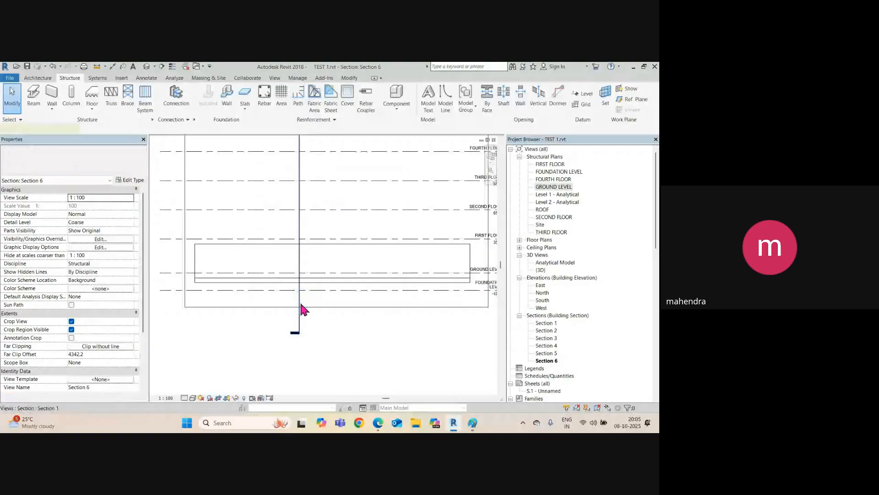
right_click(300, 306)
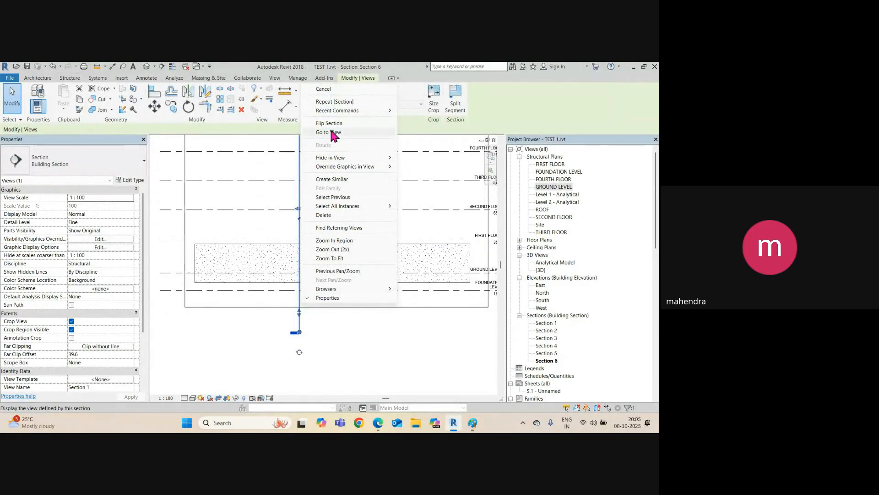
left_click(424, 167)
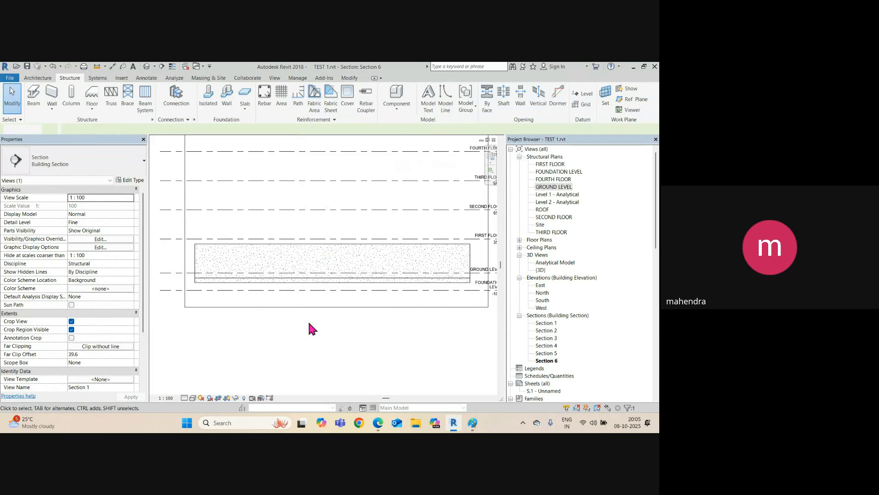
Step: Examine both ends of the wall and its footing in Section 6 against the ground and foundation levels
scroll(306, 310, "down", 3)
scroll(393, 280, "up", 5)
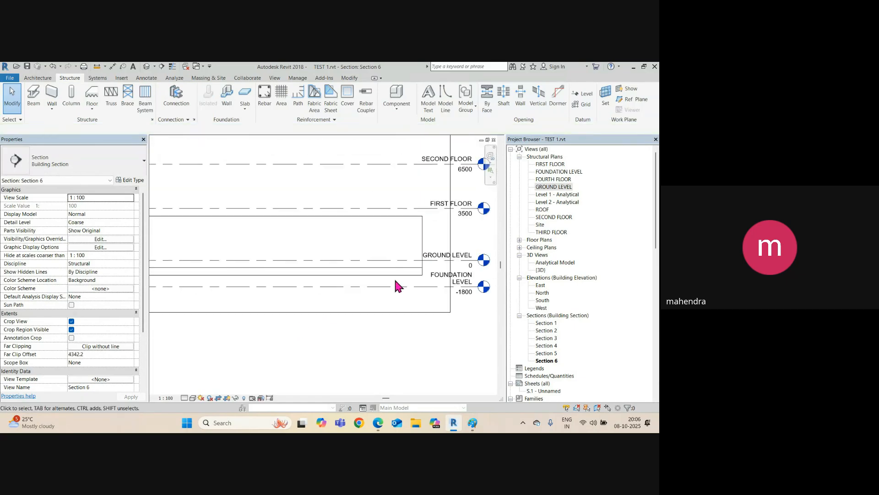
scroll(424, 274, "down", 3)
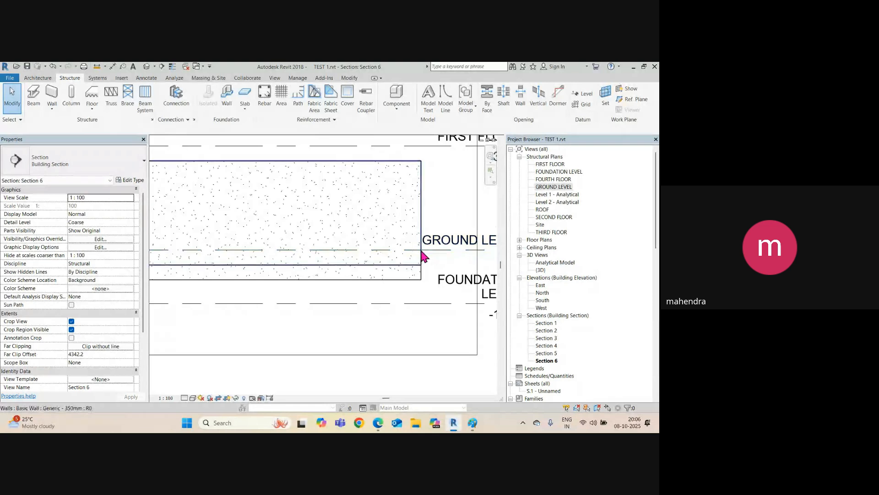
scroll(303, 273, "up", 3)
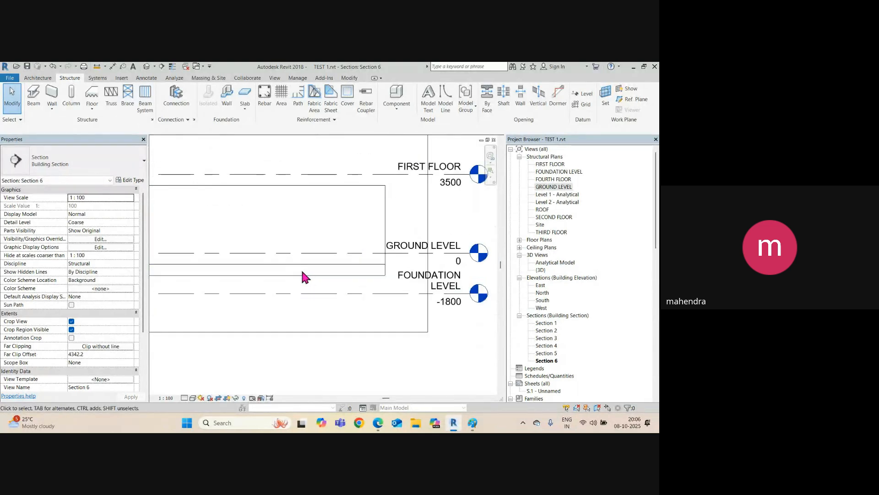
scroll(305, 276, "down", 2)
middle_click_drag(304, 284, 443, 289)
middle_click_drag(237, 279, 299, 294)
scroll(202, 325, "up", 3)
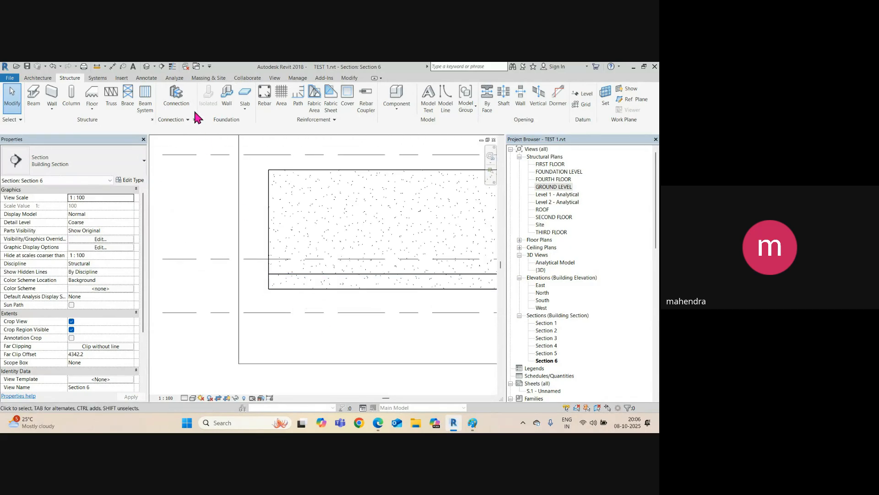
Step: Place a spot elevation on the footing's top edge at the wall's left end, with its leader ending outside the wall
left_click(147, 79)
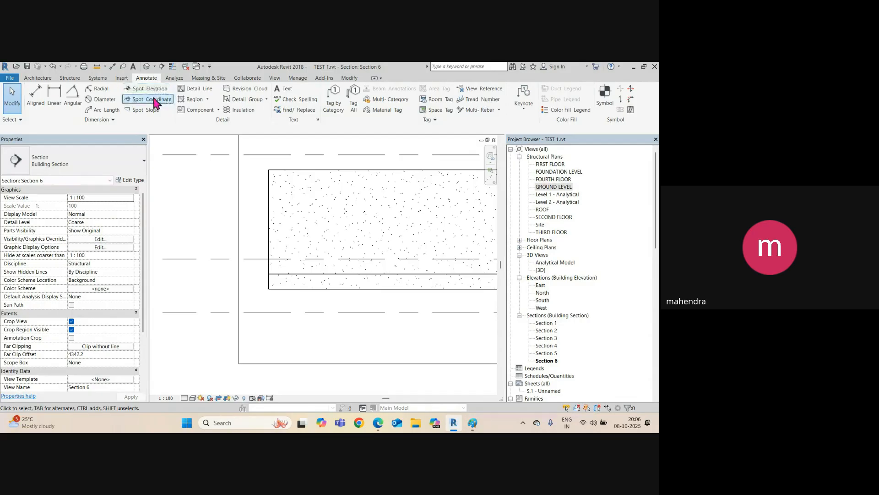
left_click(144, 90)
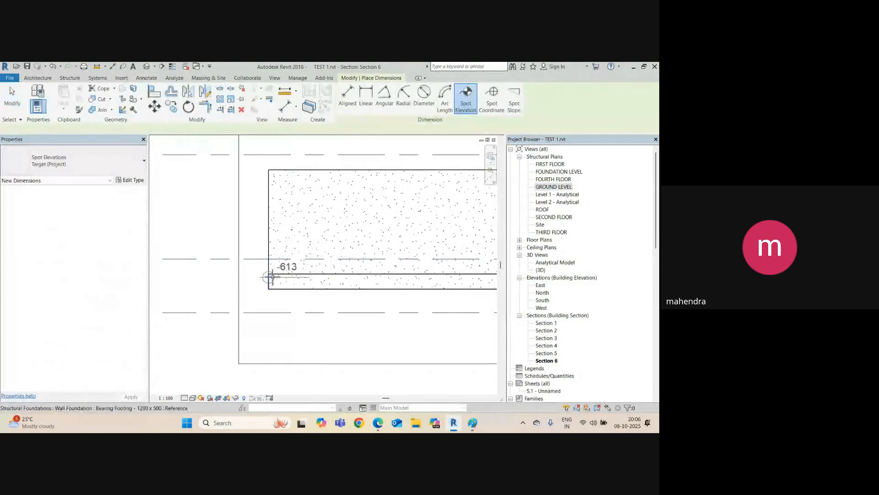
mouse_move(238, 293)
middle_mouse_down()
mouse_move(285, 326)
mouse_move(278, 294)
middle_mouse_up()
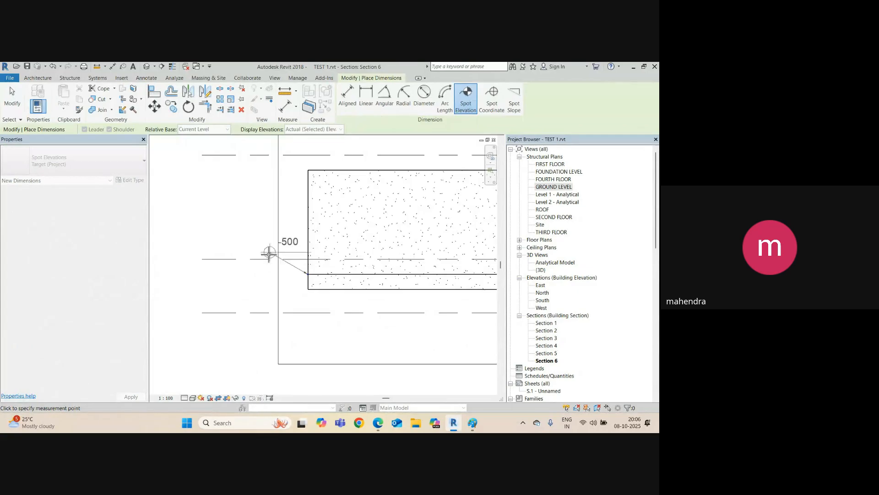
left_click(270, 252)
left_click(227, 251)
scroll(311, 282, "up", 2)
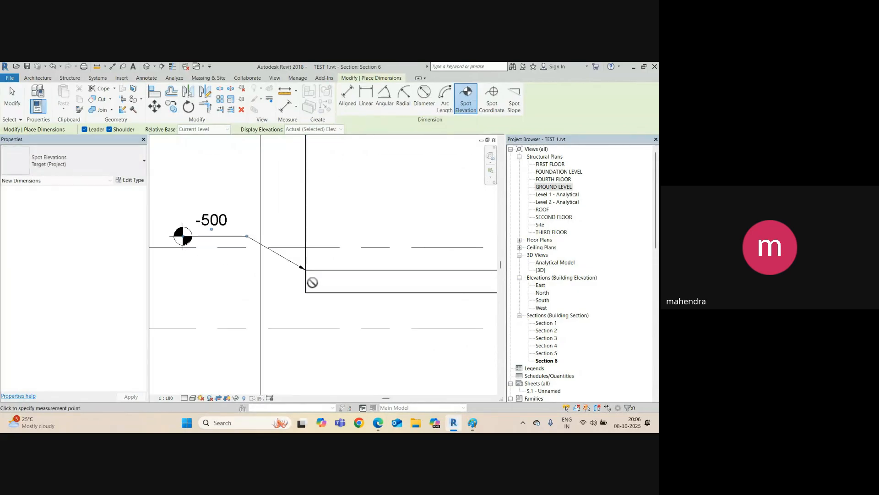
key("Escape")
key("Escape")
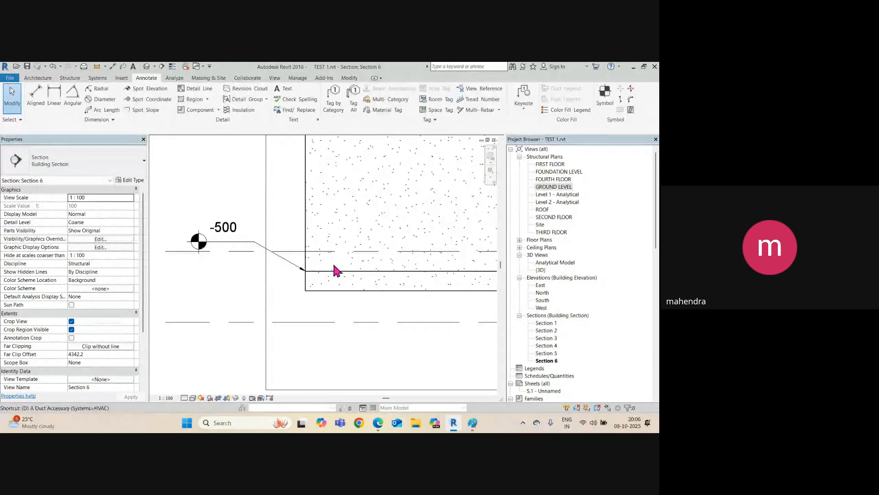
key("d")
key("i")
left_click(337, 251)
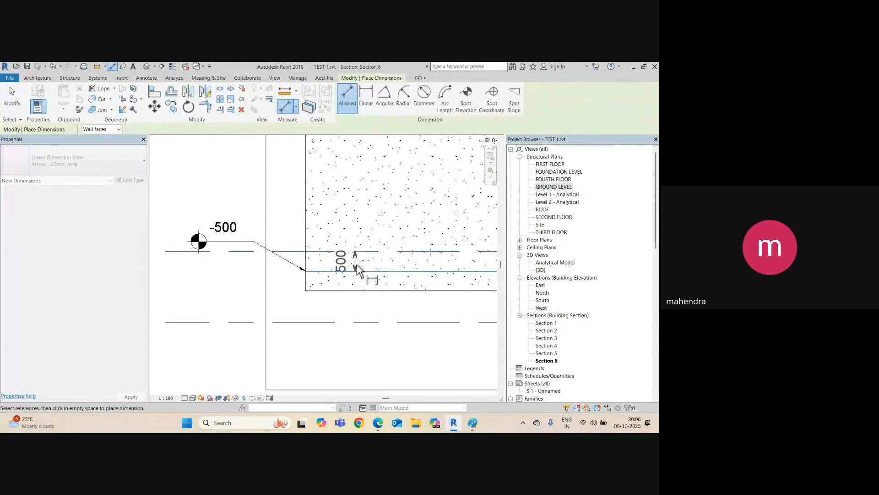
key("Escape")
scroll(202, 293, "down", 3)
middle_click_drag(352, 316, 269, 317)
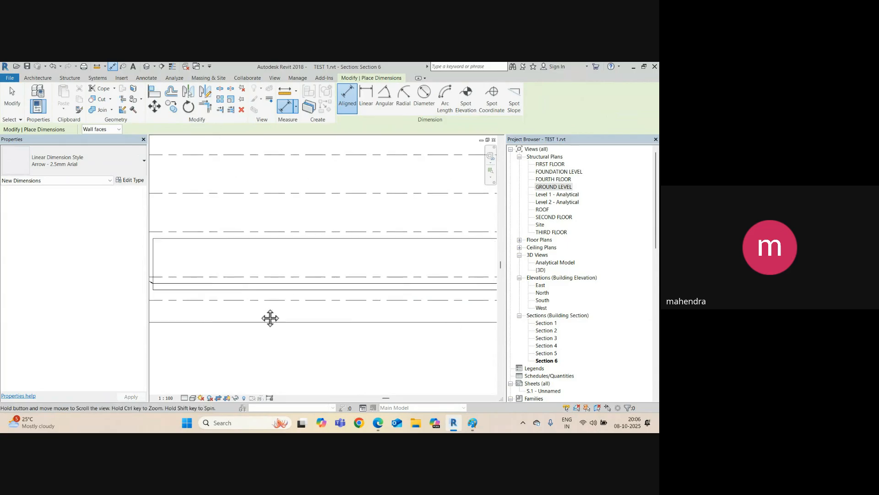
scroll(269, 316, "down", 2)
key("Escape")
Step: Add an aligned dimension for the wall's full length in Section 6, placed above the wall
scroll(219, 271, "up", 1)
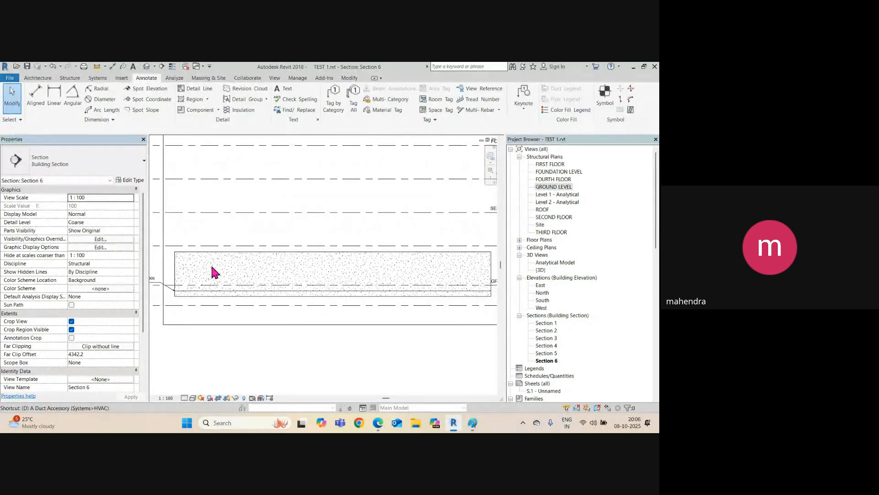
key("d")
key("i")
left_click(174, 270)
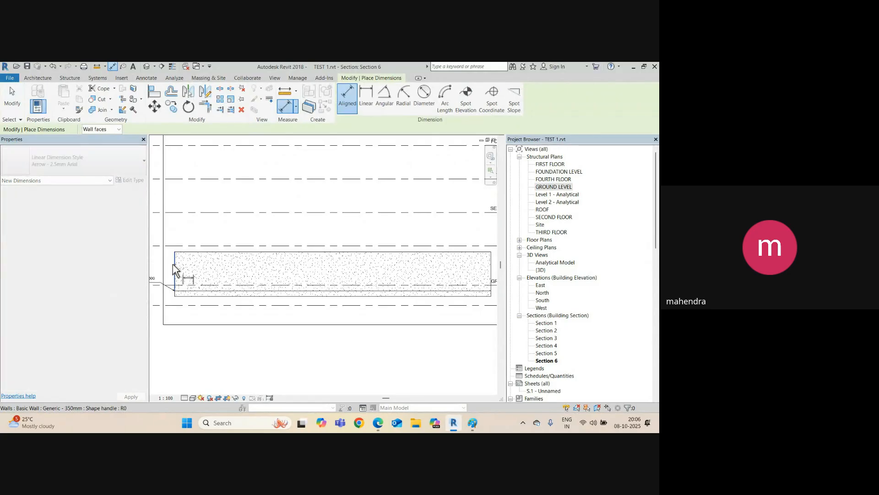
left_click(490, 264)
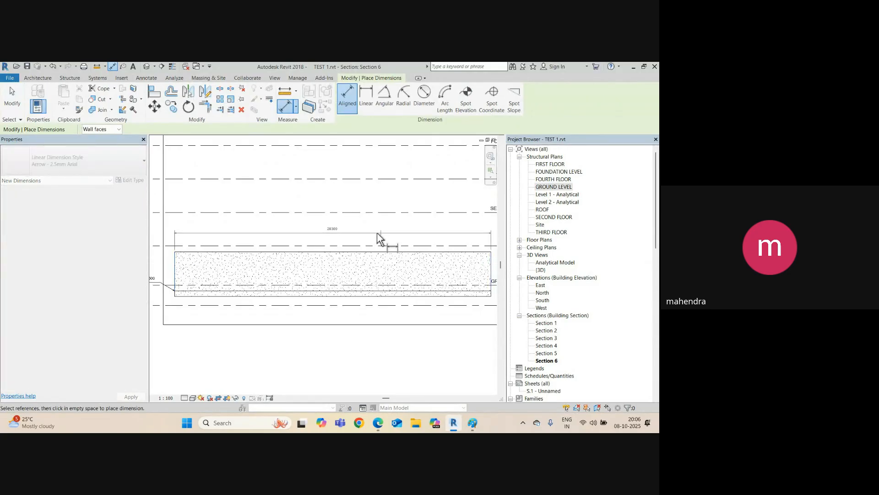
scroll(366, 232, "up", 1)
middle_click_drag(366, 233, 348, 238)
left_click(326, 242)
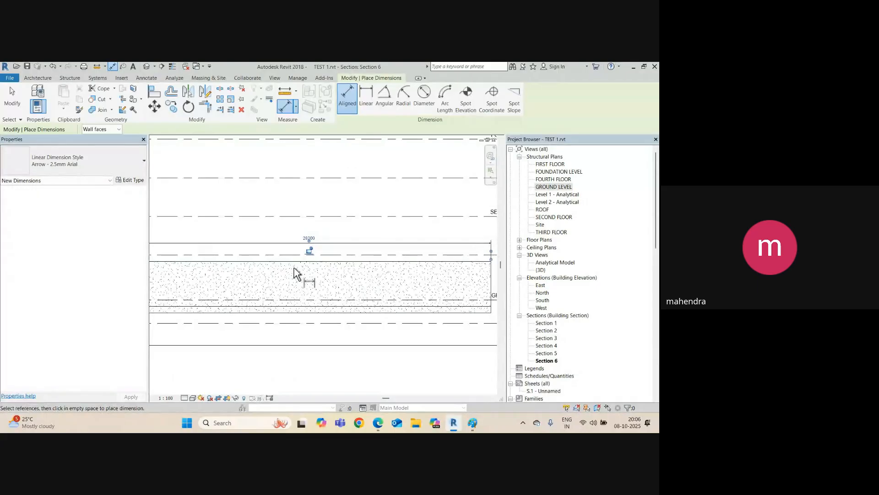
key("Escape")
key("Escape")
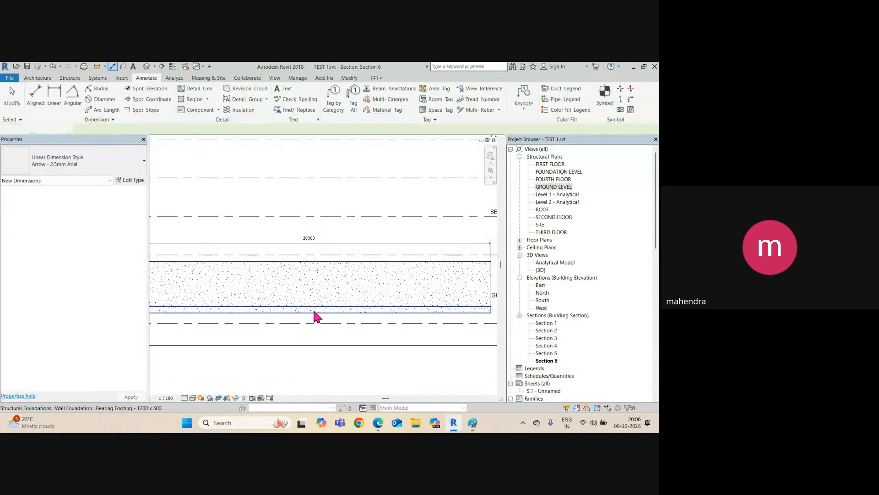
scroll(311, 339, "down", 3)
scroll(339, 286, "up", 3)
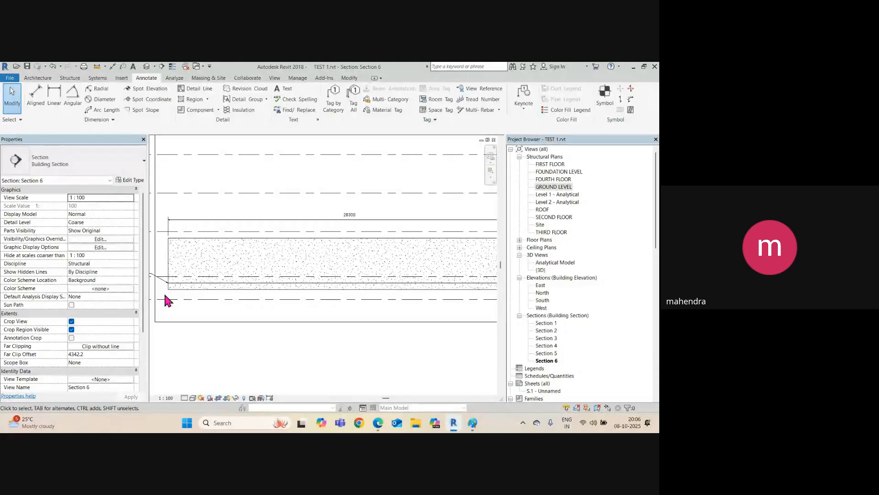
scroll(197, 291, "down", 2)
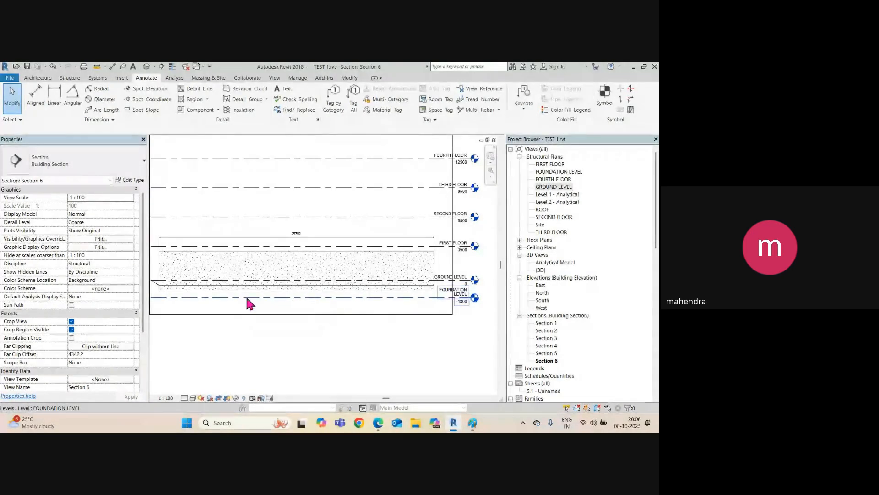
middle_click_drag(223, 295, 250, 304)
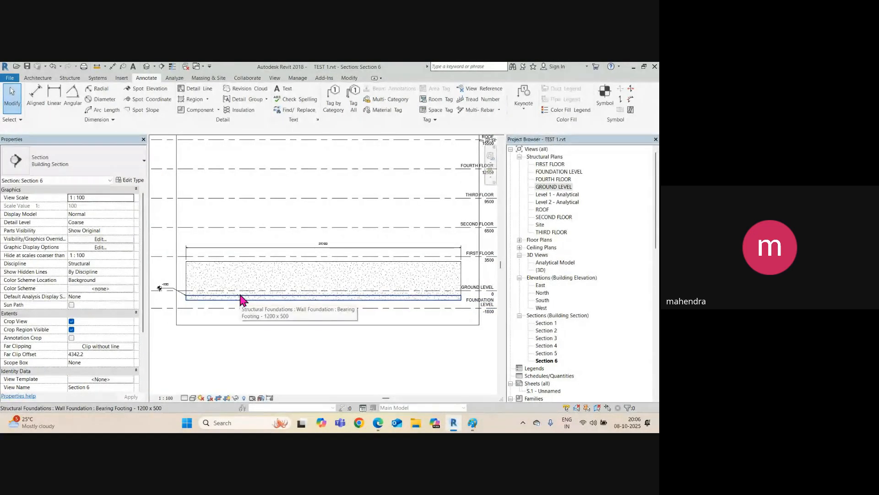
key("super+d")
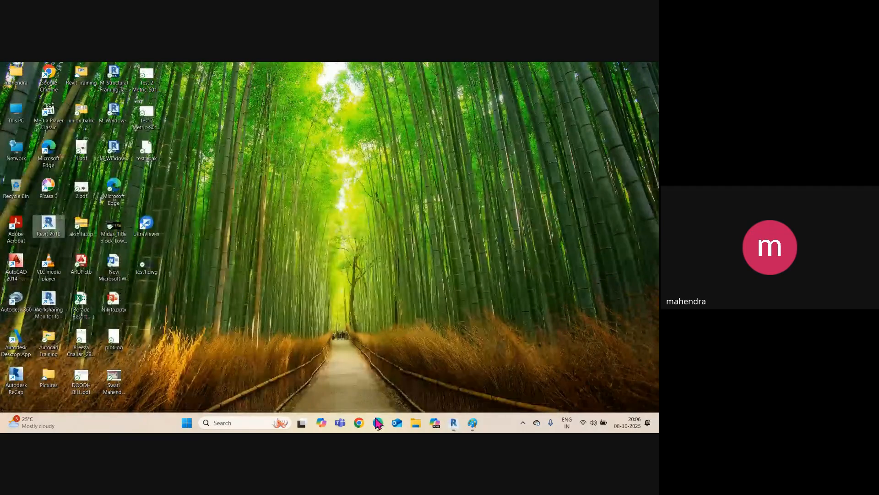
left_click(459, 424)
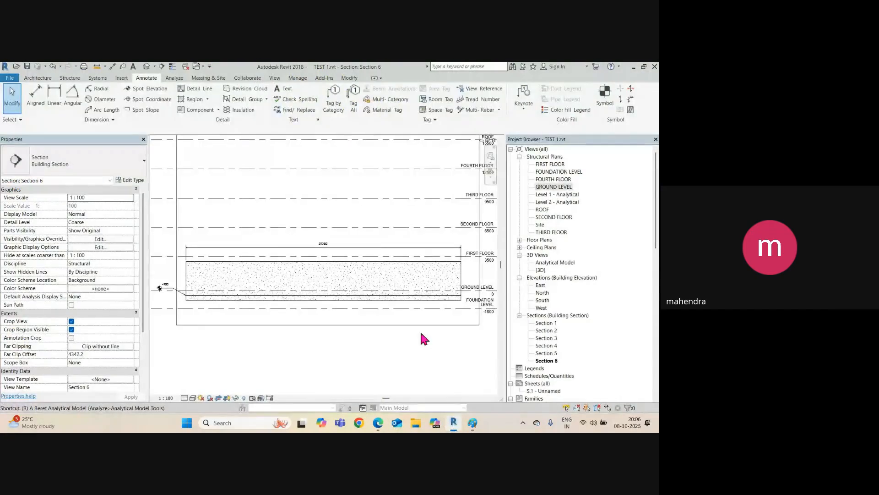
Step: Create a reference plane by picking the wall's left end edge with a 15000 mm offset into the wall
key("p")
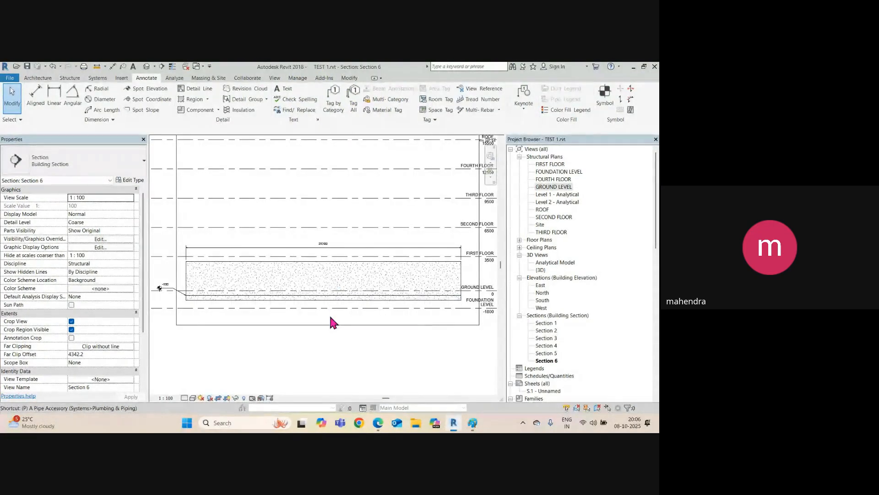
key("r")
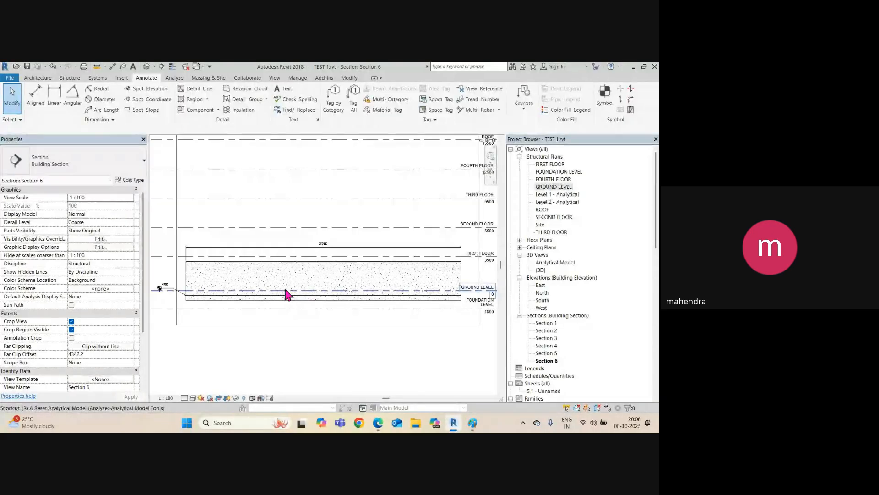
key("p")
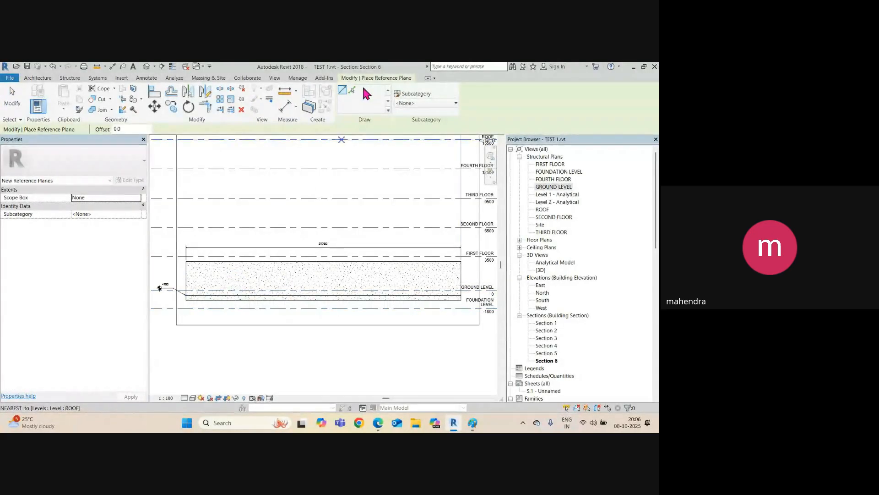
left_click(352, 91)
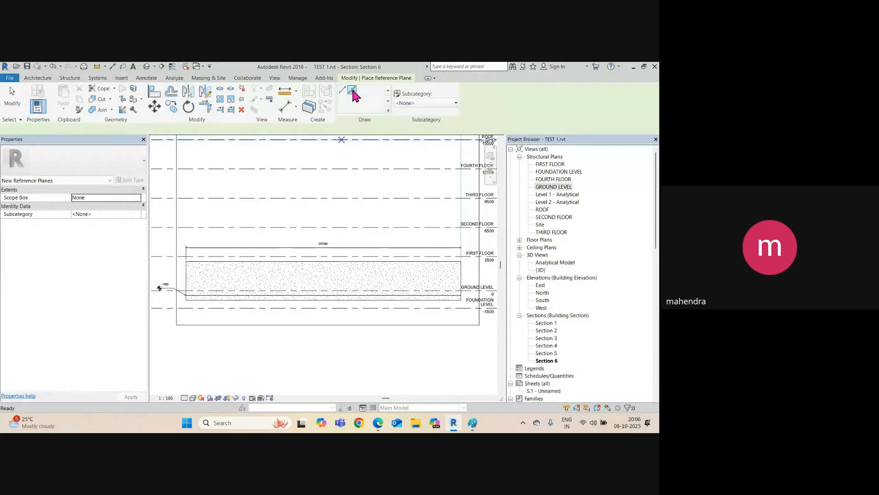
left_click(129, 128)
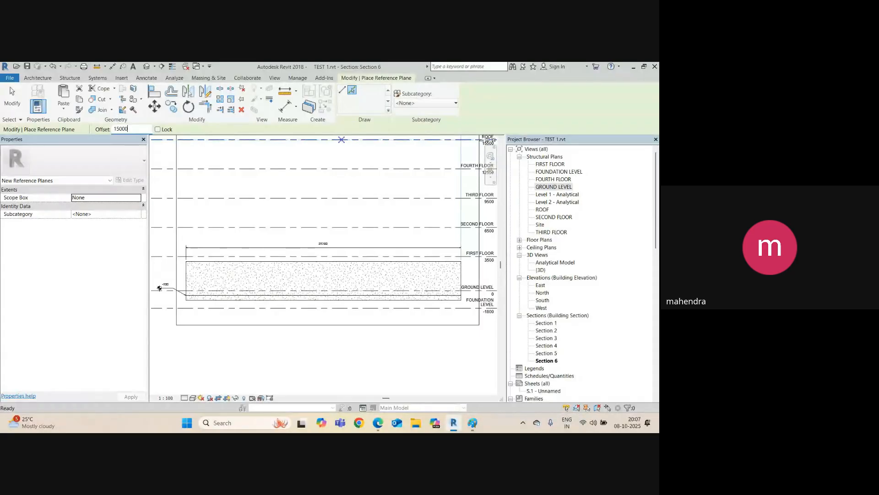
left_click(188, 280)
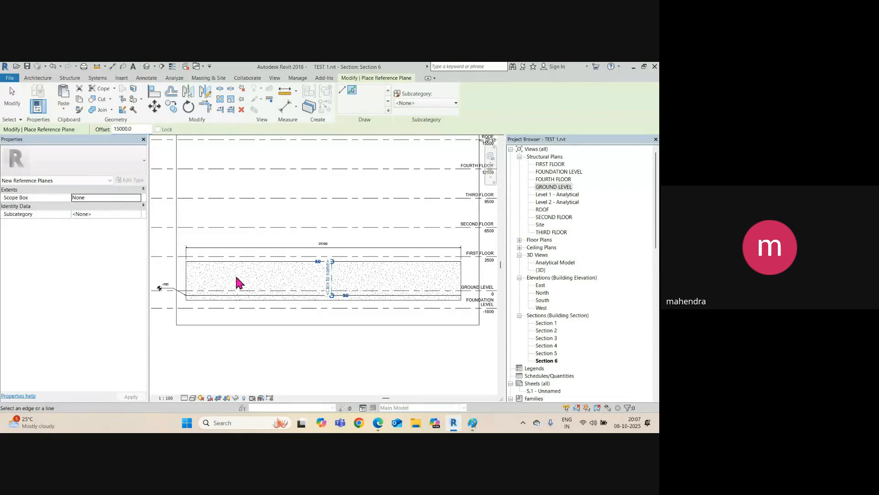
scroll(330, 273, "up", 3)
key("Escape")
key("Escape")
Step: Extend the reference plane's ends above the wall's top and below the footing
left_click(339, 279)
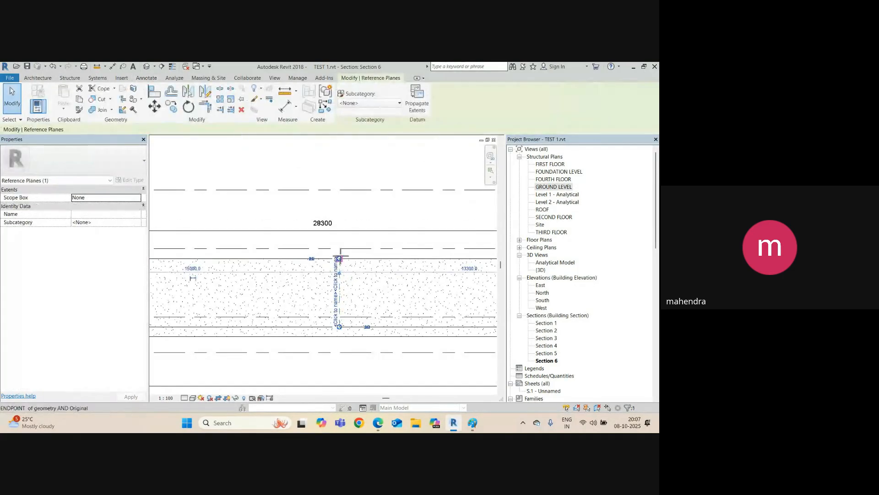
key("Escape")
left_click(339, 323)
key("Escape")
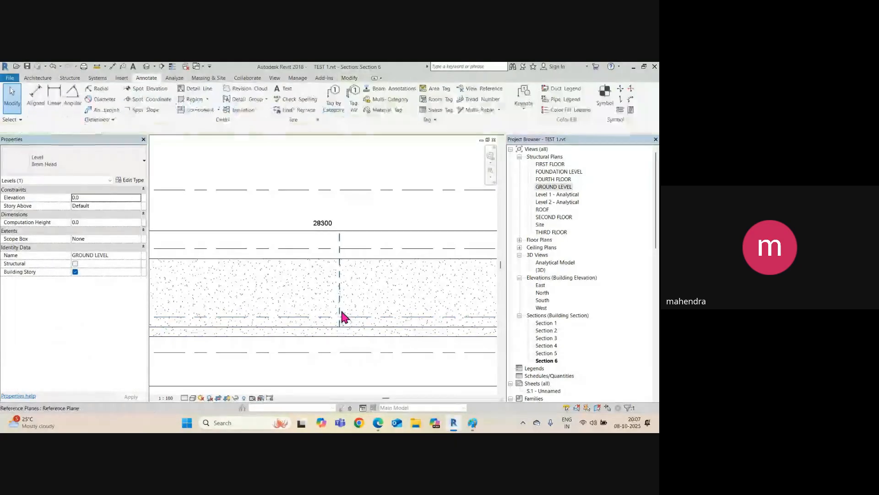
left_click(341, 316)
left_click_drag(340, 326, 340, 371)
key("Escape")
scroll(339, 284, "down", 2)
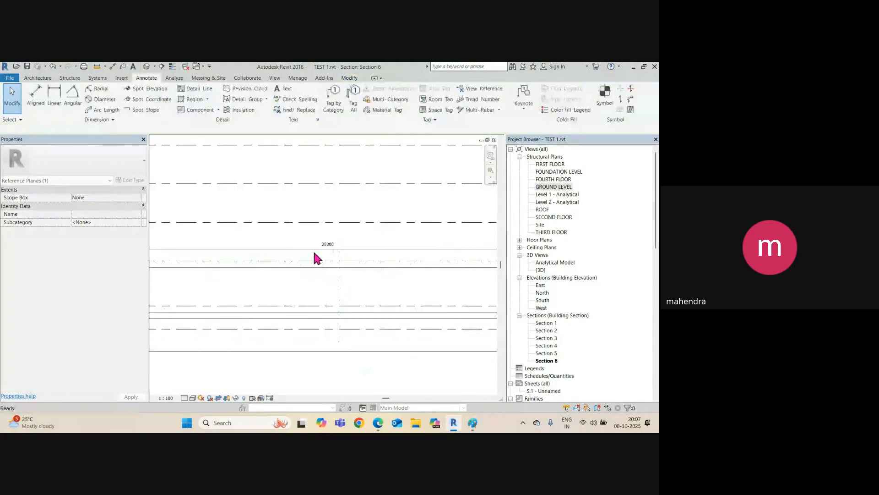
Step: Move the overall wall length dimension higher above the wall to make room for another dimension line
left_click(311, 249)
left_click_drag(309, 249, 313, 230)
key("Escape")
Step: Add an aligned dimension from the wall's left end to the reference plane, placed beneath the overall length dimension
middle_click_drag(287, 265, 363, 273)
key("d")
key("i")
left_click(222, 298)
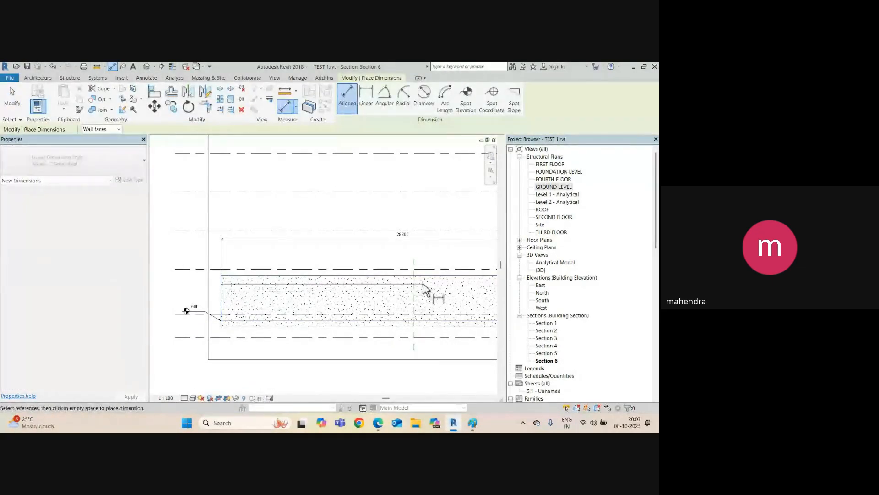
left_click(415, 268)
left_click(393, 261)
middle_click_drag(436, 353, 359, 314)
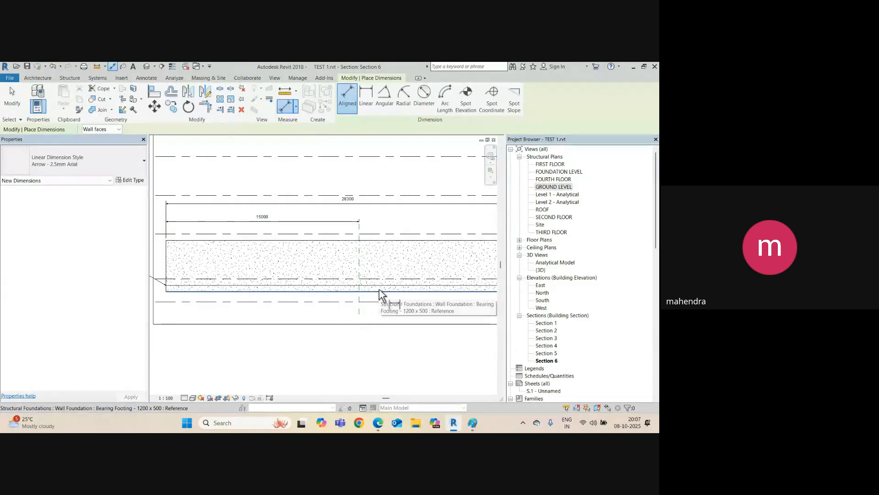
Step: Leave the dimension command and examine the dimensioned wall, footing and reference plane along the section
scroll(380, 290, "down", 1)
scroll(198, 279, "up", 2)
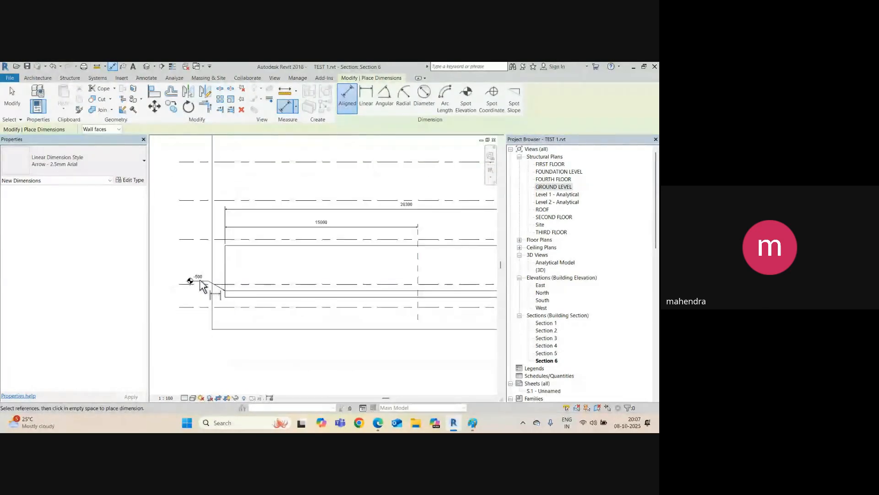
scroll(202, 288, "down", 2)
key("Escape")
key("Escape")
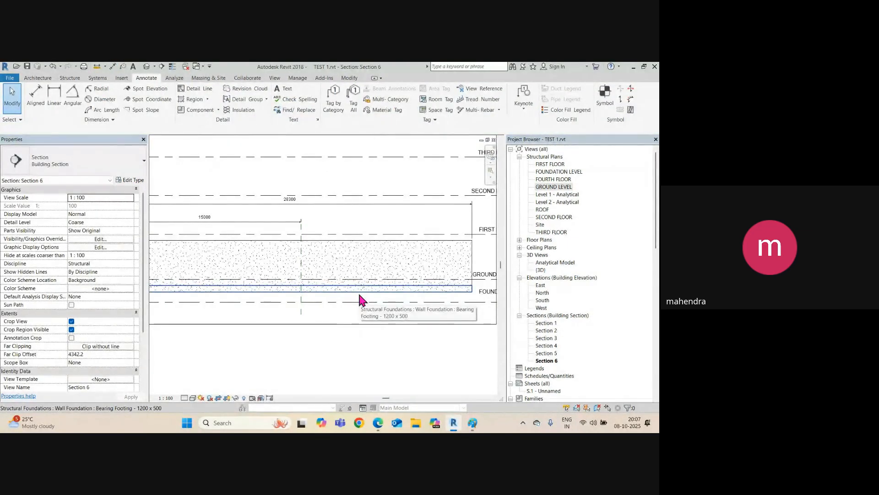
scroll(360, 297, "down", 1)
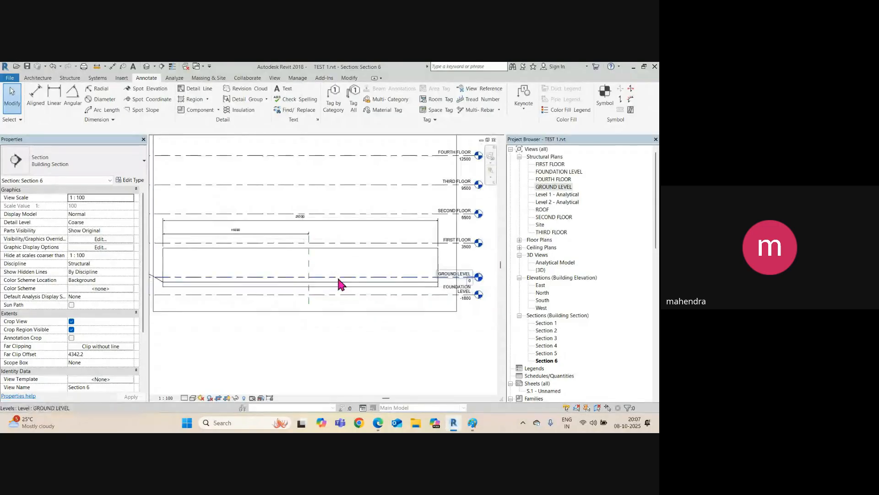
middle_click_drag(366, 291, 387, 290)
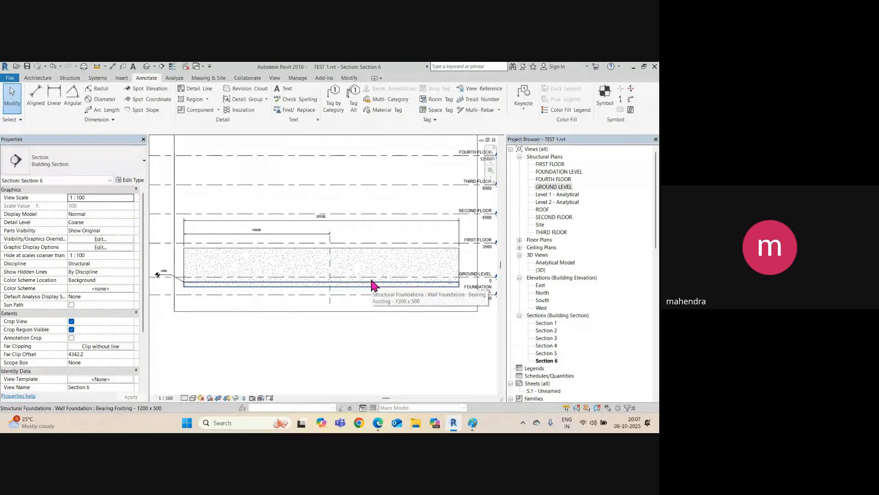
scroll(337, 288, "up", 1)
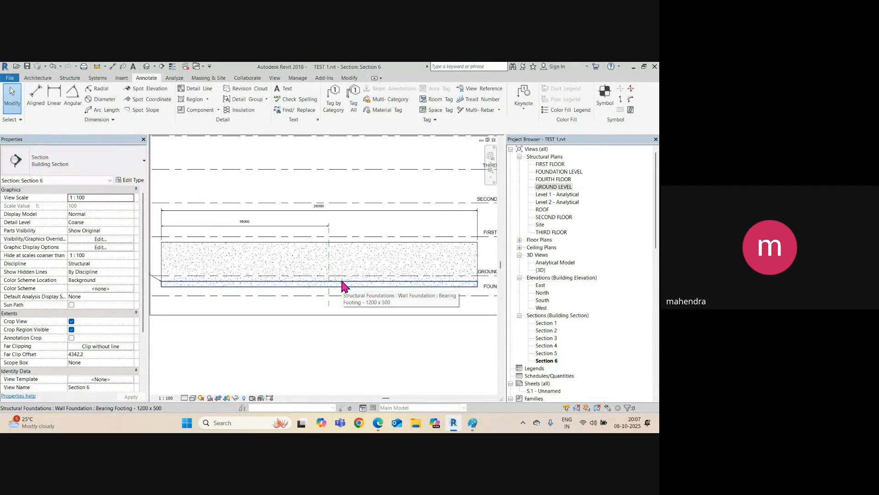
Step: Switch to Paint and start a new blank canvas, discarding the unsaved sketch
left_click(472, 422)
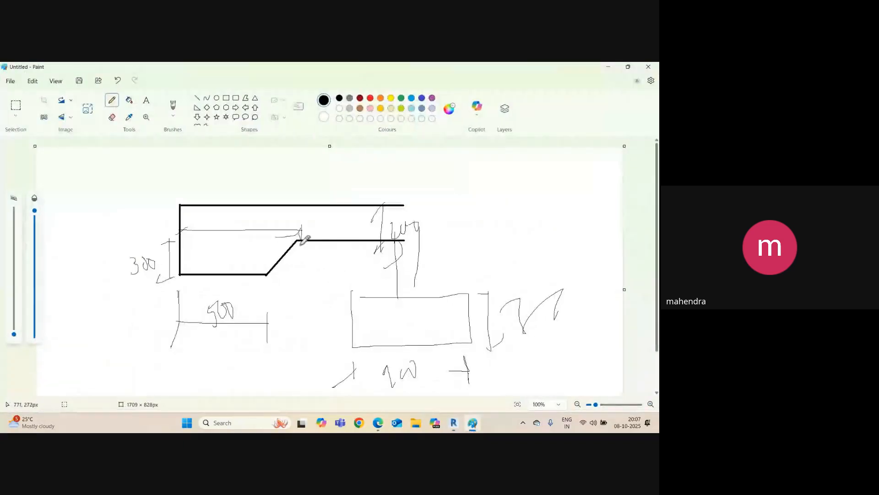
scroll(275, 252, "down", 2)
left_click(10, 81)
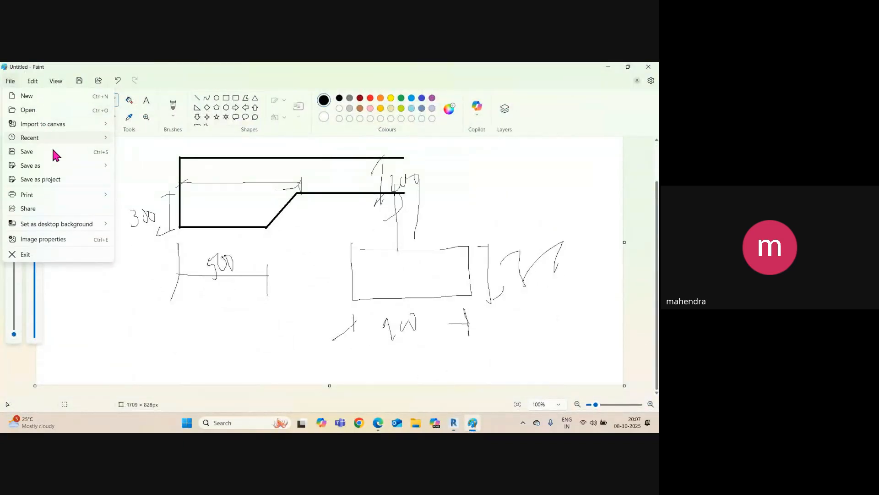
left_click(39, 97)
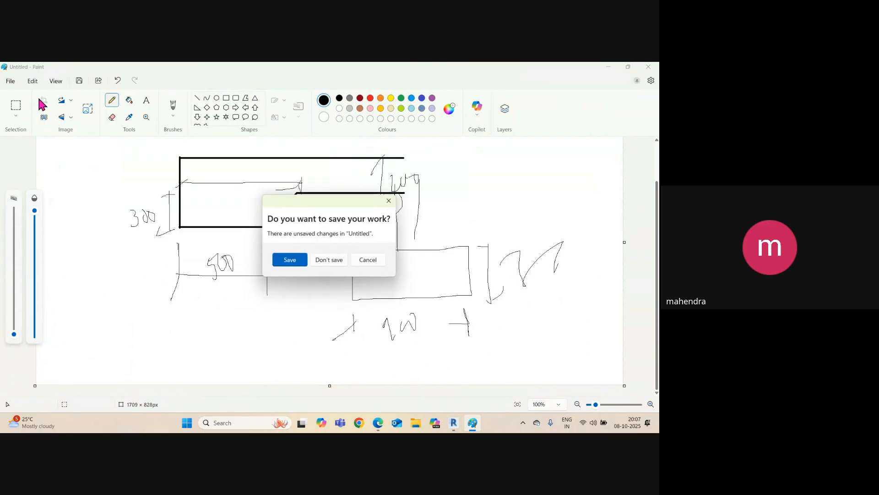
left_click(322, 259)
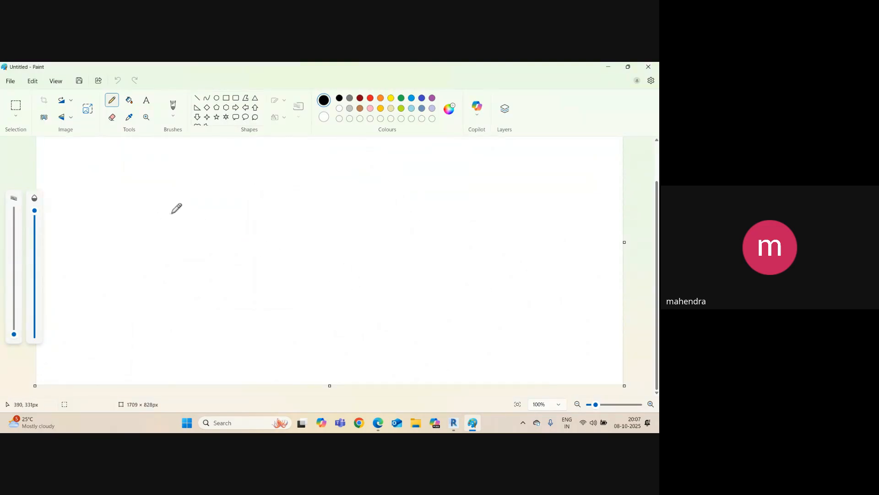
Step: Draw two parallel horizontal lines about 455 px long for the upper footing, closed by a vertical line about 227 px down from the upper line
left_click(197, 98)
mouse_move(138, 201)
left_mouse_down()
mouse_move(431, 205)
mouse_move(311, 199)
left_mouse_up()
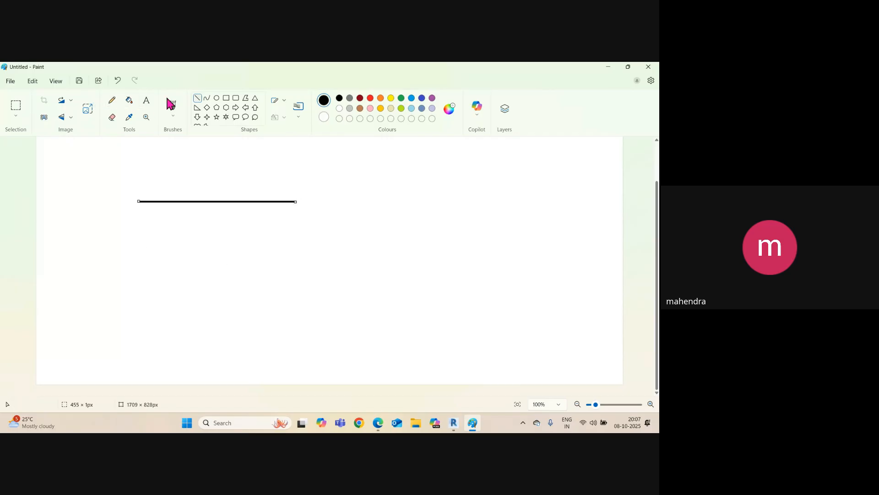
left_click_drag(139, 230, 292, 229)
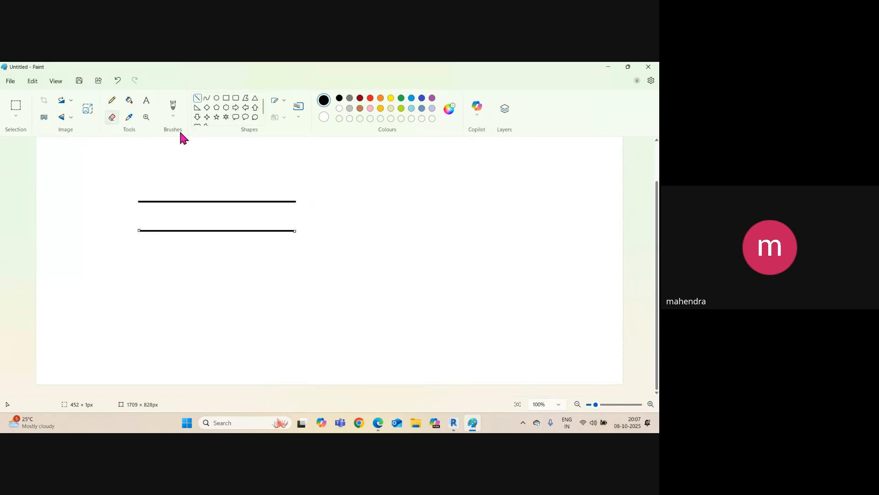
left_click_drag(295, 201, 297, 285)
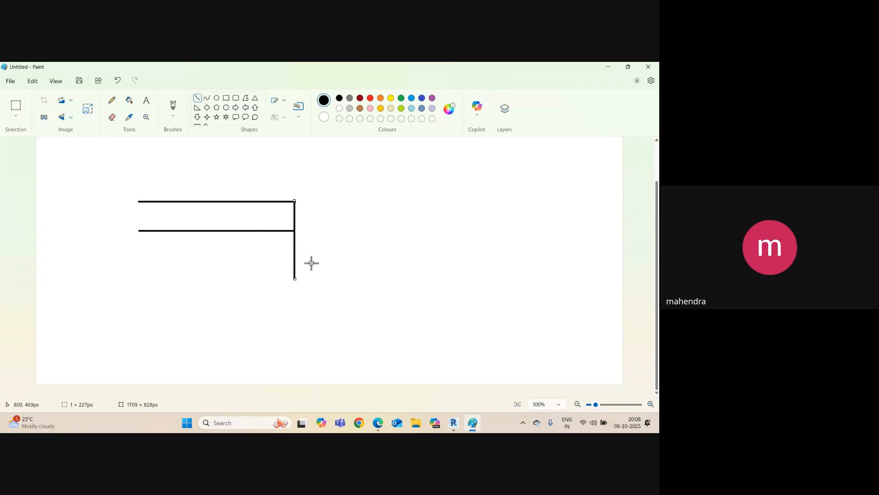
Step: Sketch a ground line marked 0, label the footing top -500, and draw the lower footing's top line about 391 px long
left_click(112, 102)
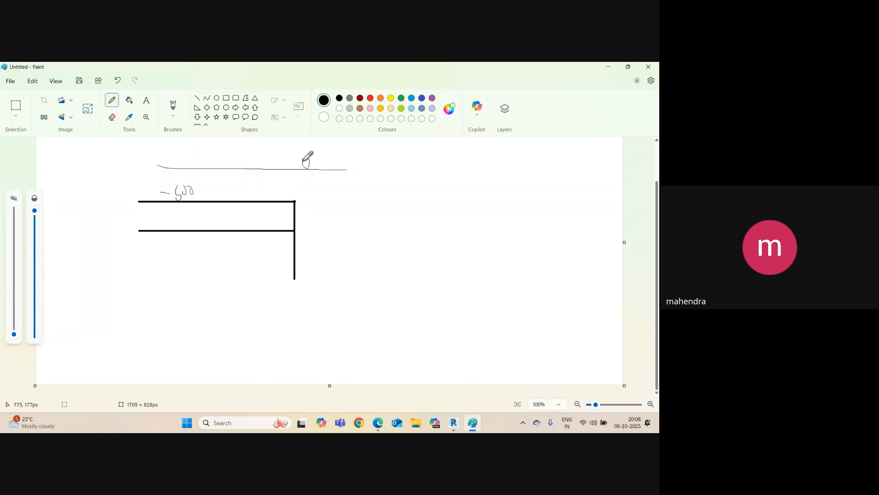
left_click(197, 99)
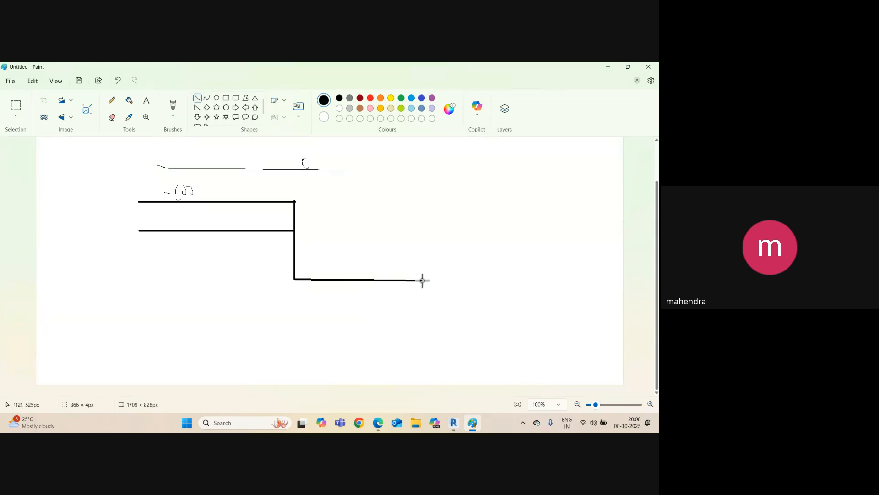
left_click_drag(422, 280, 433, 281)
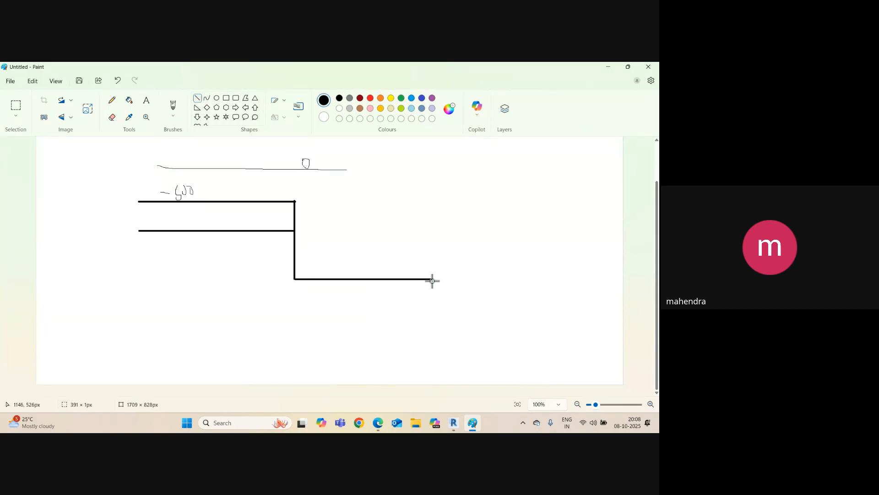
Step: Label the lower footing's top -1500 and sketch a vertical dimension mark beside the step between the two levels
left_click(111, 100)
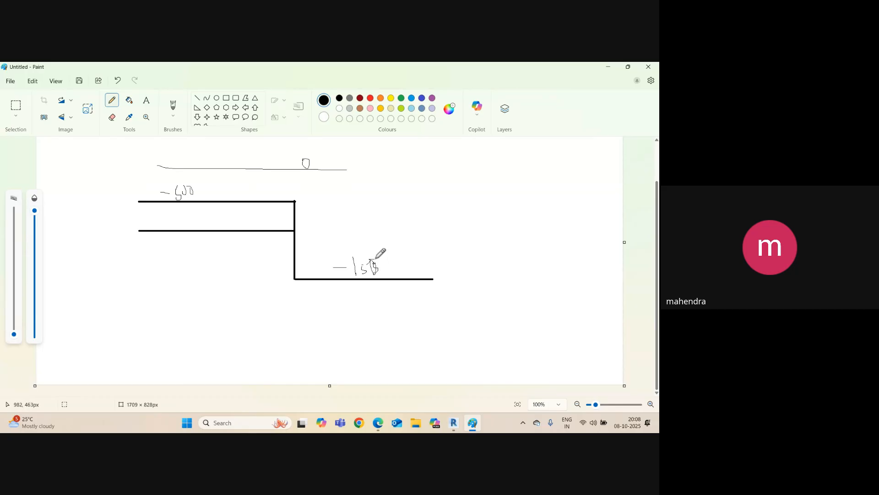
left_click_drag(376, 259, 377, 261)
left_click_drag(311, 207, 314, 284)
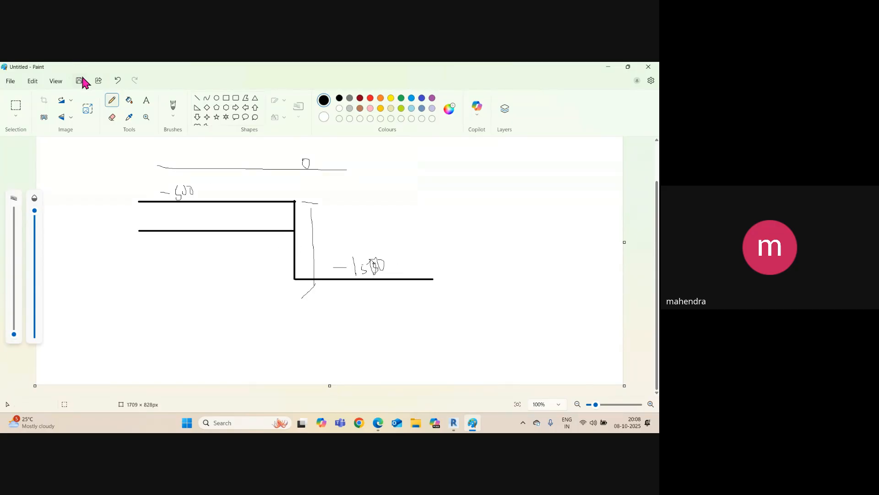
Step: Draw the lower footing's underside about 430 px long and sketch a thickness dimension mark at its outer end
left_click(198, 98)
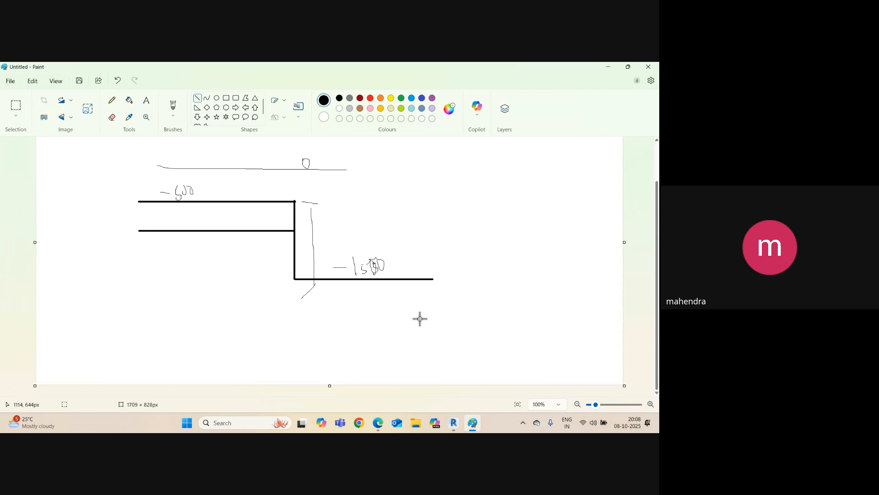
left_click_drag(441, 318, 290, 319)
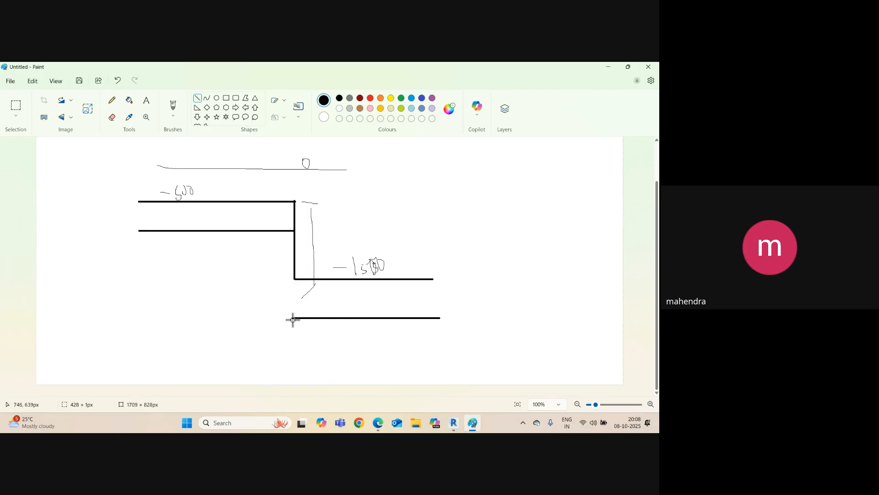
left_click(112, 99)
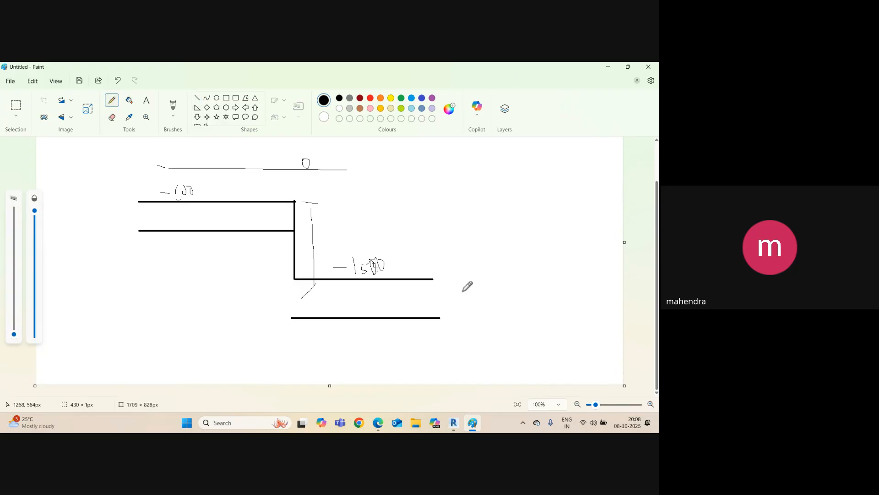
mouse_move(435, 275)
left_mouse_down()
mouse_move(436, 344)
mouse_move(441, 334)
left_mouse_up()
left_click_drag(444, 313, 418, 327)
left_click_drag(445, 261, 419, 286)
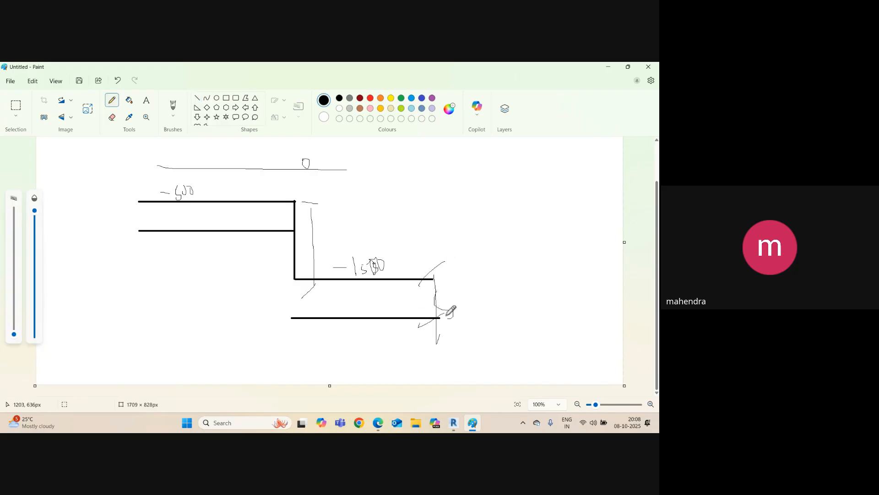
Step: Extend the lower underside about 112 px past the step and join it to the upper underside with a 45° line about 258 x 258 px
left_click(197, 98)
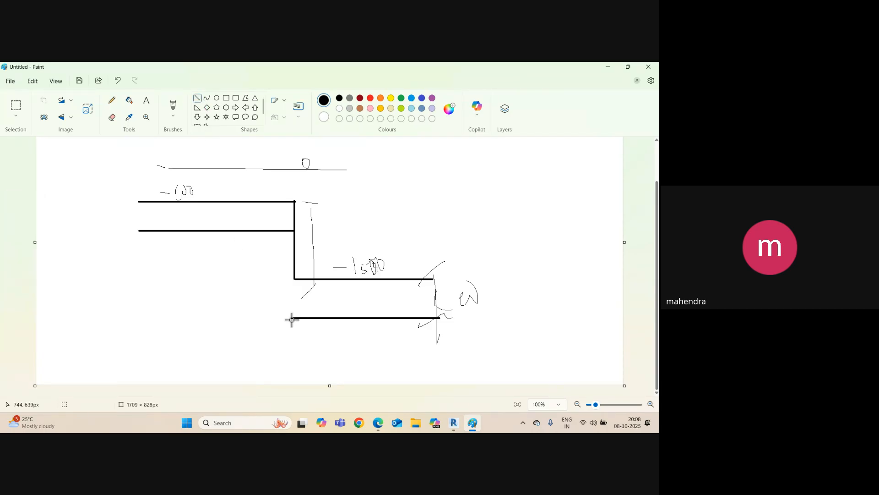
mouse_move(291, 318)
left_mouse_down()
mouse_move(241, 321)
mouse_move(252, 323)
left_mouse_up()
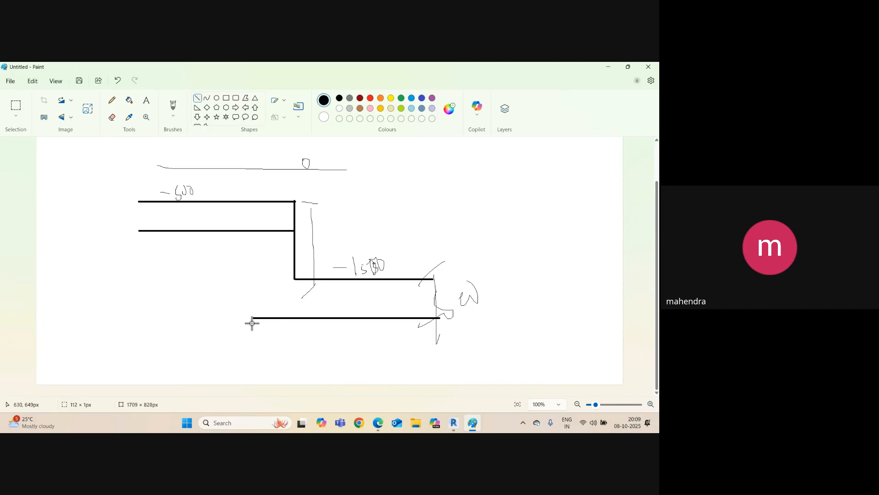
left_click(200, 98)
left_click_drag(250, 318, 165, 230)
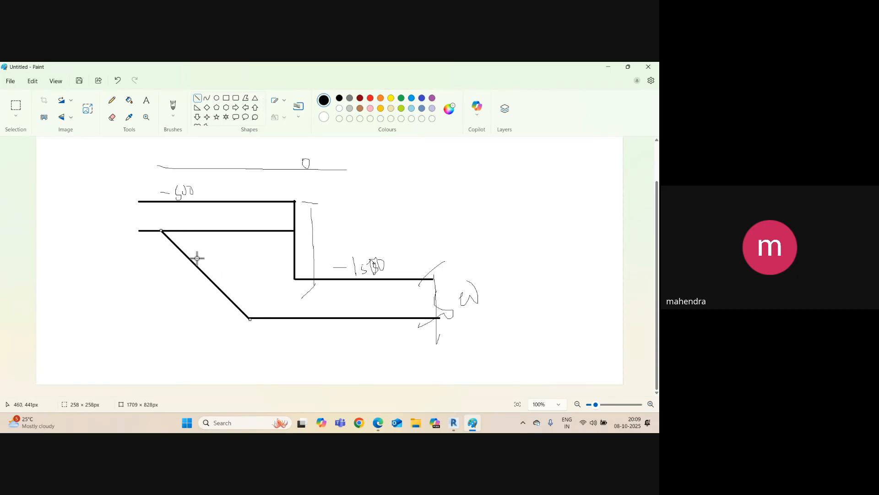
Step: Cross out the upper footing's underside between slope and step, mark the upper thickness, and circle the whole stepped profile
left_click_drag(199, 263, 237, 267)
key("Delete")
left_click_drag(192, 227, 211, 239)
key("Delete")
left_click(112, 100)
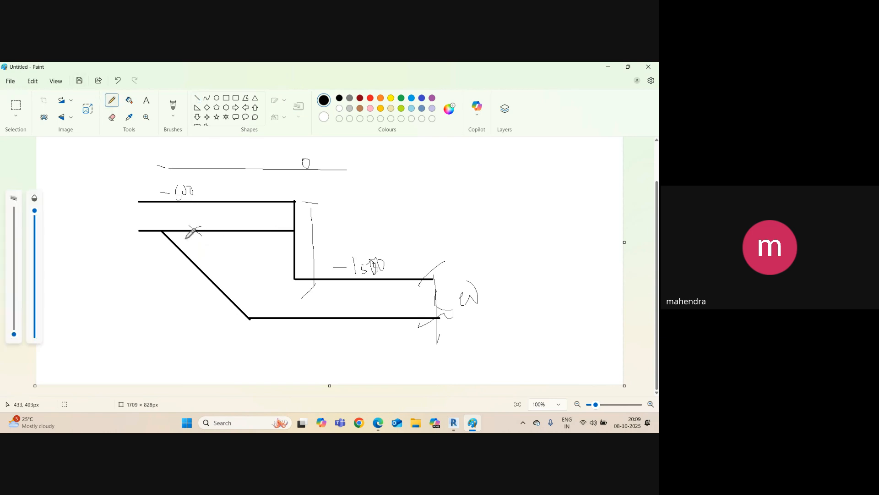
left_click_drag(137, 191, 134, 274)
mouse_move(336, 181)
left_mouse_down()
mouse_move(309, 177)
mouse_move(115, 255)
mouse_move(406, 343)
mouse_move(499, 223)
mouse_move(224, 189)
left_mouse_up()
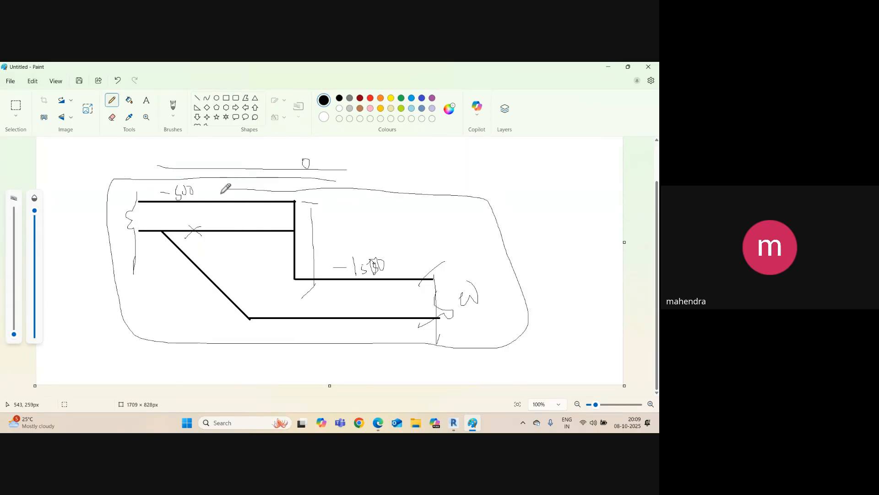
Step: Switch back to Revit and open the GROUND LEVEL structural plan at the free-standing wall
left_click(608, 67)
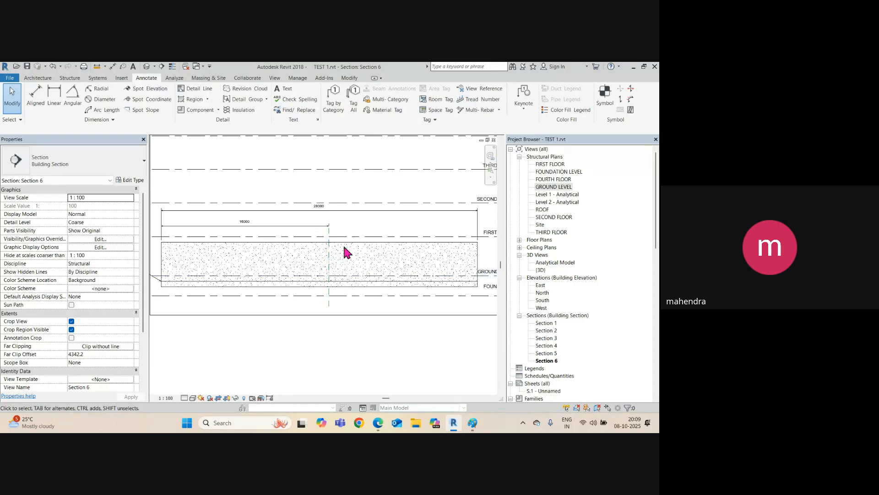
double_click(555, 187)
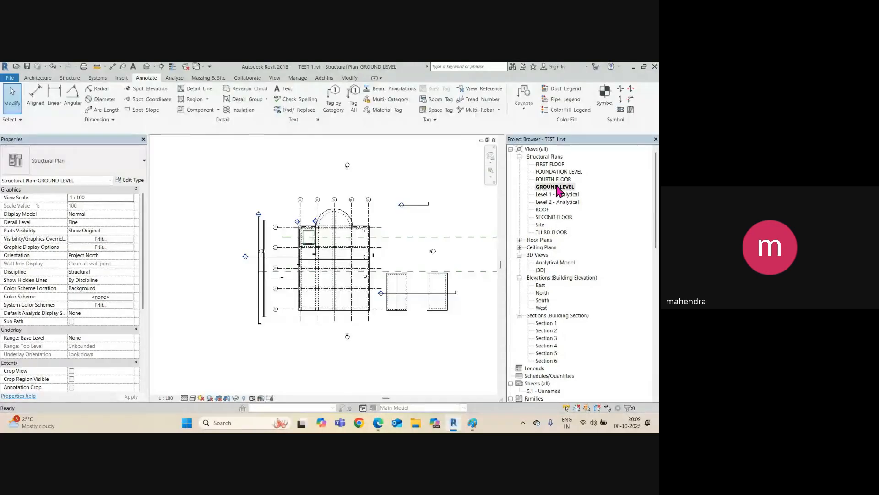
scroll(289, 269, "up", 5)
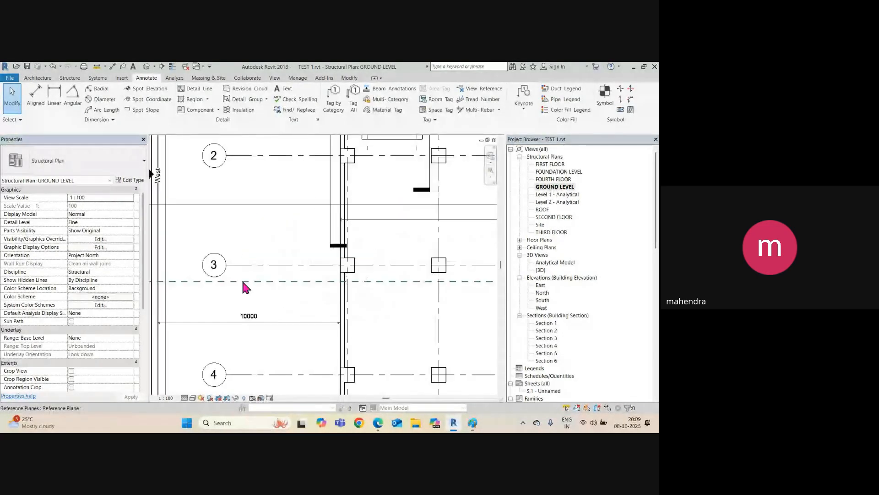
middle_click_drag(250, 279, 367, 271)
scroll(295, 267, "up", 1)
scroll(306, 263, "down", 1)
middle_click_drag(310, 261, 321, 309)
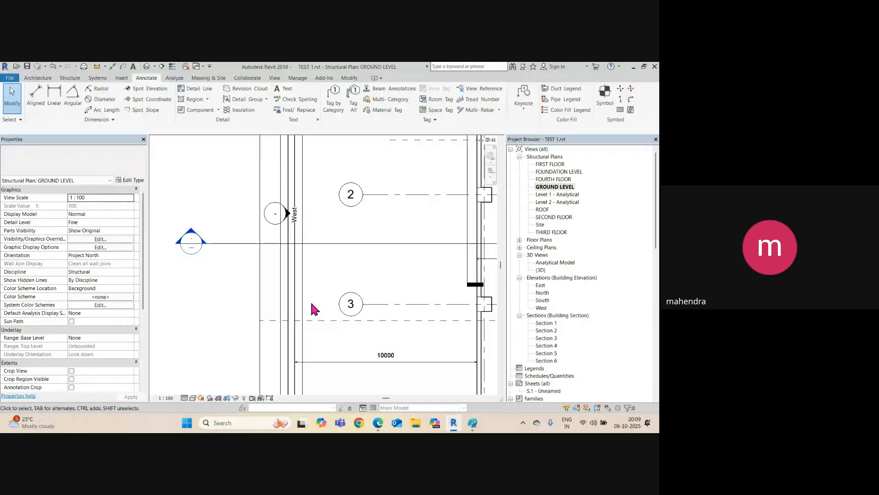
scroll(310, 298, "down", 2)
Step: Add an aligned dimension from the wall's end near grid 1 to the reference plane below grid 3, placed alongside the wall
key("i")
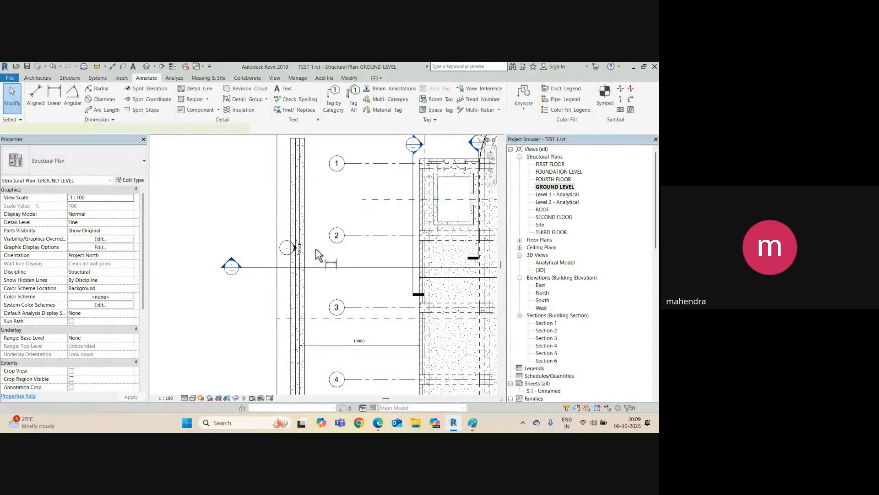
left_click(303, 146)
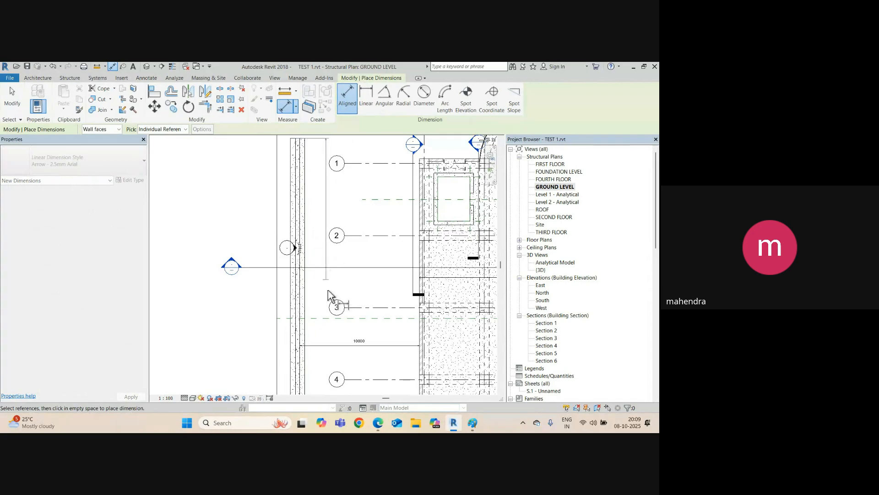
scroll(322, 225, "up", 2)
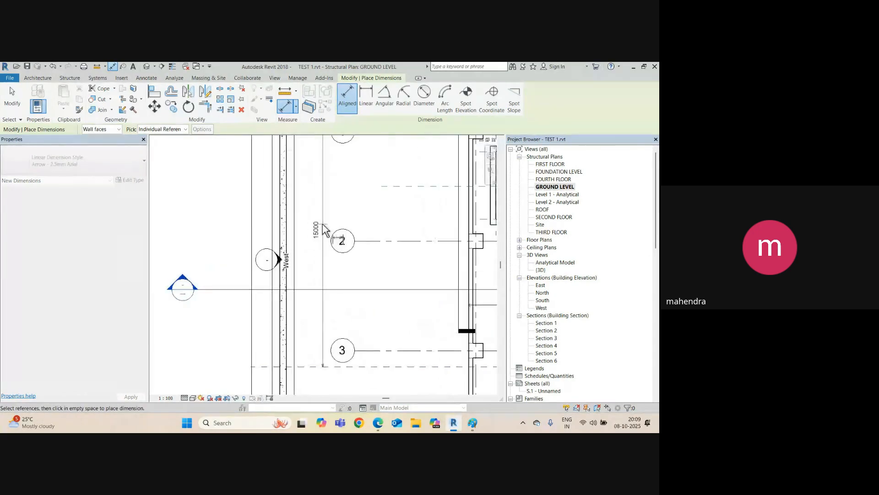
left_click(320, 229)
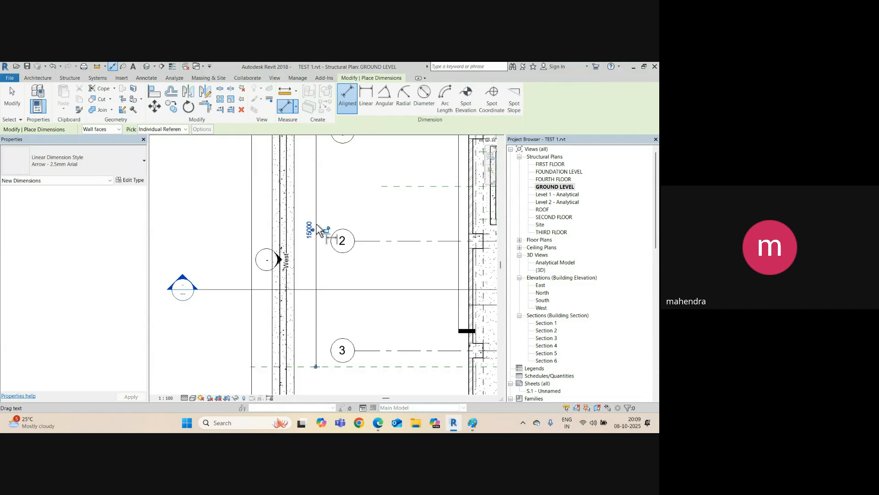
key("Escape")
key("Escape")
scroll(285, 298, "up", 2)
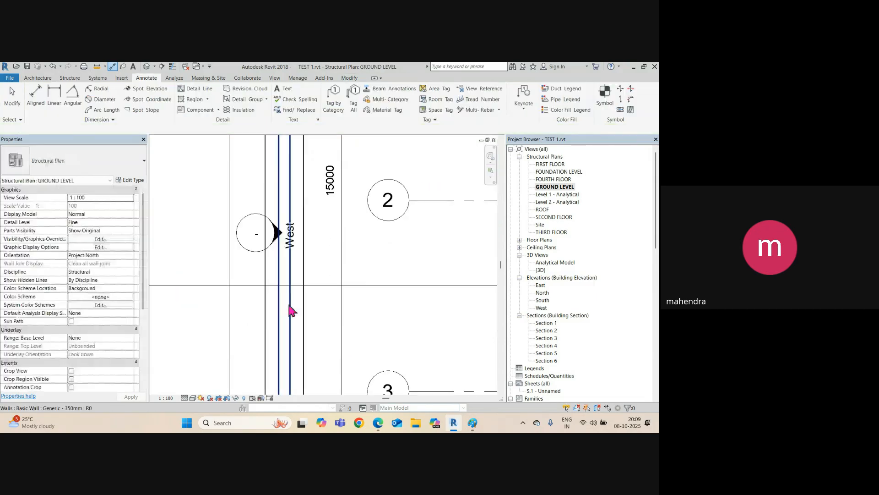
Step: Split the free-standing wall at the reference plane below grid 3 and check the resulting upper segment
scroll(293, 313, "down", 1)
middle_click_drag(320, 339, 322, 183)
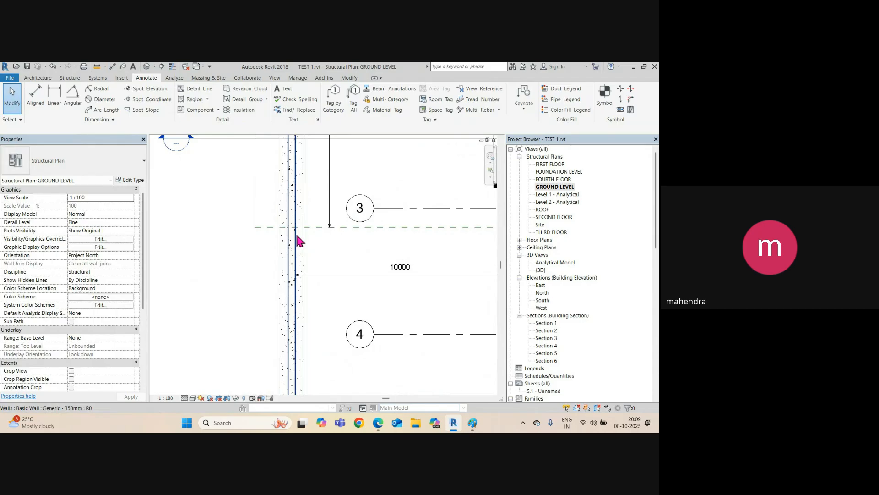
left_click(296, 239)
scroll(316, 236, "up", 3)
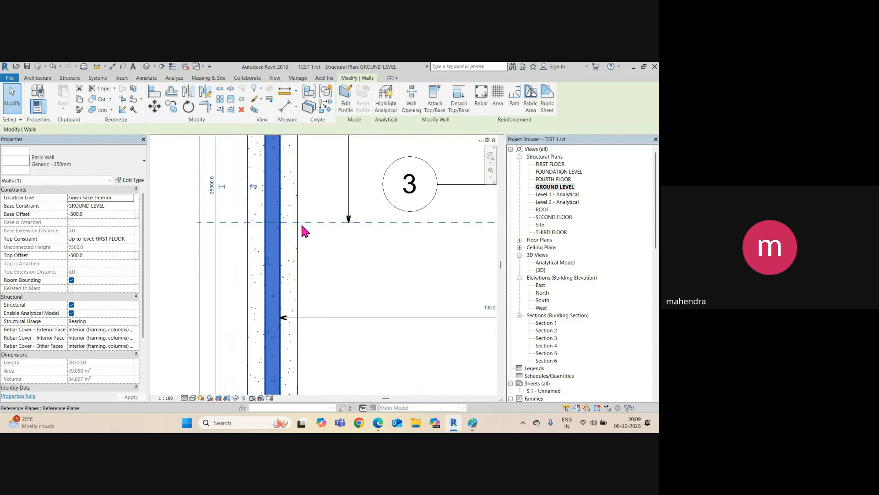
left_click(329, 253)
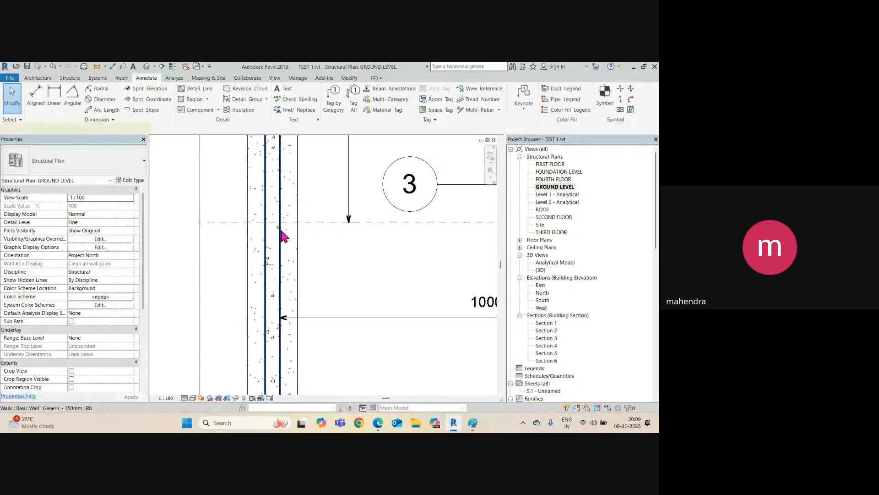
left_click(282, 236)
left_click(328, 238)
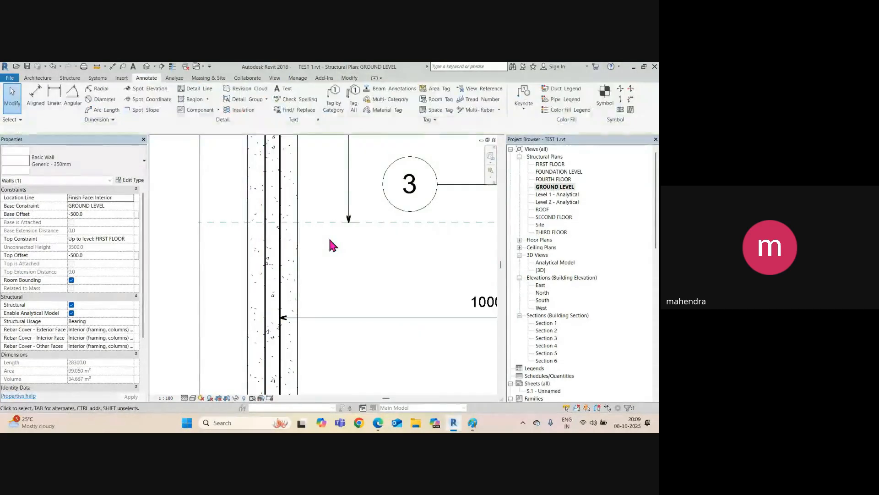
left_click(281, 240)
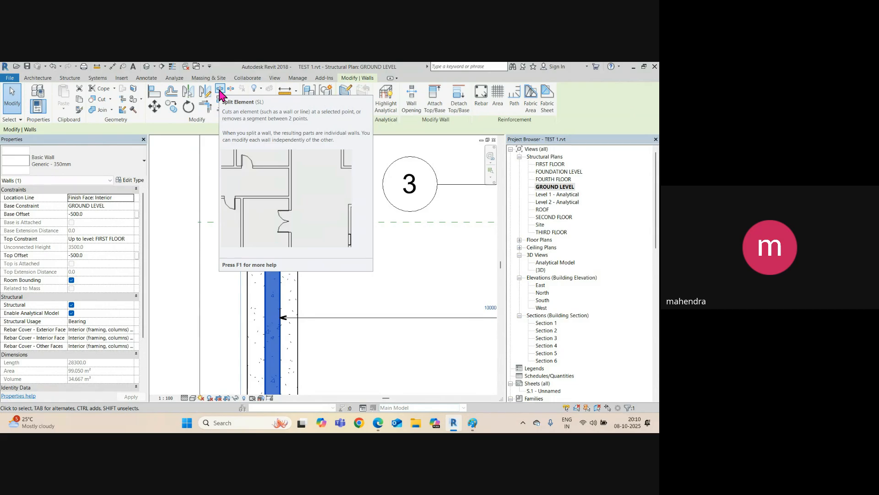
left_click(220, 92)
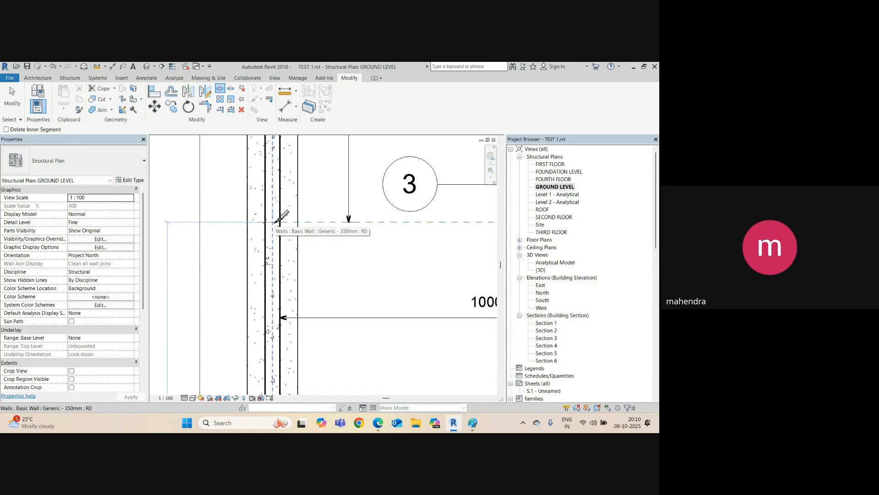
left_click(277, 222)
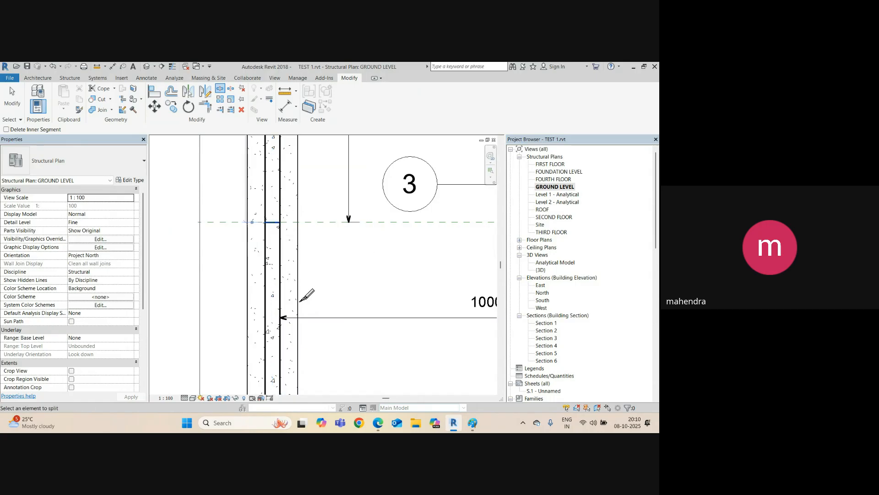
scroll(306, 295, "down", 4)
key("Escape")
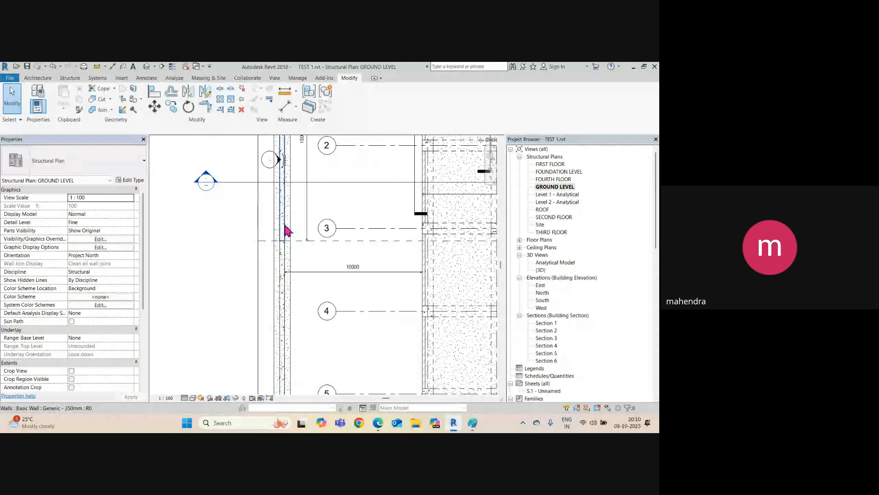
left_click(286, 230)
scroll(287, 248, "up", 2)
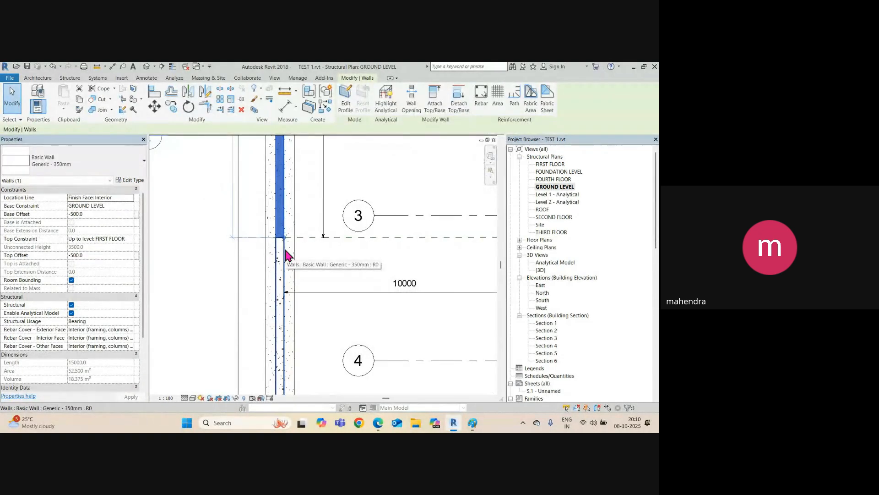
Step: Undo the wall split and review the whole wall around the reference plane below grid 3
key("ctrl+z")
scroll(285, 251, "up", 2)
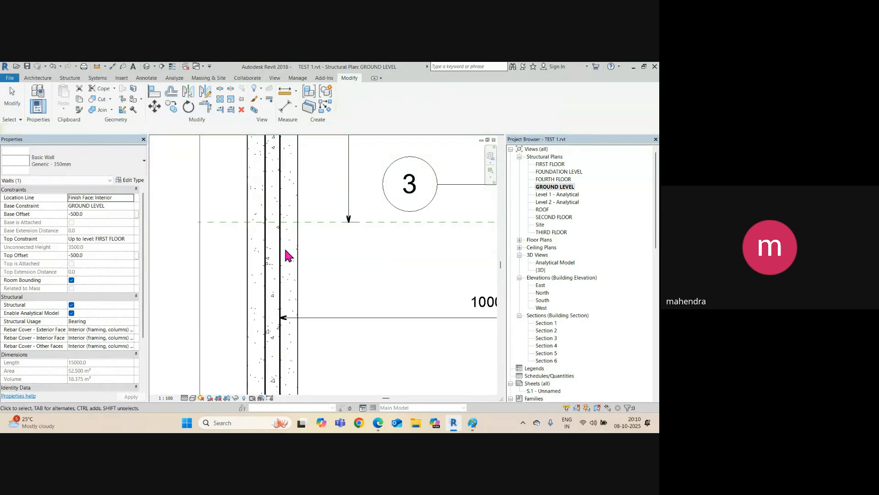
left_click(283, 251)
scroll(278, 240, "down", 3)
scroll(279, 203, "down", 2)
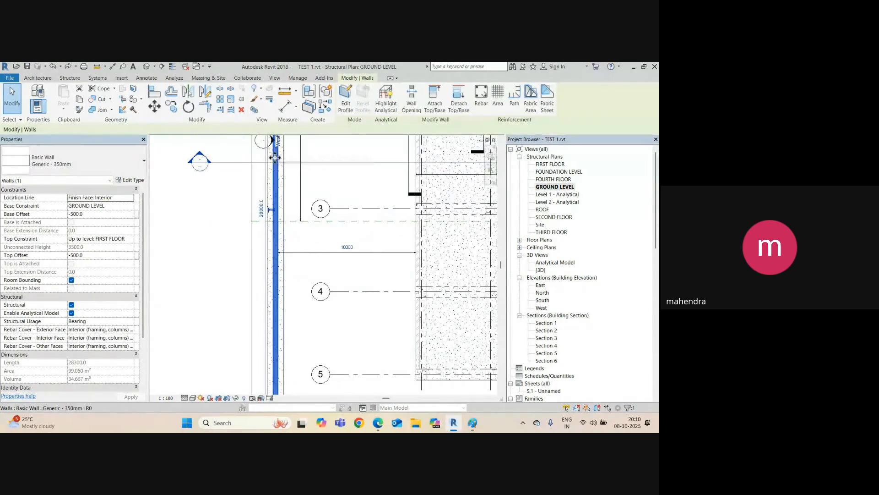
scroll(259, 200, "up", 2)
scroll(284, 229, "up", 3)
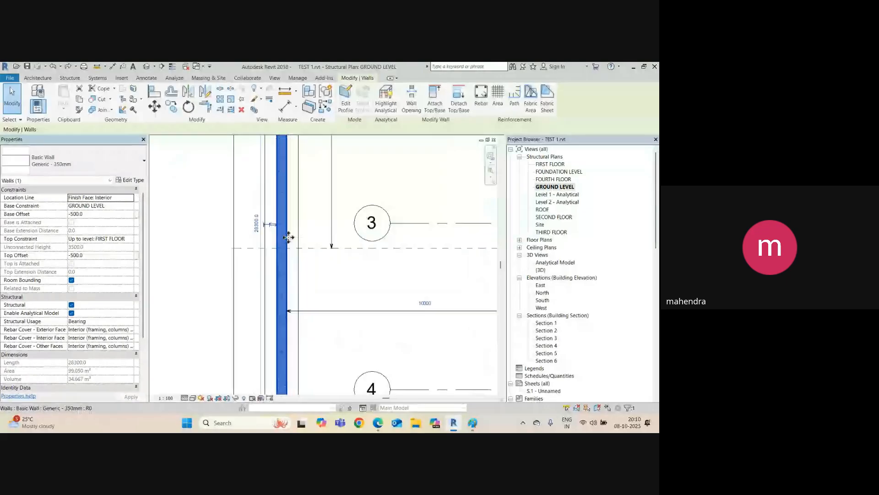
scroll(273, 280, "down", 2)
scroll(272, 280, "down", 3)
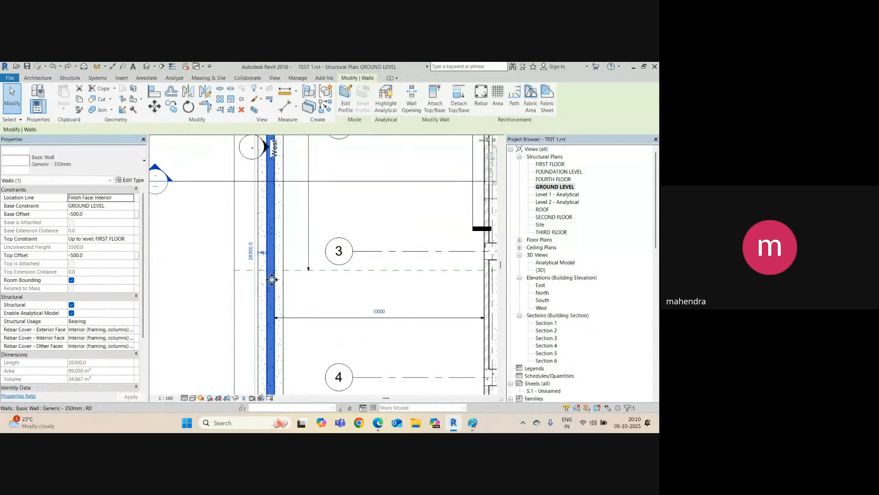
scroll(276, 282, "up", 3)
key("Escape")
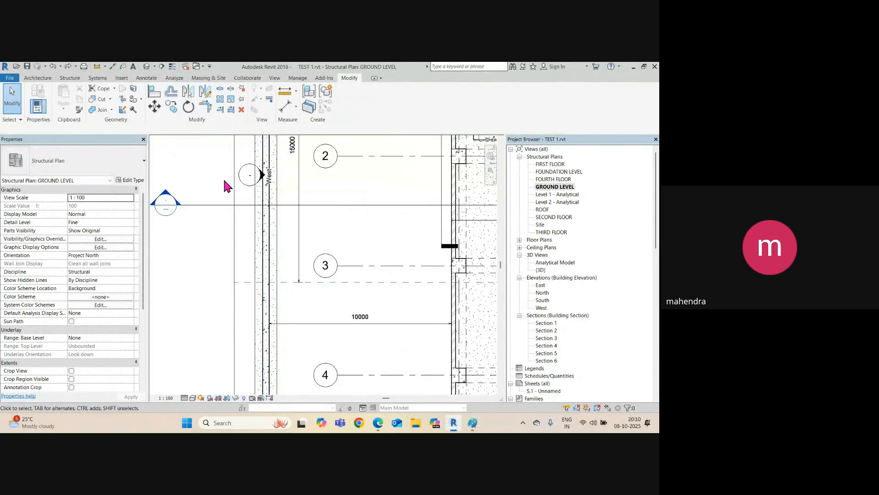
Step: Split the free-standing wall with Split Element where it crosses the reference plane below grid 3, and select the segment beyond it
left_click(268, 249)
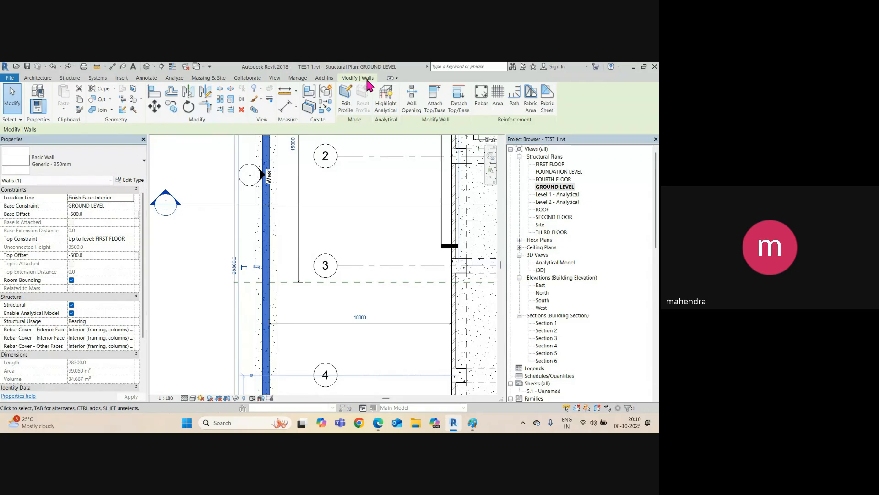
left_click(221, 92)
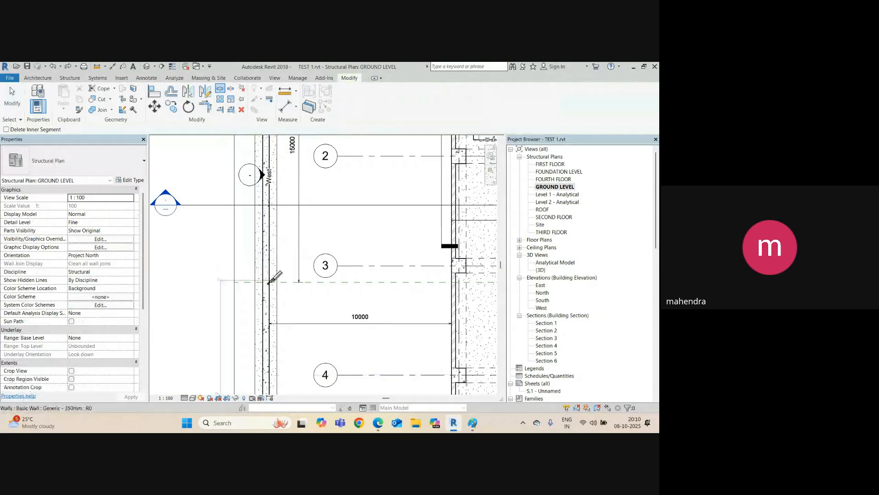
scroll(273, 275, "up", 2)
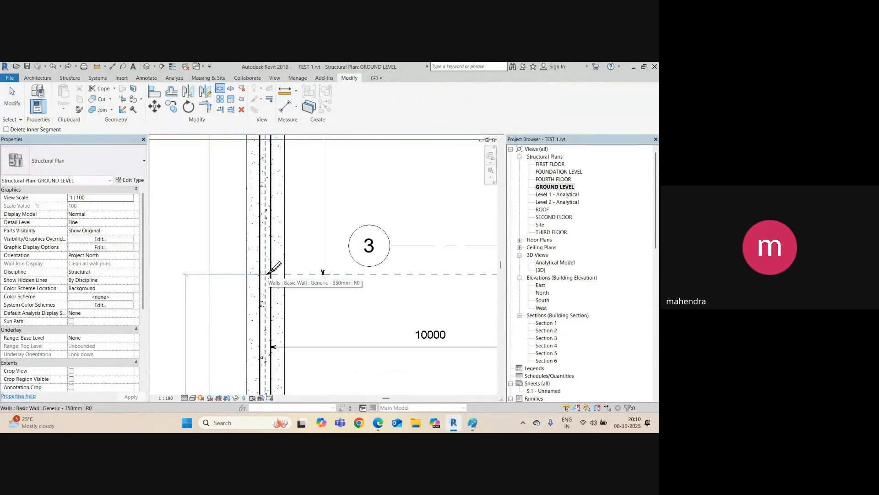
left_click(270, 276)
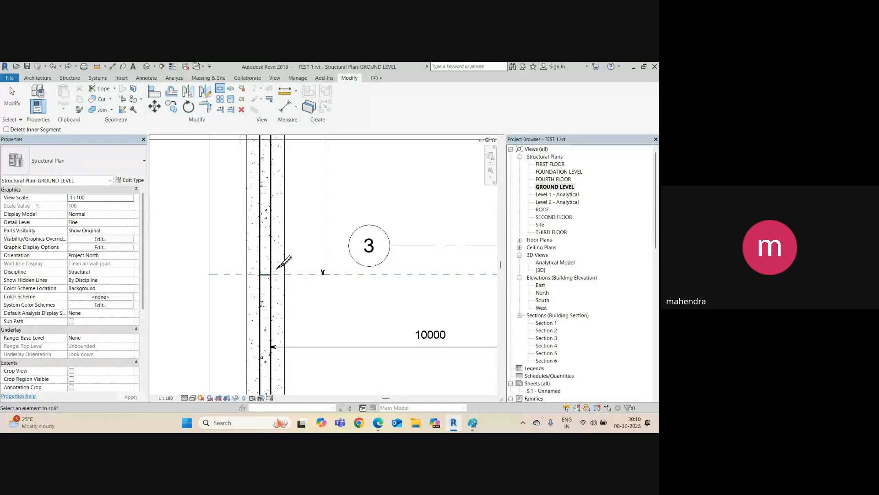
key("Escape")
left_click(274, 270)
left_click(273, 302)
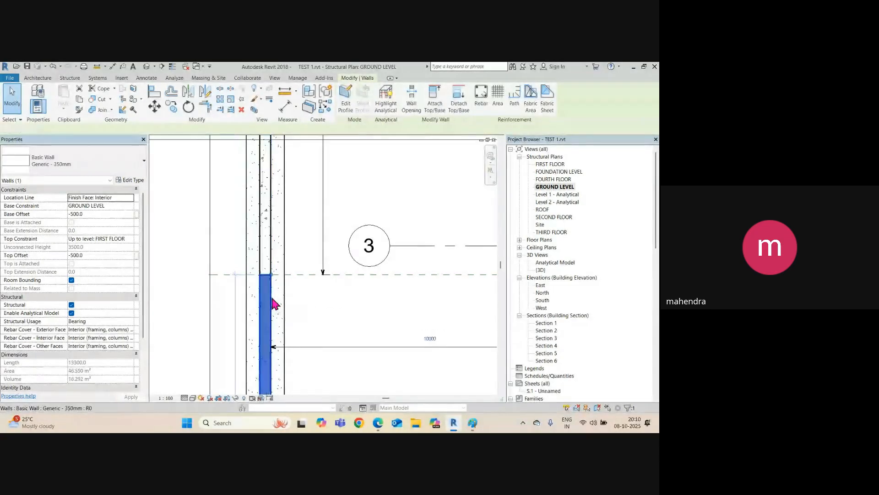
Step: Open the Section 6 view and examine the two wall segments on either side of the reference plane
scroll(272, 291, "down", 3)
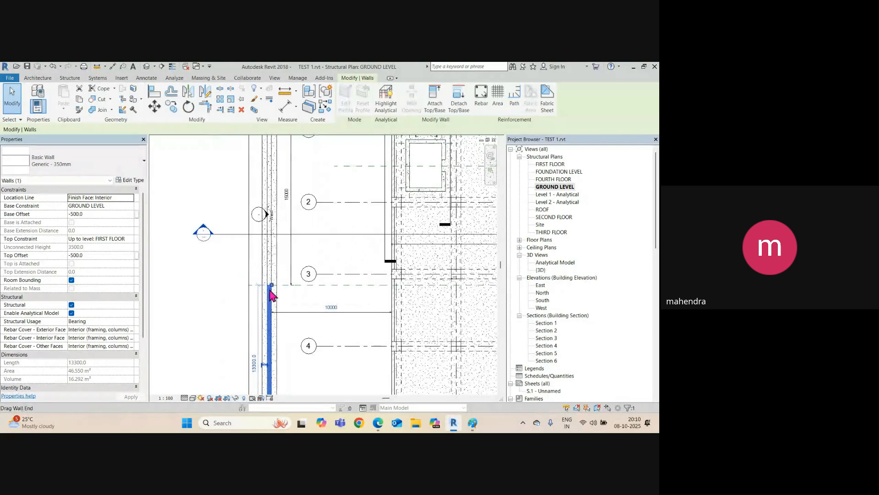
double_click(274, 294)
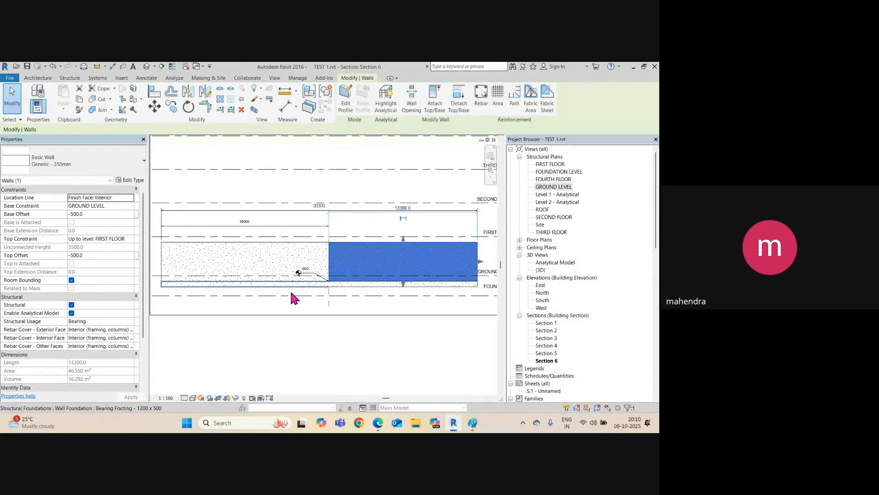
scroll(357, 269, "up", 1)
key("Escape")
left_click(309, 240)
scroll(289, 241, "down", 1)
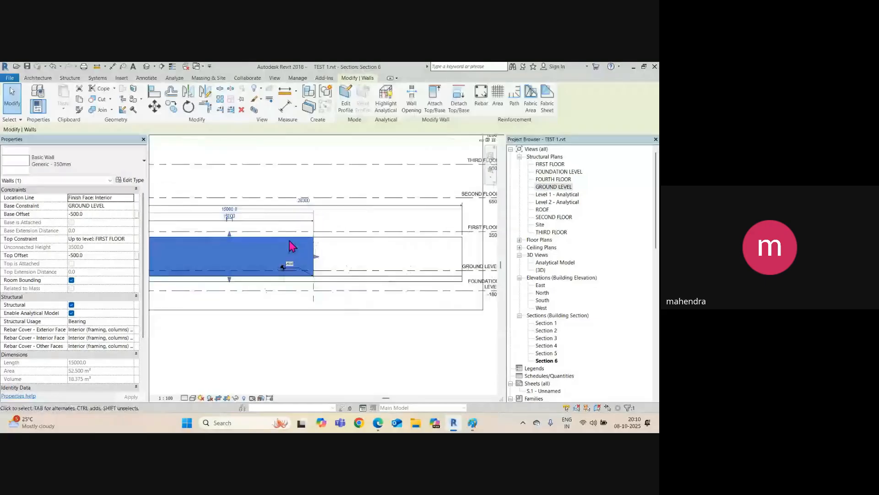
scroll(274, 240, "down", 1)
scroll(255, 235, "up", 2)
key("Escape")
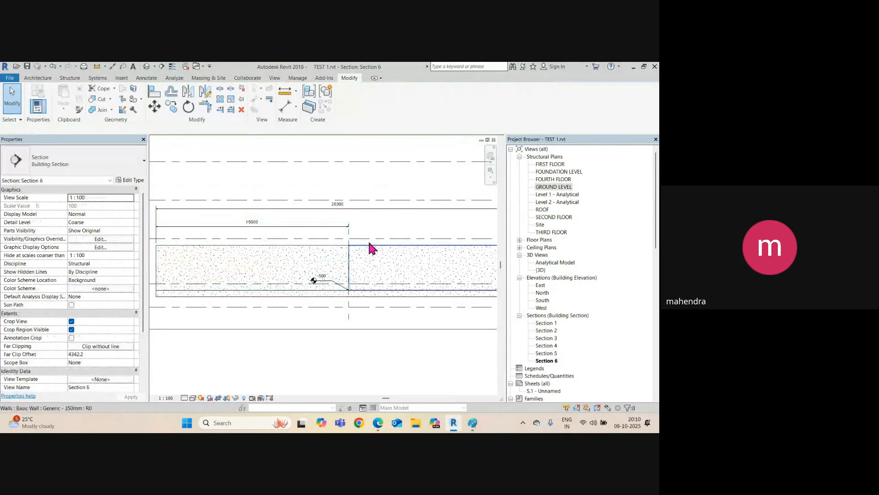
left_click(372, 247)
scroll(371, 236, "up", 4)
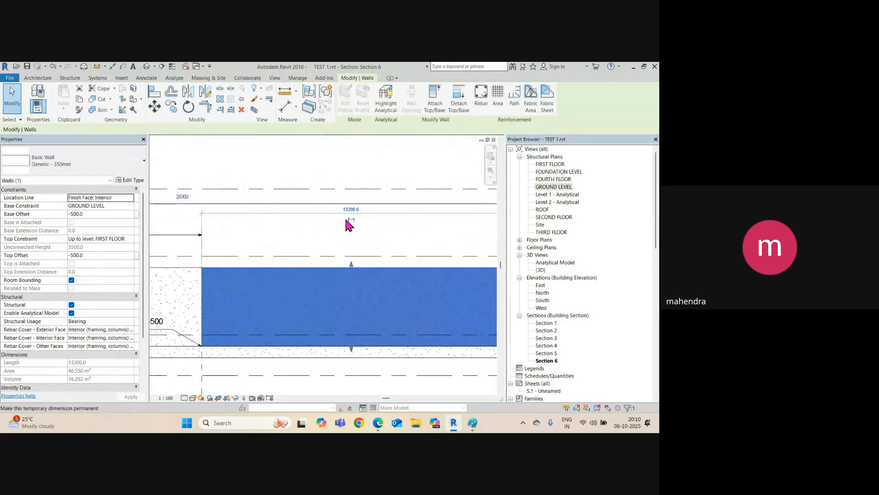
scroll(343, 233, "down", 2)
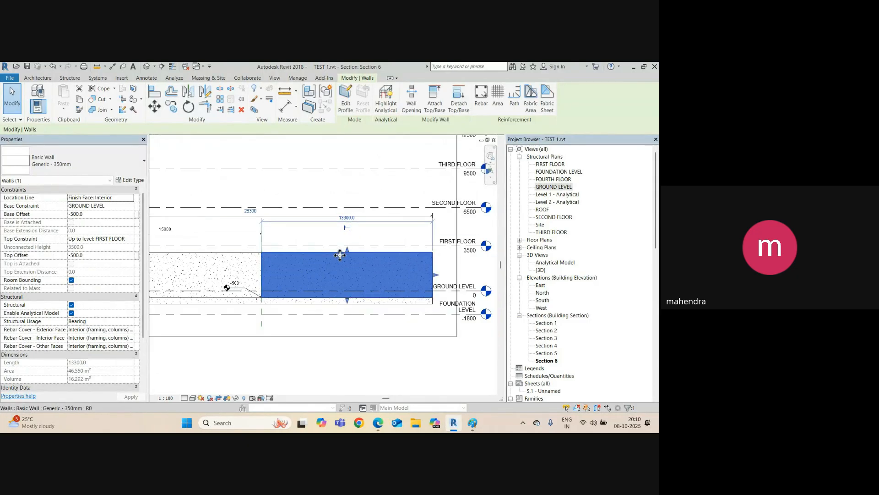
left_click(287, 317)
middle_click_drag(296, 339, 349, 336)
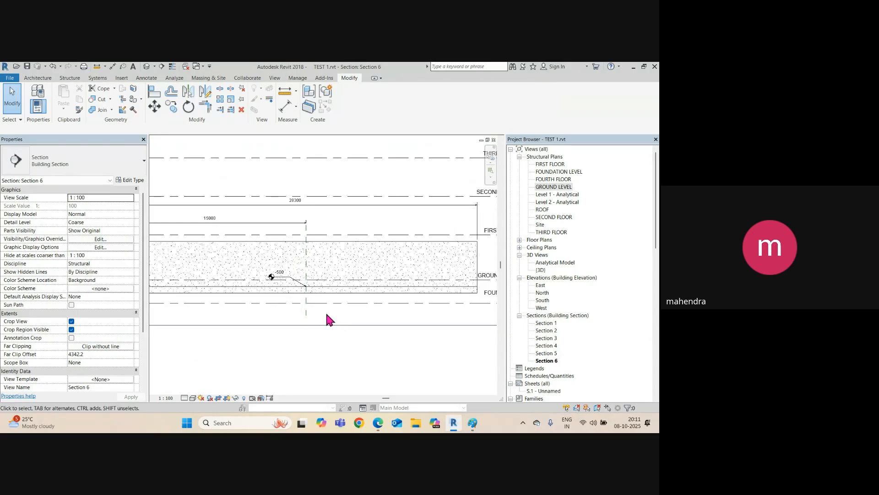
Step: Set the Base Offset of the 13300 mm wall segment beyond the reference plane to -2000
left_click(349, 249)
scroll(344, 269, "down", 2)
scroll(355, 306, "up", 2)
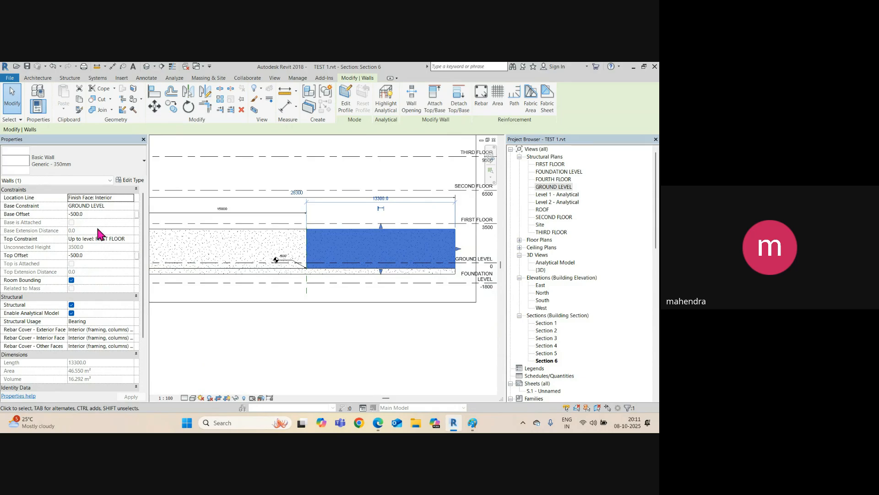
left_click(72, 214)
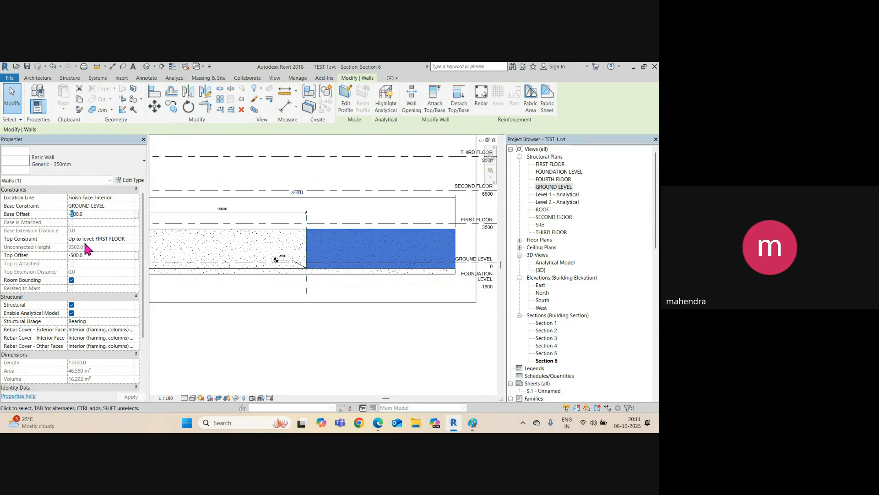
type("0")
left_click(333, 317)
Step: Move the spot elevation's leader bend at the step down below the footing so its text is clear of the wall
scroll(288, 274, "up", 3)
left_click(298, 285)
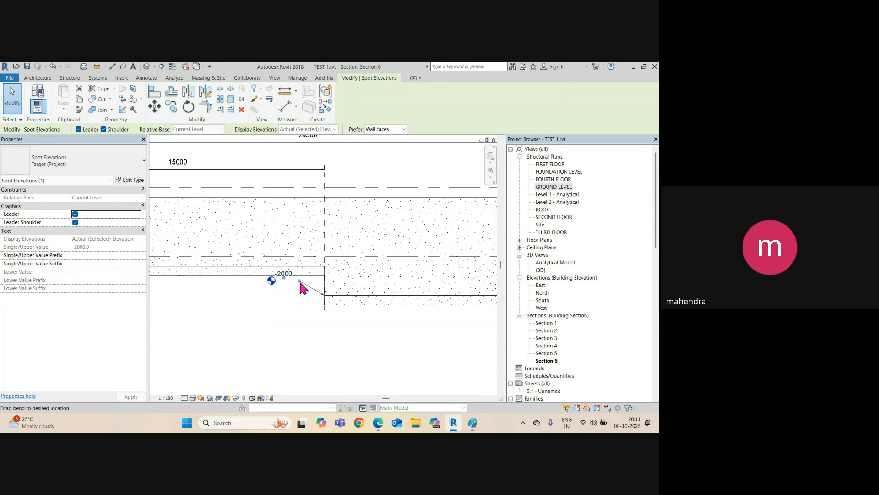
left_click_drag(300, 287, 302, 325)
scroll(270, 284, "down", 2)
scroll(339, 285, "up", 2)
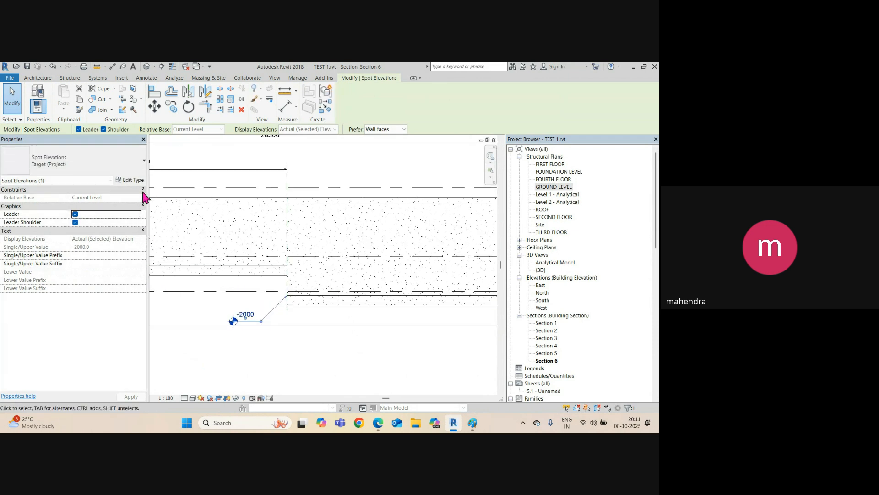
key("Escape")
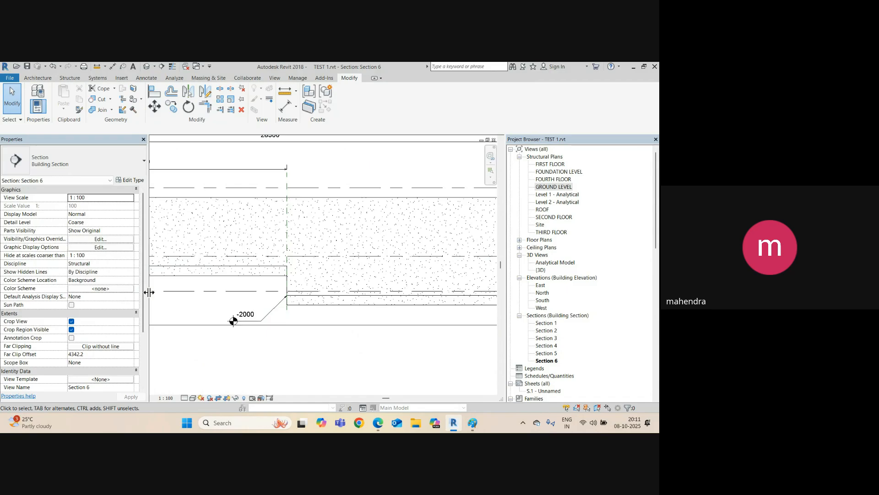
Step: Widen the drawing area by narrowing the properties and browser palettes, and select the deeper wall segment at the step
left_click_drag(149, 292, 94, 292)
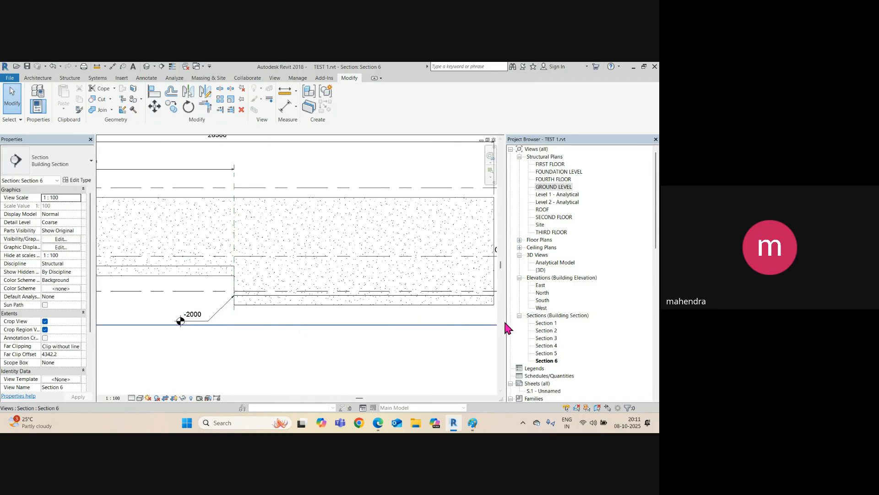
left_click_drag(504, 320, 571, 321)
scroll(280, 338, "down", 3)
scroll(349, 310, "up", 5)
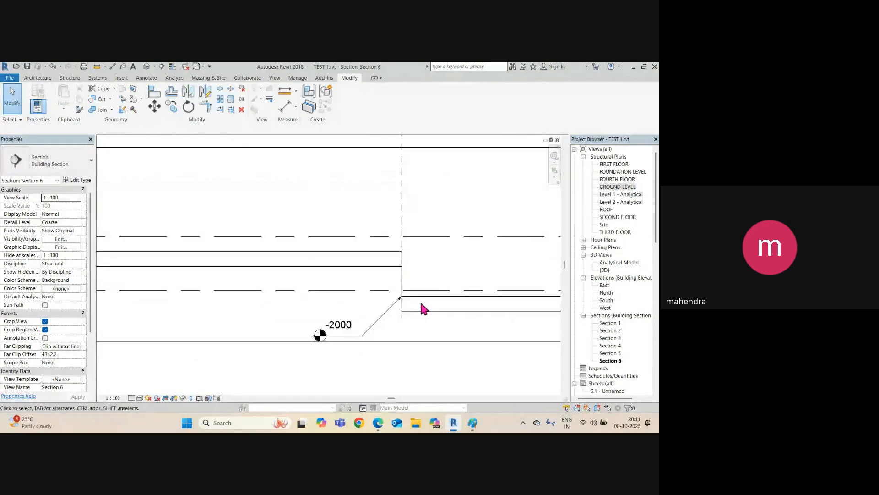
scroll(403, 276, "down", 1)
middle_click_drag(402, 274, 327, 284)
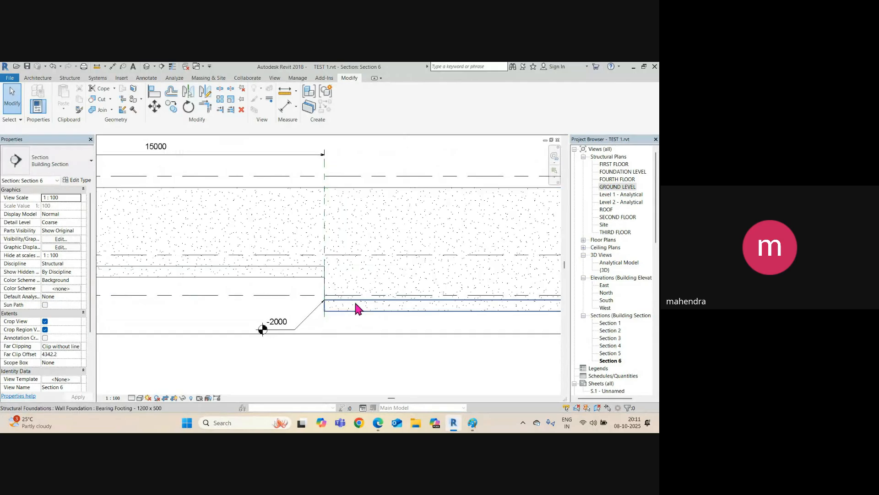
left_click(330, 288)
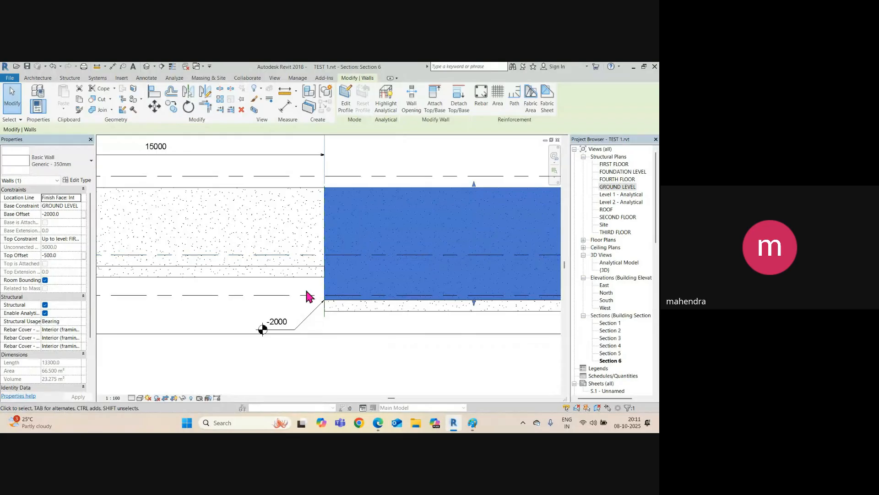
Step: Open the 3D view and examine the step between the upper and lower wall footings from both sides of the wall
left_click(353, 314)
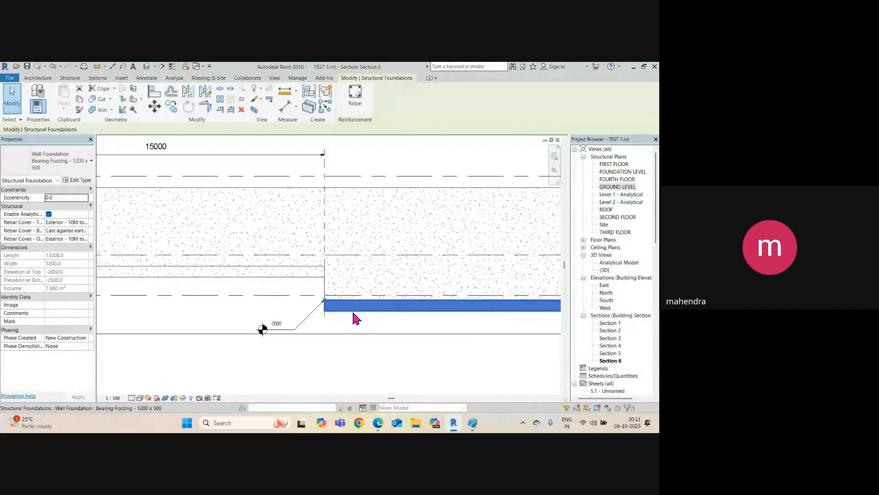
key("Escape")
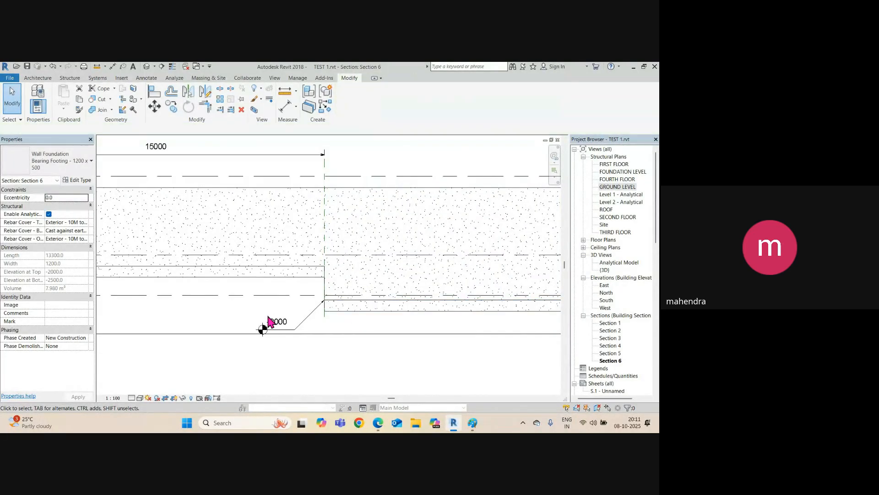
scroll(321, 313, "down", 2)
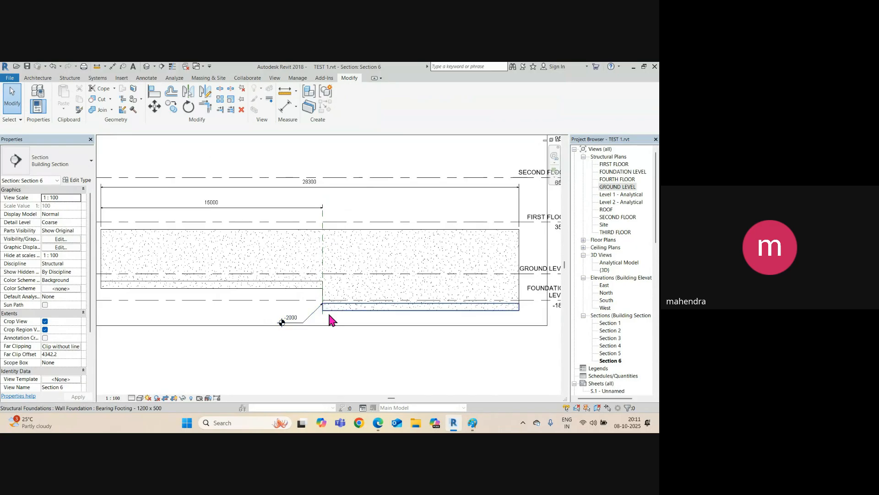
left_click(147, 67)
scroll(294, 268, "down", 3)
scroll(334, 310, "down", 3)
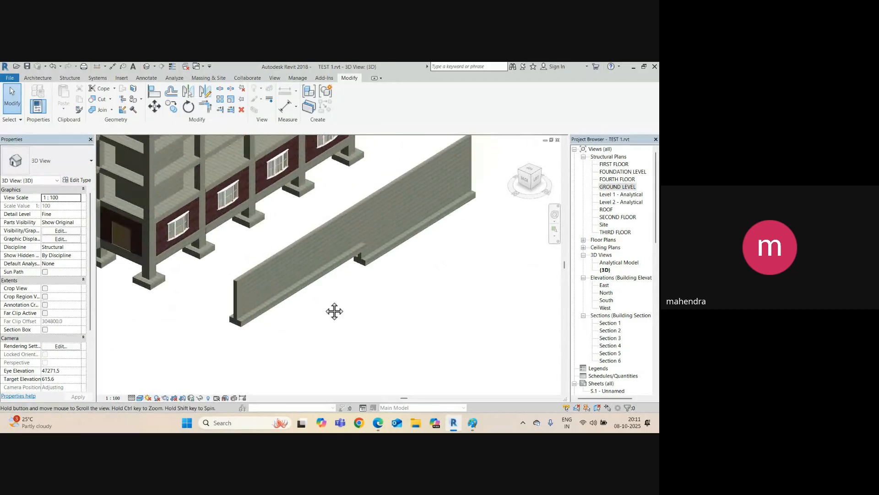
mouse_move(385, 311)
middle_mouse_down("shift")
mouse_move(338, 293)
mouse_move(378, 300)
middle_mouse_up("shift")
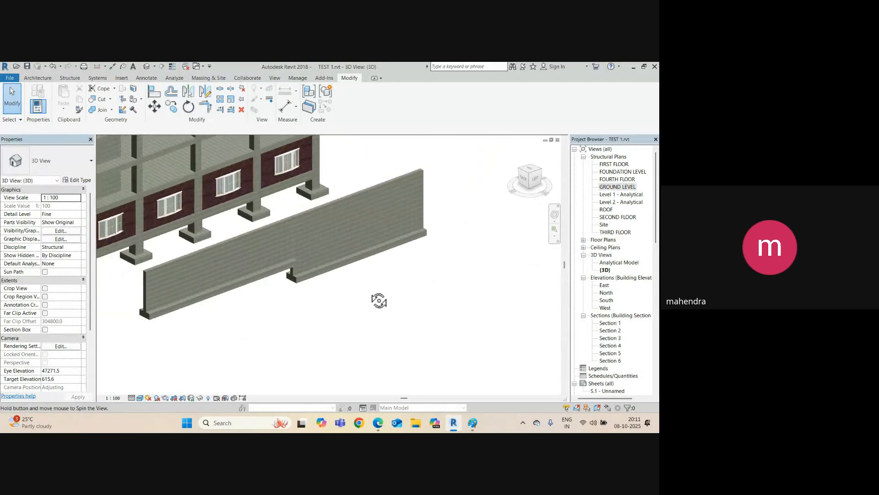
left_click(314, 285)
middle_click_drag(298, 304, 256, 311, "shift")
scroll(275, 263, "up", 3)
middle_click_drag(292, 234, 277, 305)
left_click(260, 294)
scroll(330, 255, "down", 3)
middle_click_drag(328, 297, 343, 331, "shift")
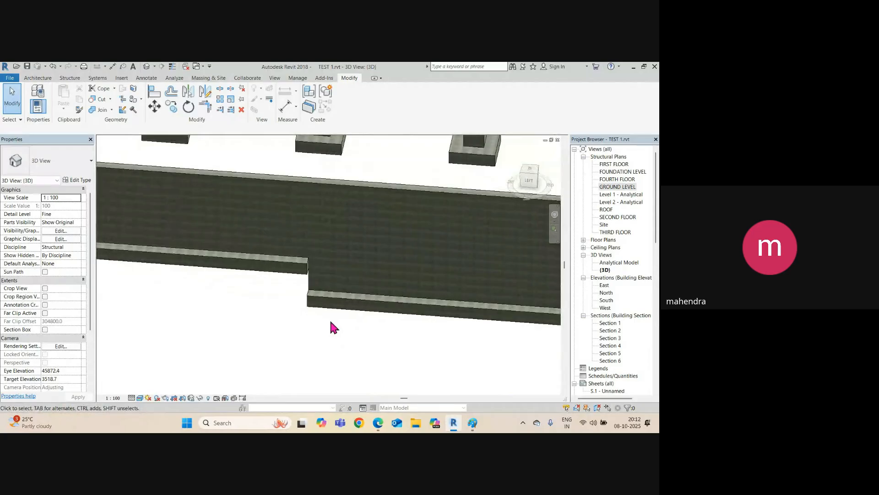
scroll(294, 294, "up", 2)
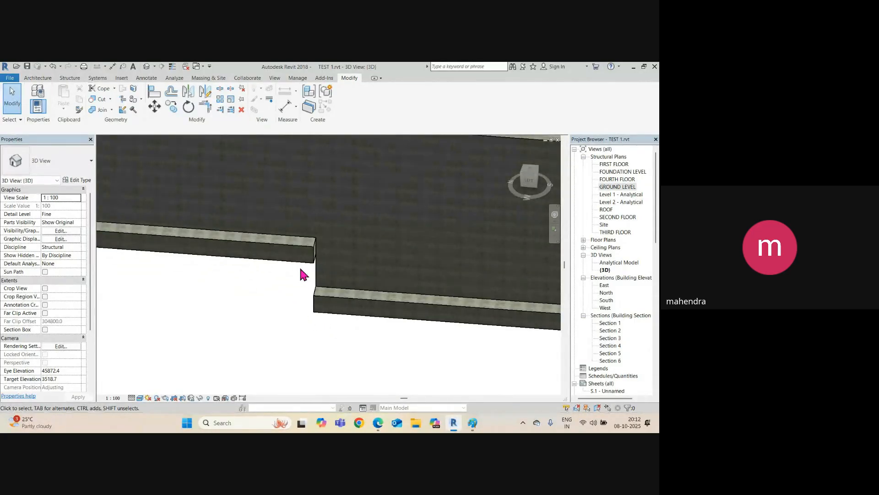
scroll(294, 274, "down", 2)
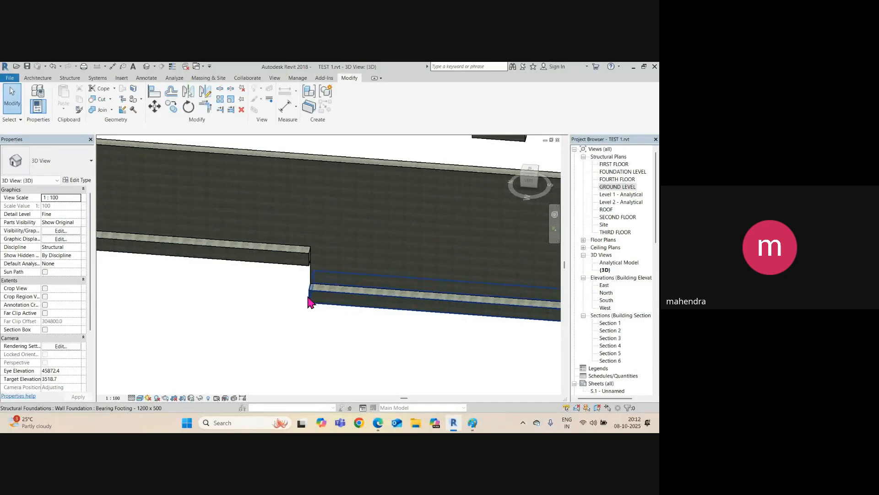
Step: In Section 6, draw detail lines from the lower footing's bottom corner: 500 mm horizontally outward, rising at 135° to the upper footing's underside
key("ctrl+Tab")
scroll(327, 301, "up", 5)
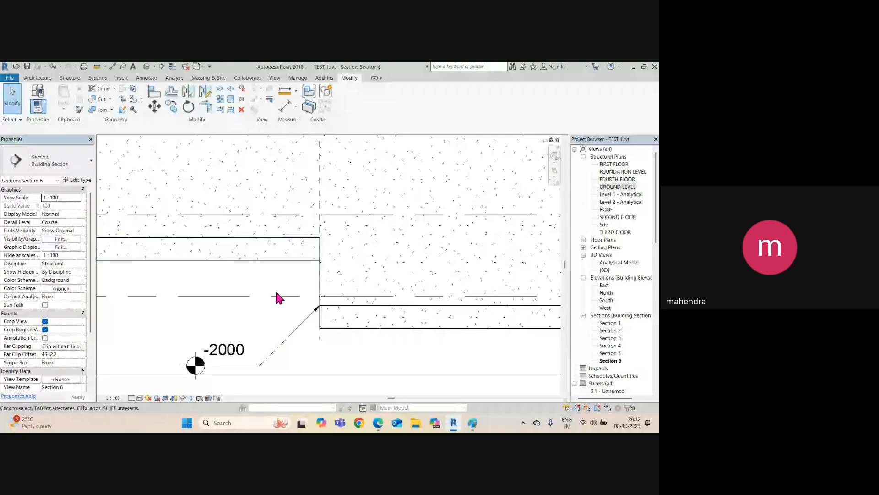
middle_click_drag(330, 344, 359, 310)
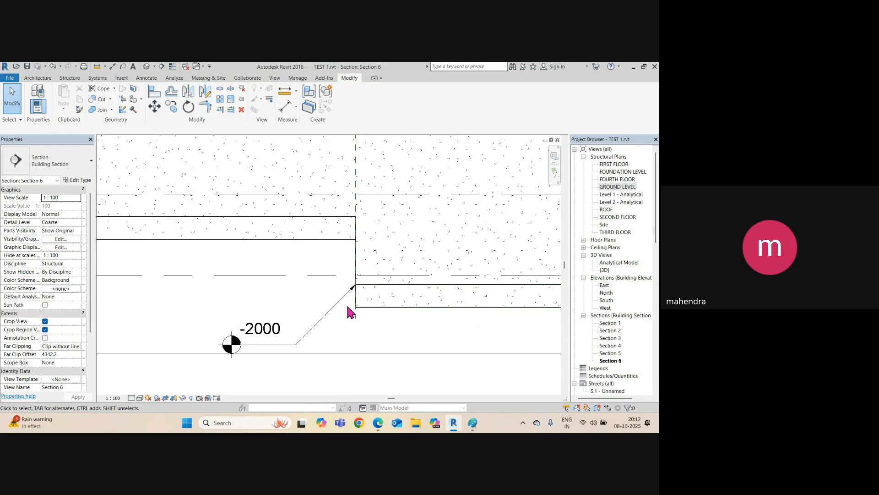
key("d")
key("l")
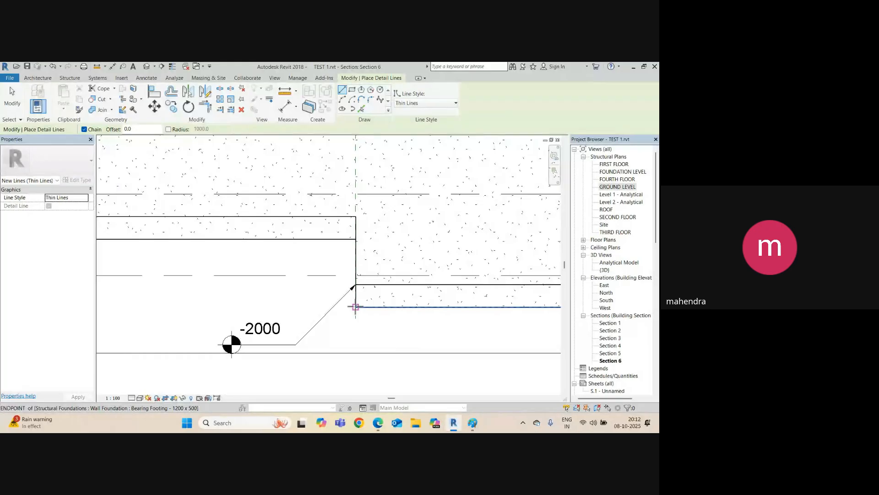
left_click(356, 306)
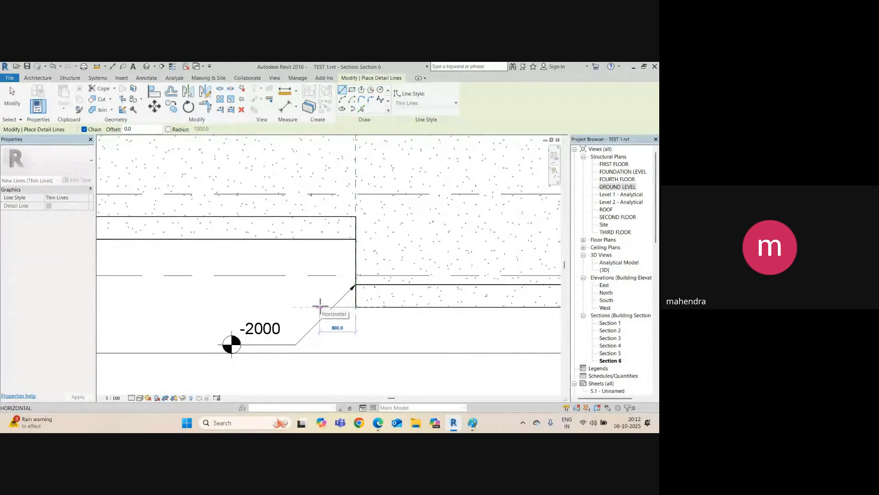
type("500")
key("Return")
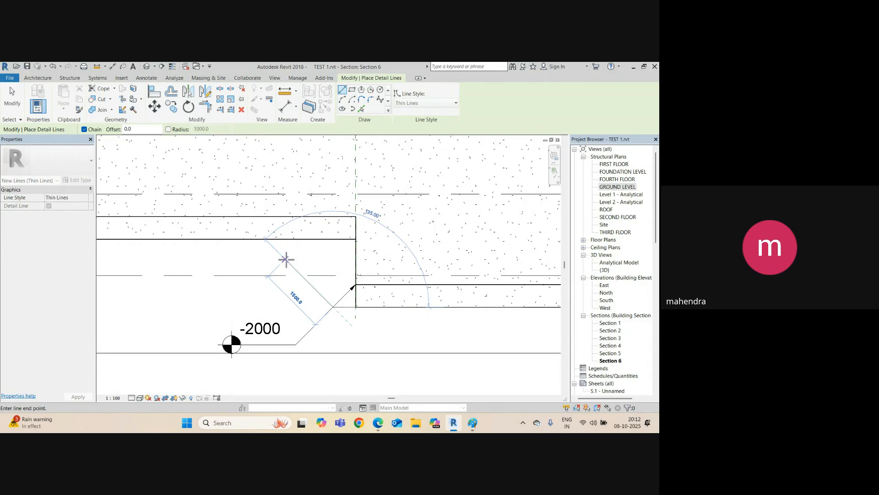
left_click(266, 239)
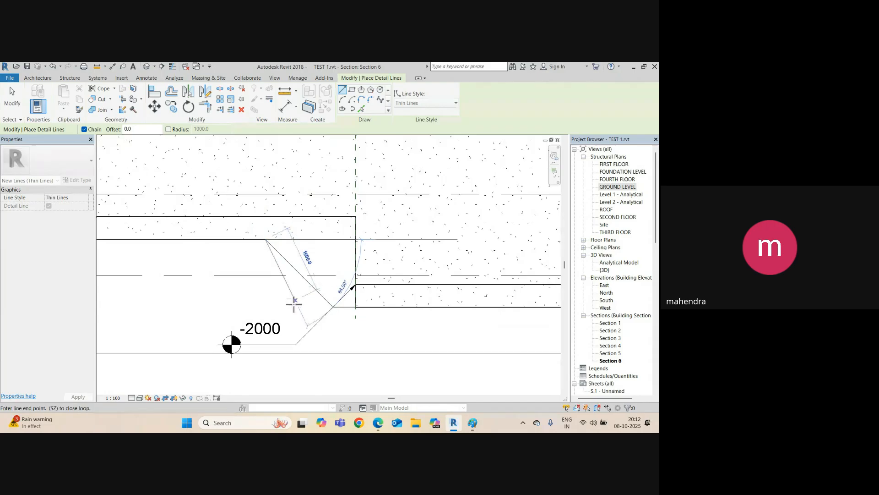
key("Escape")
key("Escape")
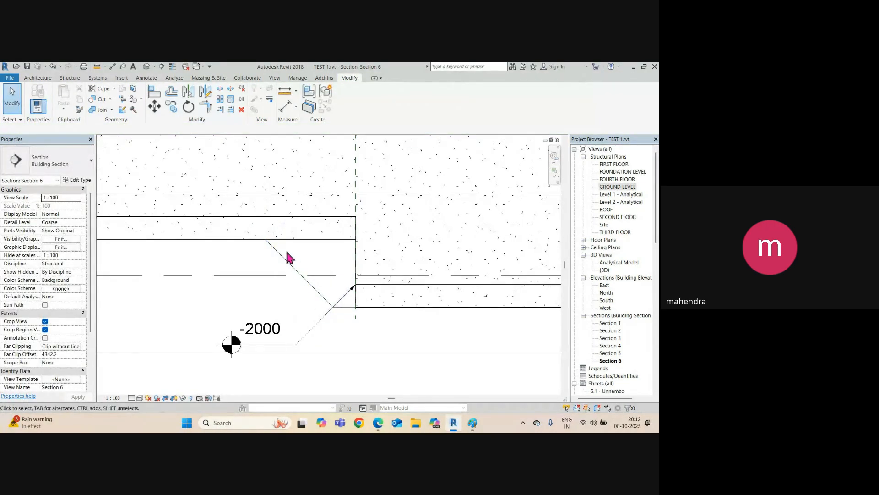
scroll(264, 245, "up", 1)
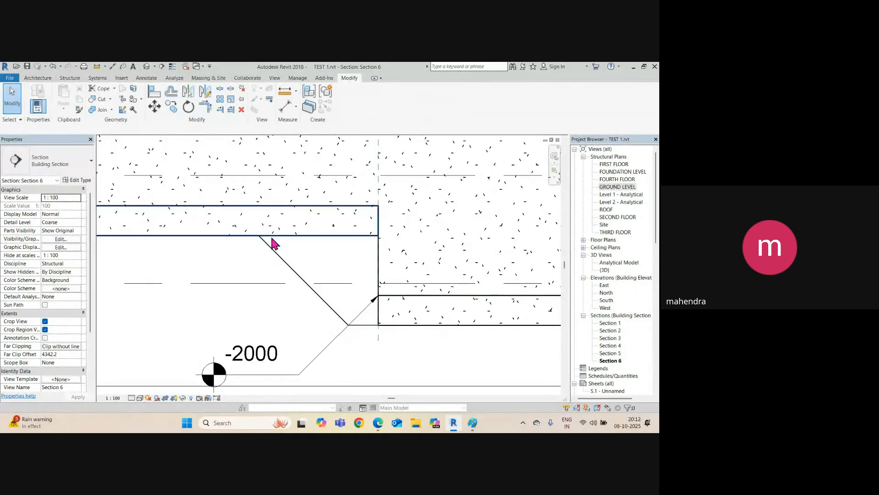
Step: Return to the 3D view and examine the gap between the footings and the lower footing's properties
left_click(147, 67)
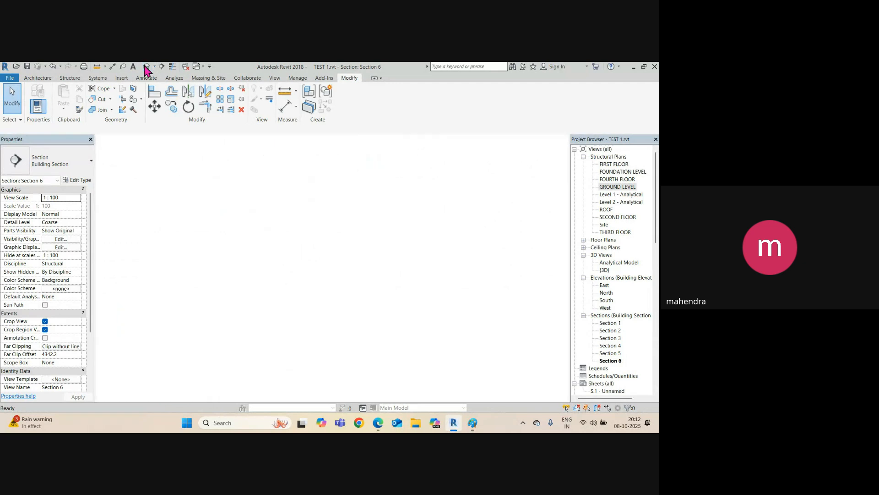
left_click(319, 299)
middle_click_drag(316, 298, 363, 304, "shift")
left_click(362, 303)
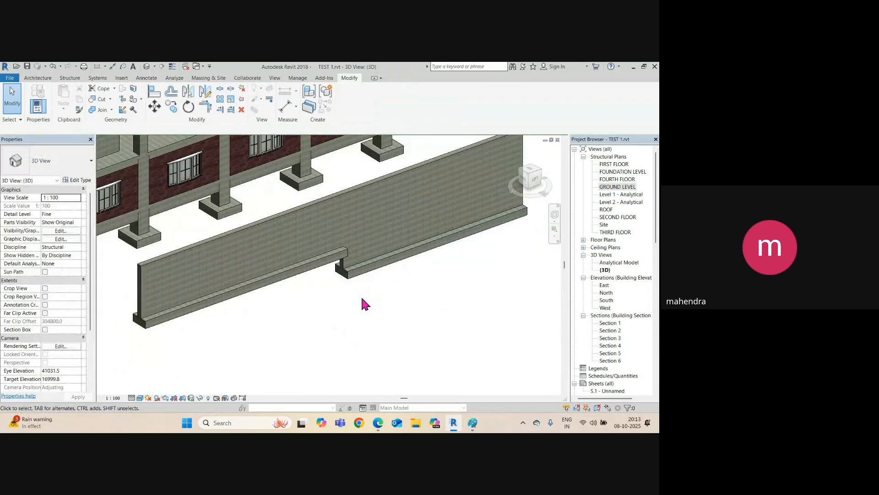
left_click(69, 78)
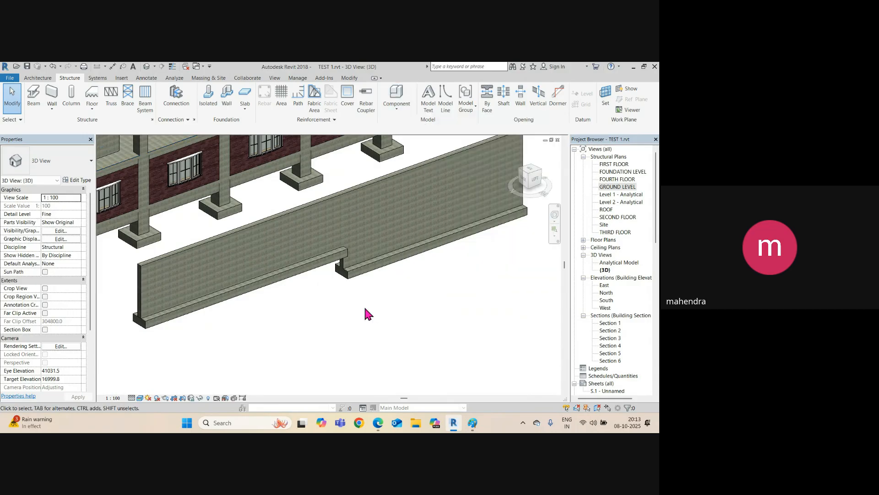
left_click(368, 275)
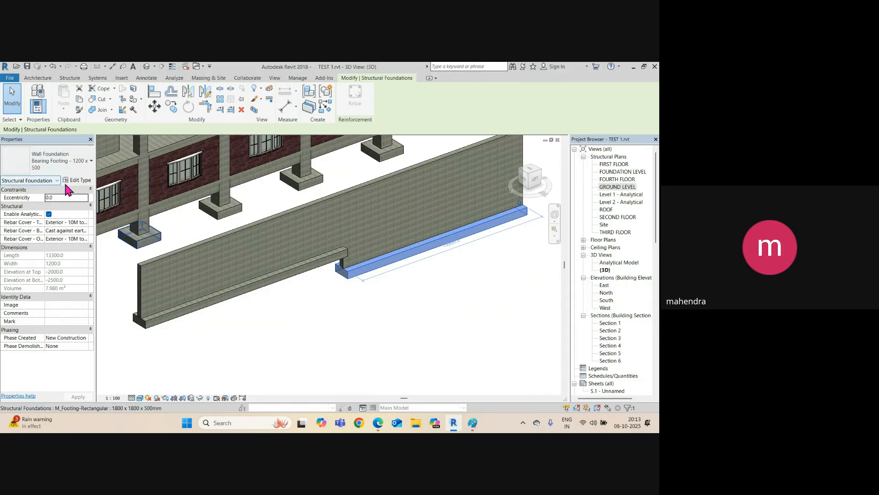
left_click(375, 298)
left_click(360, 275)
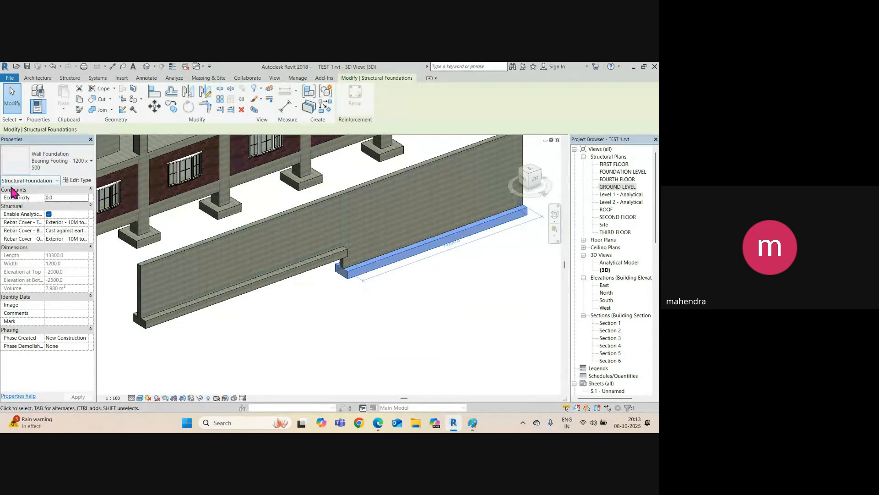
left_click(298, 304)
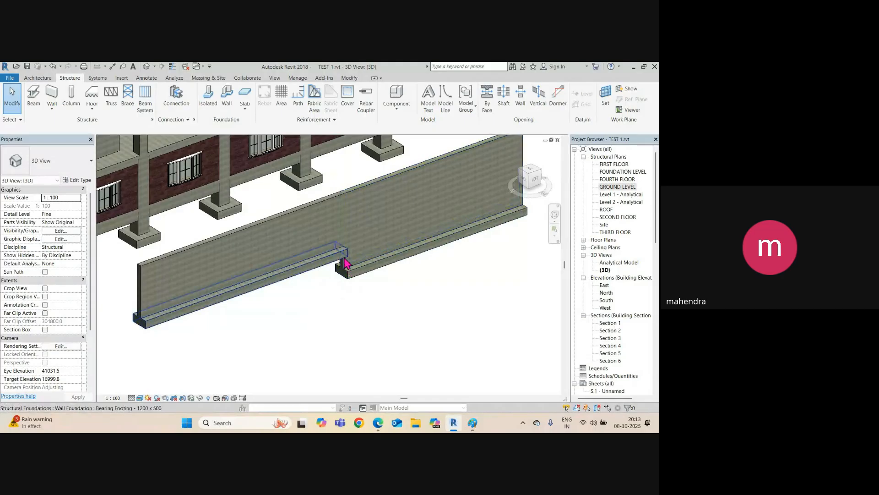
left_click(348, 277)
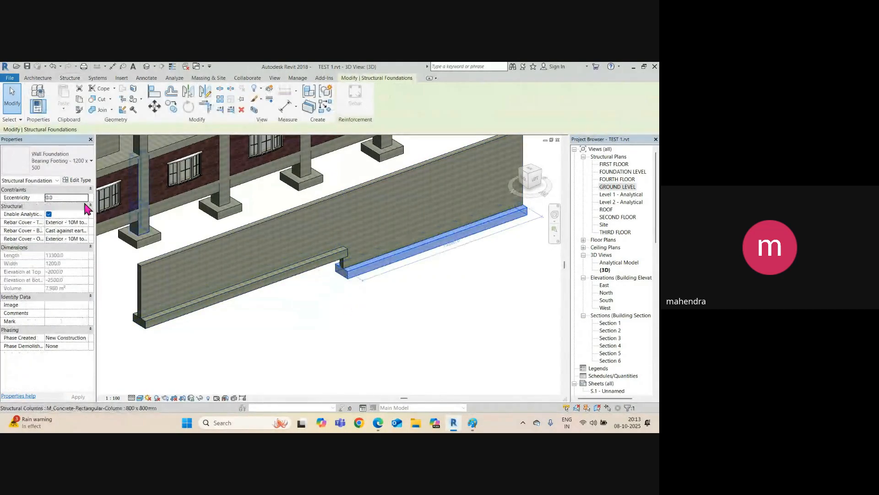
left_click(330, 346)
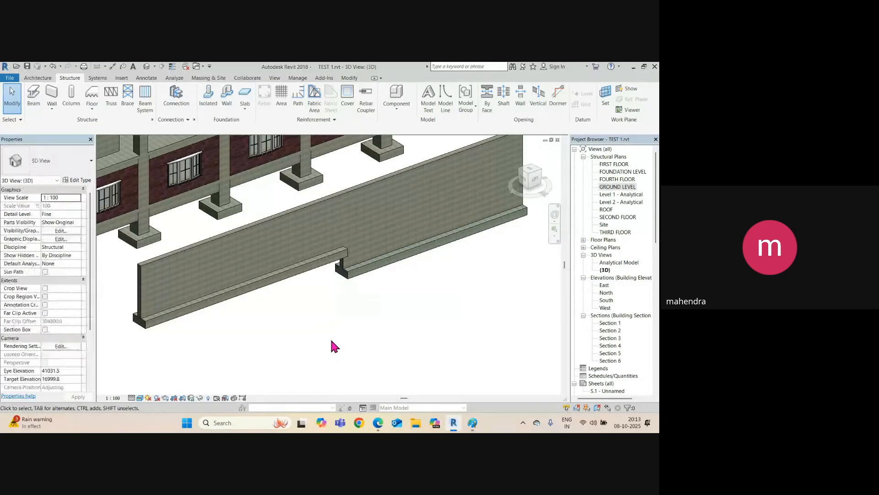
Step: Create an in-place model component in the Structural Foundations category and name it STEP
left_click(406, 108)
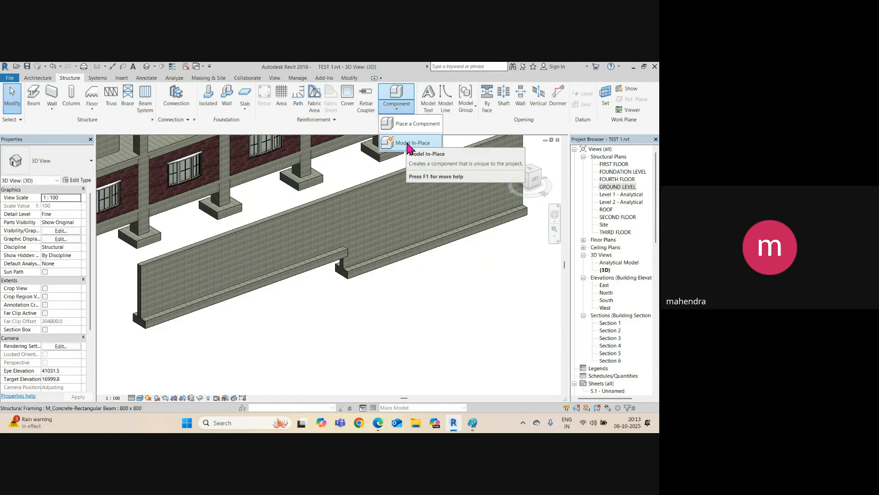
left_click(423, 146)
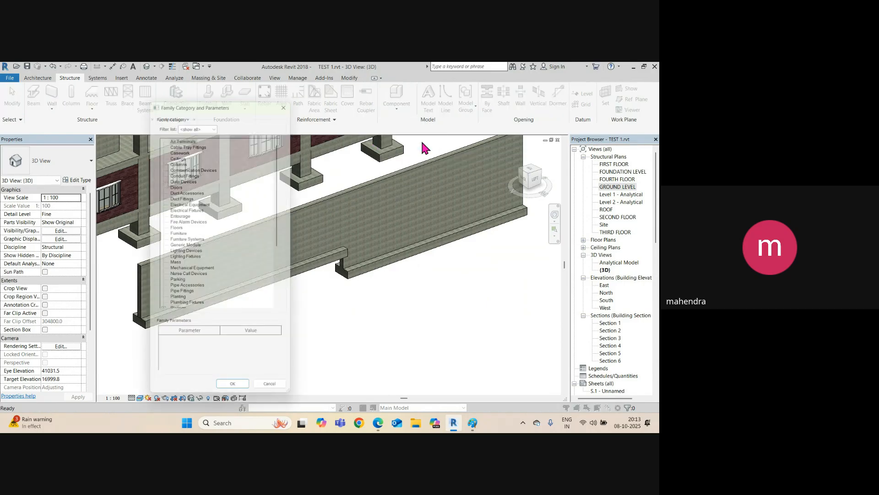
left_click_drag(211, 101, 257, 86)
scroll(235, 207, "down", 5)
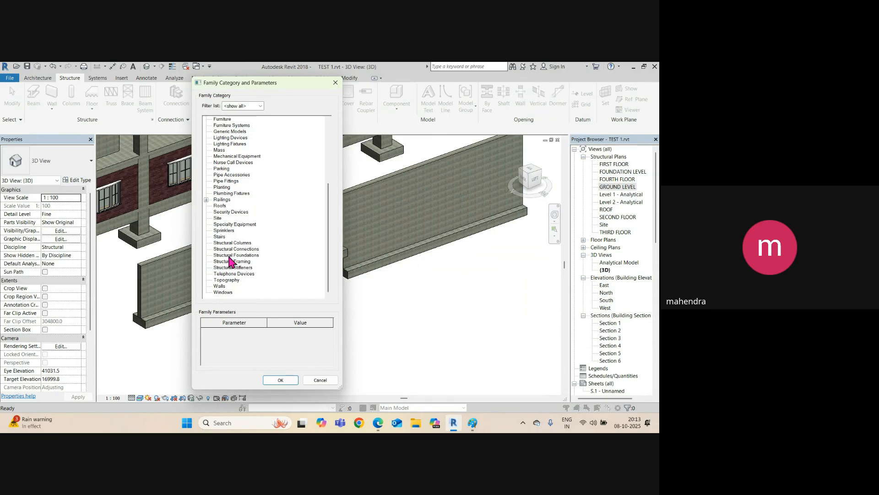
left_click(229, 255)
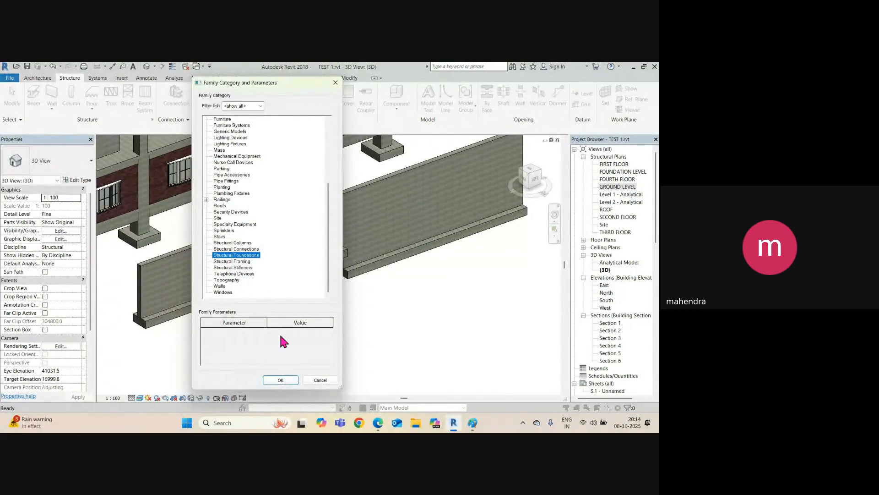
left_click(291, 381)
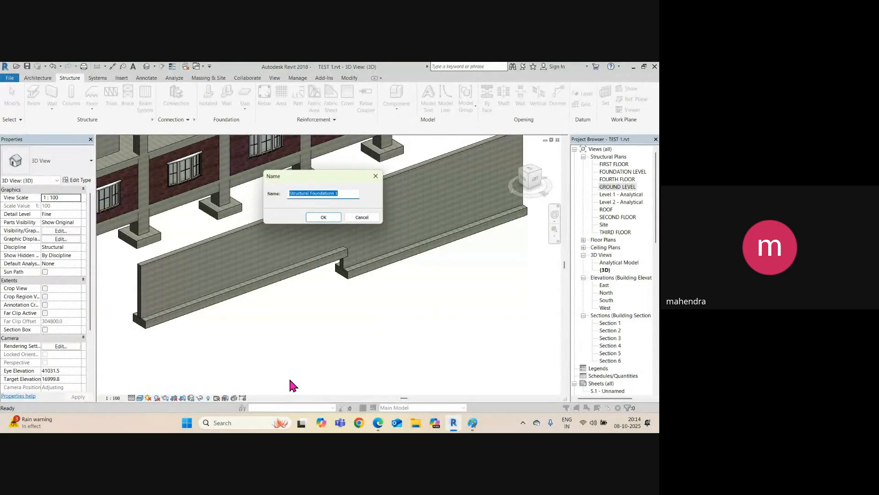
type("STEP")
left_click(324, 217)
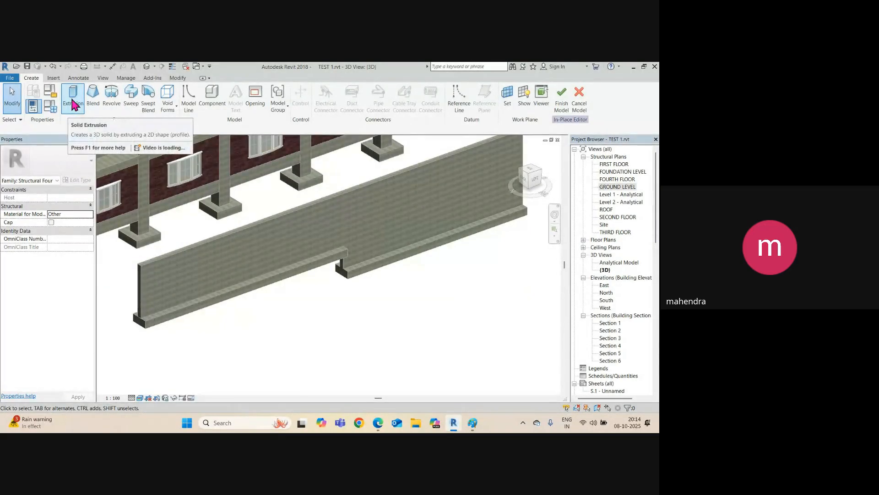
Step: Start a solid extrusion and set its work plane by picking the side face of the upper wall footing
left_click(74, 105)
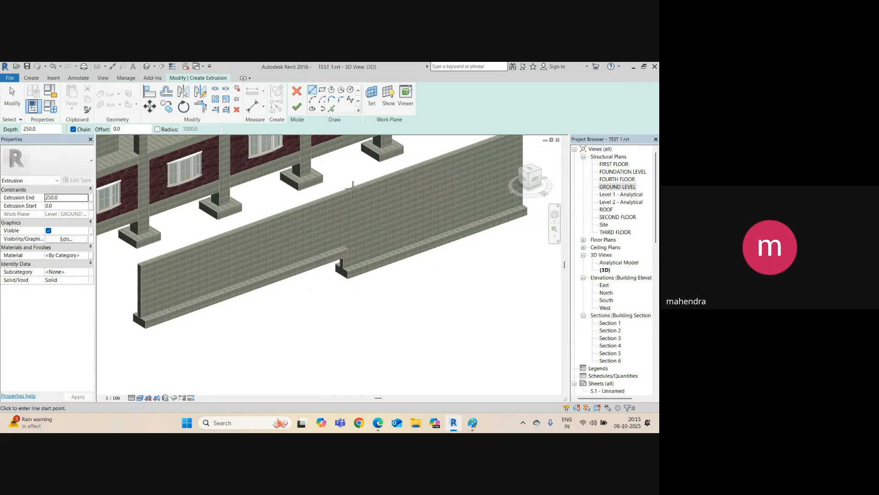
left_click(372, 106)
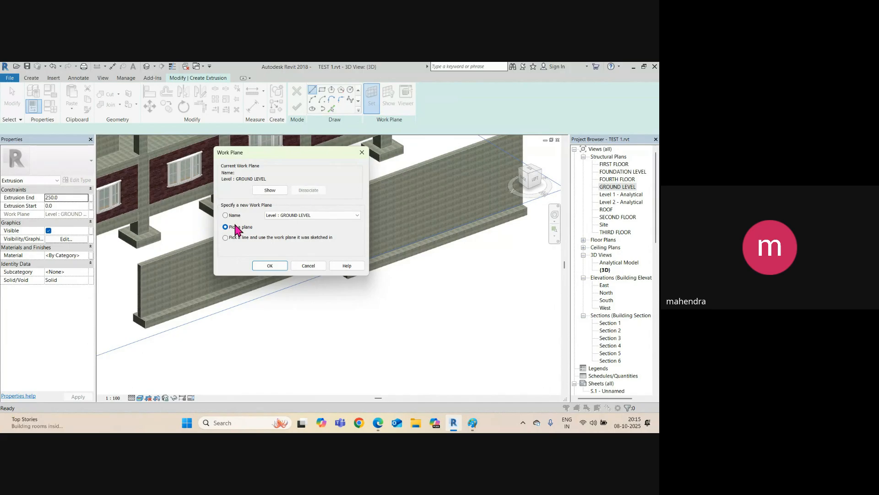
left_click(269, 265)
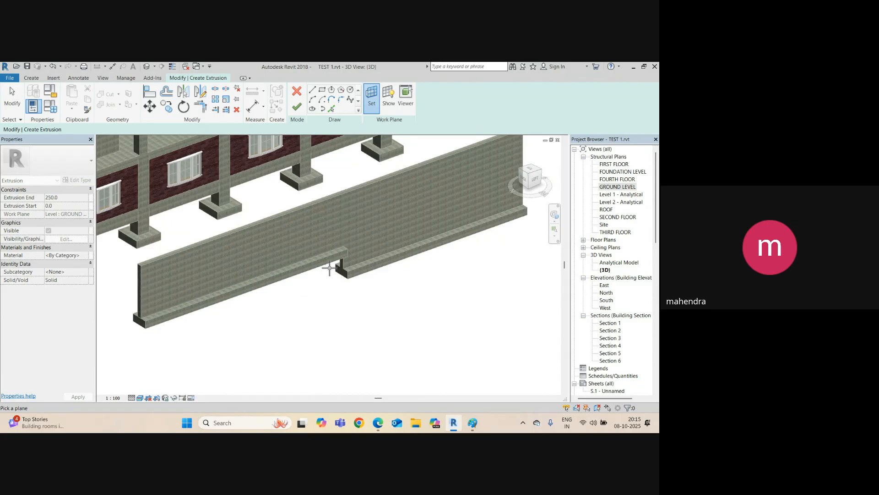
scroll(339, 277, "up", 3)
scroll(341, 279, "up", 1)
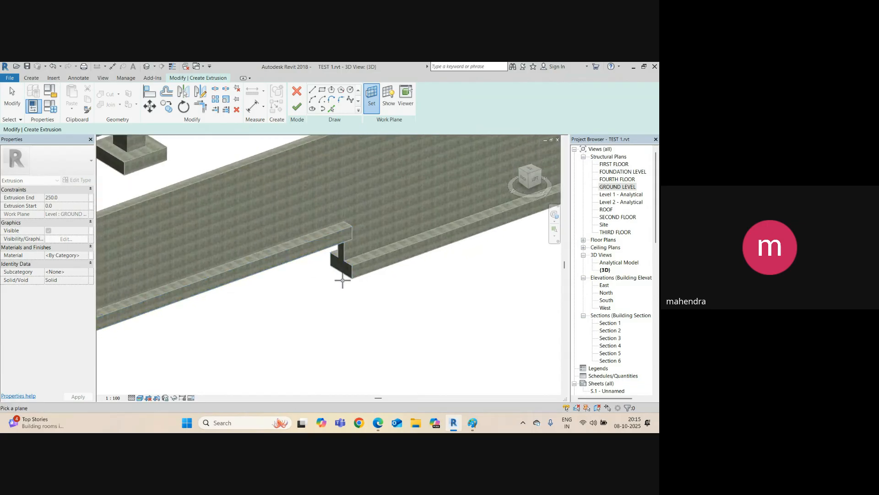
scroll(324, 236, "up", 2)
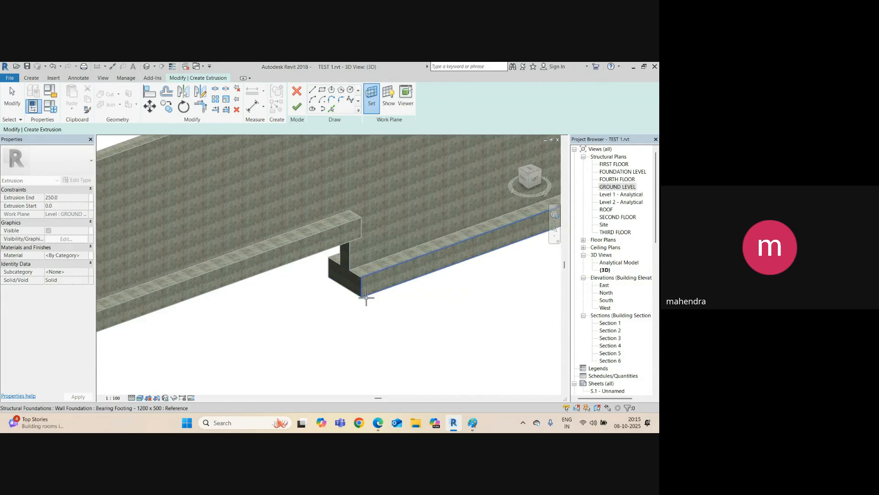
left_click(332, 231)
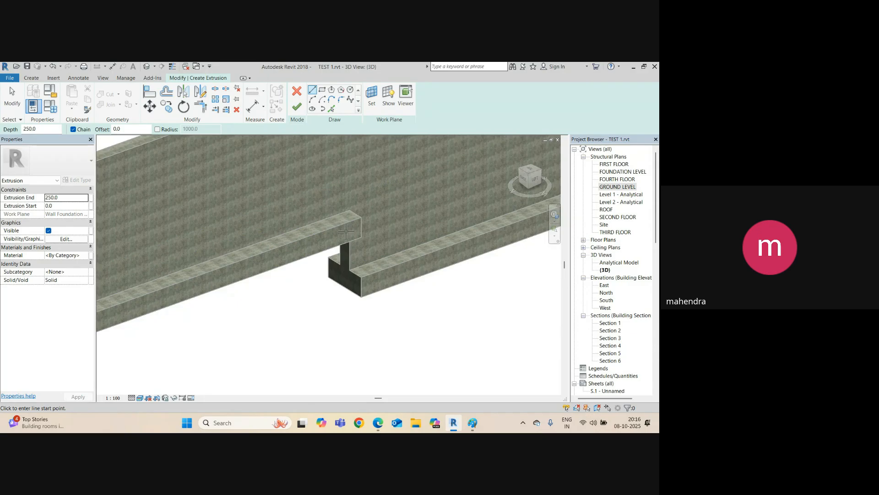
Step: In Section 6, sketch a closed four-line extrusion profile over the step, following the upper footing's underside, the lower footing's end and the detail lines
key("ctrl+Tab")
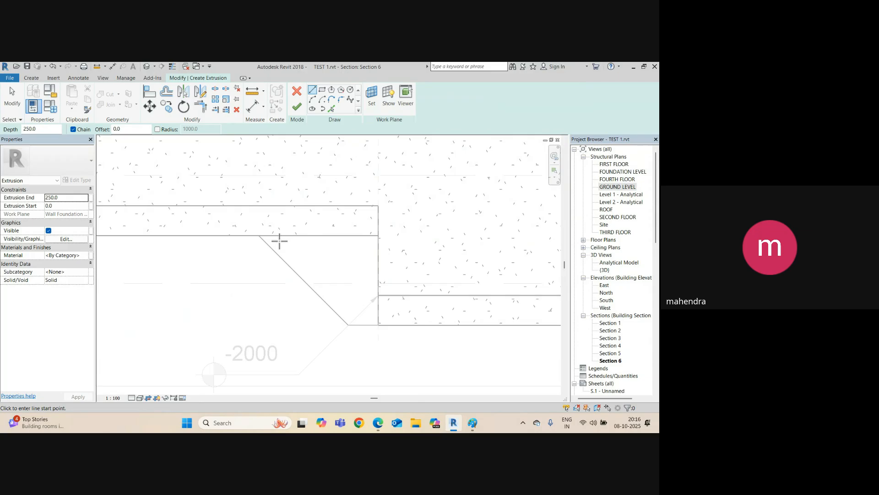
left_click(312, 92)
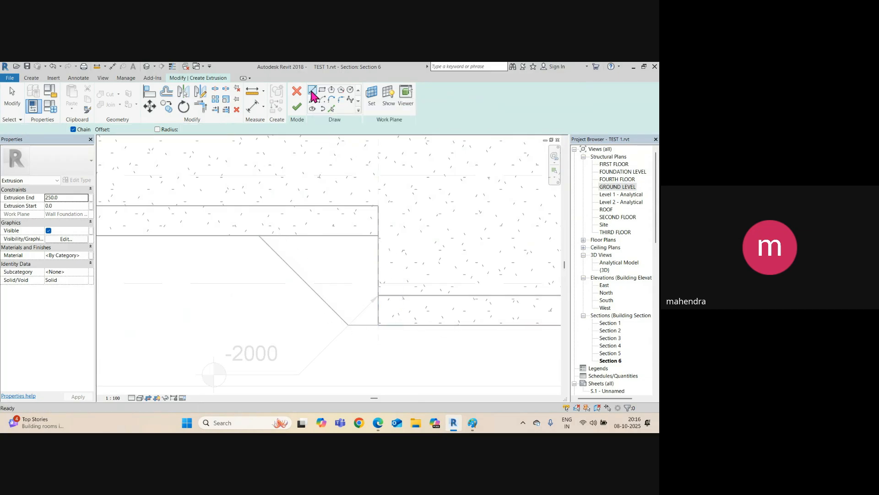
left_click(260, 235)
left_click(378, 235)
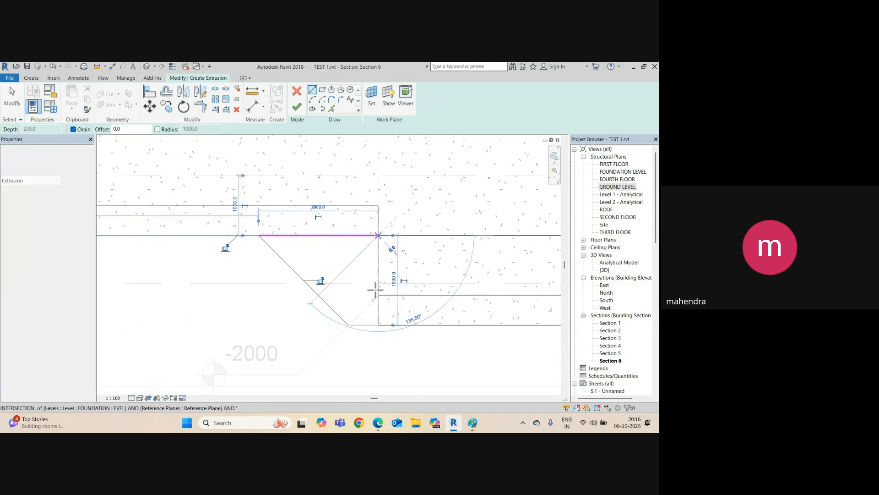
left_click(378, 324)
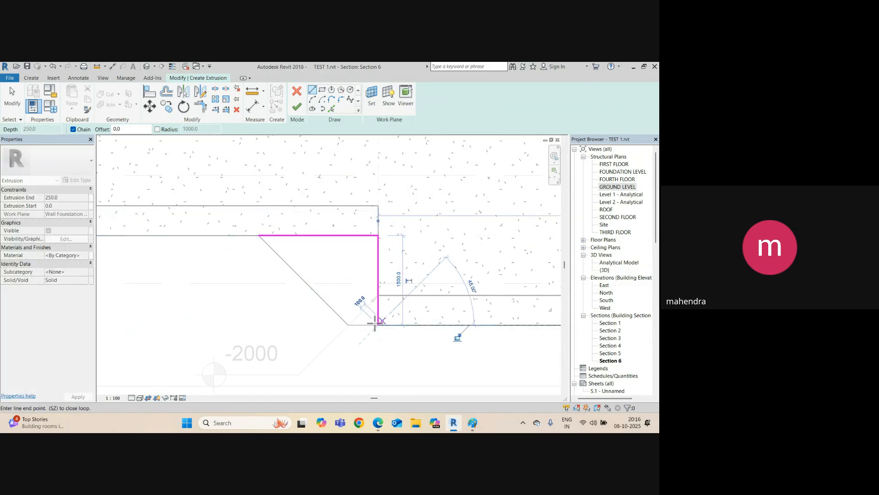
left_click(348, 325)
left_click(260, 235)
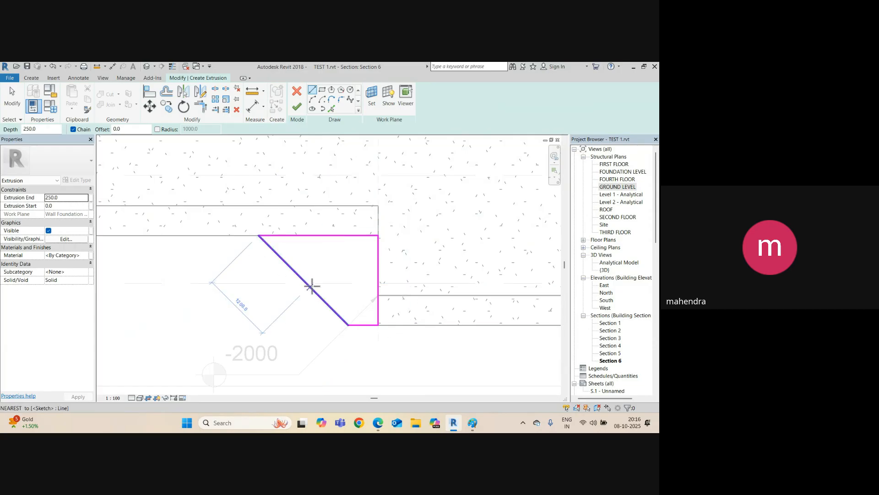
Step: Check the profile as one connected chain of lines and finish the extrusion with a depth of 250
key("Escape")
key("Tab")
left_click(300, 273)
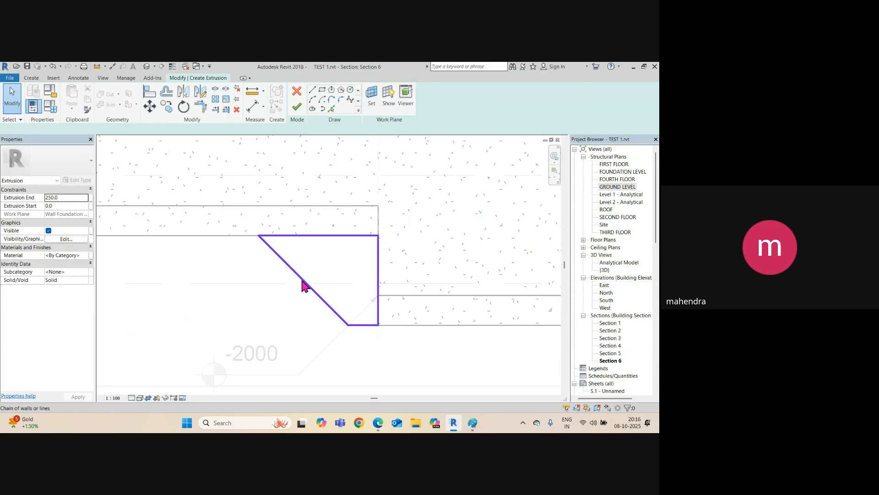
left_click(341, 356)
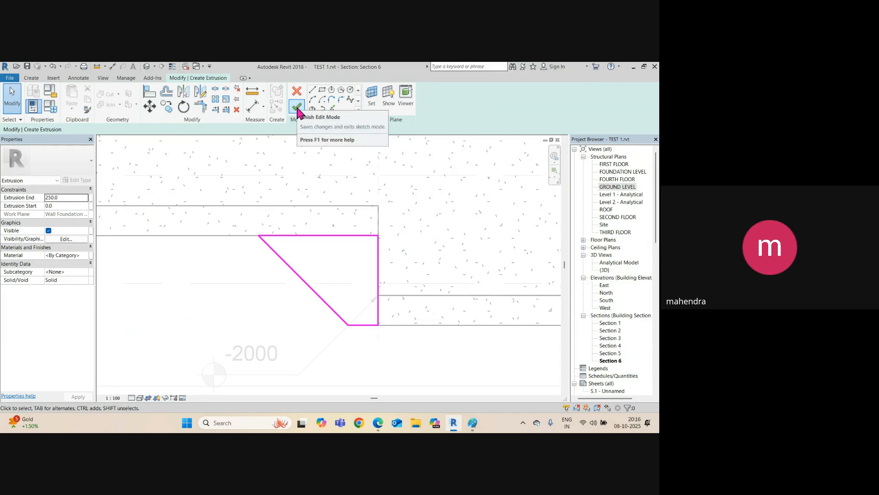
left_click(297, 108)
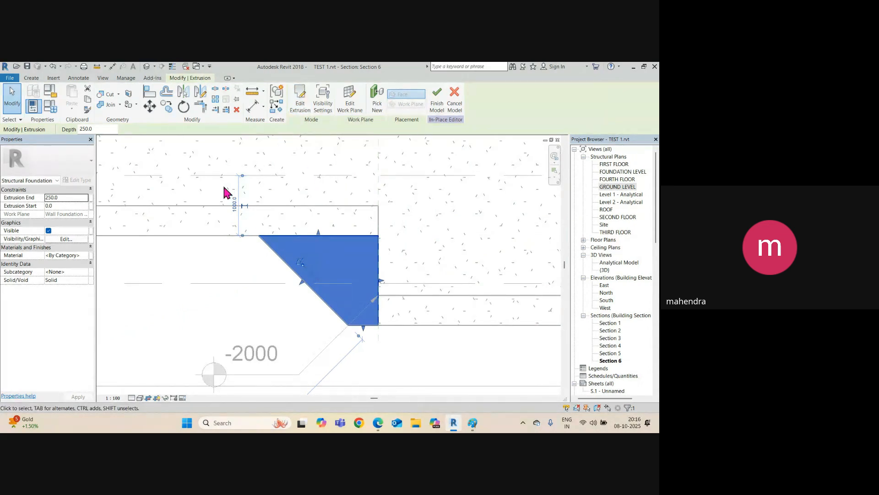
Step: In the 3D view, align the extrusion's inner face to the lower footing's side face on the opposite side of the wall
left_click(147, 66)
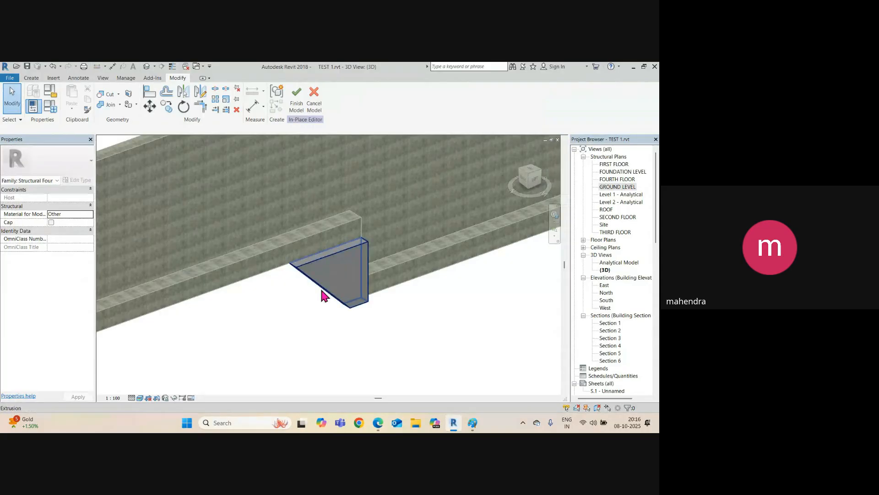
left_click(320, 298)
middle_click_drag(314, 305, 433, 249, "shift")
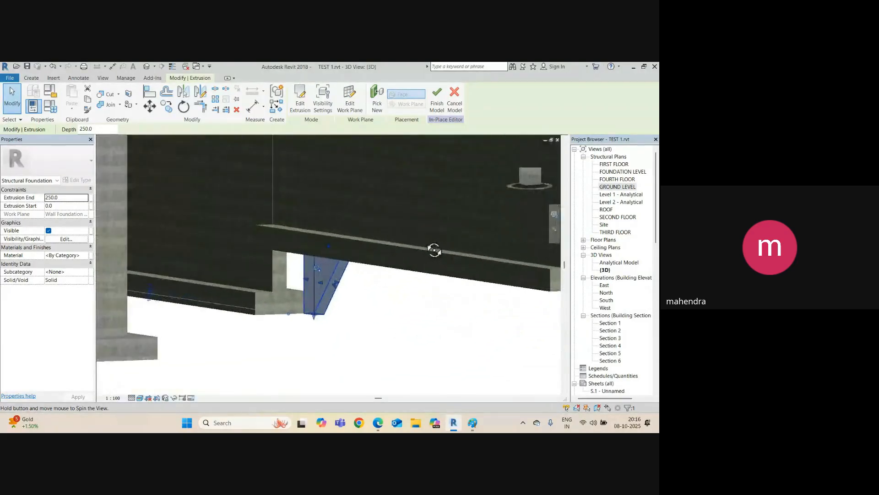
scroll(341, 293, "up", 2)
middle_click_drag(341, 292, 394, 298)
left_click(394, 298)
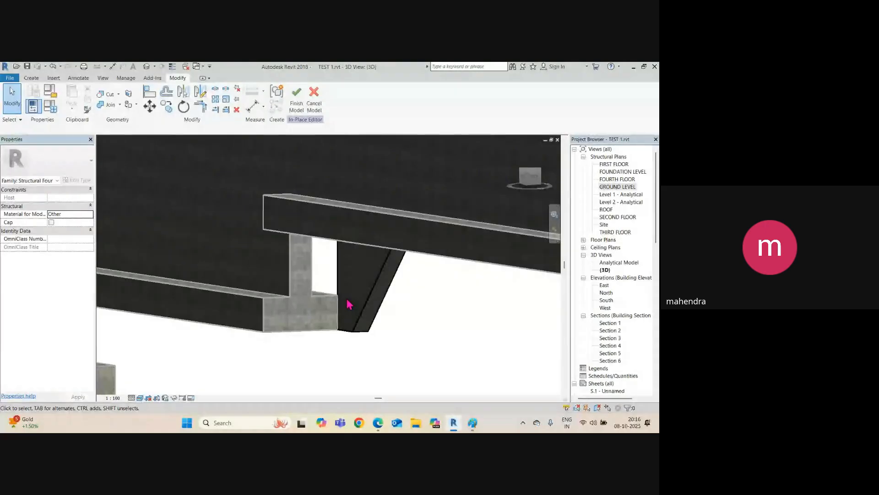
key("a")
key("l")
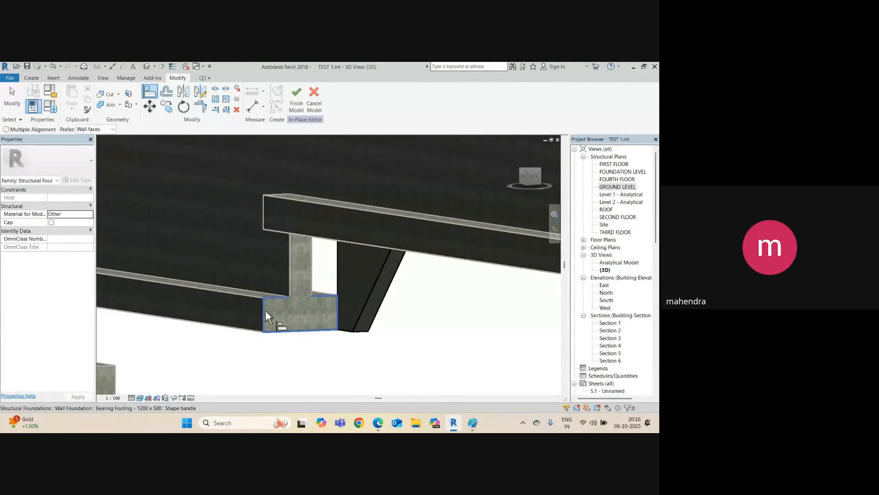
left_click(256, 314)
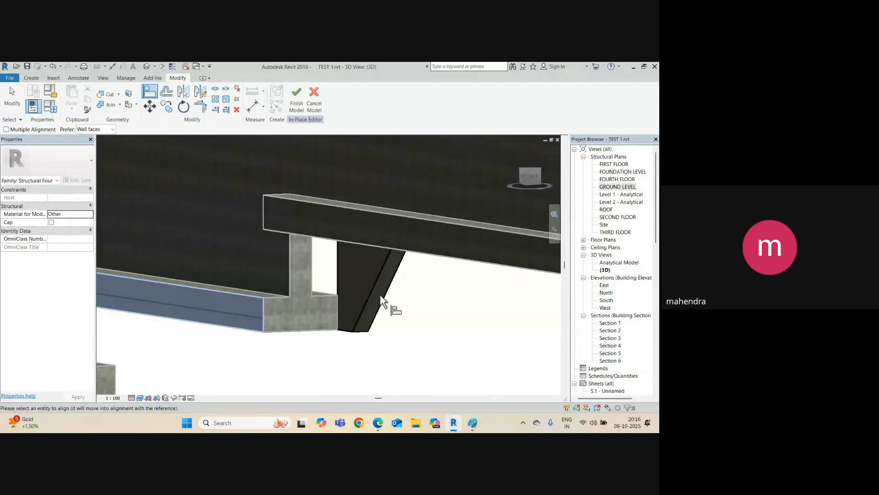
left_click(367, 294)
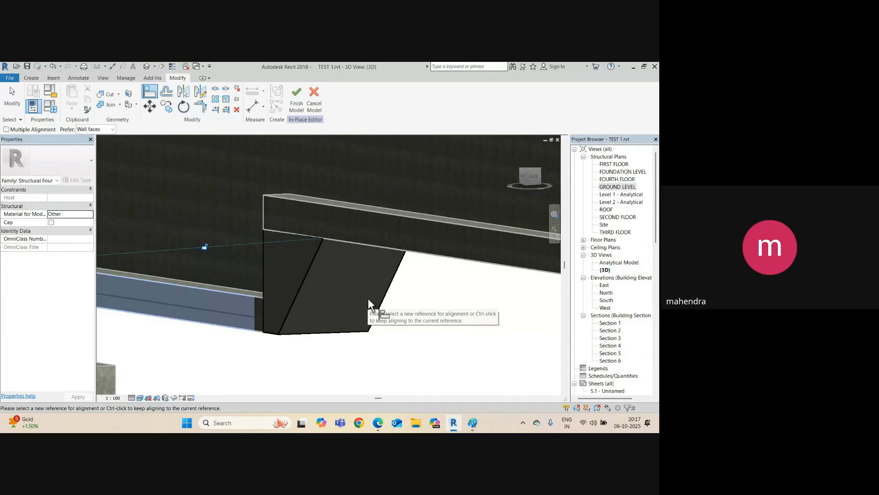
Step: Align the extrusion's protruding outer face flush with the upper footing's near side face
scroll(369, 301, "down", 2)
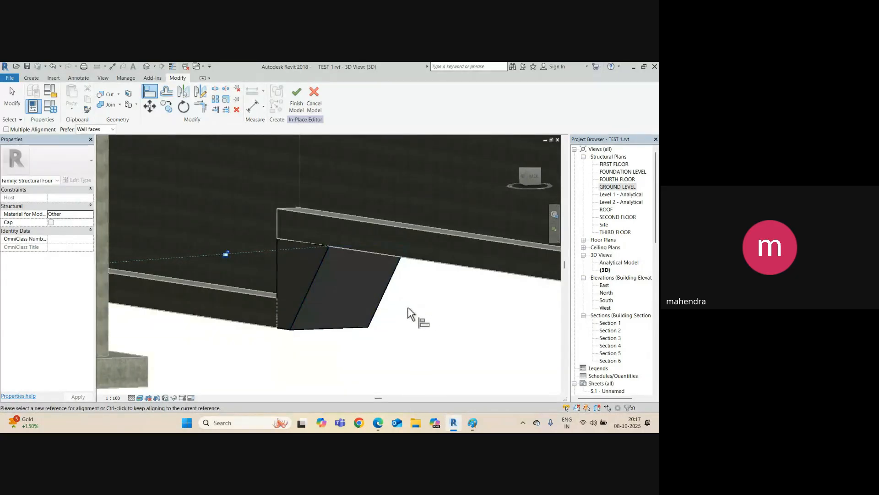
middle_click_drag(408, 308, 480, 291, "shift")
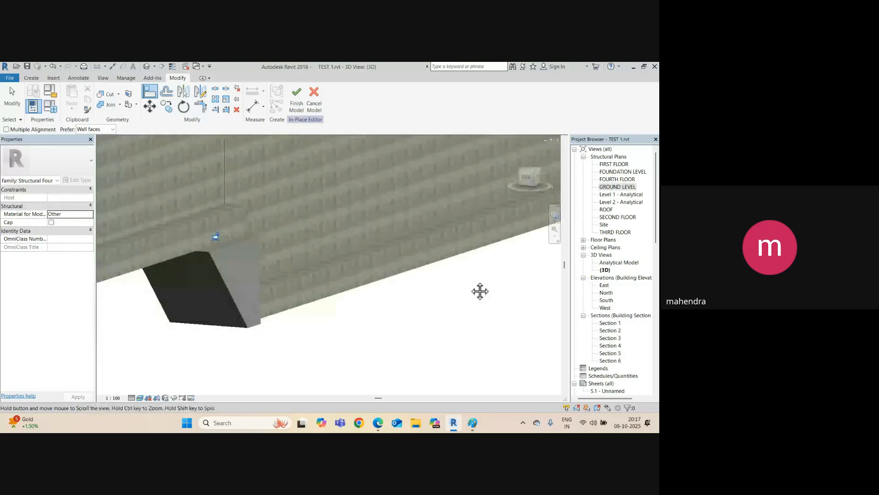
scroll(238, 269, "up", 1)
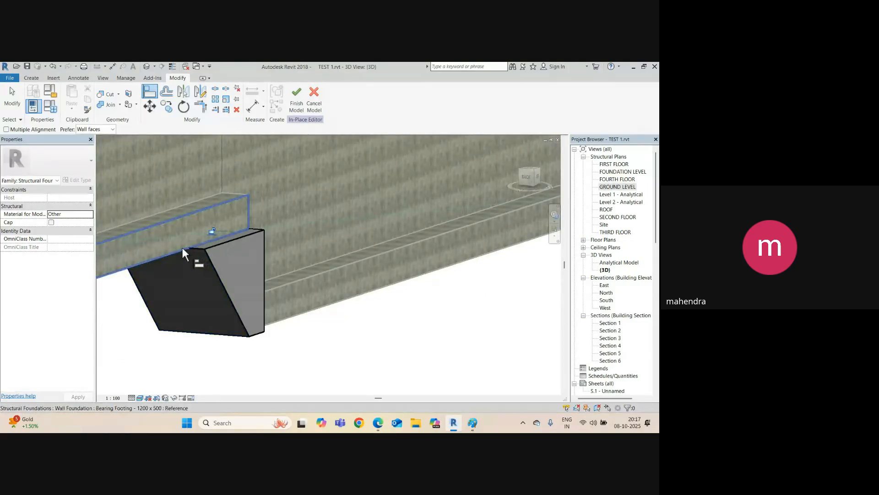
key("Escape")
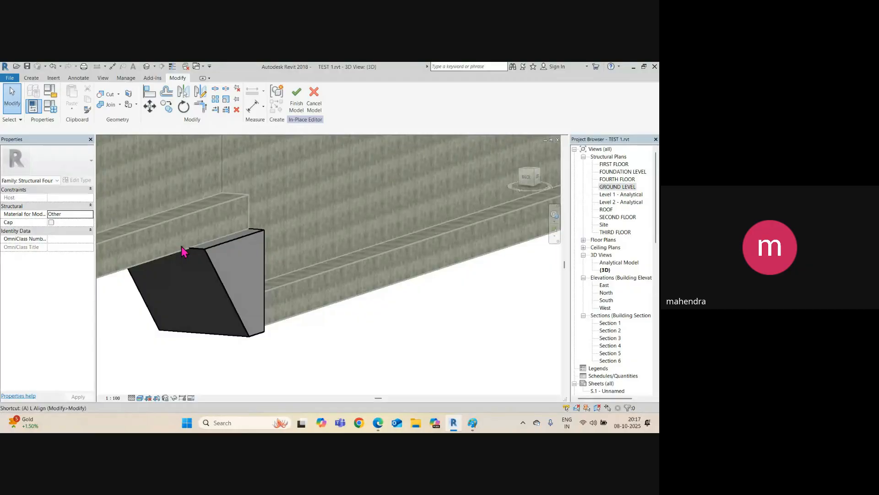
key("l")
left_click(183, 252)
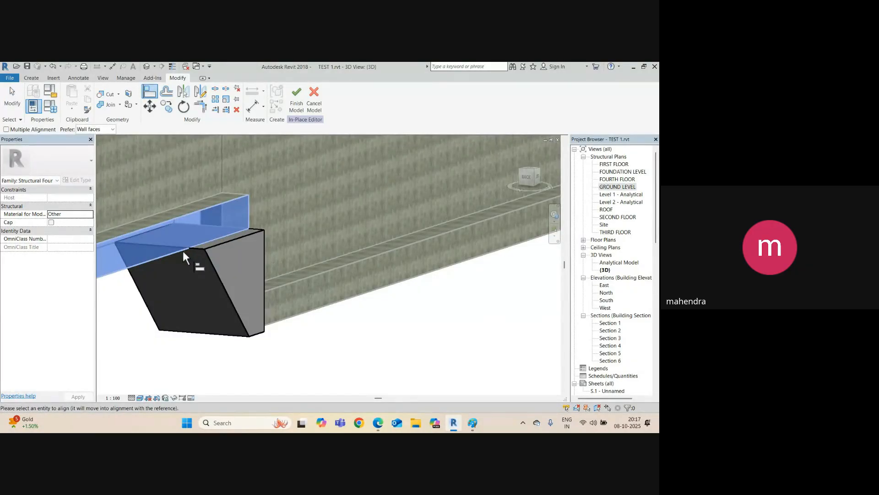
left_click(222, 243)
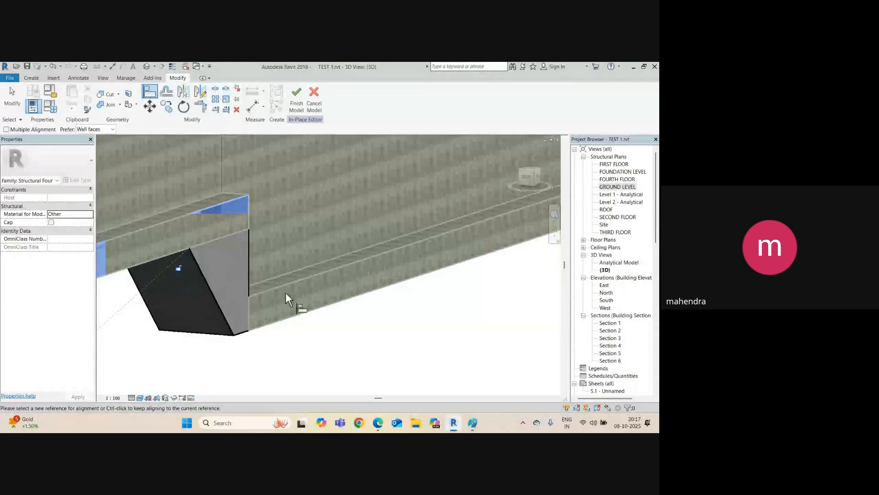
Step: Assign the material Concrete, Cast-in-Place gray to the step extrusion
middle_click_drag(285, 293, 330, 322, "shift")
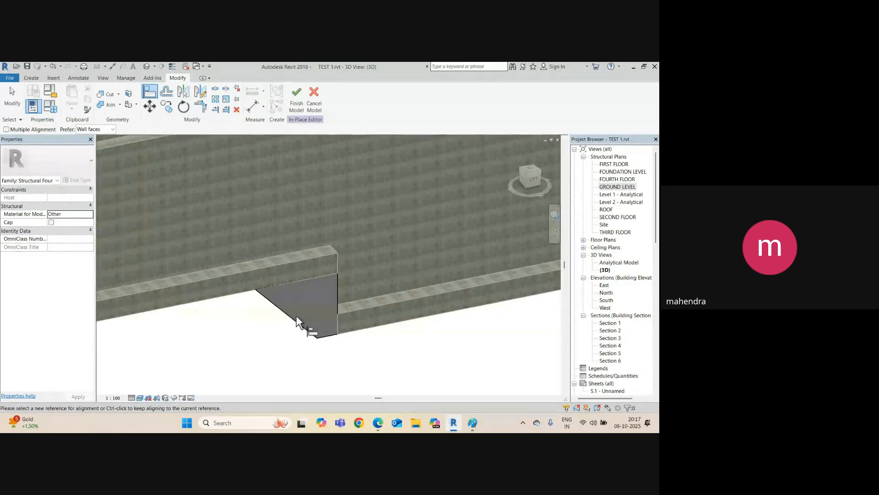
key("Escape")
key("Escape")
left_click(298, 327)
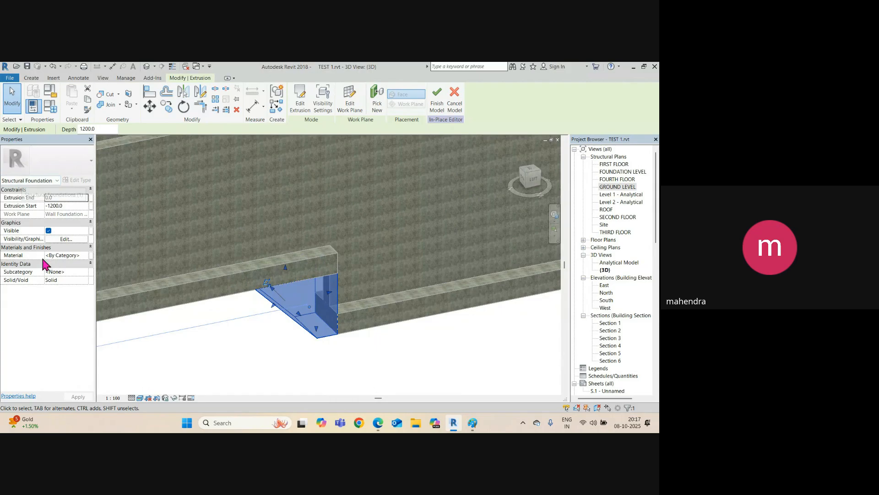
left_click(86, 258)
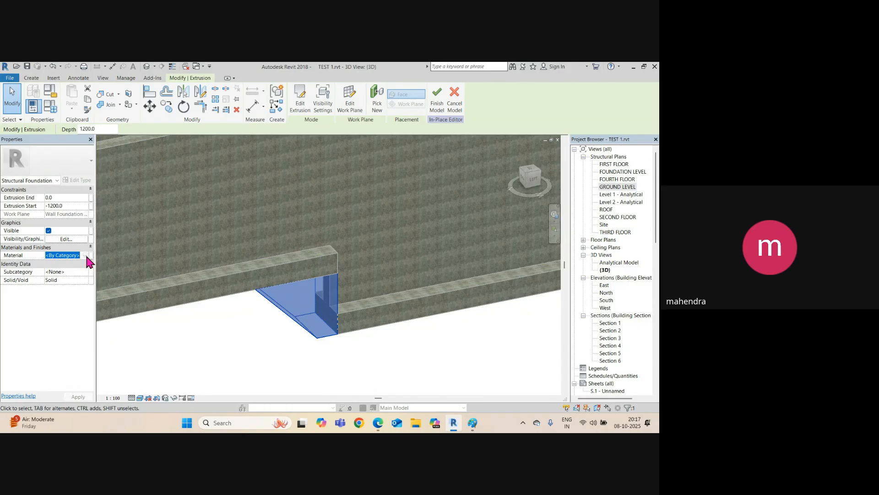
left_click(86, 255)
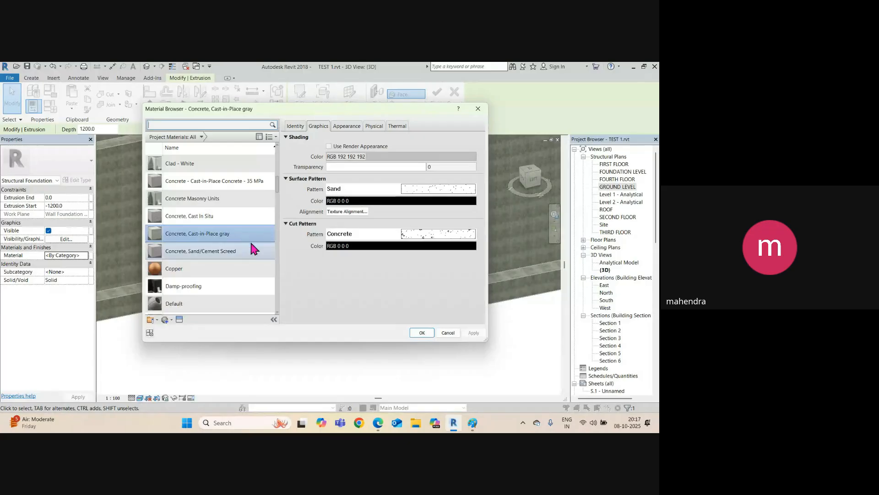
left_click(422, 332)
left_click(382, 346)
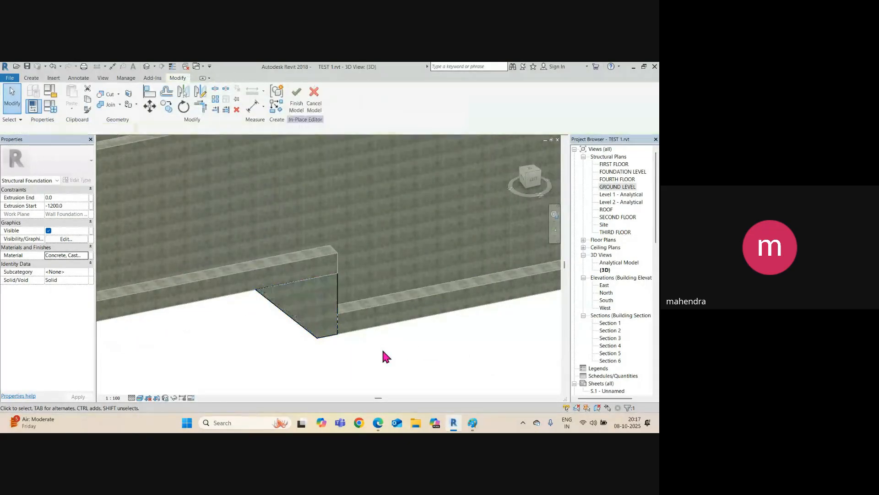
Step: Check the step extrusion from below, finish the in-place model and view the completed stepped footing
left_click(302, 332)
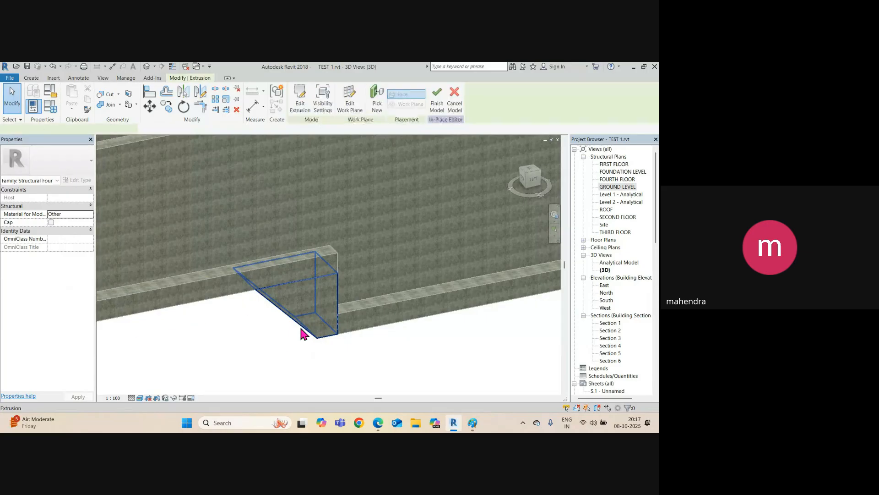
middle_click_drag(304, 329, 275, 300, "shift")
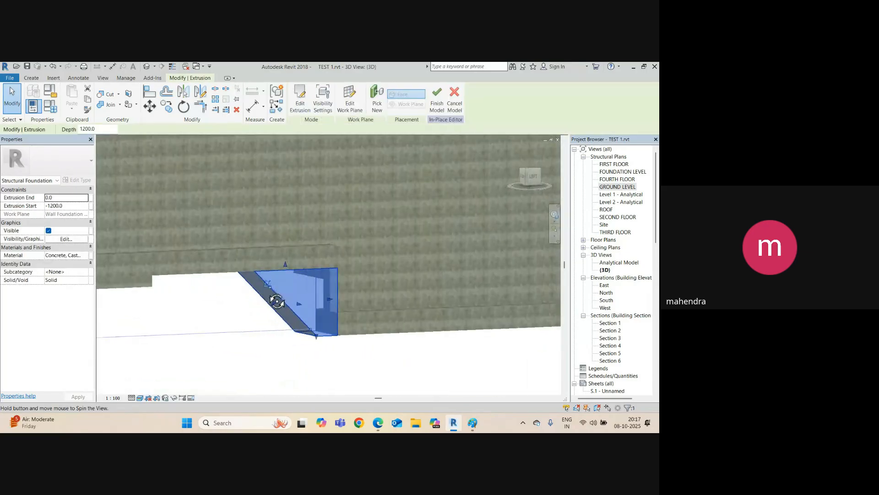
left_click(437, 98)
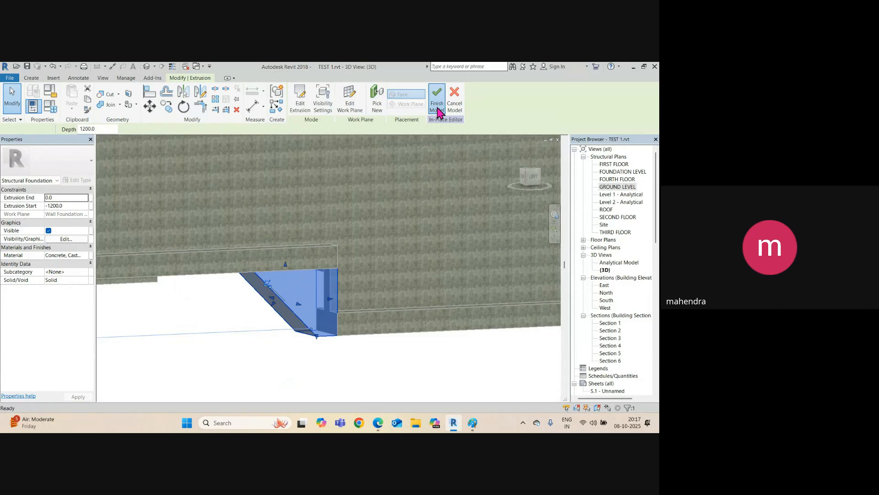
middle_click_drag(326, 306, 320, 328, "shift")
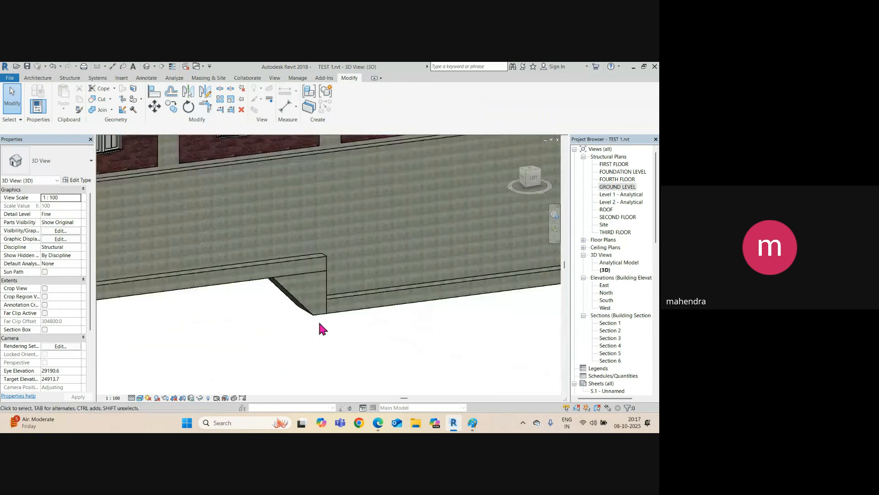
Step: Reopen the in-place step foundation for editing, examine its extrusion's sketch profile and finish the model
left_click(310, 312)
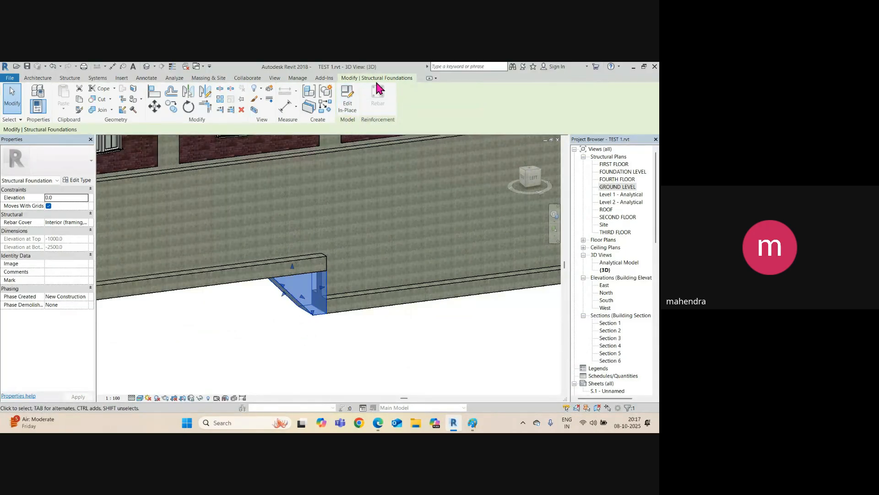
left_click(348, 106)
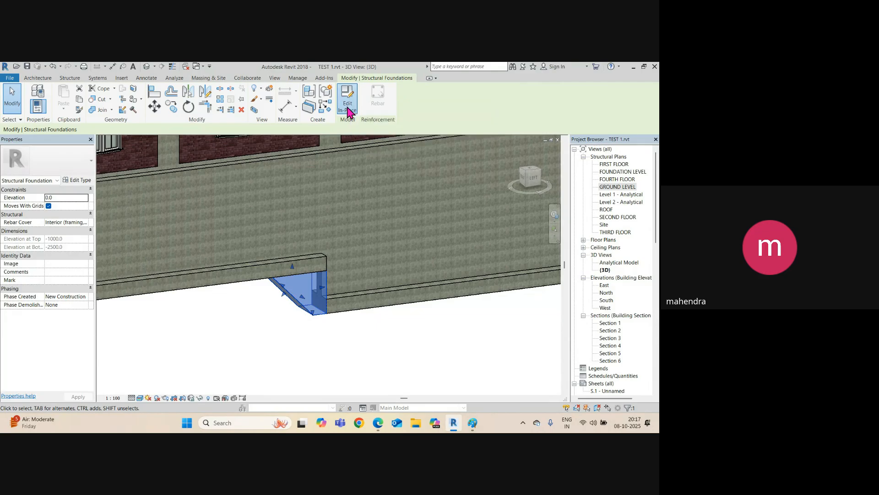
left_click(304, 302)
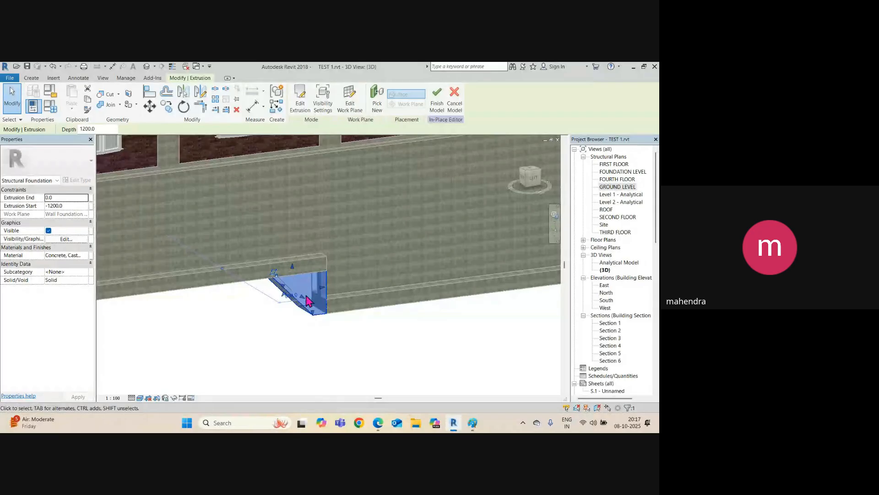
left_click(302, 110)
scroll(319, 350, "up", 3)
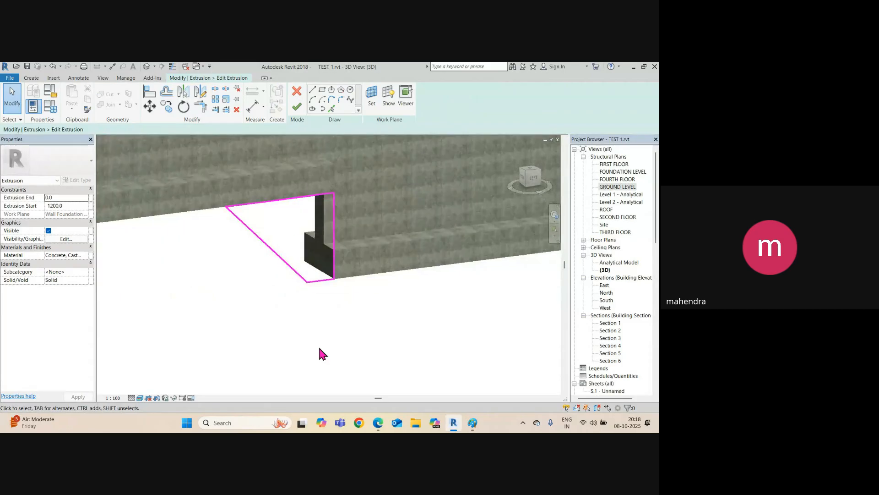
scroll(323, 304, "down", 1)
mouse_move(391, 314)
middle_mouse_down("shift")
mouse_move(358, 304)
mouse_move(314, 238)
mouse_move(414, 290)
mouse_move(419, 319)
middle_mouse_up("shift")
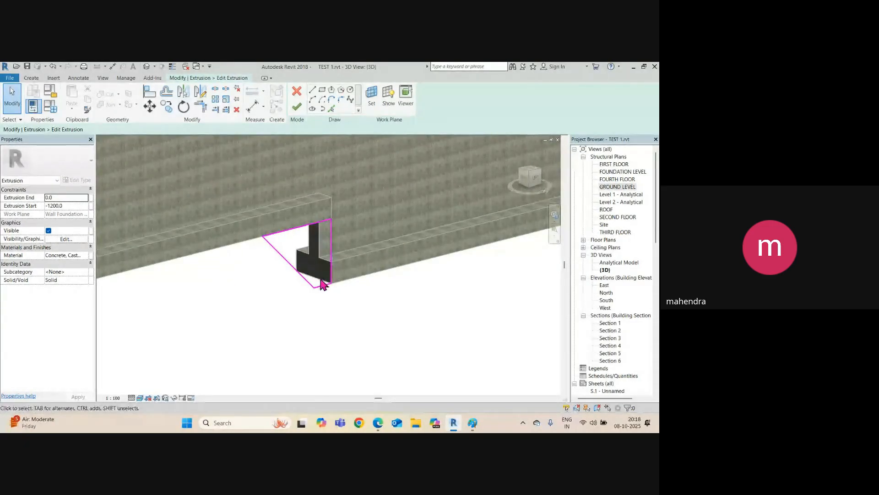
left_click(297, 108)
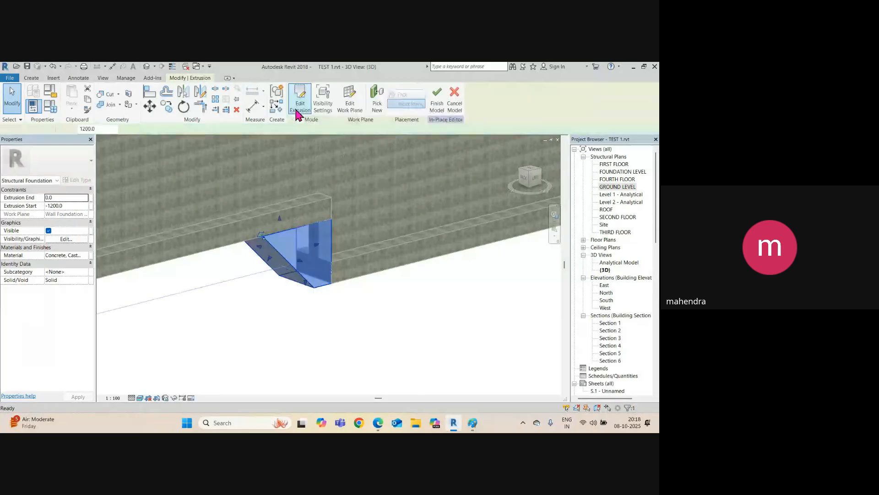
left_click(442, 108)
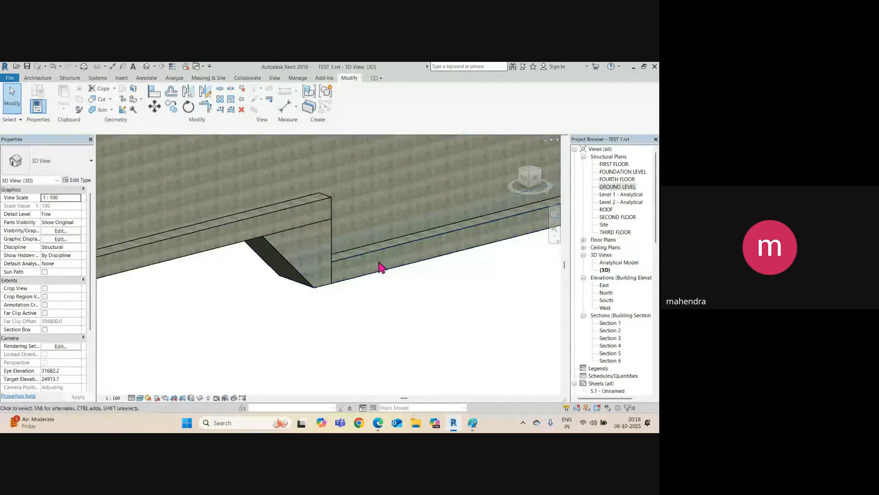
Step: Join the step foundation's geometry with both the upper and the lower bearing footings
middle_click_drag(379, 266, 420, 252, "shift")
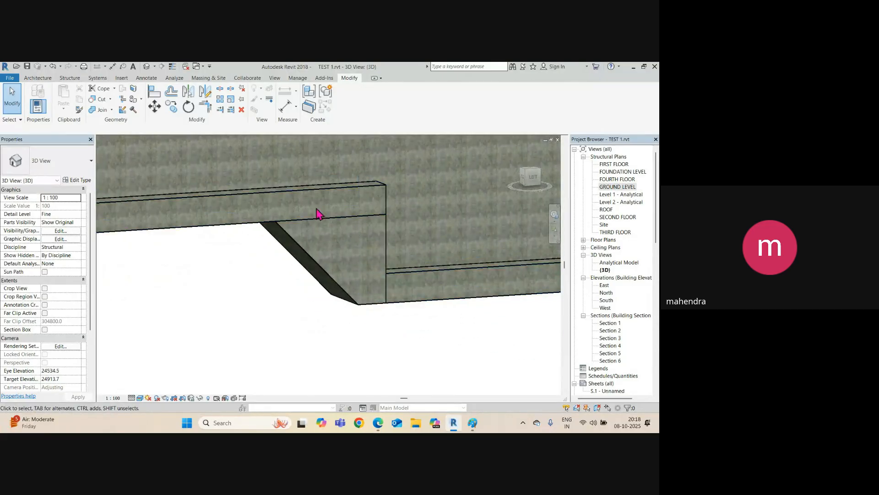
left_click(323, 268)
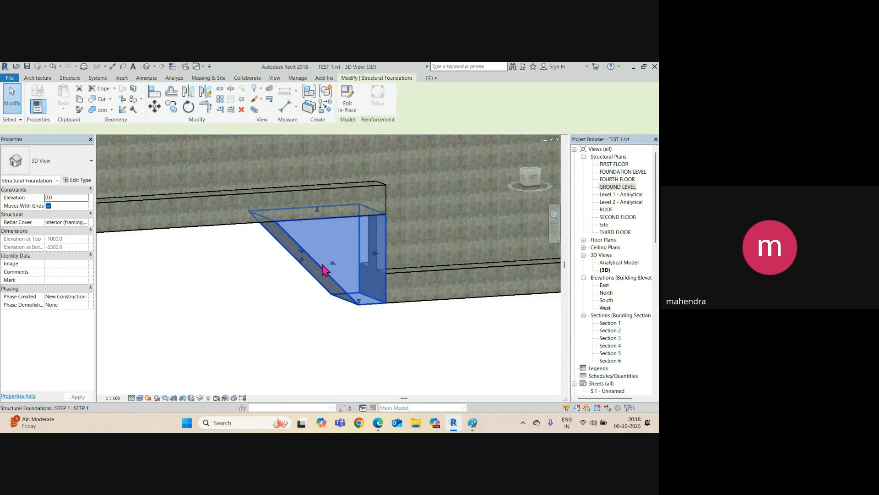
left_click(99, 109)
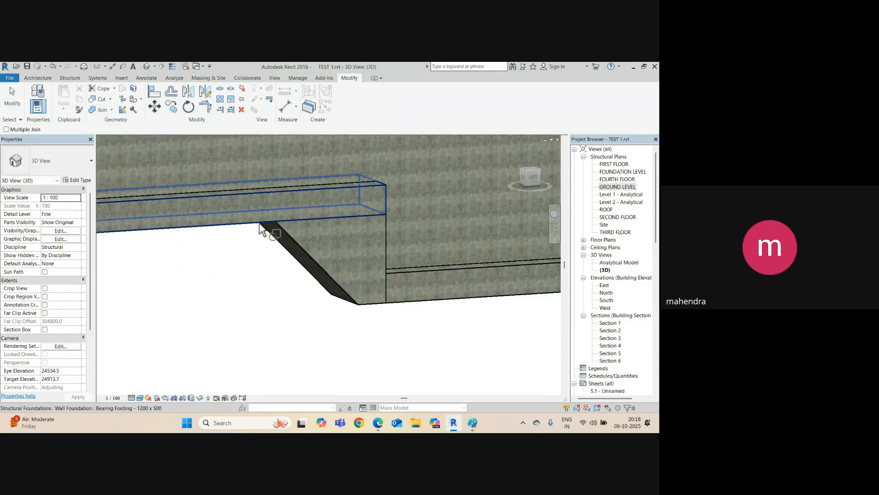
left_click(260, 224)
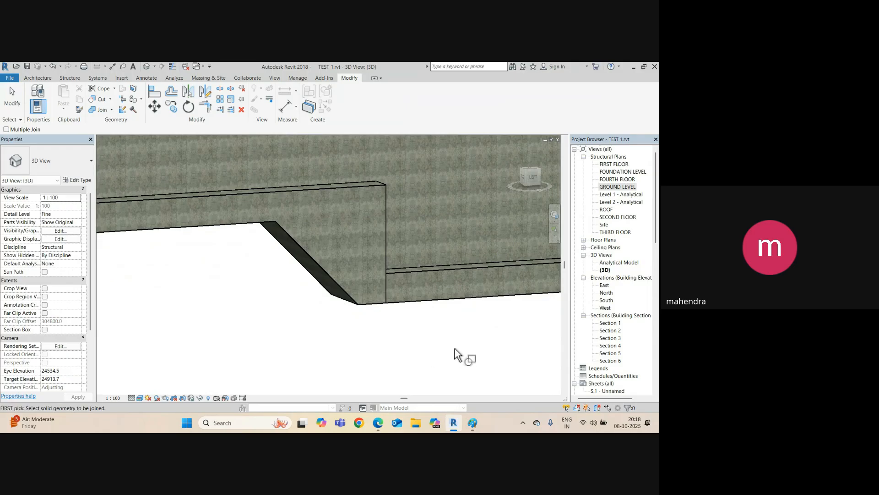
left_click(414, 303)
left_click(359, 309)
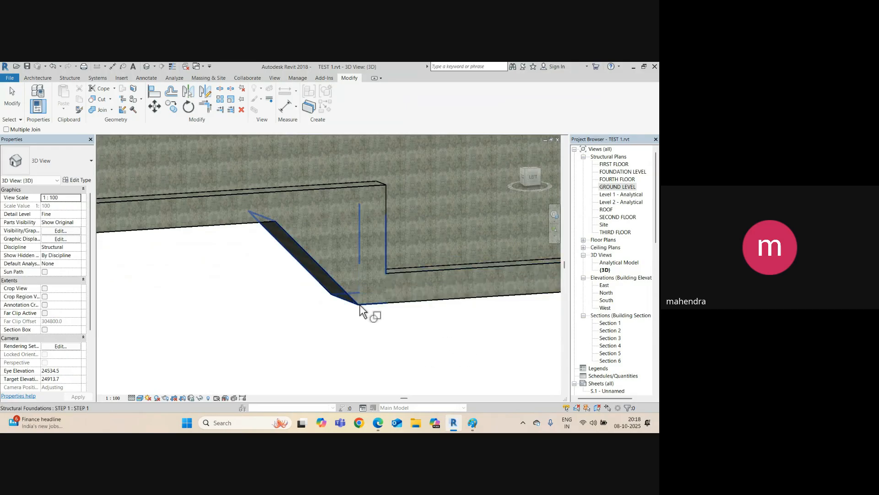
middle_click_drag(362, 309, 352, 344, "shift")
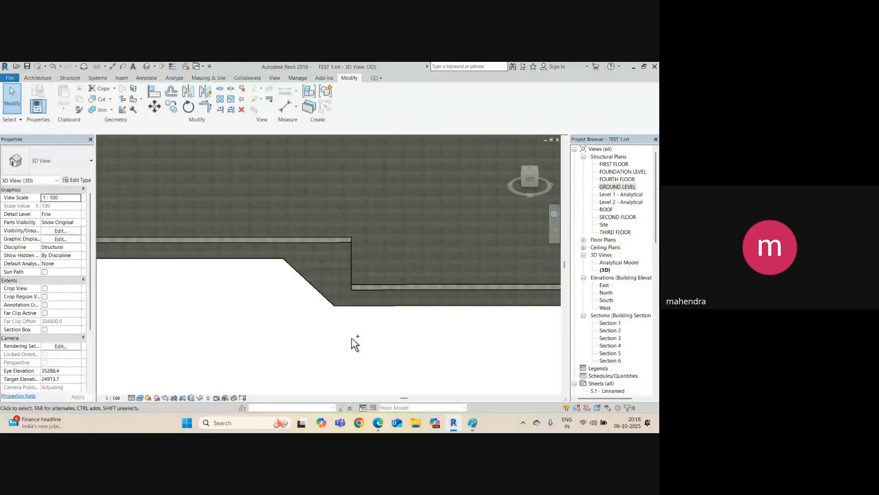
Step: In Section 6, add aligned dimensions for the thickness of the upper footing and of the lower footing
key("ctrl+Tab")
scroll(354, 336, "down", 2)
scroll(360, 289, "up", 3)
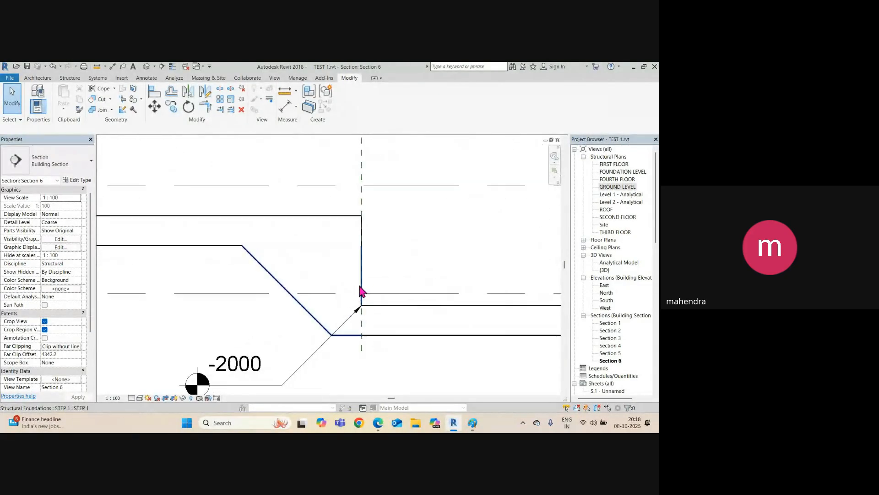
scroll(360, 291, "down", 2)
middle_click_drag(291, 288, 360, 277)
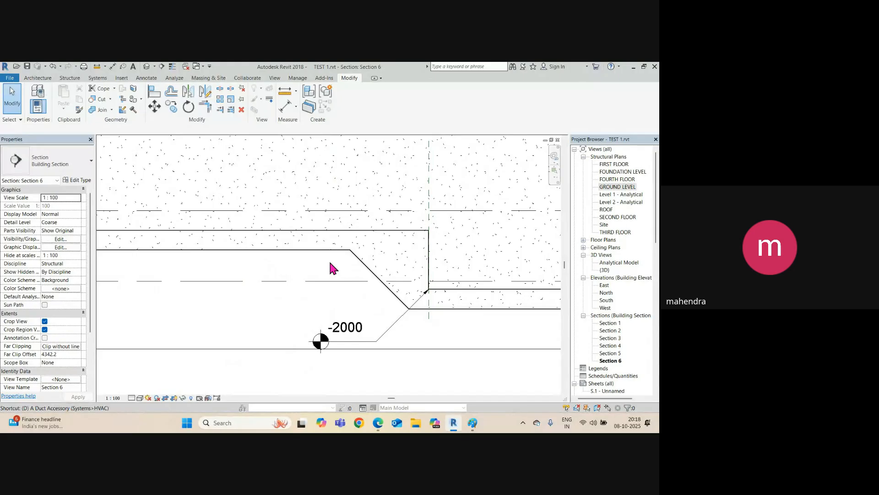
key("d")
key("i")
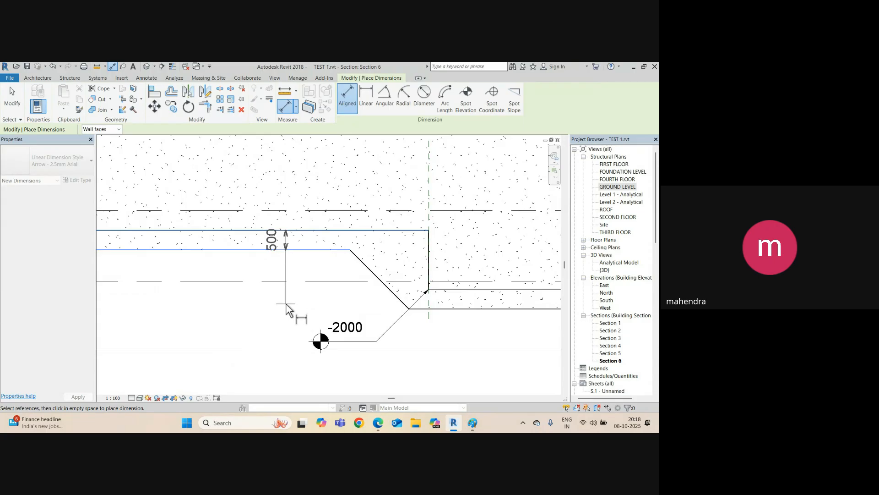
left_click(286, 304)
middle_click_drag(345, 335, 235, 298)
left_click(455, 254)
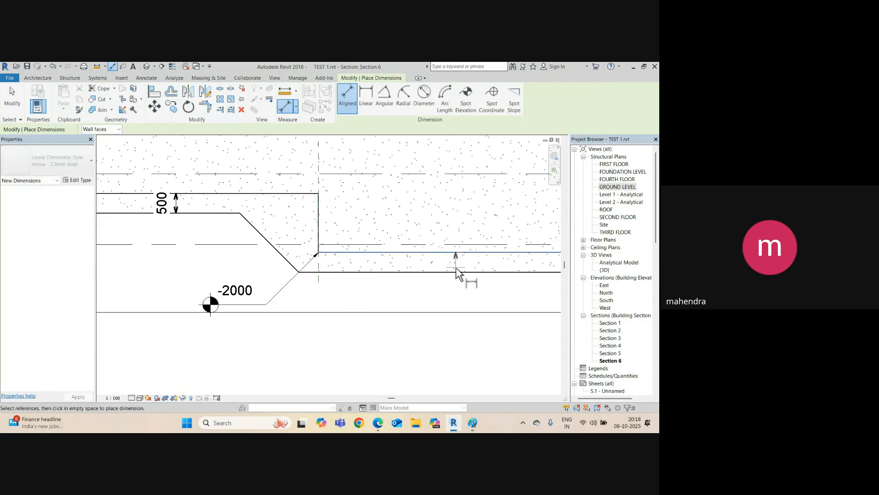
left_click(456, 272)
left_click(465, 298)
Step: Dimension the vertical step between the top faces of the upper and lower footings
scroll(275, 254, "up", 1)
scroll(274, 260, "up", 2)
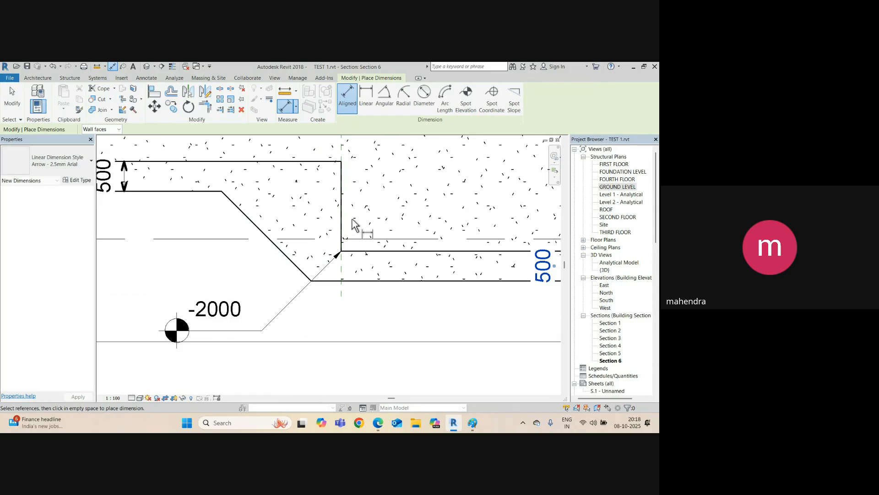
left_click(337, 162)
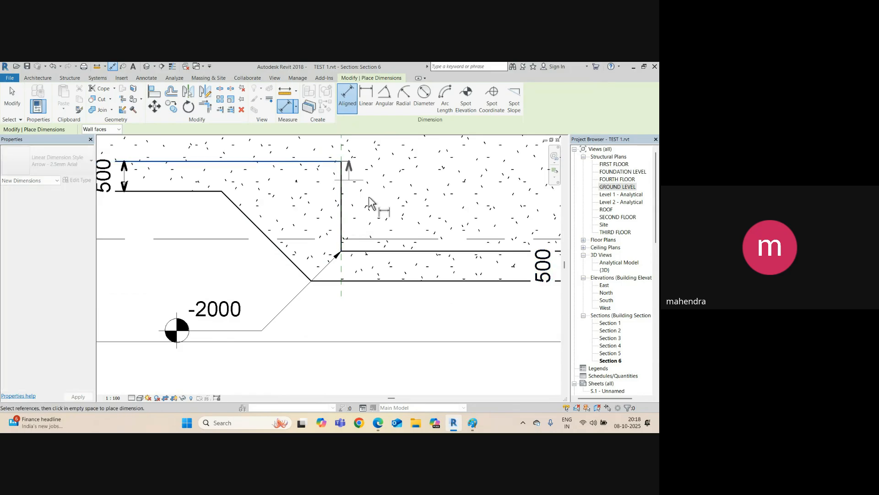
left_click(396, 251)
scroll(397, 247, "down", 2)
scroll(412, 197, "up", 1)
middle_click_drag(407, 203, 408, 229)
left_click(411, 236)
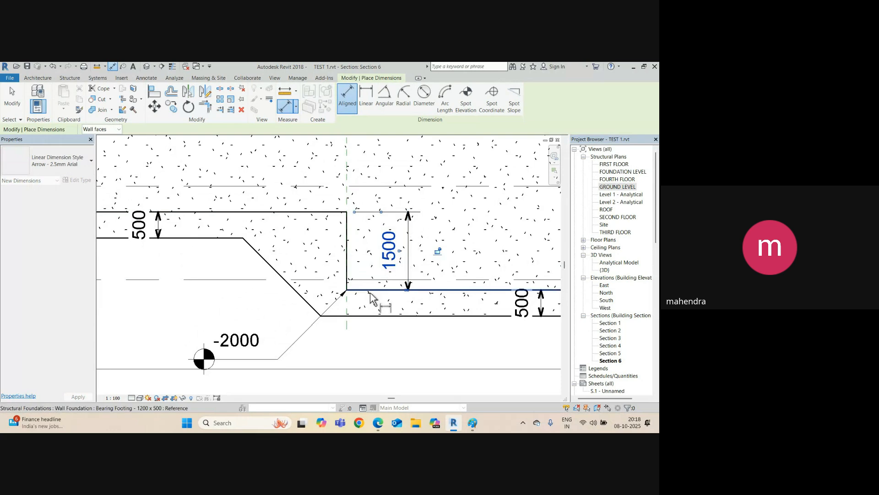
Step: Add a chained horizontal dimension below the step covering its flat base and the run of its slope
middle_click_drag(386, 323, 406, 271)
left_click(368, 222)
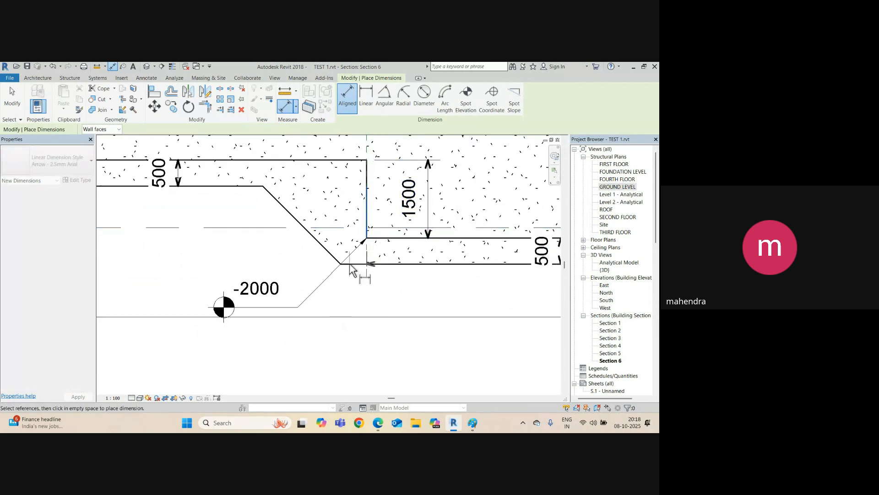
left_click(264, 188)
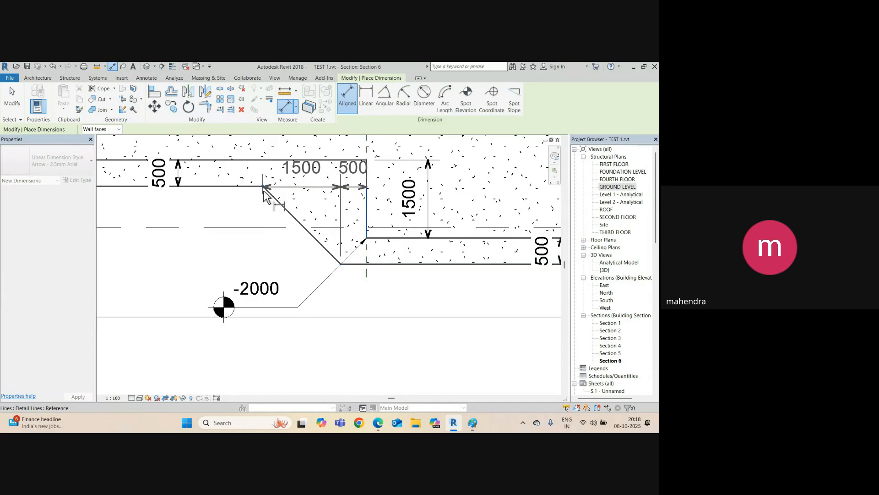
left_click(319, 310)
key("Escape")
key("Escape")
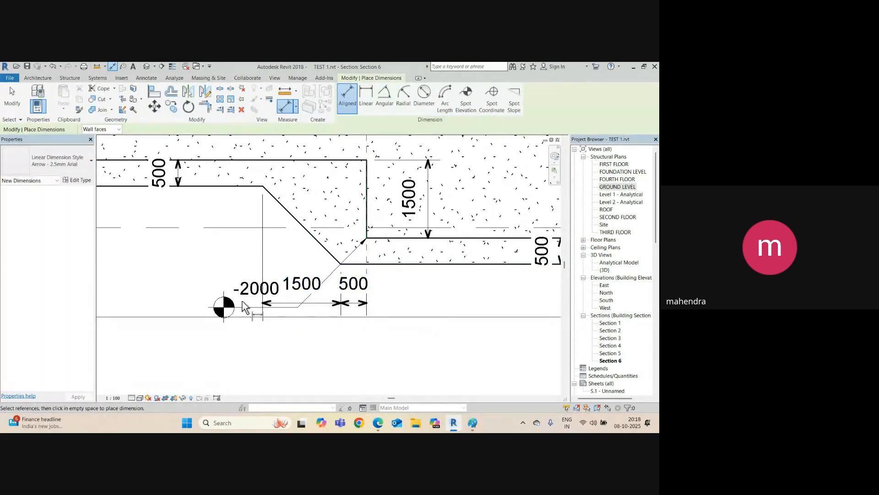
Step: Delete the -2000 spot elevation and dimension the slope's vertical height between the undersides of the two footings
left_click(243, 291)
key("Delete")
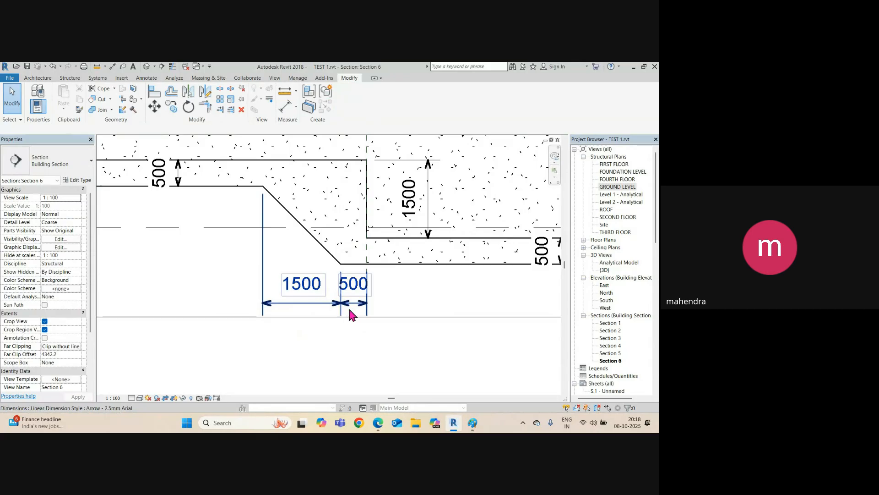
scroll(413, 316, "down", 2)
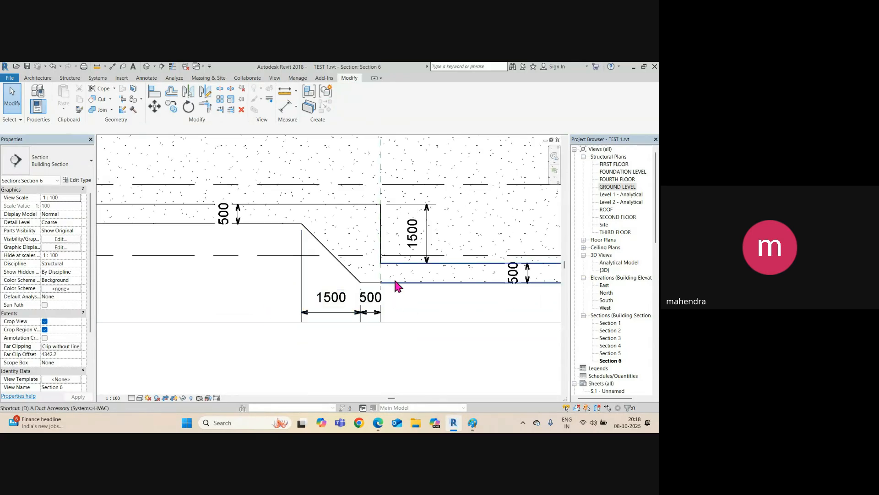
key("d")
key("i")
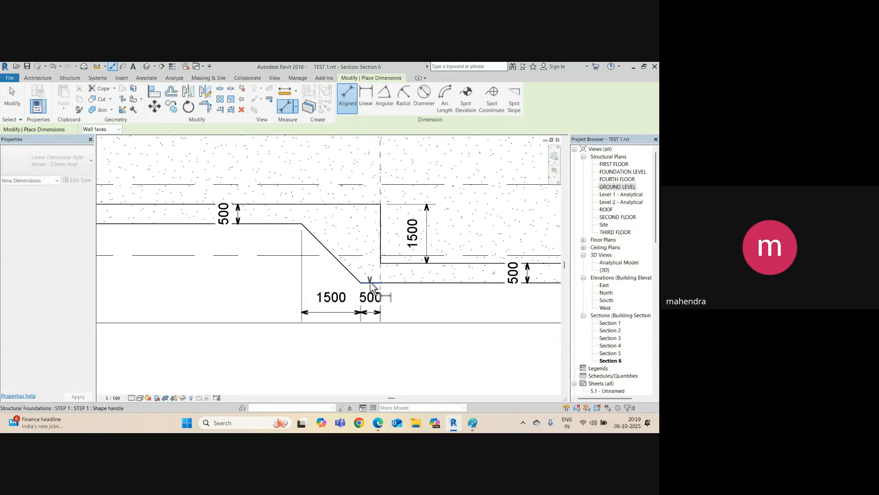
left_click(299, 223)
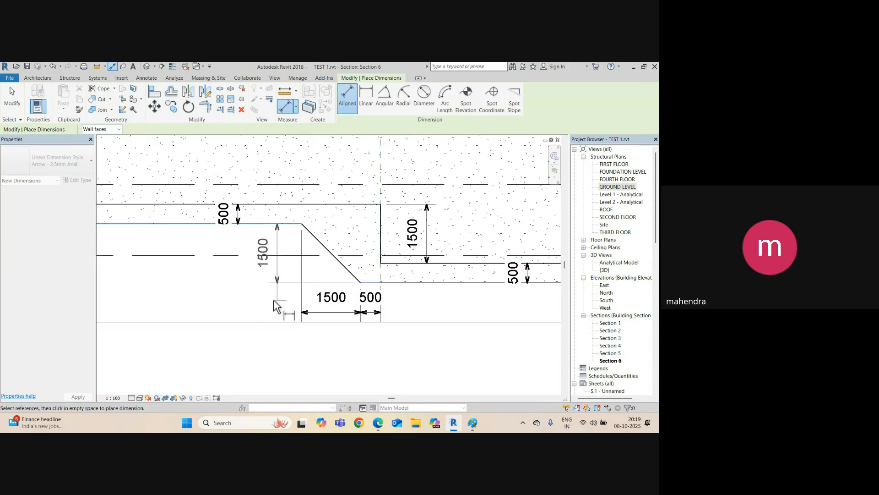
key("Escape")
key("Escape")
scroll(370, 313, "down", 1)
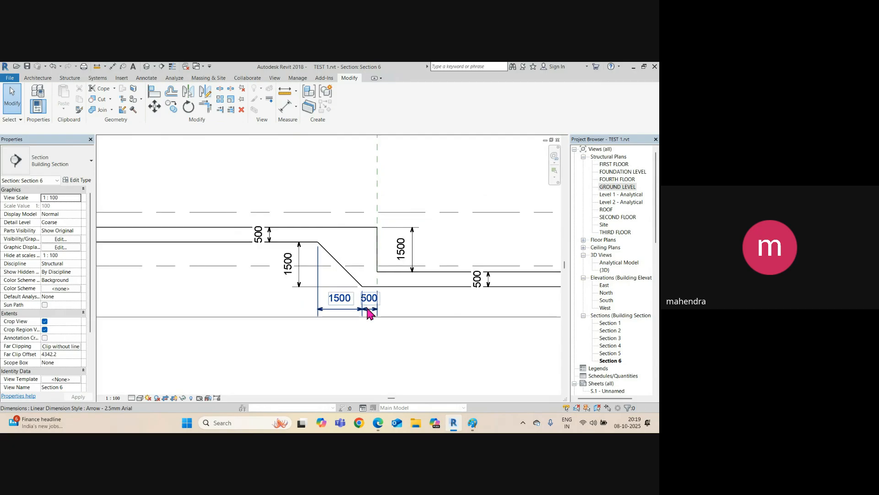
Step: Delete the chain of two thin detail lines tracing the step's sloped and bottom edges
scroll(369, 314, "down", 2)
mouse_move(412, 307)
middle_mouse_down()
mouse_move(402, 329)
mouse_move(363, 339)
middle_mouse_up()
scroll(363, 339, "down", 1)
scroll(401, 315, "up", 2)
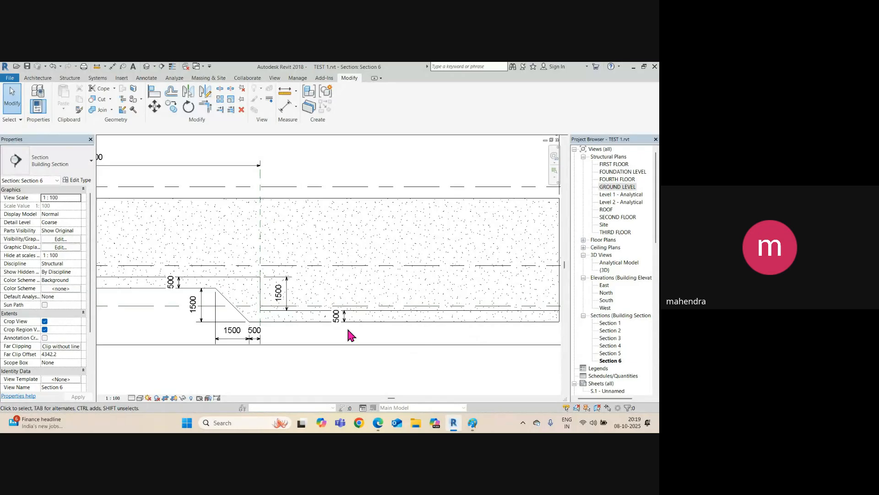
left_click(240, 311)
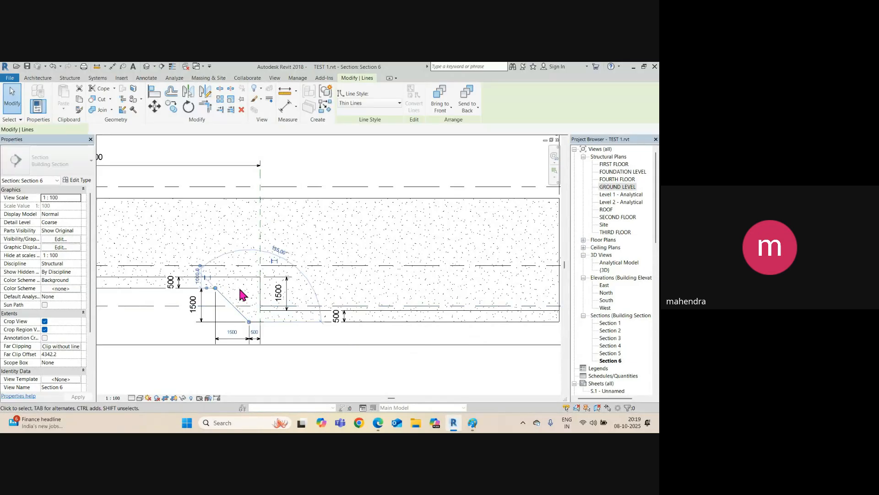
scroll(242, 296, "up", 3)
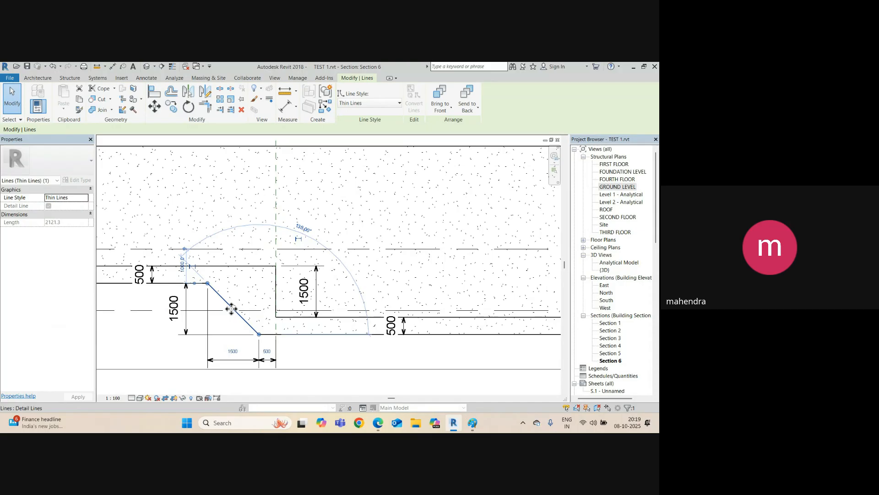
key("Tab")
left_click(232, 307)
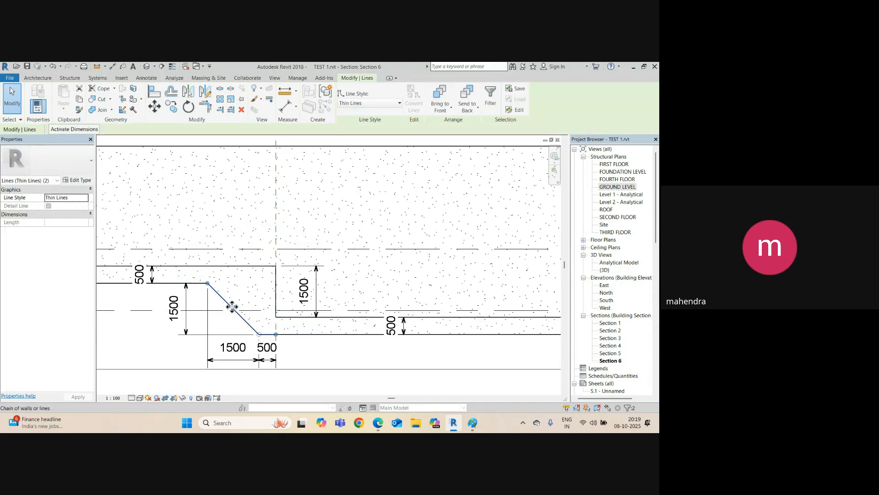
key("Delete")
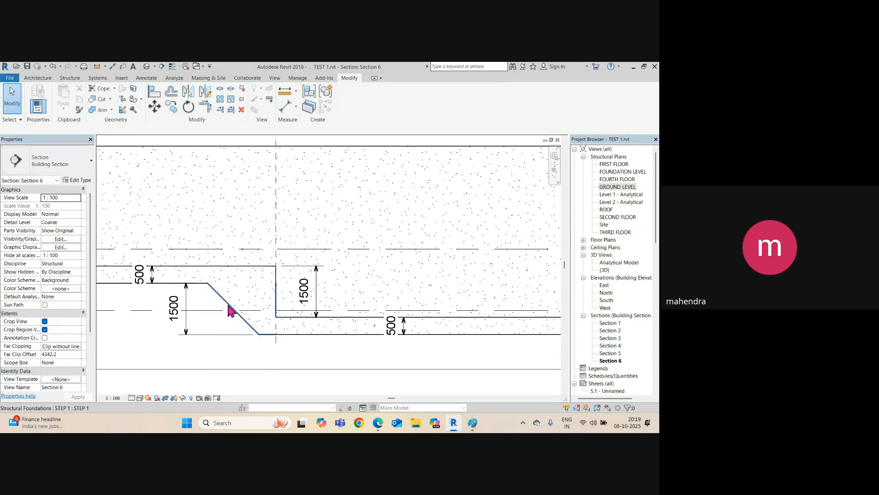
Step: Select the in-place step foundation in the section to examine its outline between the two footings
left_click(228, 305)
left_click(214, 339)
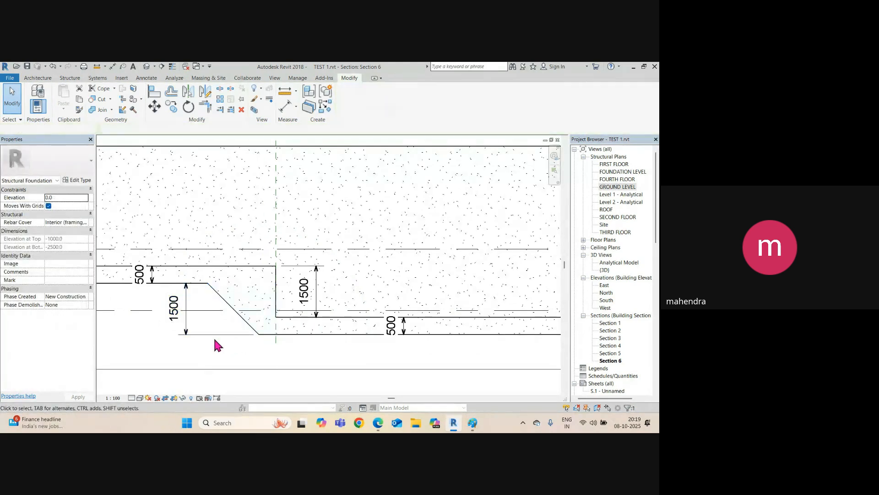
left_click(238, 308)
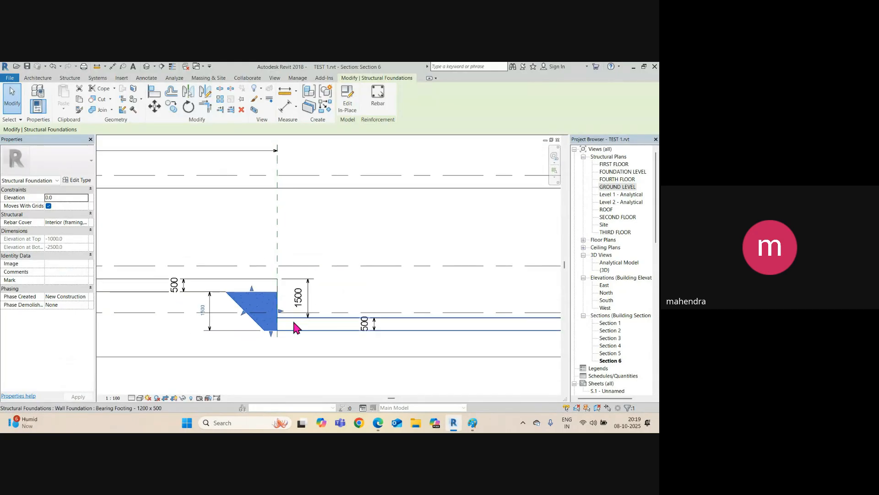
Step: Switch to Paint to review the hand-drawn step sketch, return to the Revit section and clear the step foundation selection
left_click(473, 422)
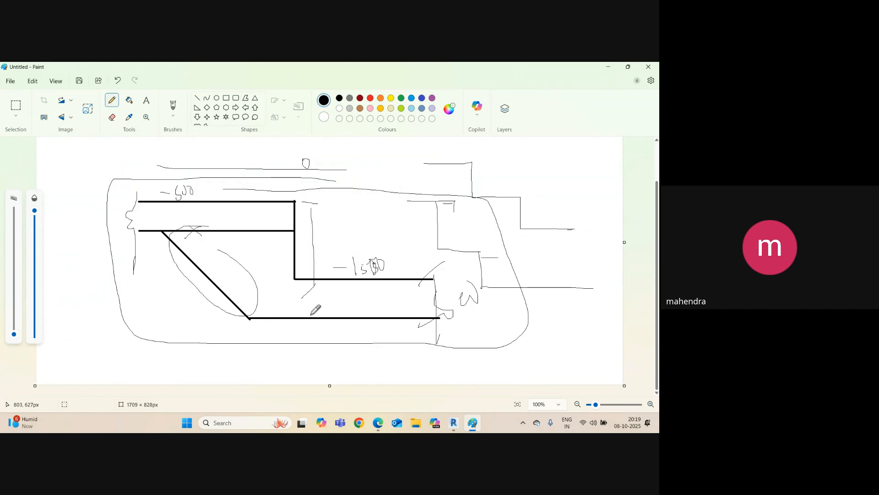
left_click(607, 66)
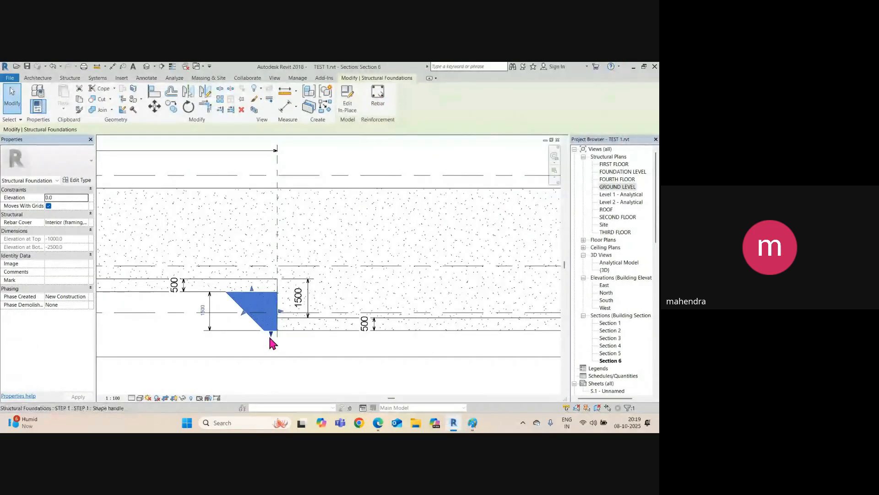
scroll(280, 335, "down", 1)
left_click(287, 361)
Step: In the 3D view, place a spot elevation with a leader on the upper footing's top at the step corner
left_click(147, 67)
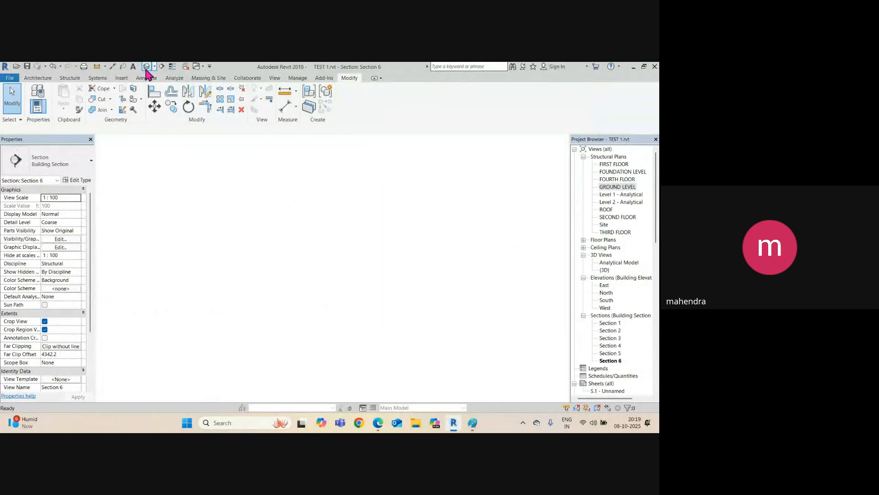
middle_click_drag(385, 314, 385, 294, "shift")
left_click(147, 78)
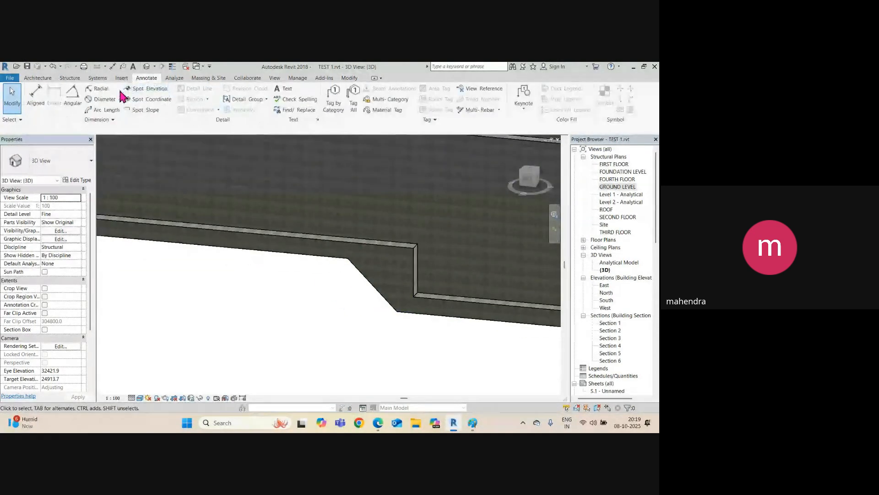
left_click(130, 89)
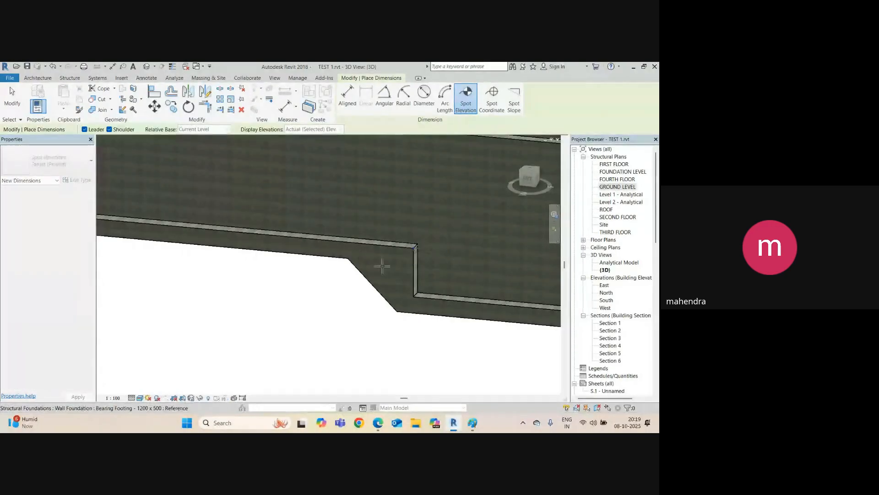
left_click(364, 276)
left_click(267, 304)
Step: Place a second spot elevation with a leader on the lower footing's top edge beside the step
middle_click_drag(340, 326, 294, 292)
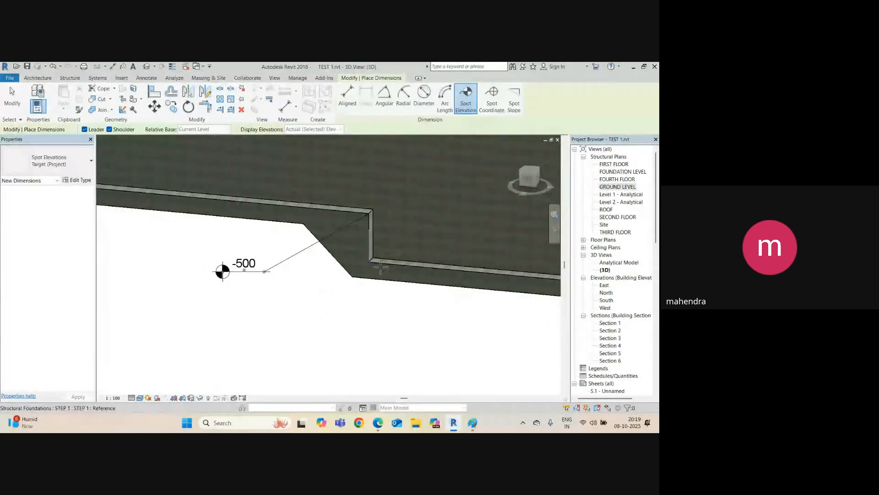
left_click(395, 279)
left_click(385, 310)
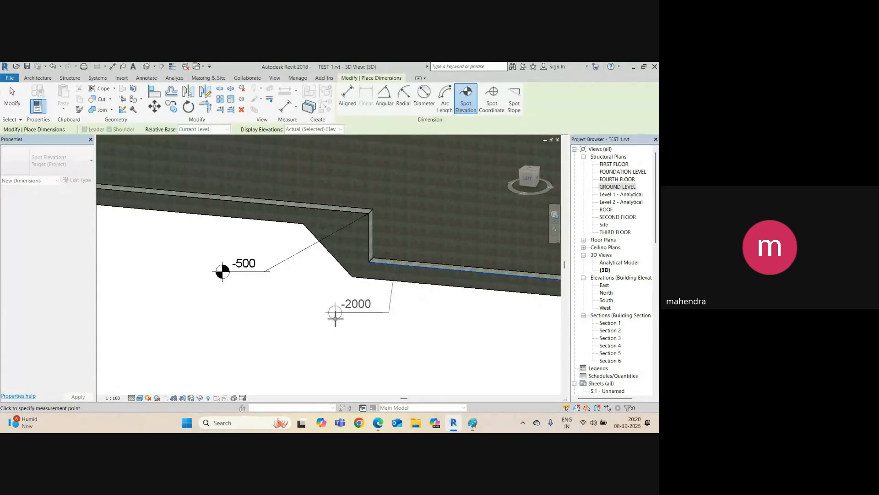
left_click(304, 310)
scroll(305, 312, "down", 2)
scroll(316, 324, "down", 1)
middle_click_drag(316, 324, 412, 343)
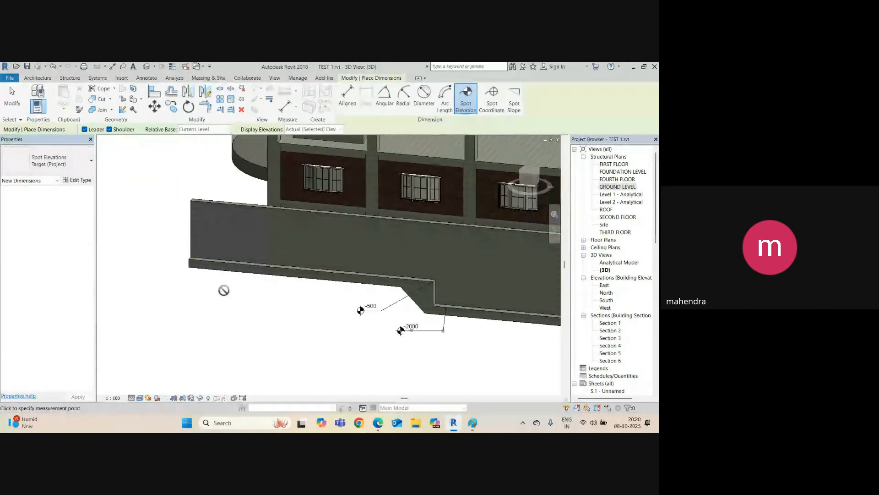
middle_click_drag(224, 291, 330, 274, "shift")
key("Escape")
Step: Select the deeper wall and the shallower wall in turn in 3D to examine their extents and base offsets
scroll(443, 239, "up", 4)
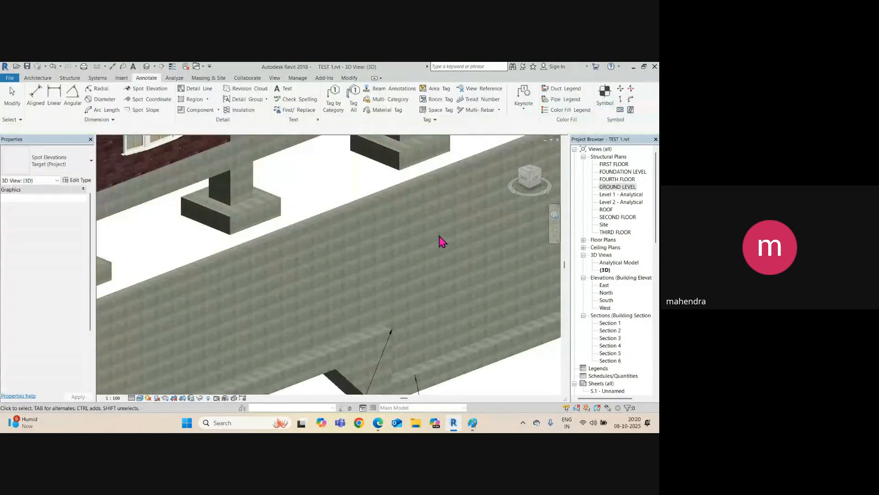
scroll(403, 206, "up", 2)
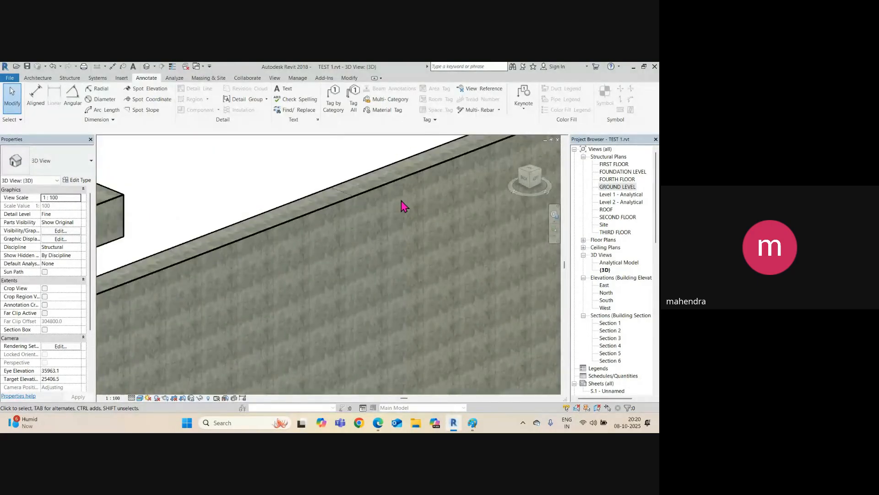
left_click(395, 191)
scroll(330, 221, "down", 3)
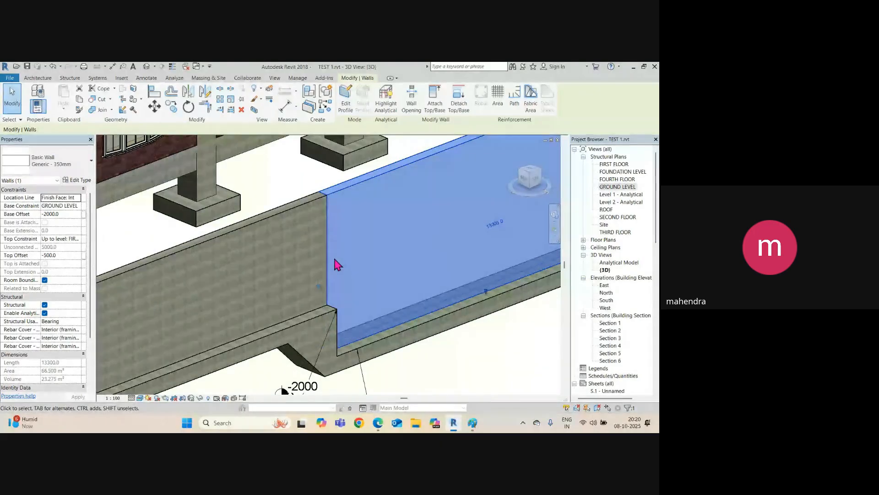
key("Escape")
scroll(338, 264, "down", 4)
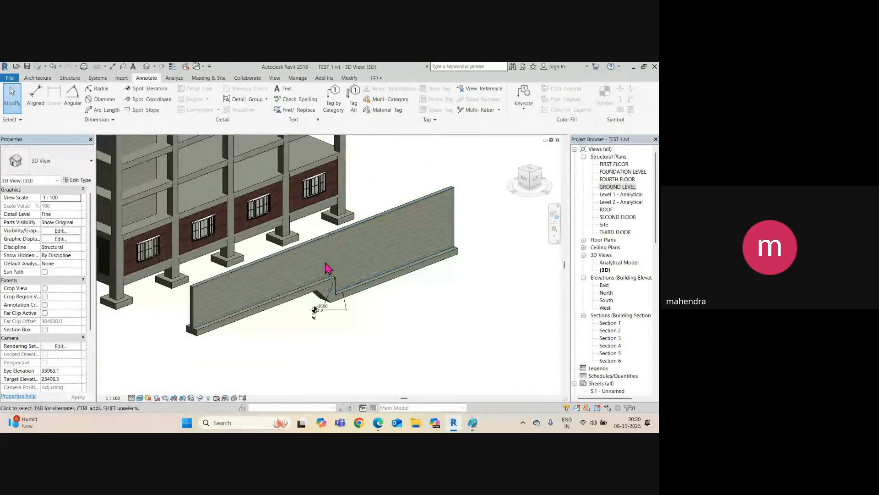
middle_click_drag(328, 269, 383, 277)
left_click(303, 318)
scroll(306, 313, "down", 3)
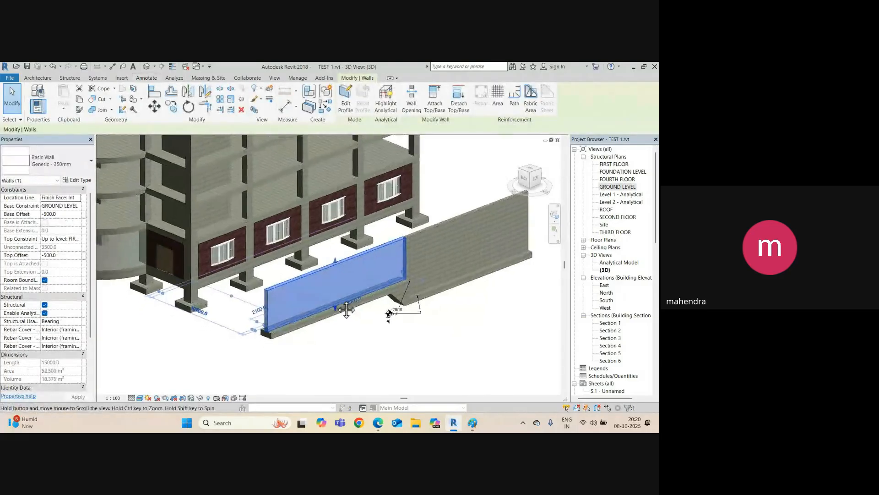
Step: Return to Section 6 and open the profile of the shallower 15000 mm long wall for editing
key("ctrl+Tab")
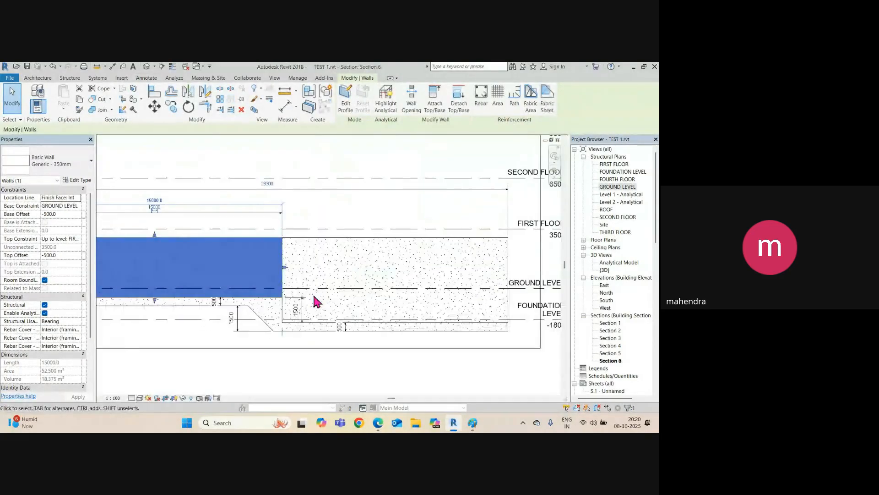
scroll(316, 299, "down", 2)
middle_click_drag(226, 288, 277, 292)
scroll(278, 292, "up", 3)
key("Escape")
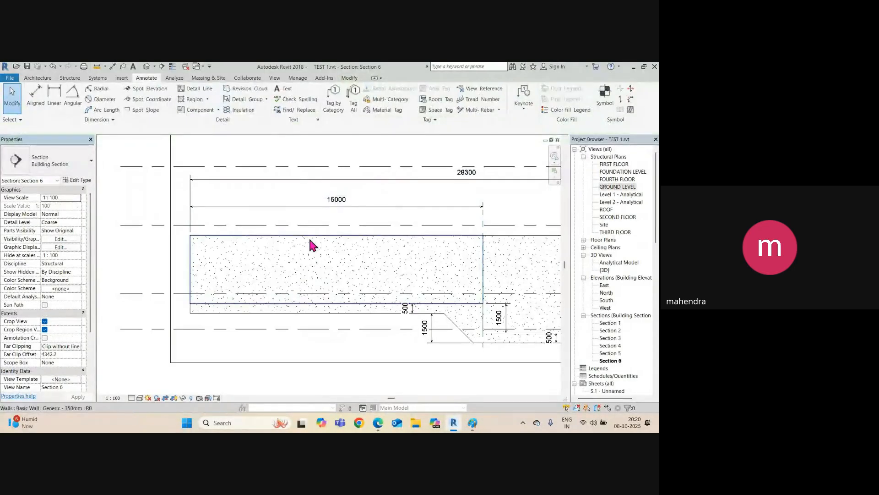
left_click(308, 243)
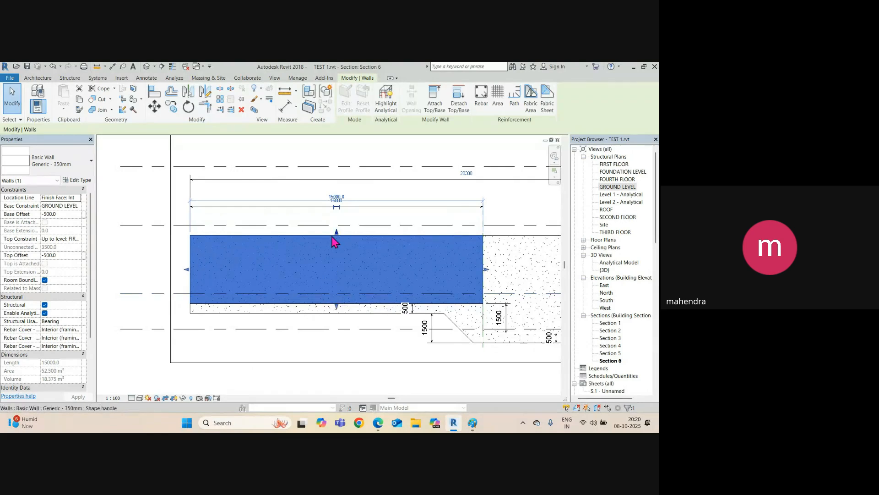
left_click(346, 104)
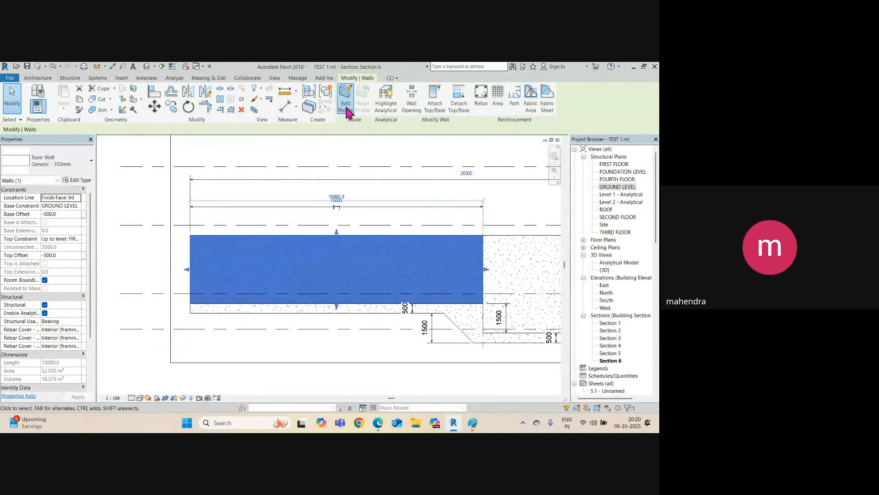
Step: Sketch a rectangular opening about 600 x 500 mm near the upper corner at the wall's outer end
left_click(371, 90)
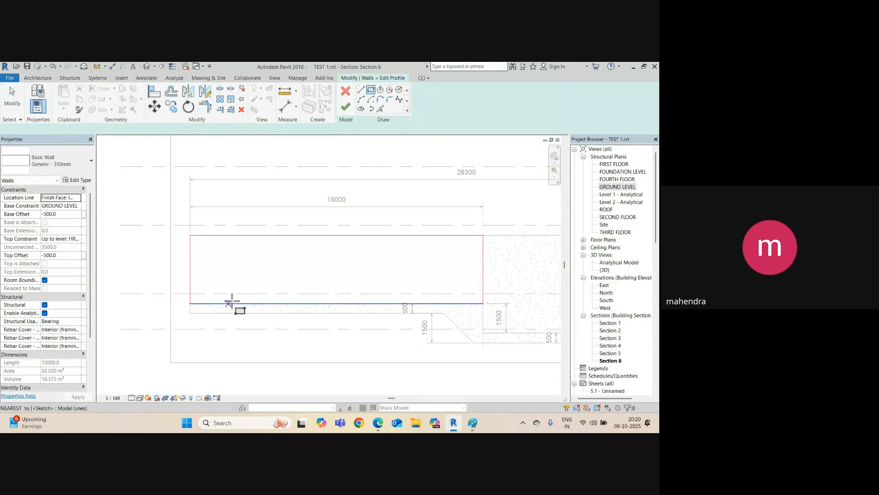
scroll(227, 262, "up", 2)
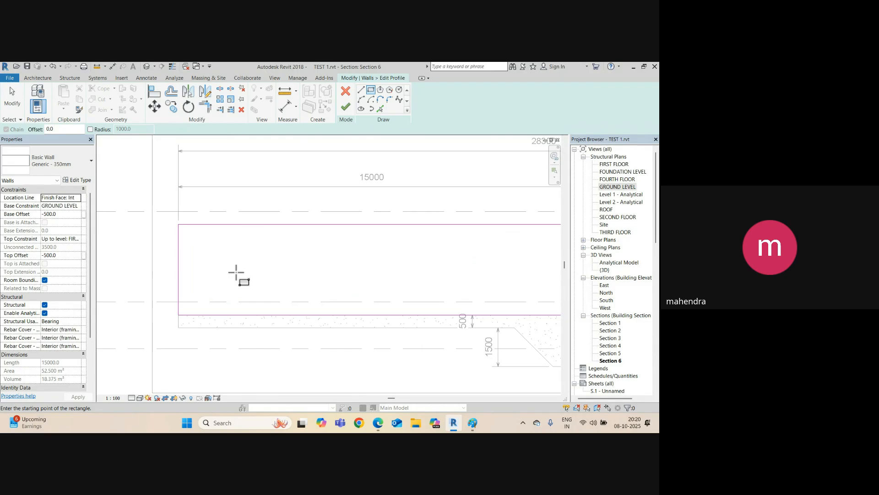
left_click(201, 240)
left_click(216, 252)
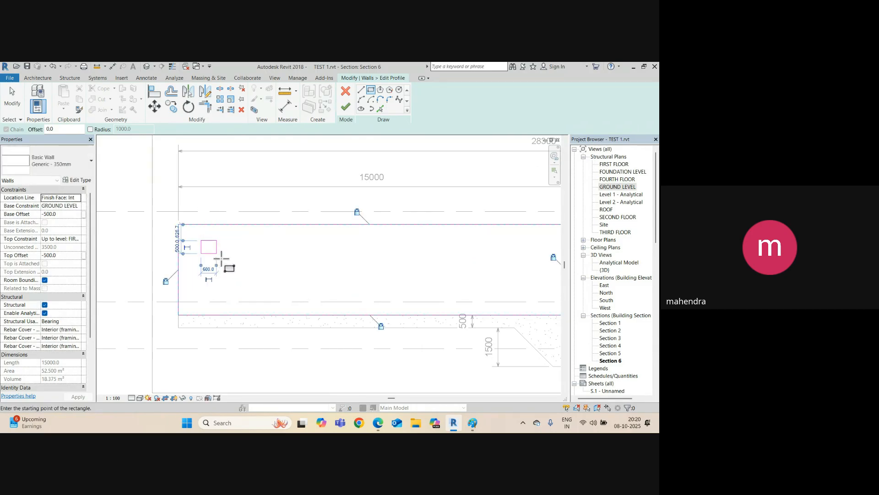
scroll(174, 244, "up", 1)
key("Return")
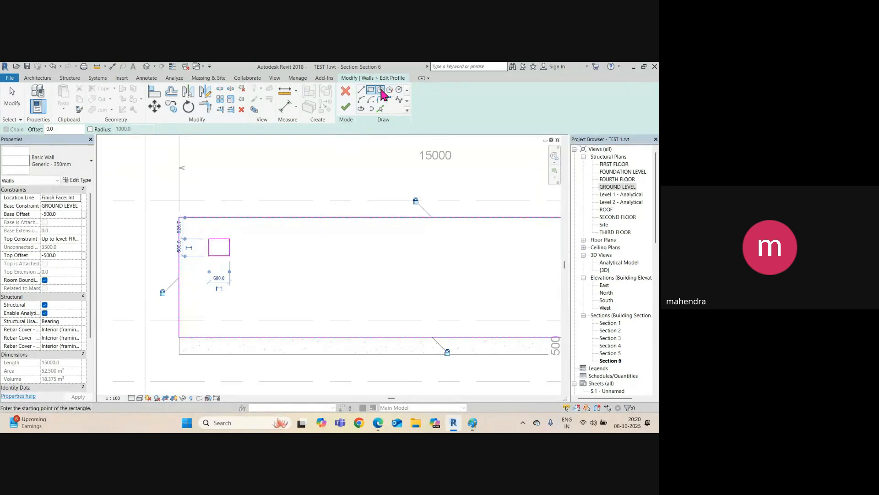
Step: Sketch a small six-sided polygon opening beside the rectangle, near the wall's upper edge
left_click(380, 89)
left_click(299, 243)
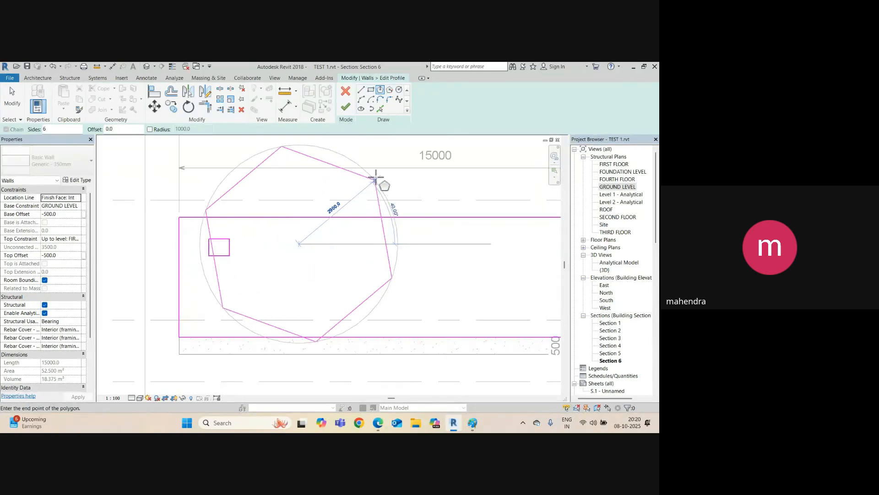
left_click(312, 252)
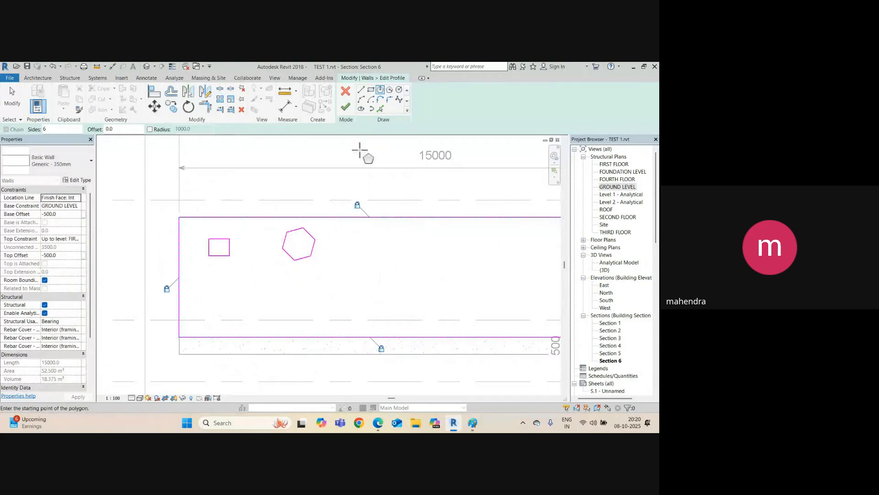
Step: Sketch a circular opening about 500 mm in radius beside the hexagon and finish the wall profile edit
left_click(399, 90)
left_click(382, 249)
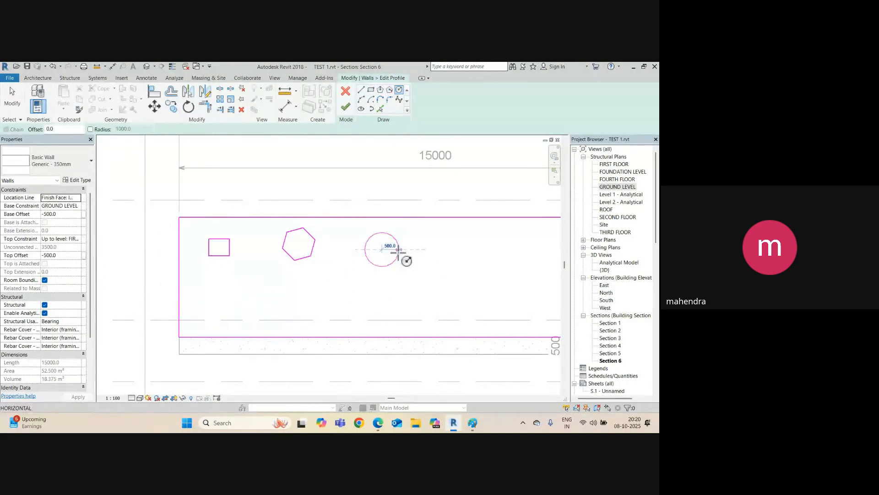
left_click(399, 254)
key("Escape")
key("Escape")
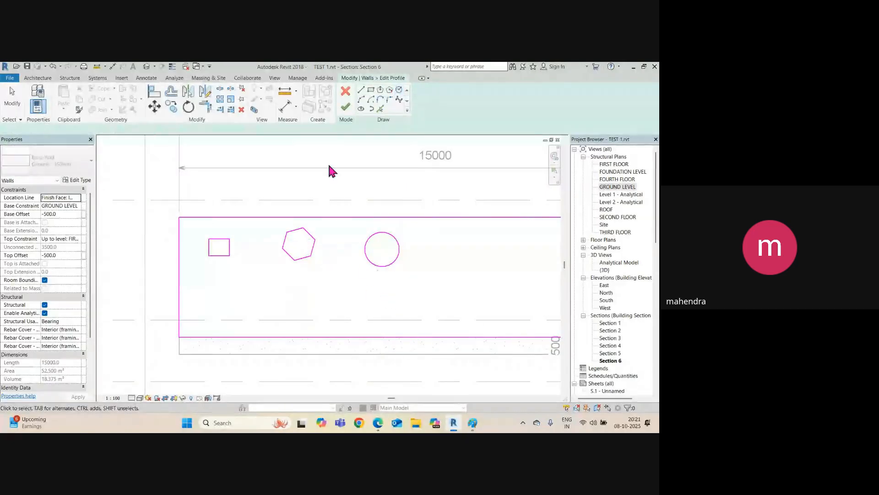
left_click(346, 110)
scroll(285, 290, "down", 4)
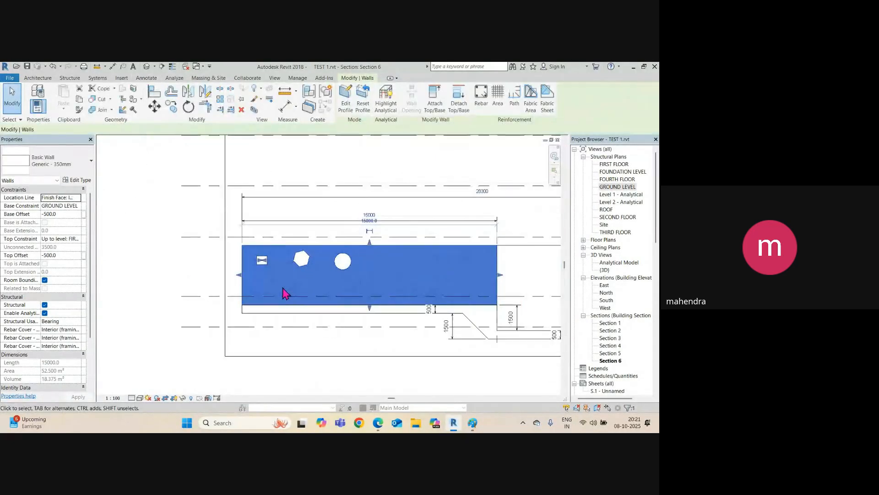
Step: Open the 3D view and examine the rectangular, hexagonal and circular openings in the wall
left_click(147, 68)
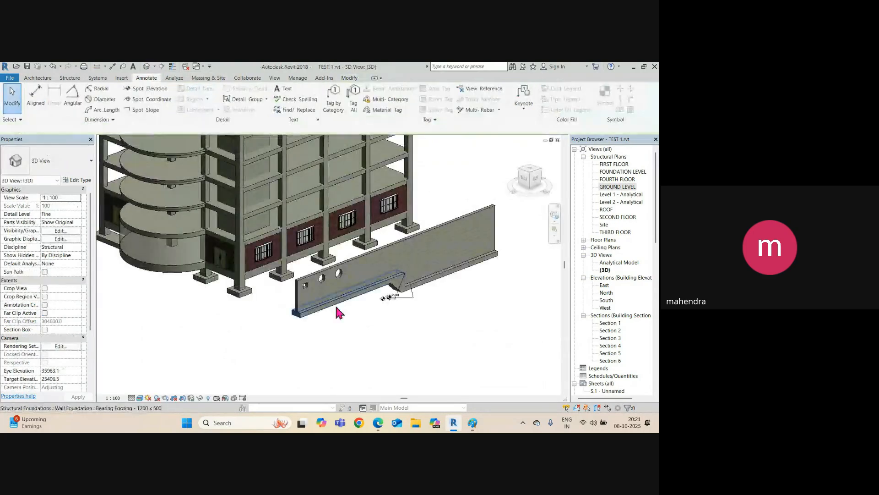
scroll(334, 293, "up", 5)
left_click(319, 269)
mouse_move(334, 302)
middle_mouse_down("shift")
mouse_move(348, 321)
mouse_move(222, 305)
mouse_move(355, 328)
mouse_move(357, 365)
middle_mouse_up("shift")
left_click(357, 365)
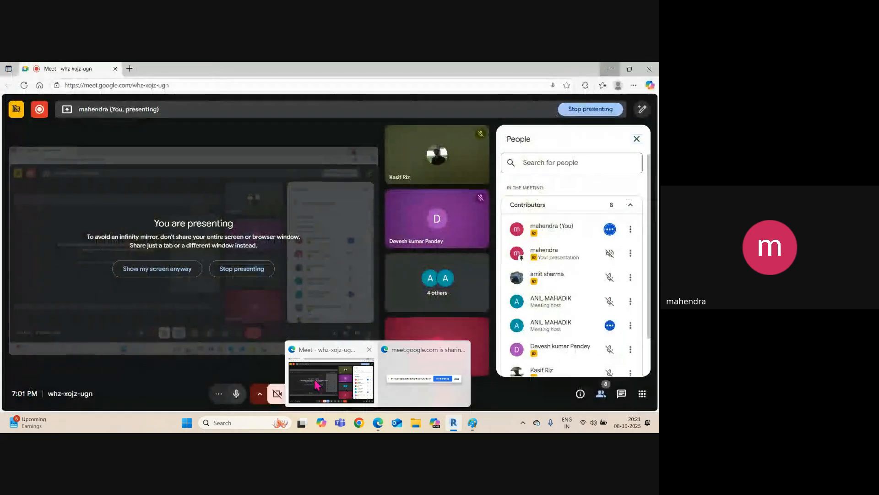
Step: Switch to the Google Meet window to check the meeting's participant list, returning once to view the whole building model
left_click(313, 375)
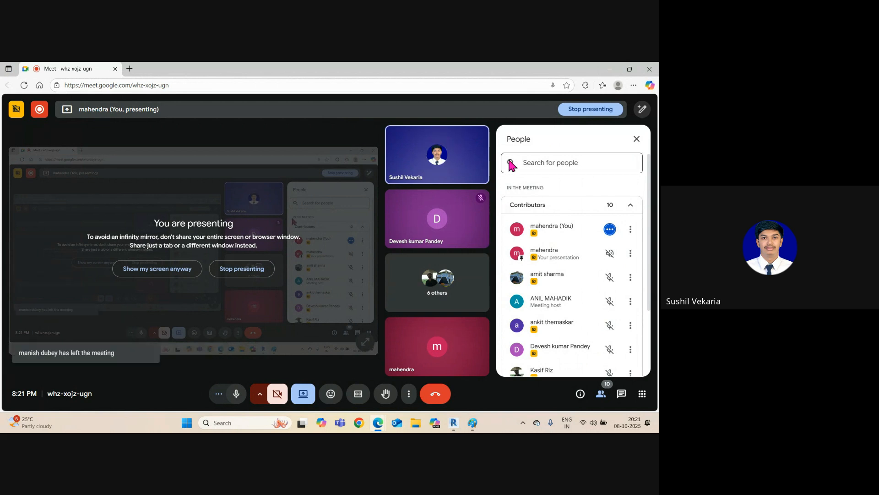
left_click(610, 69)
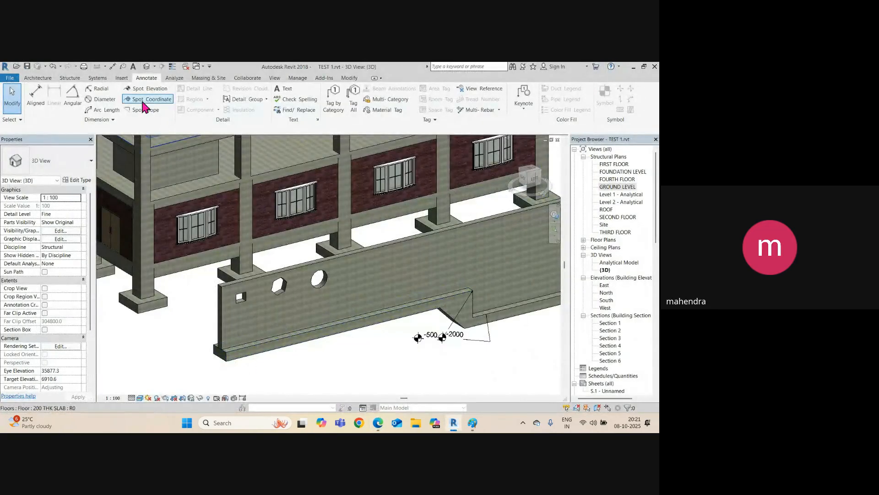
left_click(46, 79)
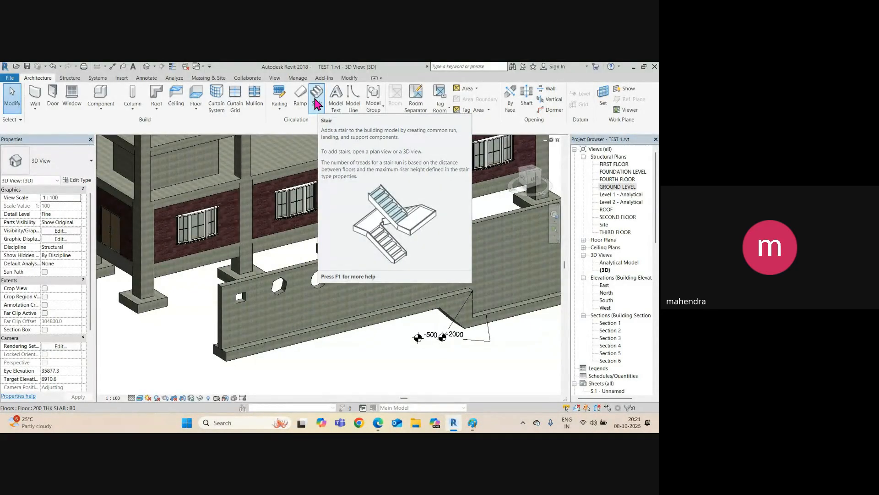
scroll(280, 318, "down", 5)
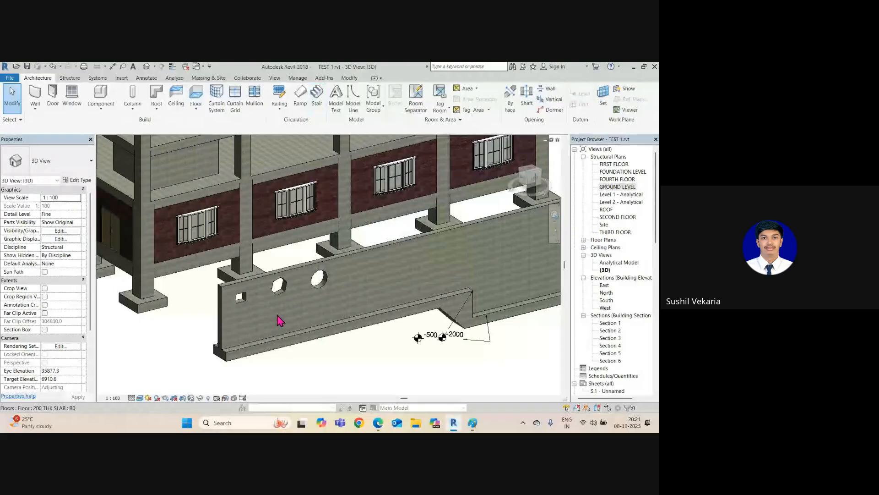
middle_click_drag(324, 354, 326, 387)
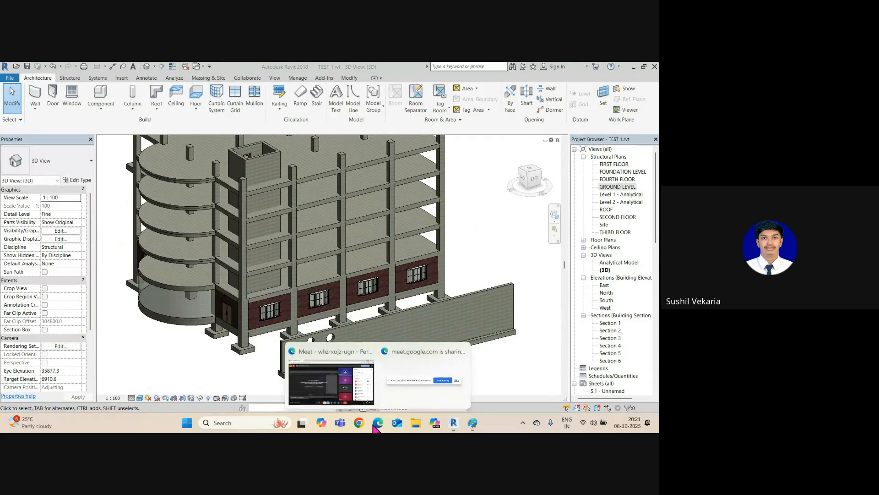
left_click(320, 378)
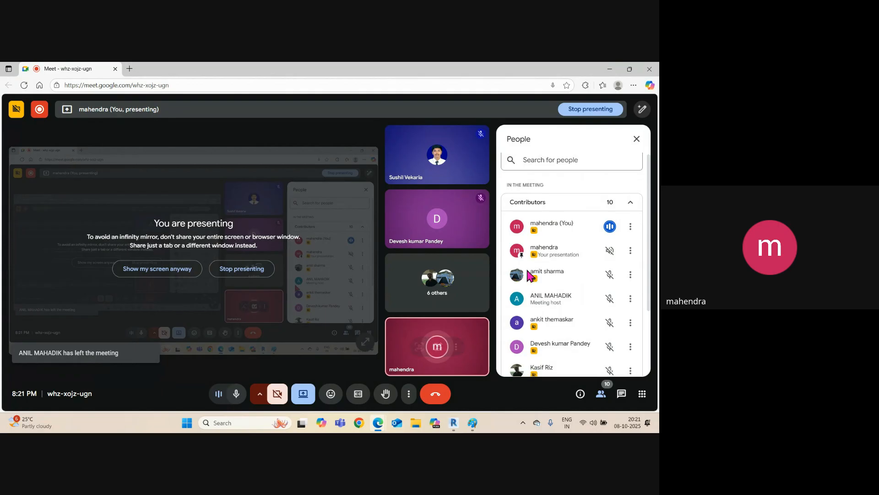
scroll(537, 291, "down", 2)
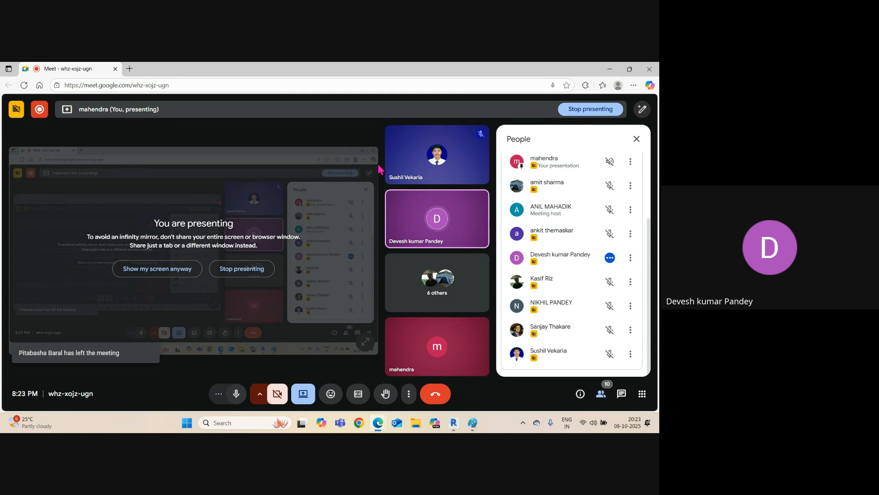
Step: Switch back to Revit and view the whole building together with the structural wall in 3D
left_click(610, 69)
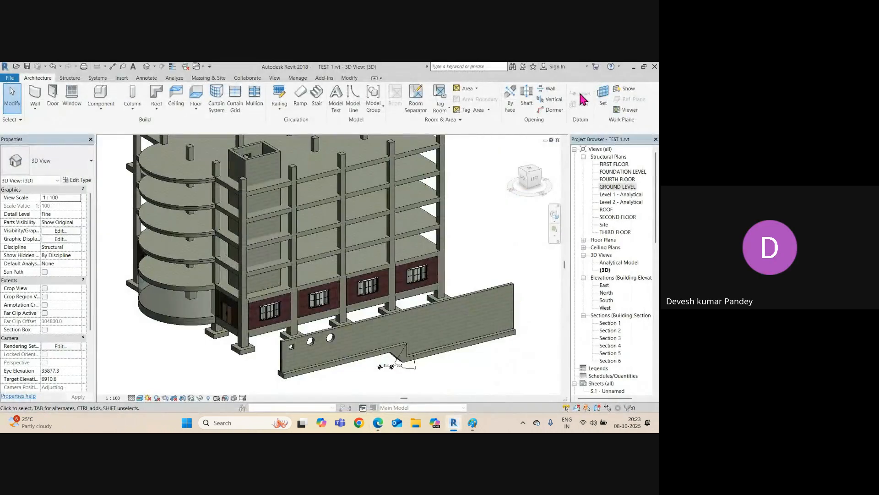
scroll(460, 229, "down", 2)
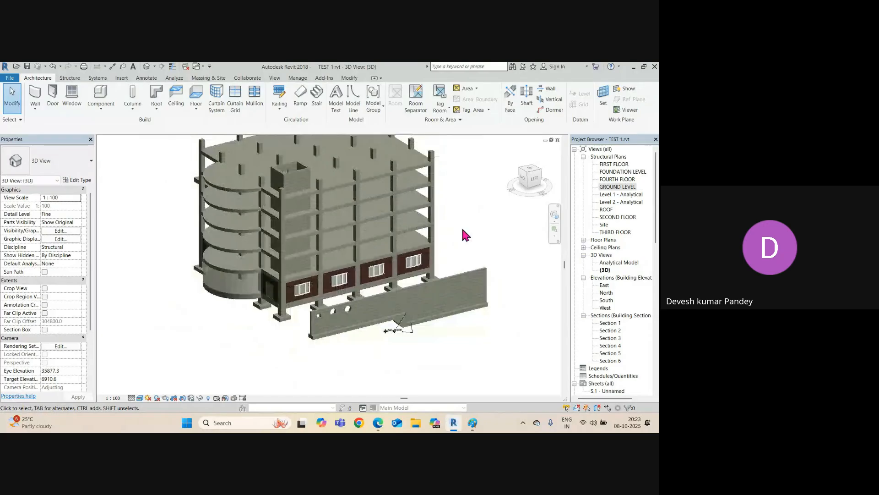
middle_click_drag(466, 236, 417, 249)
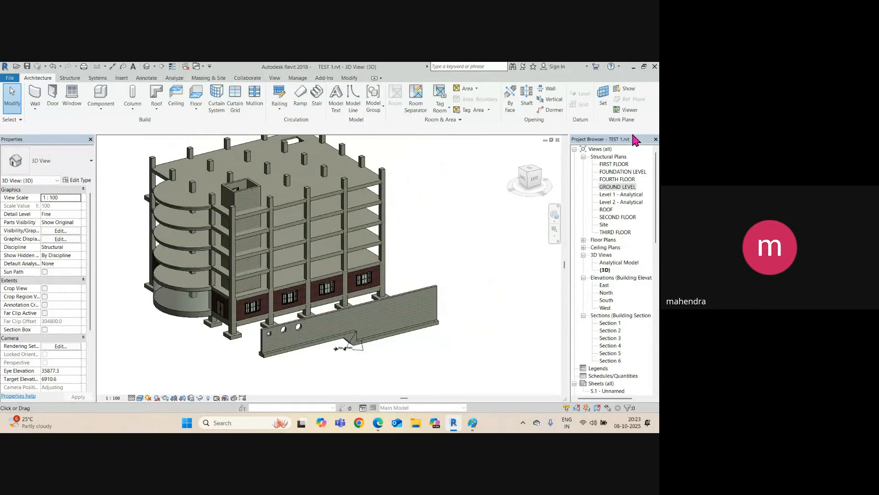
Step: Undock the Project Browser, float it over the 3D view and close it
left_click_drag(624, 145, 464, 158)
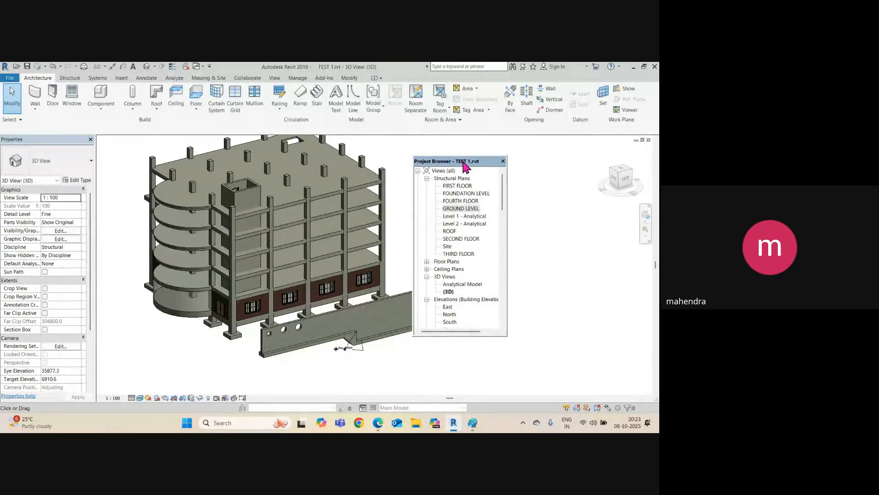
left_click_drag(464, 162, 636, 154)
left_click_drag(490, 165, 439, 165)
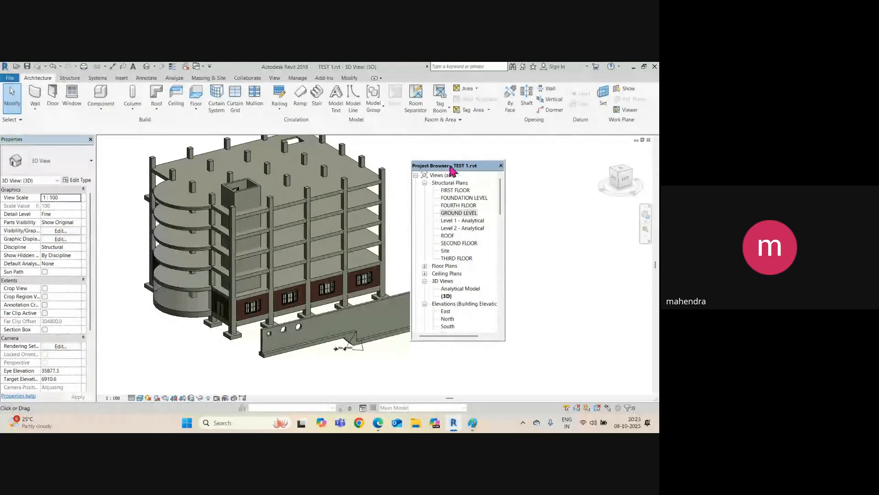
left_click(501, 165)
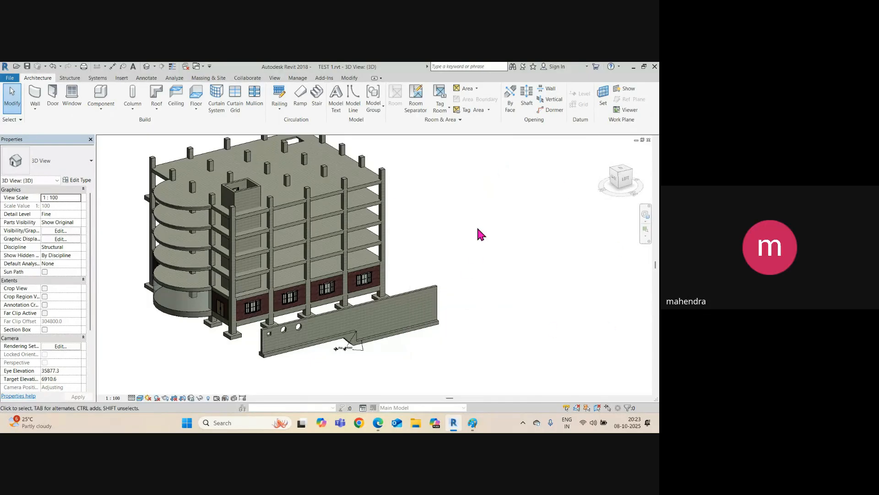
Step: Show the Project Browser again through the User Interface options and dock it along the 3D view's outer edge
left_click(290, 78)
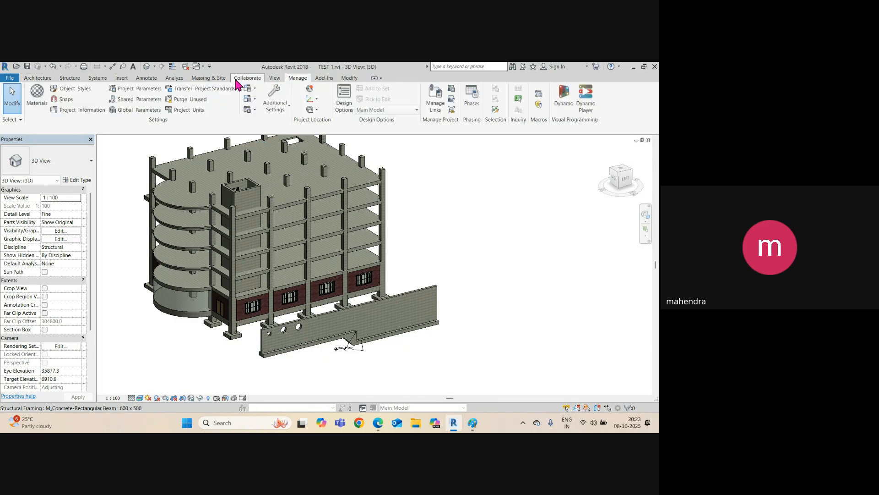
left_click(275, 80)
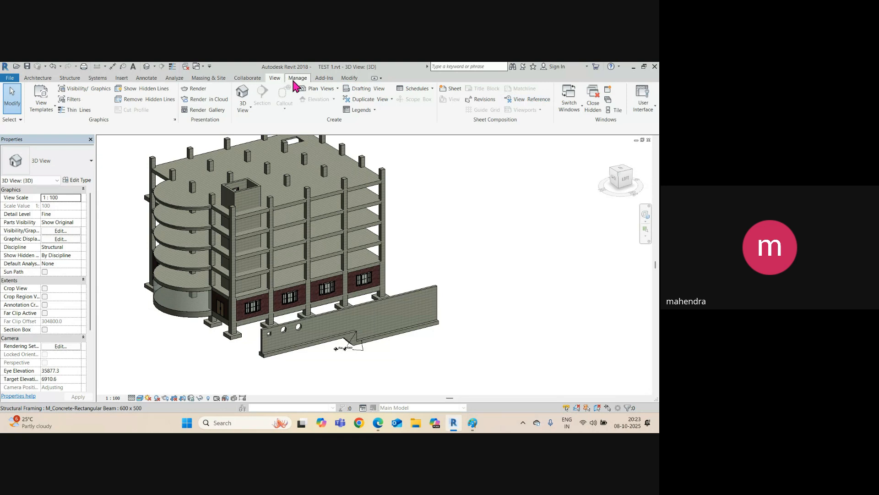
left_click(654, 110)
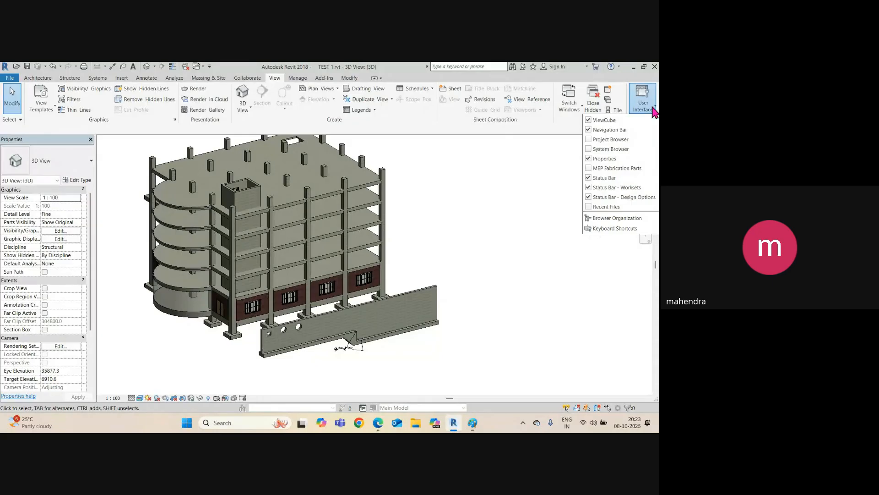
left_click(589, 139)
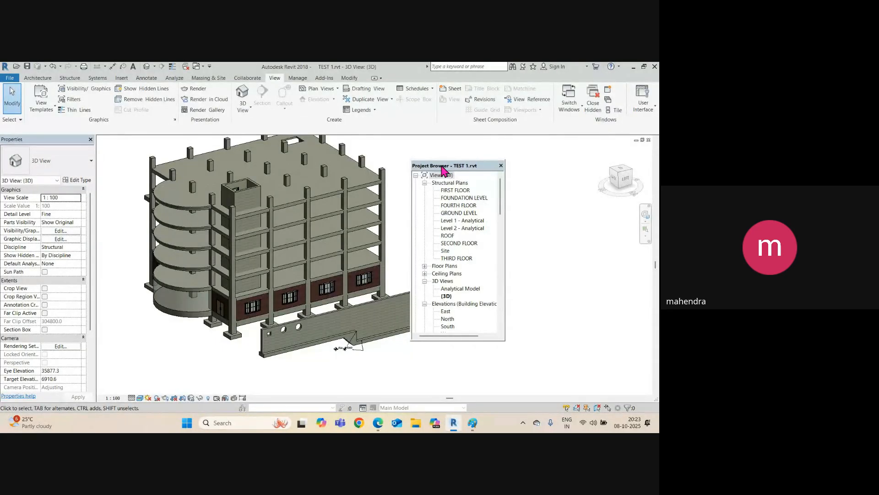
mouse_move(442, 170)
left_mouse_down()
mouse_move(468, 163)
mouse_move(446, 172)
left_mouse_up()
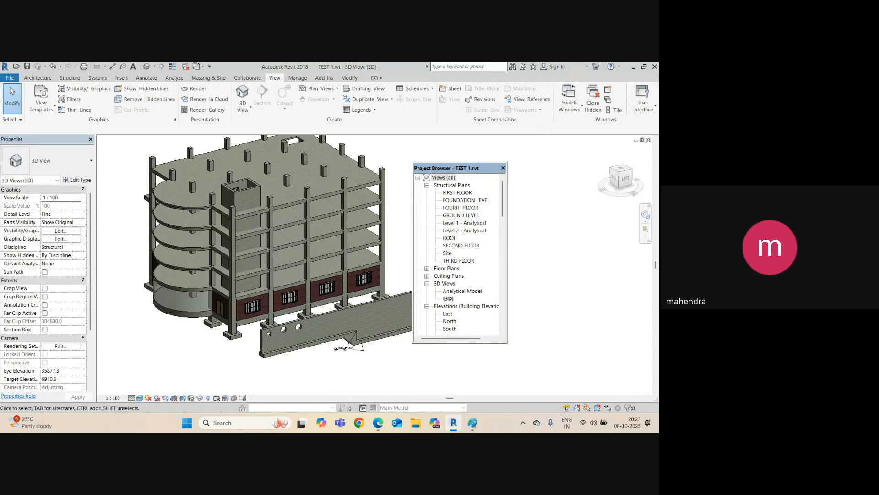
left_click_drag(659, 153, 659, 154)
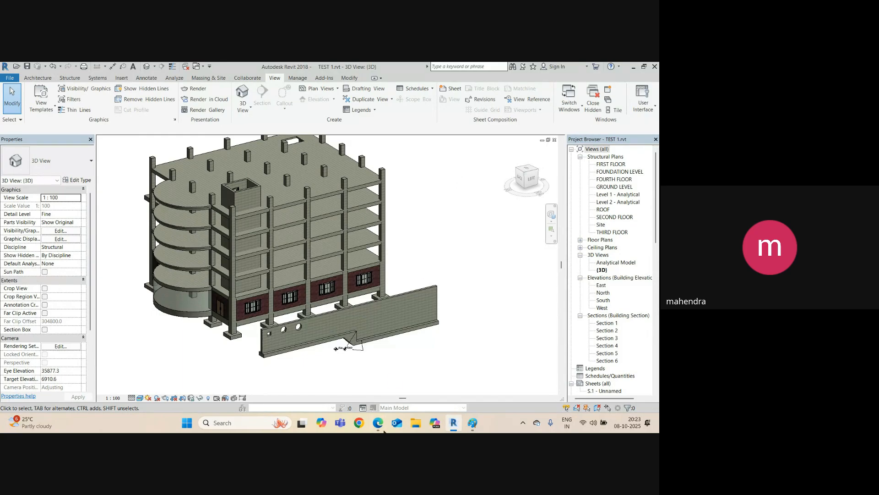
Step: Switch to the Google Meet window and leave the call
mouse_move(378, 422)
left_click(332, 380)
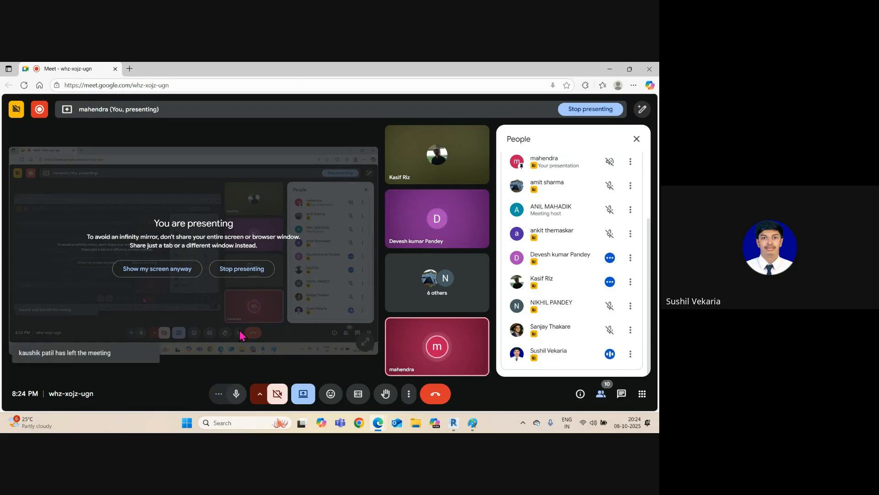
left_click(438, 393)
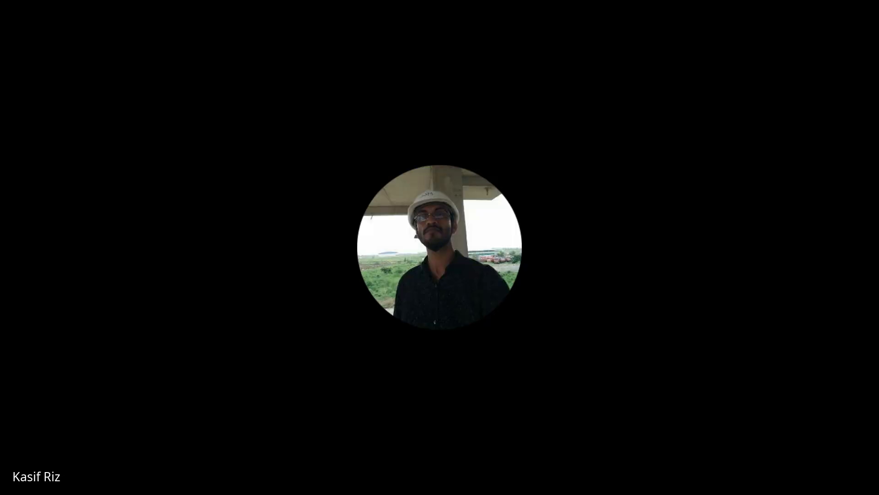